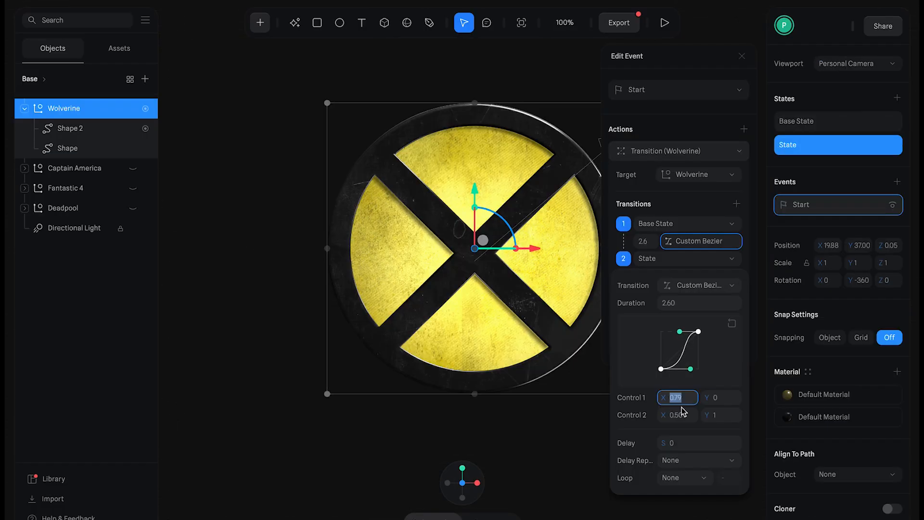
Step: Set the Control 2 X value of the custom Bezier transition between Base State and State to 0.21
{"action": "left_click", "coordinate": [678, 414]}
{"action": "type", "text": "0.21"}
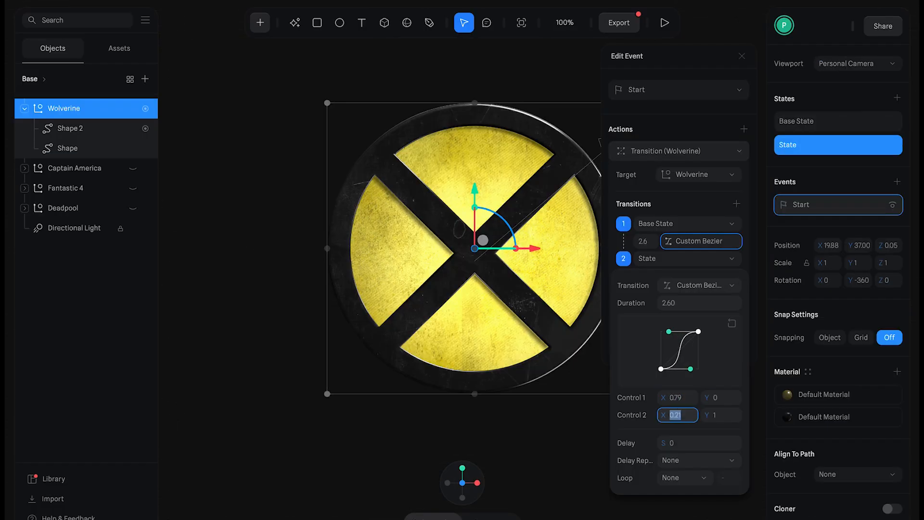
Step: In After Effects, draw a curved mask on the dust-beams layer, running below the emblem and up past its far side
{"action": "left_click", "coordinate": [360, 186]}
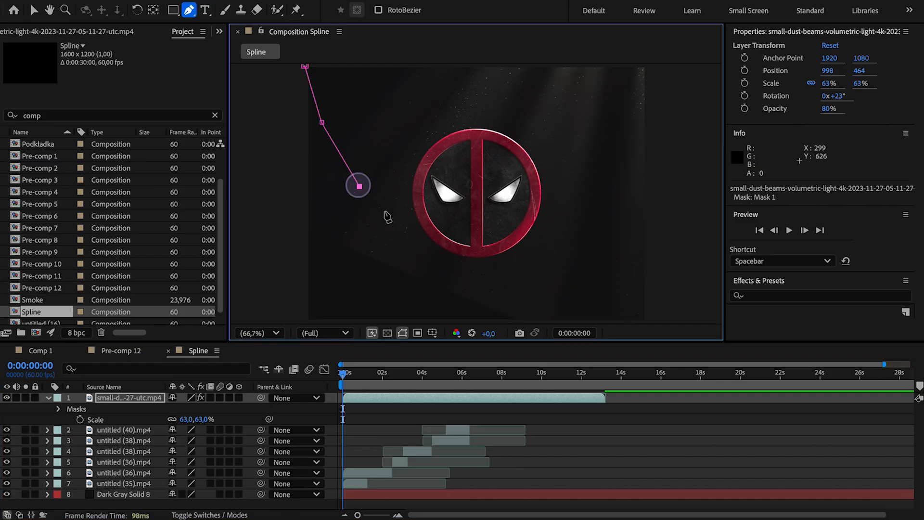
{"action": "left_click", "coordinate": [397, 220]}
{"action": "left_click", "coordinate": [443, 243]}
{"action": "left_click", "coordinate": [484, 257]}
{"action": "left_click", "coordinate": [532, 263]}
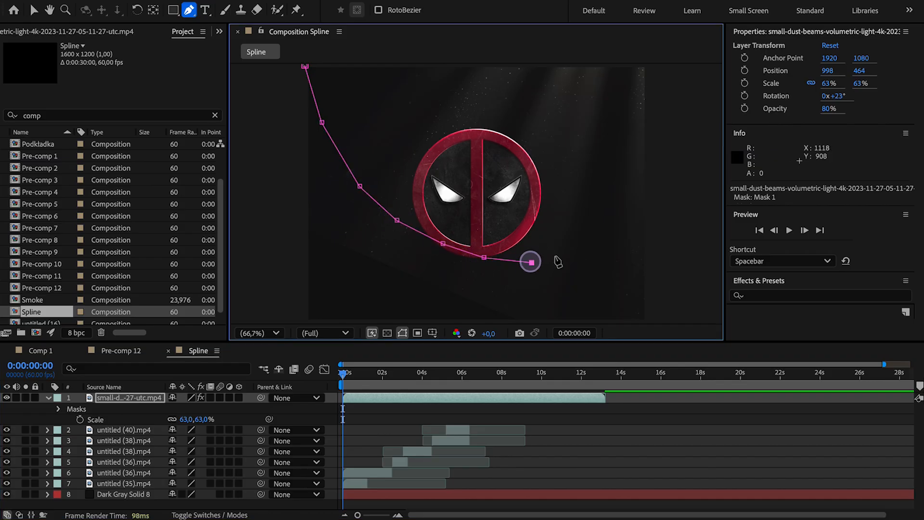
{"action": "left_click", "coordinate": [591, 255]}
{"action": "left_click", "coordinate": [636, 236]}
{"action": "left_click", "coordinate": [681, 77]}
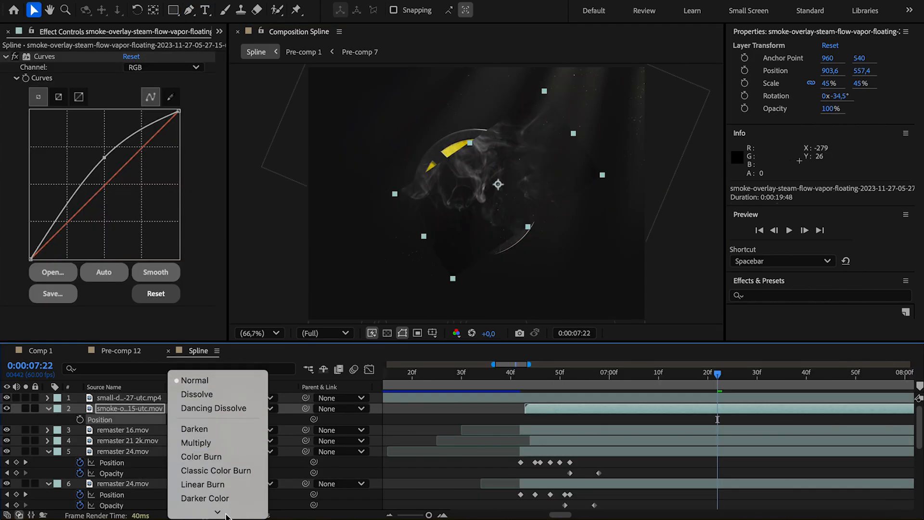
Step: Set the blending mode of the smoke overlay layer to Screen
{"action": "scroll", "coordinate": [219, 470], "scroll_direction": "down", "scroll_amount": 3}
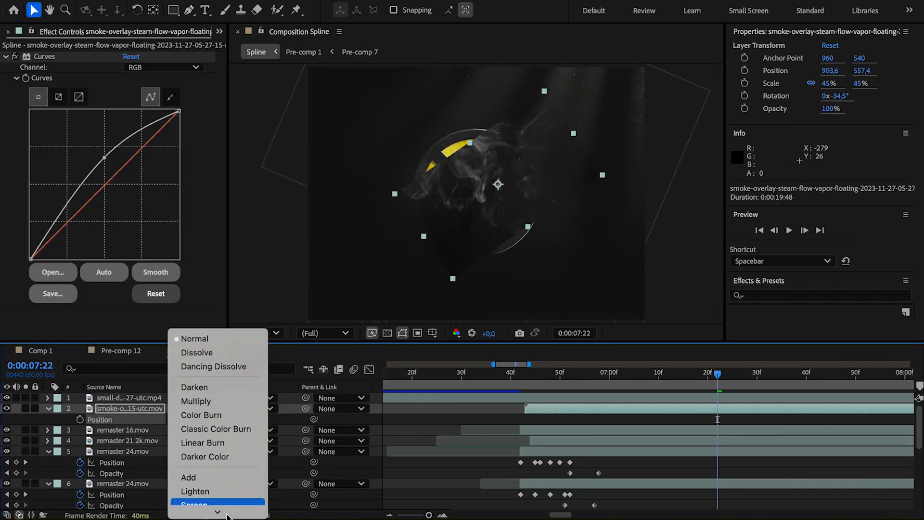
{"action": "left_click", "coordinate": [219, 463]}
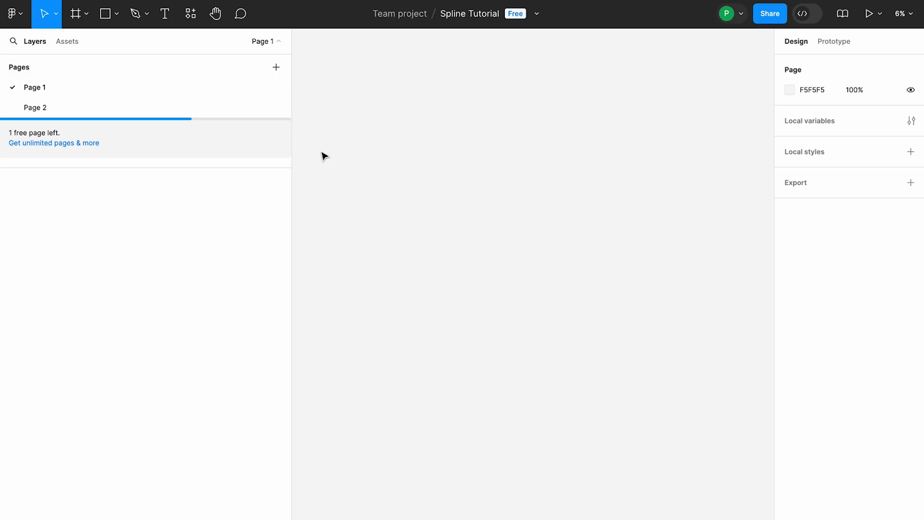
Step: In Figma, draw a circle of about 3136 × 3136 on the empty Page 1 canvas
{"action": "left_click", "coordinate": [117, 14]}
{"action": "left_click", "coordinate": [123, 85]}
{"action": "mouse_move", "coordinate": [376, 146]}
{"action": "left_mouse_down"}
{"action": "mouse_move", "coordinate": [491, 279]}
{"action": "mouse_move", "coordinate": [486, 270]}
{"action": "left_mouse_up"}
{"action": "left_click_drag", "start_coordinate": [442, 218], "coordinate": [479, 247]}
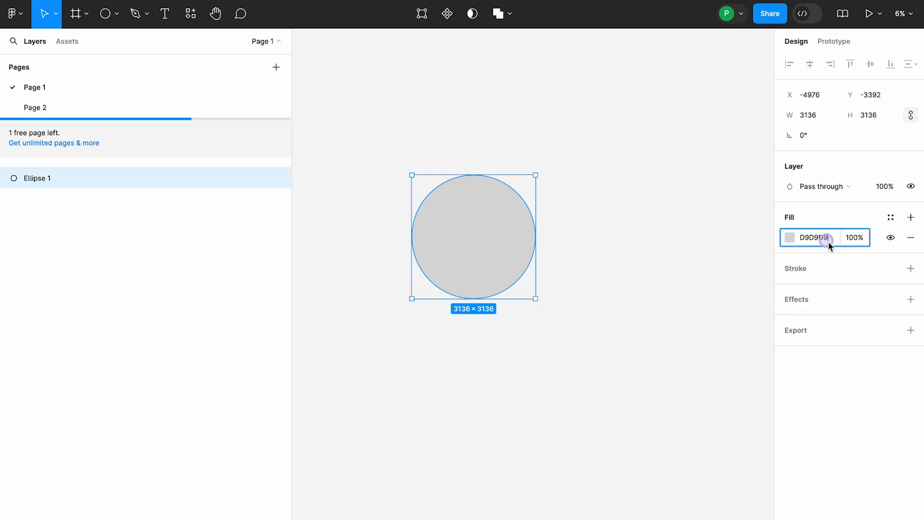
Step: Give the circle a 250-wide inside stroke in D9D9D9 and remove its fill
{"action": "left_click", "coordinate": [910, 269]}
{"action": "type", "text": "D9D9D9"}
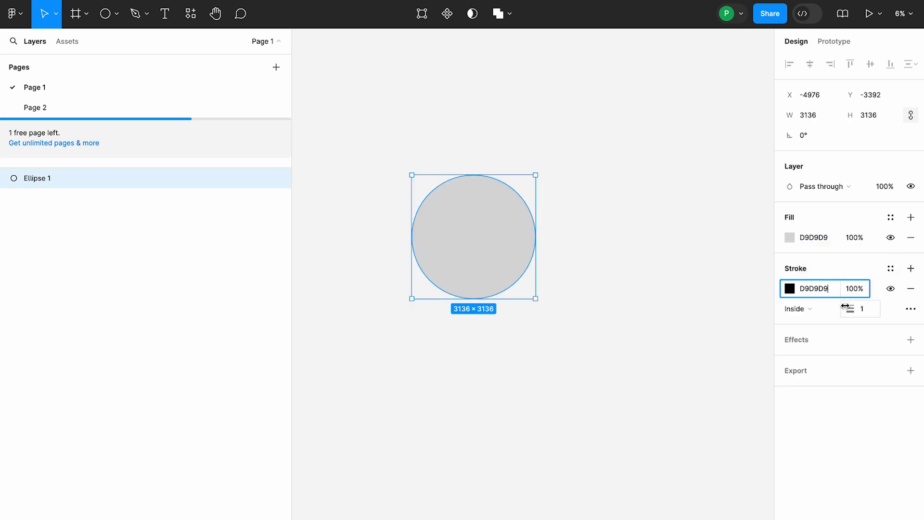
{"action": "key", "text": "Return"}
{"action": "left_click", "coordinate": [861, 309]}
{"action": "type", "text": "250"}
{"action": "key", "text": "Return"}
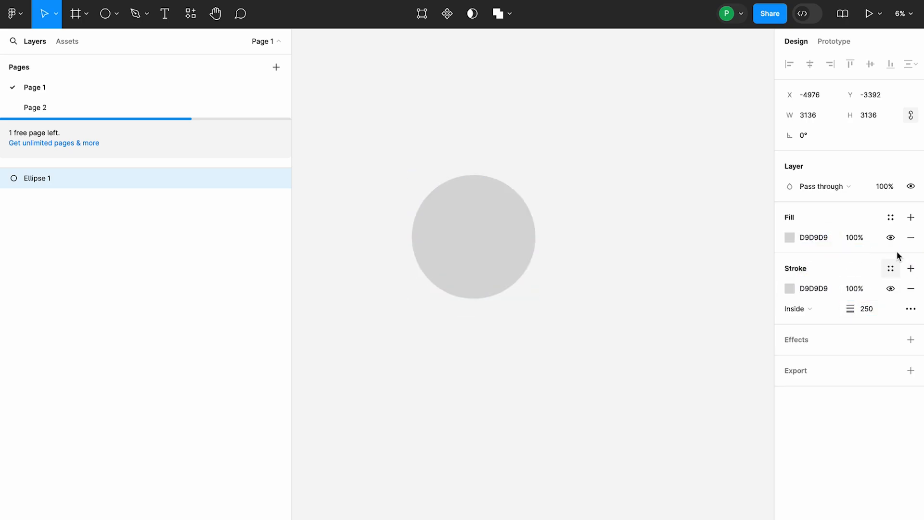
{"action": "left_click", "coordinate": [911, 237]}
{"action": "left_click", "coordinate": [454, 126]}
Step: Draw a vertical rectangle about 2992 tall across the middle of the ring and set its width to 250
{"action": "left_click", "coordinate": [116, 13]}
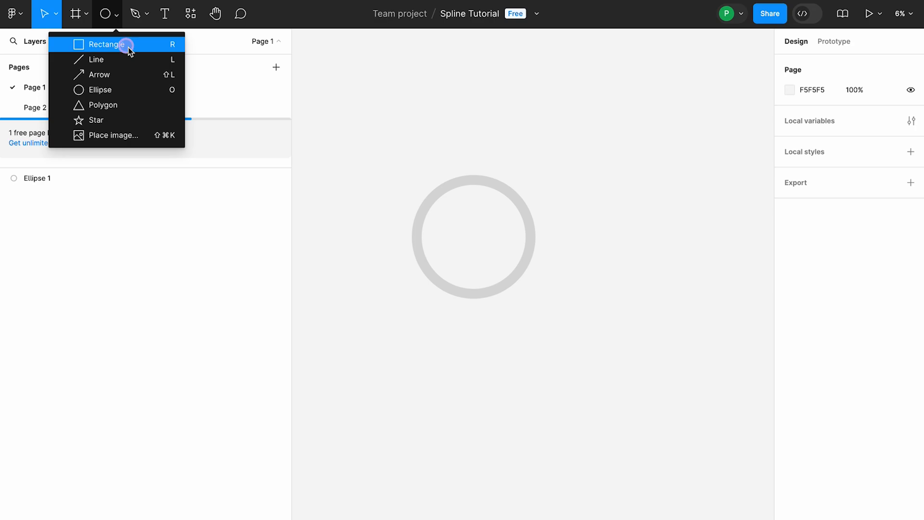
{"action": "left_click", "coordinate": [107, 44]}
{"action": "left_click_drag", "start_coordinate": [484, 181], "coordinate": [469, 297]}
{"action": "type", "text": "250"}
{"action": "key", "text": "Return"}
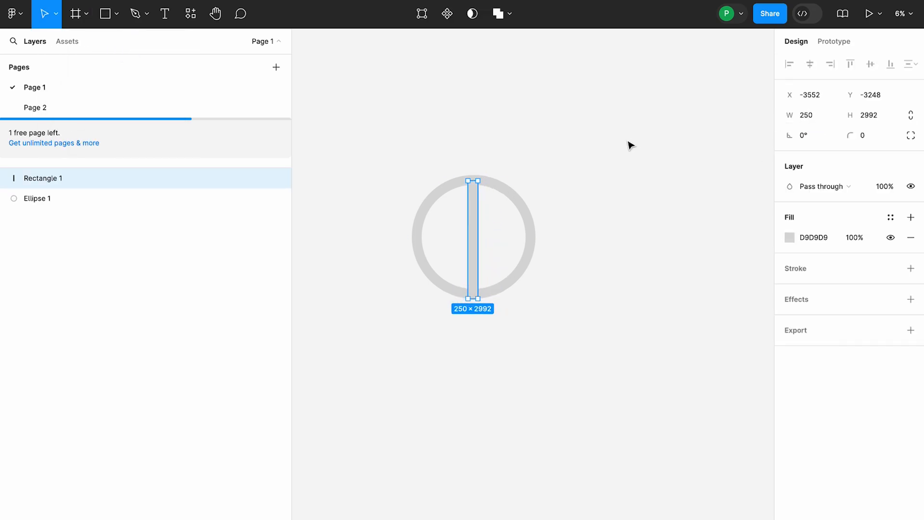
Step: Align the vertical bar and the ring on their horizontal and vertical centres
{"action": "left_click", "coordinate": [504, 187], "text": "shift"}
{"action": "left_click", "coordinate": [810, 64]}
{"action": "left_click", "coordinate": [871, 64]}
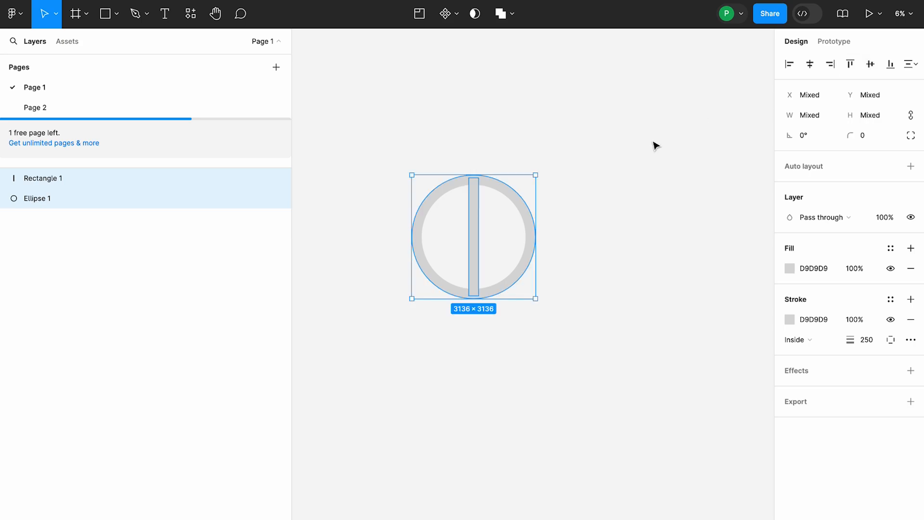
Step: Set the ring's stroke weight and the vertical bar's width to 300
{"action": "left_click", "coordinate": [504, 197]}
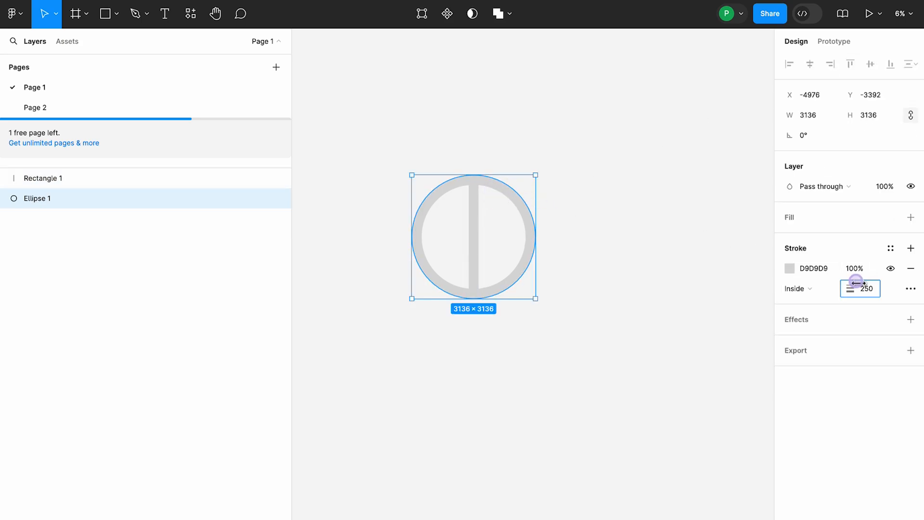
{"action": "key", "text": "Return"}
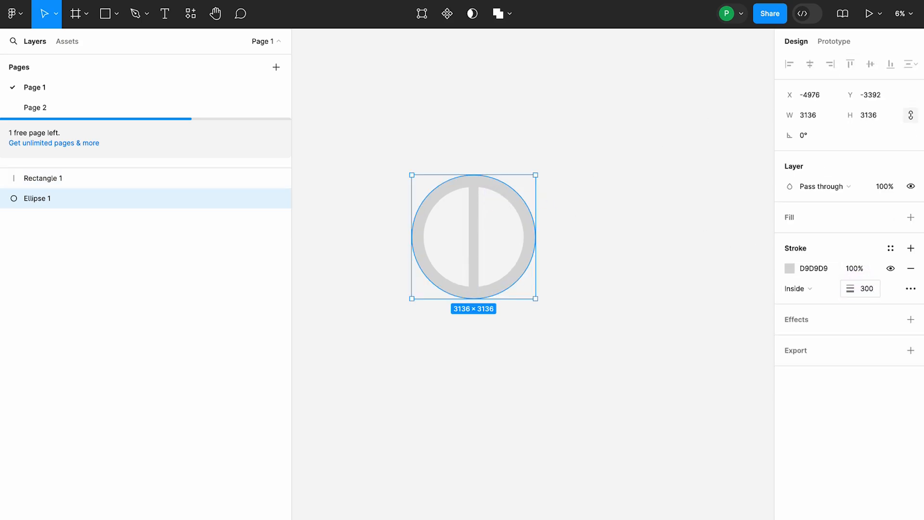
{"action": "left_click", "coordinate": [477, 242]}
{"action": "type", "text": "300"}
{"action": "key", "text": "Return"}
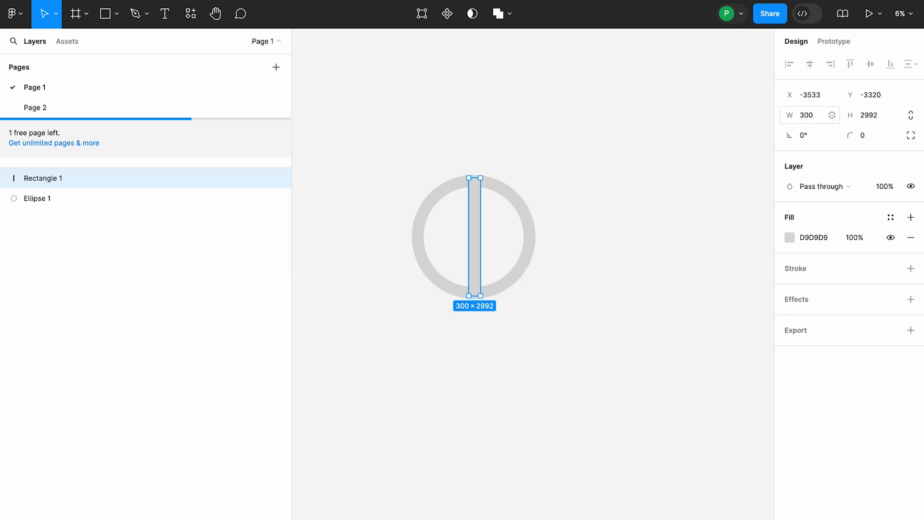
Step: Centre the widened bar within the ring and combine the two shapes with a Union
{"action": "key", "text": "ctrl+a"}
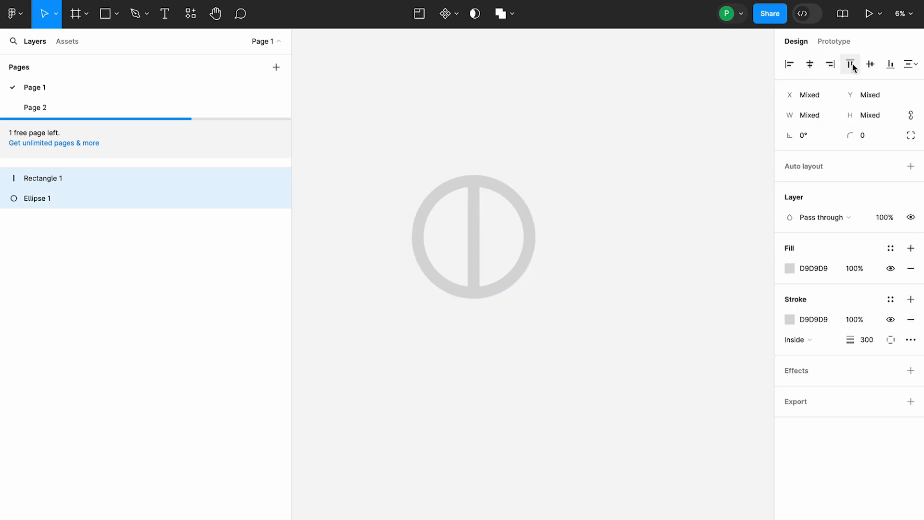
{"action": "left_click", "coordinate": [850, 64]}
{"action": "left_click", "coordinate": [506, 13]}
{"action": "left_click", "coordinate": [516, 42]}
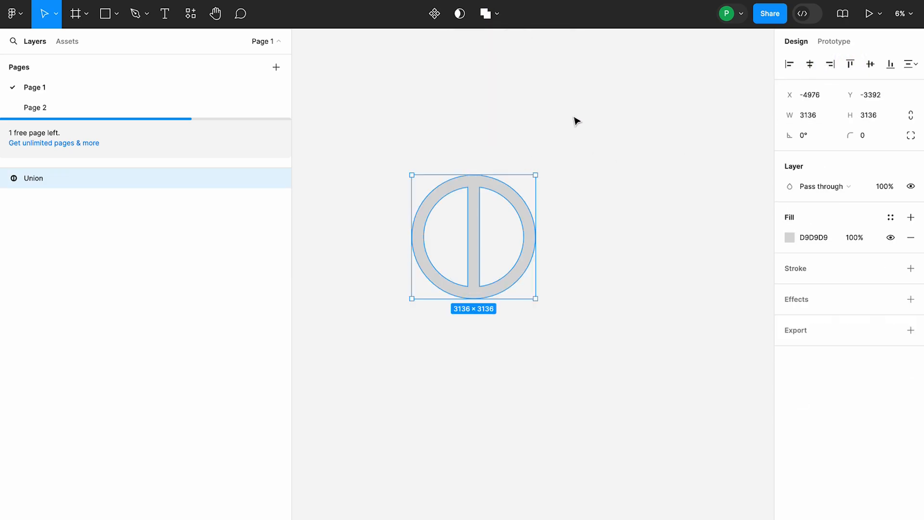
{"action": "left_click", "coordinate": [575, 117]}
Step: Draw a second circle of about 3168 × 3168 beside the first emblem
{"action": "middle_click_drag", "start_coordinate": [626, 158], "coordinate": [570, 154]}
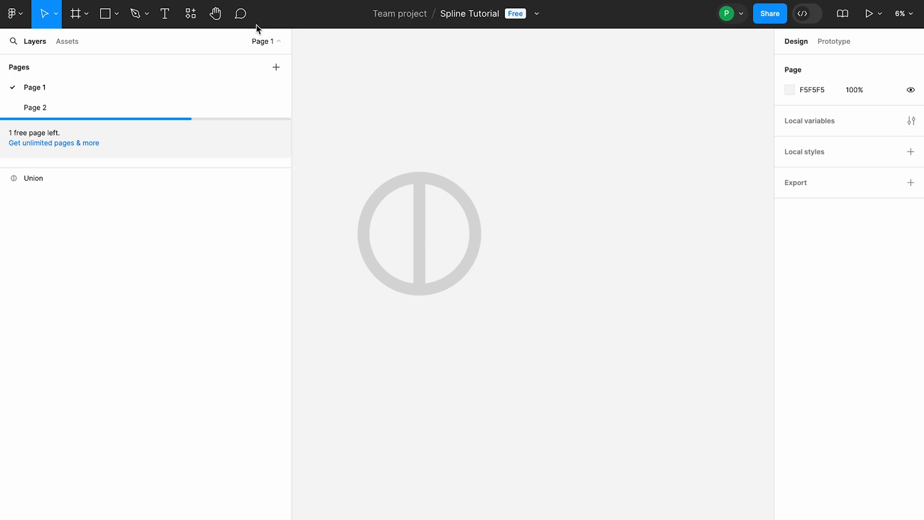
{"action": "left_click", "coordinate": [117, 13]}
{"action": "left_click", "coordinate": [122, 88]}
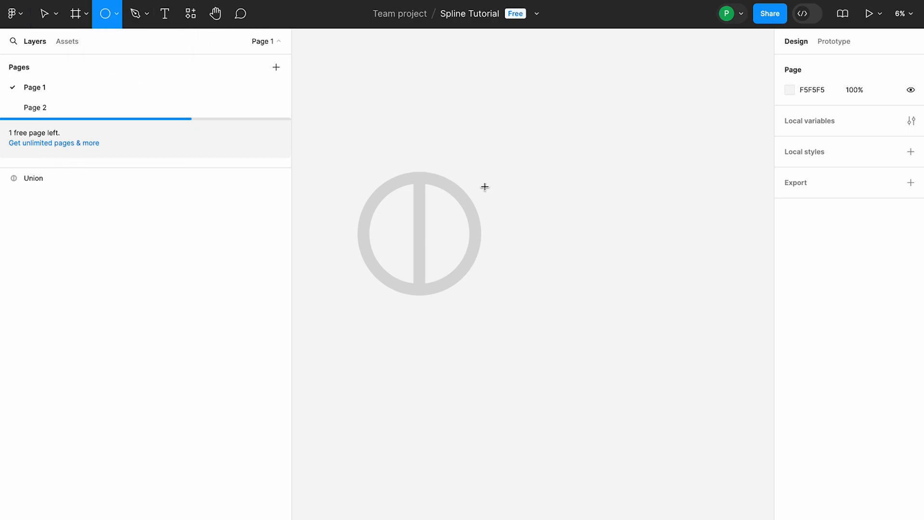
{"action": "mouse_move", "coordinate": [506, 174]}
{"action": "left_mouse_down", "text": "shift"}
{"action": "mouse_move", "coordinate": [636, 275]}
{"action": "mouse_move", "coordinate": [604, 250]}
{"action": "left_mouse_up", "text": "shift"}
Step: Give the second circle a 340-wide inside stroke in D9D9D9 and remove its fill
{"action": "left_click", "coordinate": [911, 268]}
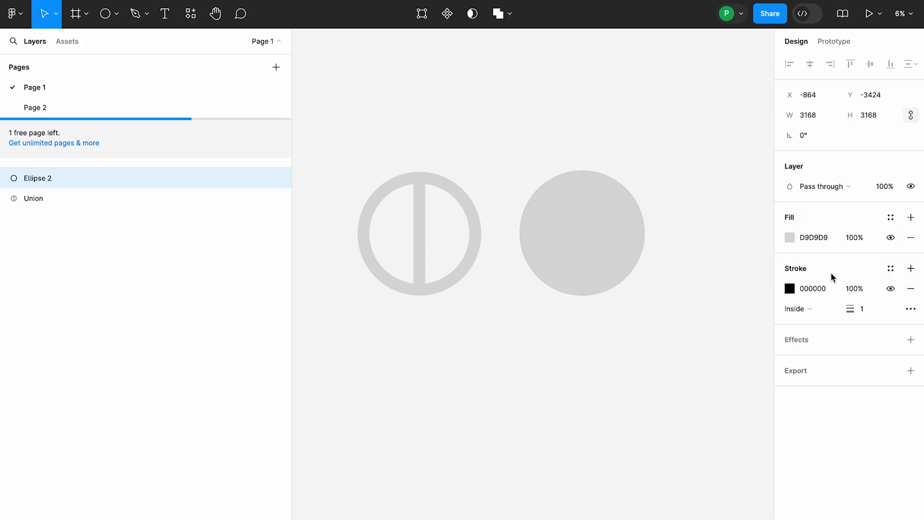
{"action": "left_click", "coordinate": [810, 283]}
{"action": "key", "text": "Return"}
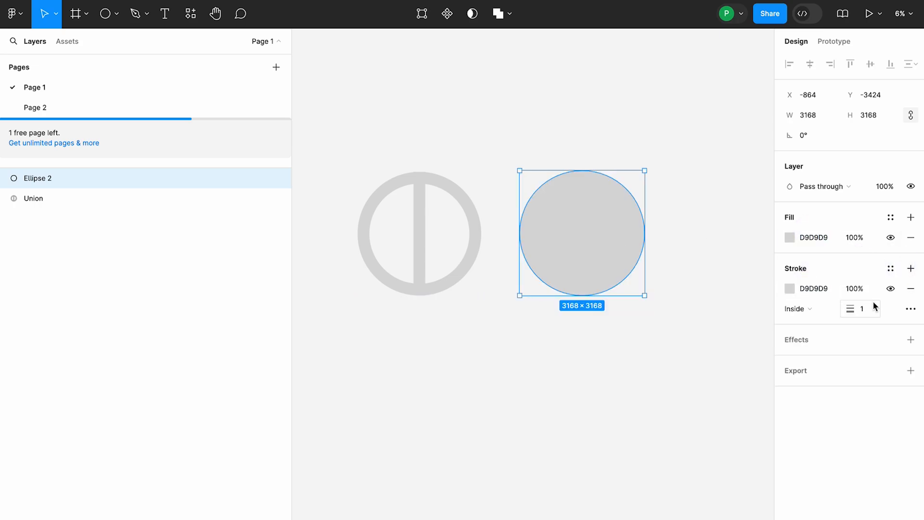
{"action": "type", "text": "340"}
{"action": "key", "text": "Return"}
{"action": "left_click", "coordinate": [910, 238]}
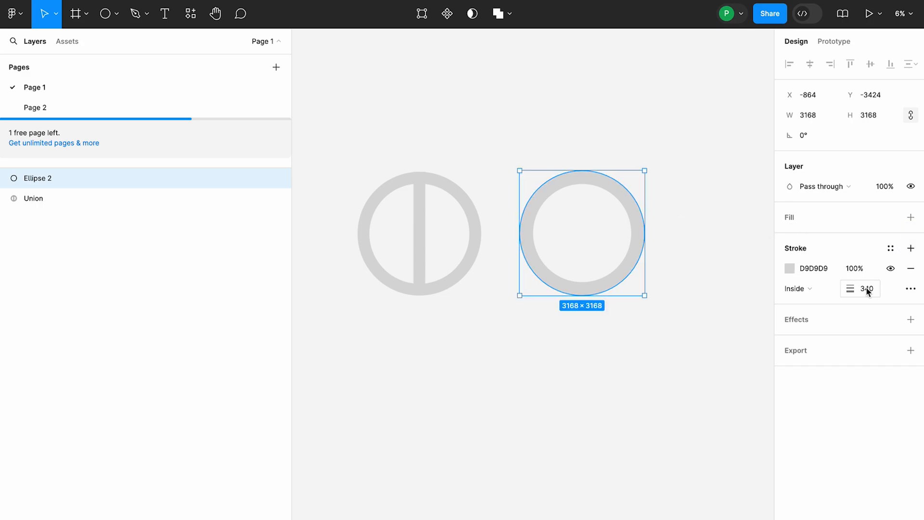
{"action": "left_click", "coordinate": [584, 121]}
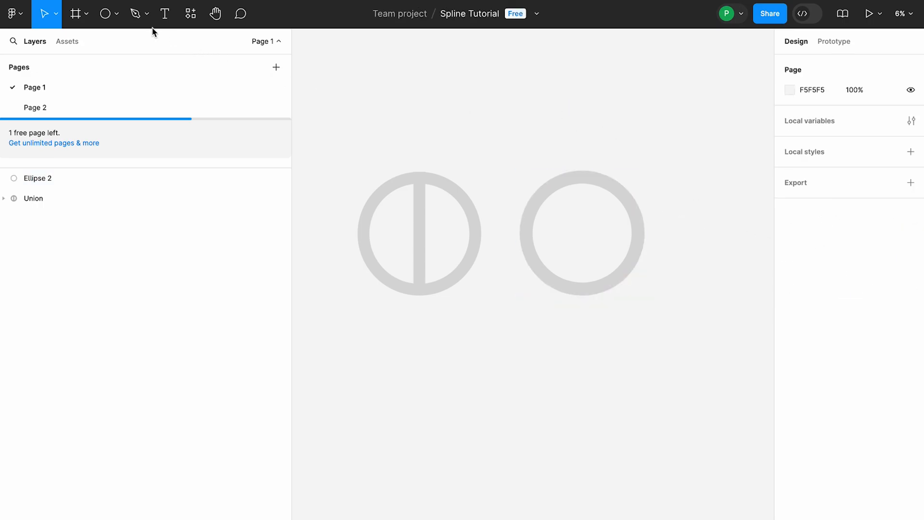
Step: Draw a vertical bar about 2768 tall through the right half of the second ring and set its width to 380
{"action": "left_click", "coordinate": [114, 14]}
{"action": "left_click", "coordinate": [118, 43]}
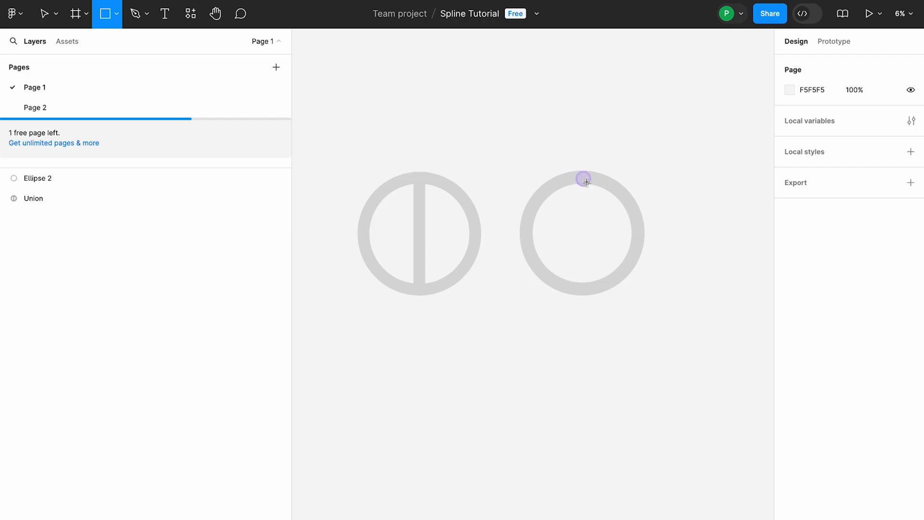
{"action": "left_click_drag", "start_coordinate": [582, 180], "coordinate": [606, 284]}
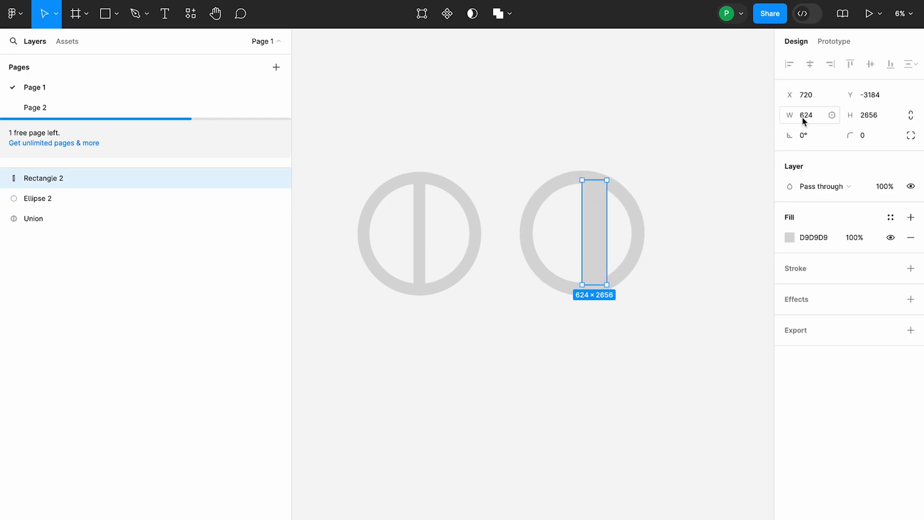
{"action": "left_click", "coordinate": [804, 118]}
{"action": "type", "text": "370"}
{"action": "key", "text": "Return"}
{"action": "left_click_drag", "start_coordinate": [592, 240], "coordinate": [603, 239]}
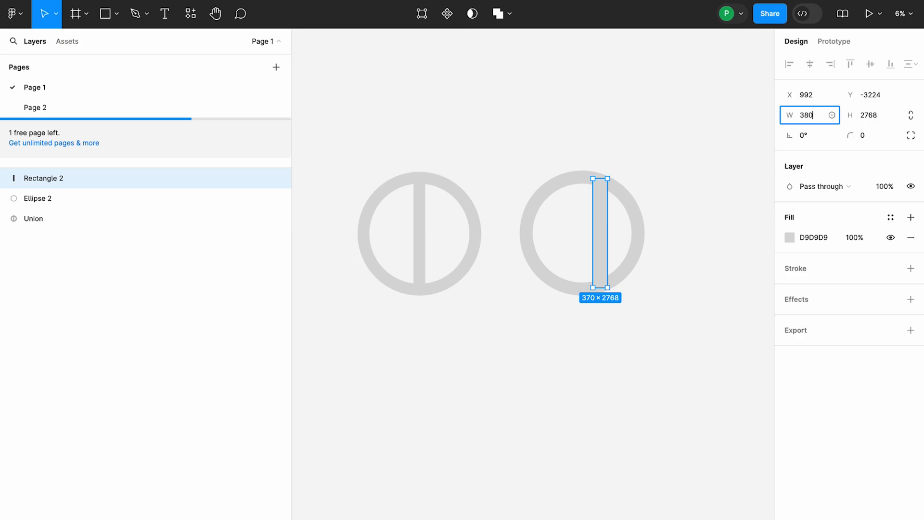
{"action": "type", "text": "380"}
{"action": "key", "text": "Return"}
Step: Duplicate the vertical bar, rotate the copy to 90°, and place it across the second ring's lower half
{"action": "left_click_drag", "start_coordinate": [604, 226], "coordinate": [609, 229], "text": "alt"}
{"action": "left_click_drag", "start_coordinate": [614, 172], "coordinate": [534, 211]}
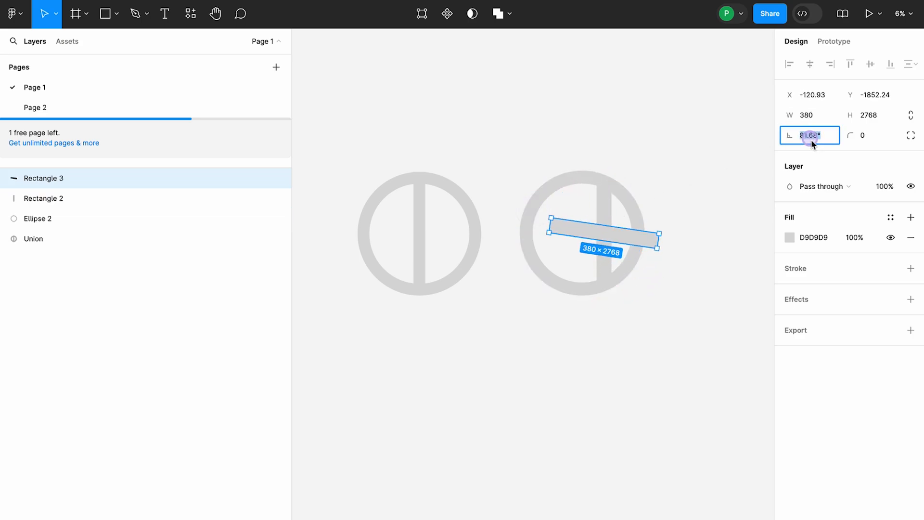
{"action": "key", "text": "Return"}
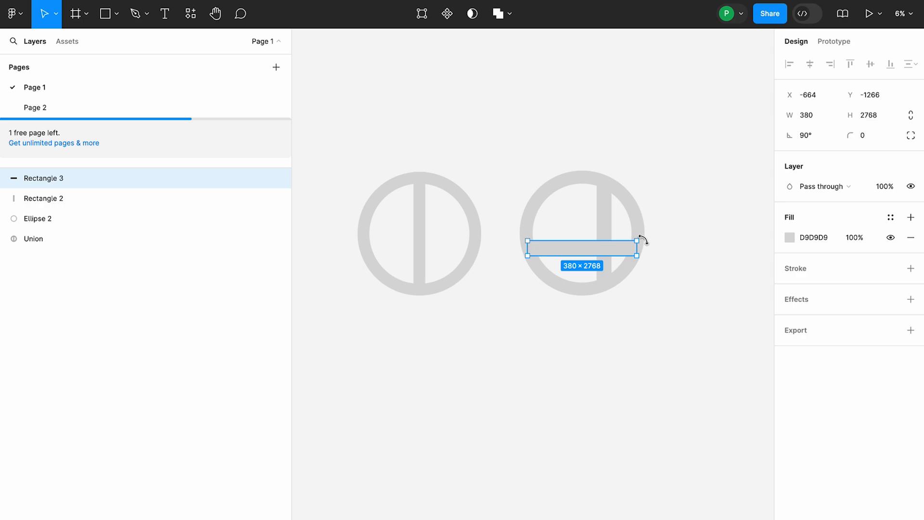
Step: Duplicate the horizontal bar, rotate the copy to -45°, and move it into place as the diagonal of the 4
{"action": "key", "text": "super+d"}
{"action": "key", "text": "Return"}
{"action": "left_click", "coordinate": [821, 137]}
{"action": "type", "text": "-45"}
{"action": "key", "text": "Return"}
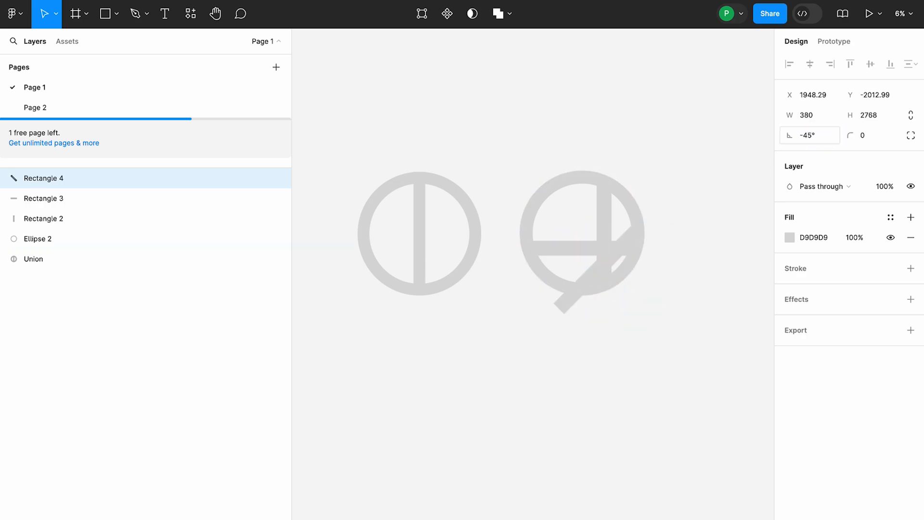
{"action": "left_click_drag", "start_coordinate": [615, 250], "coordinate": [588, 196]}
{"action": "left_click", "coordinate": [674, 258]}
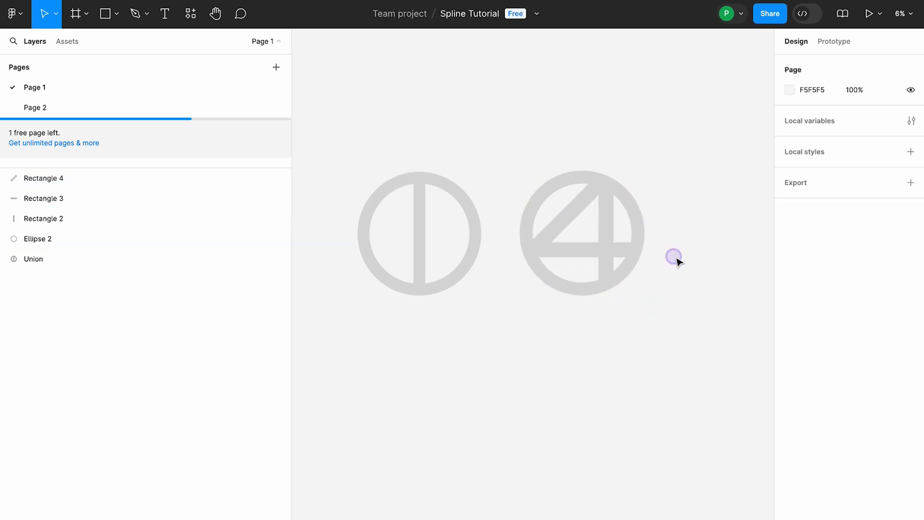
Step: Combine the second ring and its three bars into one shape with a Union
{"action": "left_click_drag", "start_coordinate": [672, 150], "coordinate": [522, 291]}
{"action": "left_click", "coordinate": [511, 13]}
{"action": "left_click", "coordinate": [509, 45]}
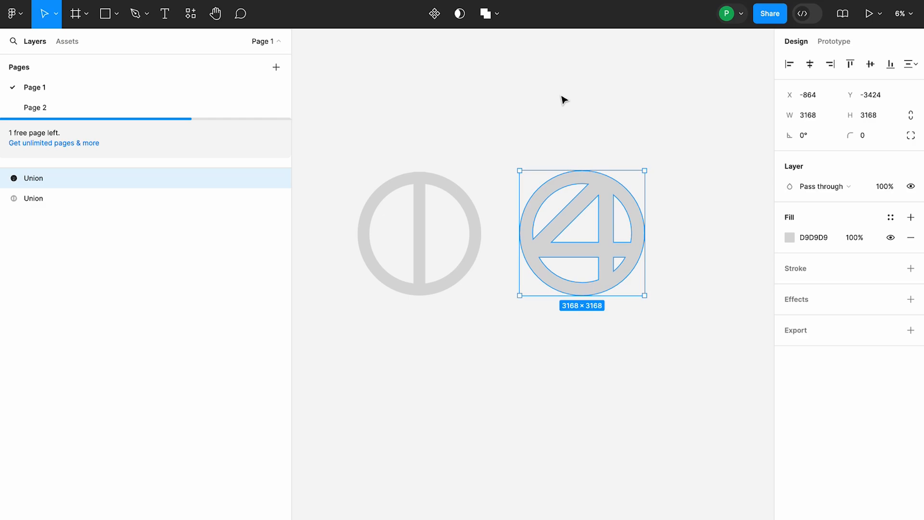
{"action": "left_click", "coordinate": [561, 99]}
Step: Draw a third circle of about 3120 × 3120 and position it to the right of the 4 emblem
{"action": "scroll", "coordinate": [578, 135], "scroll_direction": "right", "scroll_amount": 2}
{"action": "key", "text": "o"}
{"action": "left_click_drag", "start_coordinate": [576, 165], "coordinate": [700, 284], "text": "shift"}
{"action": "left_click_drag", "start_coordinate": [623, 229], "coordinate": [636, 232]}
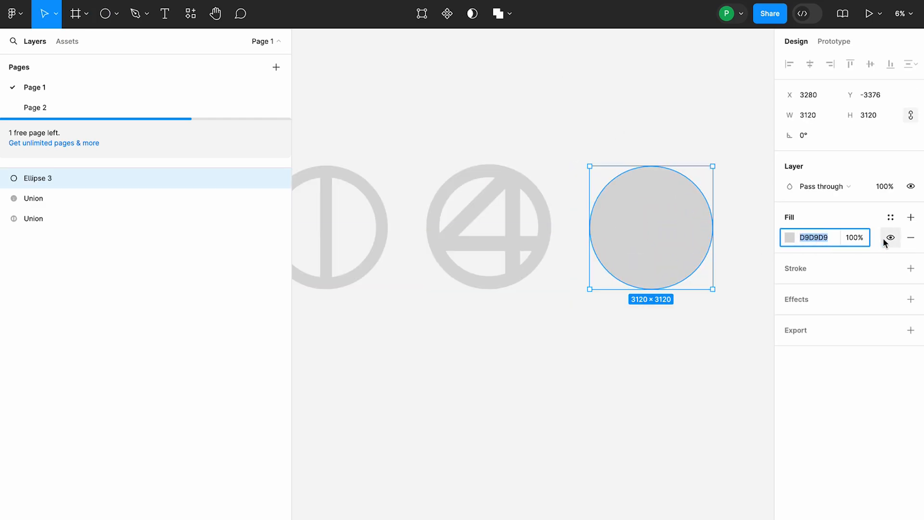
Step: Remove the third circle's fill and give it a 300-wide inside stroke in D9D9D9
{"action": "left_click", "coordinate": [911, 237]}
{"action": "left_click", "coordinate": [911, 248]}
{"action": "left_click", "coordinate": [832, 267]}
{"action": "type", "text": "D9D9D9"}
{"action": "key", "text": "Return"}
{"action": "left_click", "coordinate": [861, 289]}
{"action": "key", "text": "BackSpace"}
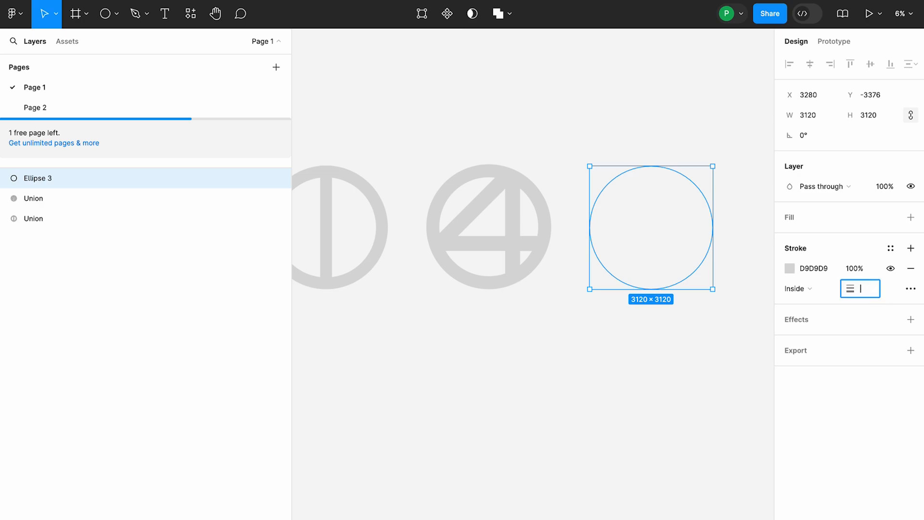
{"action": "type", "text": "300"}
{"action": "key", "text": "Return"}
{"action": "left_click", "coordinate": [476, 87]}
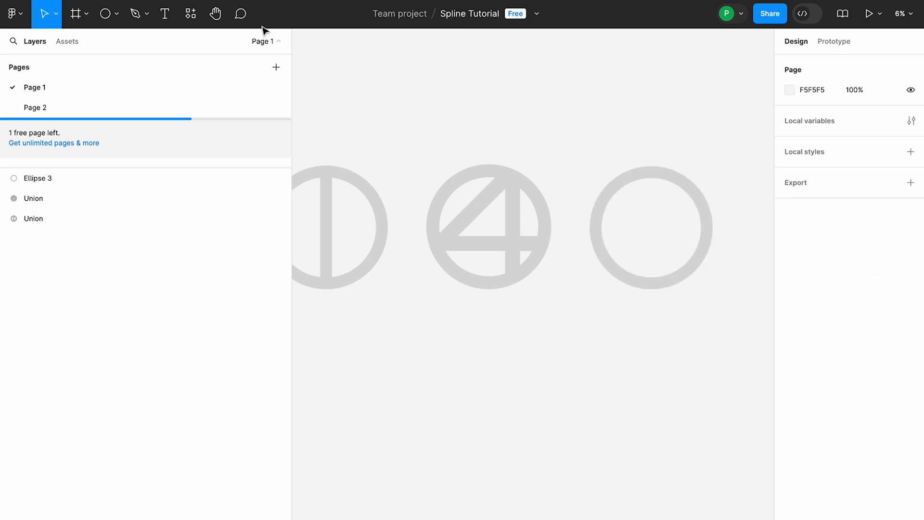
Step: Draw a vertical rectangle about 2720 tall at the third ring's upper left and set its width to 300
{"action": "left_click", "coordinate": [116, 14]}
{"action": "left_click", "coordinate": [99, 42]}
{"action": "mouse_move", "coordinate": [590, 105]}
{"action": "left_mouse_down"}
{"action": "mouse_move", "coordinate": [635, 215]}
{"action": "mouse_move", "coordinate": [609, 215]}
{"action": "left_mouse_up"}
{"action": "left_click", "coordinate": [806, 115]}
{"action": "type", "text": "300"}
{"action": "key", "text": "Return"}
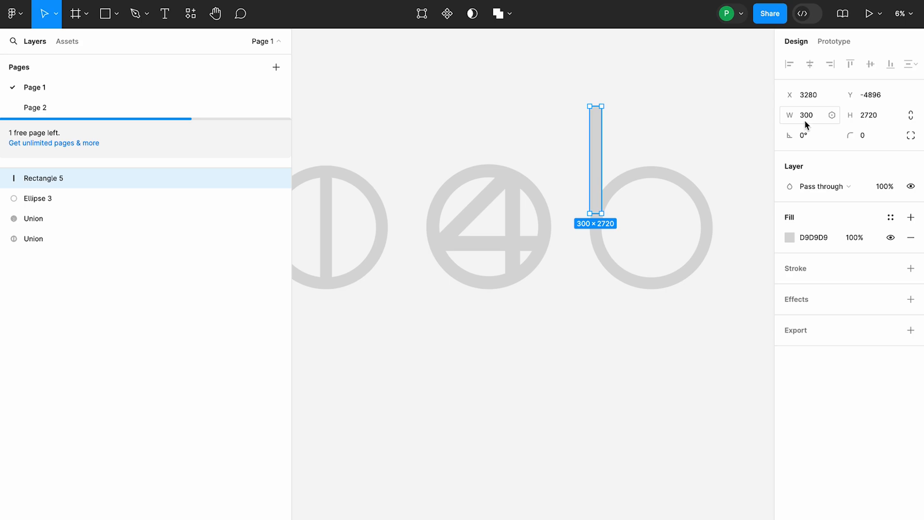
Step: Rotate the 300-wide bar by 45° and place it diagonally inside the third ring
{"action": "left_click", "coordinate": [812, 138]}
{"action": "type", "text": "45"}
{"action": "key", "text": "Return"}
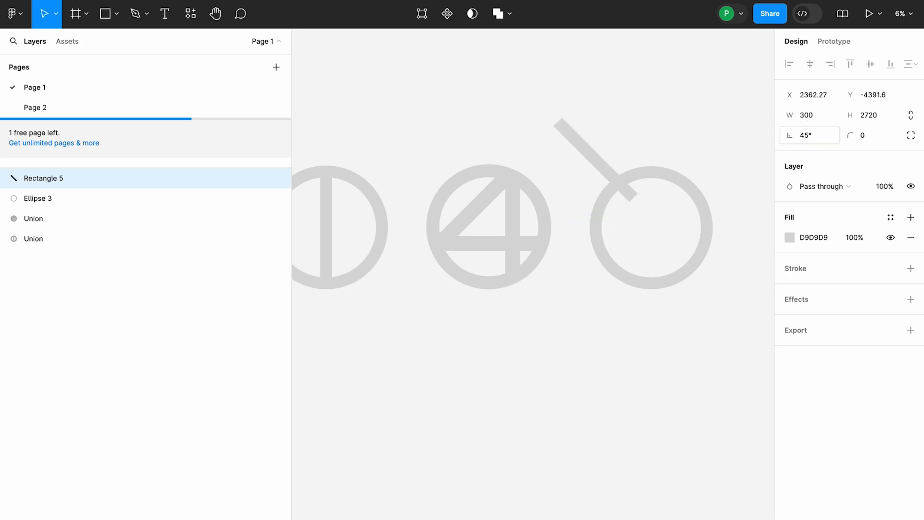
{"action": "left_click_drag", "start_coordinate": [600, 165], "coordinate": [676, 233]}
Step: Duplicate the diagonal bar, rotate the copy to -45°, and centre the crossed pair inside the third ring
{"action": "key", "text": "ctrl+d"}
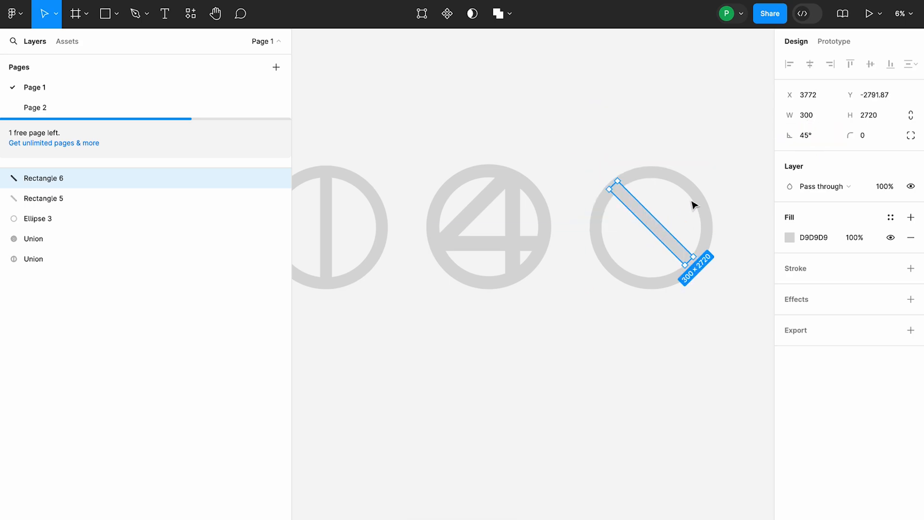
{"action": "left_click", "coordinate": [807, 136]}
{"action": "type", "text": "-45"}
{"action": "key", "text": "Return"}
{"action": "left_click", "coordinate": [647, 208], "text": "shift"}
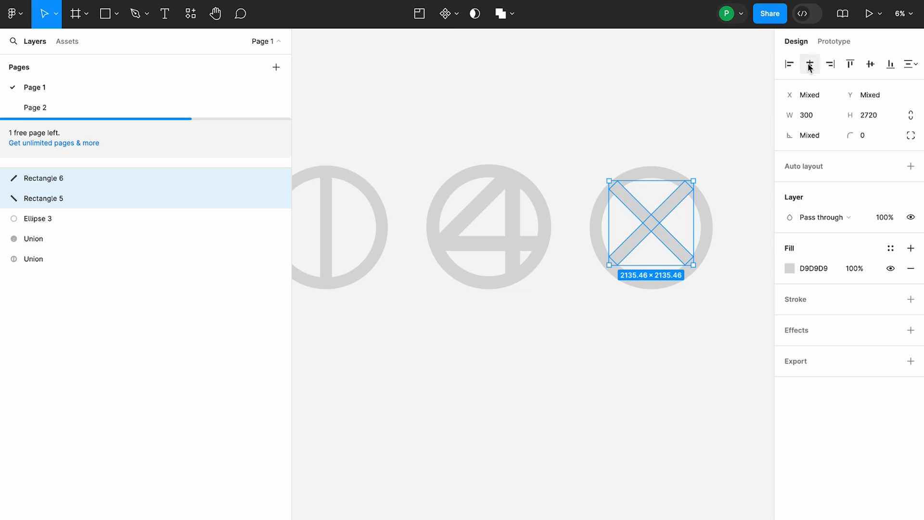
{"action": "left_click_drag", "start_coordinate": [650, 222], "coordinate": [650, 228]}
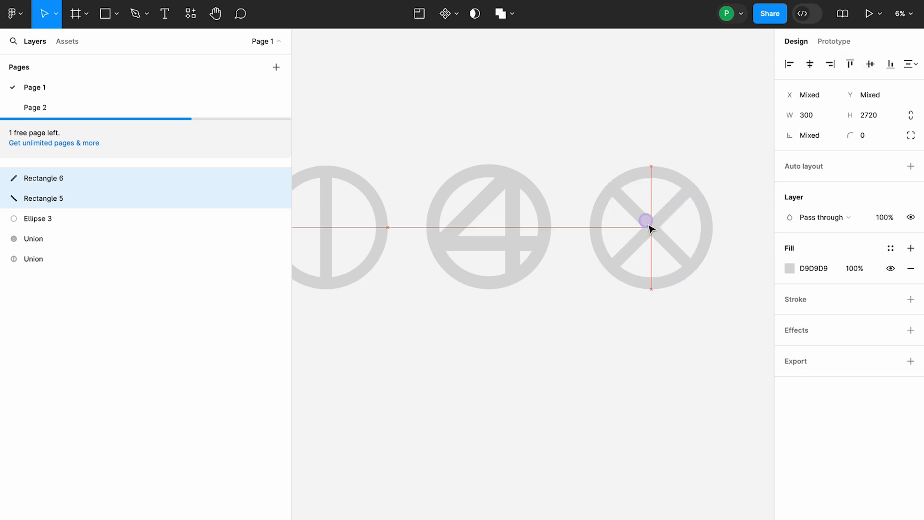
Step: Combine the third ring and its two crossed bars into one shape with a Union
{"action": "left_click", "coordinate": [662, 172], "text": "shift"}
{"action": "left_click", "coordinate": [509, 14]}
{"action": "left_click", "coordinate": [515, 46]}
{"action": "left_click", "coordinate": [522, 118]}
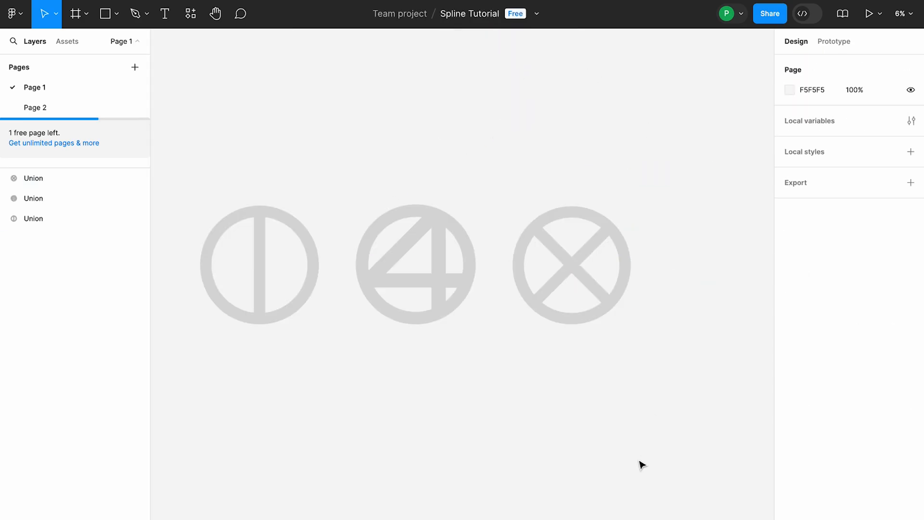
Step: Draw a five-pointed star about 3500 × 3500 beside the X emblem, flatten it, and shift it slightly towards the emblem
{"action": "left_click", "coordinate": [117, 14]}
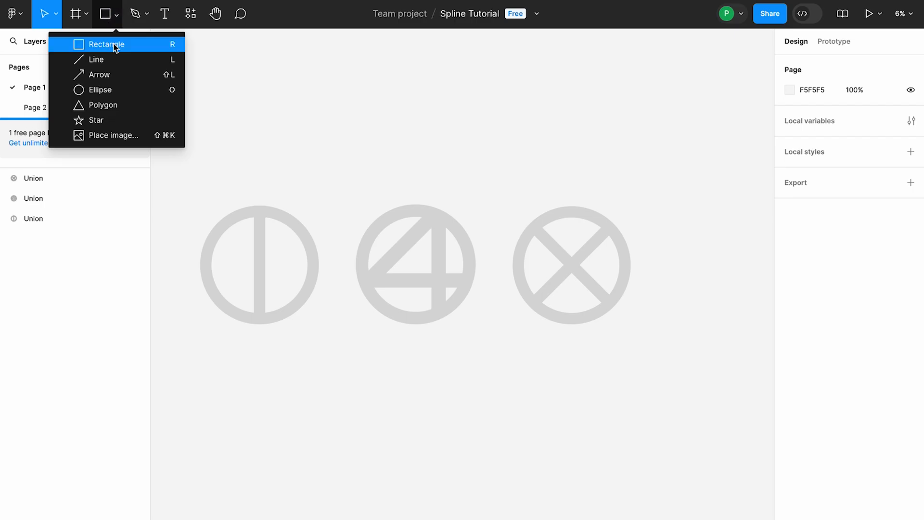
{"action": "left_click", "coordinate": [108, 118]}
{"action": "left_click_drag", "start_coordinate": [667, 200], "coordinate": [692, 309]}
{"action": "right_click", "coordinate": [48, 179]}
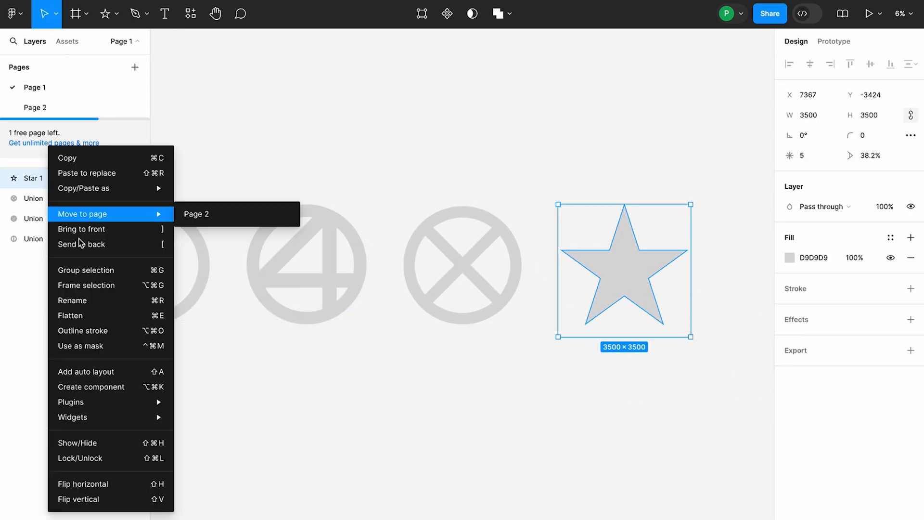
{"action": "left_click", "coordinate": [95, 316]}
{"action": "left_click_drag", "start_coordinate": [616, 284], "coordinate": [605, 284]}
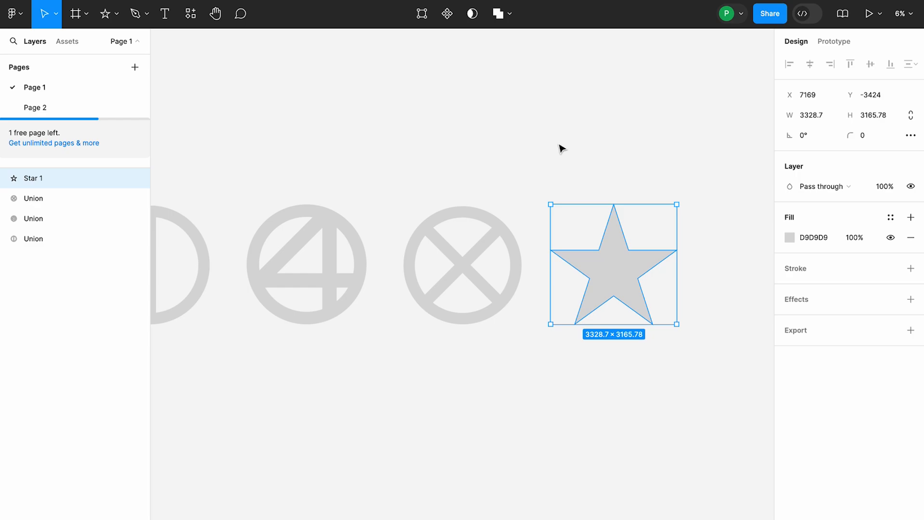
Step: Add an export setting with a different file format to the star, and select the emblem shapes on the canvas
{"action": "left_click", "coordinate": [795, 330]}
{"action": "left_click", "coordinate": [873, 350]}
{"action": "left_click", "coordinate": [888, 380]}
{"action": "left_click", "coordinate": [721, 364]}
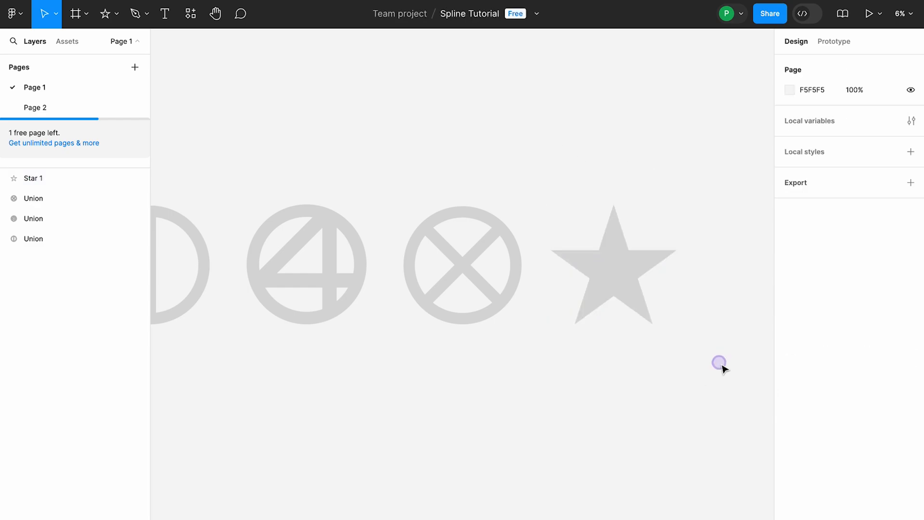
{"action": "left_click_drag", "start_coordinate": [736, 140], "coordinate": [187, 347]}
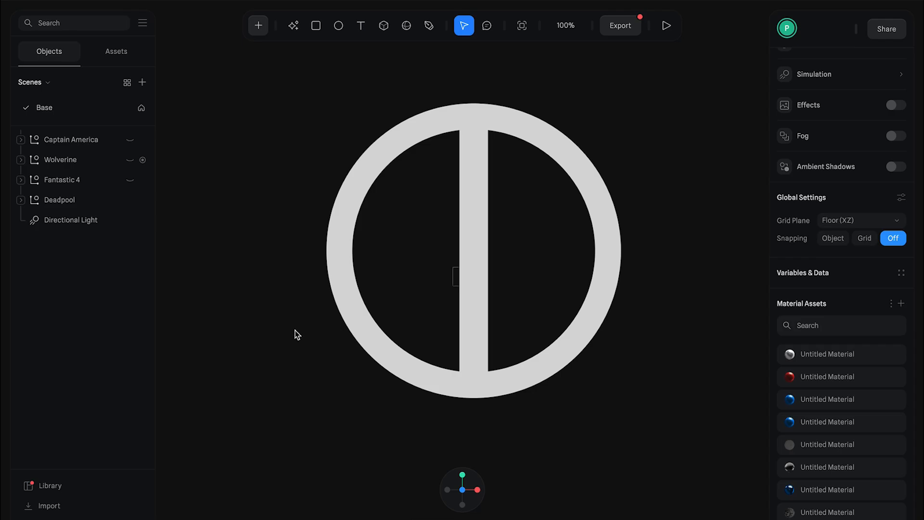
Step: Switch to Spline and look at the import options for vector files
{"action": "left_click", "coordinate": [58, 509]}
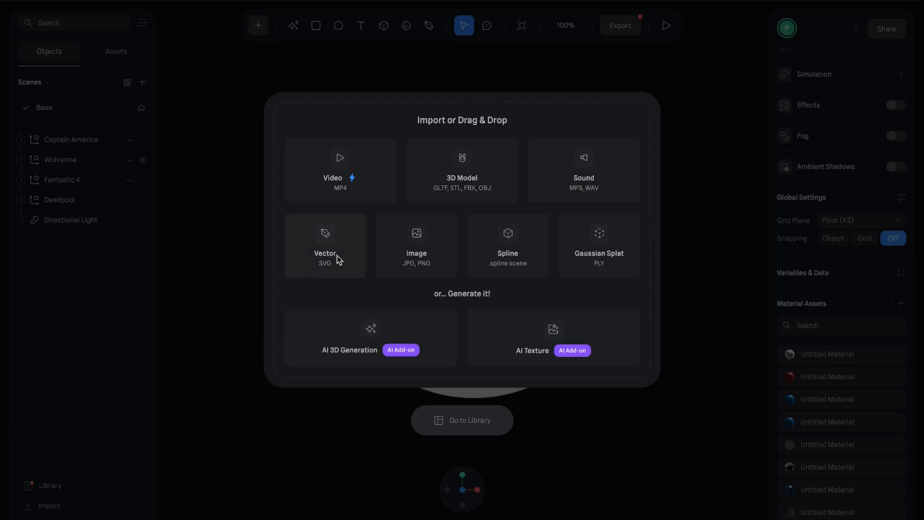
{"action": "left_click", "coordinate": [237, 242]}
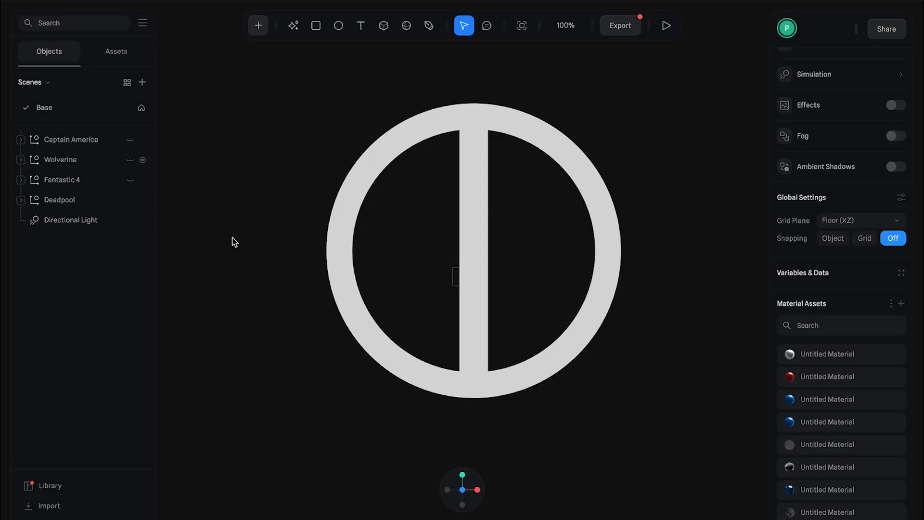
Step: View the Fantastic 4, Wolverine and Captain America emblems one at a time, leaving only Deadpool shown
{"action": "left_click", "coordinate": [130, 202]}
{"action": "left_click", "coordinate": [128, 183]}
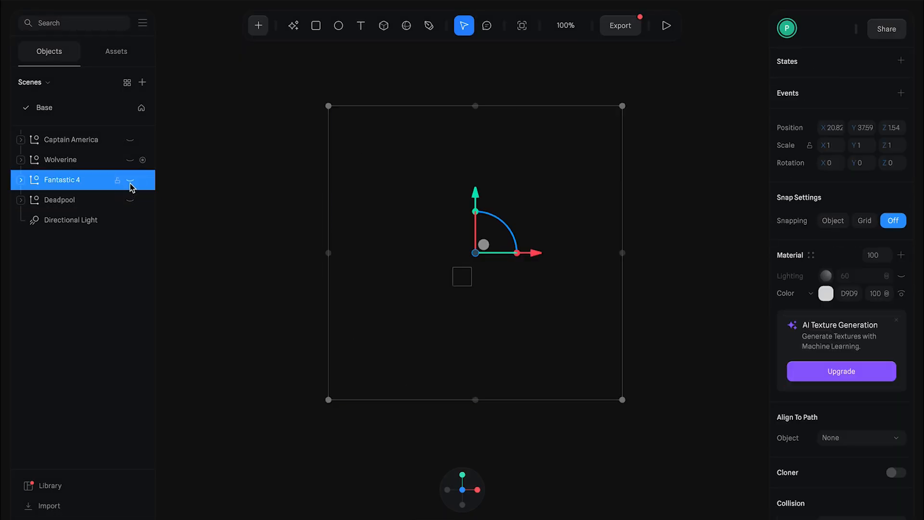
{"action": "left_click", "coordinate": [130, 181]}
{"action": "left_click", "coordinate": [130, 160]}
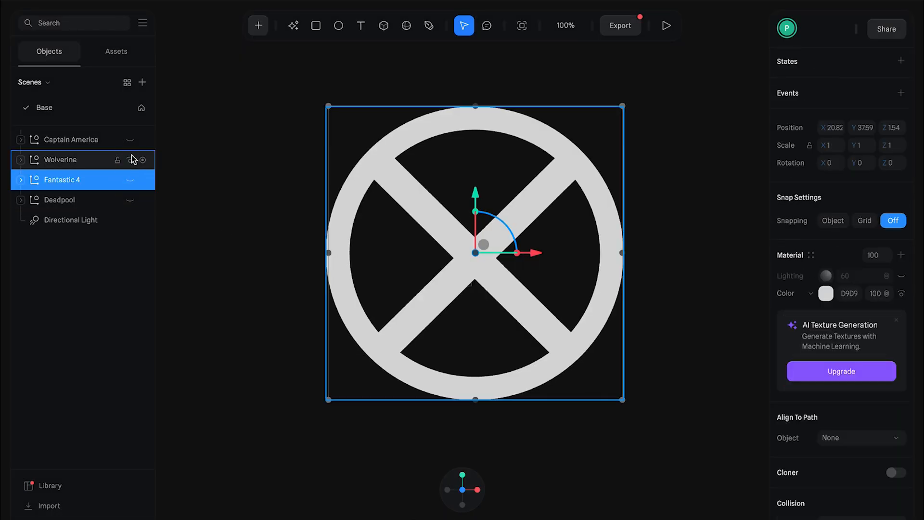
{"action": "left_click", "coordinate": [130, 160]}
{"action": "left_click", "coordinate": [130, 140]}
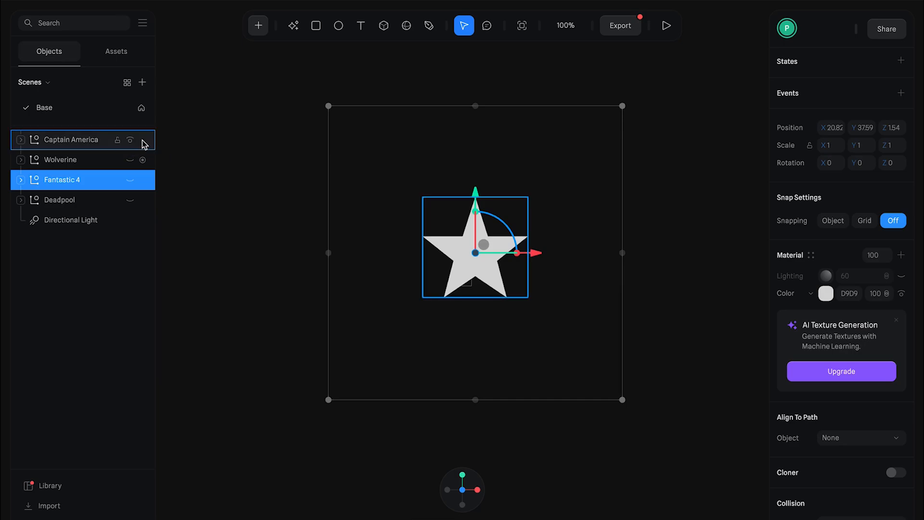
{"action": "left_click", "coordinate": [131, 140]}
{"action": "left_click", "coordinate": [130, 200]}
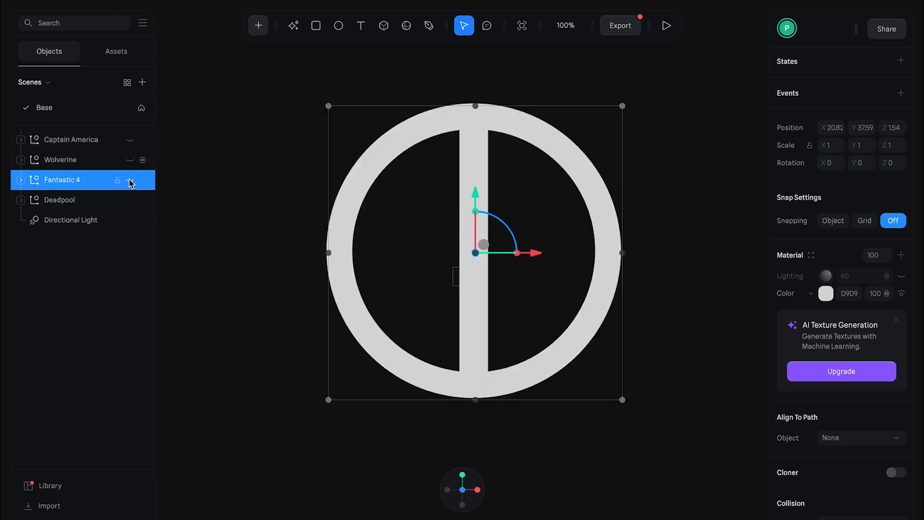
Step: View all four emblems overlaid together, and hide every emblem except Deadpool again
{"action": "left_click", "coordinate": [129, 180]}
{"action": "left_click", "coordinate": [130, 160]}
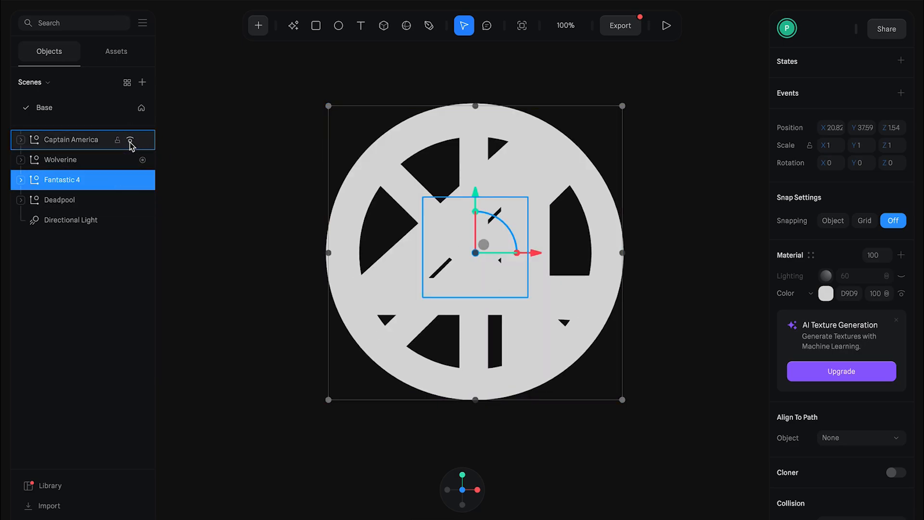
{"action": "left_click", "coordinate": [130, 160]}
{"action": "left_click", "coordinate": [130, 180]}
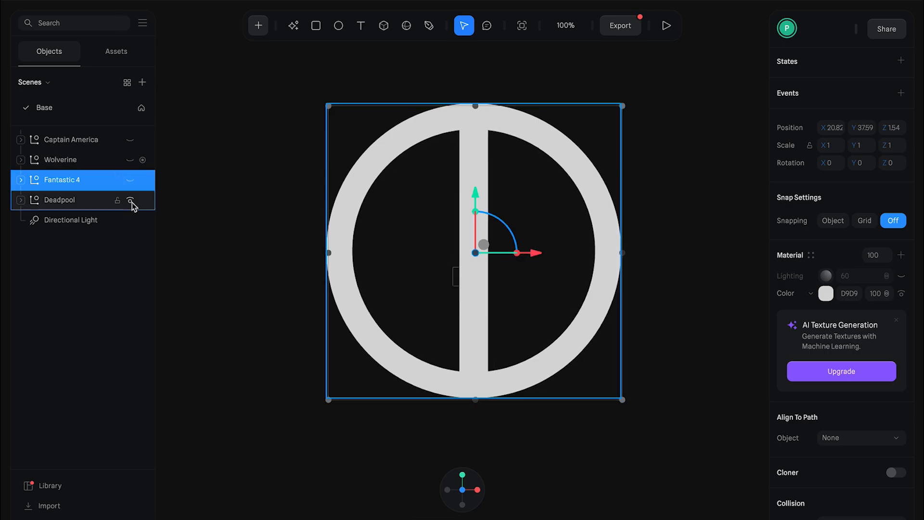
{"action": "left_click", "coordinate": [109, 207]}
Step: Position the directional light at X 234.7 and Y 200
{"action": "left_click", "coordinate": [81, 221]}
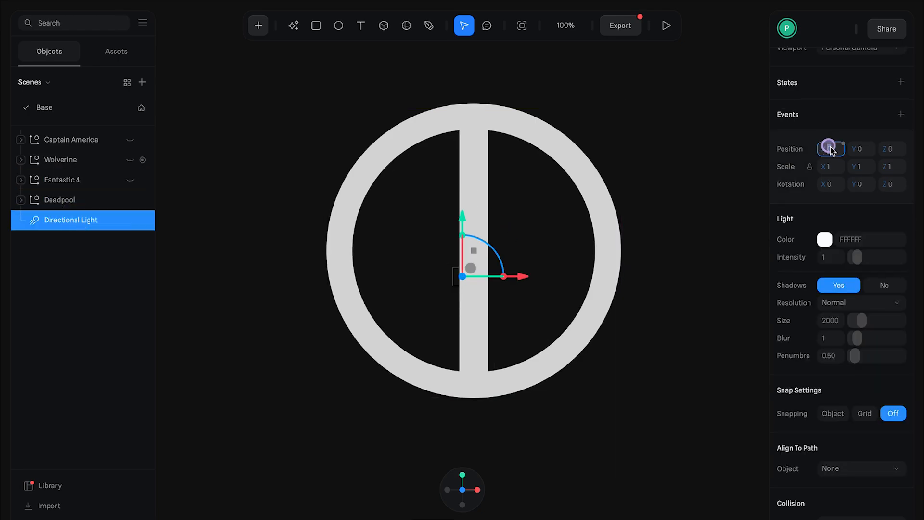
{"action": "type", "text": "234,7"}
{"action": "key", "text": "Return"}
{"action": "left_click", "coordinate": [874, 152]}
{"action": "type", "text": "200"}
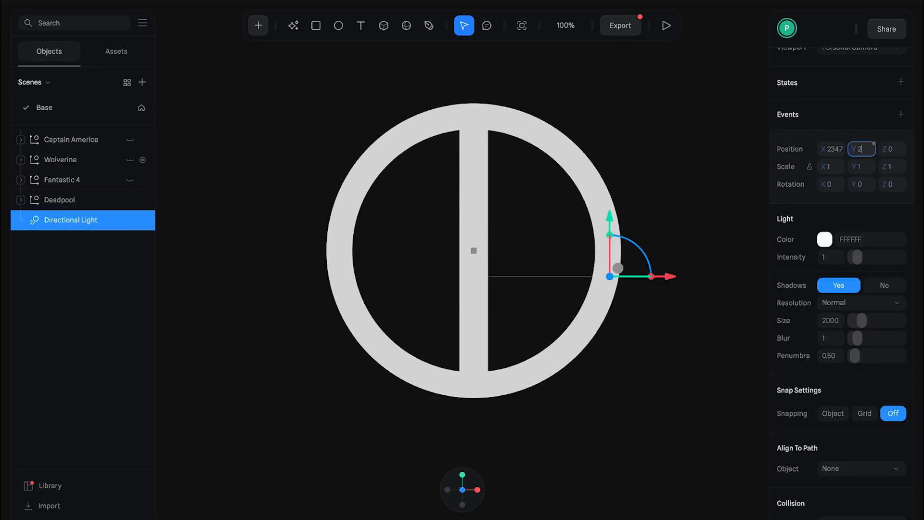
{"action": "key", "text": "Return"}
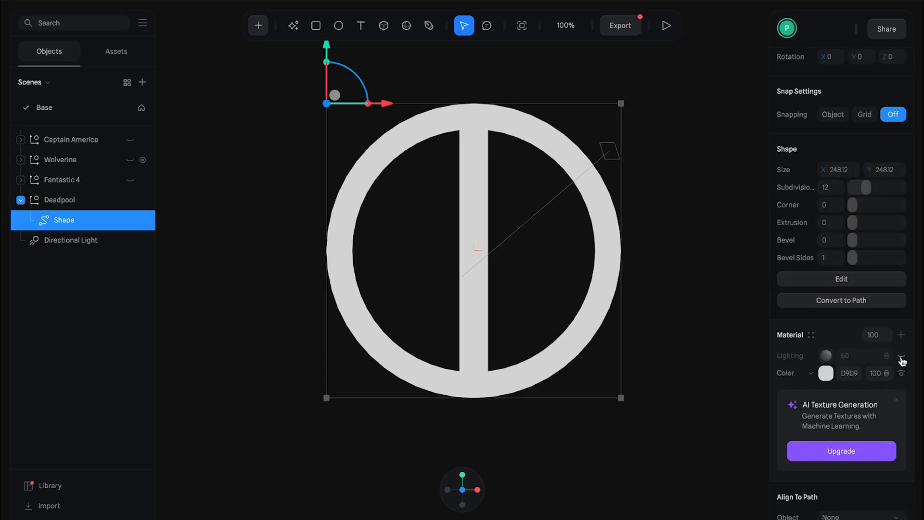
Step: Enable the lighting layer on the Deadpool shape's material and set its type to Physical
{"action": "left_click", "coordinate": [902, 359]}
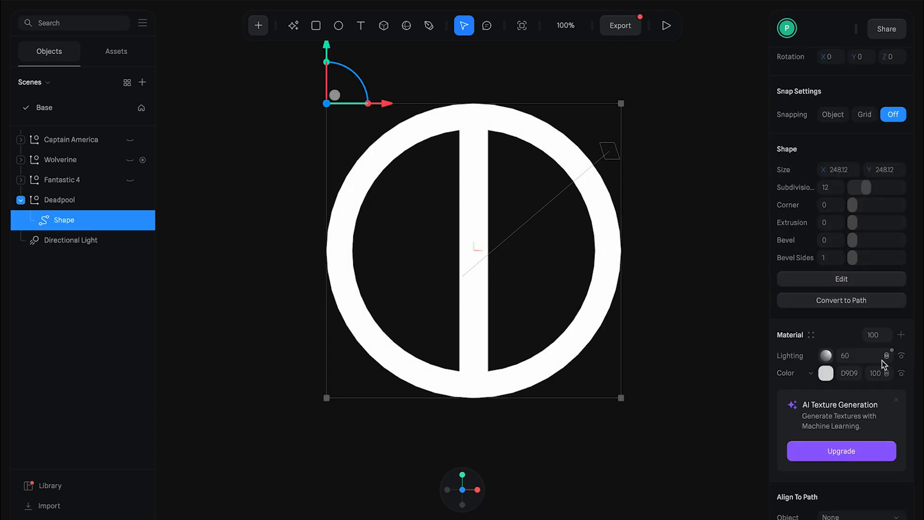
{"action": "left_click", "coordinate": [826, 355]}
{"action": "left_click", "coordinate": [837, 380]}
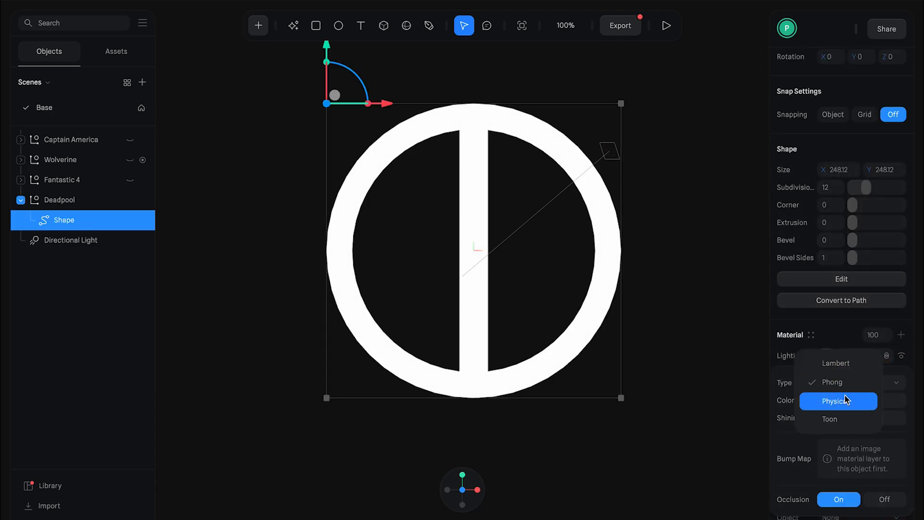
{"action": "left_click", "coordinate": [850, 403]}
{"action": "left_click", "coordinate": [826, 359]}
Step: Set the Deadpool shape's material colour to 942932
{"action": "left_click", "coordinate": [849, 373]}
{"action": "type", "text": "9429"}
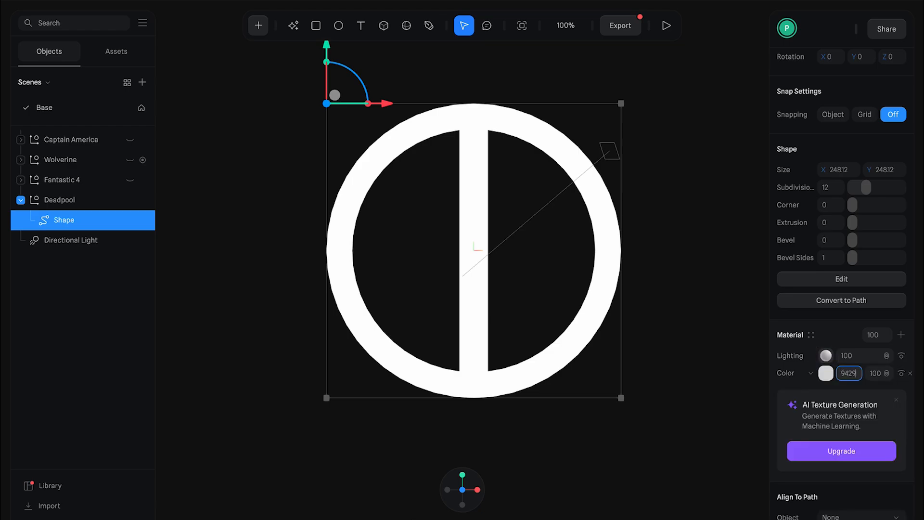
{"action": "type", "text": "32"}
{"action": "key", "text": "Return"}
{"action": "left_click", "coordinate": [886, 374]}
{"action": "left_click", "coordinate": [900, 417]}
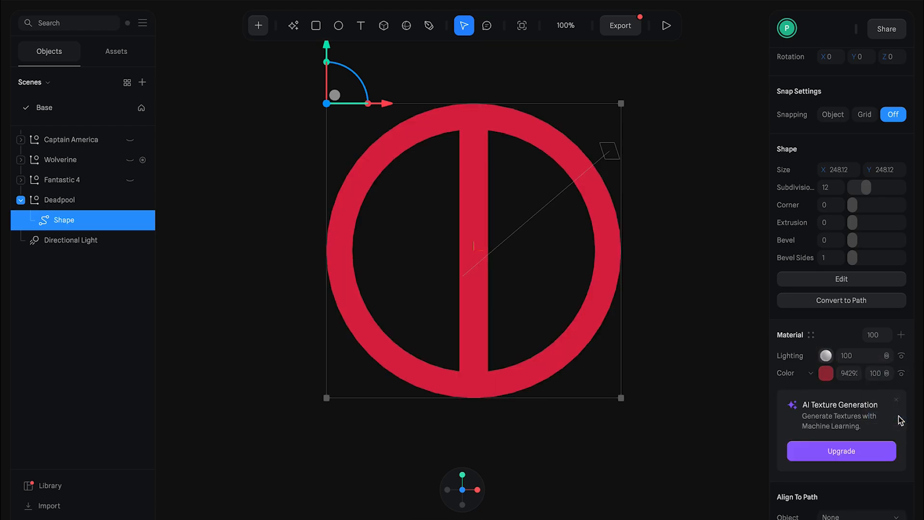
Step: Add a Matcap layer below the colour layer and give it the grey glossy sphere image from the Spline Library
{"action": "left_click", "coordinate": [901, 335]}
{"action": "left_click_drag", "start_coordinate": [789, 355], "coordinate": [789, 390]}
{"action": "left_click", "coordinate": [811, 390]}
{"action": "left_click", "coordinate": [732, 291]}
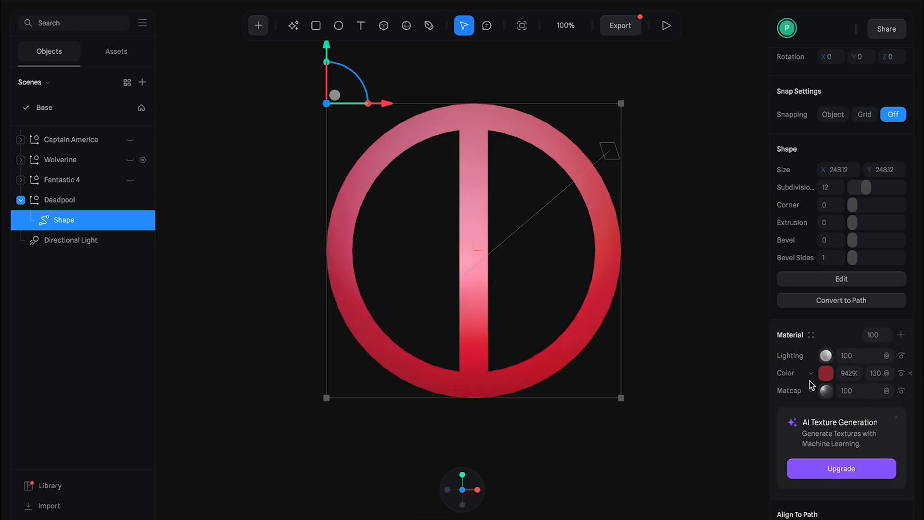
{"action": "left_click", "coordinate": [825, 391]}
{"action": "left_click", "coordinate": [701, 388]}
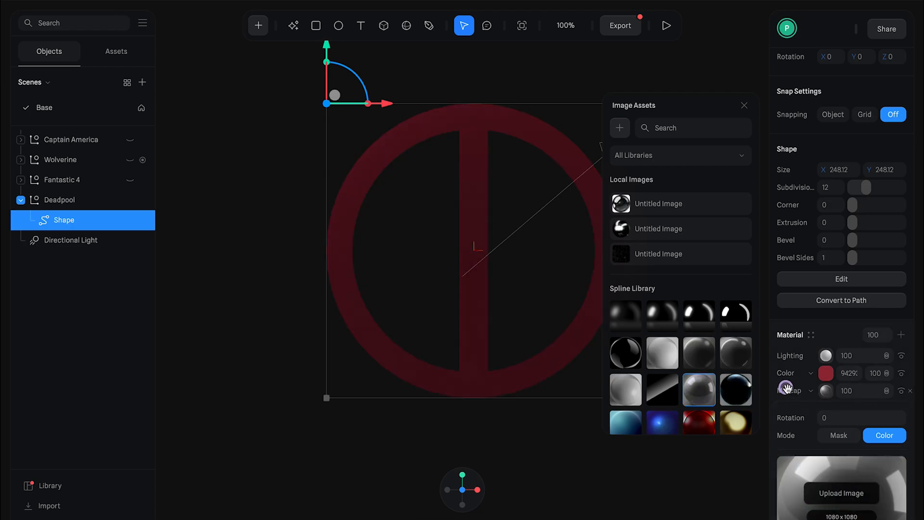
Step: Duplicate the Matcap layer and set the upper one's opacity to 20
{"action": "right_click", "coordinate": [788, 389]}
{"action": "left_click", "coordinate": [821, 439]}
{"action": "left_click", "coordinate": [855, 394]}
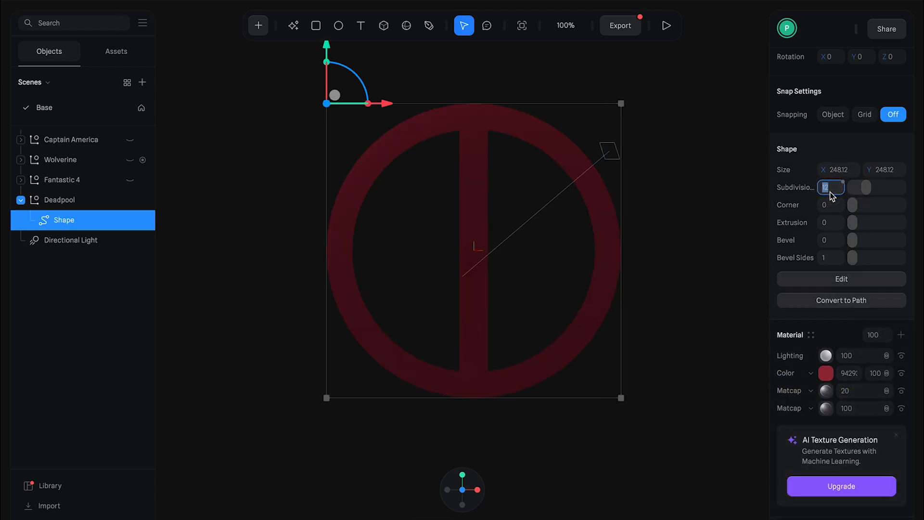
Step: Set the Deadpool shape's subdivisions to 500, corner to 28 and extrusion to 26
{"action": "type", "text": "0"}
{"action": "key", "text": "Return"}
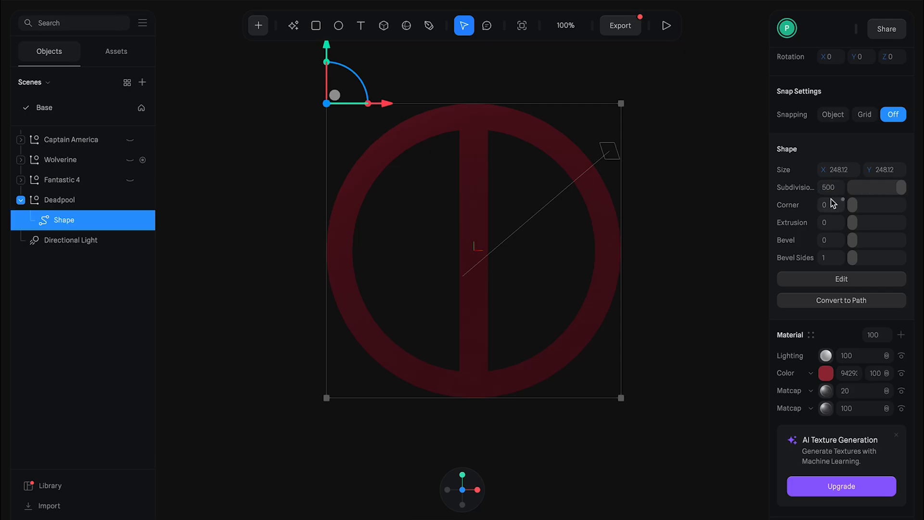
{"action": "left_click_drag", "start_coordinate": [741, 226], "coordinate": [699, 227], "text": "alt"}
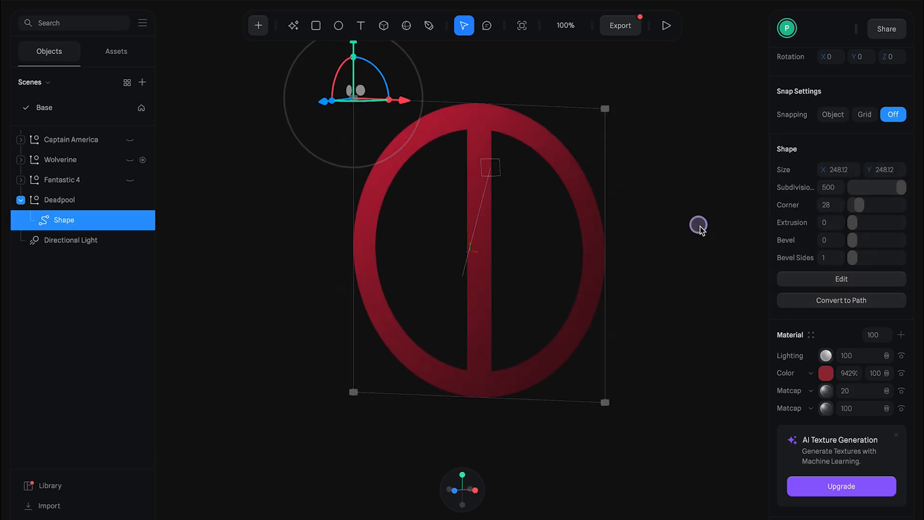
{"action": "left_click_drag", "start_coordinate": [824, 223], "coordinate": [905, 222]}
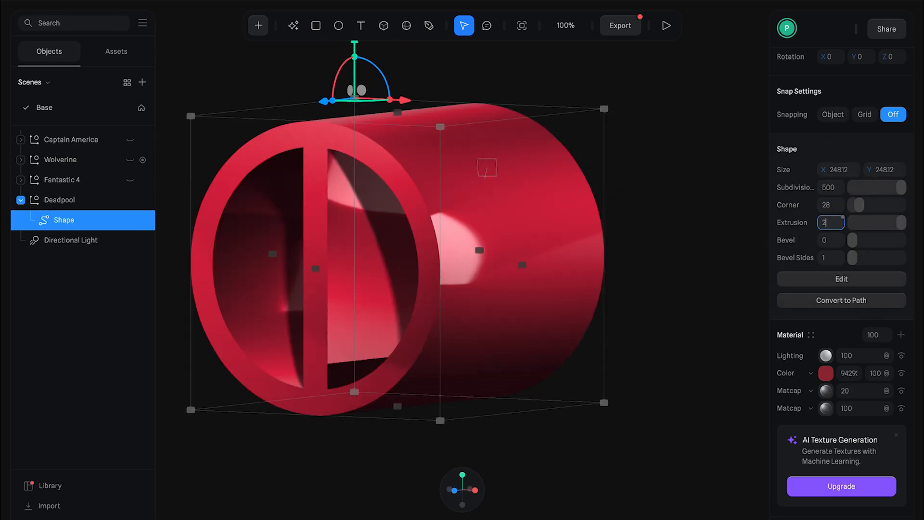
{"action": "type", "text": "6"}
{"action": "key", "text": "Return"}
Step: Bevel the Deadpool shape's edges with a bevel of 3 and 4 bevel sides
{"action": "left_click", "coordinate": [828, 245]}
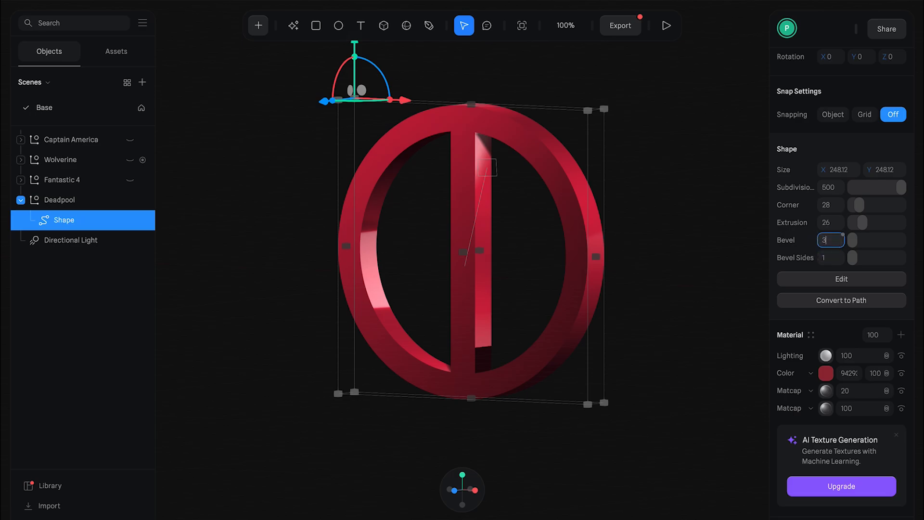
{"action": "type", "text": "3"}
{"action": "key", "text": "Return"}
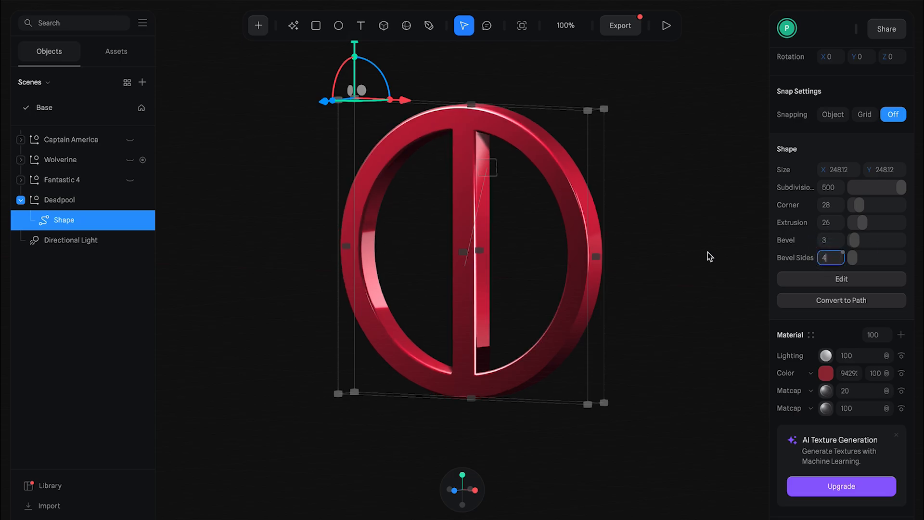
{"action": "right_click", "coordinate": [701, 260]}
{"action": "left_click", "coordinate": [729, 280]}
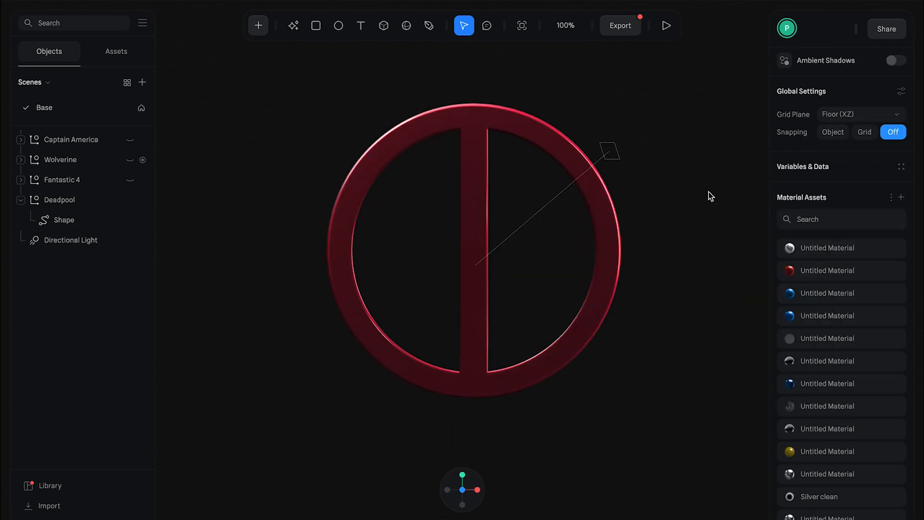
Step: Add an Image layer with the scratched texture above the colour layer in the Deadpool shape's material
{"action": "left_click", "coordinate": [483, 170]}
{"action": "left_click", "coordinate": [61, 220]}
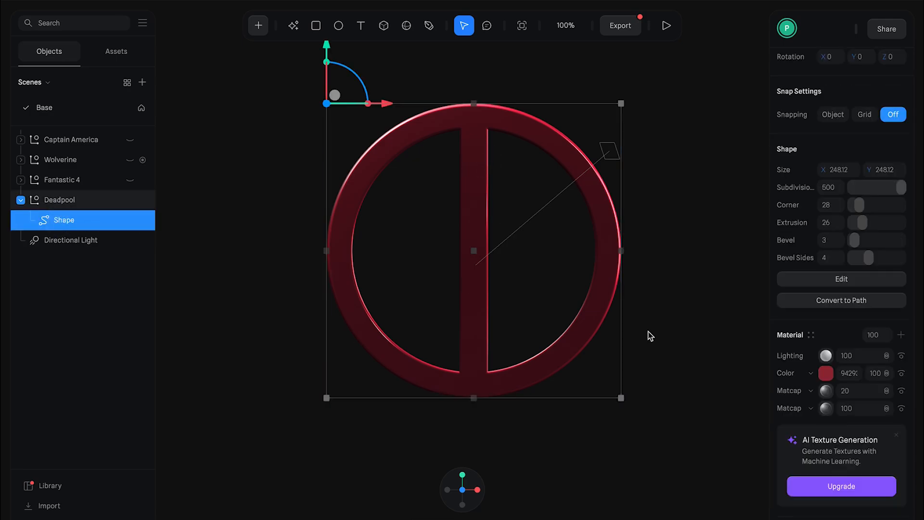
{"action": "left_click", "coordinate": [900, 335]}
{"action": "left_click", "coordinate": [797, 373]}
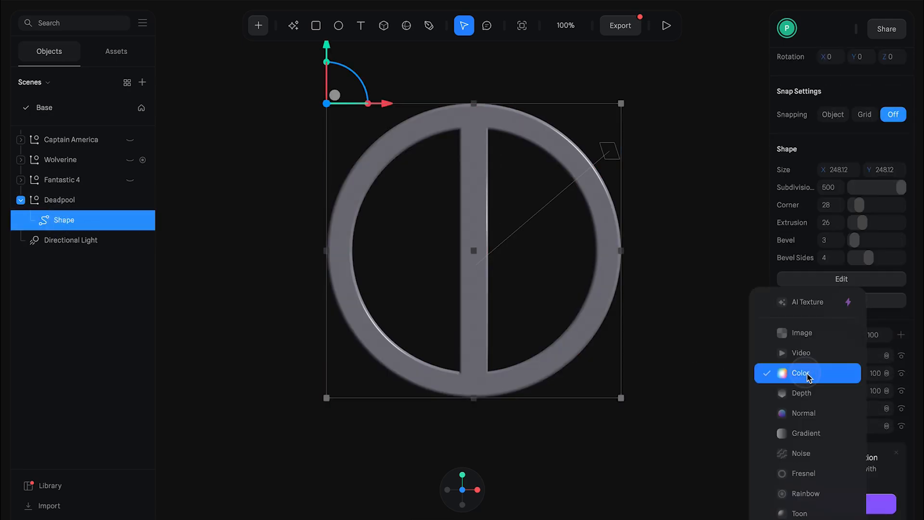
{"action": "scroll", "coordinate": [809, 508], "scroll_direction": "down", "scroll_amount": 3}
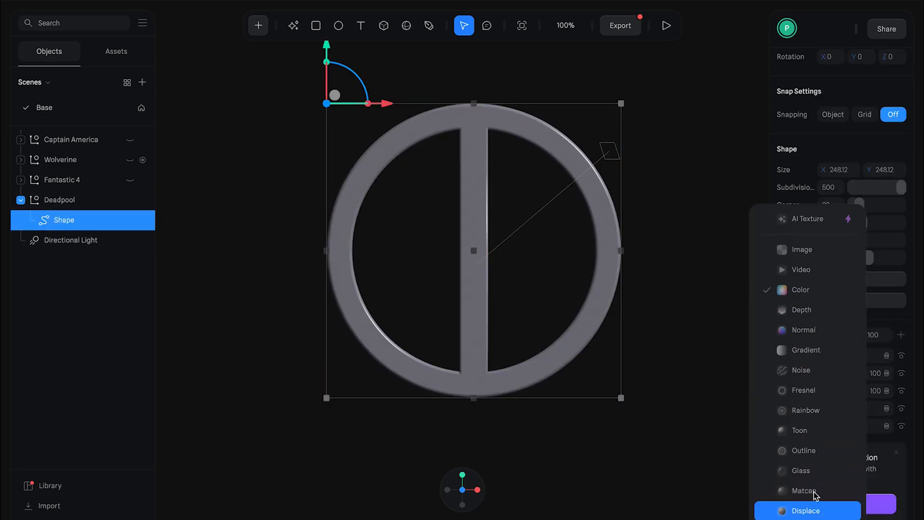
{"action": "left_click", "coordinate": [818, 249]}
Step: Change the scratched Image layer's blend mode and set its opacity to 55
{"action": "left_click", "coordinate": [886, 373]}
{"action": "left_click", "coordinate": [892, 403]}
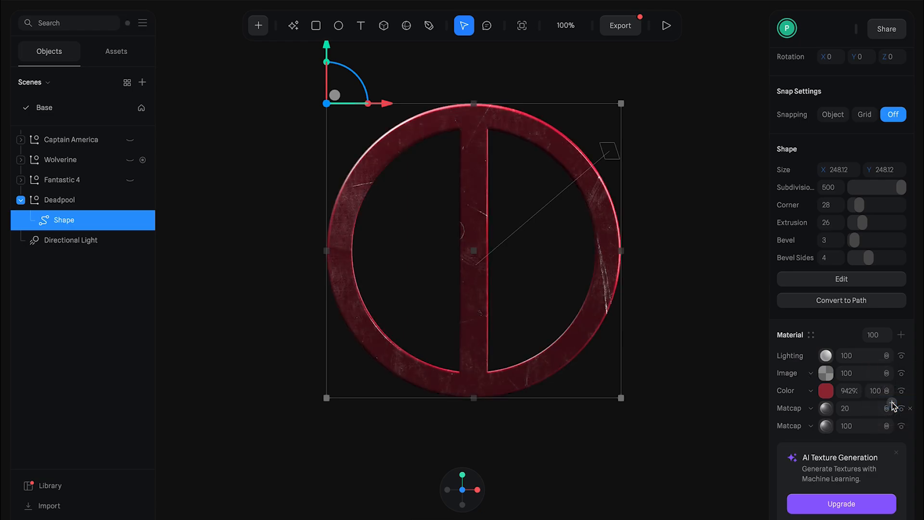
{"action": "type", "text": "55"}
{"action": "key", "text": "Return"}
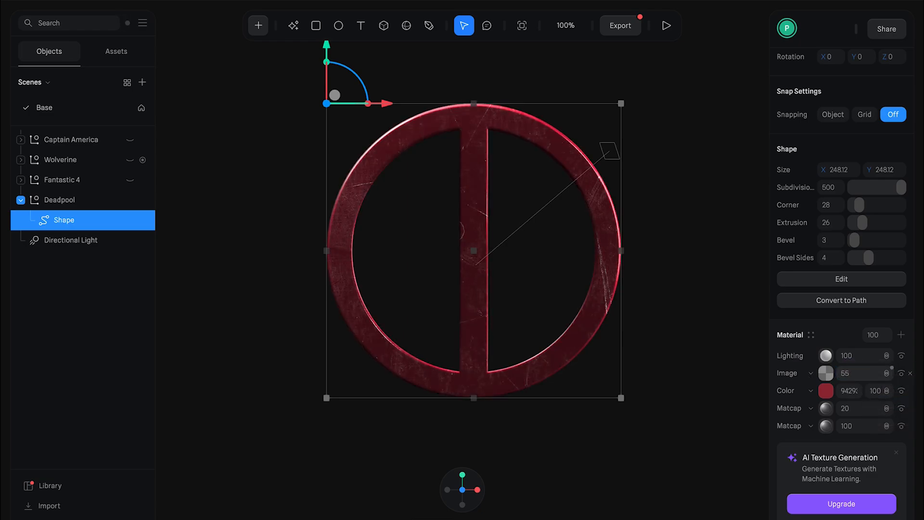
Step: Use the untitled scratch image as the bump map in the Deadpool shape's lighting, with an intensity of 0.10
{"action": "left_click", "coordinate": [826, 354]}
{"action": "left_click", "coordinate": [866, 481]}
{"action": "left_click", "coordinate": [869, 496]}
{"action": "scroll", "coordinate": [868, 492], "scroll_direction": "down", "scroll_amount": 3}
{"action": "left_click", "coordinate": [825, 396]}
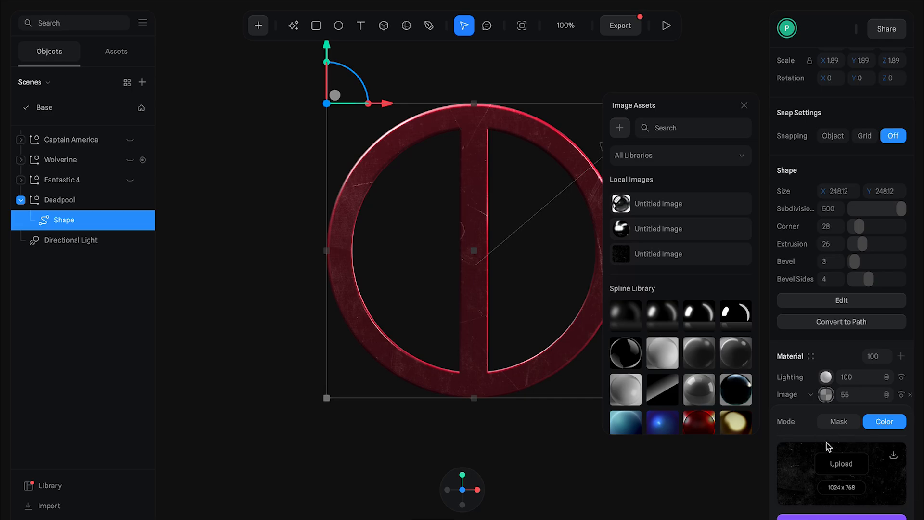
Step: Set the shape's lighting roughness to 1, metalness to 0 and reflectivity to 0, and assign it a rough map
{"action": "left_click", "coordinate": [826, 376]}
{"action": "left_click", "coordinate": [845, 418]}
{"action": "type", "text": "1"}
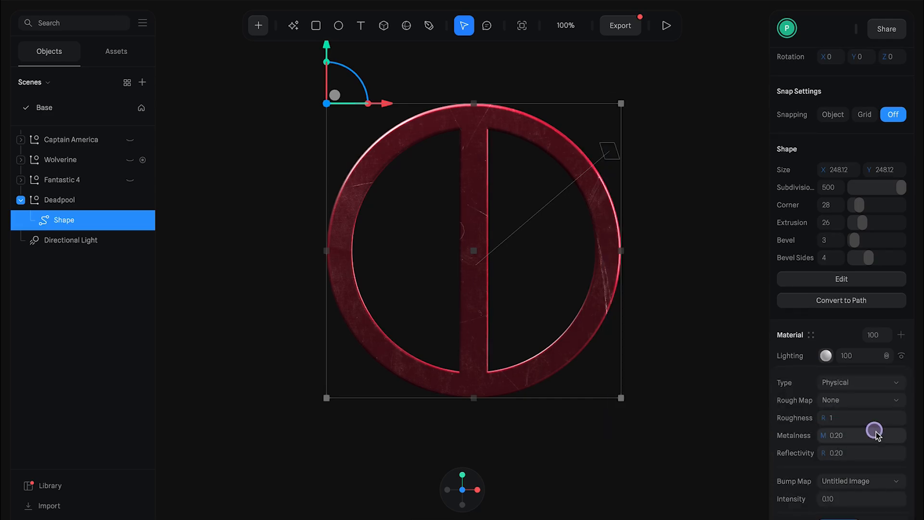
{"action": "left_click", "coordinate": [875, 432]}
{"action": "type", "text": "0"}
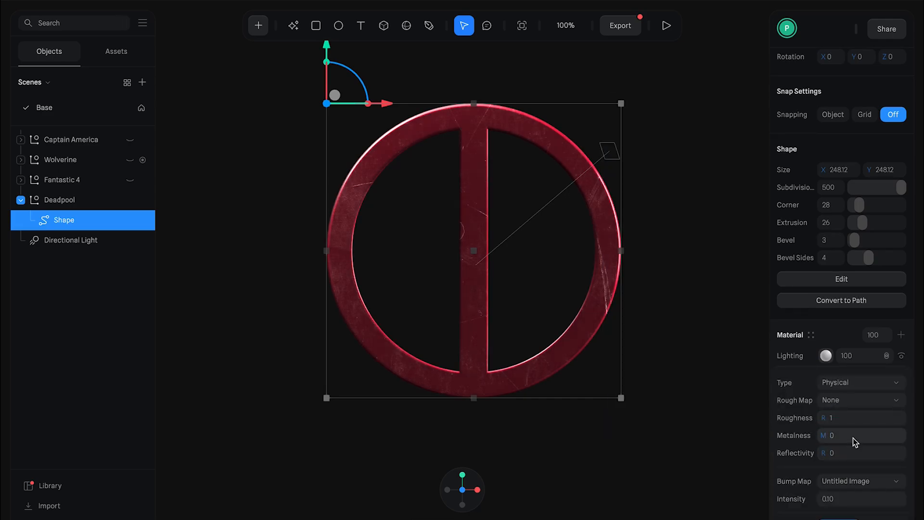
{"action": "left_click", "coordinate": [870, 402]}
{"action": "left_click", "coordinate": [862, 417]}
{"action": "left_click", "coordinate": [723, 348]}
{"action": "left_click_drag", "start_coordinate": [723, 348], "coordinate": [703, 343], "text": "alt"}
{"action": "right_click", "coordinate": [706, 337]}
{"action": "left_click", "coordinate": [740, 370]}
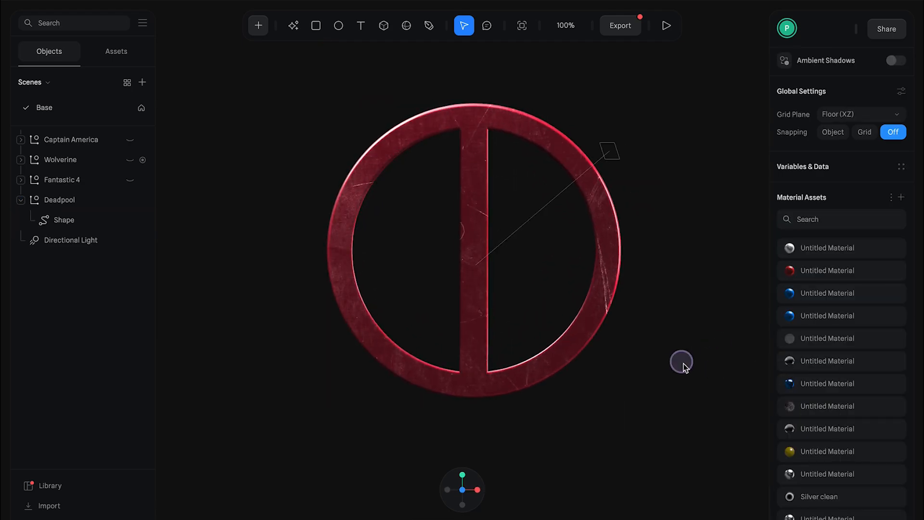
Step: Draw a circle about 396 in diameter and centre it behind the Deadpool ring to fill its openings
{"action": "left_click", "coordinate": [338, 25]}
{"action": "mouse_move", "coordinate": [342, 71]}
{"action": "left_mouse_down", "text": "shift"}
{"action": "mouse_move", "coordinate": [643, 361]}
{"action": "mouse_move", "coordinate": [648, 378]}
{"action": "left_mouse_up", "text": "shift"}
{"action": "left_click_drag", "start_coordinate": [646, 202], "coordinate": [623, 202], "text": "alt+shift"}
{"action": "left_click_drag", "start_coordinate": [553, 226], "coordinate": [535, 227]}
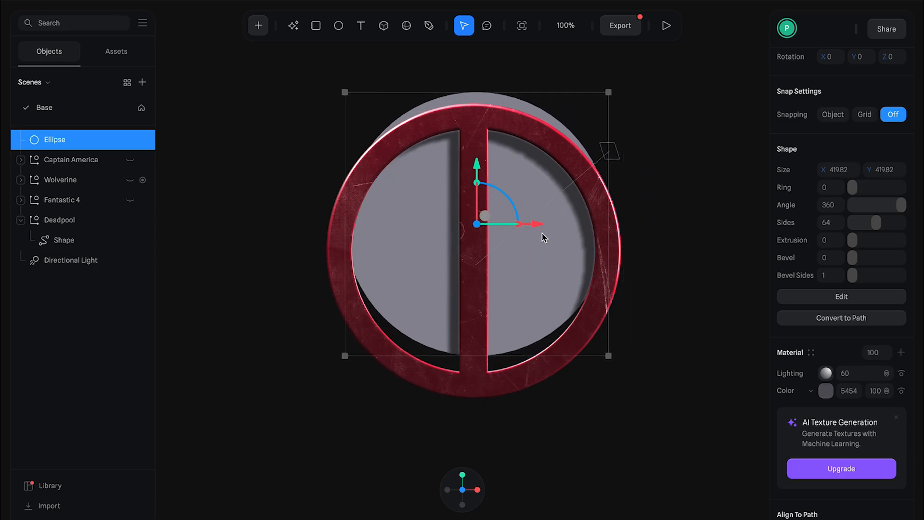
{"action": "left_click_drag", "start_coordinate": [476, 164], "coordinate": [477, 189]}
{"action": "left_click_drag", "start_coordinate": [609, 381], "coordinate": [597, 374], "text": "alt+shift"}
{"action": "left_click_drag", "start_coordinate": [524, 249], "coordinate": [526, 250]}
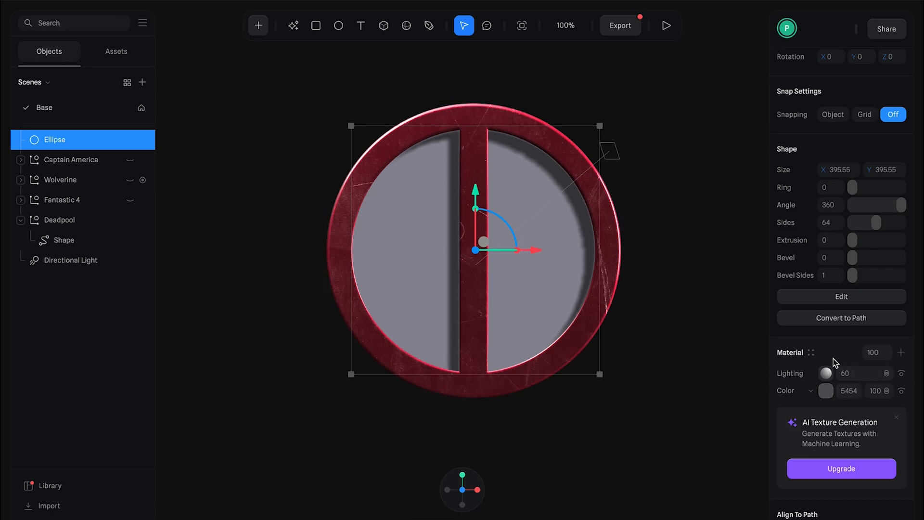
Step: Add a Matcap layer to the circle's material and give it the black glossy sphere image from the Spline Library
{"action": "left_click", "coordinate": [900, 352]}
{"action": "left_click", "coordinate": [810, 373]}
{"action": "scroll", "coordinate": [814, 410], "scroll_direction": "down", "scroll_amount": 2}
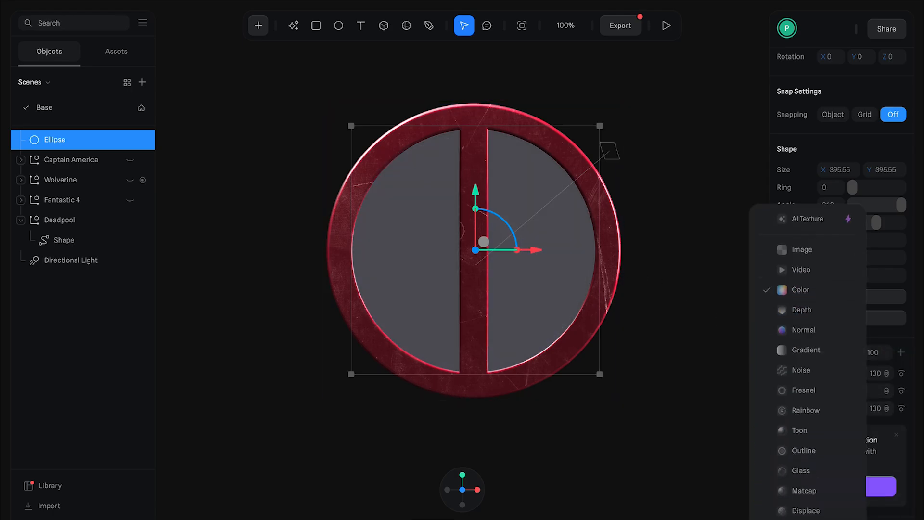
{"action": "left_click", "coordinate": [818, 492]}
{"action": "left_click", "coordinate": [826, 374]}
{"action": "left_click", "coordinate": [633, 361]}
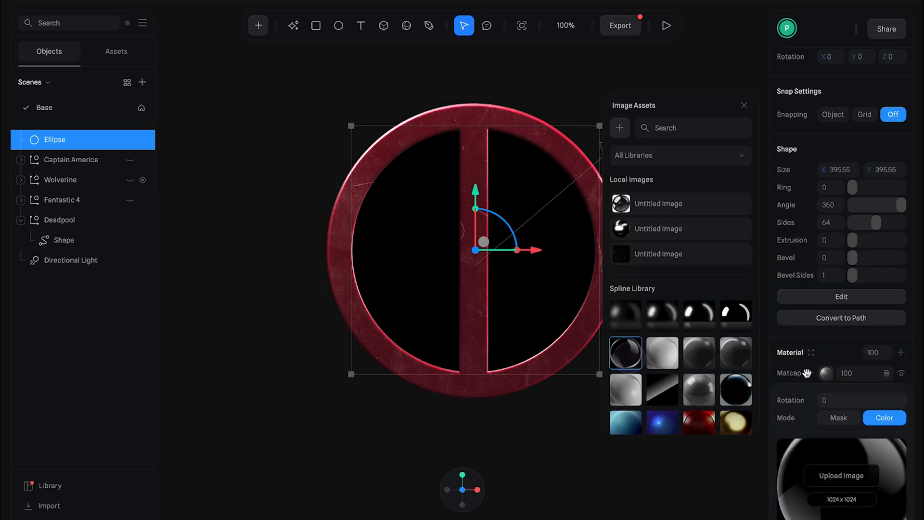
Step: Move the circle's Matcap layer below its colour layer and delete the colour layer
{"action": "left_click", "coordinate": [804, 374]}
{"action": "left_click", "coordinate": [799, 374]}
{"action": "left_click", "coordinate": [821, 358]}
{"action": "left_click", "coordinate": [808, 373]}
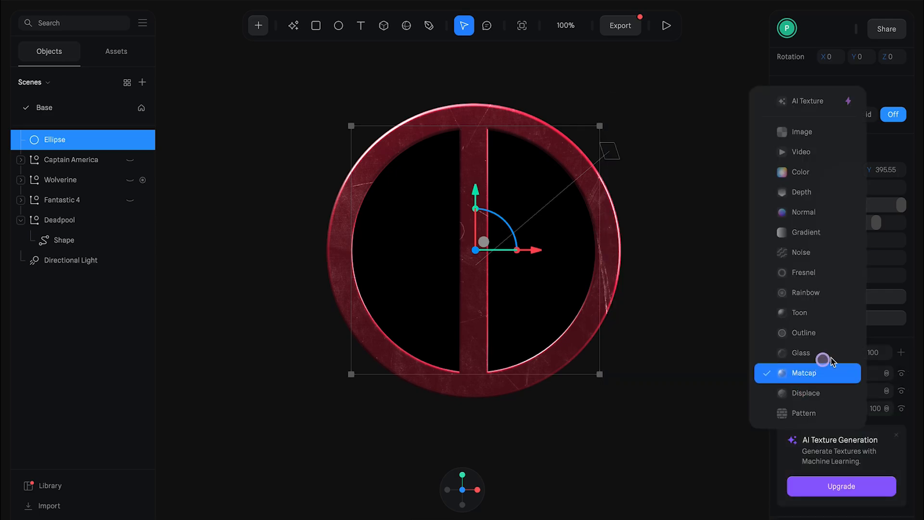
{"action": "left_click", "coordinate": [822, 359]}
{"action": "left_click_drag", "start_coordinate": [790, 375], "coordinate": [793, 417]}
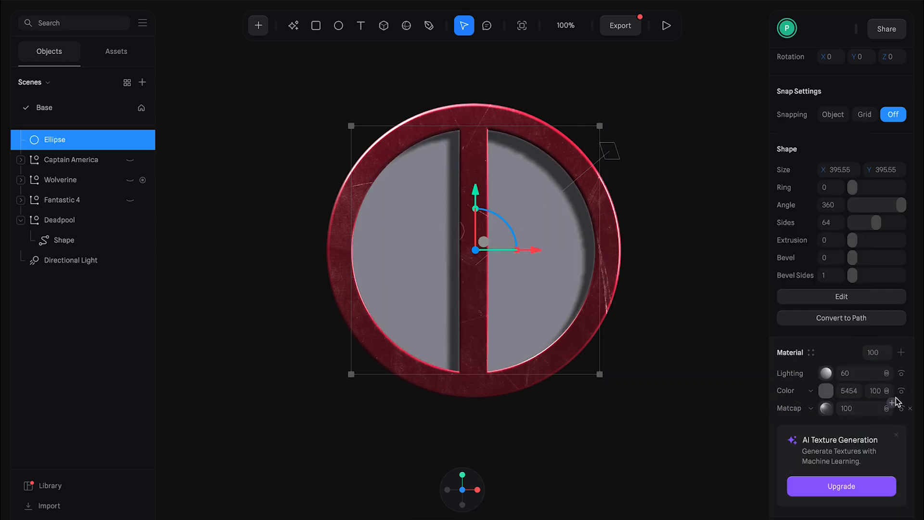
{"action": "left_click", "coordinate": [909, 391]}
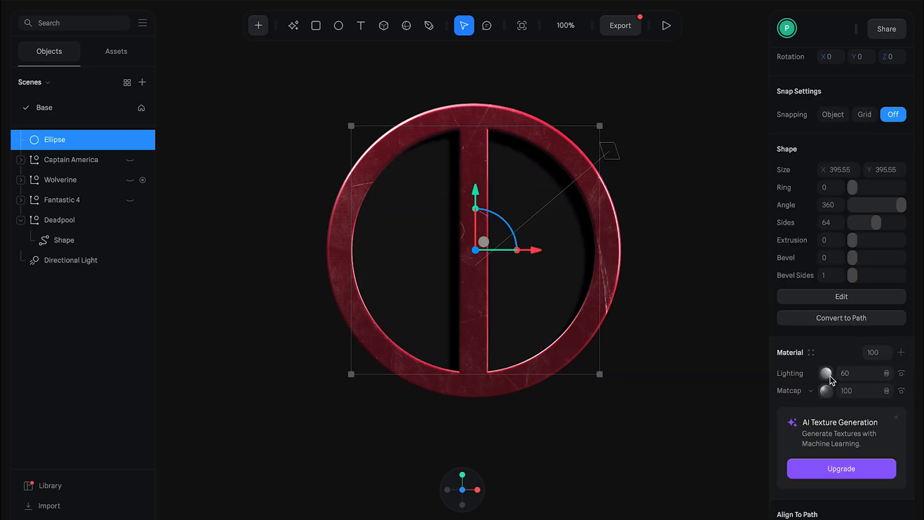
Step: Add an Image layer with a dark grunge texture between the circle's Lighting and Matcap layers and change its blend mode
{"action": "left_click", "coordinate": [901, 352]}
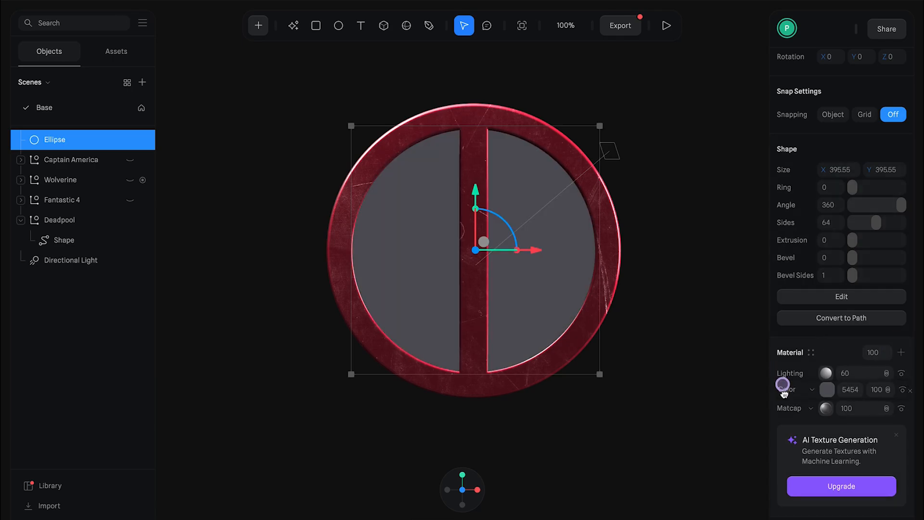
{"action": "left_click", "coordinate": [783, 390]}
{"action": "scroll", "coordinate": [809, 346], "scroll_direction": "down", "scroll_amount": 3}
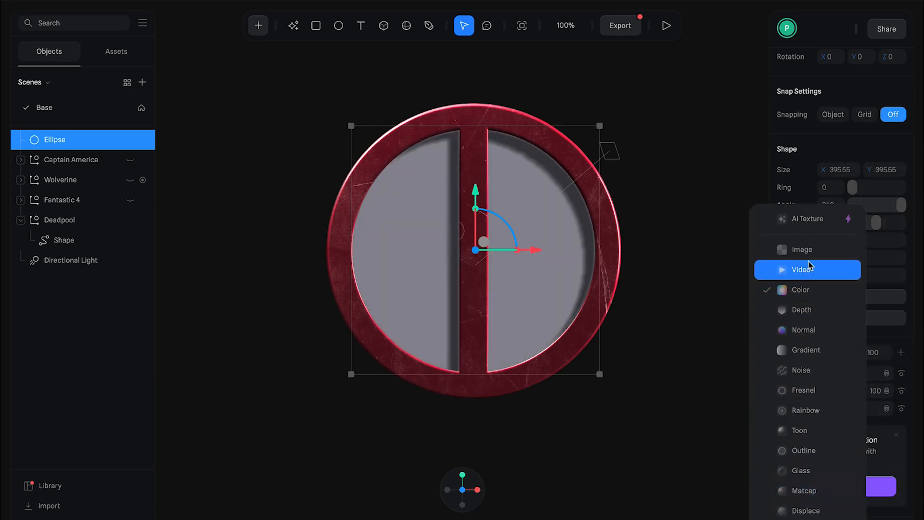
{"action": "left_click", "coordinate": [803, 250]}
{"action": "left_click", "coordinate": [826, 391]}
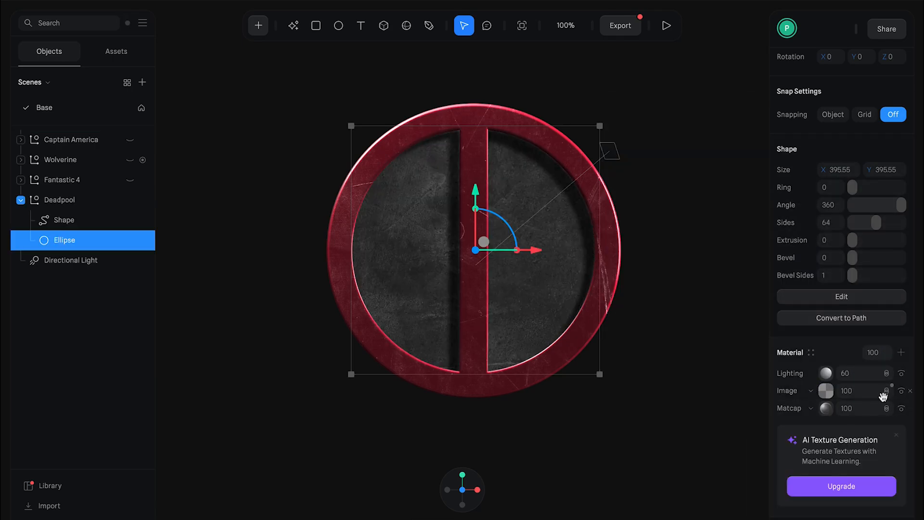
{"action": "left_click", "coordinate": [886, 391]}
{"action": "left_click", "coordinate": [887, 419]}
Step: Set the circle's lighting to Physical with the Old Grunge rough map, roughness 0.26, metalness 0.27 and reflectivity 3.69
{"action": "left_click", "coordinate": [824, 375]}
{"action": "left_click", "coordinate": [842, 400]}
{"action": "left_click", "coordinate": [837, 417]}
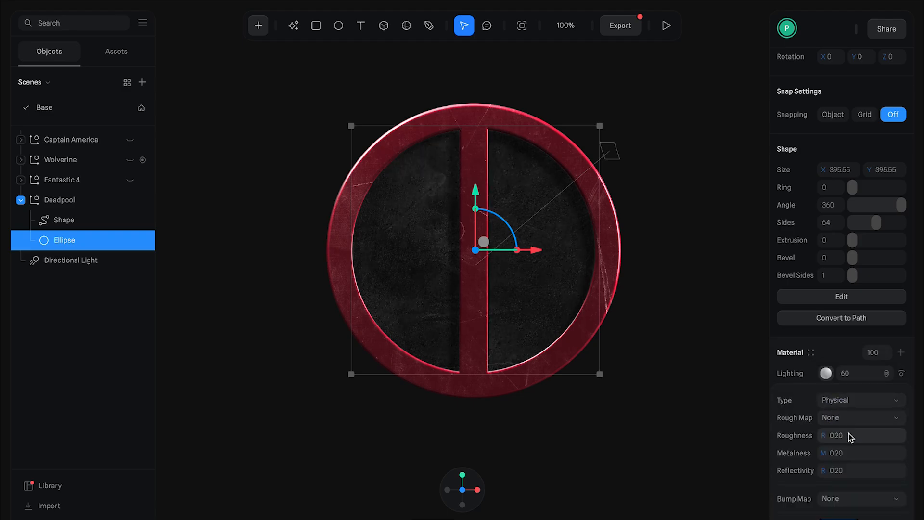
{"action": "left_click", "coordinate": [851, 417]}
{"action": "left_click", "coordinate": [854, 439]}
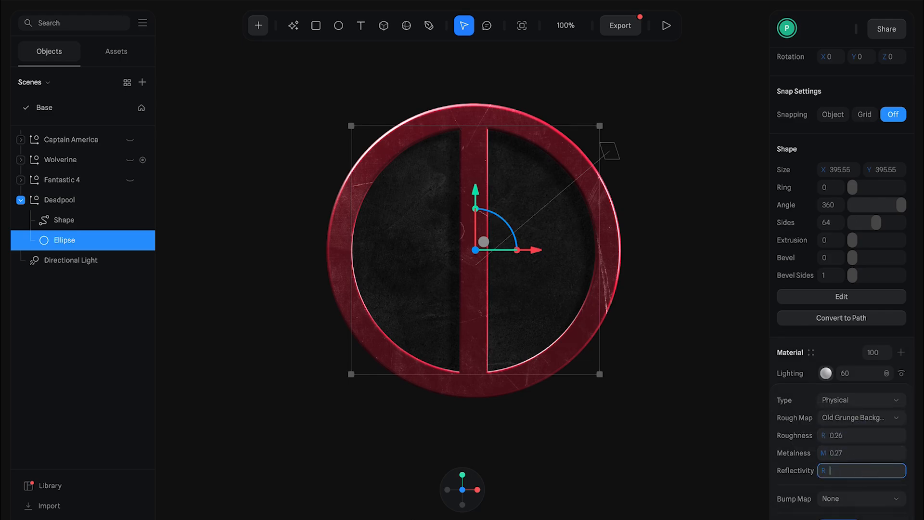
Step: Use the Old Grunge image as the circle's bump map with an intensity of 0.01
{"action": "left_click", "coordinate": [856, 499]}
{"action": "left_click", "coordinate": [849, 512]}
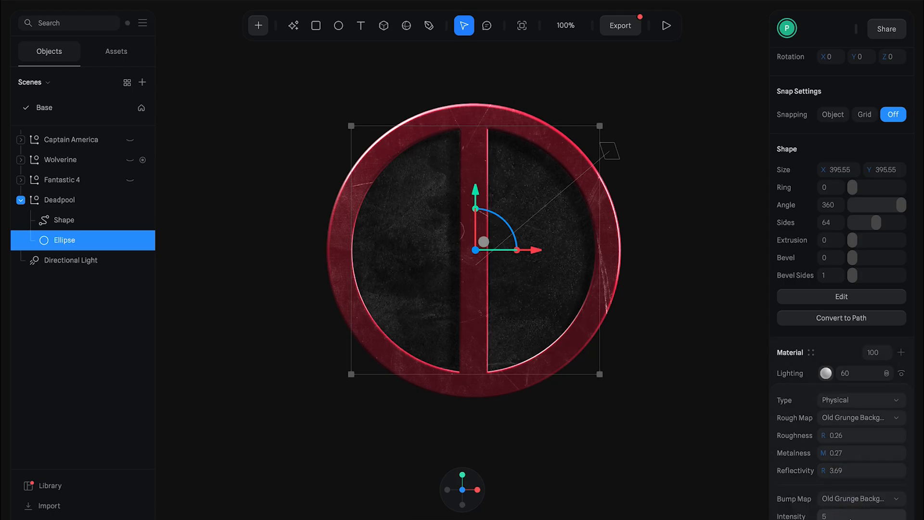
{"action": "key", "text": "Return"}
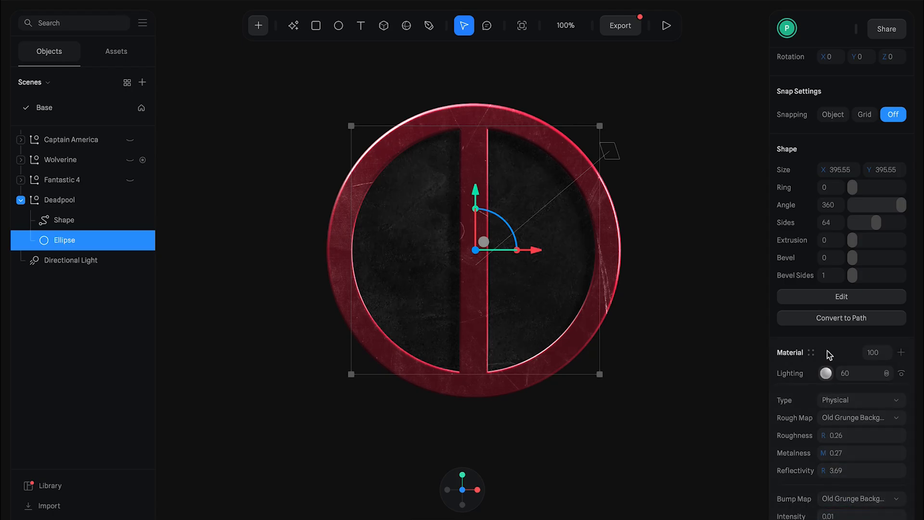
Step: Adjust the circle's depth position so that it sits recessed inside the Deadpool ring, checking it from the side
{"action": "left_click", "coordinate": [59, 200]}
{"action": "left_click", "coordinate": [95, 239]}
{"action": "left_click_drag", "start_coordinate": [644, 281], "coordinate": [794, 413]}
{"action": "left_click_drag", "start_coordinate": [853, 387], "coordinate": [872, 386]}
{"action": "left_click_drag", "start_coordinate": [640, 359], "coordinate": [708, 361], "text": "alt"}
{"action": "left_click_drag", "start_coordinate": [408, 253], "coordinate": [420, 247]}
{"action": "left_click_drag", "start_coordinate": [629, 264], "coordinate": [601, 267], "text": "alt"}
{"action": "left_click_drag", "start_coordinate": [527, 253], "coordinate": [531, 252]}
{"action": "left_click_drag", "start_coordinate": [571, 293], "coordinate": [638, 315], "text": "alt"}
{"action": "left_click_drag", "start_coordinate": [869, 387], "coordinate": [866, 392]}
{"action": "left_click", "coordinate": [722, 340]}
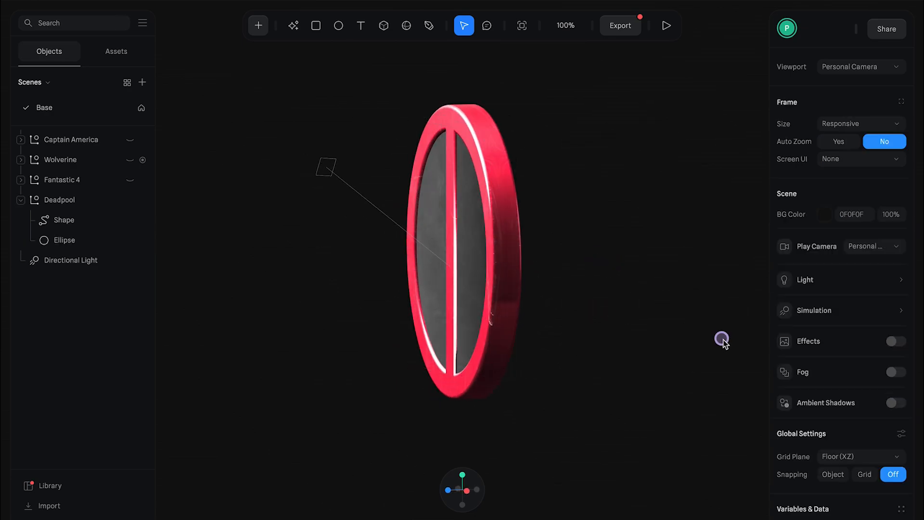
{"action": "left_click_drag", "start_coordinate": [722, 340], "coordinate": [760, 324], "text": "alt"}
{"action": "right_click", "coordinate": [742, 302]}
{"action": "left_click", "coordinate": [748, 311]}
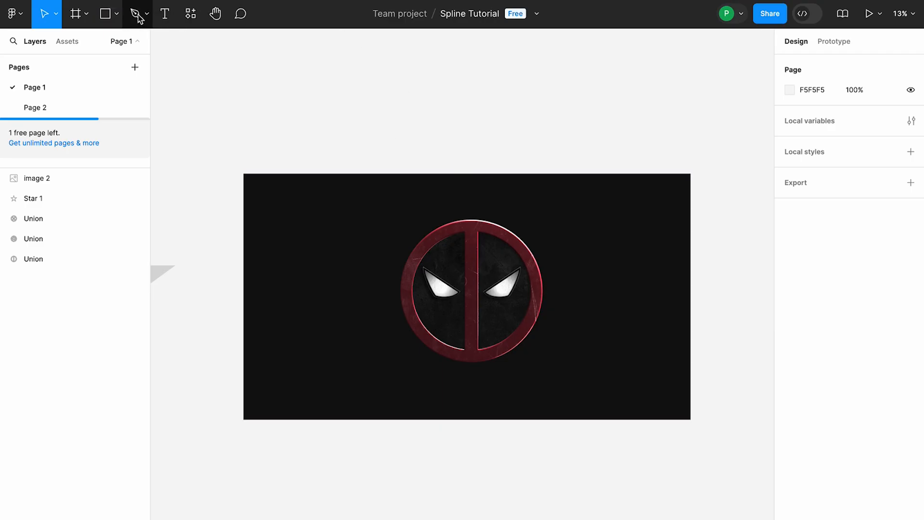
Step: In Figma, outline the left eye of the Deadpool reference image with a closed three-point Pen path about 464 × 380
{"action": "left_click", "coordinate": [137, 14]}
{"action": "scroll", "coordinate": [404, 227], "scroll_direction": "up", "scroll_amount": 6, "text": "ctrl"}
{"action": "left_click", "coordinate": [395, 200]}
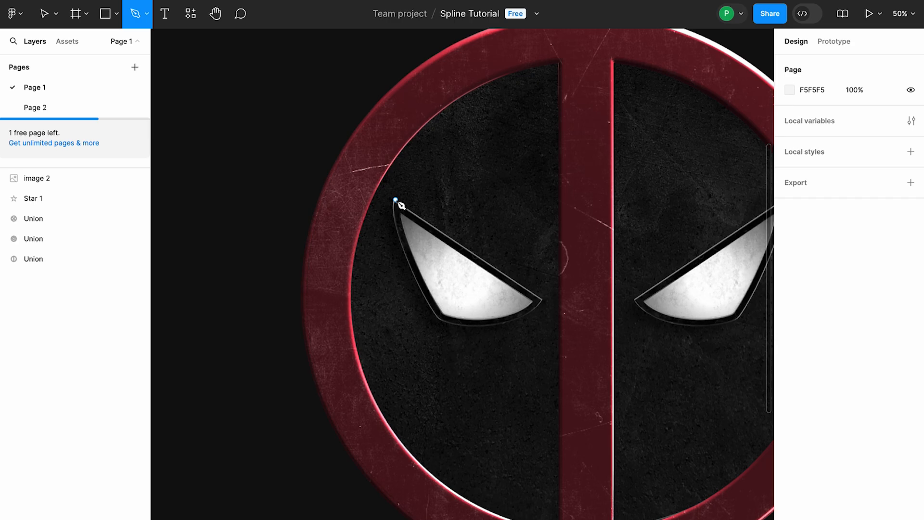
{"action": "left_click", "coordinate": [542, 300]}
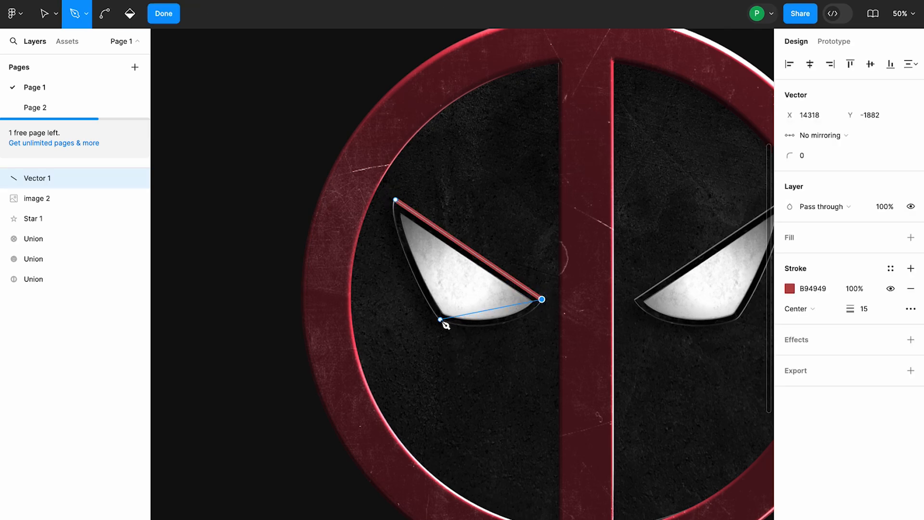
{"action": "left_click", "coordinate": [438, 319]}
{"action": "left_click", "coordinate": [395, 200]}
{"action": "key", "text": "Escape"}
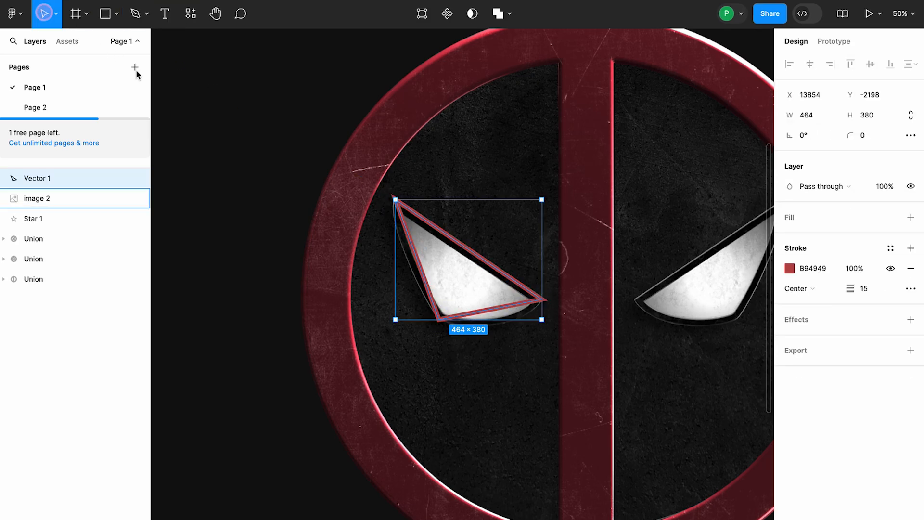
Step: Add points on the eye path's outer and lower edges and move them and two corners onto the reference outline
{"action": "double_click", "coordinate": [486, 312]}
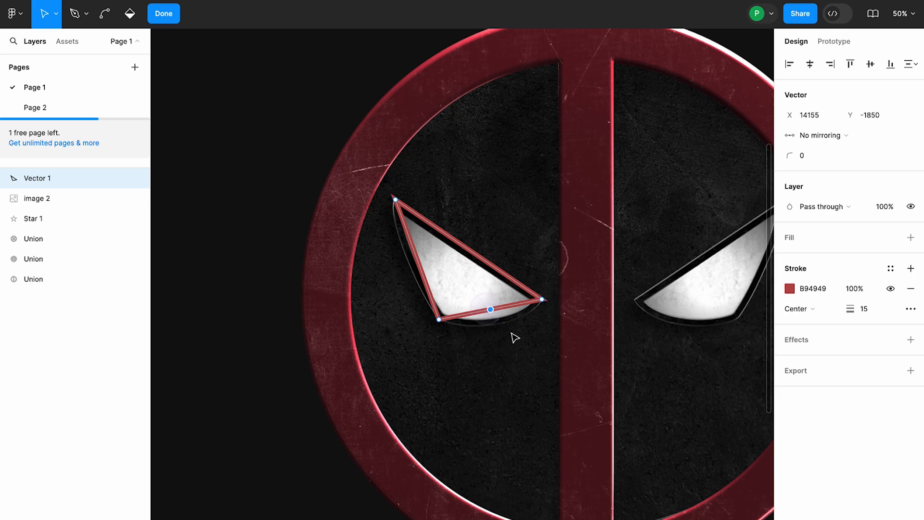
{"action": "left_click_drag", "start_coordinate": [417, 263], "coordinate": [413, 266]}
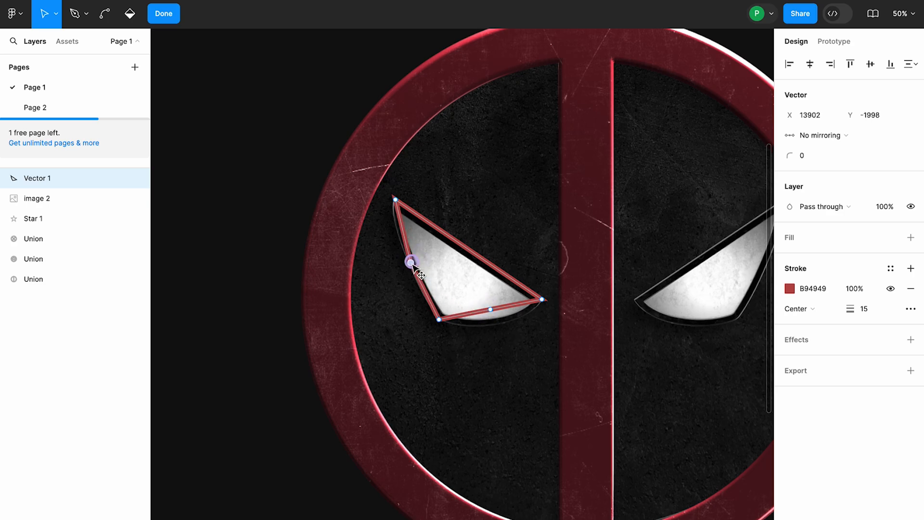
{"action": "left_click_drag", "start_coordinate": [493, 314], "coordinate": [502, 325]}
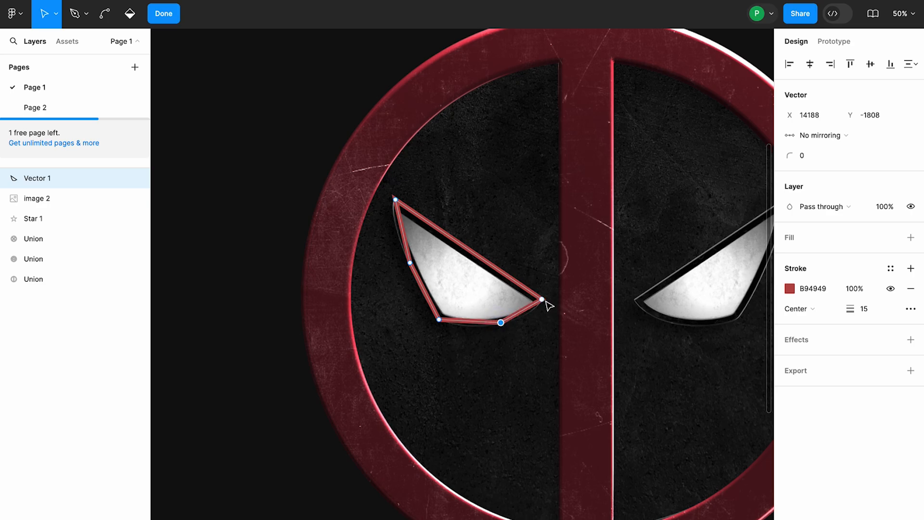
{"action": "left_click_drag", "start_coordinate": [542, 299], "coordinate": [541, 302]}
{"action": "left_click_drag", "start_coordinate": [396, 200], "coordinate": [396, 206]}
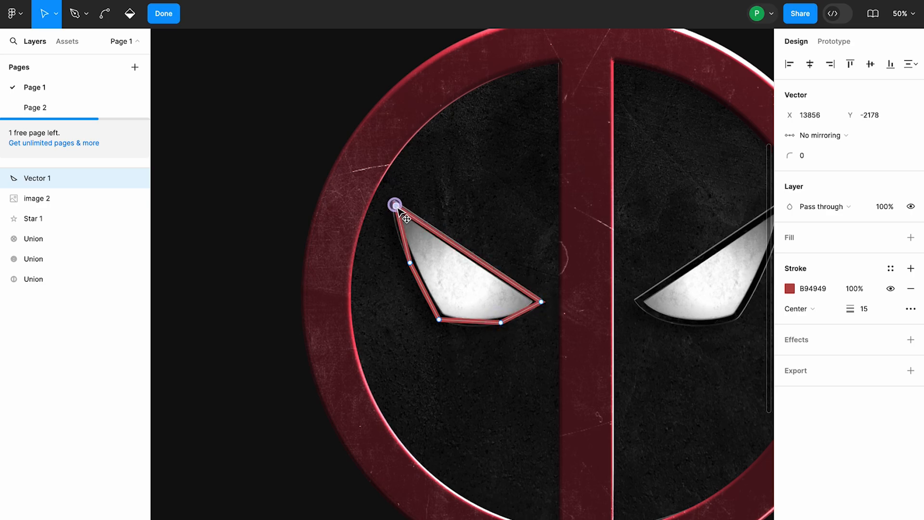
Step: Bend the eye path's outer and lower points into curves and fine-tune the points to follow the reference eye
{"action": "key", "text": "ctrl"}
{"action": "left_click_drag", "start_coordinate": [413, 264], "coordinate": [424, 299]}
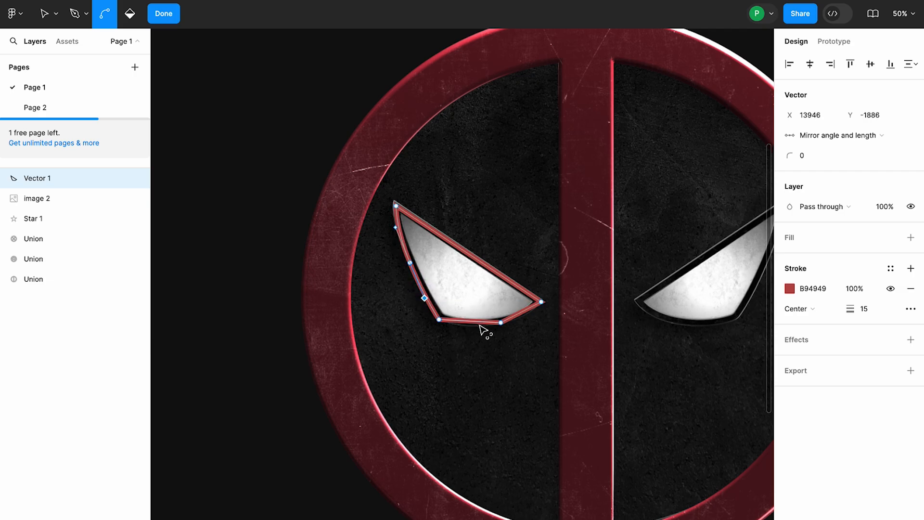
{"action": "left_click_drag", "start_coordinate": [499, 322], "coordinate": [499, 324]}
{"action": "left_click", "coordinate": [413, 271]}
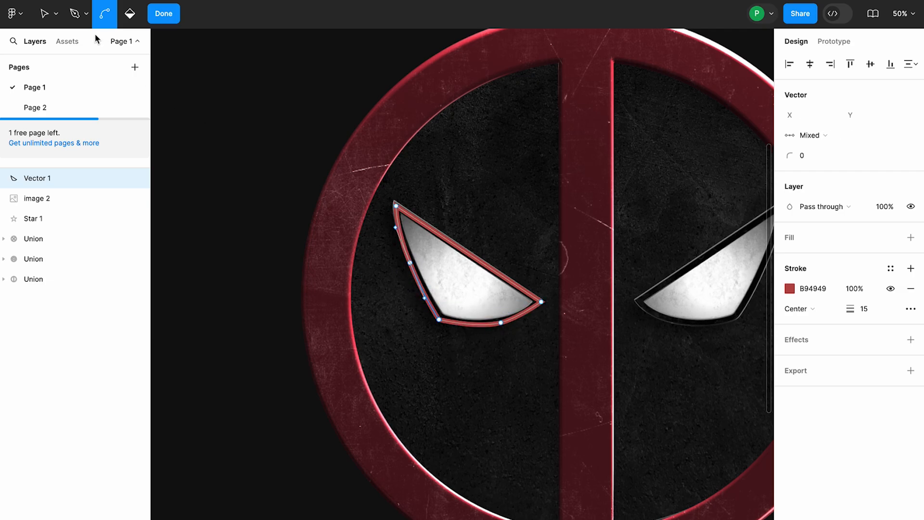
{"action": "key", "text": "v"}
{"action": "left_click", "coordinate": [501, 323]}
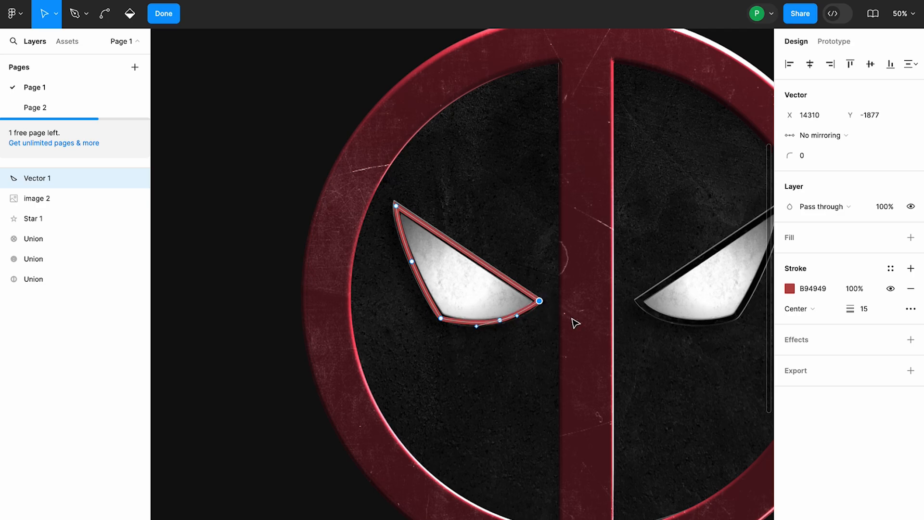
Step: Finish editing the eye path and delete the Deadpool reference image
{"action": "left_click", "coordinate": [152, 13]}
{"action": "scroll", "coordinate": [501, 227], "scroll_direction": "down", "scroll_amount": 5, "text": "ctrl"}
{"action": "left_click", "coordinate": [473, 227]}
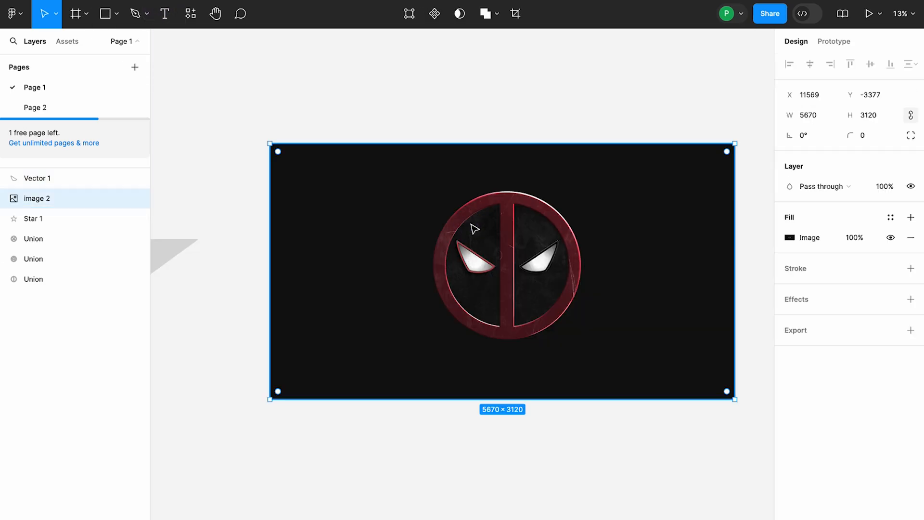
{"action": "key", "text": "Delete"}
Step: Place the eye outline beside the star, enlarge it to 3466 × 2934 and give it a 150 inside stroke
{"action": "left_click", "coordinate": [538, 265]}
{"action": "left_click_drag", "start_coordinate": [552, 282], "coordinate": [560, 460]}
{"action": "key", "text": "super+z"}
{"action": "left_click_drag", "start_coordinate": [577, 358], "coordinate": [529, 298]}
{"action": "scroll", "coordinate": [524, 293], "scroll_direction": "down", "scroll_amount": 4, "text": "ctrl"}
{"action": "type", "text": "150"}
{"action": "key", "text": "Return"}
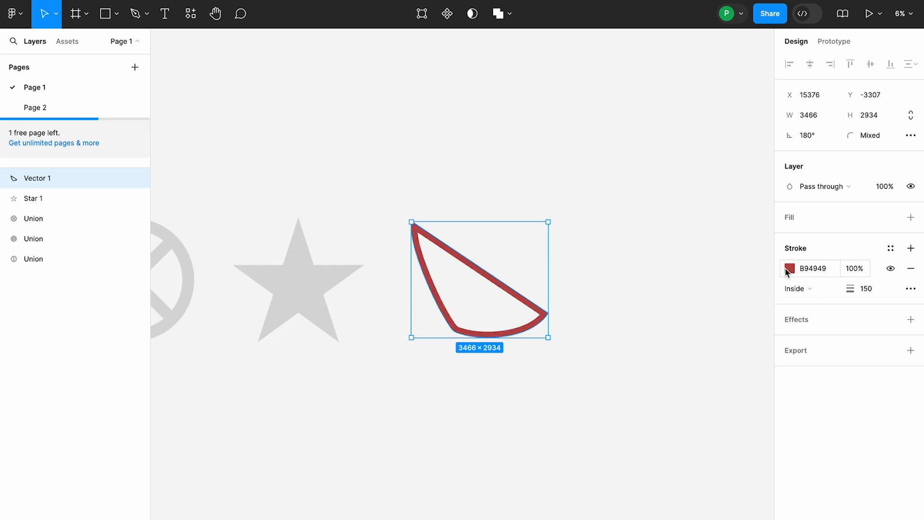
Step: Recolour the eye outline's stroke to D9D9D9 by sampling the grey star
{"action": "left_click", "coordinate": [786, 269]}
{"action": "left_click", "coordinate": [640, 404]}
{"action": "left_click", "coordinate": [330, 288]}
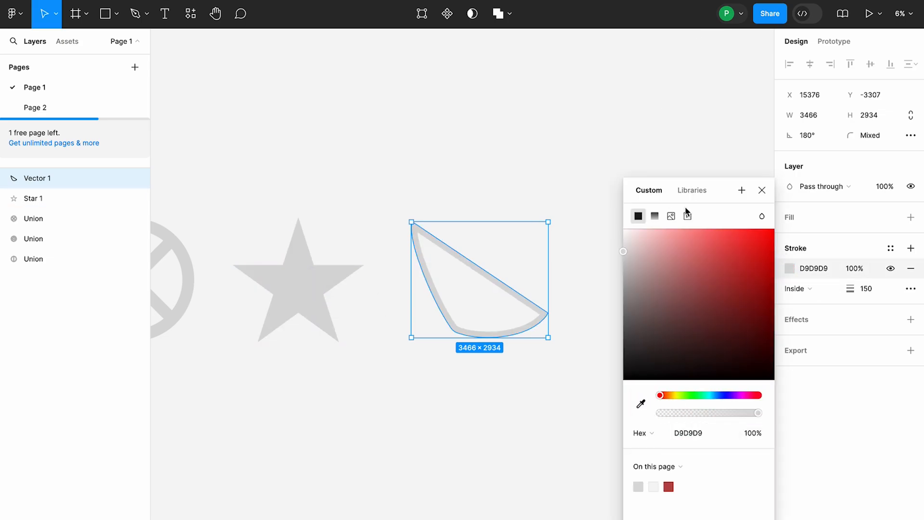
{"action": "left_click", "coordinate": [760, 191]}
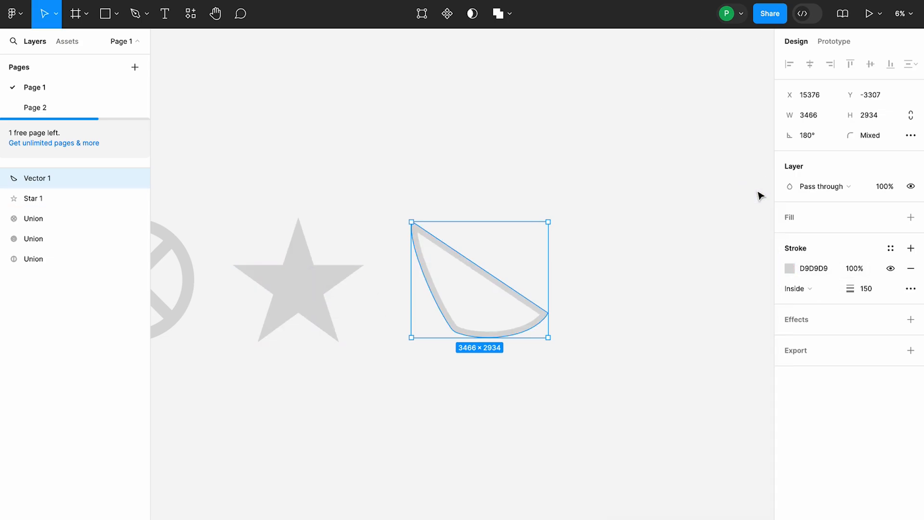
Step: Make a copy of the eye with a BABABA fill and no stroke
{"action": "left_click", "coordinate": [910, 217]}
{"action": "left_click", "coordinate": [789, 237]}
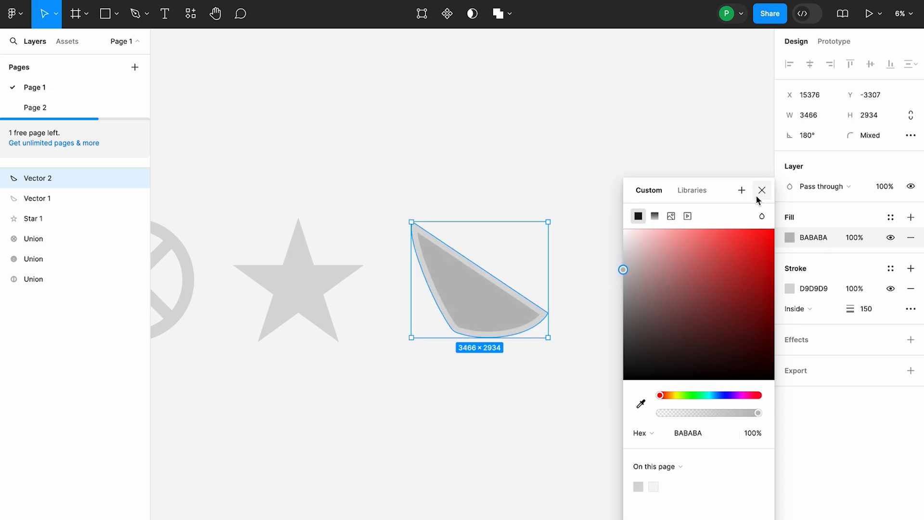
{"action": "left_click", "coordinate": [762, 190]}
{"action": "left_click", "coordinate": [911, 288]}
Step: Order the outline vector above the filled eye and turn it into a Union shape
{"action": "left_click_drag", "start_coordinate": [74, 197], "coordinate": [54, 172]}
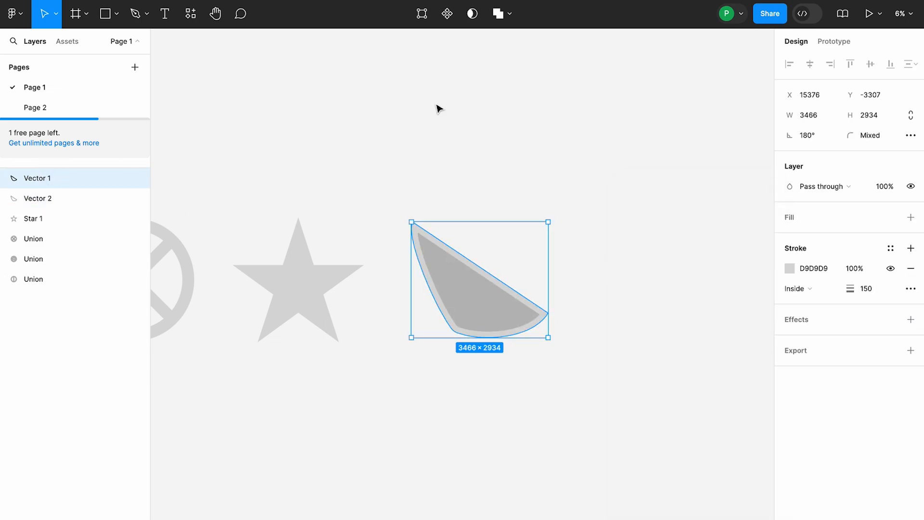
{"action": "left_click", "coordinate": [504, 22]}
{"action": "left_click", "coordinate": [503, 44]}
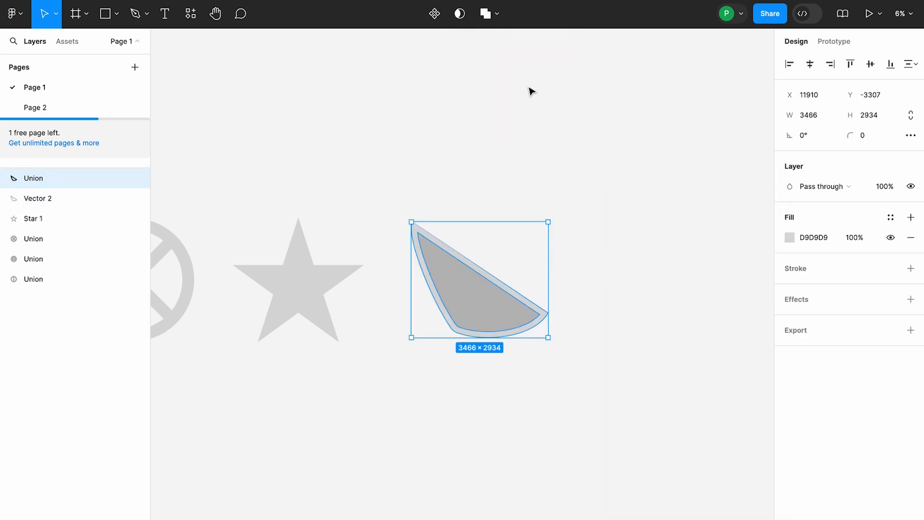
Step: Duplicate the outline vector inside the union, place the copy above the filled eye outside it, and hide the union
{"action": "key", "text": "plus"}
{"action": "left_click", "coordinate": [4, 177]}
{"action": "left_click", "coordinate": [45, 197]}
{"action": "key", "text": "super+d"}
{"action": "left_click_drag", "start_coordinate": [75, 204], "coordinate": [34, 226]}
{"action": "left_click", "coordinate": [4, 178]}
{"action": "left_click", "coordinate": [135, 178]}
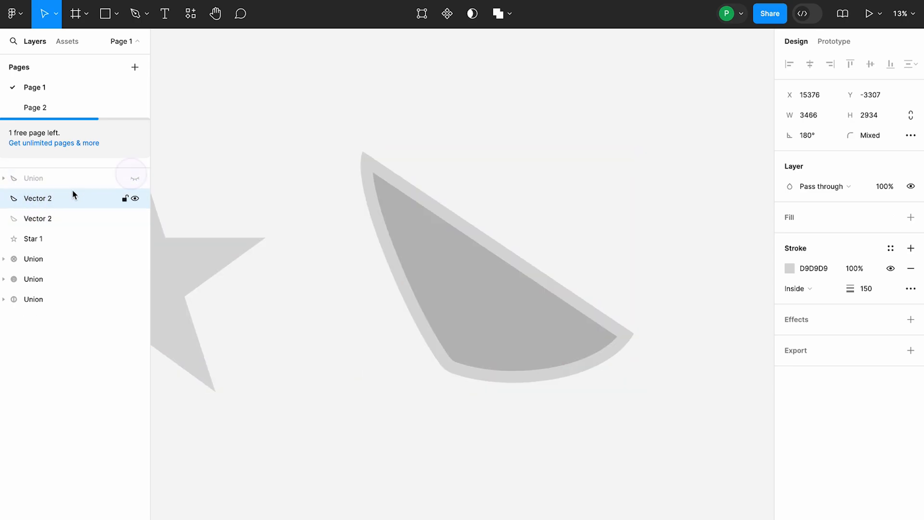
Step: Subtract the outline copy from the filled eye and unhide the outline union
{"action": "left_click", "coordinate": [94, 214], "text": "shift"}
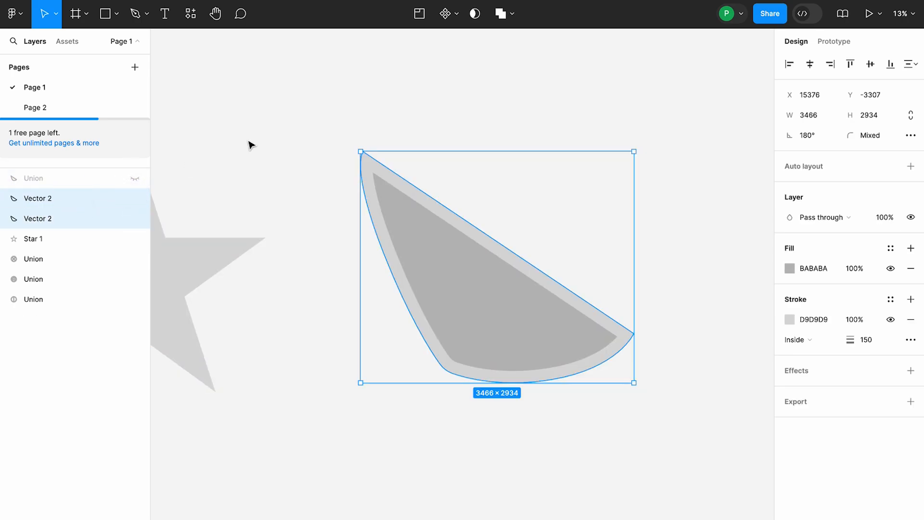
{"action": "left_click", "coordinate": [518, 15]}
{"action": "left_click", "coordinate": [510, 59]}
{"action": "left_click", "coordinate": [135, 178]}
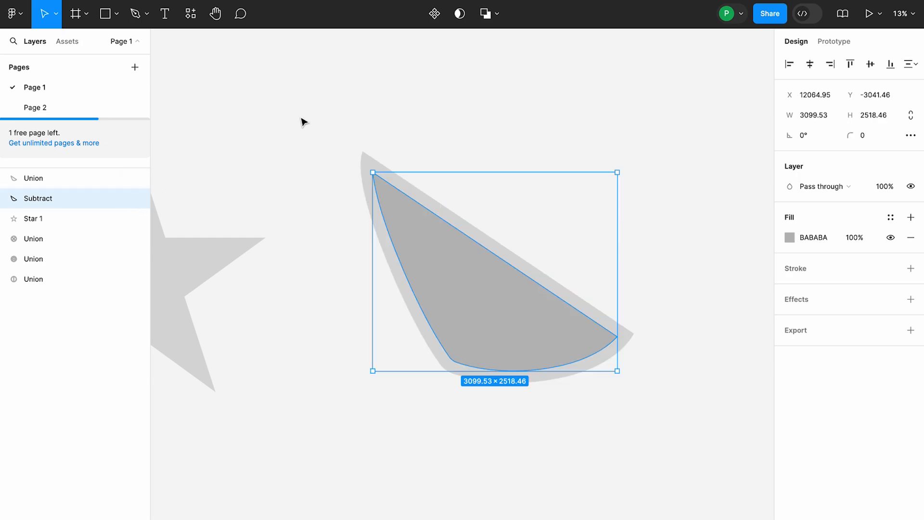
Step: Add an SVG export setting to both the outline union and the subtracted inner eye shape
{"action": "left_click", "coordinate": [380, 171]}
{"action": "left_click", "coordinate": [911, 330]}
{"action": "left_click", "coordinate": [876, 350]}
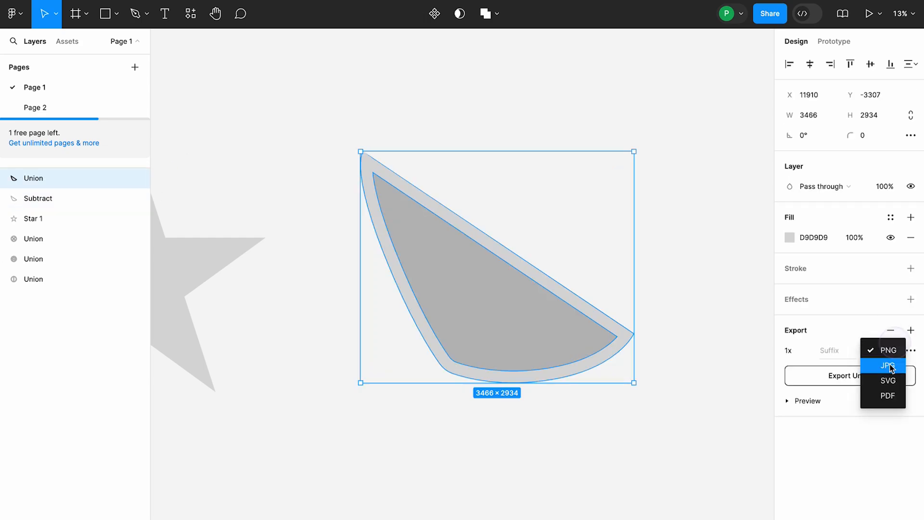
{"action": "left_click", "coordinate": [865, 379]}
{"action": "left_click", "coordinate": [91, 198]}
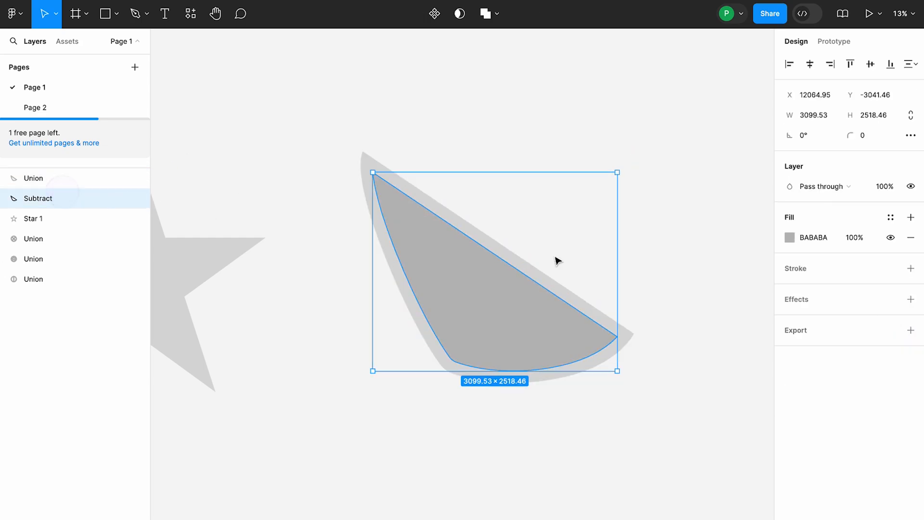
{"action": "left_click", "coordinate": [911, 330]}
{"action": "left_click", "coordinate": [876, 350]}
{"action": "left_click", "coordinate": [884, 380]}
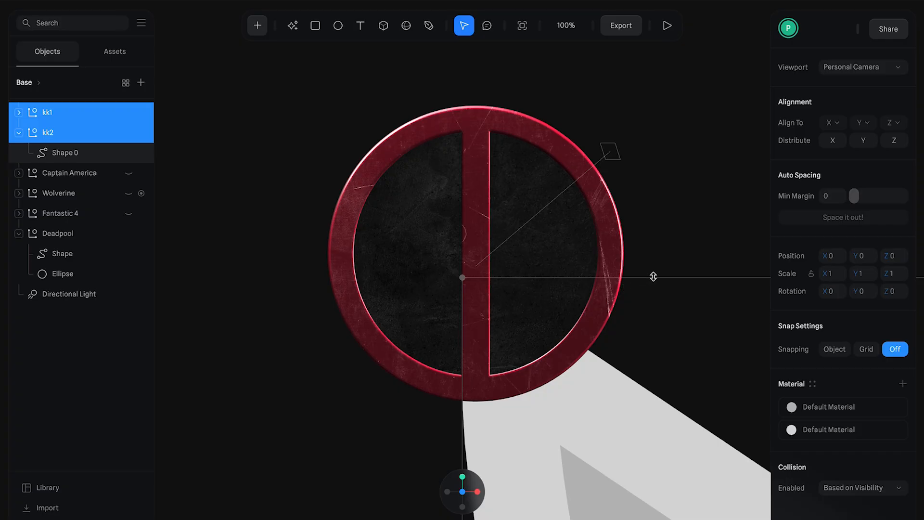
Step: In Spline, move the imported eye shapes out of the kk1 and kk2 groups to the top level
{"action": "scroll", "coordinate": [651, 279], "scroll_direction": "down", "scroll_amount": 5}
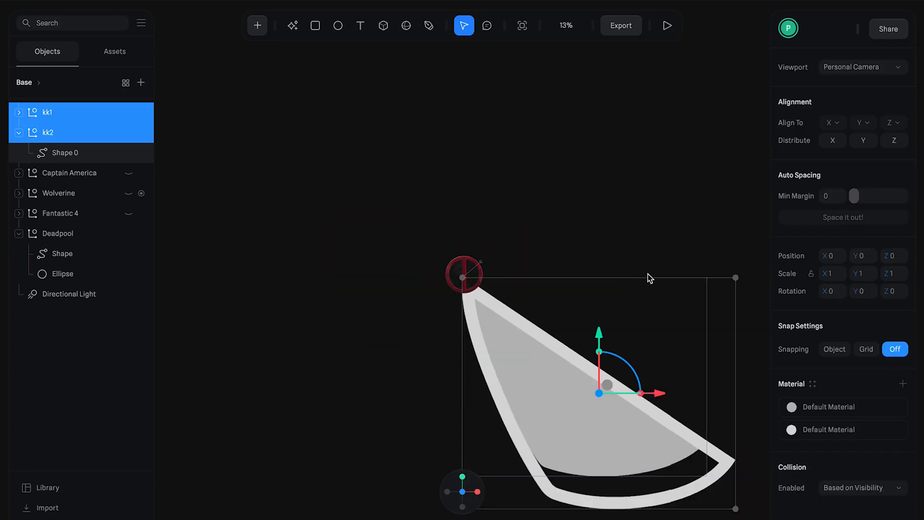
{"action": "left_click", "coordinate": [13, 116]}
{"action": "left_click", "coordinate": [18, 113]}
{"action": "left_click", "coordinate": [56, 136]}
{"action": "left_click", "coordinate": [63, 175], "text": "shift"}
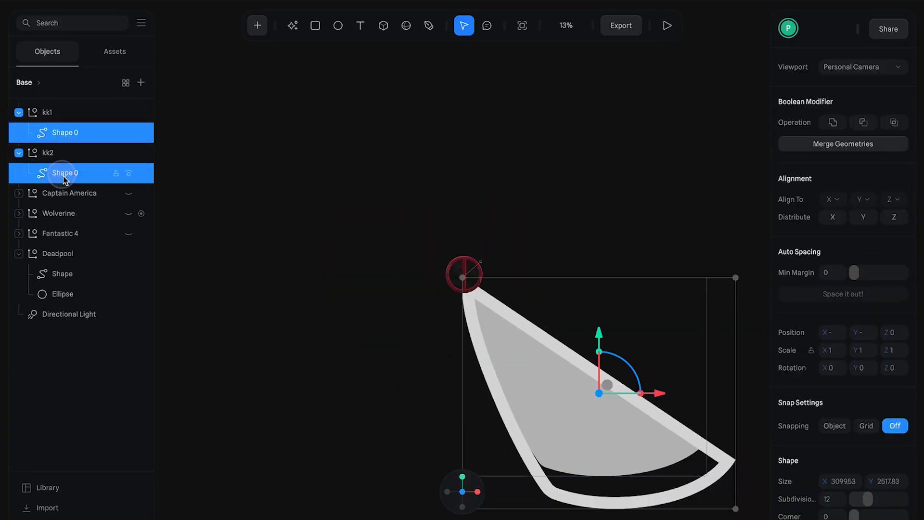
{"action": "left_click", "coordinate": [72, 148]}
{"action": "left_click", "coordinate": [56, 133]}
{"action": "left_click", "coordinate": [66, 170], "text": "shift"}
{"action": "left_click_drag", "start_coordinate": [66, 169], "coordinate": [66, 105]}
Step: Delete the emptied kk1 and kk2 groups
{"action": "left_click", "coordinate": [55, 152]}
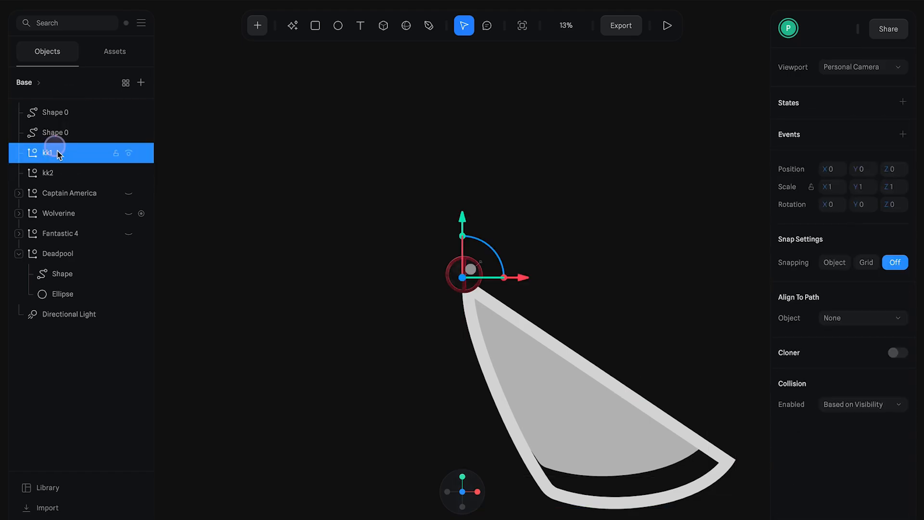
{"action": "left_click", "coordinate": [60, 174], "text": "shift"}
{"action": "key", "text": "Delete"}
Step: Fit the inner eye shape inside the outline by moving it into the opening and scaling it to 1.01
{"action": "left_click_drag", "start_coordinate": [571, 390], "coordinate": [464, 261]}
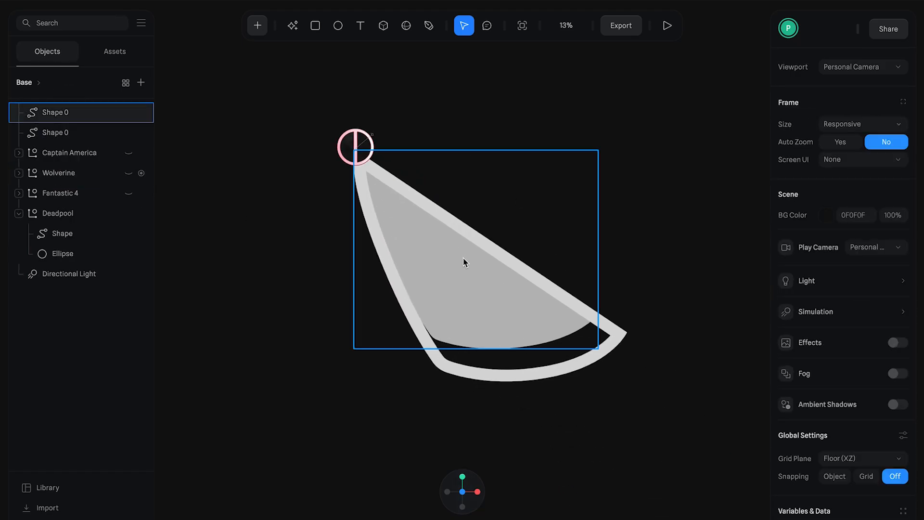
{"action": "left_click_drag", "start_coordinate": [482, 295], "coordinate": [491, 311]}
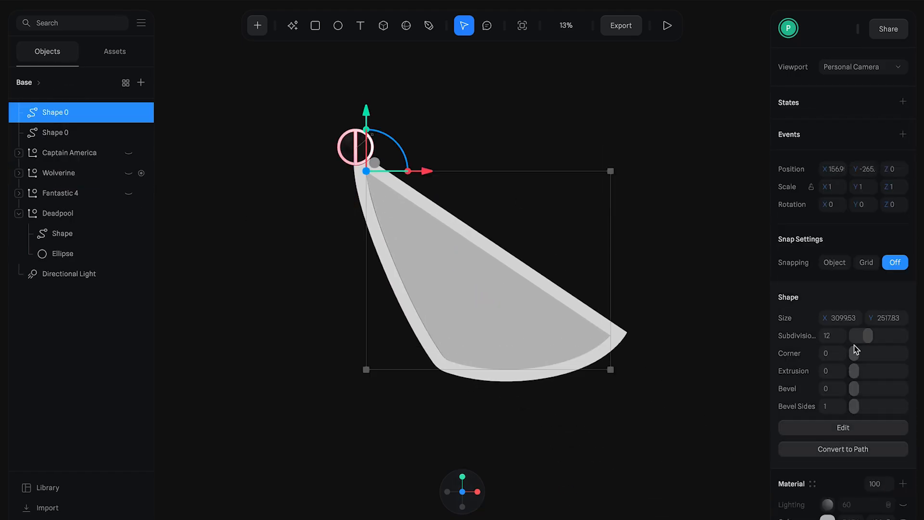
{"action": "type", "text": ".01"}
{"action": "key", "text": "Return"}
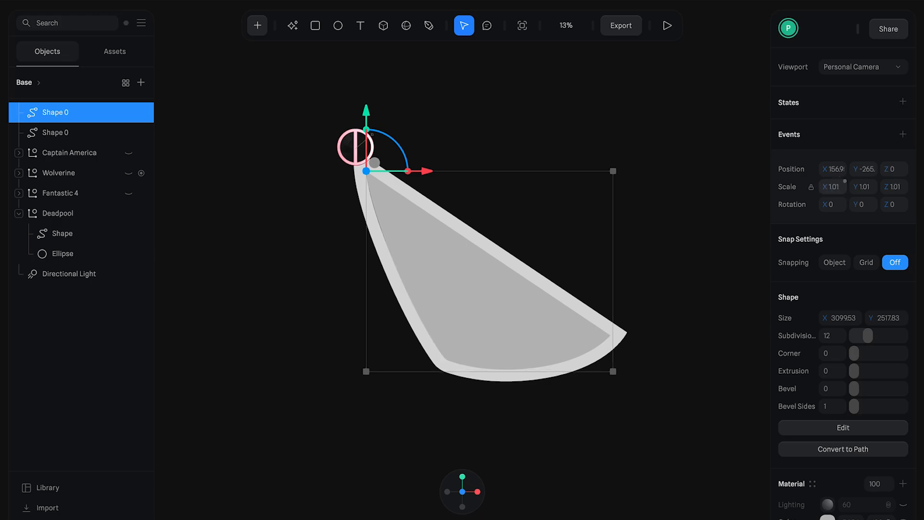
{"action": "left_click_drag", "start_coordinate": [424, 166], "coordinate": [424, 166]}
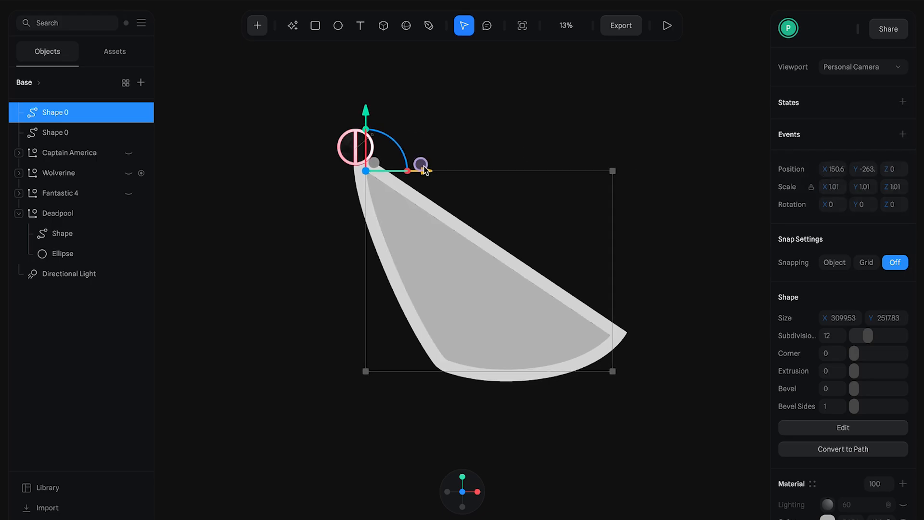
Step: Group the inner eye and outline shapes and put the new group inside the Deadpool group
{"action": "left_click", "coordinate": [68, 129], "text": "shift"}
{"action": "right_click", "coordinate": [68, 137]}
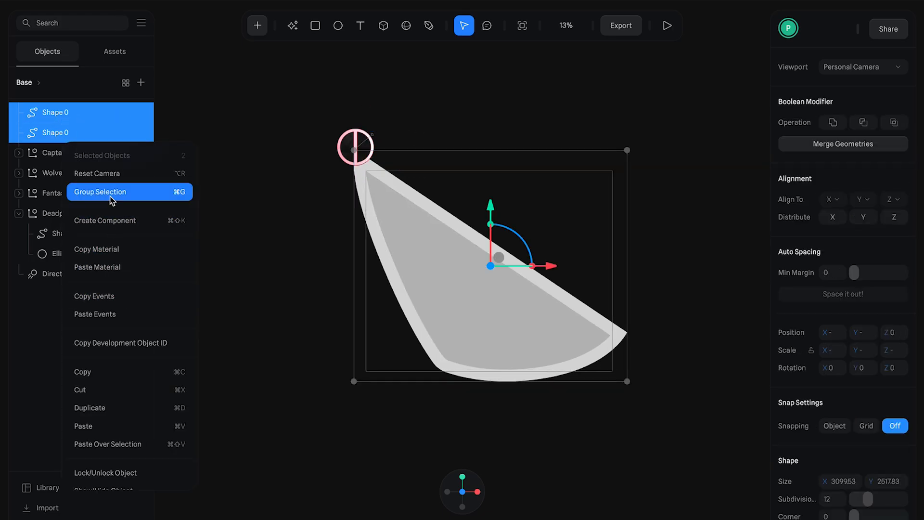
{"action": "left_click", "coordinate": [123, 189]}
{"action": "left_click_drag", "start_coordinate": [72, 122], "coordinate": [70, 201]}
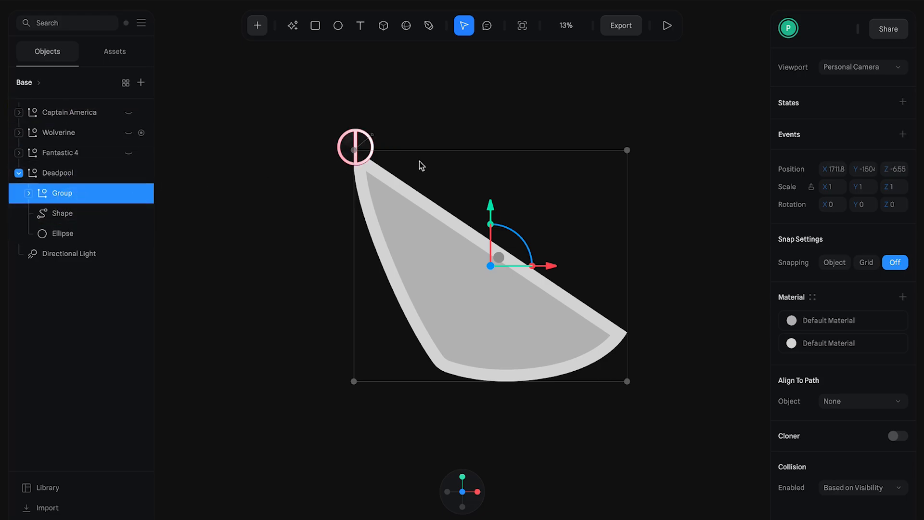
Step: Shrink the eye group over the Deadpool ring to a scale of about 0.08 in X and Y
{"action": "left_click_drag", "start_coordinate": [624, 381], "coordinate": [349, 147]}
{"action": "right_click", "coordinate": [430, 183]}
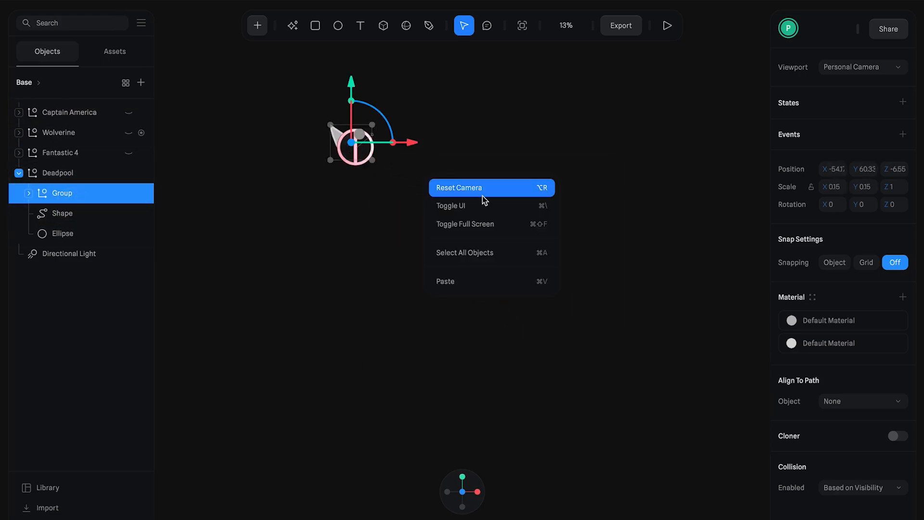
{"action": "left_click", "coordinate": [482, 186]}
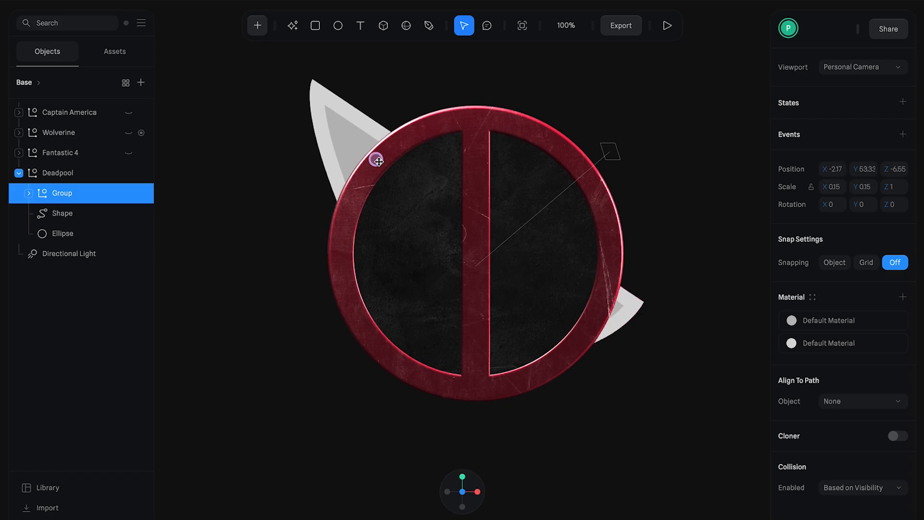
{"action": "left_click_drag", "start_coordinate": [638, 351], "coordinate": [551, 296]}
Step: Bring the eye group forward to about Z 20.94 in front of the backing disc, checking it from the side
{"action": "left_click_drag", "start_coordinate": [734, 200], "coordinate": [648, 220], "text": "alt"}
{"action": "left_click_drag", "start_coordinate": [523, 235], "coordinate": [509, 234]}
{"action": "left_click_drag", "start_coordinate": [512, 234], "coordinate": [569, 231], "text": "alt"}
{"action": "left_click_drag", "start_coordinate": [386, 233], "coordinate": [376, 234]}
{"action": "left_click_drag", "start_coordinate": [592, 200], "coordinate": [622, 199], "text": "alt"}
Step: From the front view, scale the eye group to 0.03 and position it in the ring's left half at about X -95, Y 37
{"action": "right_click", "coordinate": [676, 268]}
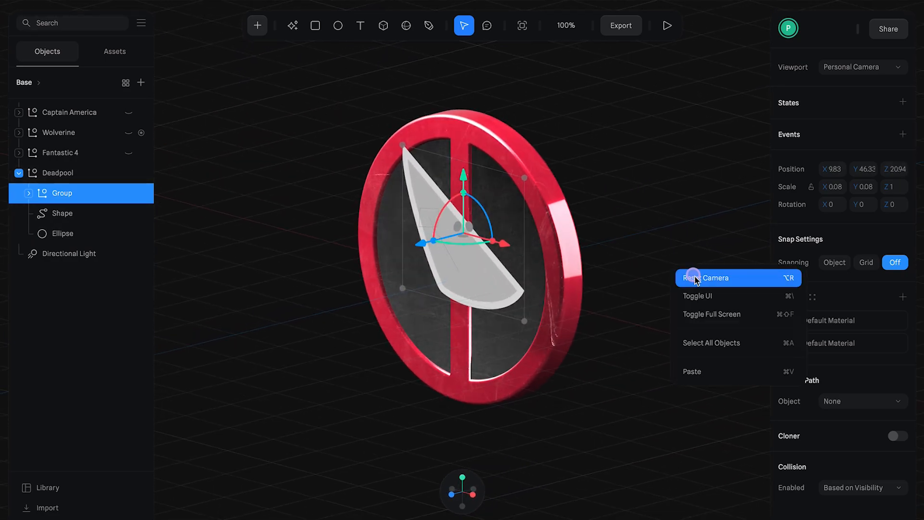
{"action": "left_click", "coordinate": [695, 276]}
{"action": "left_click_drag", "start_coordinate": [570, 300], "coordinate": [448, 262], "text": "alt+shift"}
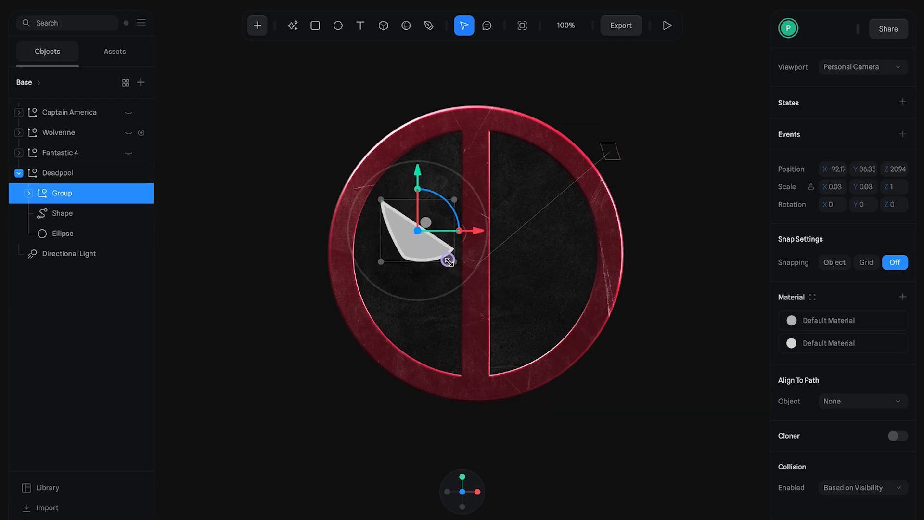
{"action": "left_click", "coordinate": [665, 149]}
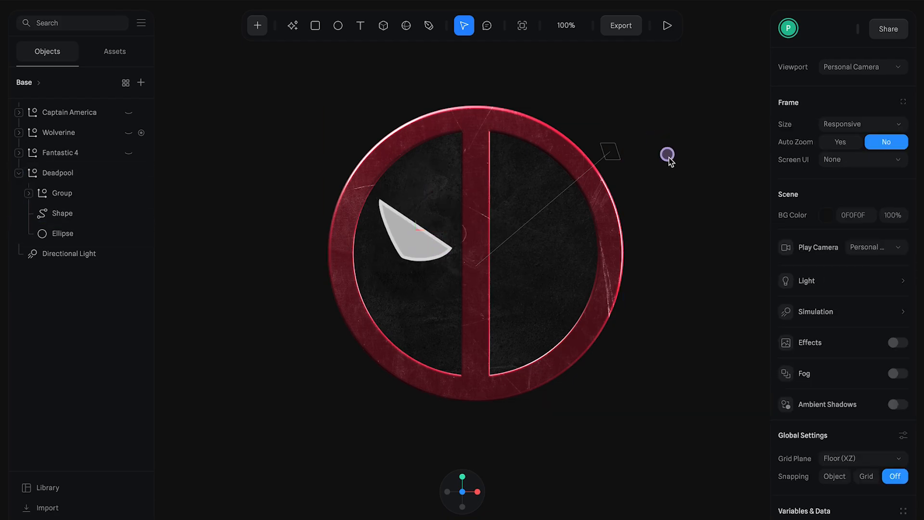
Step: Set the eye outline's extrusion to 12 and give the inner eye shape an extrusion as well
{"action": "right_click_drag", "start_coordinate": [667, 152], "coordinate": [604, 193]}
{"action": "left_click", "coordinate": [93, 193]}
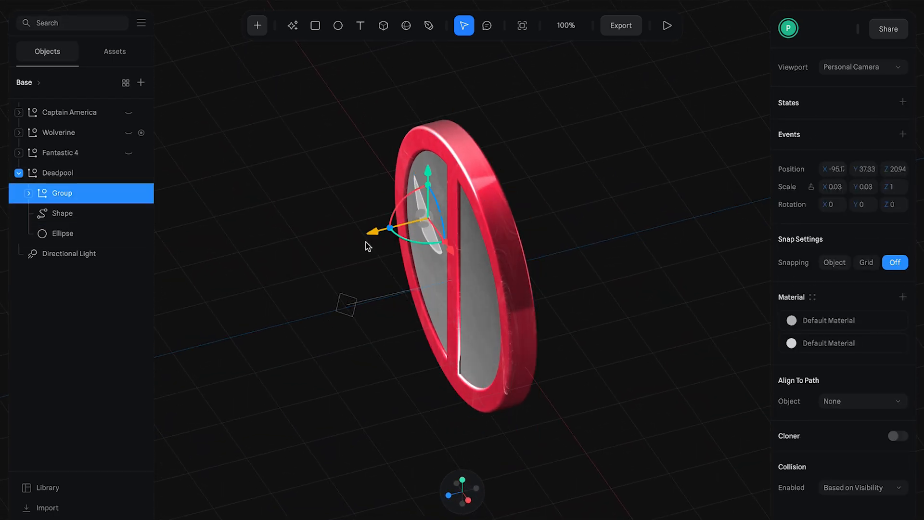
{"action": "left_click", "coordinate": [28, 193]}
{"action": "left_click", "coordinate": [75, 213]}
{"action": "left_click", "coordinate": [82, 233]}
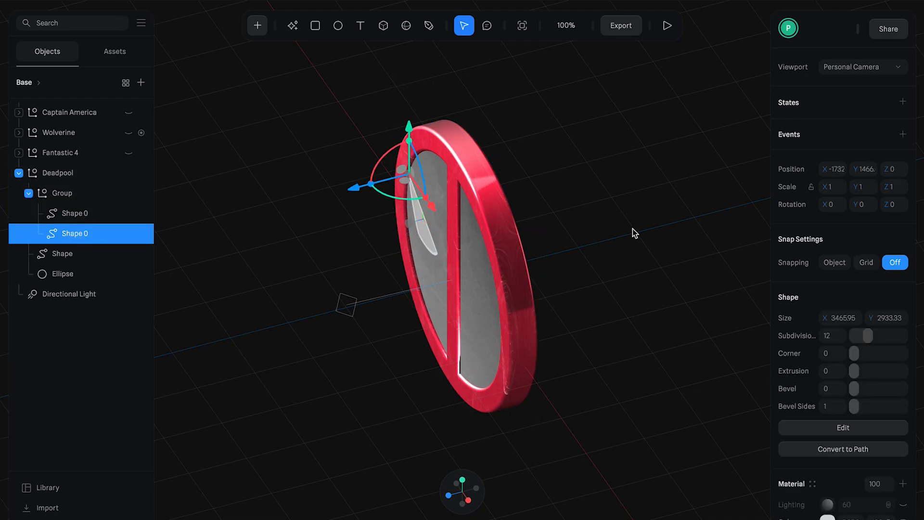
{"action": "left_click_drag", "start_coordinate": [850, 367], "coordinate": [854, 369]}
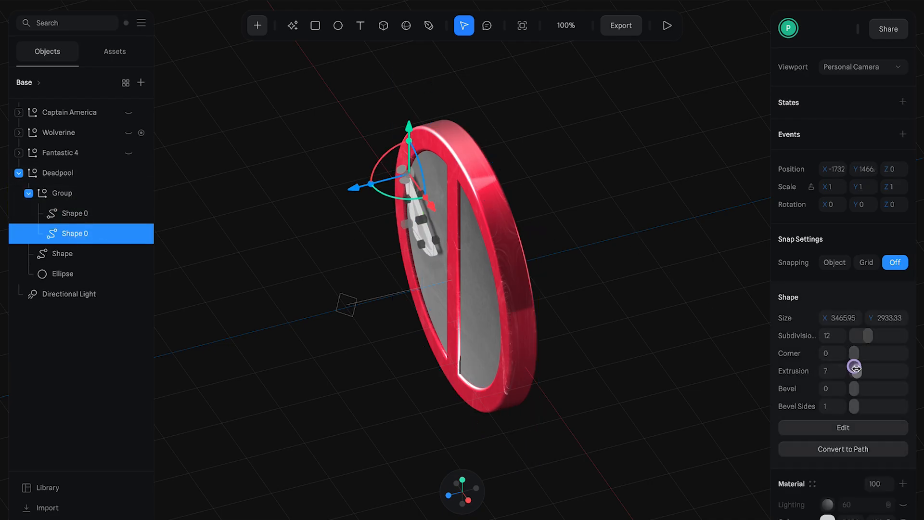
{"action": "left_click", "coordinate": [82, 213]}
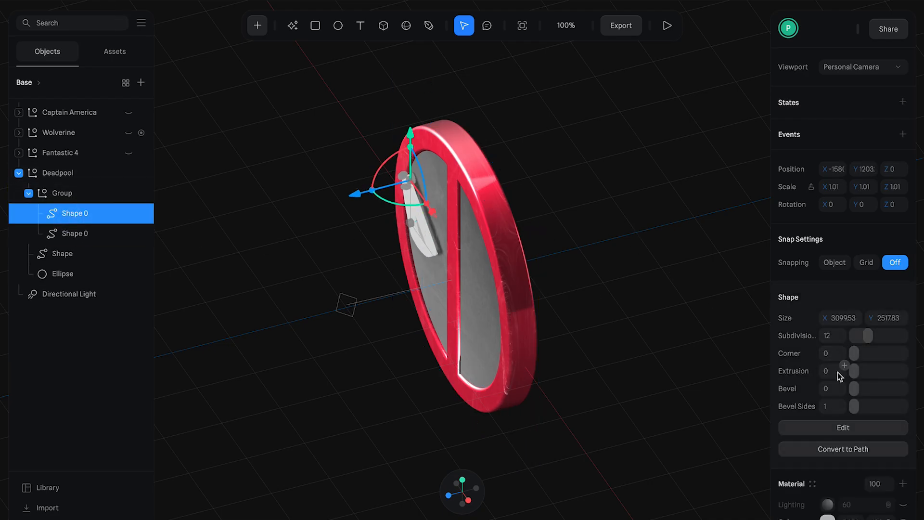
{"action": "key", "text": "Return"}
Step: Push the eye group back to Z 16.52 and lower it to Y 30.74
{"action": "double_click", "coordinate": [414, 212]}
{"action": "left_click_drag", "start_coordinate": [367, 235], "coordinate": [375, 235]}
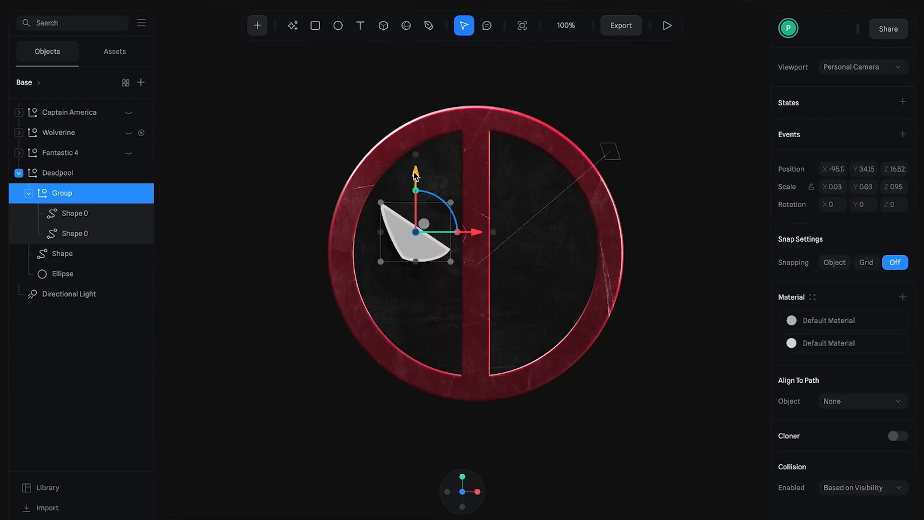
{"action": "left_click_drag", "start_coordinate": [414, 169], "coordinate": [412, 172]}
{"action": "left_click", "coordinate": [321, 111]}
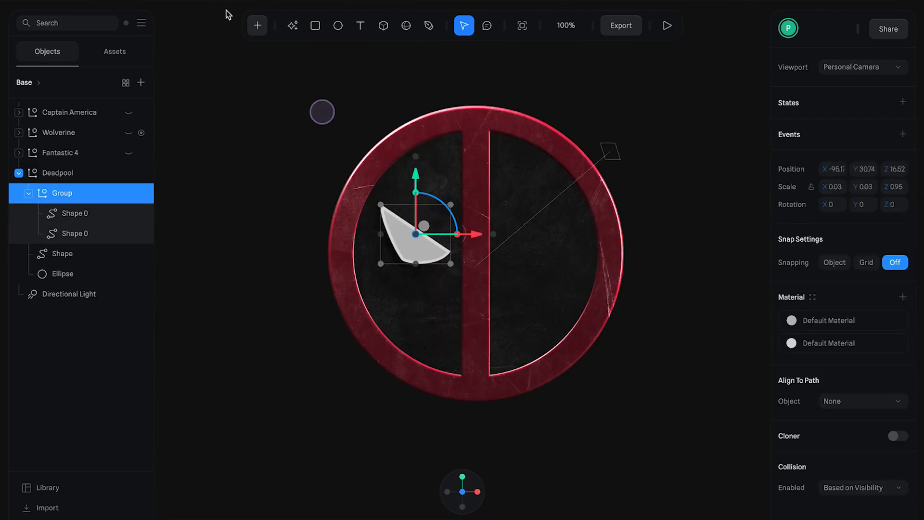
Step: Set the eye outline shape's material colour to 1D1D1D
{"action": "left_click", "coordinate": [82, 239]}
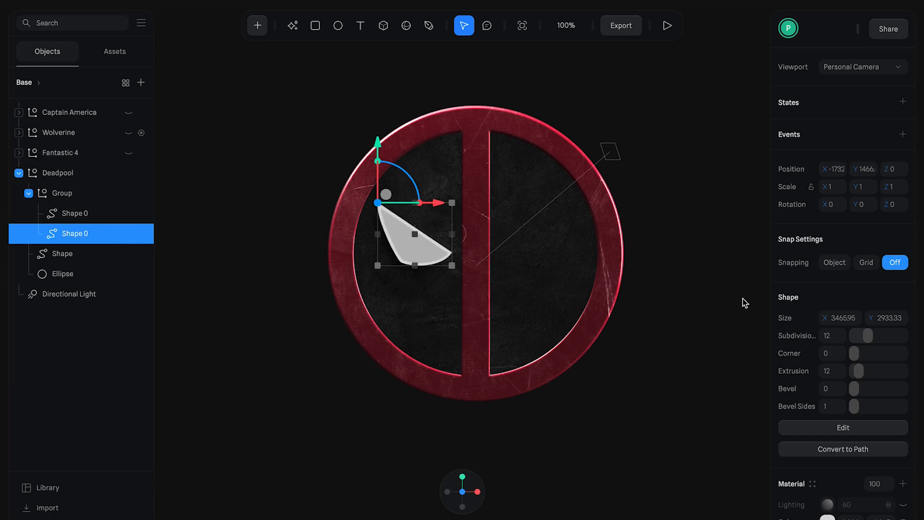
{"action": "scroll", "coordinate": [843, 458], "scroll_direction": "down", "scroll_amount": 2}
{"action": "type", "text": "D1D"}
{"action": "key", "text": "Return"}
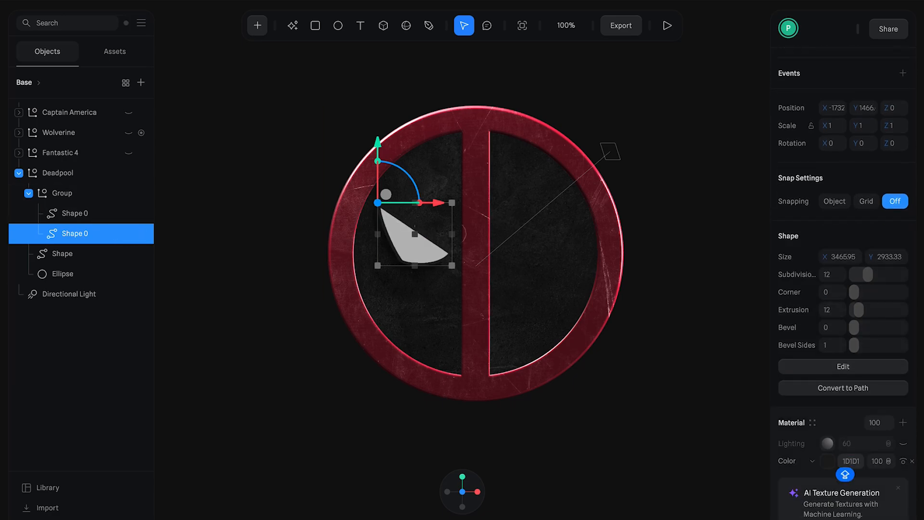
Step: Enable the lighting layer on the eye outline's material, set it to 100 and choose the Physical lighting type
{"action": "left_click", "coordinate": [898, 443]}
{"action": "left_click", "coordinate": [861, 443]}
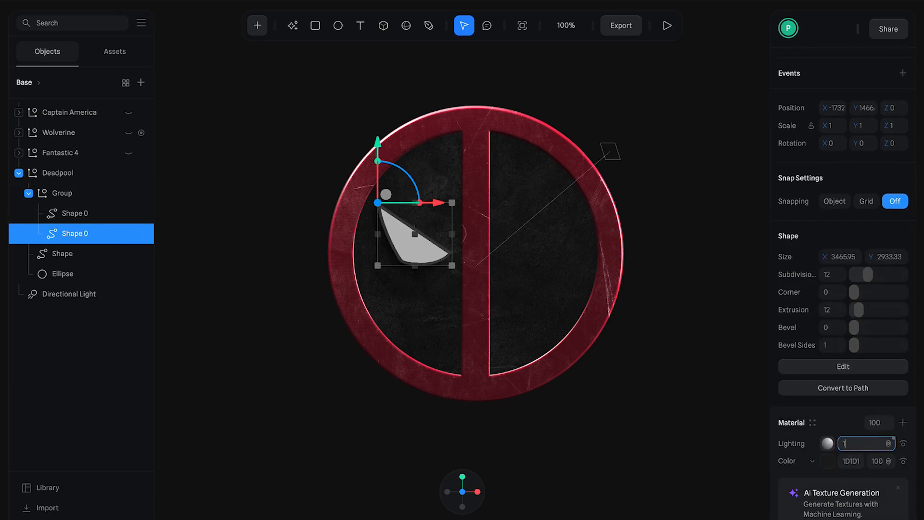
{"action": "key", "text": "Return"}
{"action": "scroll", "coordinate": [844, 337], "scroll_direction": "down", "scroll_amount": 5}
{"action": "left_click", "coordinate": [838, 266]}
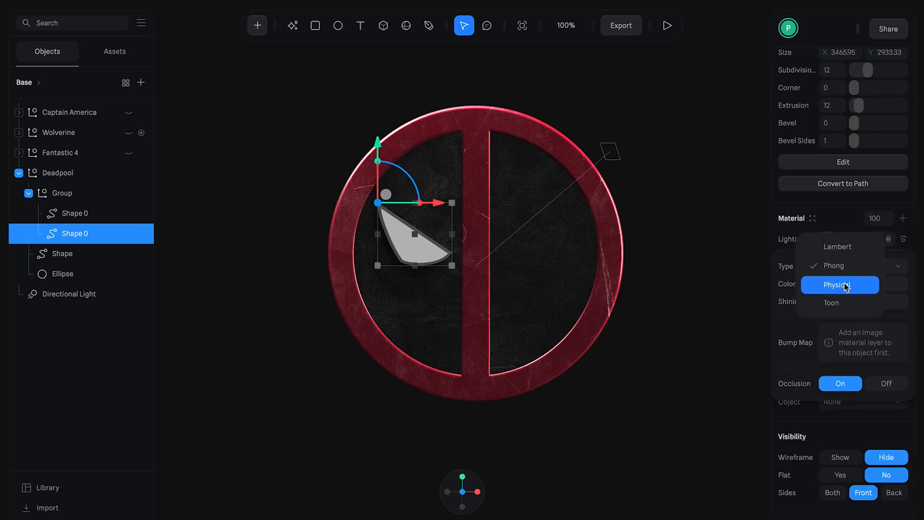
{"action": "left_click", "coordinate": [845, 286]}
{"action": "left_click", "coordinate": [826, 238]}
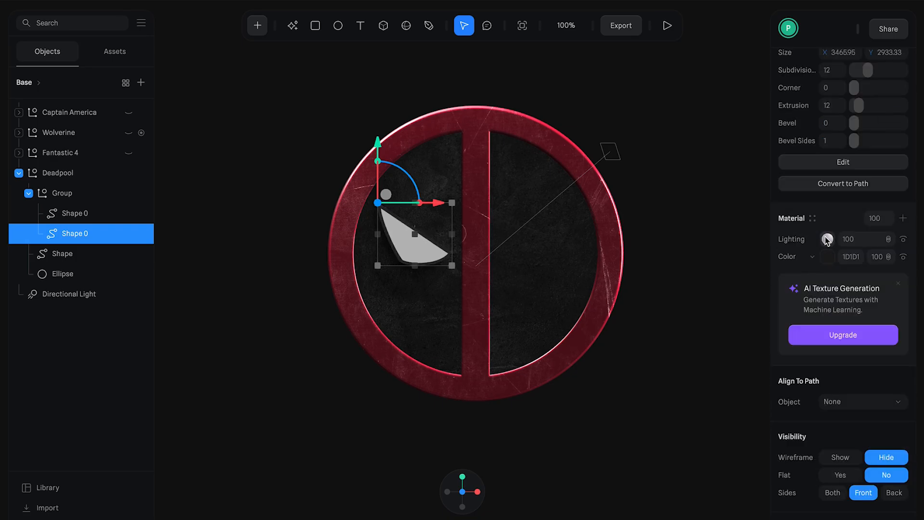
Step: Add an image layer with the dark scratched local texture to the eye outline's material at 70 opacity
{"action": "left_click", "coordinate": [901, 218]}
{"action": "left_click", "coordinate": [817, 241]}
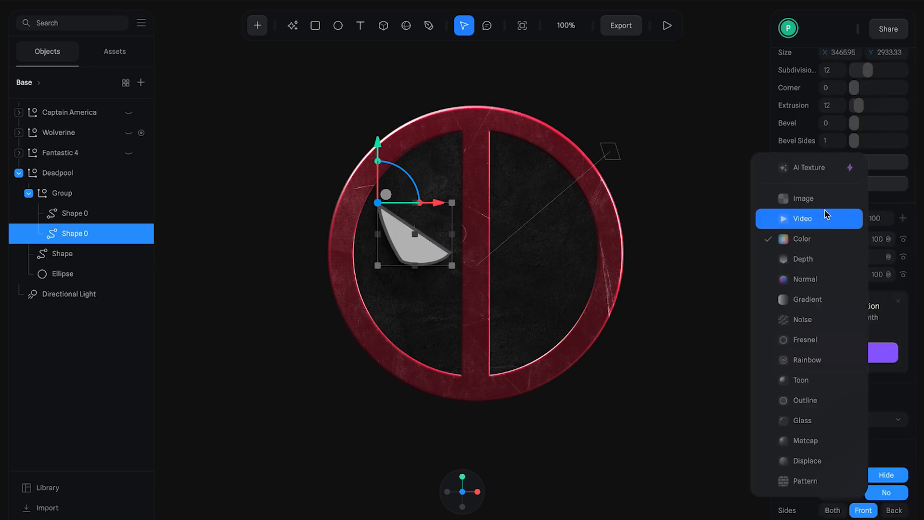
{"action": "left_click", "coordinate": [825, 200]}
{"action": "left_click", "coordinate": [828, 239]}
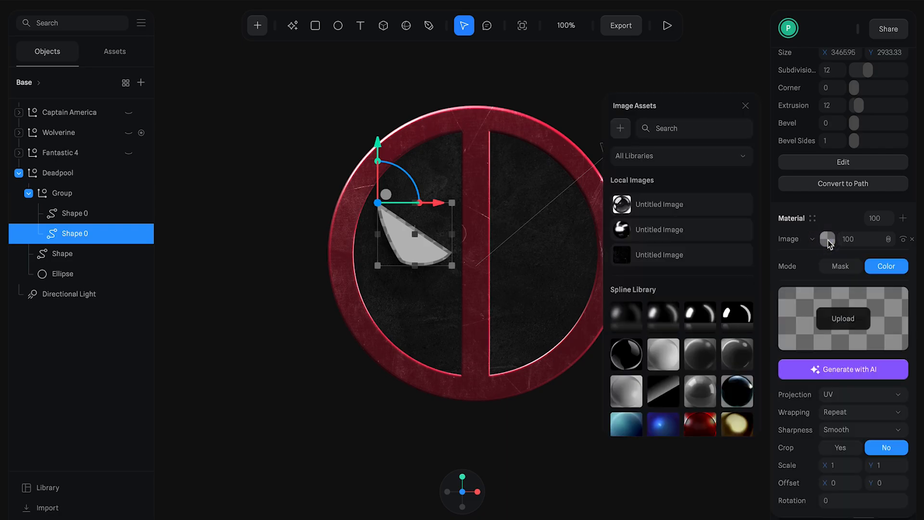
{"action": "left_click", "coordinate": [799, 258]}
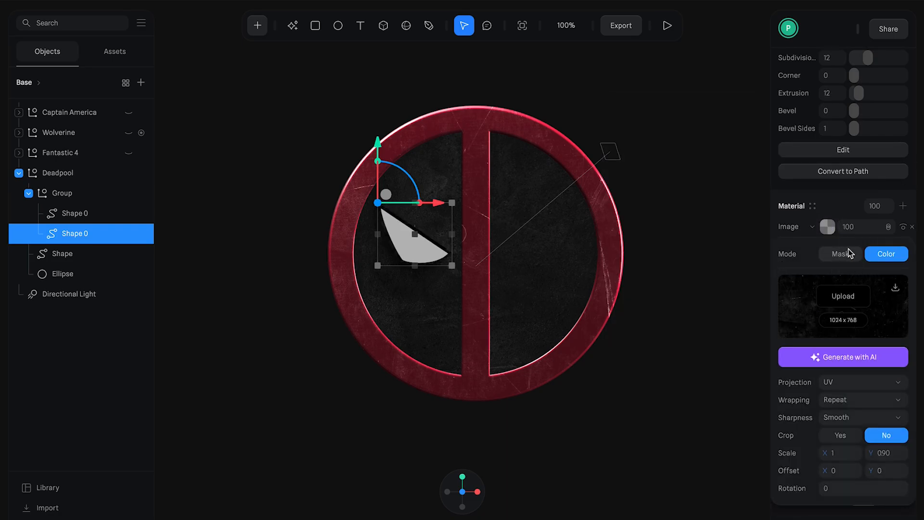
{"action": "left_click", "coordinate": [828, 228]}
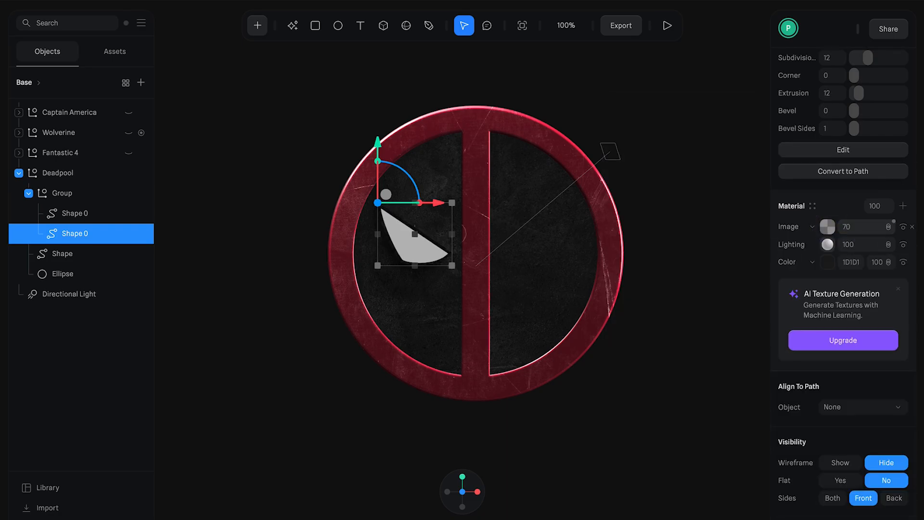
Step: Set the eye outline's bevel to 40 with 10 bevel sides
{"action": "scroll", "coordinate": [821, 226], "scroll_direction": "up", "scroll_amount": 3}
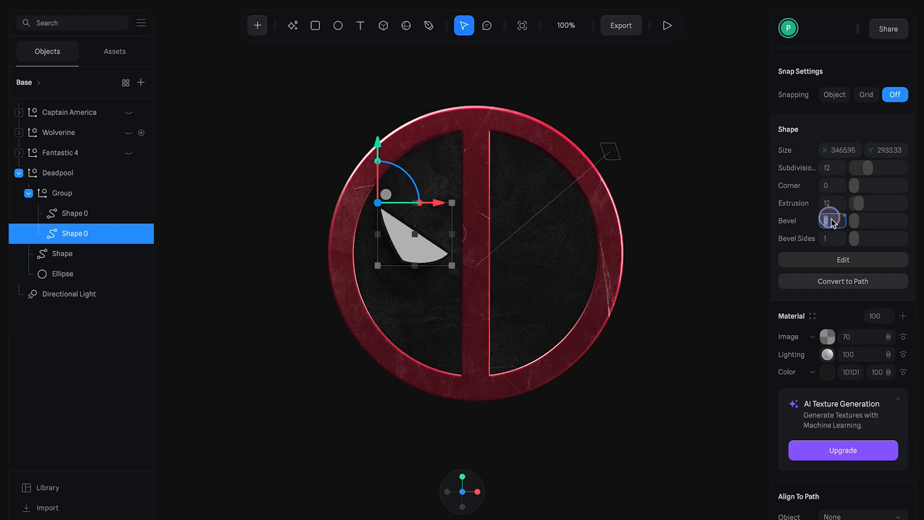
{"action": "type", "text": "40"}
{"action": "key", "text": "Return"}
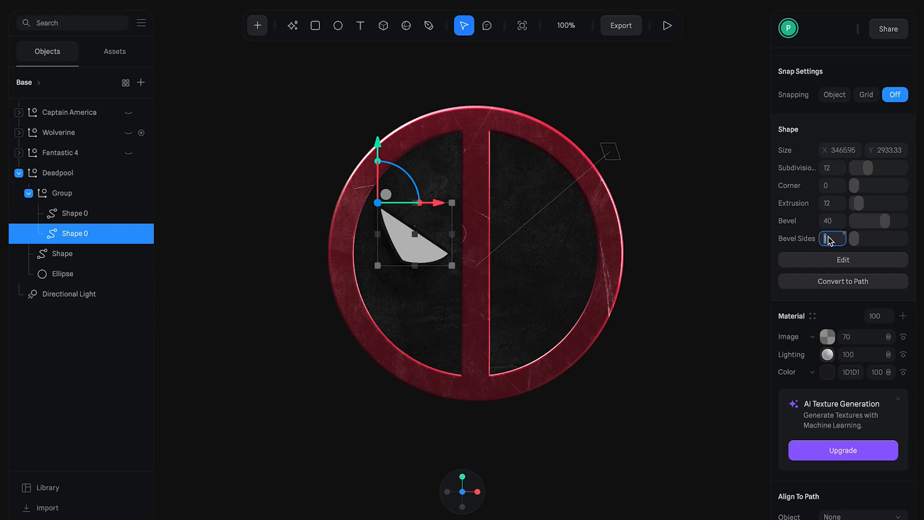
{"action": "key", "text": "Return"}
Step: Add a matcap layer to the eye outline's material, rotated 172, using the black glossy sphere image with thin edge highlights from the Spline library
{"action": "left_click", "coordinate": [903, 315]}
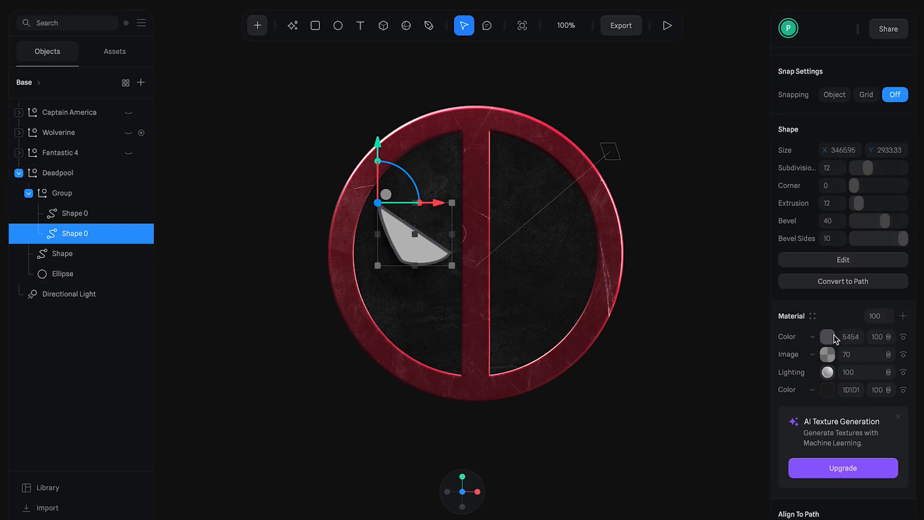
{"action": "left_click", "coordinate": [812, 338]}
{"action": "scroll", "coordinate": [813, 386], "scroll_direction": "down", "scroll_amount": 3}
{"action": "left_click", "coordinate": [818, 492]}
{"action": "left_click", "coordinate": [828, 336]}
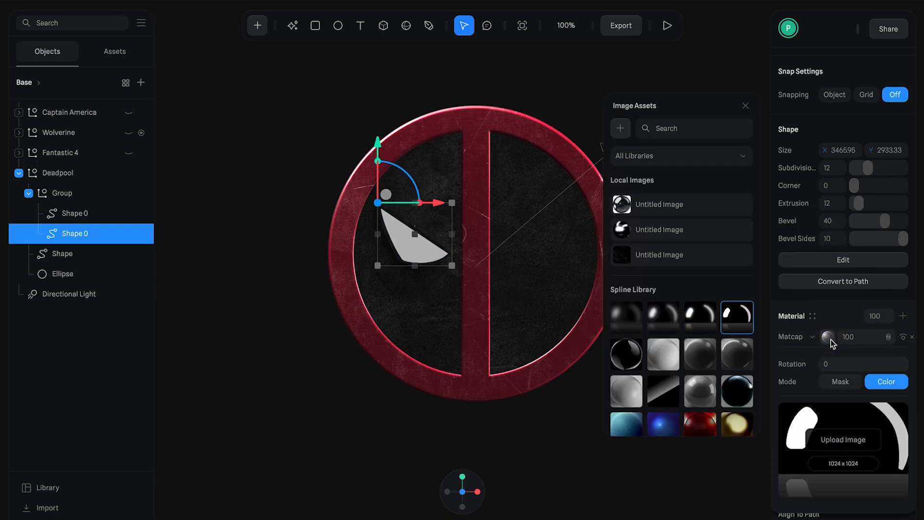
{"action": "left_click", "coordinate": [825, 363]}
{"action": "type", "text": "172"}
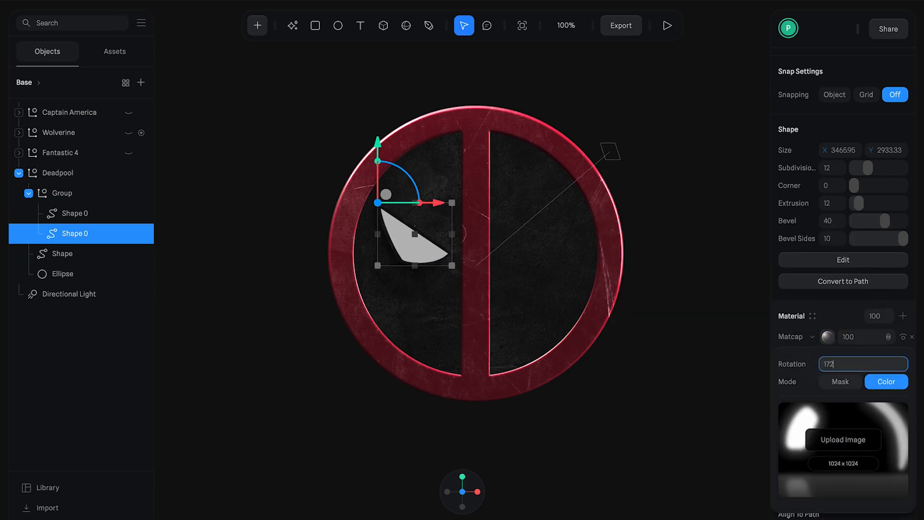
{"action": "left_click", "coordinate": [828, 336]}
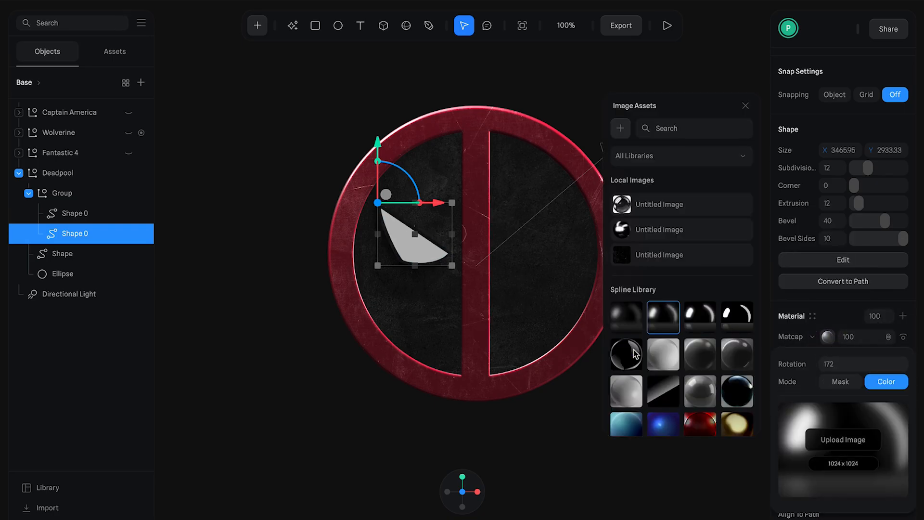
{"action": "left_click", "coordinate": [626, 354]}
{"action": "left_click", "coordinate": [790, 332]}
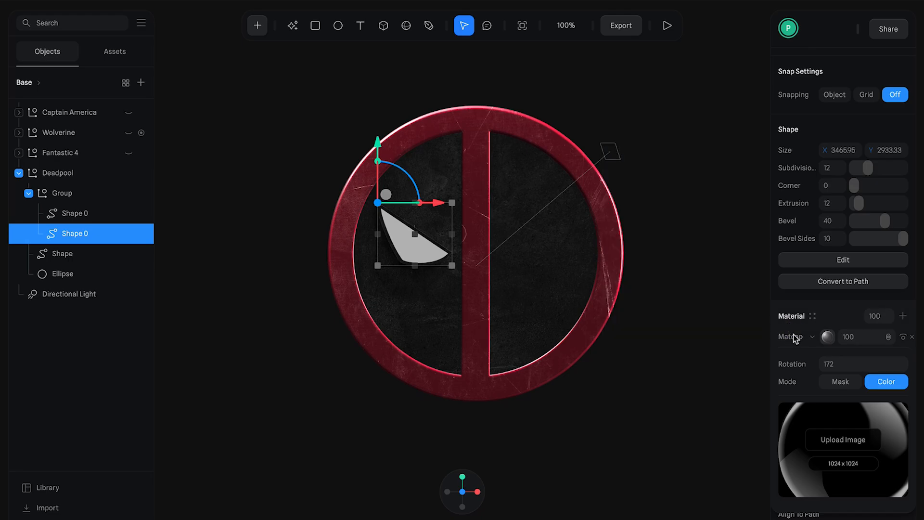
Step: Duplicate the eye outline's matcap layer twice and clear the selection
{"action": "right_click", "coordinate": [794, 336]}
{"action": "left_click", "coordinate": [825, 381]}
{"action": "right_click", "coordinate": [803, 345]}
{"action": "left_click", "coordinate": [825, 382]}
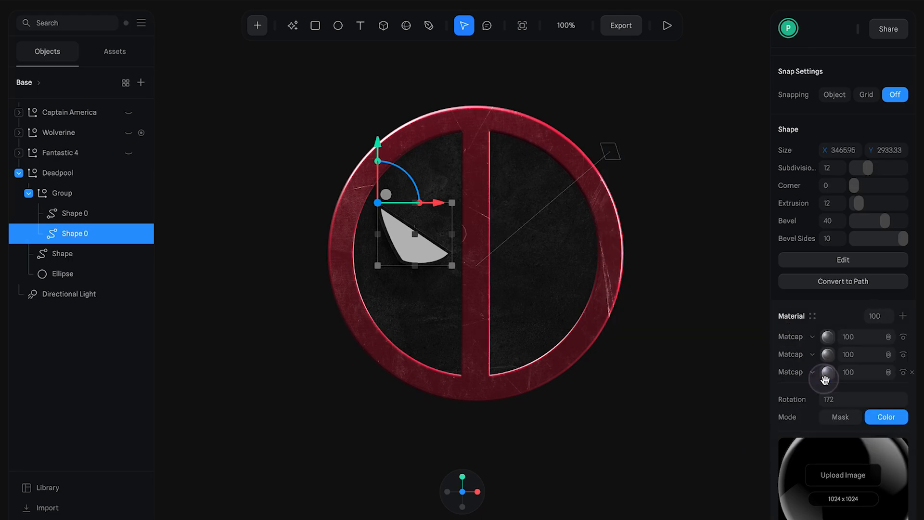
{"action": "left_click", "coordinate": [819, 355]}
{"action": "left_click", "coordinate": [824, 386]}
{"action": "left_click", "coordinate": [660, 367]}
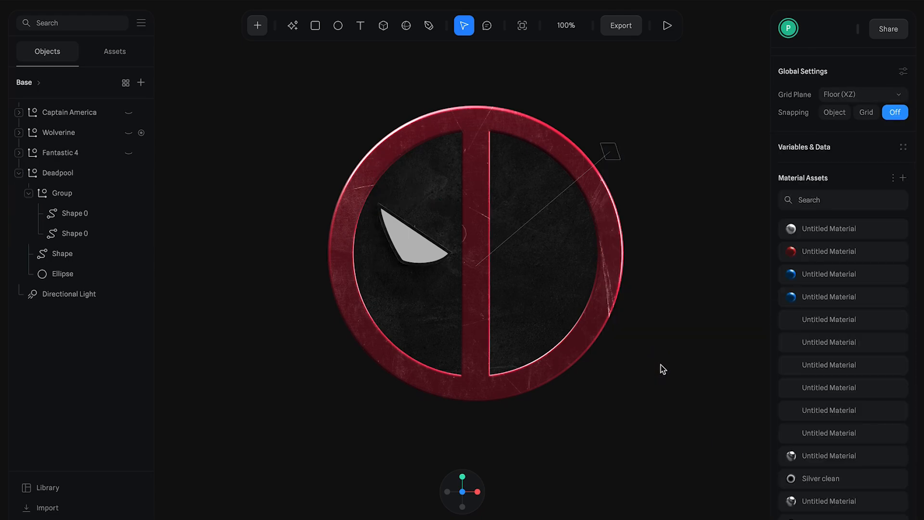
Step: Select the inner eye shape and set its material colour to pure white, FFFFFF
{"action": "left_click", "coordinate": [417, 250]}
{"action": "double_click", "coordinate": [417, 251]}
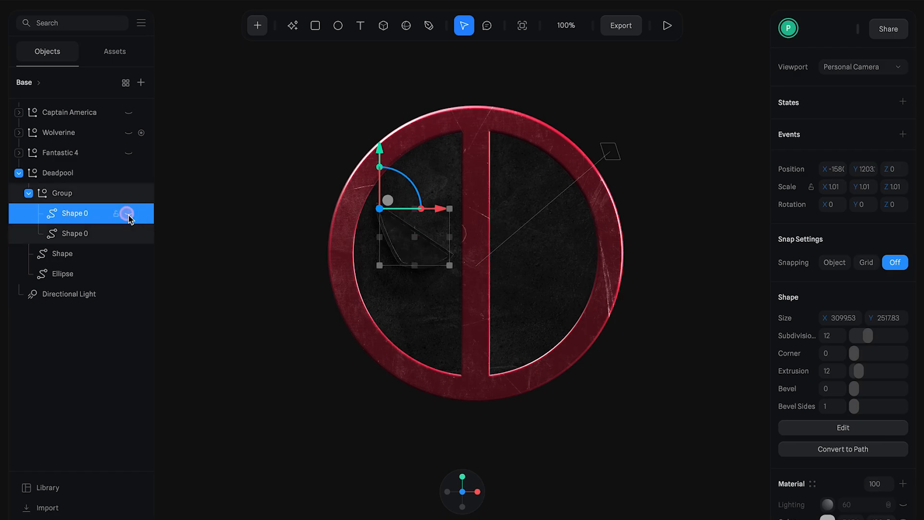
{"action": "scroll", "coordinate": [817, 359], "scroll_direction": "down", "scroll_amount": 1}
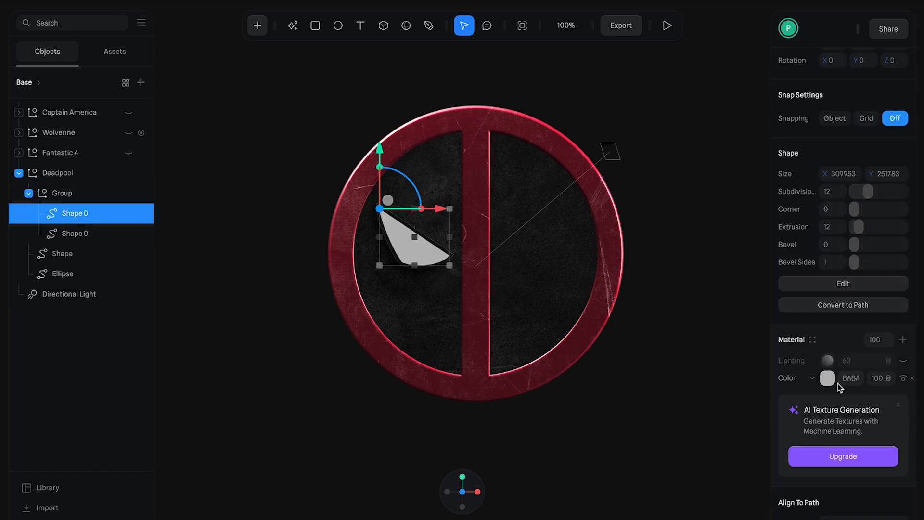
{"action": "left_click", "coordinate": [828, 379]}
{"action": "left_click_drag", "start_coordinate": [797, 399], "coordinate": [766, 390]}
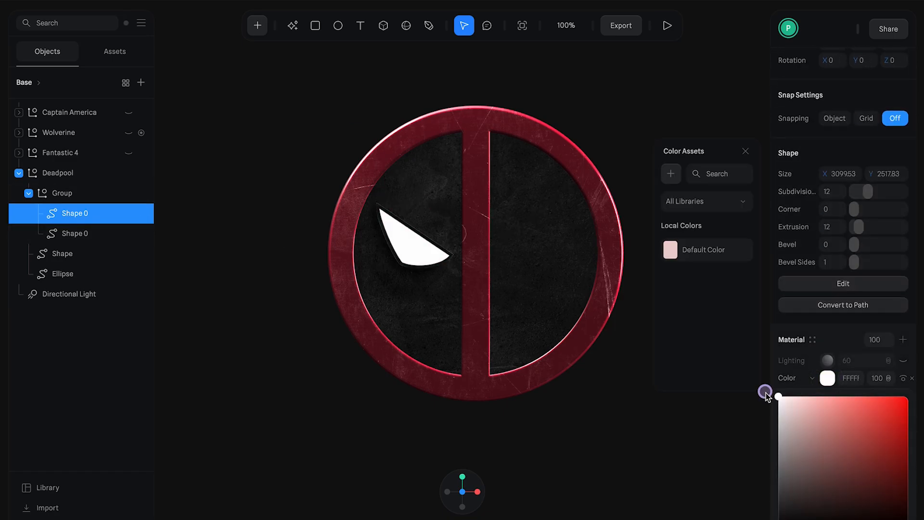
Step: Enable the lighting layer on the inner eye's material at 60 and choose the Physical lighting type
{"action": "left_click", "coordinate": [855, 361]}
{"action": "left_click", "coordinate": [828, 360]}
{"action": "left_click", "coordinate": [840, 388]}
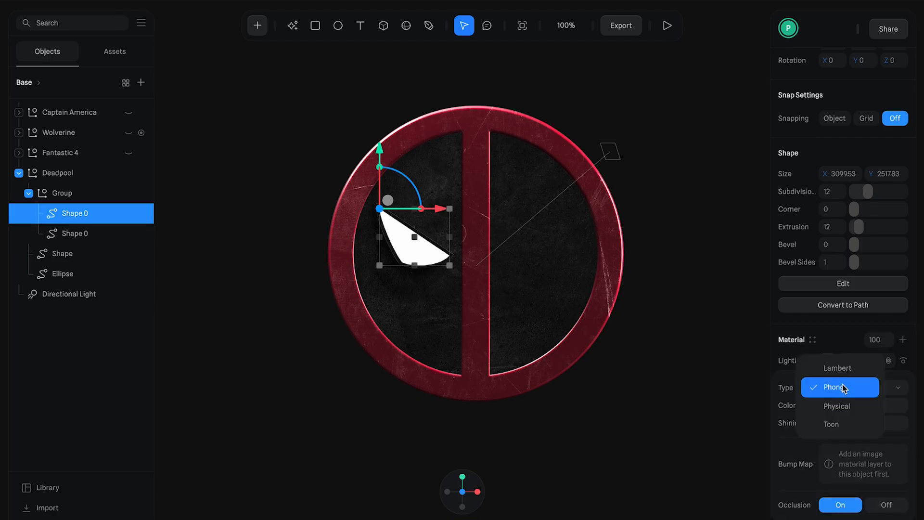
{"action": "left_click", "coordinate": [848, 399]}
{"action": "left_click", "coordinate": [668, 383]}
Step: Set the inner eye shape's bevel to 32
{"action": "scroll", "coordinate": [887, 334], "scroll_direction": "down", "scroll_amount": 1}
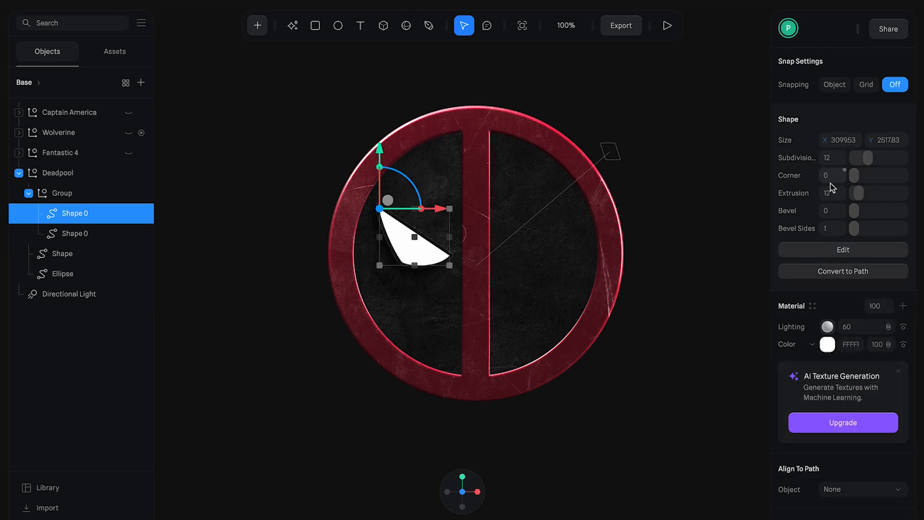
{"action": "left_click", "coordinate": [829, 215]}
{"action": "key", "text": "Return"}
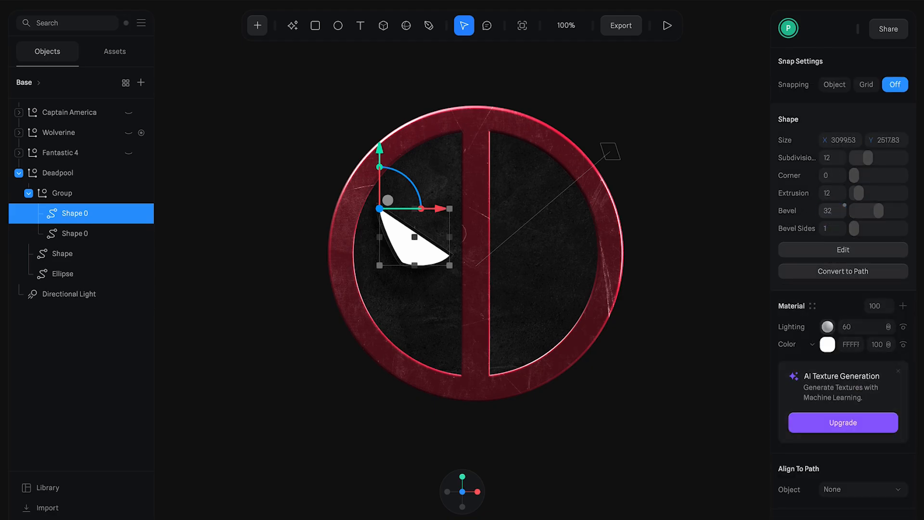
Step: Add a depth layer to the inner eye's material and move its white and black ramp stops inward
{"action": "left_click", "coordinate": [903, 306]}
{"action": "left_click", "coordinate": [812, 326]}
{"action": "left_click", "coordinate": [817, 349]}
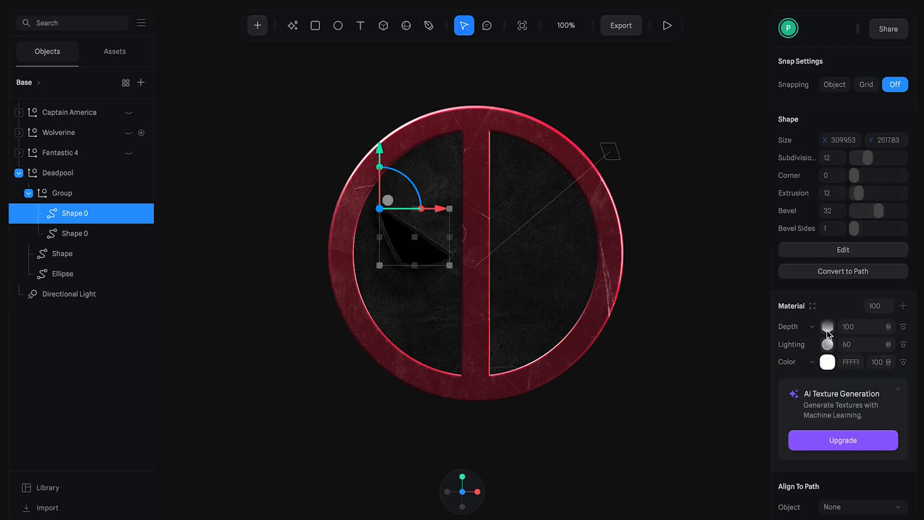
{"action": "left_click", "coordinate": [827, 328]}
{"action": "left_click_drag", "start_coordinate": [393, 180], "coordinate": [418, 196]}
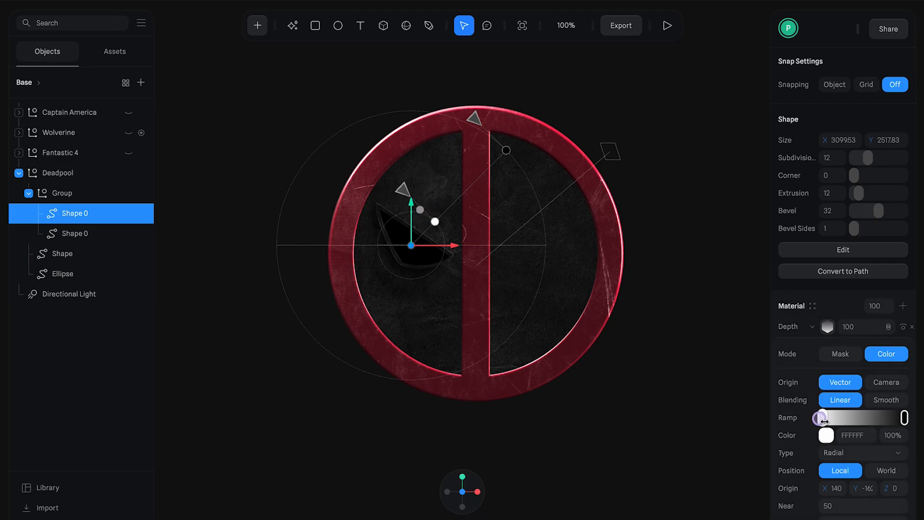
{"action": "left_click_drag", "start_coordinate": [821, 418], "coordinate": [836, 419]}
{"action": "left_click_drag", "start_coordinate": [904, 418], "coordinate": [878, 423]}
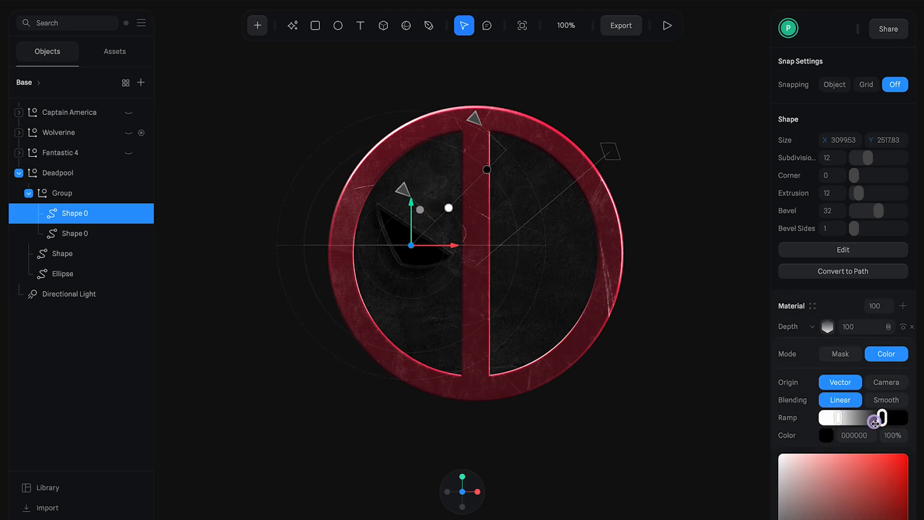
Step: Set the inner eye depth layer's Far distance to 3804.71
{"action": "scroll", "coordinate": [860, 411], "scroll_direction": "down", "scroll_amount": 5}
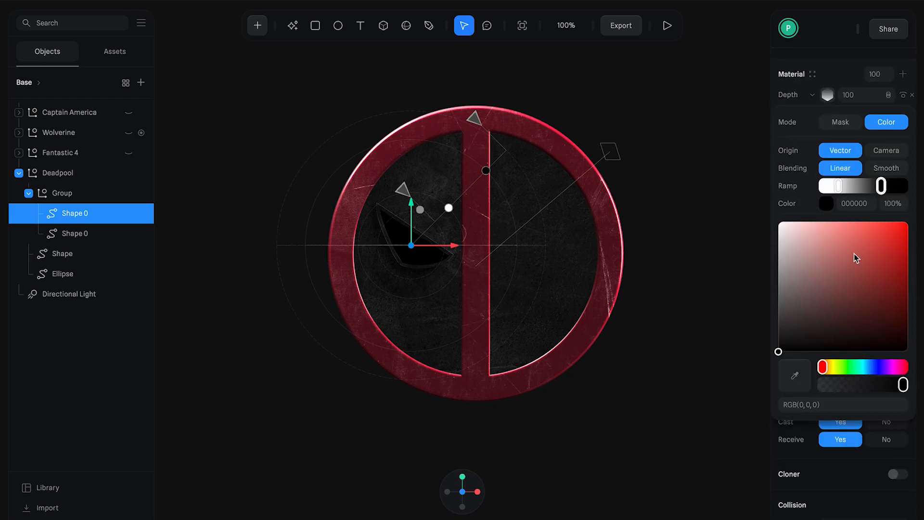
{"action": "left_click", "coordinate": [810, 108]}
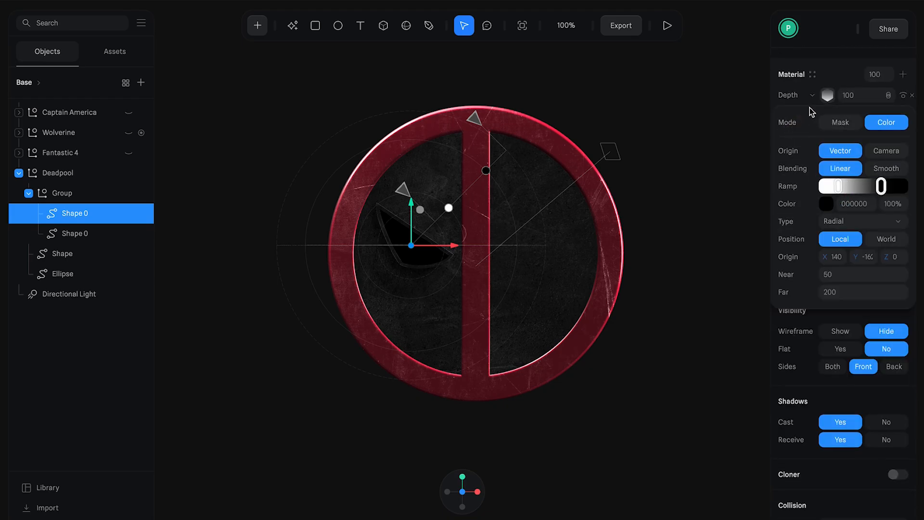
{"action": "left_click", "coordinate": [842, 290]}
{"action": "type", "text": "3804.71"}
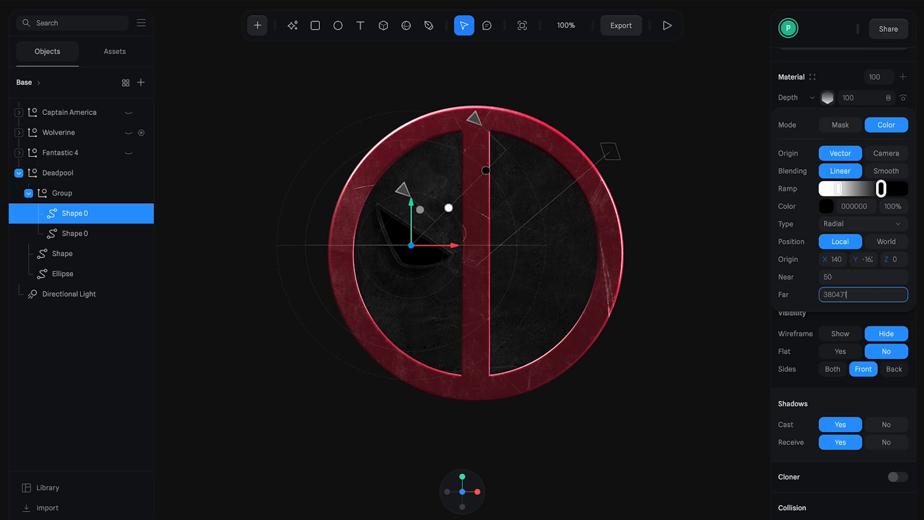
{"action": "key", "text": "Return"}
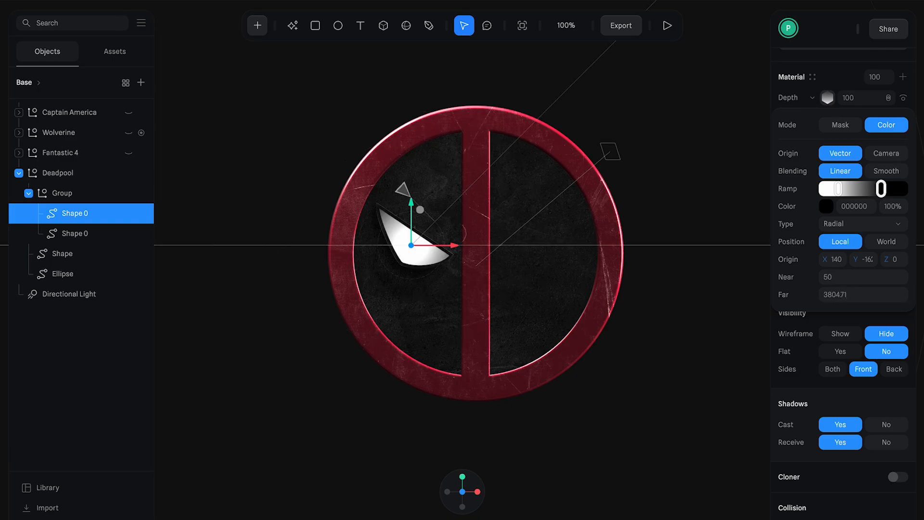
{"action": "left_click", "coordinate": [827, 96]}
Step: Add an image layer with the white 4000 x 3000 scratched texture to the inner eye's material
{"action": "scroll", "coordinate": [828, 101], "scroll_direction": "up", "scroll_amount": 8}
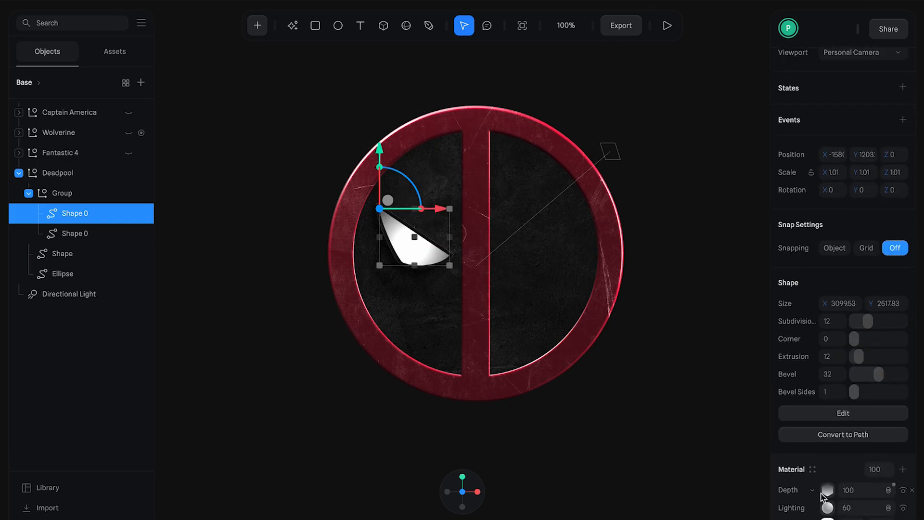
{"action": "scroll", "coordinate": [825, 496], "scroll_direction": "down", "scroll_amount": 1}
{"action": "left_click", "coordinate": [901, 456]}
{"action": "left_click", "coordinate": [812, 476]}
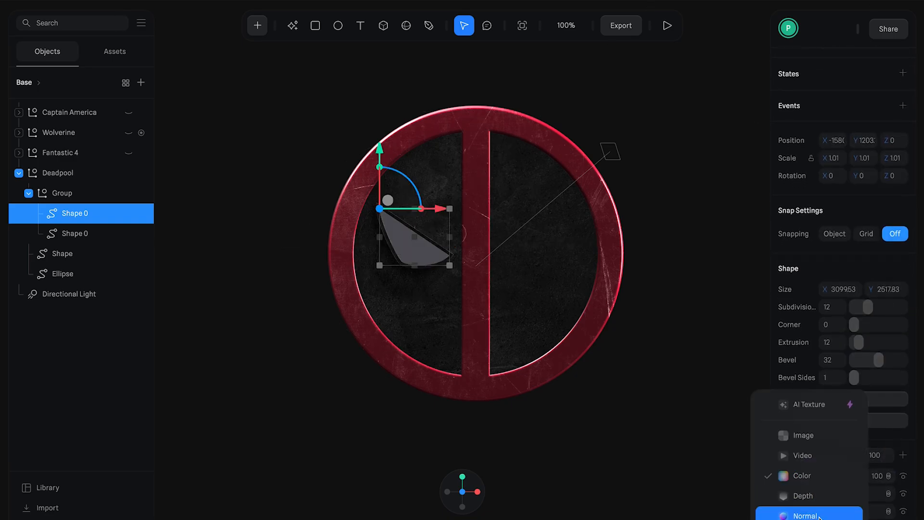
{"action": "left_click", "coordinate": [798, 435]}
{"action": "scroll", "coordinate": [883, 485], "scroll_direction": "down", "scroll_amount": 4}
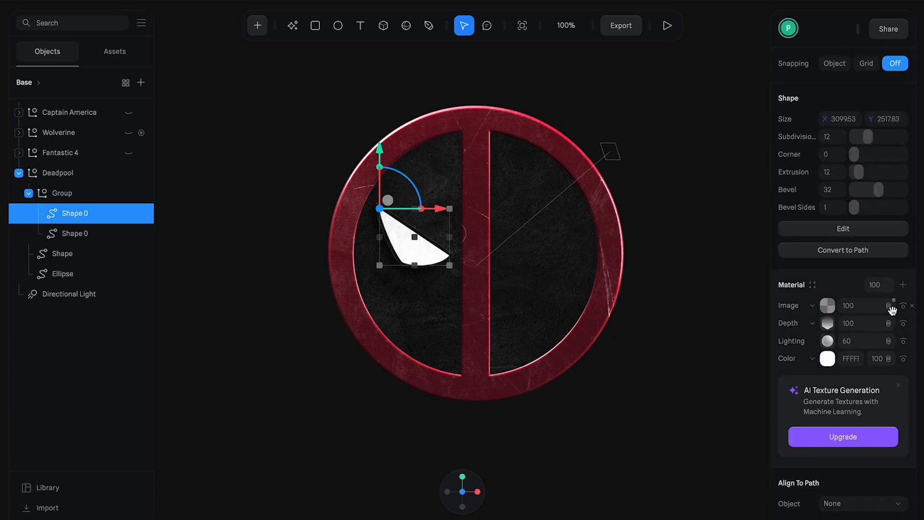
Step: Blend the inner eye's white texture layer with the depth shading beneath and duplicate that image layer
{"action": "left_click", "coordinate": [891, 309]}
{"action": "left_click", "coordinate": [828, 307]}
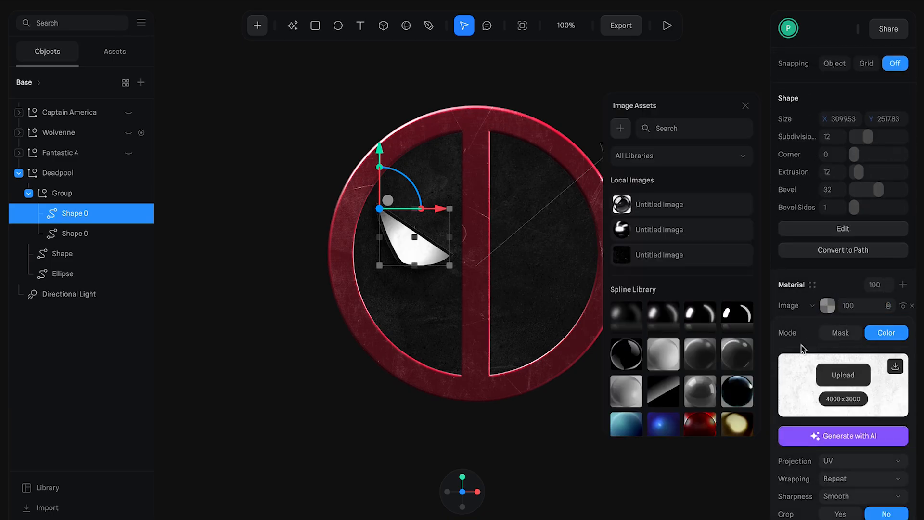
{"action": "left_click", "coordinate": [828, 306]}
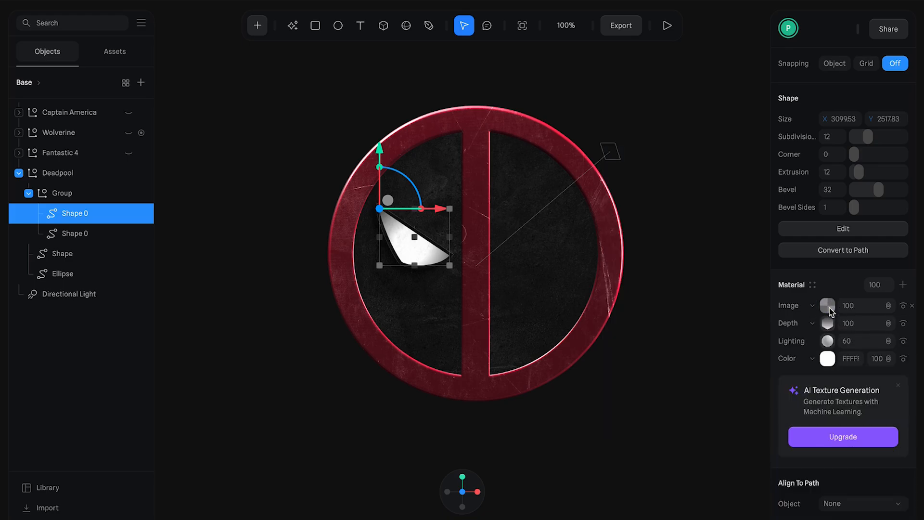
{"action": "right_click", "coordinate": [803, 305]}
{"action": "left_click", "coordinate": [824, 353]}
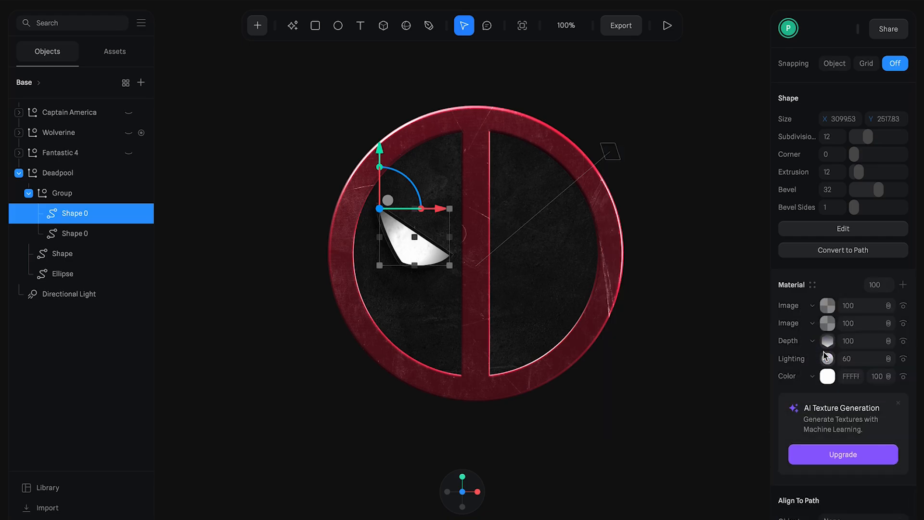
Step: Duplicate Deadpool's textured eye group and move the copy along X into the right half of the emblem
{"action": "key", "text": "Escape"}
{"action": "left_click", "coordinate": [64, 193]}
{"action": "key", "text": "ctrl+c"}
{"action": "key", "text": "ctrl+v"}
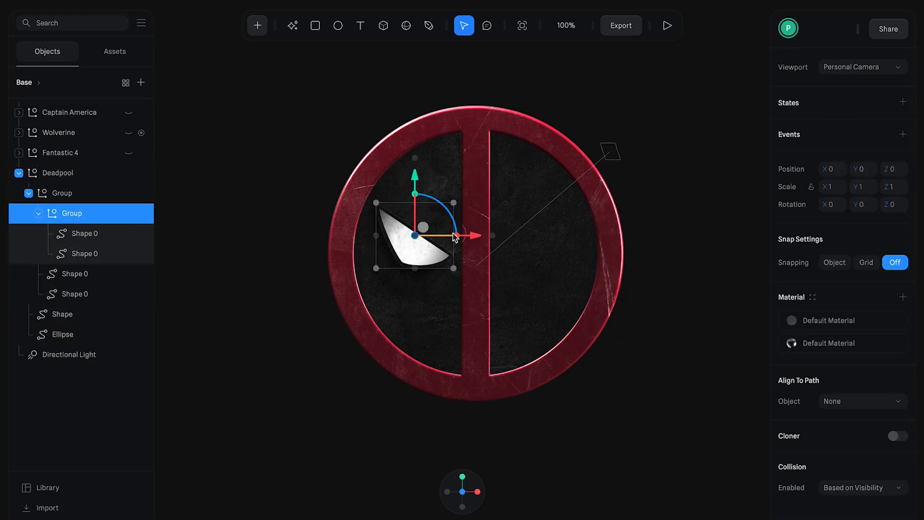
{"action": "left_click_drag", "start_coordinate": [481, 238], "coordinate": [596, 236]}
Step: Flip the copied eye horizontally so it mirrors the original across the vertical bar
{"action": "right_click", "coordinate": [556, 227]}
{"action": "scroll", "coordinate": [625, 400], "scroll_direction": "down", "scroll_amount": 5}
{"action": "left_click", "coordinate": [578, 473]}
{"action": "left_click", "coordinate": [704, 219]}
{"action": "key", "text": "super+z"}
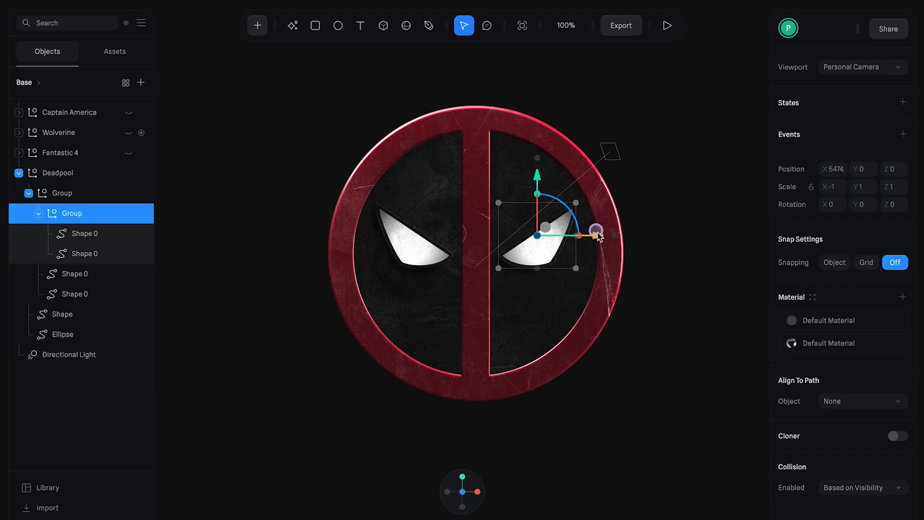
{"action": "left_click", "coordinate": [648, 236]}
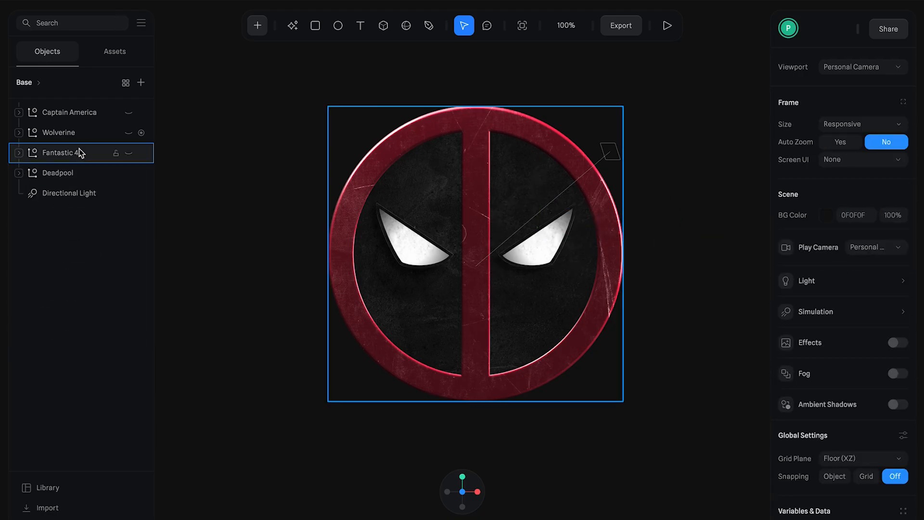
Step: Hide the Deadpool emblem and show the Fantastic 4 emblem
{"action": "left_click", "coordinate": [79, 178]}
{"action": "left_click", "coordinate": [128, 173]}
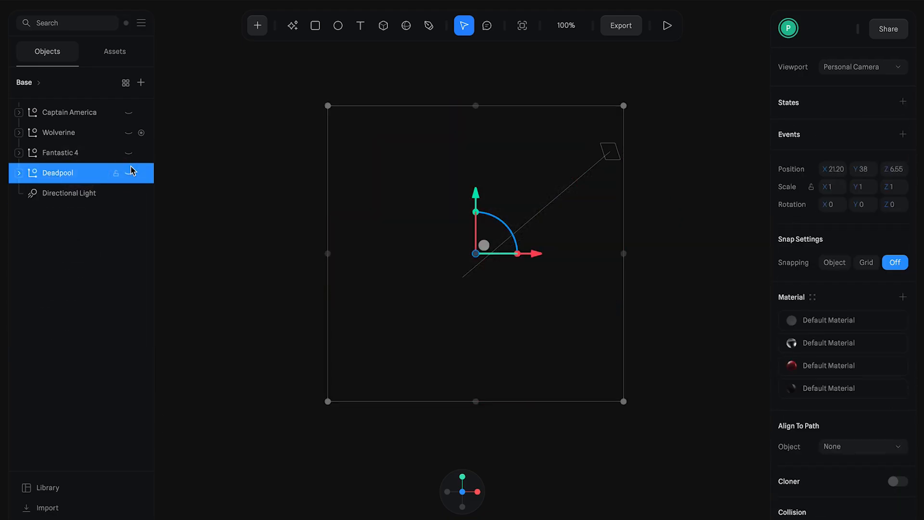
{"action": "left_click", "coordinate": [65, 152]}
{"action": "left_click", "coordinate": [128, 153]}
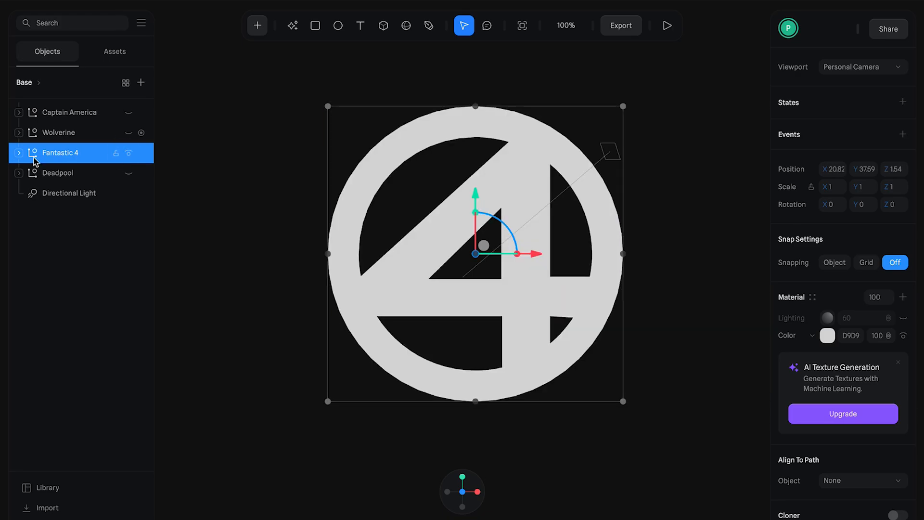
Step: Set the Fantastic 4 shape's subdivisions to 40, extrusion to 310, bevel to 40 and bevel sides to 3
{"action": "left_click", "coordinate": [20, 153]}
{"action": "left_click", "coordinate": [56, 173]}
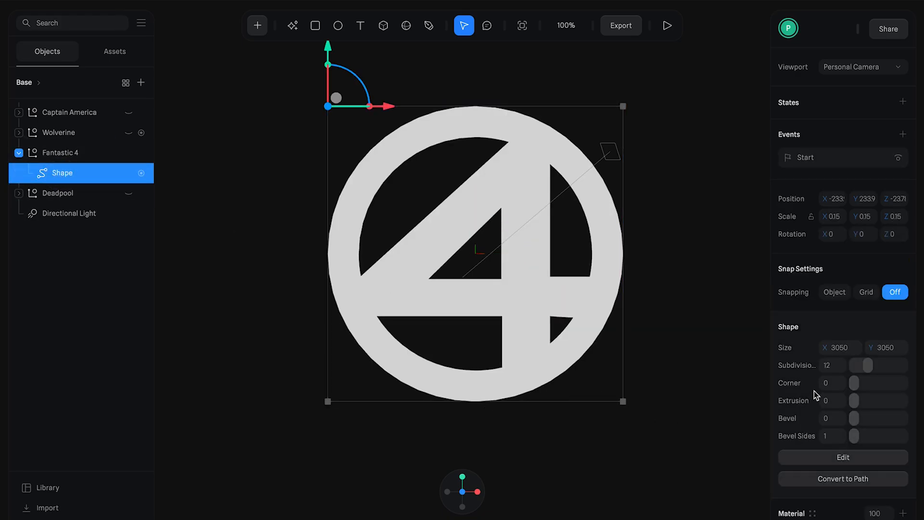
{"action": "left_click", "coordinate": [827, 369]}
{"action": "key", "text": "Return"}
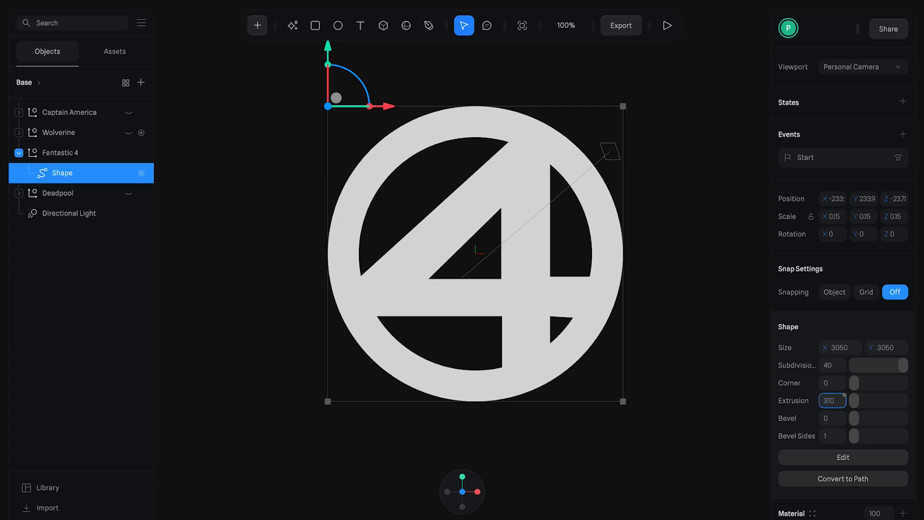
{"action": "key", "text": "Return"}
{"action": "key", "text": "Return"}
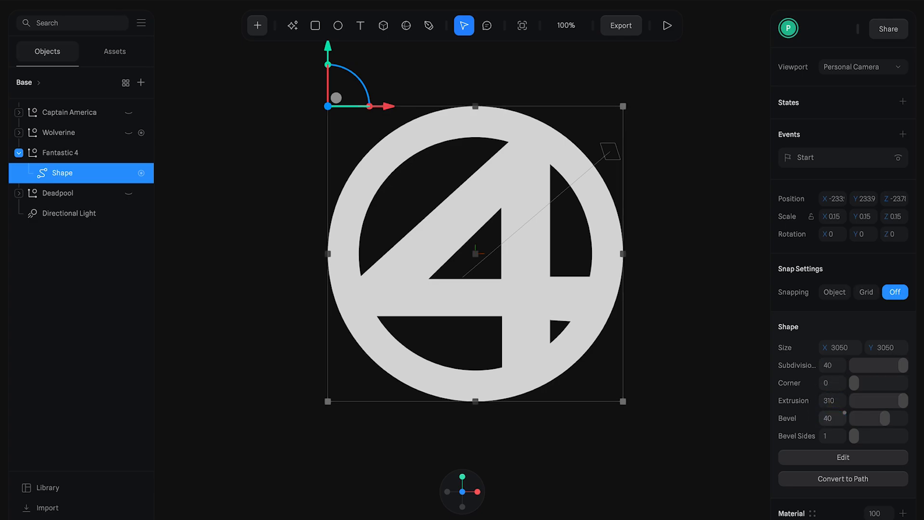
{"action": "left_click", "coordinate": [829, 440]}
{"action": "type", "text": "3"}
{"action": "key", "text": "Return"}
Step: Remove the light grey color layer from the Fantastic 4 shape's material and add a new layer
{"action": "scroll", "coordinate": [809, 500], "scroll_direction": "down", "scroll_amount": 8}
{"action": "scroll", "coordinate": [839, 342], "scroll_direction": "up", "scroll_amount": 1}
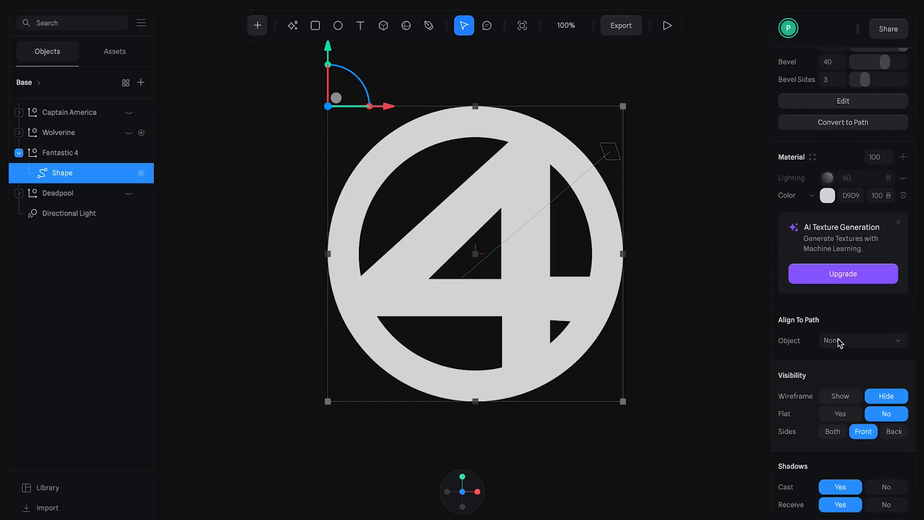
{"action": "left_click", "coordinate": [909, 195]}
{"action": "left_click", "coordinate": [893, 156]}
{"action": "left_click", "coordinate": [902, 157]}
{"action": "left_click", "coordinate": [902, 158]}
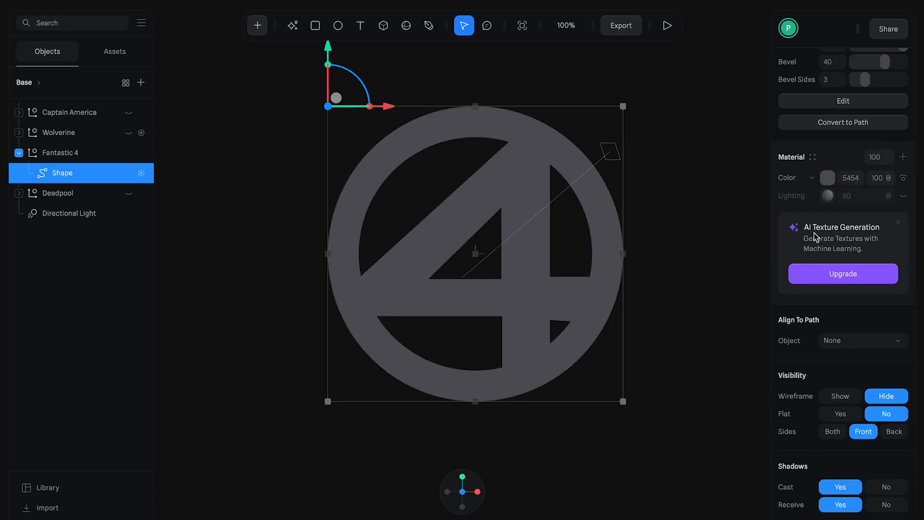
Step: Change the new layer to a Matcap with the library's glossy grey sphere image and place it below the lighting layer
{"action": "left_click", "coordinate": [818, 180]}
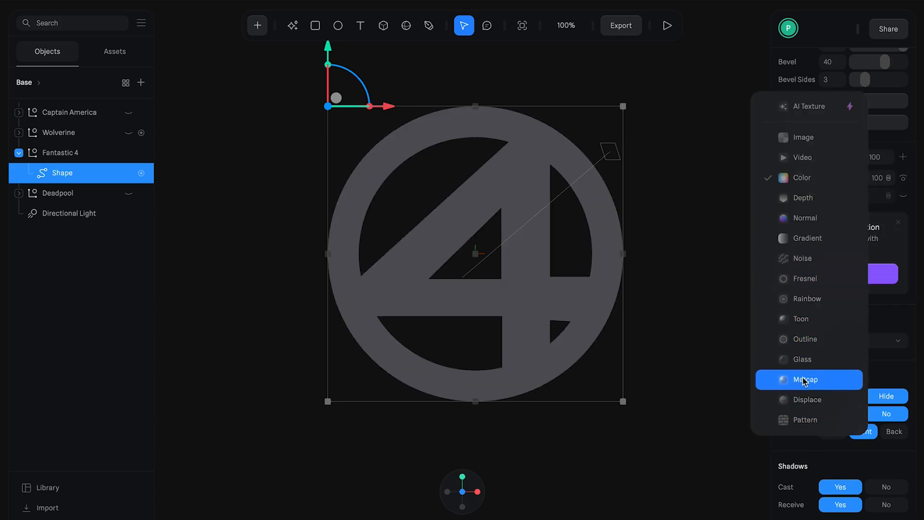
{"action": "left_click", "coordinate": [804, 380]}
{"action": "left_click", "coordinate": [827, 178]}
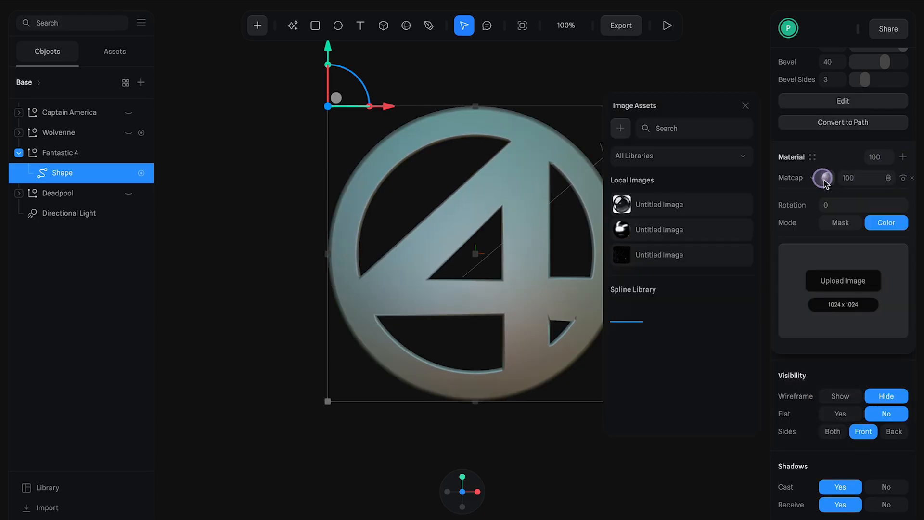
{"action": "left_click", "coordinate": [711, 398]}
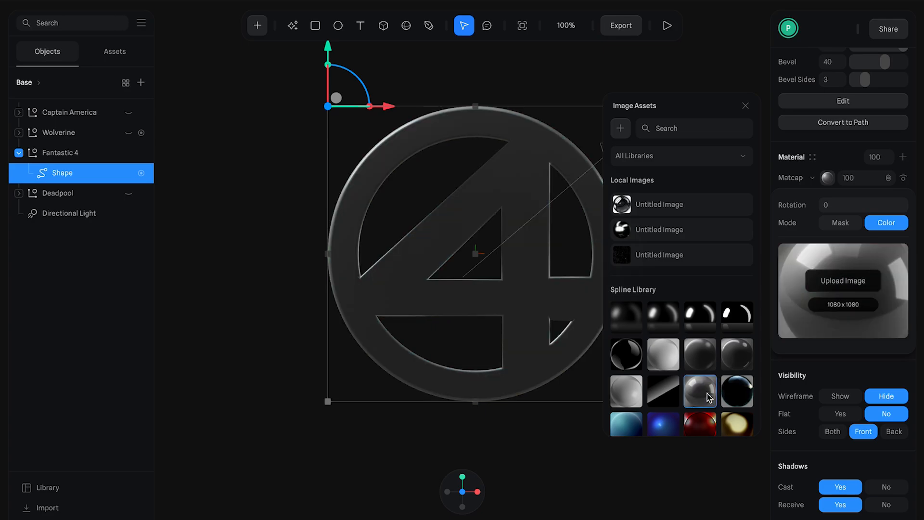
{"action": "left_click", "coordinate": [784, 182]}
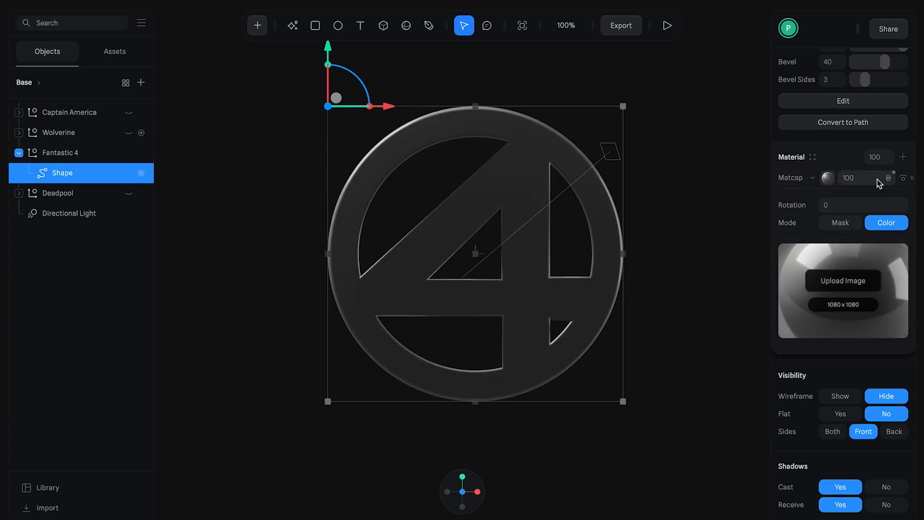
{"action": "left_click", "coordinate": [831, 159]}
{"action": "left_click_drag", "start_coordinate": [797, 179], "coordinate": [798, 205]}
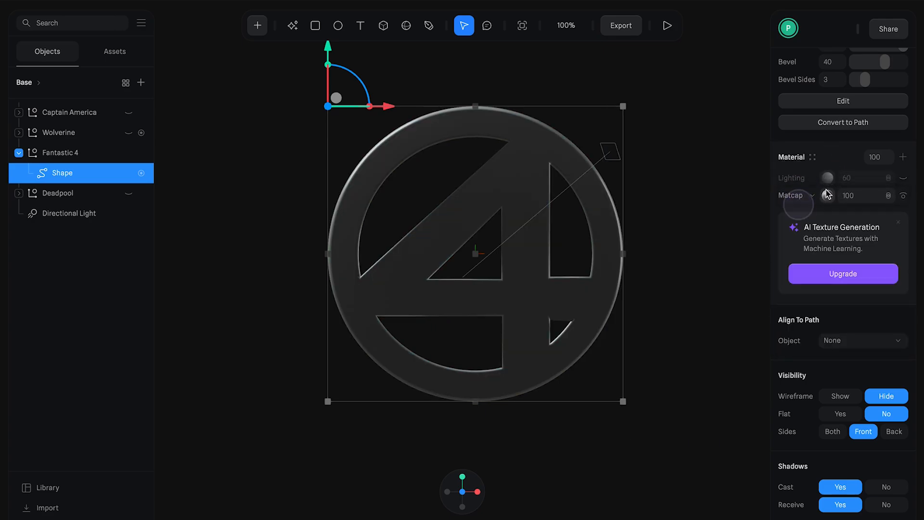
Step: Add a blue color layer to the Fantastic 4 material and set its blend mode to Overlay
{"action": "left_click", "coordinate": [899, 158]}
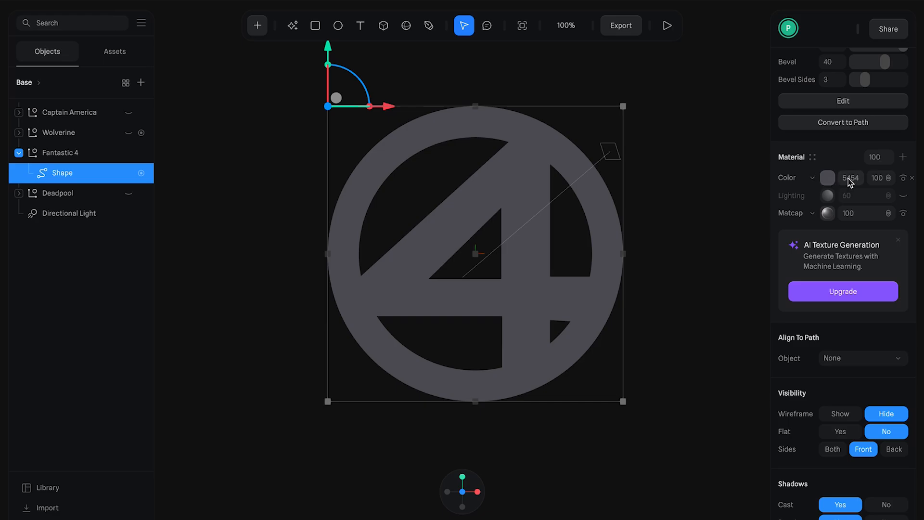
{"action": "left_click", "coordinate": [850, 180]}
{"action": "key", "text": "Return"}
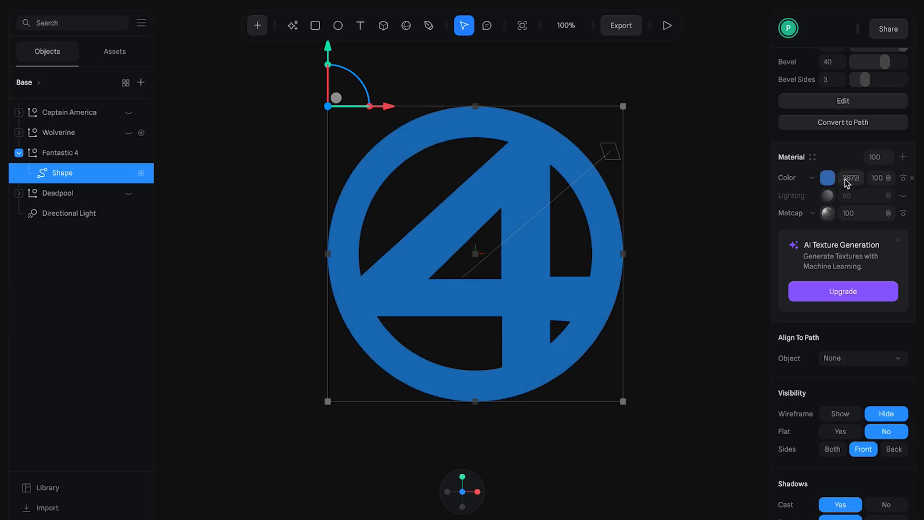
{"action": "left_click", "coordinate": [893, 180]}
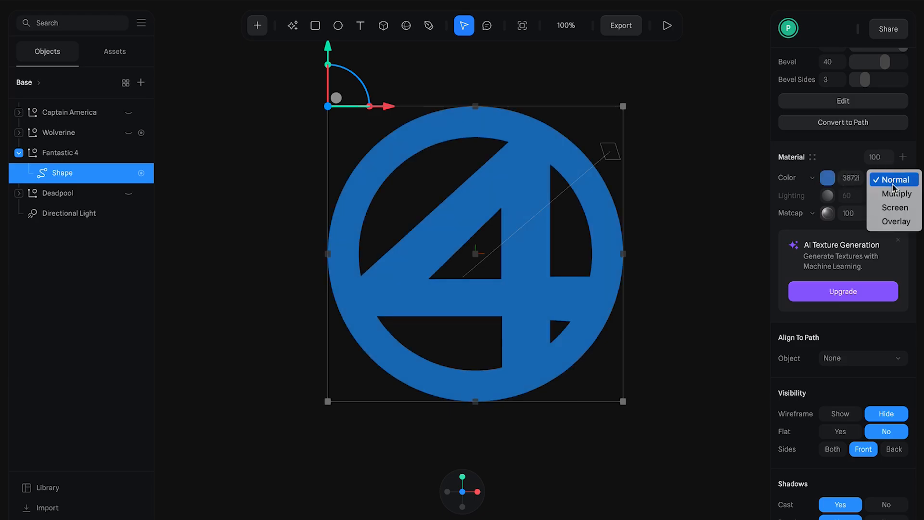
{"action": "left_click", "coordinate": [896, 222]}
Step: Move the lighting layer above the blue color layer, make it visible and set its opacity to 100
{"action": "left_click_drag", "start_coordinate": [795, 196], "coordinate": [797, 179]}
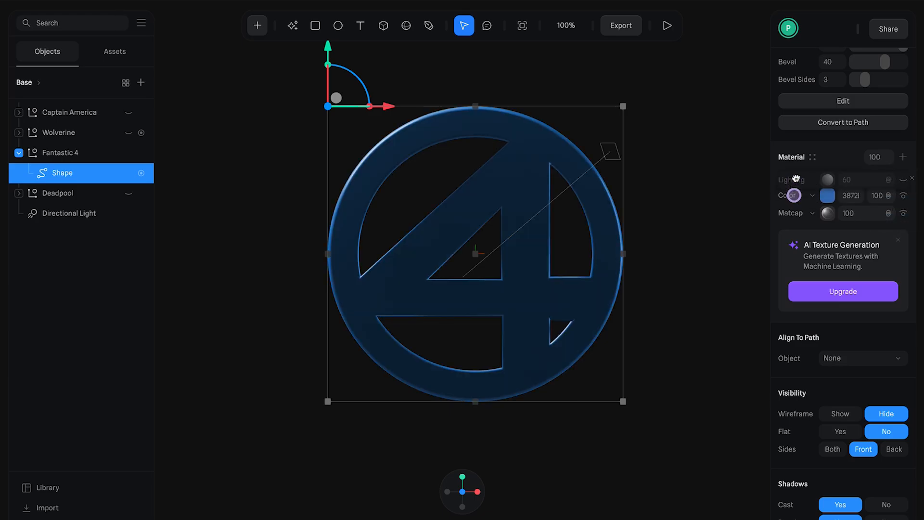
{"action": "left_click", "coordinate": [902, 179]}
{"action": "left_click", "coordinate": [863, 180]}
{"action": "type", "text": "100"}
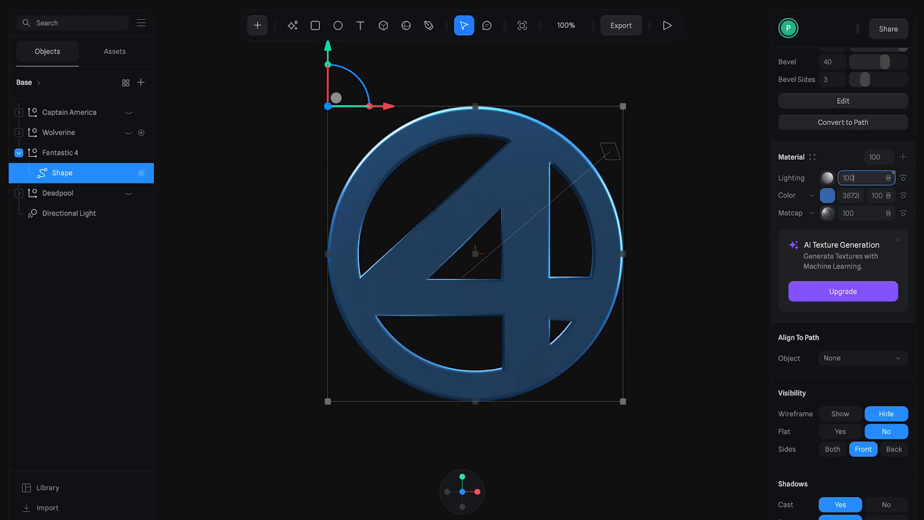
{"action": "key", "text": "Return"}
Step: Change the lighting type to Physical with roughness 1, metalness 0 and reflectivity 0
{"action": "left_click", "coordinate": [822, 178]}
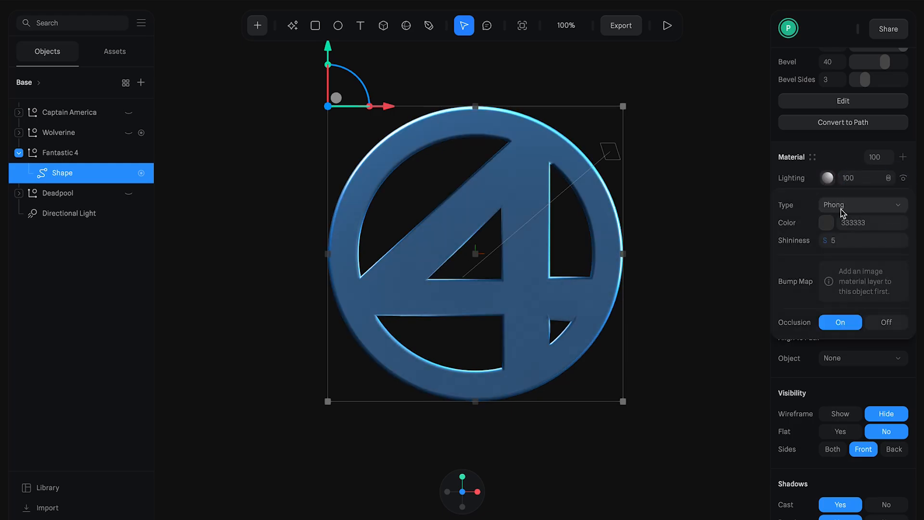
{"action": "left_click", "coordinate": [842, 206]}
{"action": "left_click", "coordinate": [840, 224]}
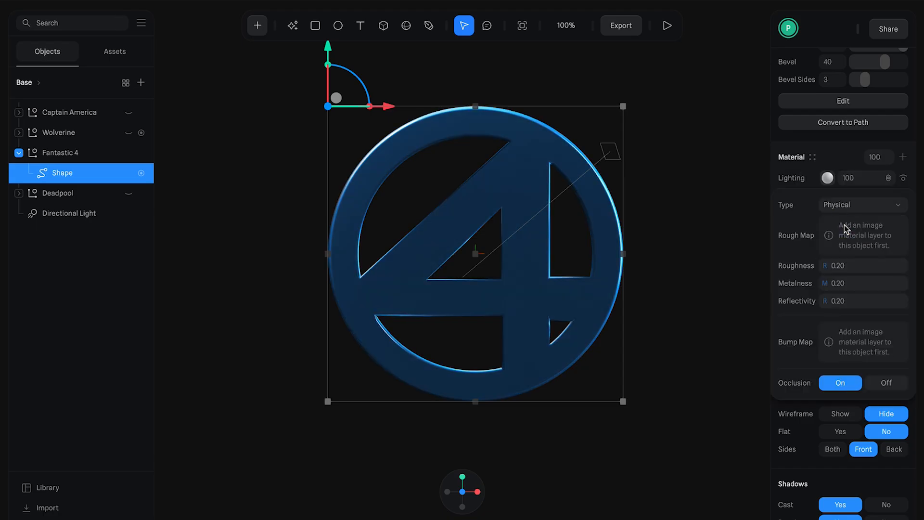
{"action": "left_click", "coordinate": [856, 266]}
{"action": "type", "text": "1"}
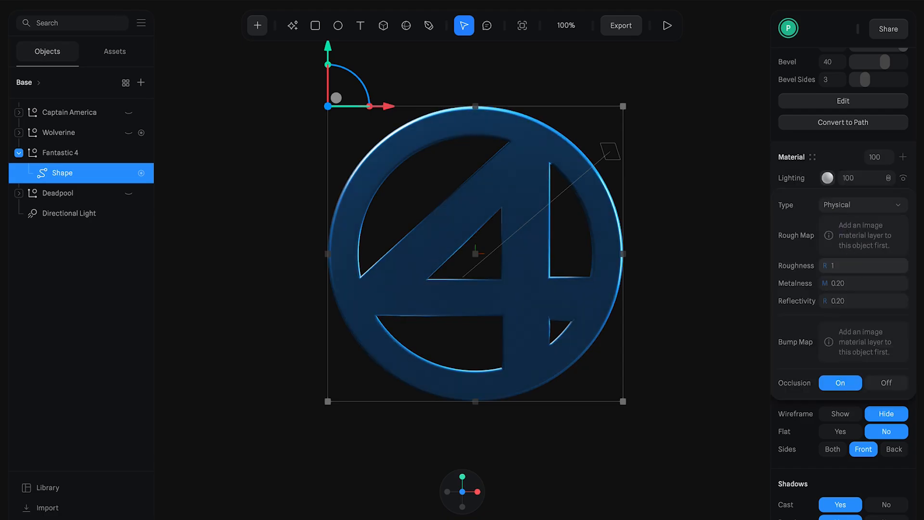
{"action": "left_click", "coordinate": [856, 283]}
{"action": "type", "text": "0"}
{"action": "key", "text": "Return"}
{"action": "left_click", "coordinate": [855, 301]}
{"action": "type", "text": "0"}
{"action": "key", "text": "Return"}
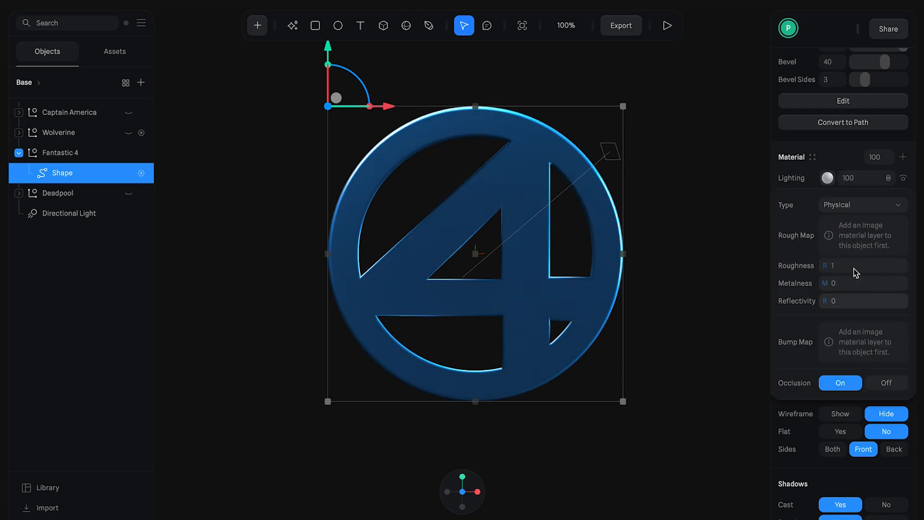
Step: Add an image layer with the black scratched texture to the top of the Fantastic 4 material
{"action": "left_click", "coordinate": [837, 163]}
{"action": "left_click", "coordinate": [903, 157]}
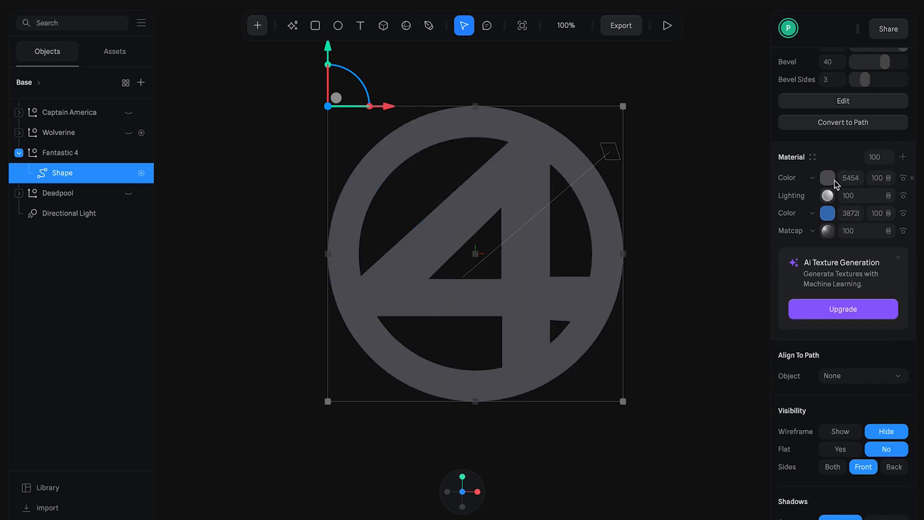
{"action": "left_click", "coordinate": [811, 178]}
{"action": "left_click", "coordinate": [802, 138]}
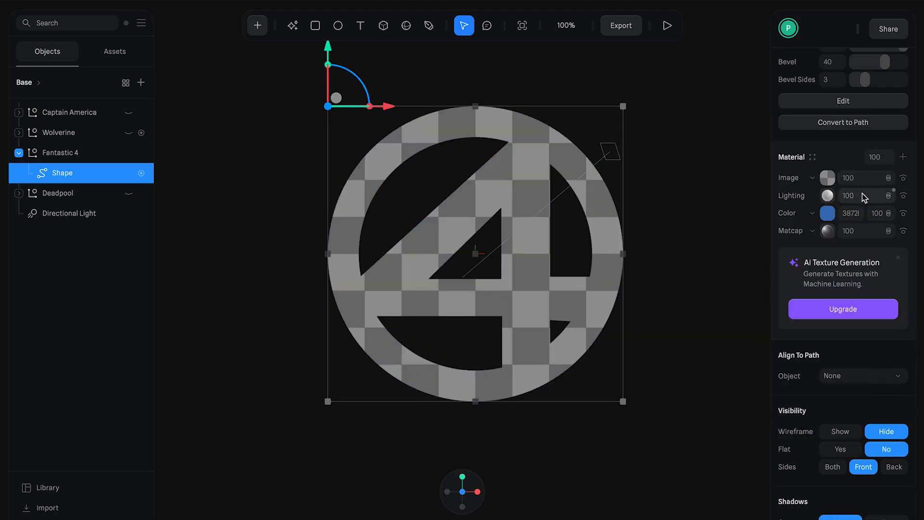
{"action": "scroll", "coordinate": [876, 449], "scroll_direction": "up", "scroll_amount": 5}
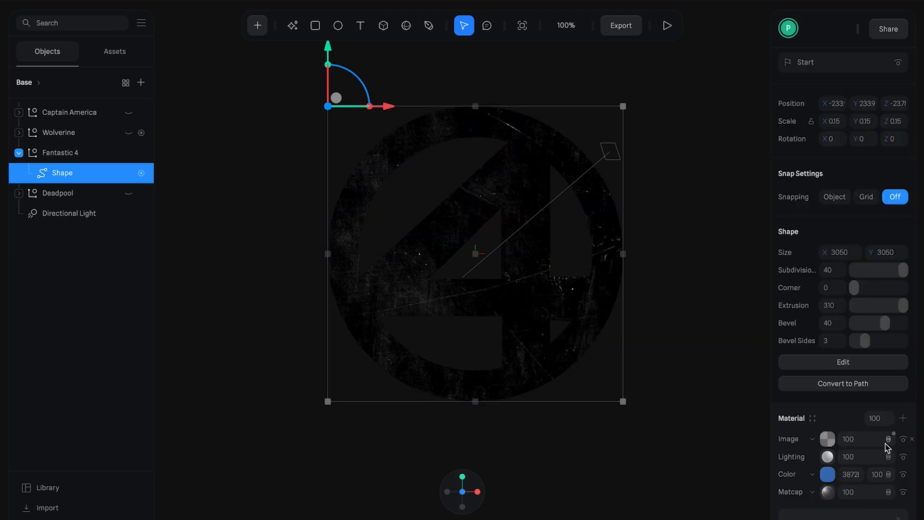
Step: Set the scratched texture layer's blend mode to Screen and its opacity to 35
{"action": "left_click", "coordinate": [888, 438]}
{"action": "left_click", "coordinate": [890, 468]}
{"action": "left_click", "coordinate": [855, 440]}
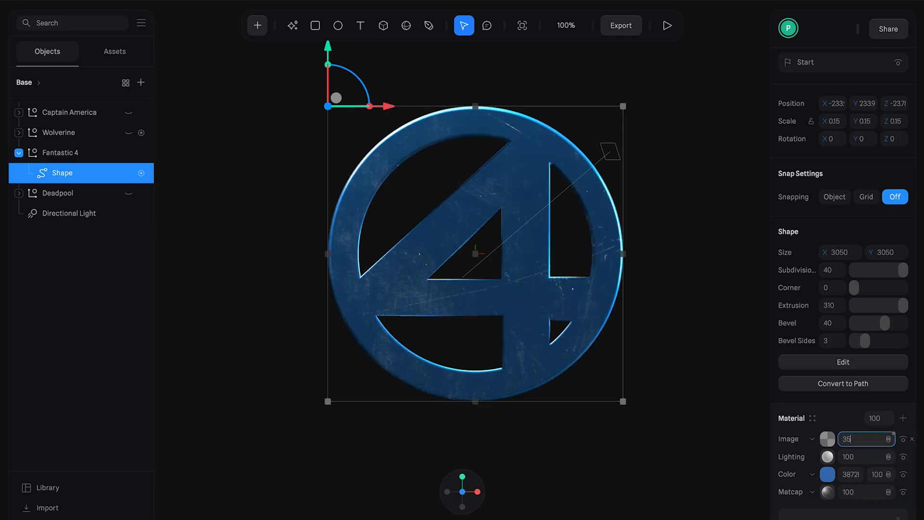
{"action": "key", "text": "Return"}
Step: Assign the scratched texture image as the rough map and bump map of the Fantastic 4 shape's lighting layer
{"action": "scroll", "coordinate": [832, 441], "scroll_direction": "down", "scroll_amount": 2}
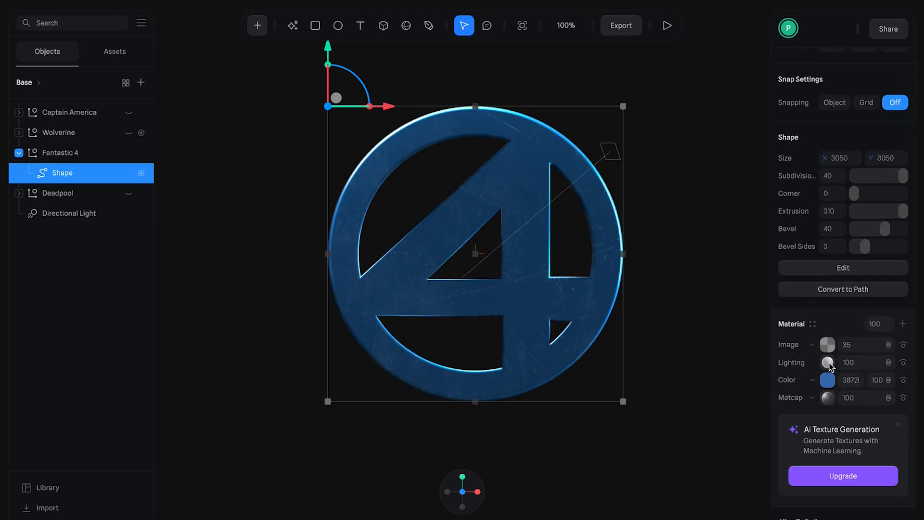
{"action": "left_click", "coordinate": [829, 349]}
{"action": "scroll", "coordinate": [853, 391], "scroll_direction": "down", "scroll_amount": 2}
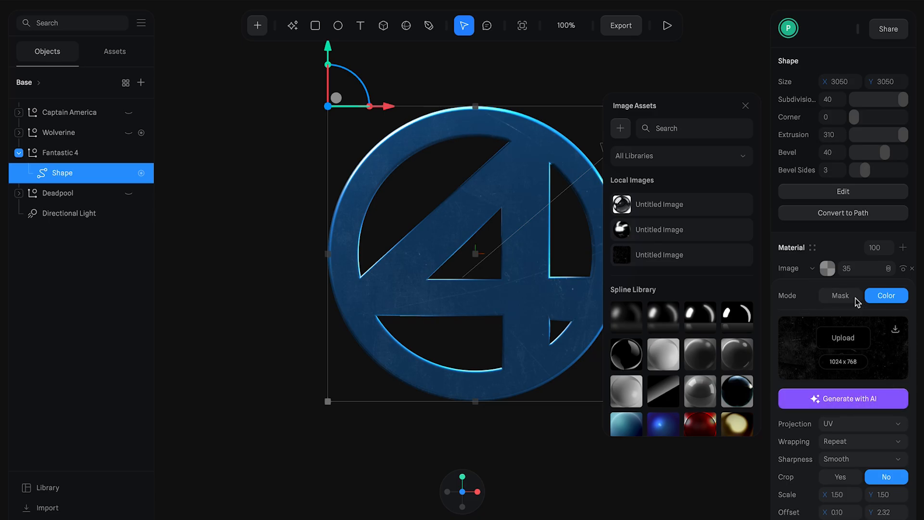
{"action": "left_click", "coordinate": [829, 269]}
{"action": "left_click", "coordinate": [828, 286]}
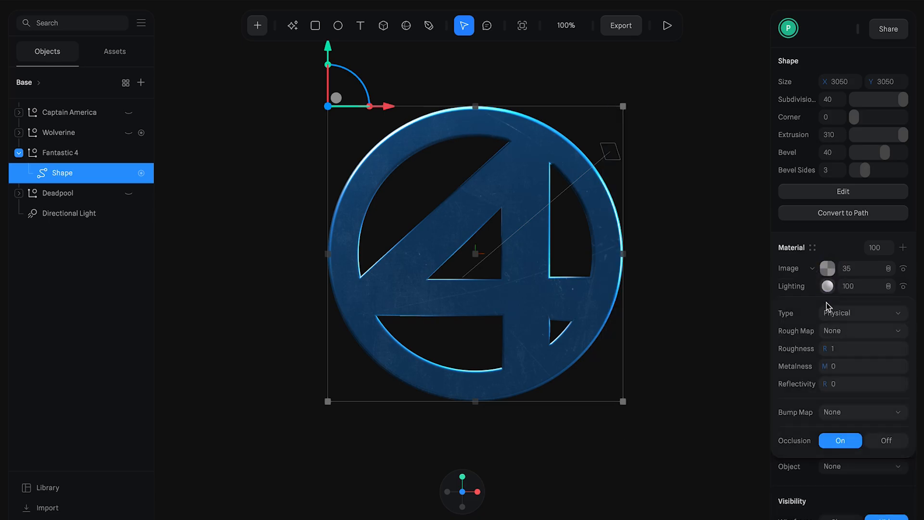
{"action": "left_click", "coordinate": [840, 329]}
{"action": "left_click", "coordinate": [848, 351]}
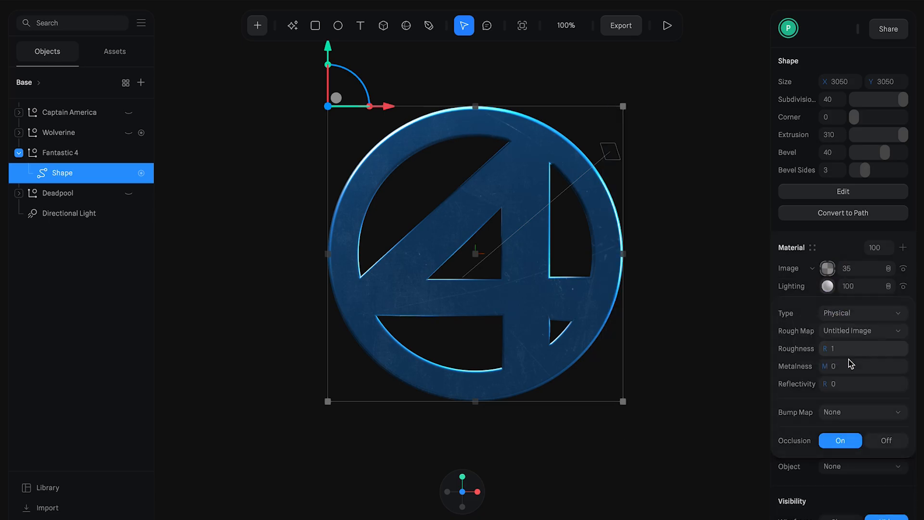
{"action": "left_click", "coordinate": [848, 412]}
{"action": "left_click", "coordinate": [853, 429]}
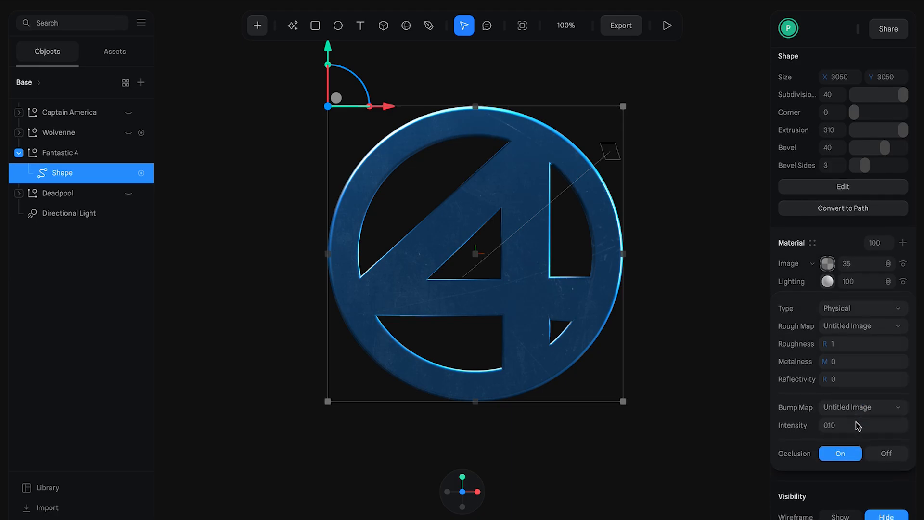
{"action": "left_click", "coordinate": [828, 263]}
{"action": "left_click", "coordinate": [828, 263]}
{"action": "left_click", "coordinate": [672, 145]}
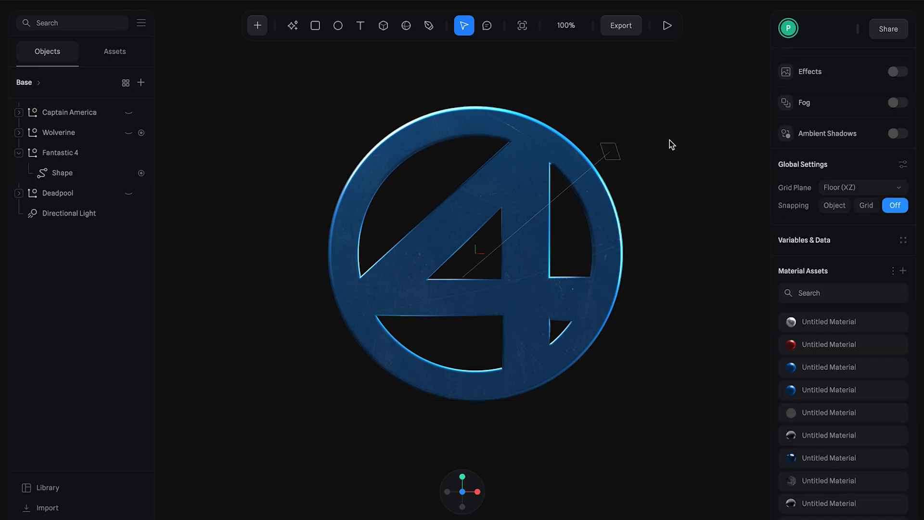
Step: Draw a circle about 375 × 375 and center it over the inner openings of the Fantastic 4 emblem
{"action": "left_click", "coordinate": [338, 25]}
{"action": "left_click_drag", "start_coordinate": [280, 77], "coordinate": [519, 316]}
{"action": "left_click_drag", "start_coordinate": [486, 197], "coordinate": [562, 197]}
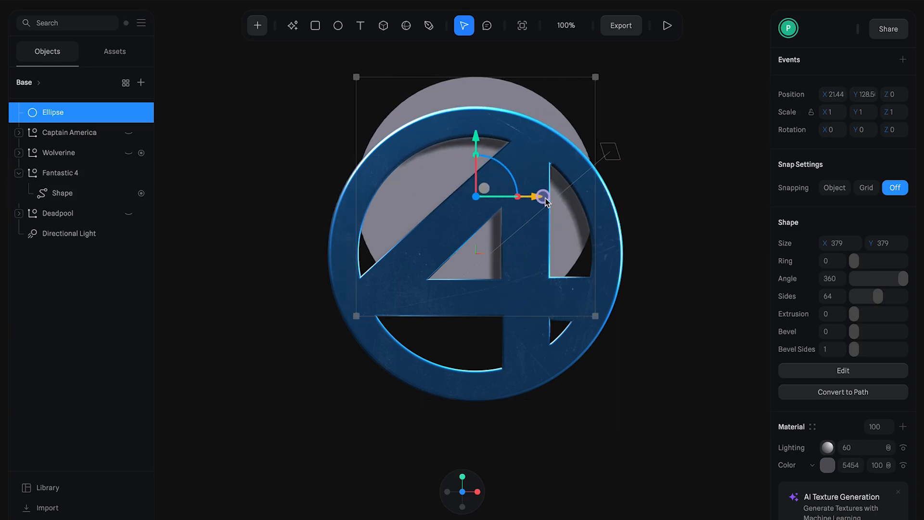
{"action": "left_click_drag", "start_coordinate": [482, 142], "coordinate": [498, 199]}
{"action": "left_click_drag", "start_coordinate": [594, 237], "coordinate": [593, 236]}
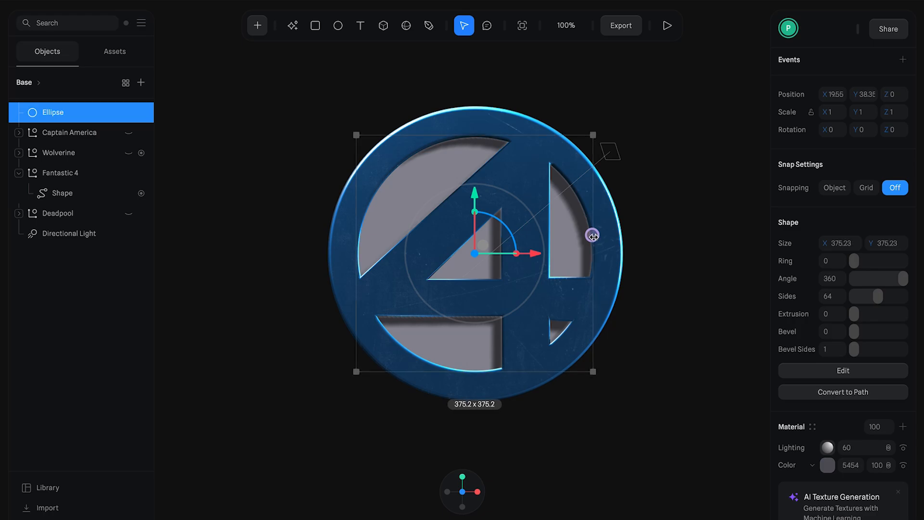
Step: Move the ellipse into the Fantastic 4 group, below its Shape
{"action": "left_click", "coordinate": [701, 250]}
{"action": "left_click_drag", "start_coordinate": [702, 277], "coordinate": [619, 279], "text": "alt"}
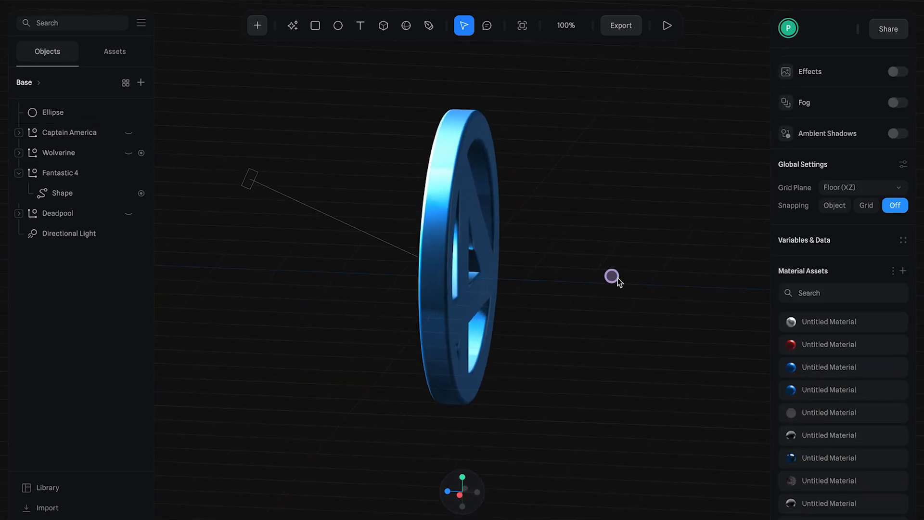
{"action": "left_click", "coordinate": [116, 196]}
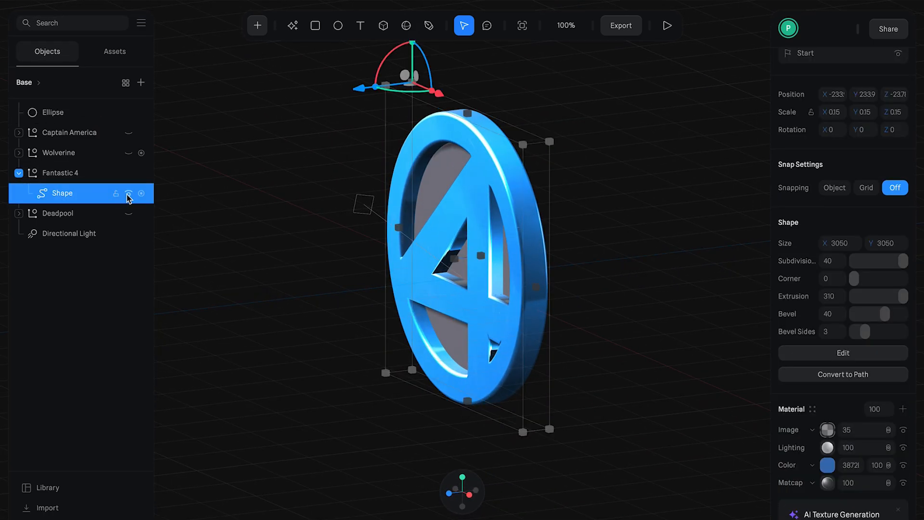
{"action": "left_click_drag", "start_coordinate": [87, 114], "coordinate": [103, 208]}
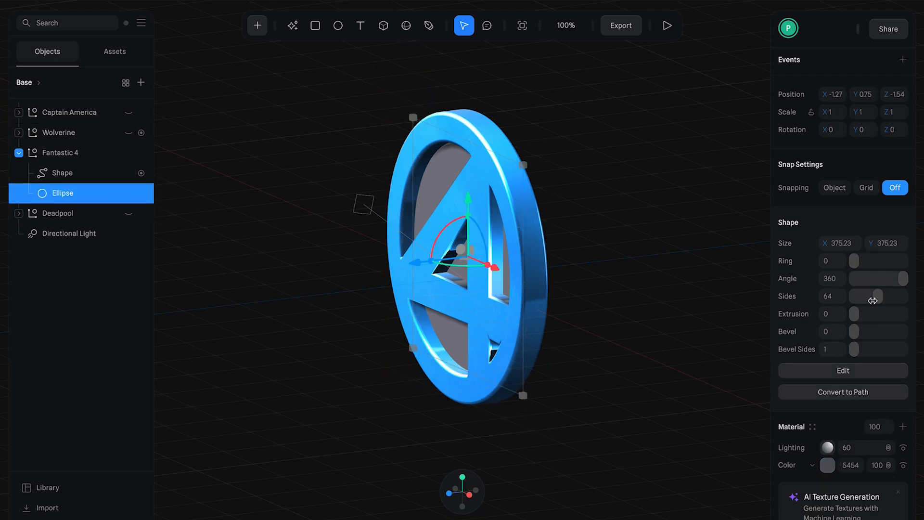
Step: Extrude the ellipse by 23 and shift it backward along the Z axis to about -21.5
{"action": "left_click_drag", "start_coordinate": [854, 313], "coordinate": [863, 313]}
{"action": "left_click_drag", "start_coordinate": [656, 292], "coordinate": [631, 292], "text": "alt"}
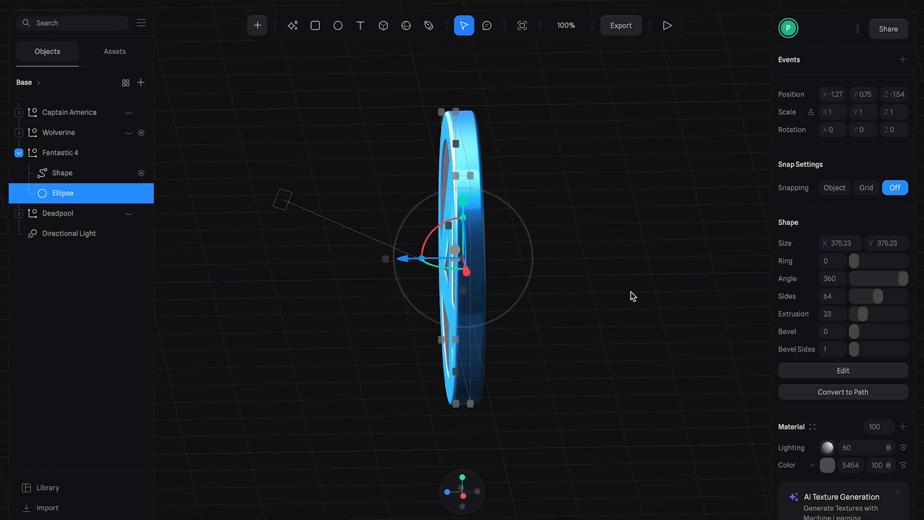
{"action": "left_click", "coordinate": [632, 296]}
{"action": "left_click", "coordinate": [83, 193]}
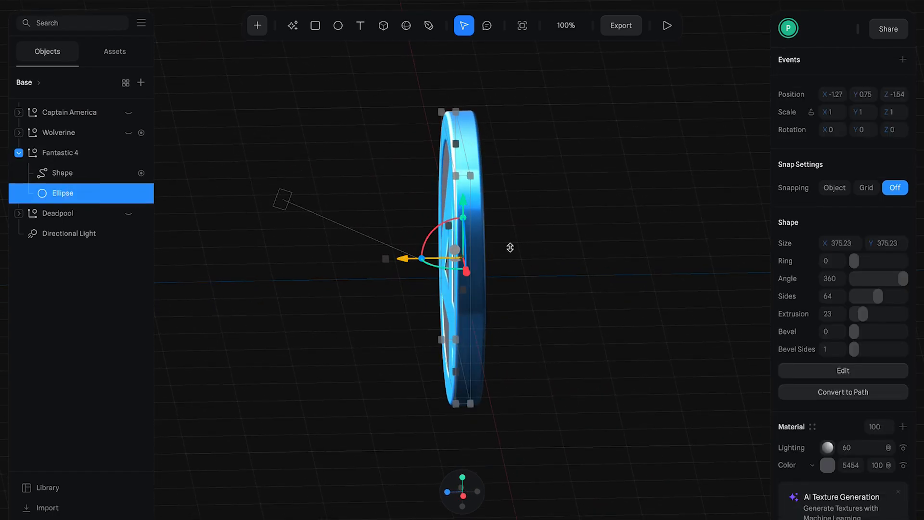
{"action": "left_click_drag", "start_coordinate": [510, 248], "coordinate": [597, 253], "text": "alt"}
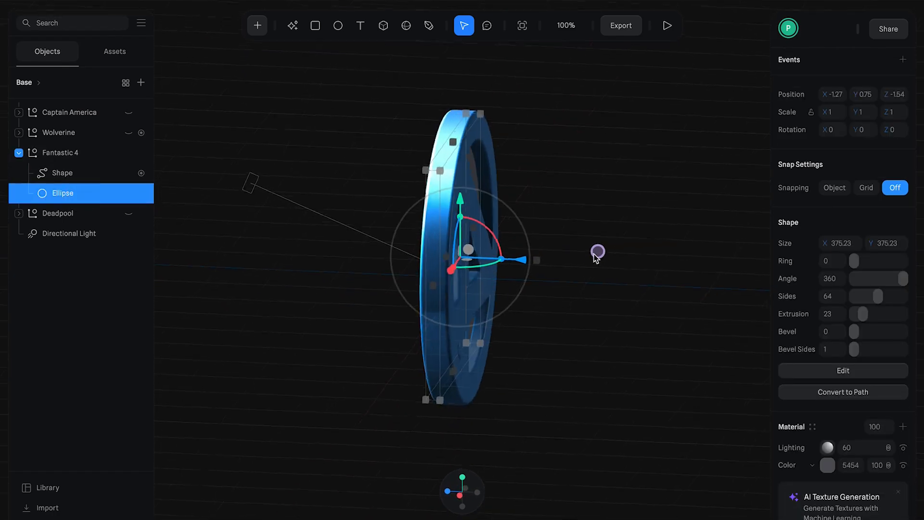
{"action": "left_click_drag", "start_coordinate": [520, 264], "coordinate": [529, 262]}
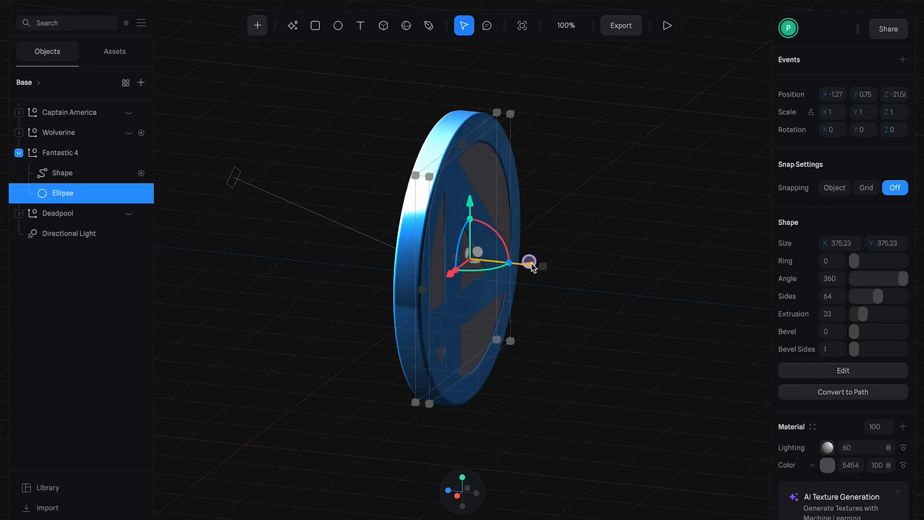
{"action": "right_click", "coordinate": [624, 275]}
{"action": "left_click", "coordinate": [591, 275]}
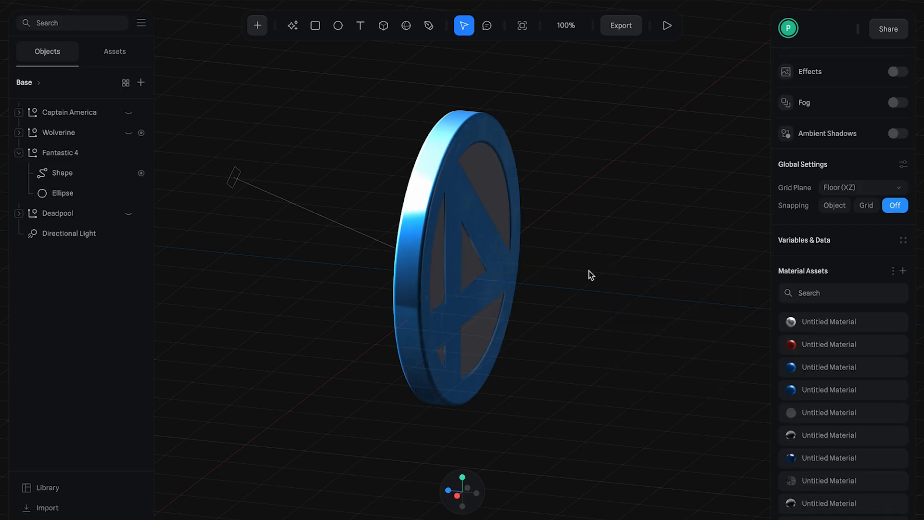
Step: Set the ellipse's extrusion to 43 and give it a bevel of 24 with 4 bevel sides
{"action": "left_click_drag", "start_coordinate": [591, 274], "coordinate": [632, 267], "text": "alt"}
{"action": "left_click", "coordinate": [101, 197]}
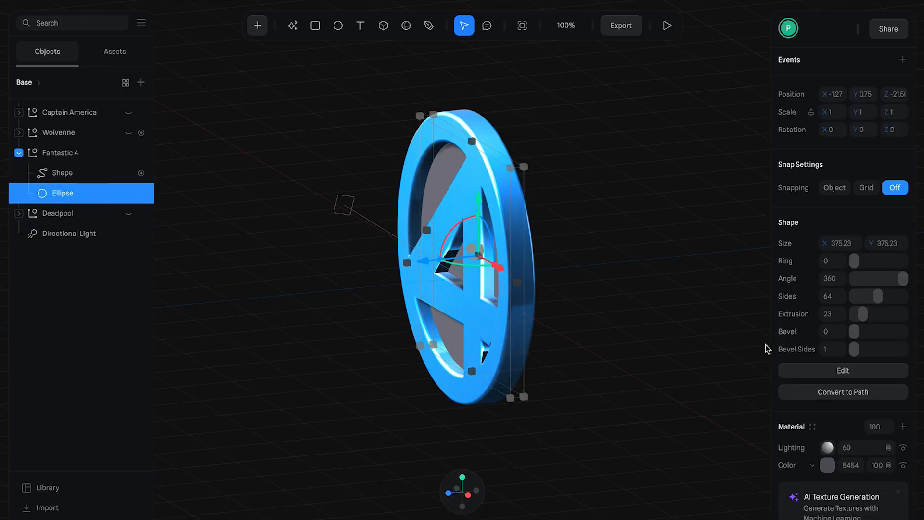
{"action": "left_click_drag", "start_coordinate": [869, 314], "coordinate": [875, 313]}
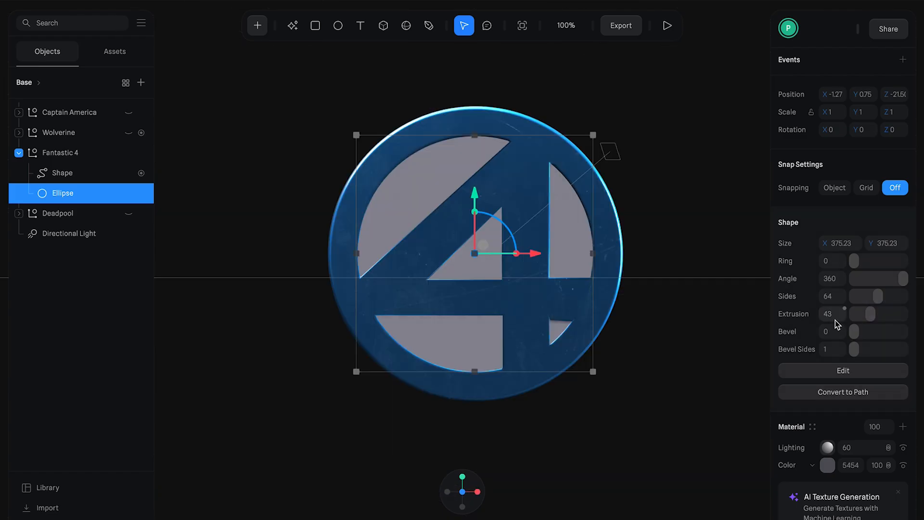
{"action": "left_click", "coordinate": [832, 331]}
{"action": "type", "text": "24"}
{"action": "key", "text": "Return"}
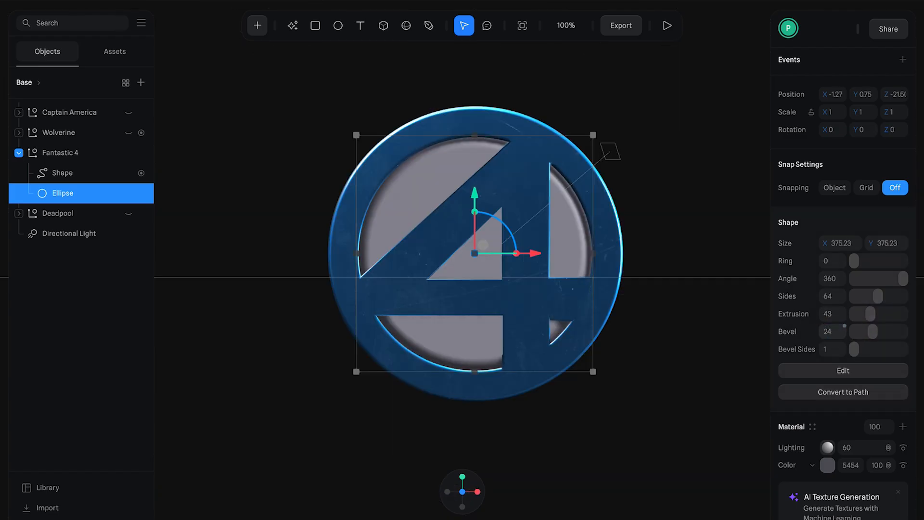
{"action": "left_click", "coordinate": [826, 349]}
{"action": "type", "text": "4"}
{"action": "key", "text": "Return"}
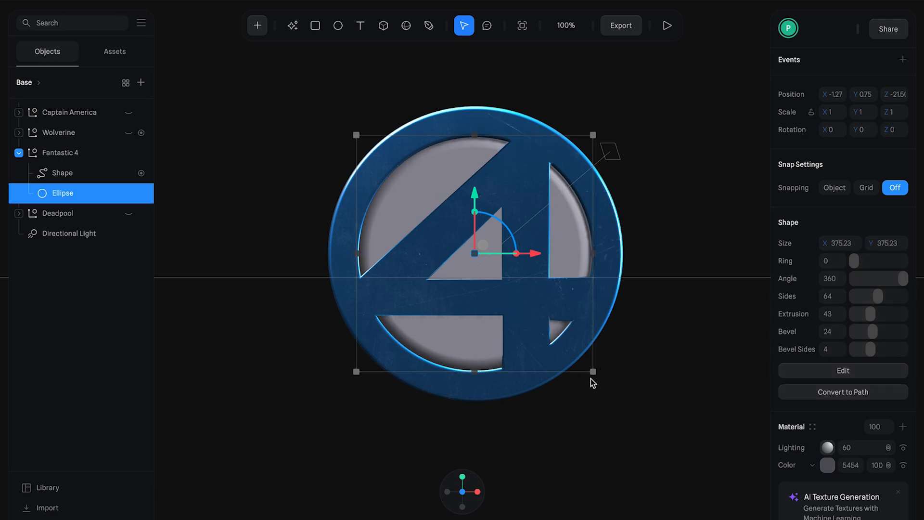
Step: Enlarge the backing ellipse to about 412 × 412 and inspect the emblem from an angle
{"action": "left_click_drag", "start_coordinate": [595, 373], "coordinate": [604, 373]}
{"action": "left_click", "coordinate": [711, 217]}
{"action": "left_click_drag", "start_coordinate": [711, 217], "coordinate": [669, 251], "text": "alt"}
{"action": "right_click", "coordinate": [692, 279]}
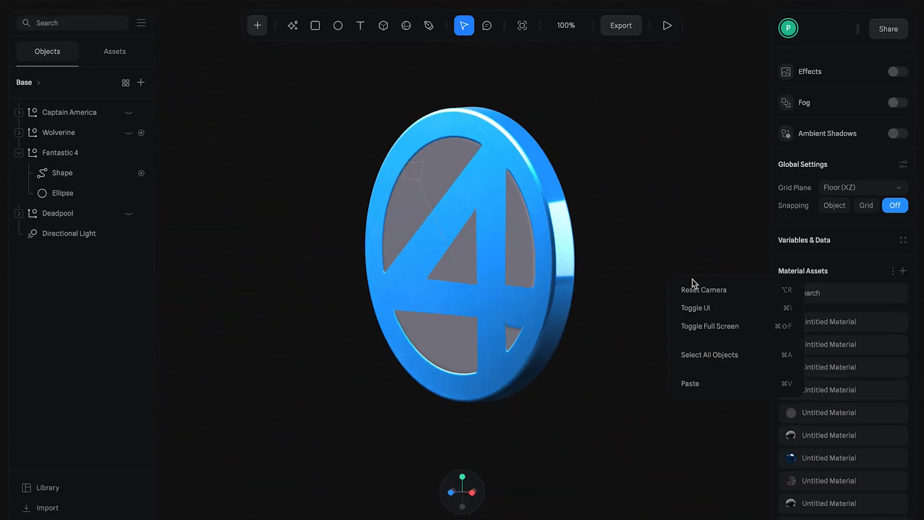
{"action": "left_click", "coordinate": [694, 285]}
Step: Replace the ellipse's color layer with a Matcap layer placed beneath the lighting layer
{"action": "left_click", "coordinate": [109, 195]}
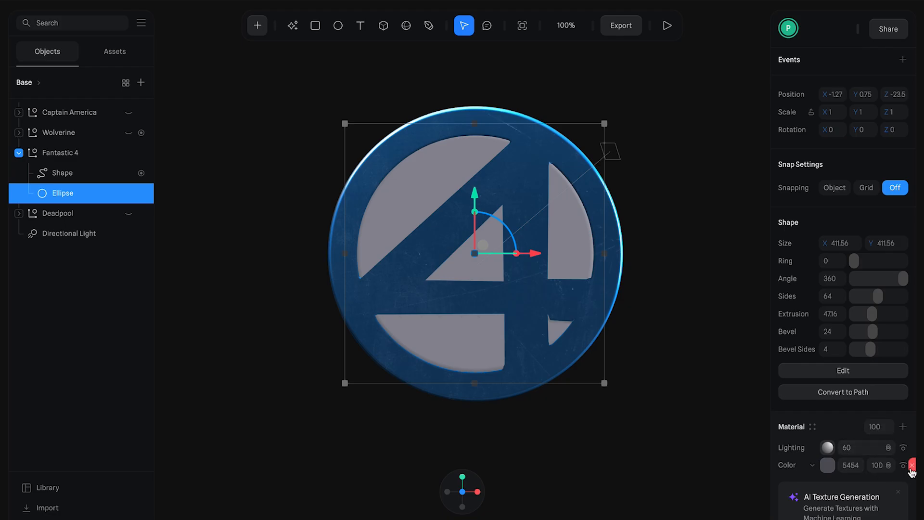
{"action": "left_click", "coordinate": [912, 464]}
{"action": "left_click", "coordinate": [814, 430]}
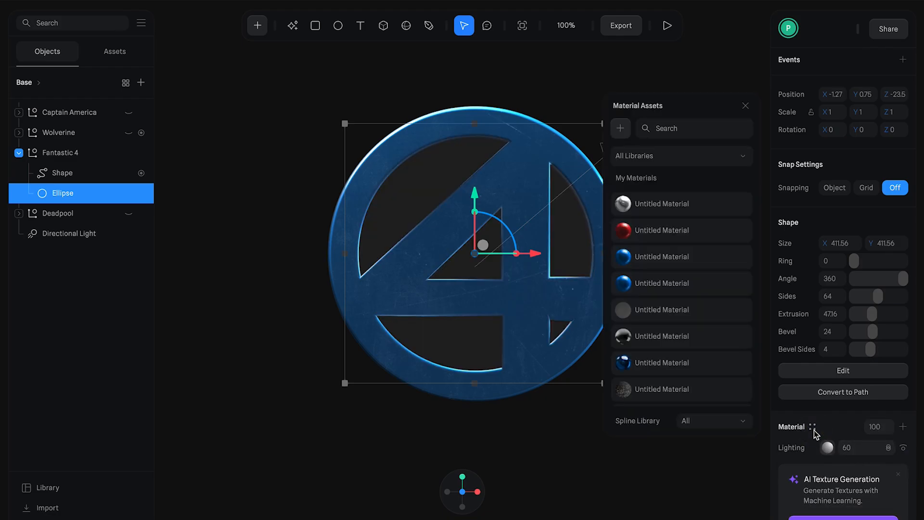
{"action": "left_click", "coordinate": [814, 428]}
{"action": "scroll", "coordinate": [856, 431], "scroll_direction": "down", "scroll_amount": 4}
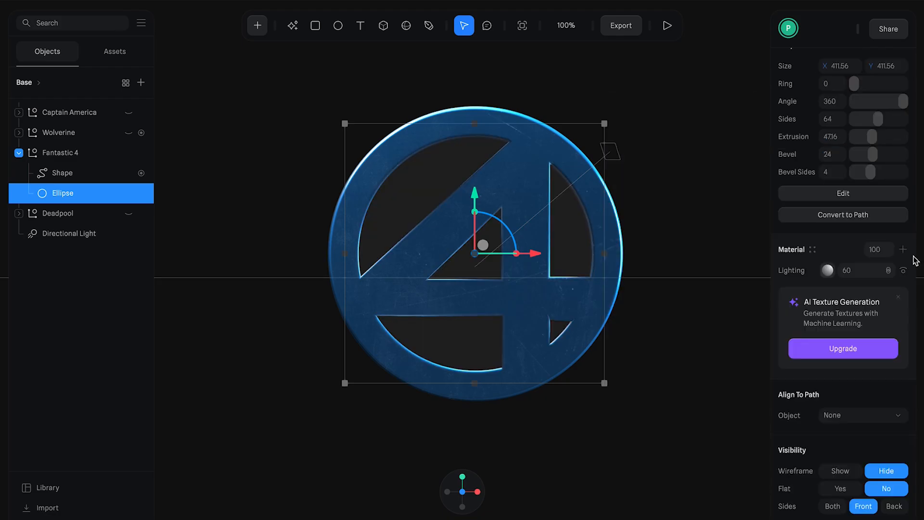
{"action": "left_click", "coordinate": [903, 250]}
{"action": "left_click", "coordinate": [814, 270]}
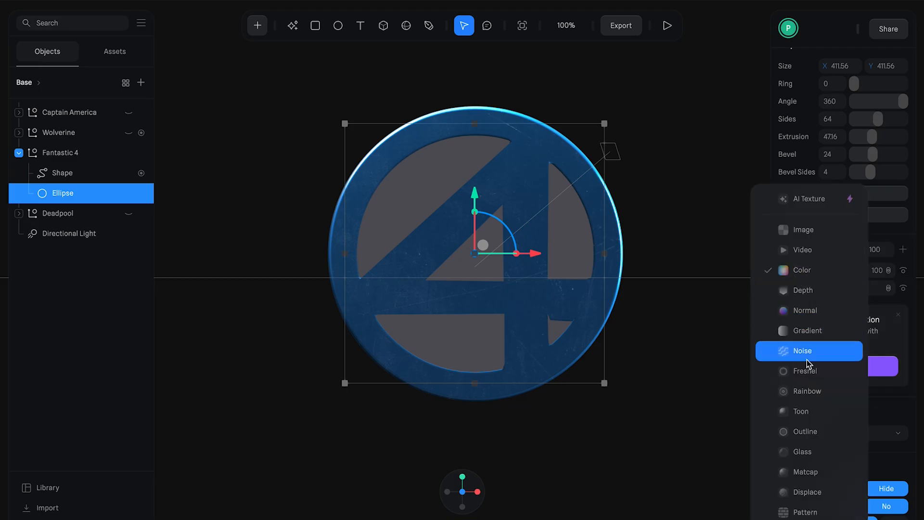
{"action": "left_click", "coordinate": [806, 450]}
{"action": "left_click_drag", "start_coordinate": [802, 273], "coordinate": [800, 289]}
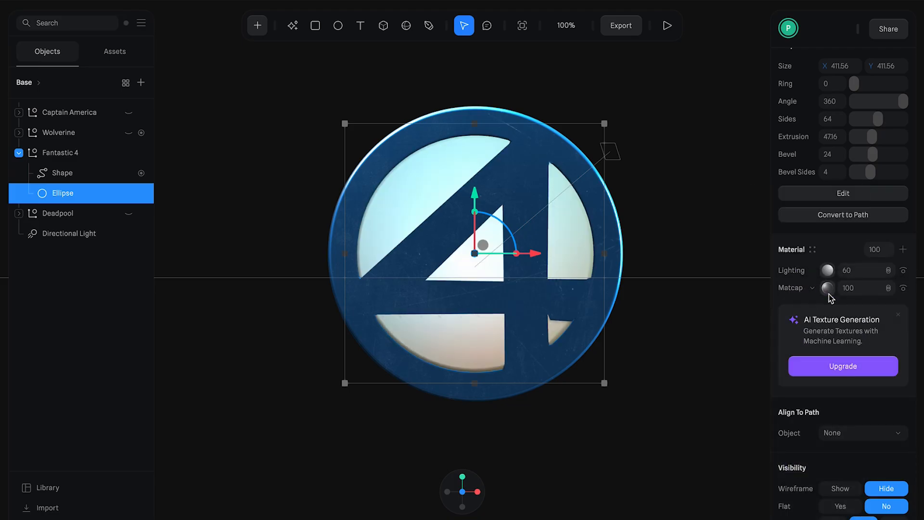
Step: Assign the glossy gray sphere image from the Spline Library to the ellipse's matcap layer
{"action": "left_click", "coordinate": [828, 288]}
{"action": "scroll", "coordinate": [860, 379], "scroll_direction": "down", "scroll_amount": 2}
{"action": "left_click", "coordinate": [711, 400]}
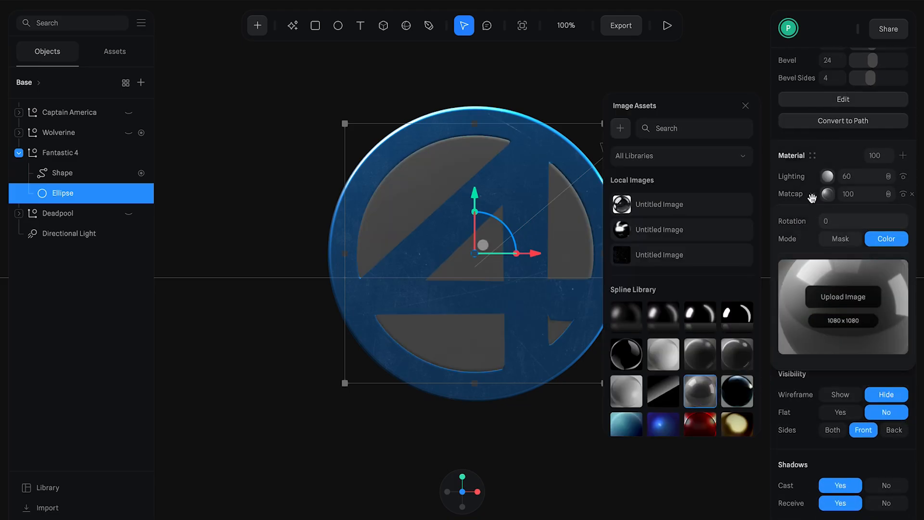
{"action": "left_click", "coordinate": [786, 192]}
{"action": "left_click", "coordinate": [812, 194]}
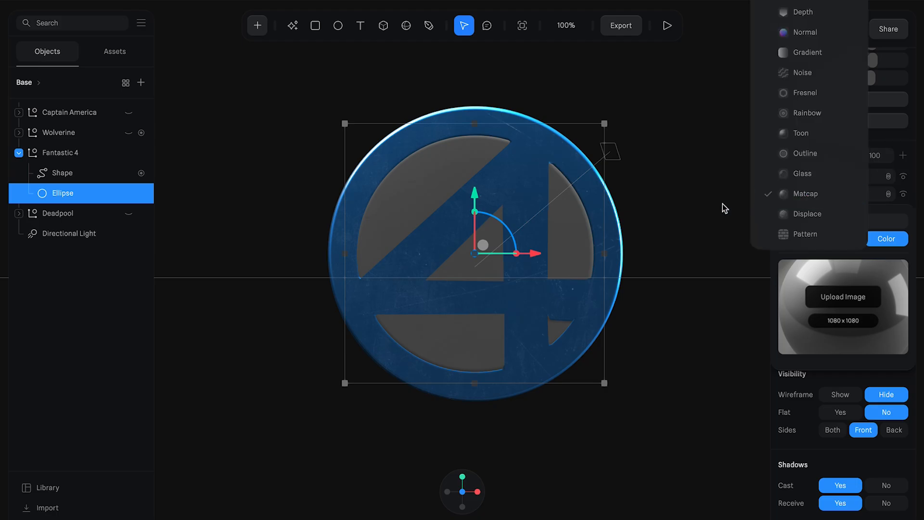
{"action": "left_click", "coordinate": [722, 207]}
{"action": "left_click", "coordinate": [99, 191]}
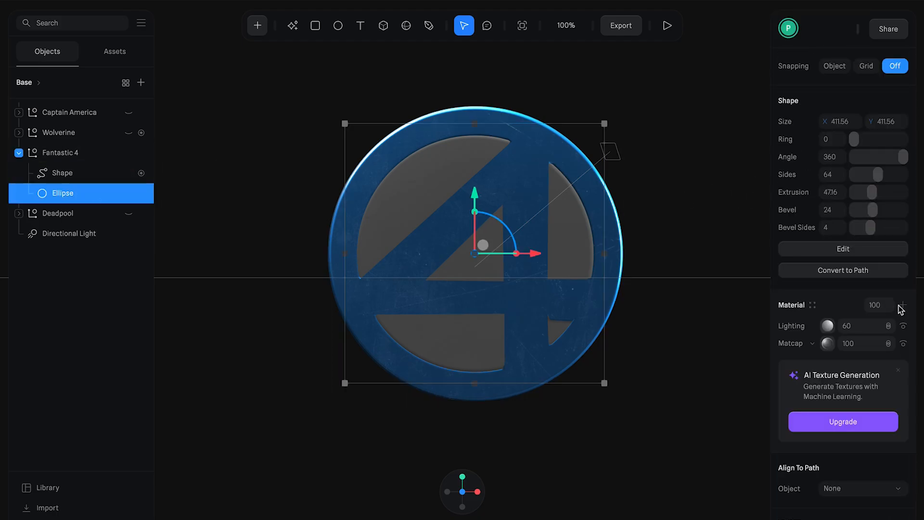
Step: Add a white color layer to the ellipse's material between the lighting and matcap layers
{"action": "left_click", "coordinate": [903, 305]}
{"action": "left_click", "coordinate": [827, 325]}
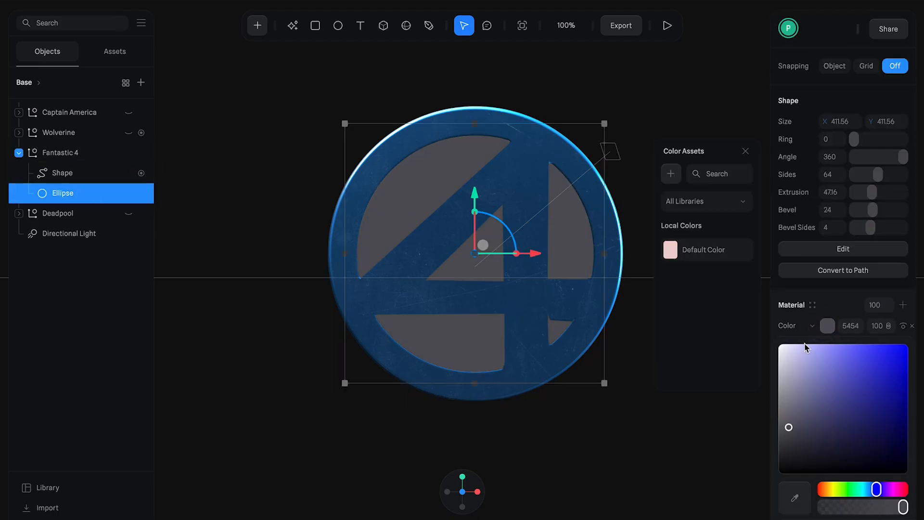
{"action": "left_click", "coordinate": [828, 326]}
{"action": "left_click_drag", "start_coordinate": [795, 339], "coordinate": [796, 345]}
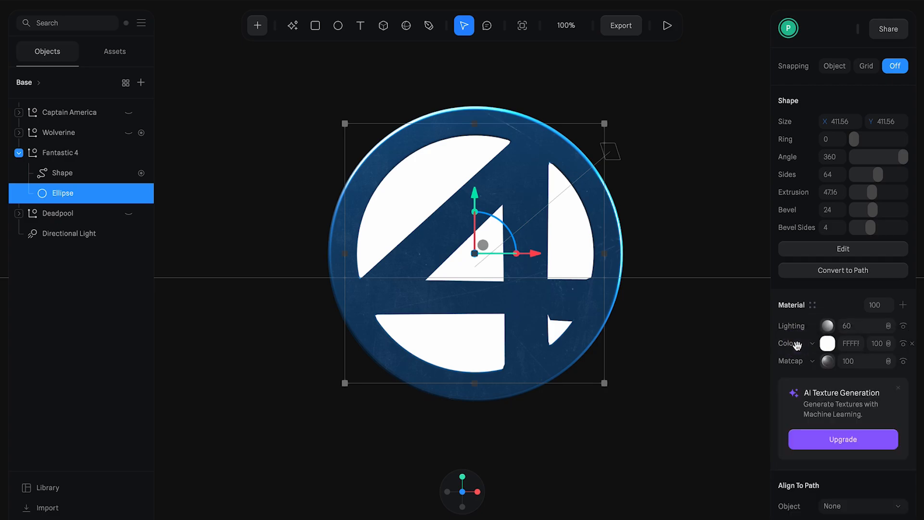
Step: Duplicate the white color layer and set the lower copy's blend mode to Overlay
{"action": "right_click", "coordinate": [796, 345]}
{"action": "left_click", "coordinate": [836, 396]}
{"action": "left_click", "coordinate": [887, 364]}
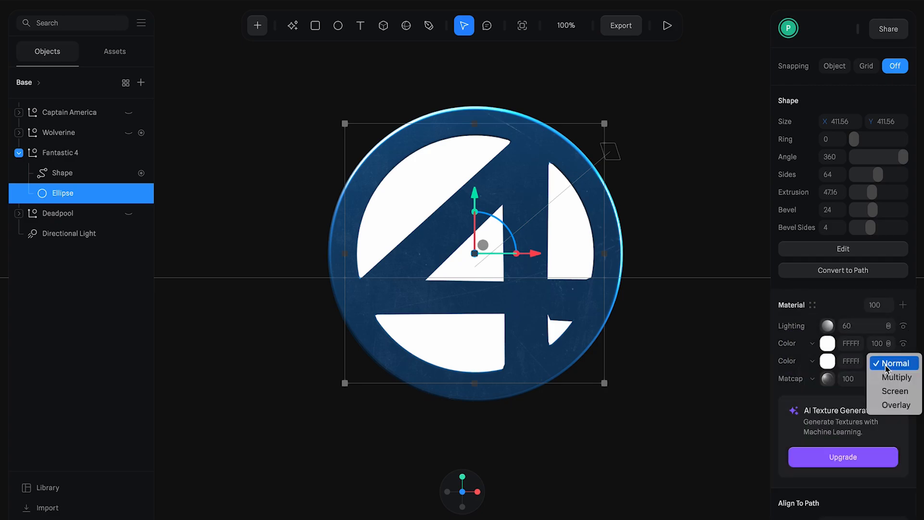
{"action": "left_click", "coordinate": [905, 405]}
Step: Set the upper white color layer's blend mode to Overlay and its opacity to 80
{"action": "left_click", "coordinate": [884, 346]}
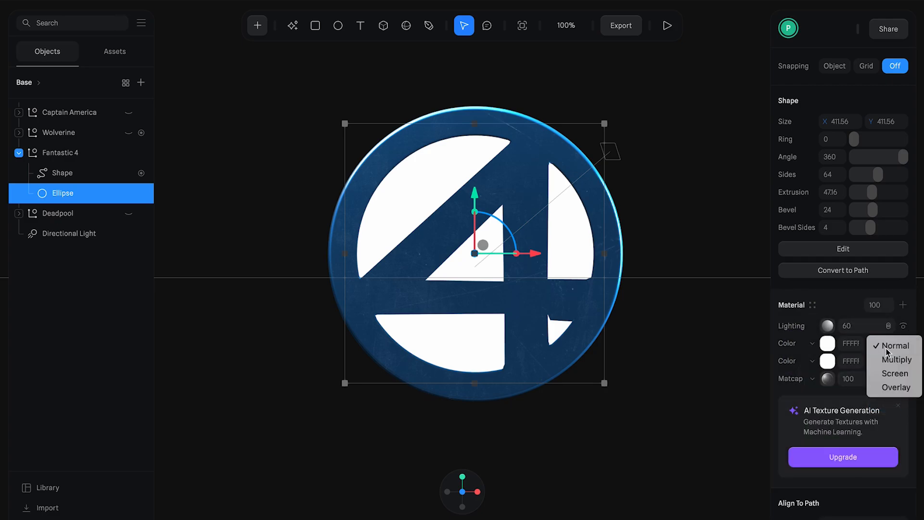
{"action": "left_click", "coordinate": [896, 384]}
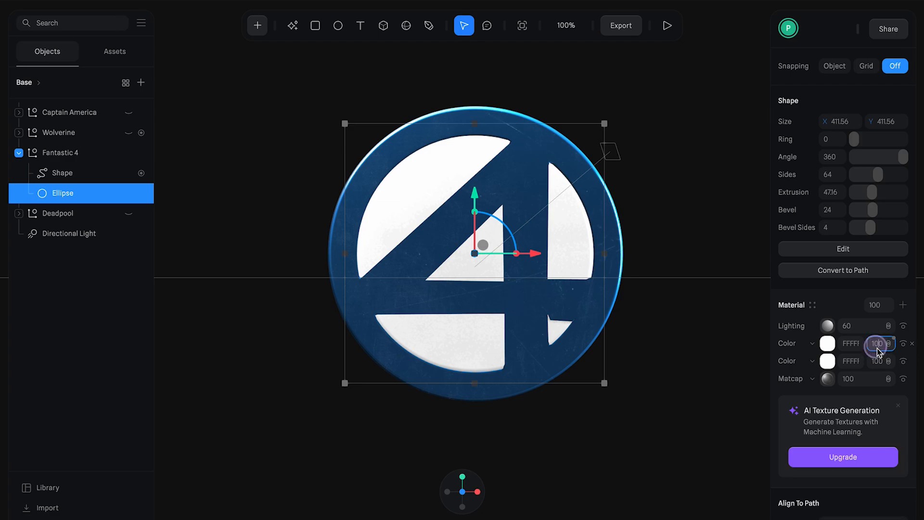
{"action": "type", "text": "80"}
{"action": "key", "text": "Return"}
Step: Add an image layer with the black scratched texture directly beneath the ellipse's lighting layer
{"action": "left_click", "coordinate": [903, 305]}
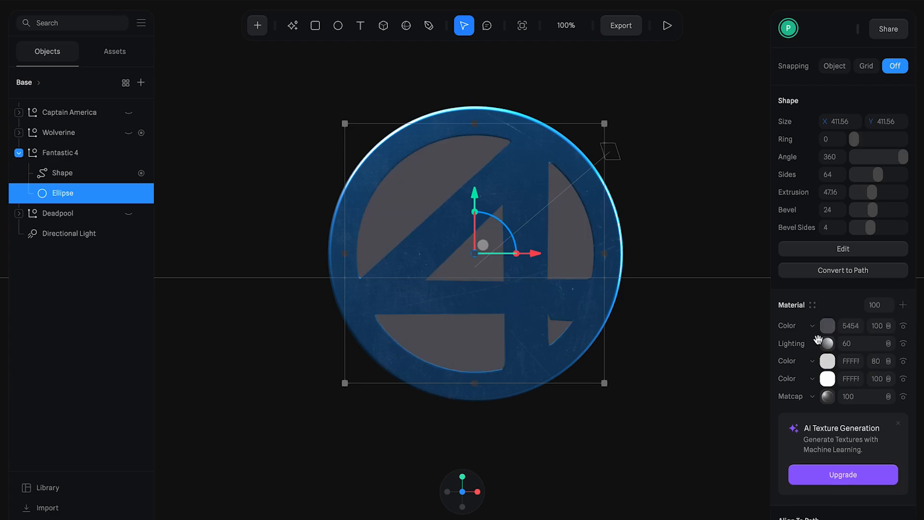
{"action": "left_click_drag", "start_coordinate": [793, 326], "coordinate": [800, 345]}
{"action": "left_click", "coordinate": [804, 343]}
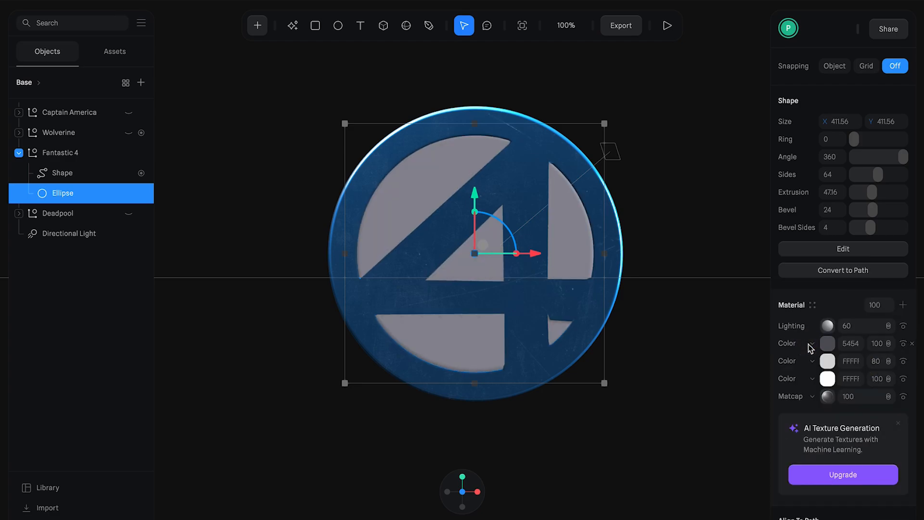
{"action": "left_click", "coordinate": [808, 345]}
{"action": "left_click", "coordinate": [811, 302]}
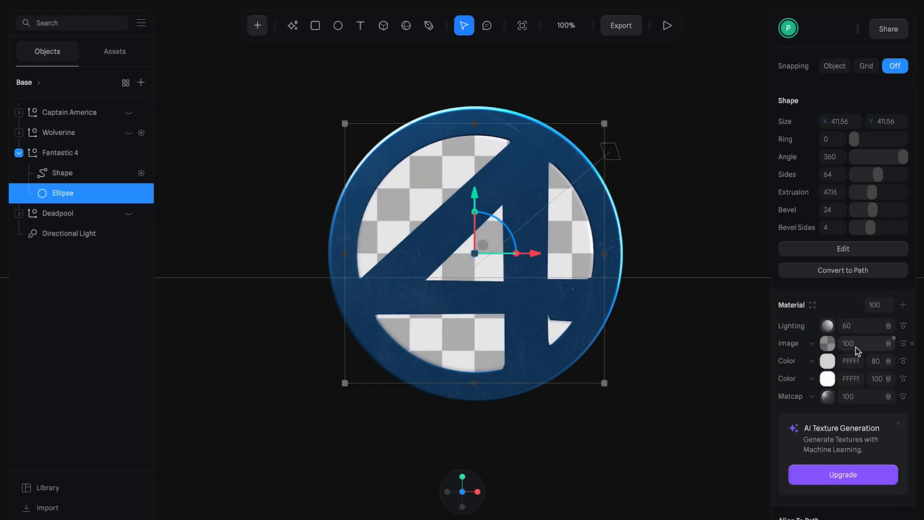
{"action": "left_click", "coordinate": [829, 349]}
{"action": "scroll", "coordinate": [813, 369], "scroll_direction": "down", "scroll_amount": 3}
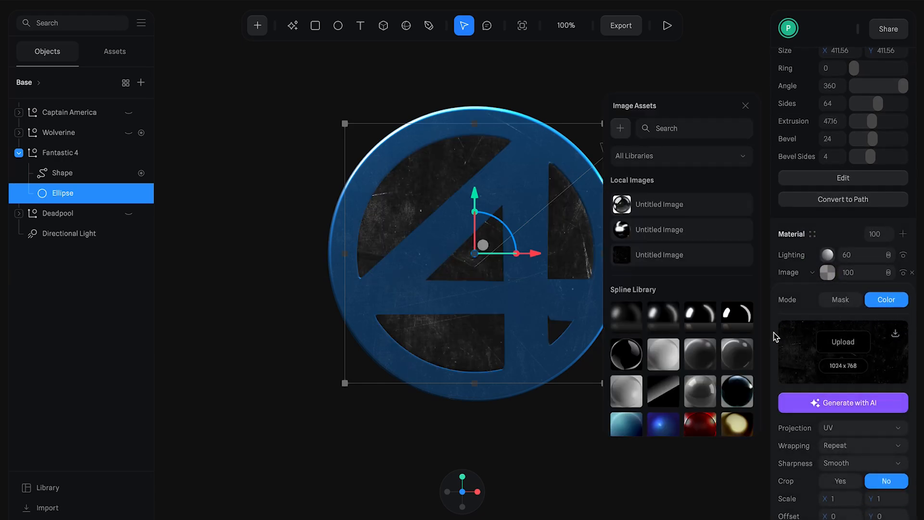
{"action": "left_click", "coordinate": [827, 272]}
Step: Set the scratched image layer's blend mode to Screen and the ellipse's lighting layer opacity to 100
{"action": "left_click", "coordinate": [888, 272]}
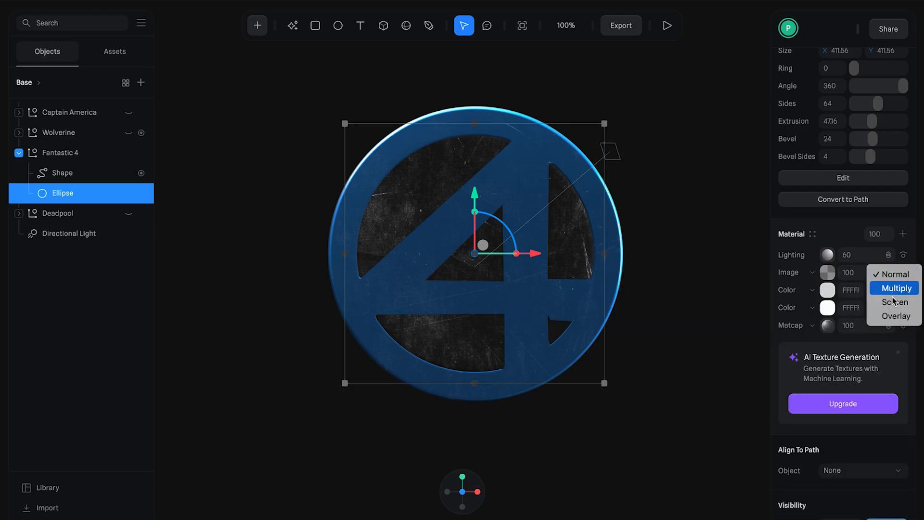
{"action": "left_click", "coordinate": [893, 302]}
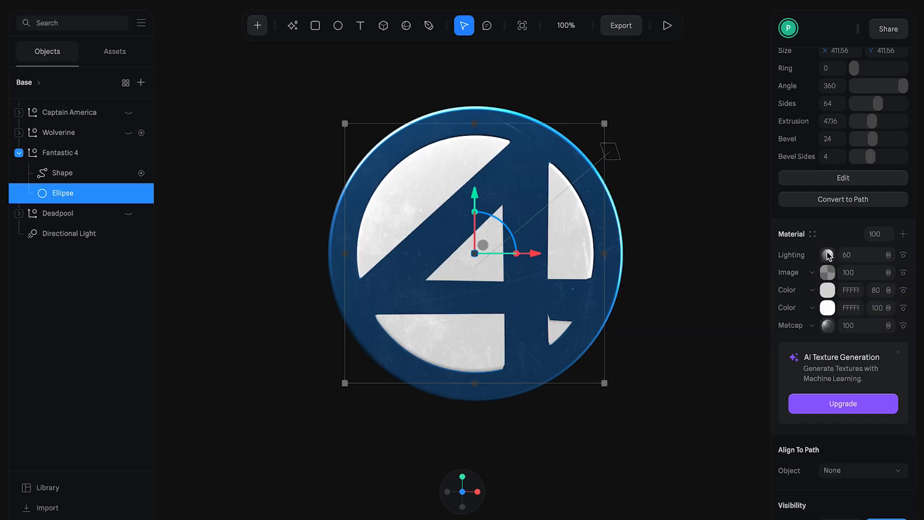
{"action": "left_click", "coordinate": [847, 254]}
{"action": "type", "text": "100"}
{"action": "key", "text": "Return"}
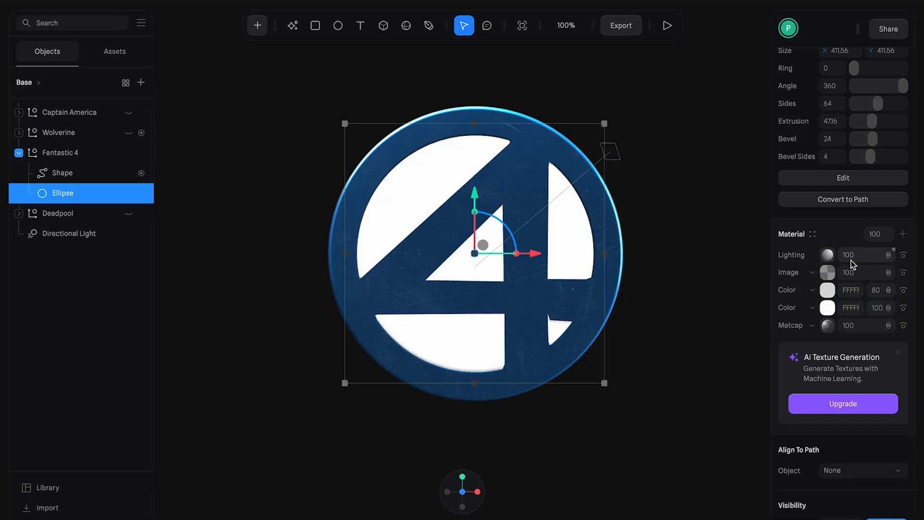
Step: Set the ellipse's lighting to Physical with the scratched image as rough map, roughness 1, metalness 0 and reflectivity 0
{"action": "left_click", "coordinate": [827, 255]}
{"action": "left_click", "coordinate": [841, 282]}
{"action": "left_click", "coordinate": [845, 298]}
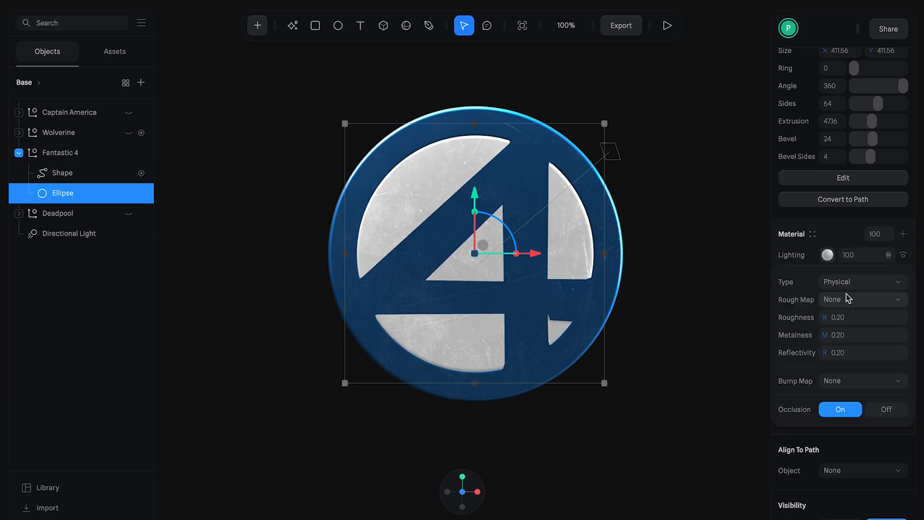
{"action": "left_click", "coordinate": [847, 298]}
{"action": "left_click", "coordinate": [859, 318]}
{"action": "left_click", "coordinate": [857, 318]}
{"action": "type", "text": "0"}
{"action": "left_click", "coordinate": [860, 353]}
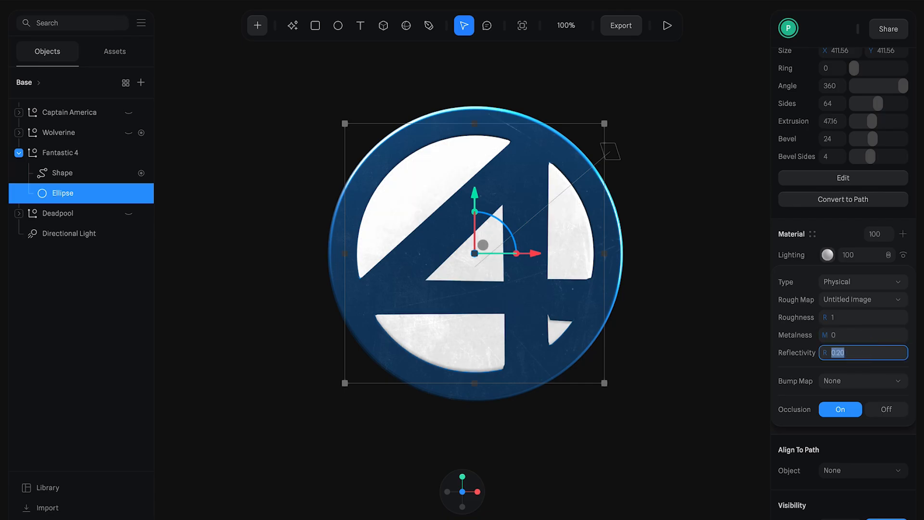
{"action": "type", "text": "0"}
Step: Assign the scratched image as the ellipse lighting's bump map with an intensity of 0.10
{"action": "left_click", "coordinate": [837, 381]}
{"action": "left_click", "coordinate": [844, 399]}
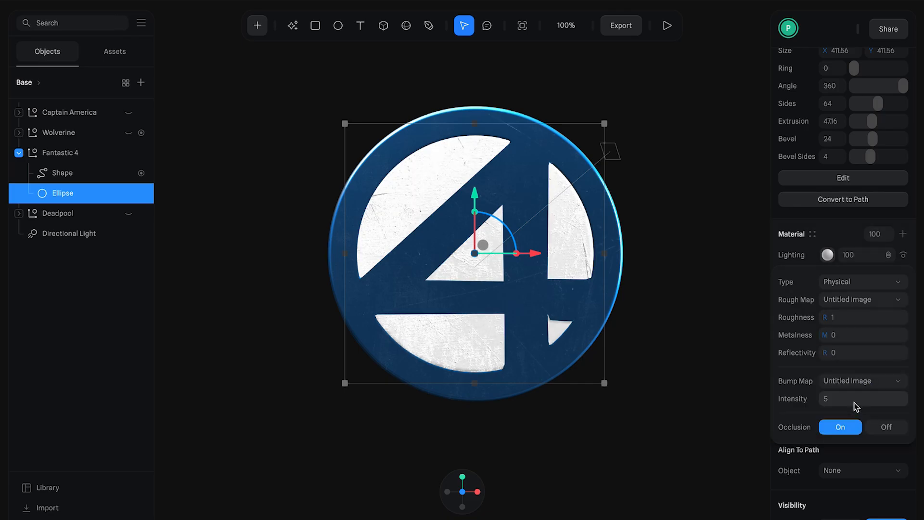
{"action": "left_click", "coordinate": [855, 399]}
{"action": "type", "text": "0.10"}
{"action": "key", "text": "Return"}
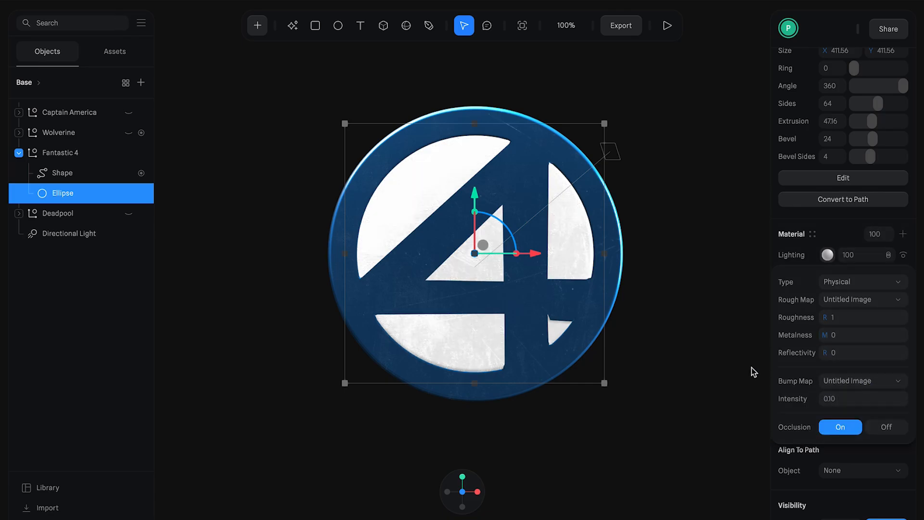
Step: Scale the ellipse down slightly so it sits just inside the Fantastic 4 emblem's outer ring, and deselect it
{"action": "left_click_drag", "start_coordinate": [605, 383], "coordinate": [592, 375]}
{"action": "key", "text": "Return"}
{"action": "key", "text": "Escape"}
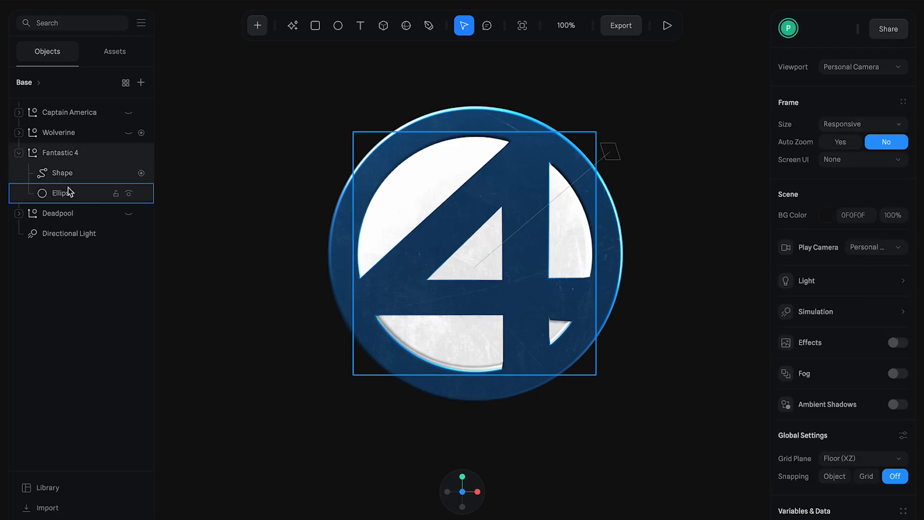
Step: Collapse and hide the Fantastic 4 group, and make the Wolverine group visible
{"action": "left_click", "coordinate": [19, 153]}
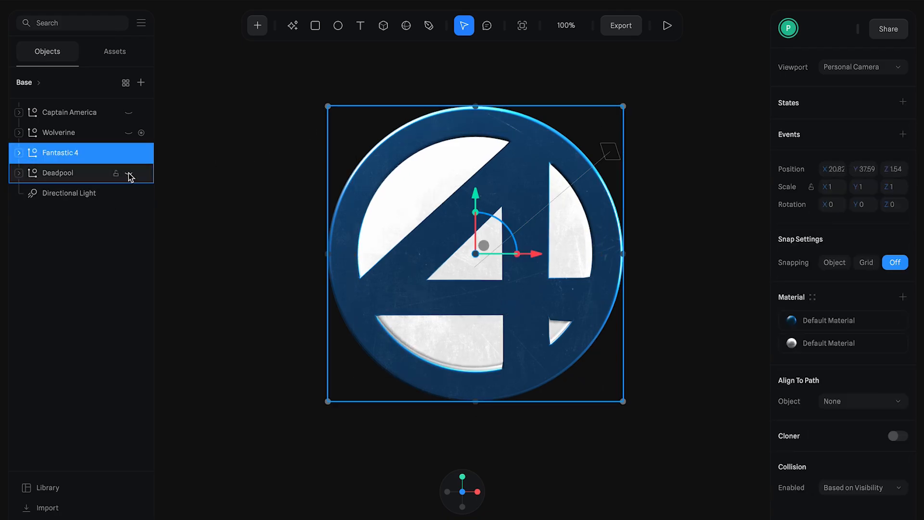
{"action": "left_click", "coordinate": [128, 154]}
{"action": "left_click", "coordinate": [102, 135]}
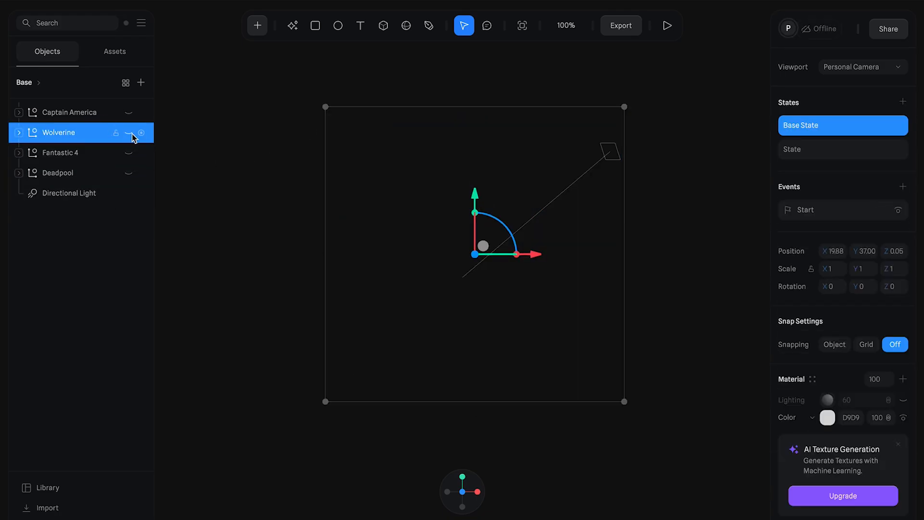
{"action": "left_click", "coordinate": [129, 134]}
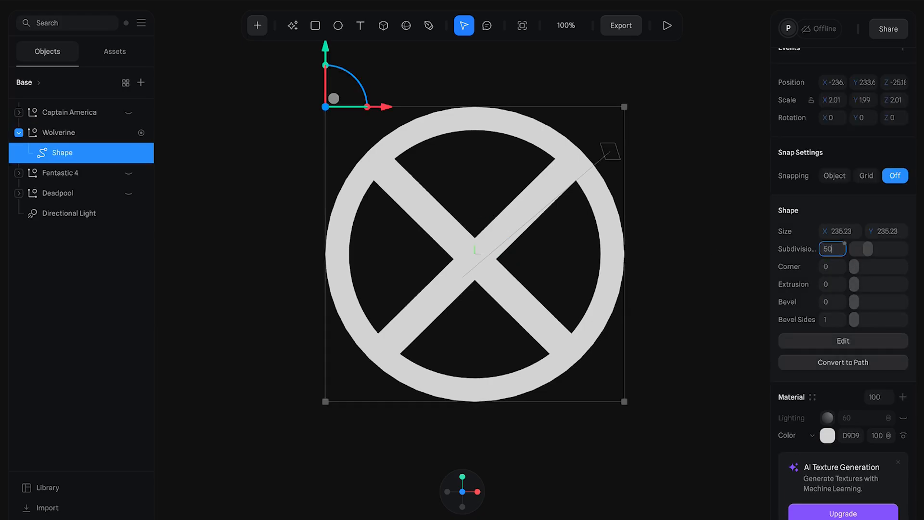
Step: Give the Wolverine shape 50 subdivisions, an extrusion of 25, a bevel of 3 and 4 bevel sides
{"action": "key", "text": "Return"}
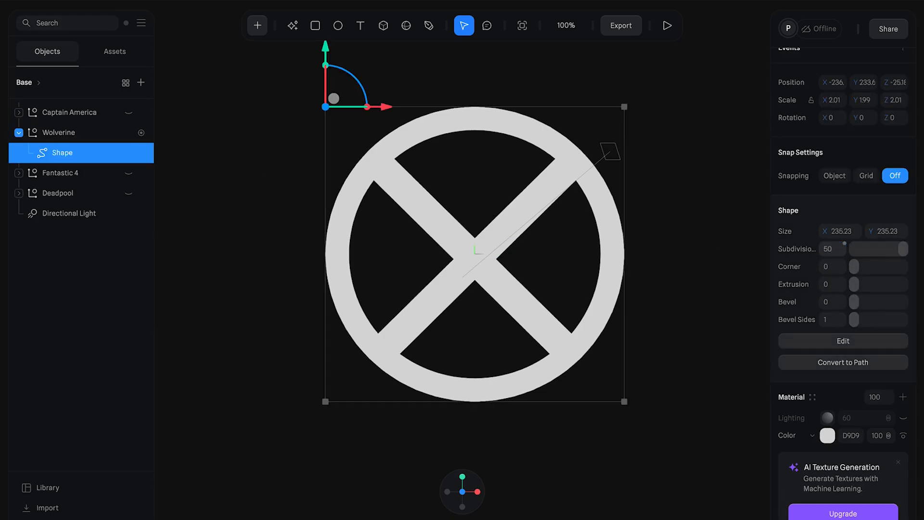
{"action": "left_click", "coordinate": [832, 285]}
{"action": "key", "text": "Return"}
{"action": "left_click", "coordinate": [831, 300]}
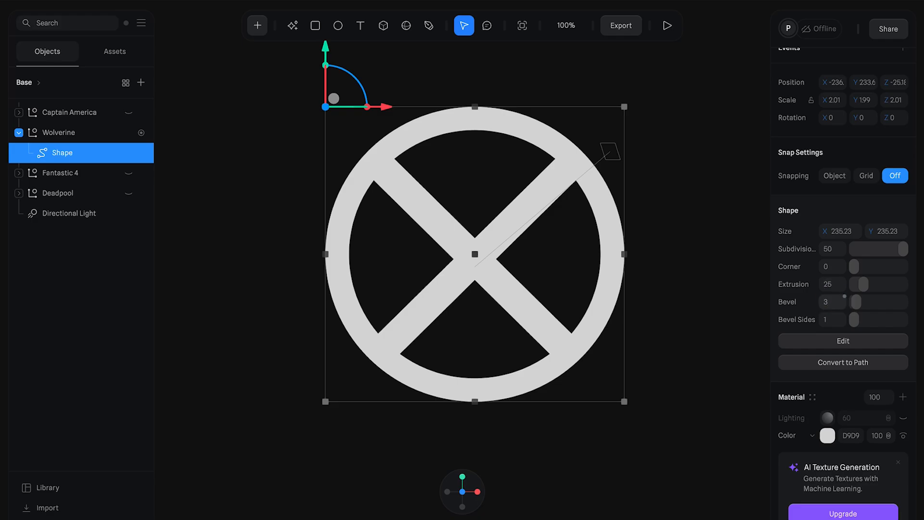
{"action": "left_click", "coordinate": [833, 319]}
{"action": "type", "text": "4"}
{"action": "key", "text": "Return"}
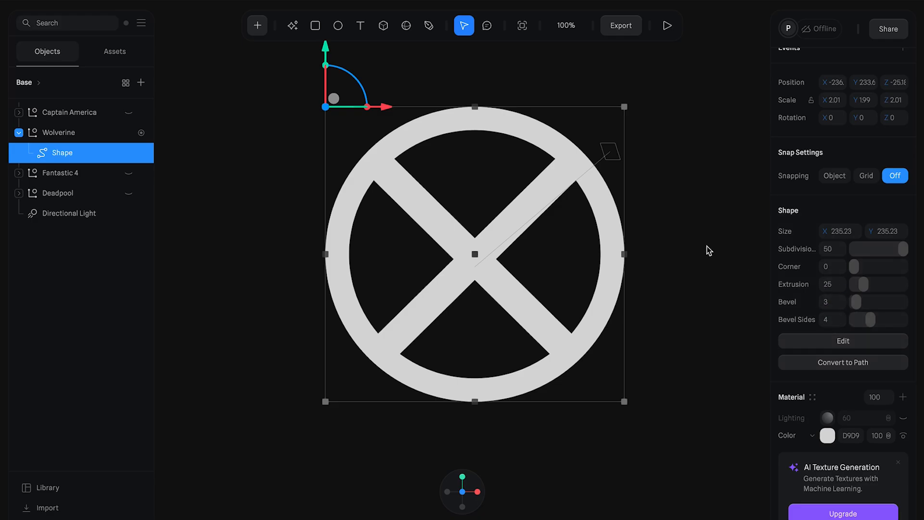
Step: Replace the Wolverine shape's light gray color layer with a Matcap layer placed beneath the lighting layer
{"action": "scroll", "coordinate": [816, 407], "scroll_direction": "down", "scroll_amount": 6}
{"action": "scroll", "coordinate": [854, 202], "scroll_direction": "up", "scroll_amount": 2}
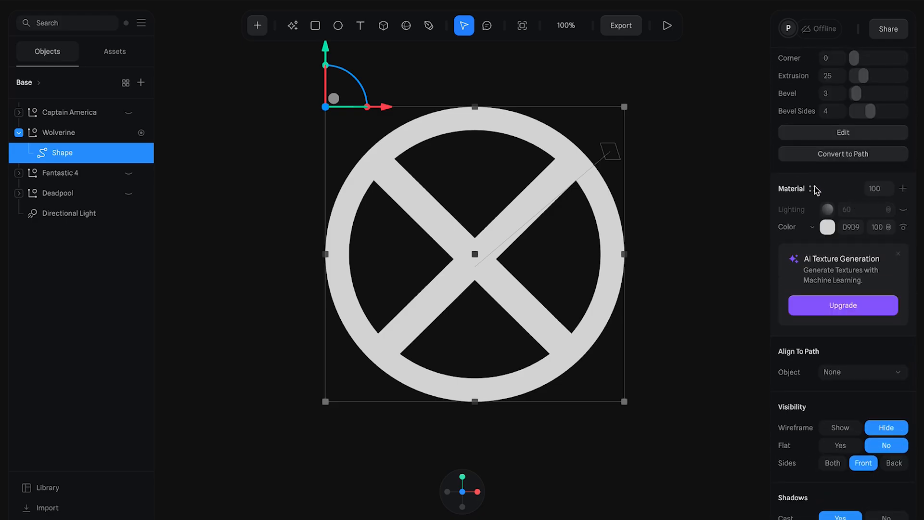
{"action": "left_click", "coordinate": [813, 188]}
{"action": "left_click", "coordinate": [903, 188]}
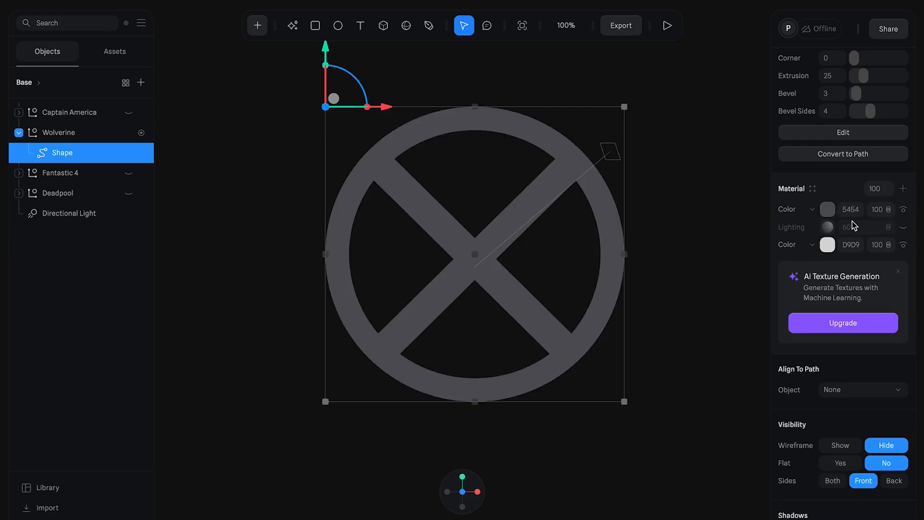
{"action": "left_click", "coordinate": [799, 210]}
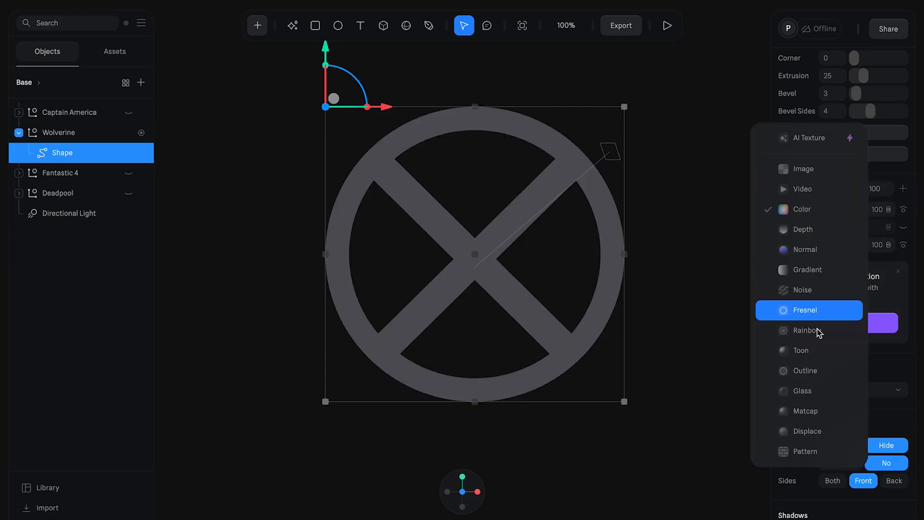
{"action": "left_click", "coordinate": [755, 411]}
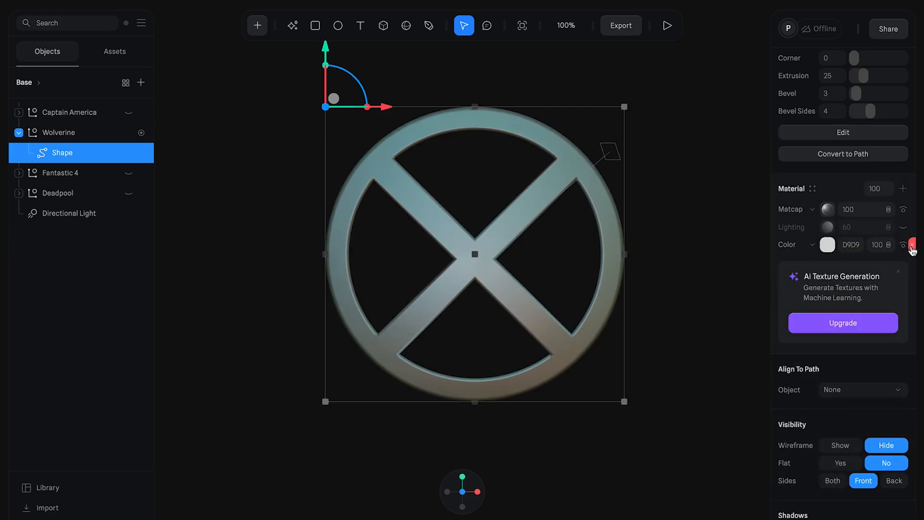
{"action": "left_click", "coordinate": [912, 245]}
{"action": "left_click_drag", "start_coordinate": [799, 211], "coordinate": [799, 230]}
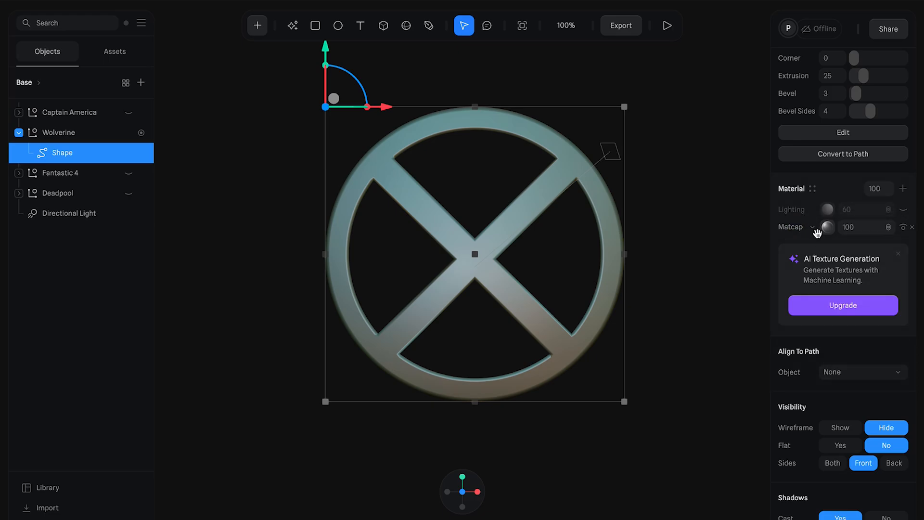
Step: Set the Matcap image to the glossy gray sphere with soft window reflections from the Spline Library
{"action": "left_click", "coordinate": [828, 227]}
{"action": "left_click", "coordinate": [686, 393]}
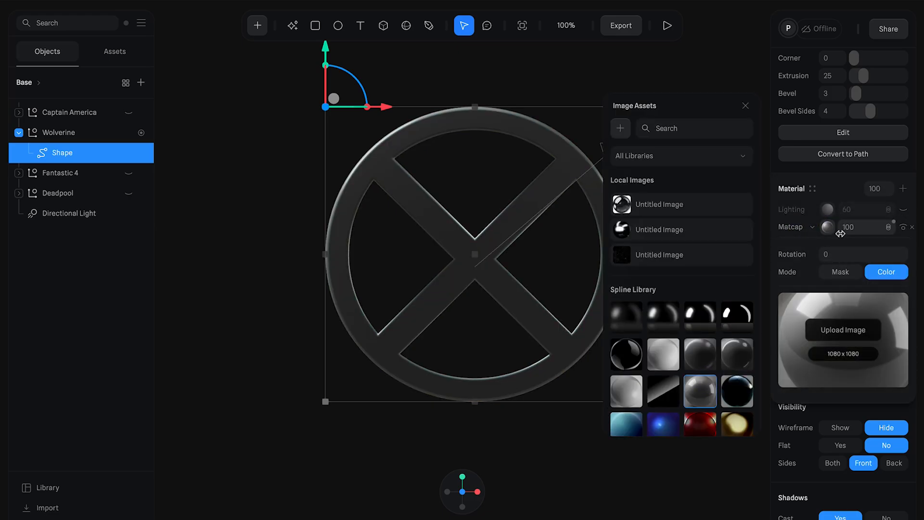
{"action": "left_click", "coordinate": [829, 227]}
Step: Add a color layer between the lighting and Matcap layers and set its color to 191919
{"action": "left_click", "coordinate": [903, 189]}
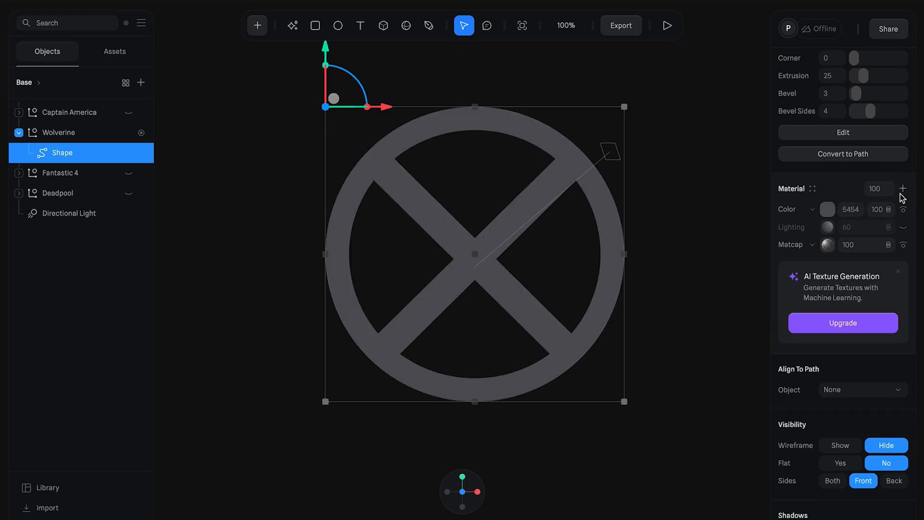
{"action": "left_click_drag", "start_coordinate": [792, 211], "coordinate": [797, 231]}
{"action": "left_click", "coordinate": [849, 227]}
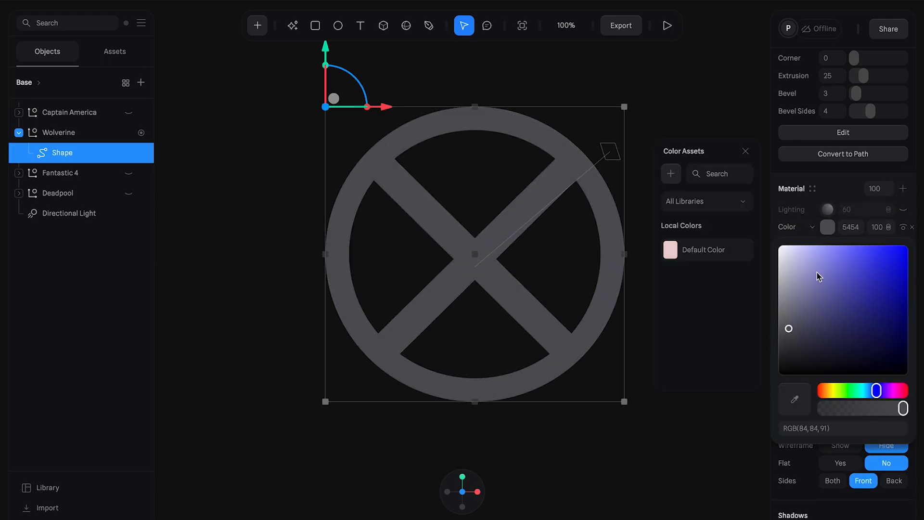
{"action": "type", "text": "191919"}
{"action": "key", "text": "Return"}
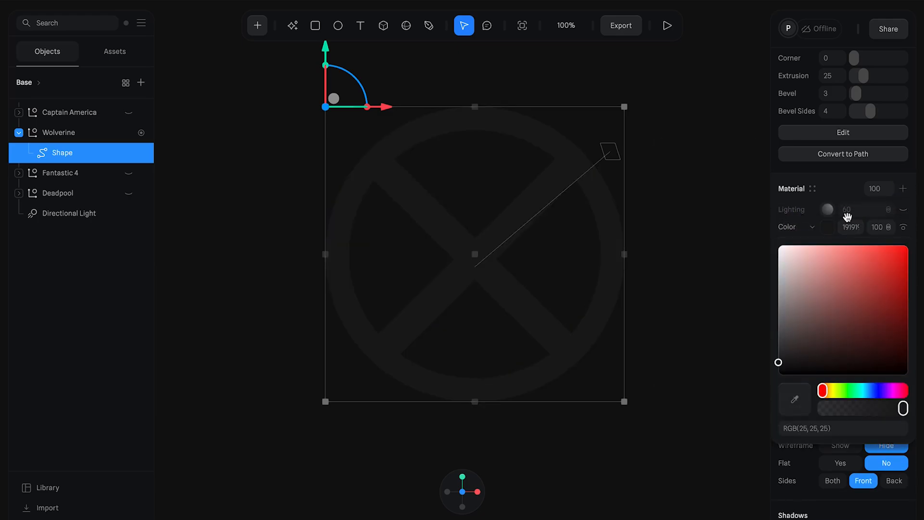
Step: Change the dark color layer's blend mode so the Matcap highlights show through on the emblem's edges
{"action": "left_click", "coordinate": [826, 228]}
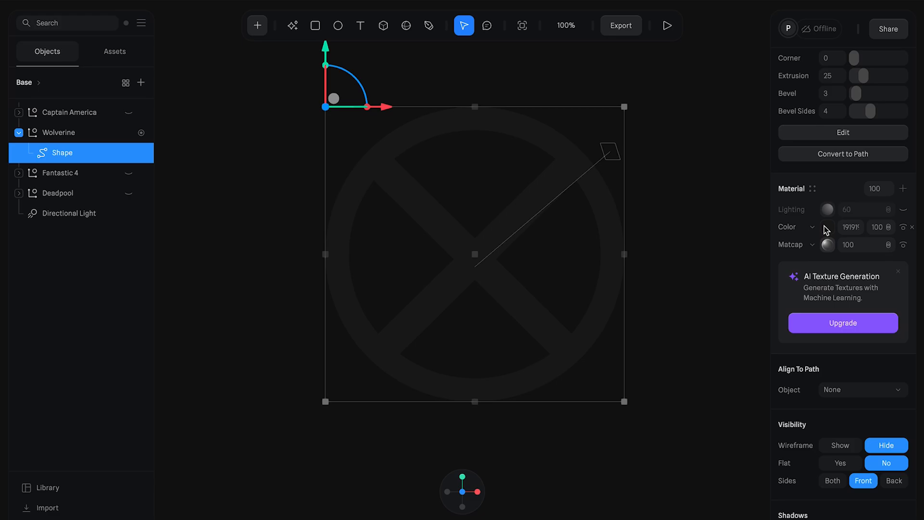
{"action": "left_click", "coordinate": [889, 228]}
{"action": "left_click", "coordinate": [899, 268]}
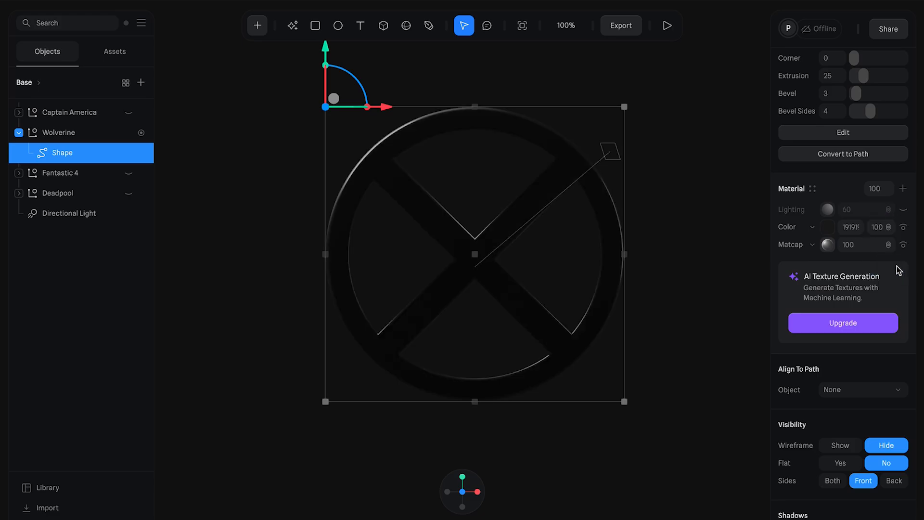
Step: Turn on the Wolverine shape's lighting layer and set its opacity to 100
{"action": "scroll", "coordinate": [799, 409], "scroll_direction": "up", "scroll_amount": 4}
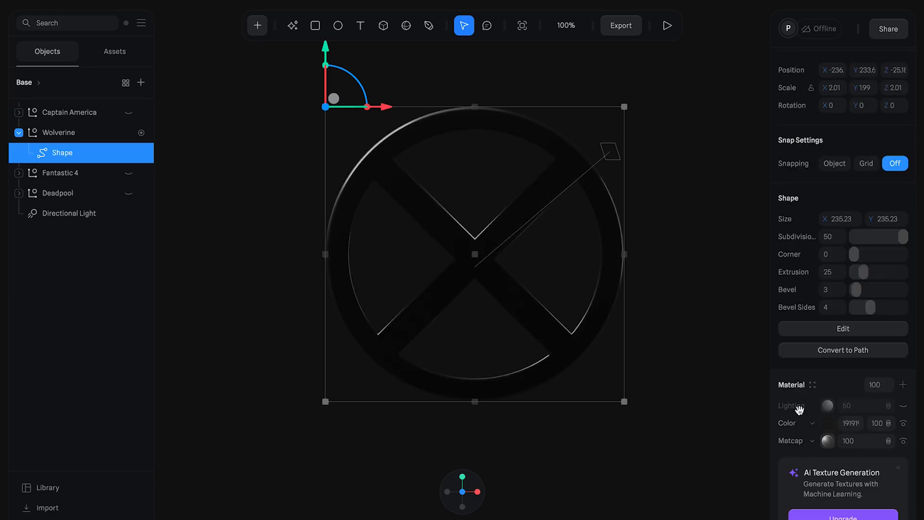
{"action": "left_click", "coordinate": [900, 408]}
{"action": "left_click", "coordinate": [859, 407]}
{"action": "type", "text": "10"}
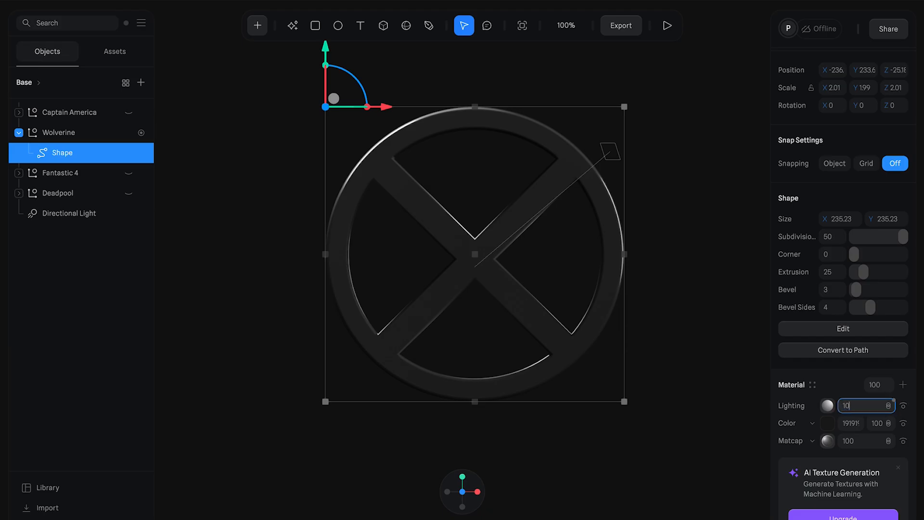
{"action": "type", "text": "0"}
{"action": "key", "text": "Return"}
Step: Set the Wolverine shape's lighting to Physical with roughness 1, metalness 0 and reflectivity 0
{"action": "scroll", "coordinate": [847, 400], "scroll_direction": "down", "scroll_amount": 4}
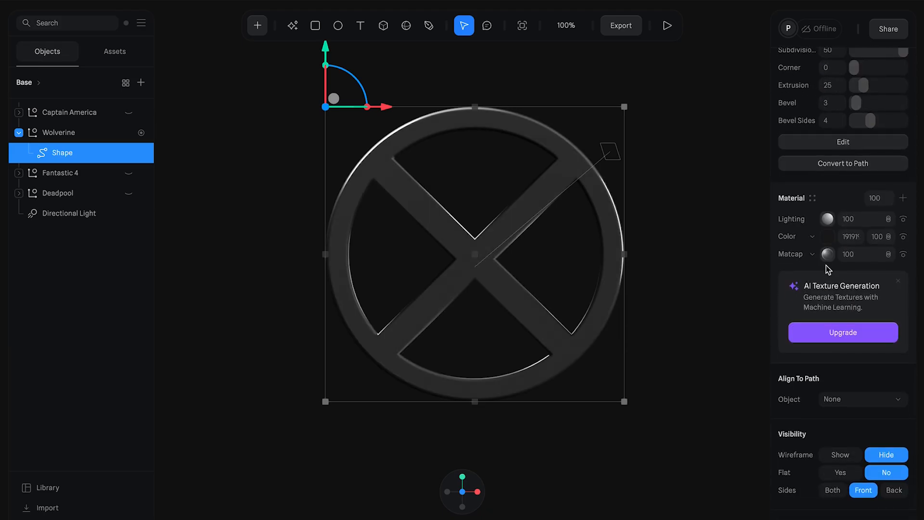
{"action": "left_click", "coordinate": [827, 219]}
{"action": "left_click", "coordinate": [848, 246]}
{"action": "left_click", "coordinate": [857, 262]}
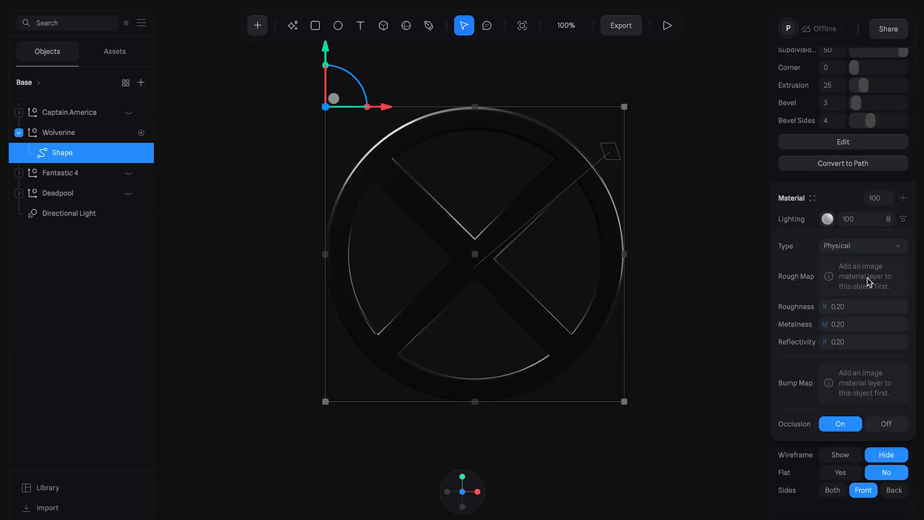
{"action": "left_click", "coordinate": [861, 307]}
{"action": "type", "text": "1"}
{"action": "left_click", "coordinate": [859, 324]}
{"action": "type", "text": "0"}
{"action": "left_click", "coordinate": [860, 341]}
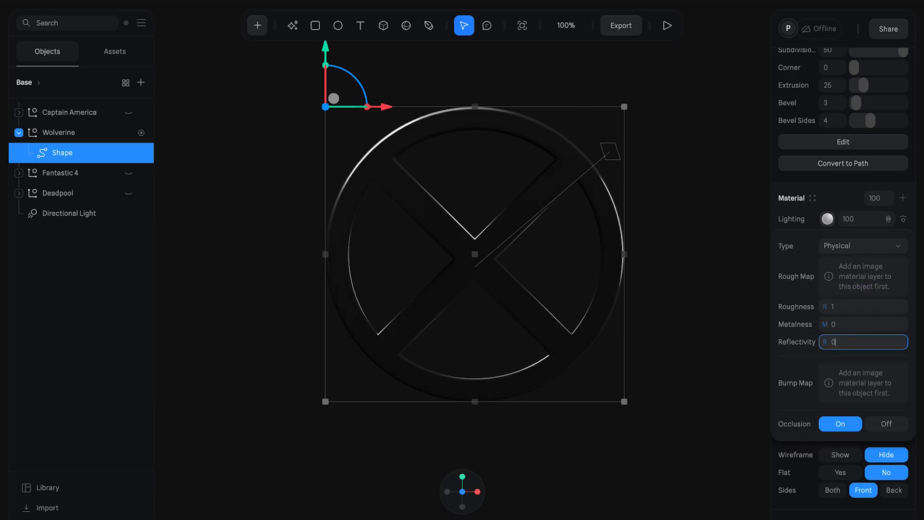
{"action": "type", "text": "0"}
{"action": "left_click", "coordinate": [828, 219]}
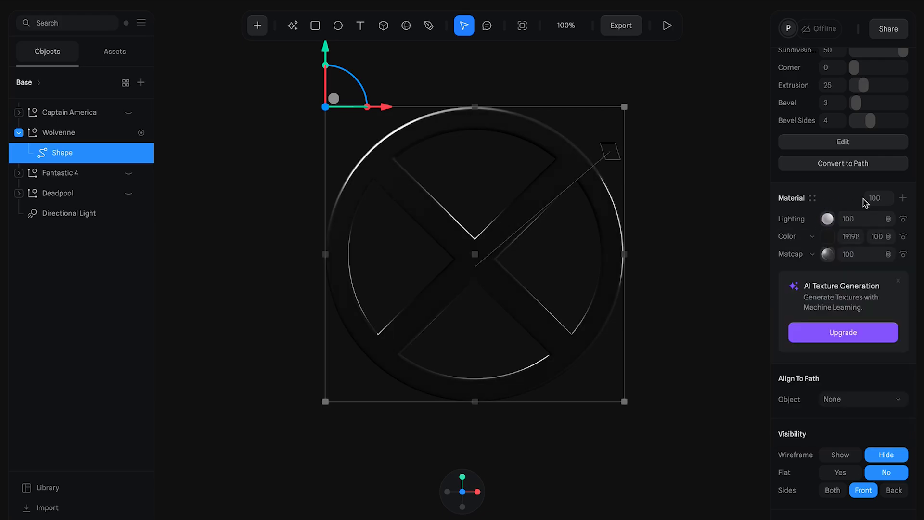
Step: Add an image layer with the black scratched texture directly beneath the Wolverine shape's lighting layer
{"action": "left_click", "coordinate": [901, 196]}
{"action": "left_click", "coordinate": [811, 219]}
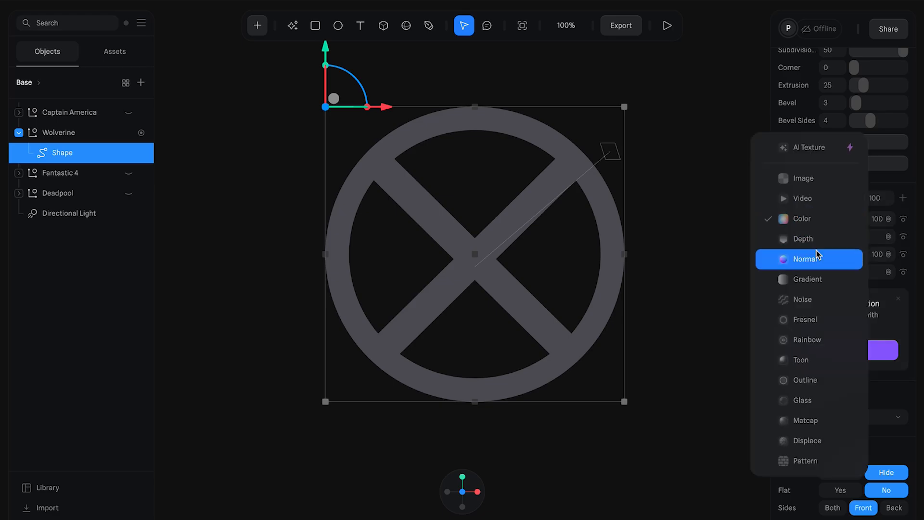
{"action": "left_click", "coordinate": [807, 179]}
{"action": "left_click_drag", "start_coordinate": [799, 219], "coordinate": [800, 236]}
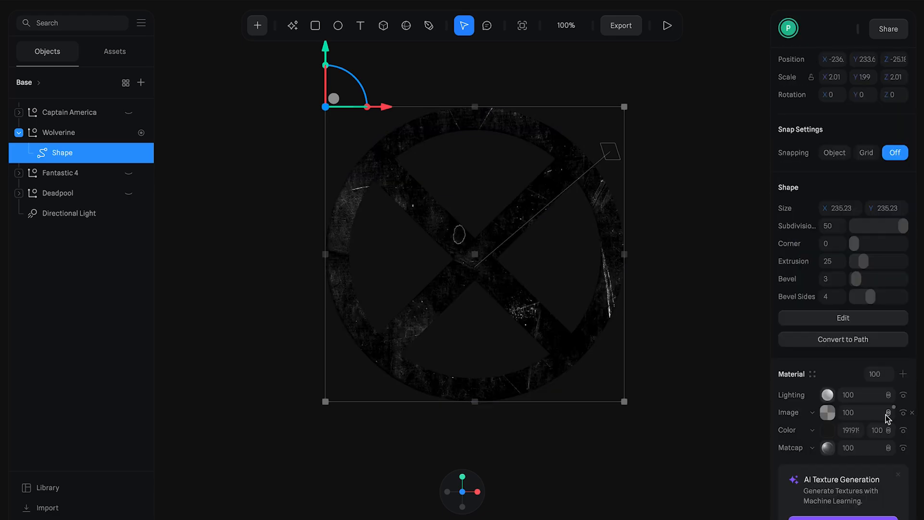
Step: Set the emblem shape's Image layer to Screen blending at 40 opacity
{"action": "left_click", "coordinate": [881, 414]}
{"action": "left_click", "coordinate": [888, 413]}
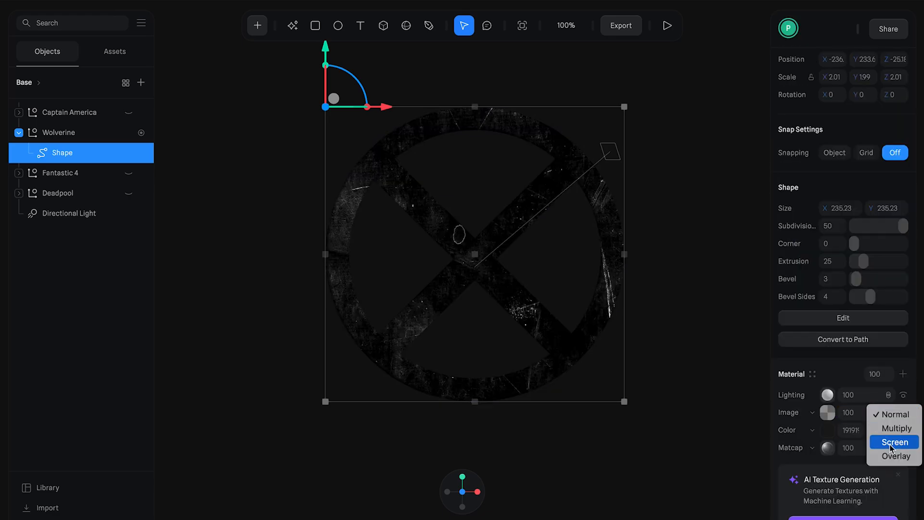
{"action": "left_click", "coordinate": [894, 441]}
{"action": "left_click", "coordinate": [850, 417]}
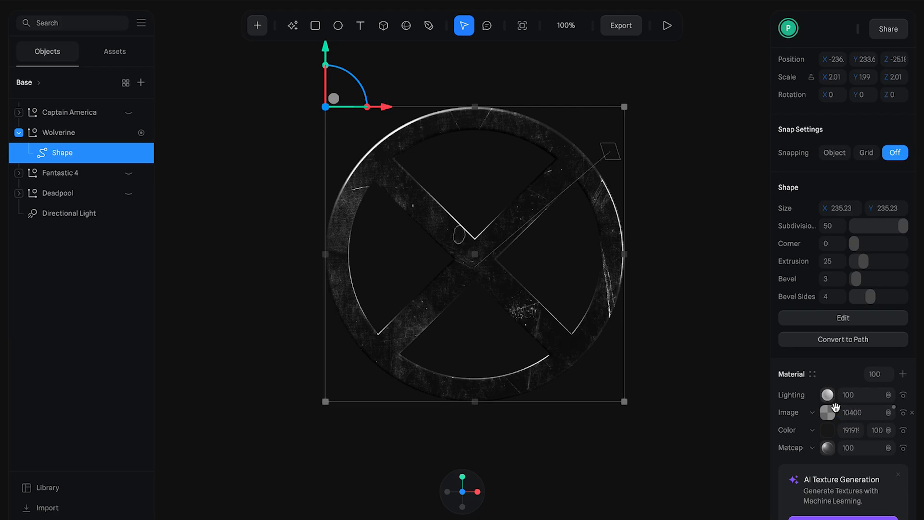
{"action": "double_click", "coordinate": [853, 413]}
{"action": "type", "text": "40"}
{"action": "key", "text": "Return"}
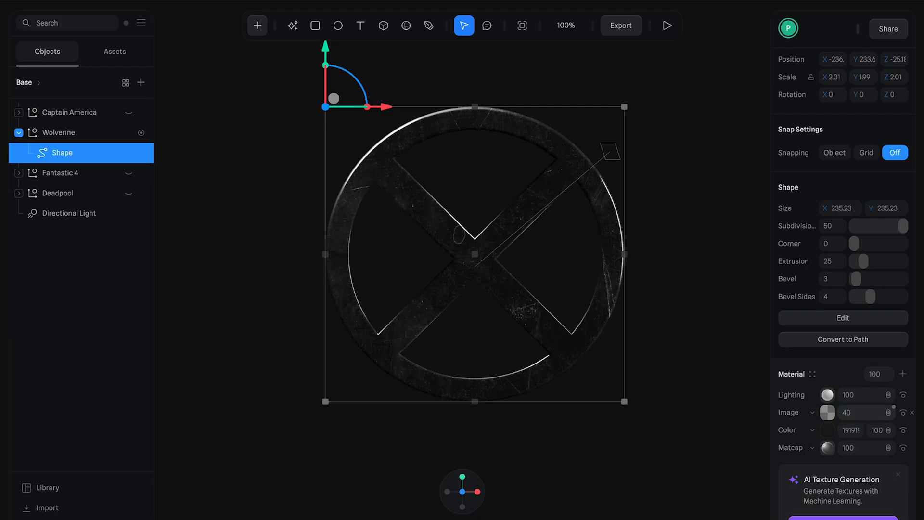
{"action": "left_click", "coordinate": [808, 412]}
{"action": "left_click", "coordinate": [808, 415]}
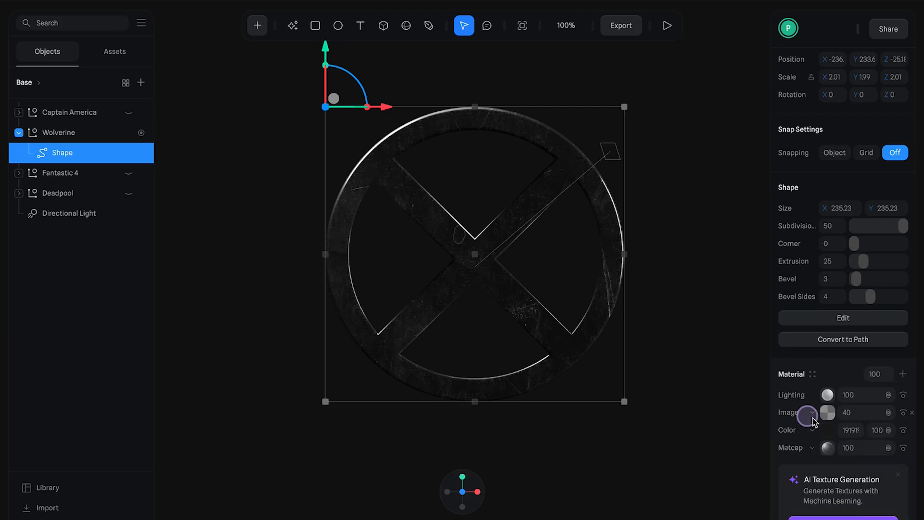
{"action": "left_click", "coordinate": [826, 415]}
{"action": "scroll", "coordinate": [832, 432], "scroll_direction": "down", "scroll_amount": 4}
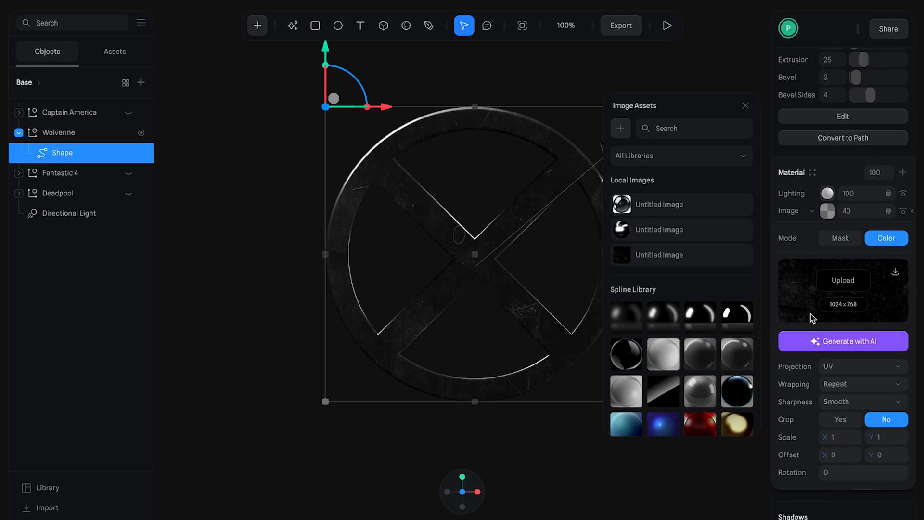
{"action": "left_click", "coordinate": [827, 216]}
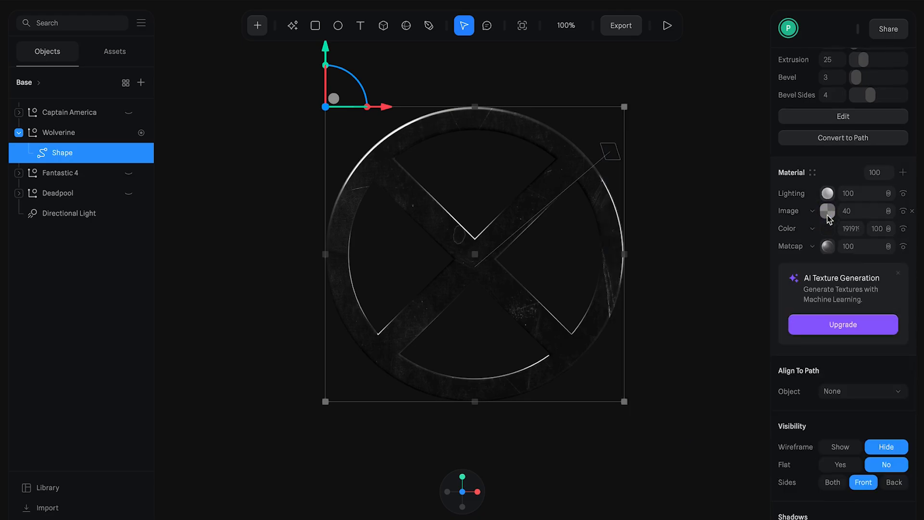
Step: Assign the Untitled Image as both the rough map and the bump map of the emblem's Lighting layer
{"action": "left_click", "coordinate": [835, 195]}
{"action": "left_click", "coordinate": [830, 237]}
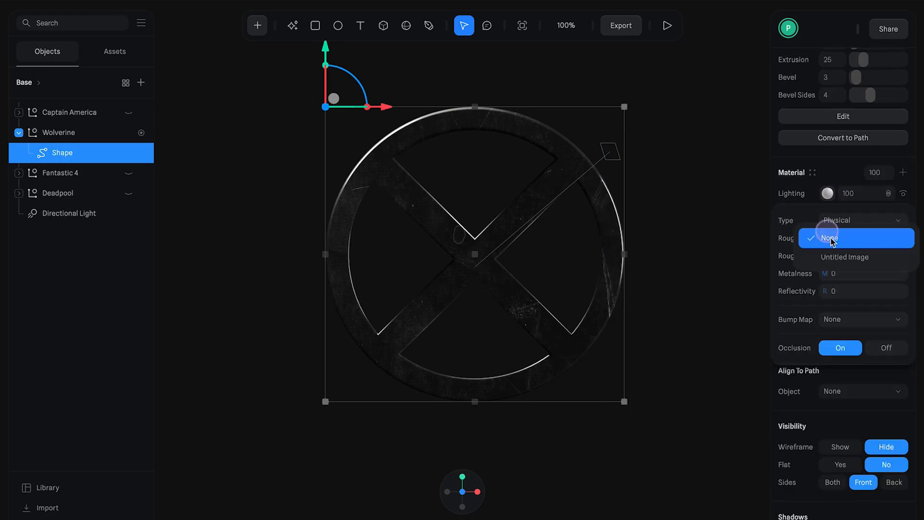
{"action": "left_click", "coordinate": [847, 262]}
{"action": "left_click", "coordinate": [859, 319]}
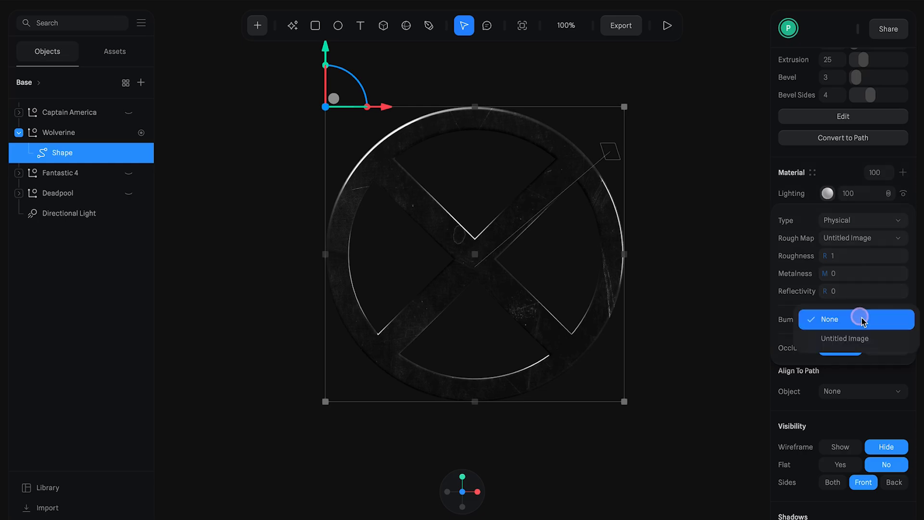
{"action": "left_click", "coordinate": [859, 337]}
{"action": "left_click", "coordinate": [828, 194]}
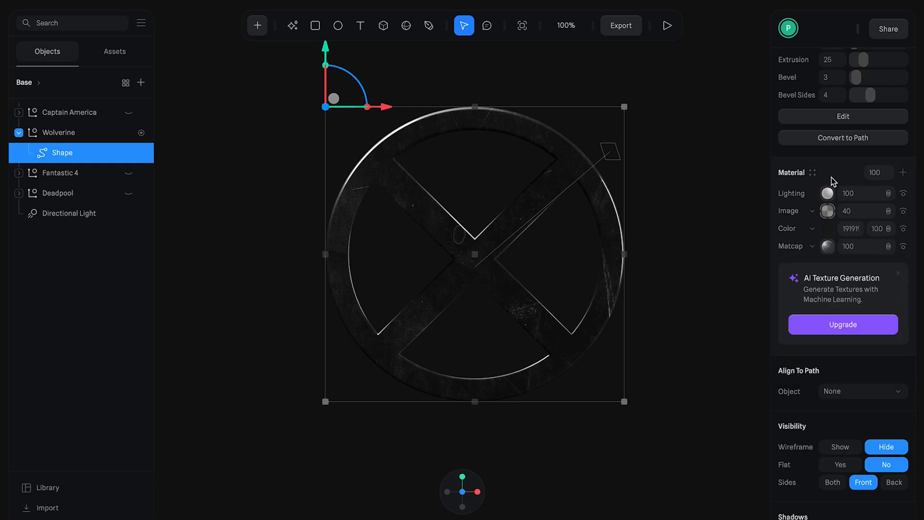
Step: Lower the emblem's Image layer opacity to 30 and deselect the shape
{"action": "left_click", "coordinate": [850, 209]}
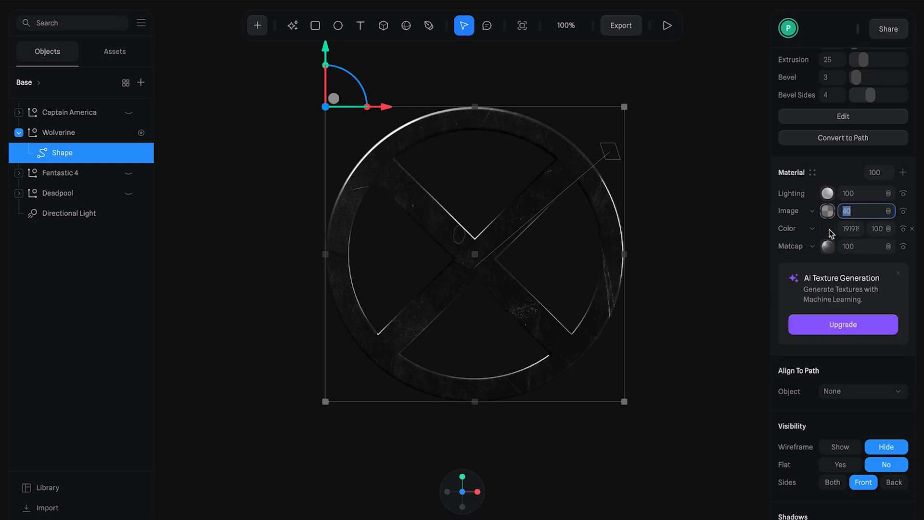
{"action": "type", "text": "30"}
{"action": "key", "text": "Return"}
{"action": "left_click", "coordinate": [729, 188]}
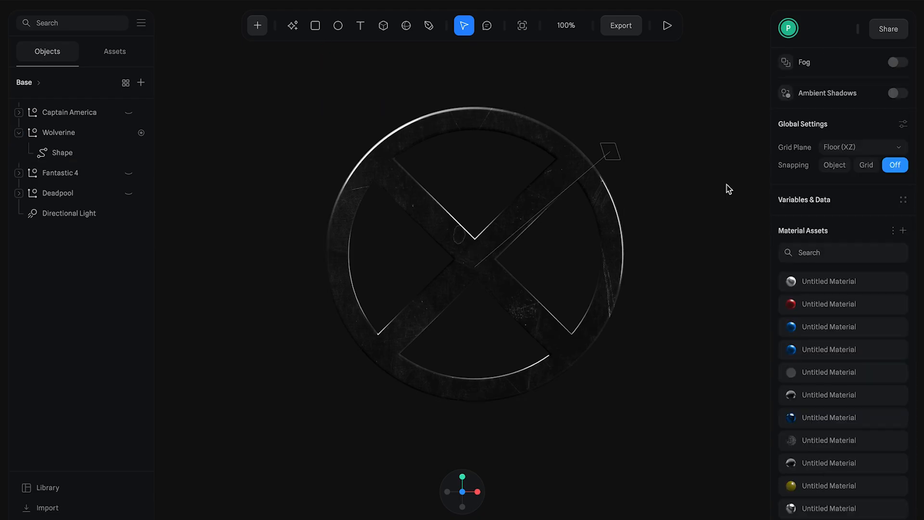
Step: Draw a circle about 389 units in diameter over the inner opening of the X emblem
{"action": "left_click", "coordinate": [338, 25]}
{"action": "left_click_drag", "start_coordinate": [330, 117], "coordinate": [593, 350], "text": "shift"}
{"action": "left_click_drag", "start_coordinate": [556, 272], "coordinate": [566, 271]}
{"action": "left_click_drag", "start_coordinate": [604, 243], "coordinate": [596, 238], "text": "alt+shift"}
{"action": "left_click_drag", "start_coordinate": [475, 191], "coordinate": [475, 194]}
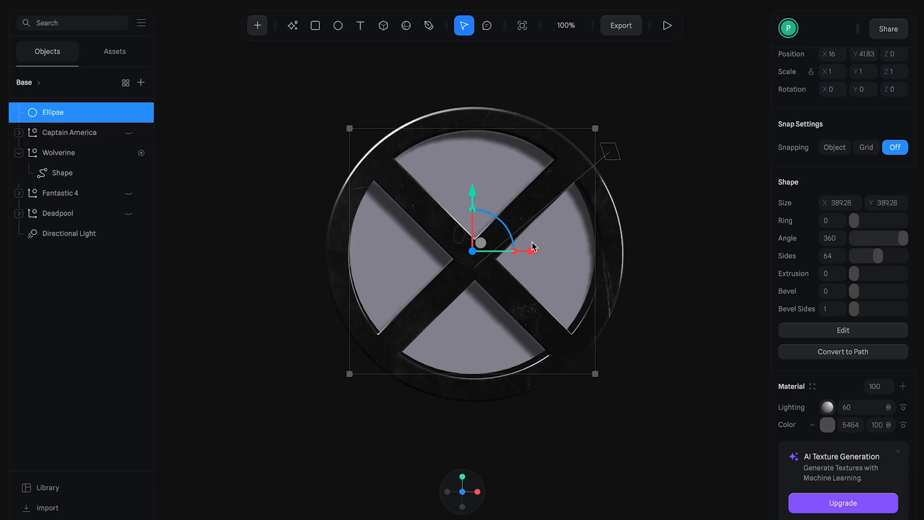
Step: Centre the circle on the emblem at about 402.5 units in diameter and place it inside the Wolverine group
{"action": "left_click_drag", "start_coordinate": [531, 248], "coordinate": [533, 247]}
{"action": "left_click_drag", "start_coordinate": [476, 187], "coordinate": [477, 189]}
{"action": "left_click_drag", "start_coordinate": [598, 228], "coordinate": [598, 225], "text": "alt+shift"}
{"action": "right_click", "coordinate": [242, 185]}
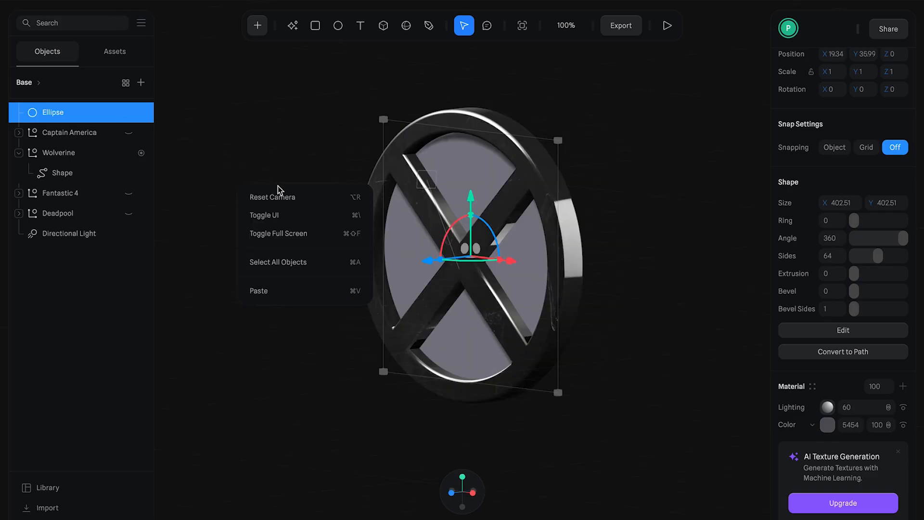
{"action": "left_click", "coordinate": [278, 192]}
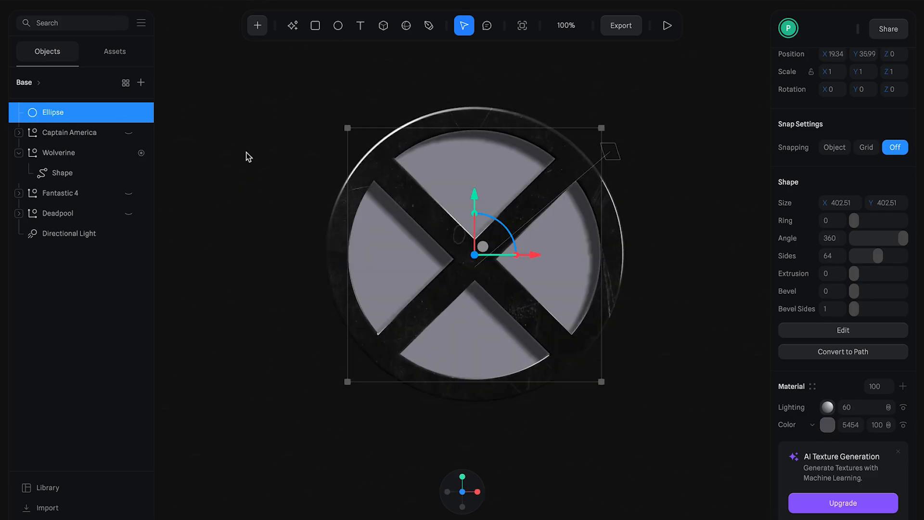
{"action": "left_click_drag", "start_coordinate": [110, 117], "coordinate": [89, 182]}
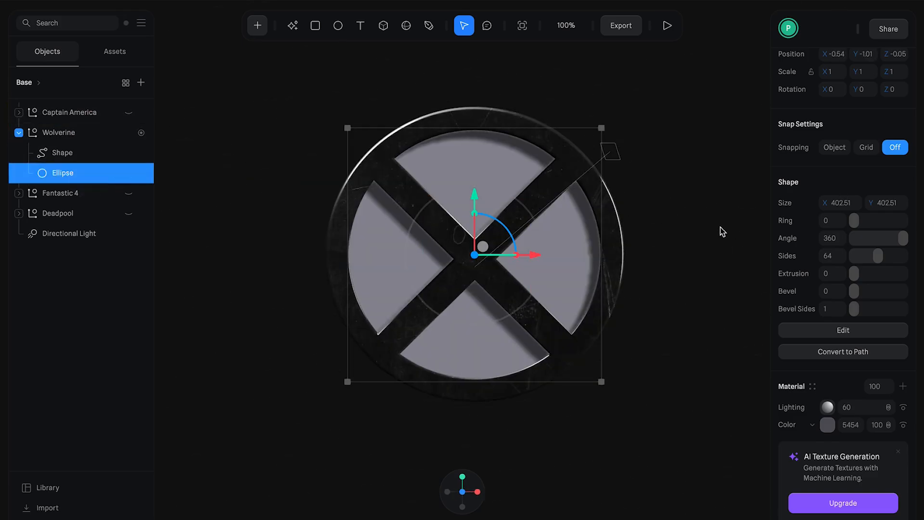
Step: Extrude the ellipse to 41 and move it back in depth to about -22 on Z, behind the emblem's front
{"action": "left_click_drag", "start_coordinate": [720, 229], "coordinate": [663, 233]}
{"action": "left_click_drag", "start_coordinate": [857, 274], "coordinate": [867, 273]}
{"action": "left_click_drag", "start_coordinate": [650, 260], "coordinate": [600, 262], "text": "alt"}
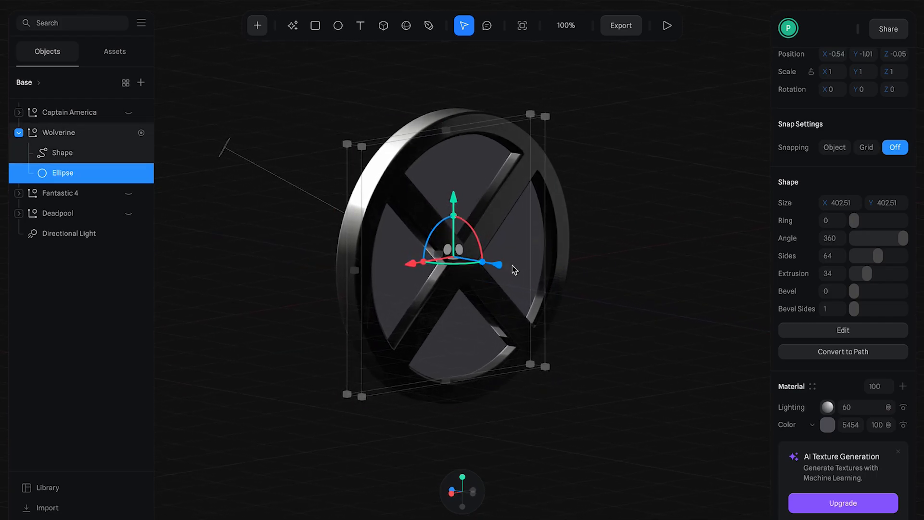
{"action": "left_click_drag", "start_coordinate": [504, 263], "coordinate": [511, 267]}
{"action": "left_click_drag", "start_coordinate": [568, 284], "coordinate": [678, 284], "text": "alt"}
{"action": "left_click_drag", "start_coordinate": [867, 274], "coordinate": [872, 276]}
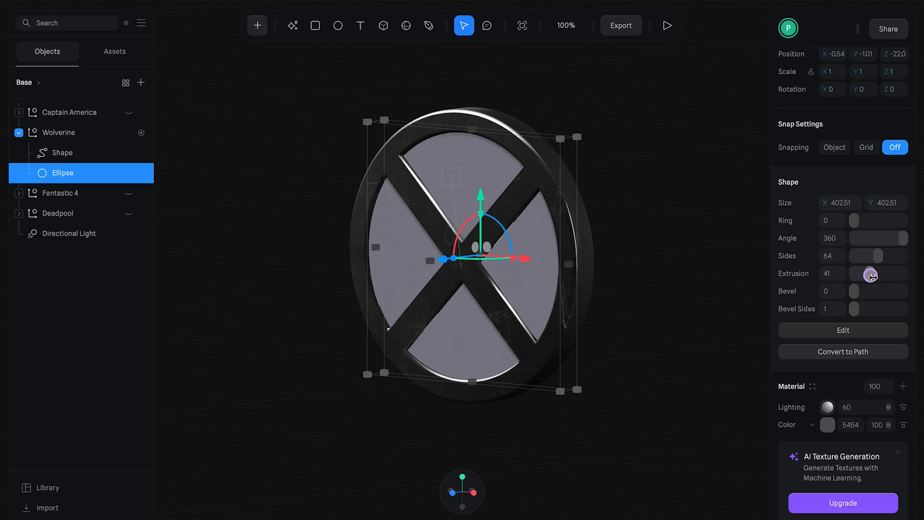
{"action": "right_click", "coordinate": [718, 249]}
{"action": "left_click", "coordinate": [729, 284]}
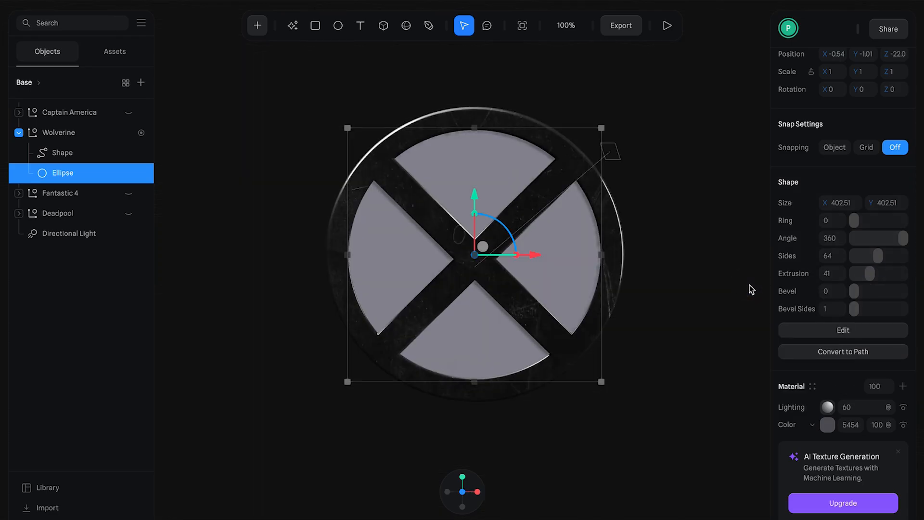
Step: Give the ellipse a bevel of 15 with 3 bevel sides
{"action": "left_click", "coordinate": [833, 291]}
{"action": "type", "text": "64"}
{"action": "key", "text": "Return"}
{"action": "left_click_drag", "start_coordinate": [900, 295], "coordinate": [865, 292]}
{"action": "left_click", "coordinate": [836, 311]}
{"action": "type", "text": "3"}
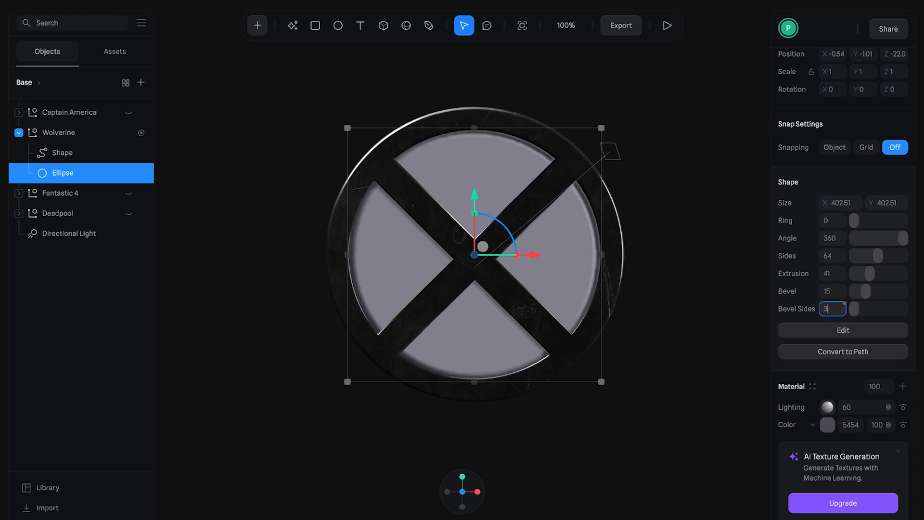
{"action": "key", "text": "Return"}
Step: Change the ellipse's bevel to 12 and resize it uniformly about its centre to about 412 units in diameter
{"action": "left_click_drag", "start_coordinate": [600, 257], "coordinate": [609, 255], "text": "alt+shift"}
{"action": "left_click", "coordinate": [830, 291]}
{"action": "type", "text": "12"}
{"action": "key", "text": "Return"}
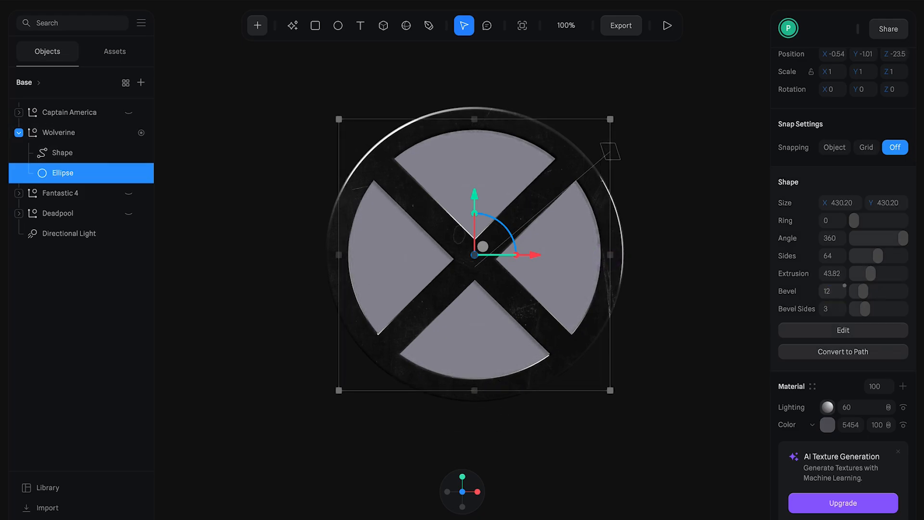
{"action": "mouse_move", "coordinate": [609, 233]}
{"action": "left_mouse_down", "text": "alt+shift"}
{"action": "mouse_move", "coordinate": [592, 231]}
{"action": "mouse_move", "coordinate": [601, 230]}
{"action": "left_mouse_up", "text": "alt+shift"}
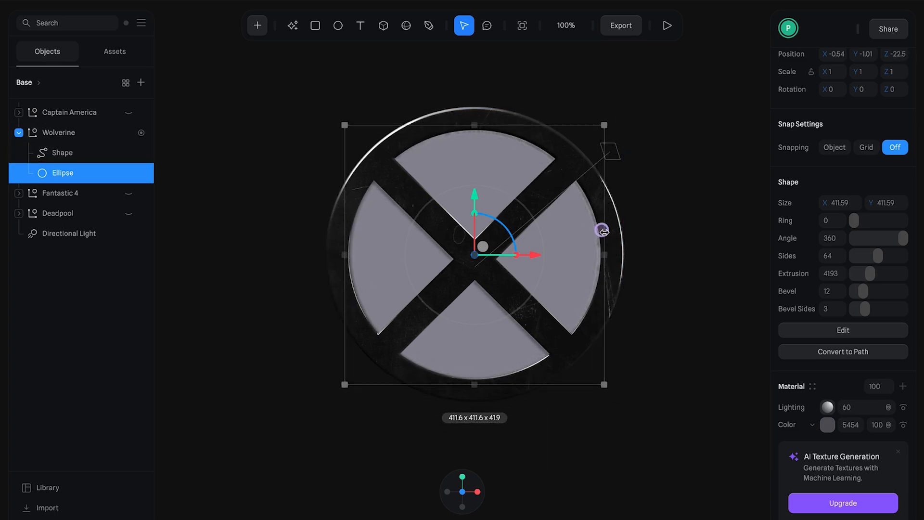
Step: Change the ellipse's material color to black
{"action": "scroll", "coordinate": [859, 404], "scroll_direction": "down", "scroll_amount": 1}
{"action": "left_click", "coordinate": [828, 423]}
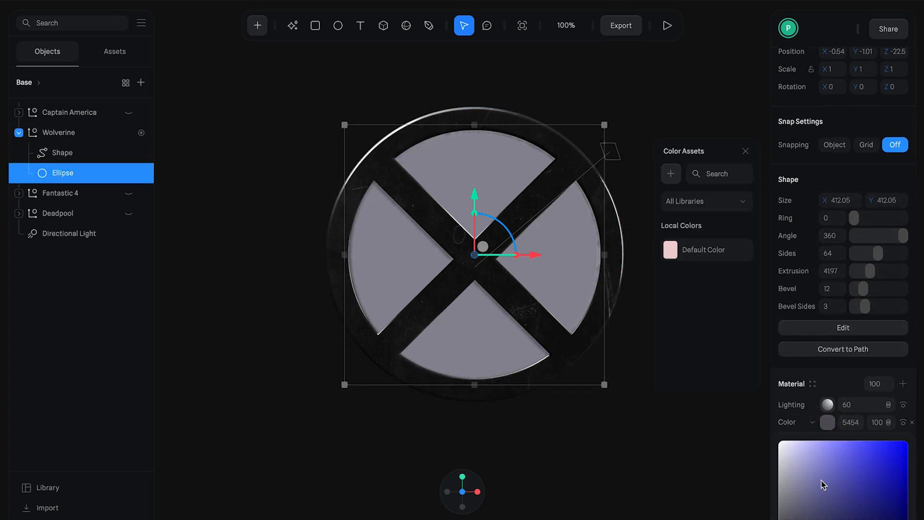
{"action": "scroll", "coordinate": [820, 490], "scroll_direction": "down", "scroll_amount": 3}
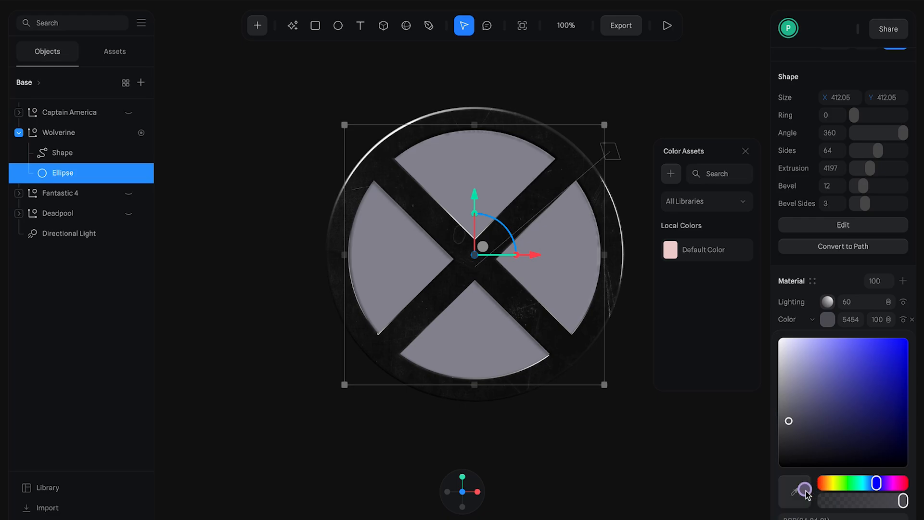
{"action": "left_click", "coordinate": [806, 491]}
{"action": "left_click_drag", "start_coordinate": [806, 449], "coordinate": [772, 473]}
{"action": "left_click", "coordinate": [825, 321]}
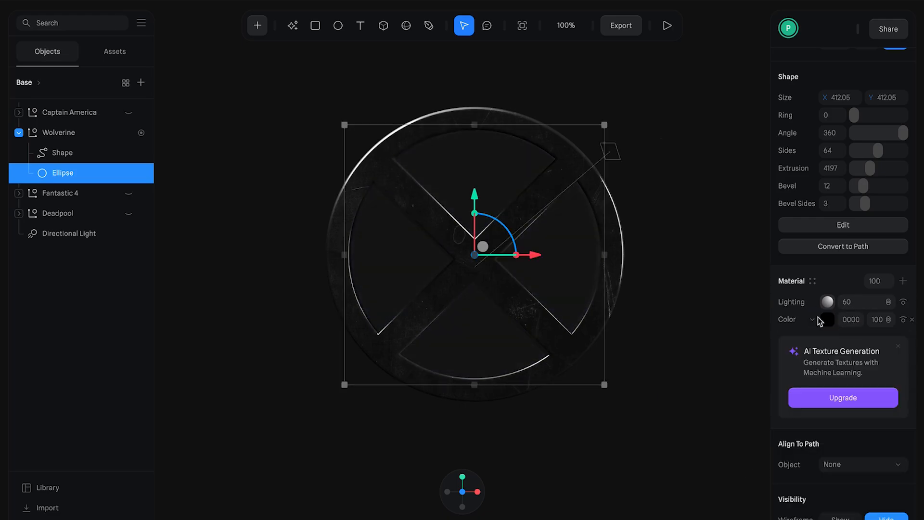
Step: Duplicate the ellipse's Color layer and set the upper copy to E2D450 at 95 opacity
{"action": "left_click", "coordinate": [812, 320]}
{"action": "left_click", "coordinate": [823, 353]}
{"action": "left_click", "coordinate": [850, 319]}
{"action": "type", "text": "e2"}
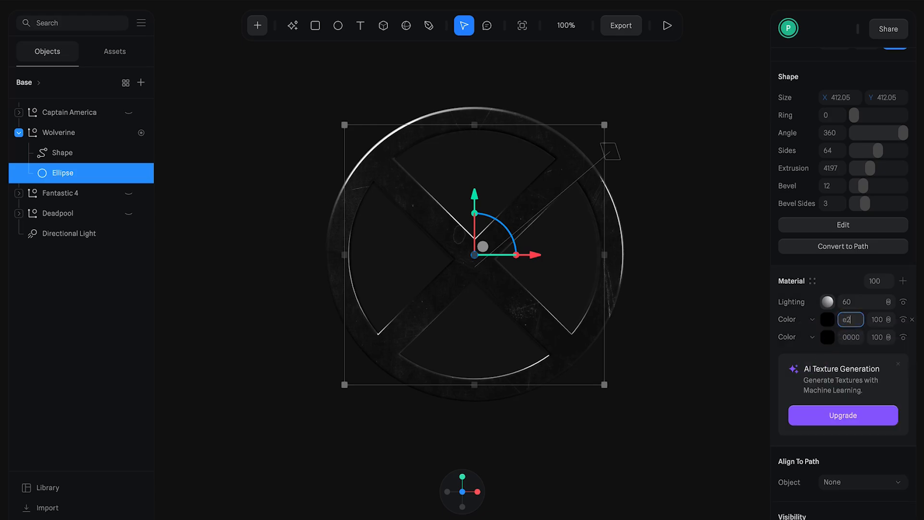
{"action": "type", "text": "d450"}
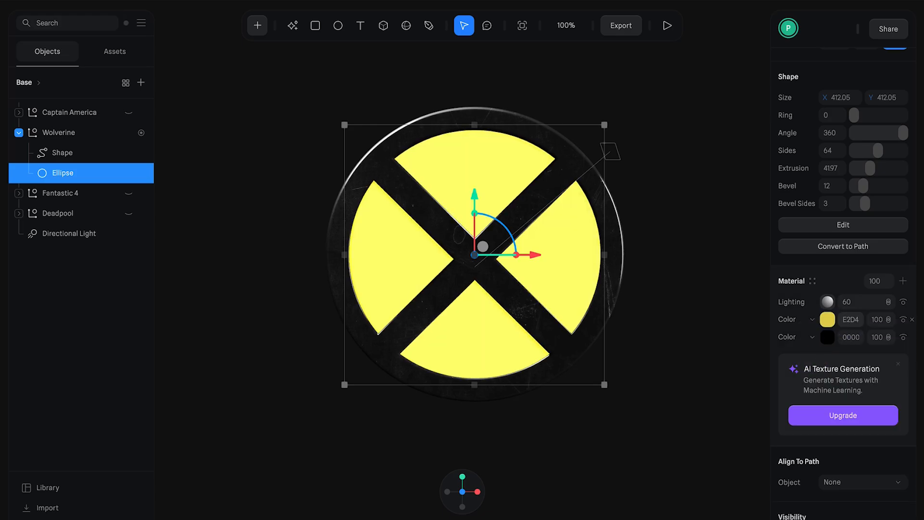
{"action": "key", "text": "Return"}
{"action": "left_click", "coordinate": [879, 320]}
Step: Add a Matcap layer to the ellipse's material and place it directly below the Lighting layer
{"action": "left_click", "coordinate": [903, 280]}
{"action": "scroll", "coordinate": [842, 308], "scroll_direction": "down", "scroll_amount": 3}
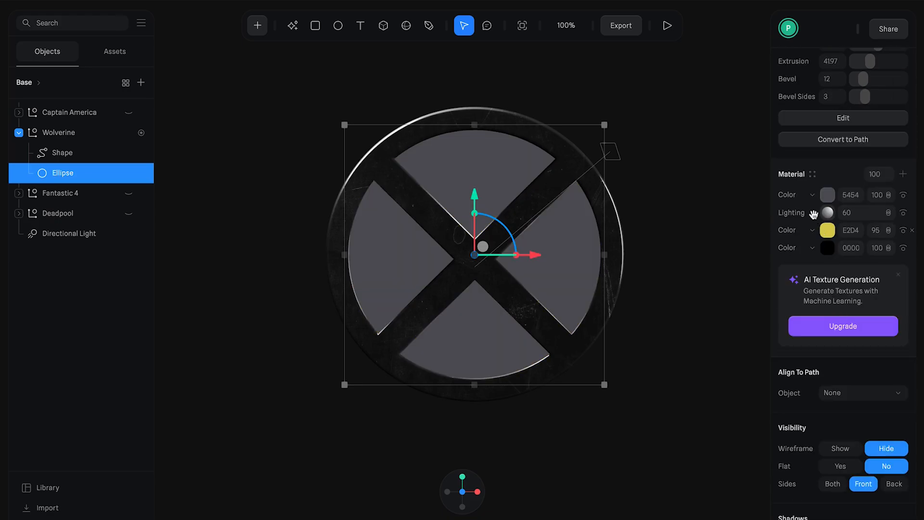
{"action": "left_click", "coordinate": [813, 198]}
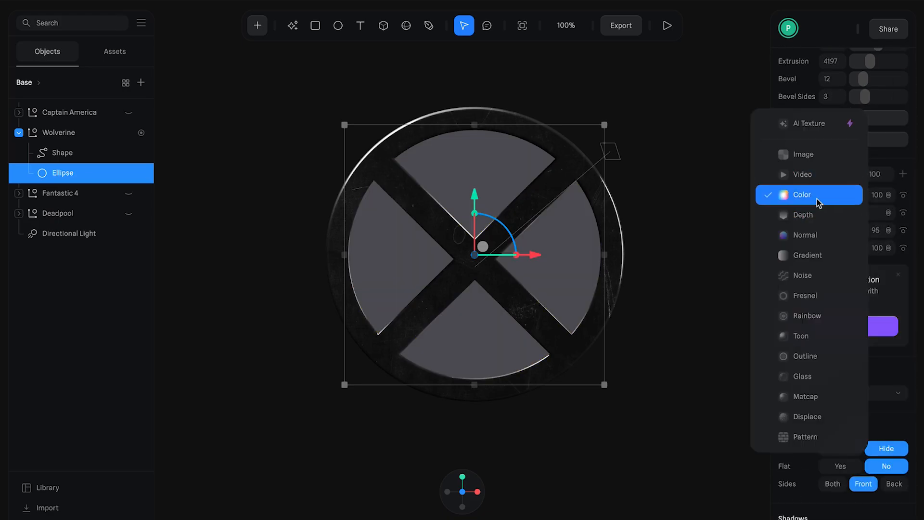
{"action": "left_click", "coordinate": [808, 396]}
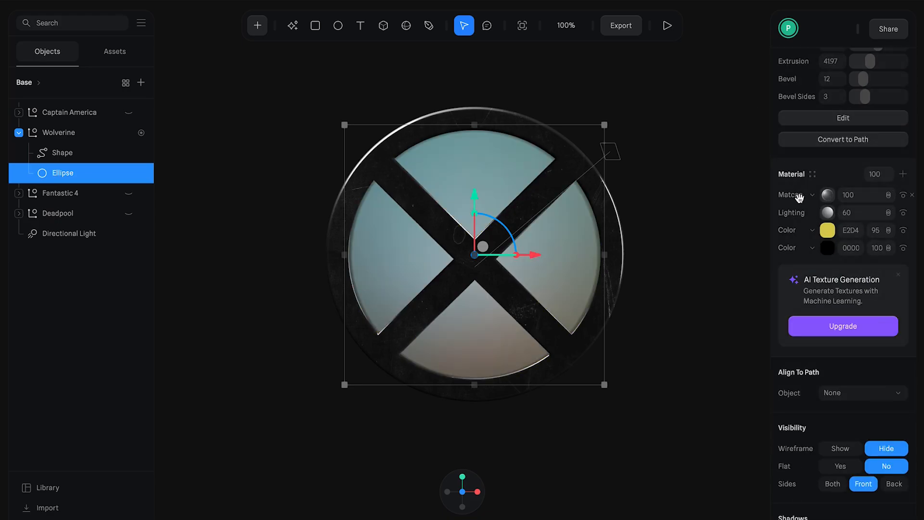
{"action": "left_click_drag", "start_coordinate": [800, 198], "coordinate": [818, 215]}
Step: Apply the black glossy sphere image with curved edge reflections to the Matcap layer and set its blending to Screen
{"action": "left_click", "coordinate": [827, 212]}
{"action": "left_click", "coordinate": [628, 351]}
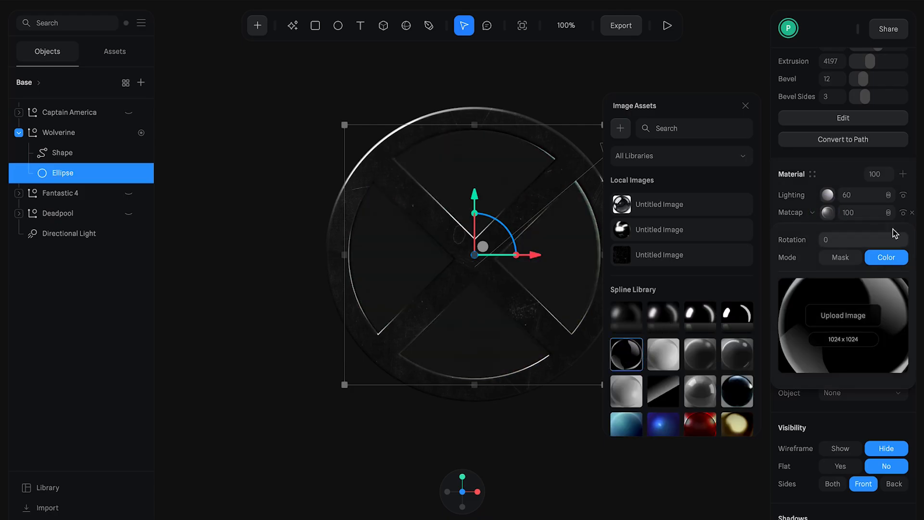
{"action": "left_click", "coordinate": [888, 212]}
{"action": "left_click", "coordinate": [895, 242]}
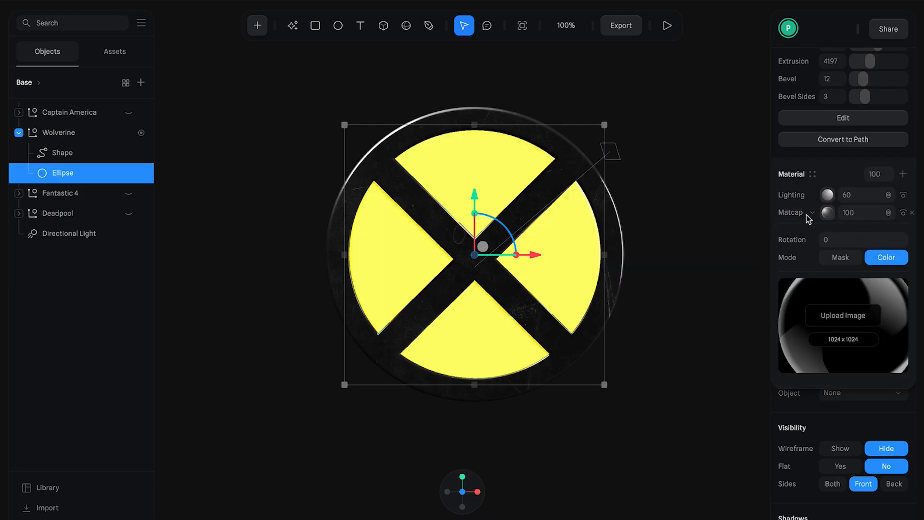
{"action": "left_click", "coordinate": [233, 196]}
{"action": "left_click", "coordinate": [62, 173]}
Step: Duplicate the ellipse's Matcap layer and set the upper copy's opacity to 16
{"action": "scroll", "coordinate": [794, 354], "scroll_direction": "down", "scroll_amount": 2}
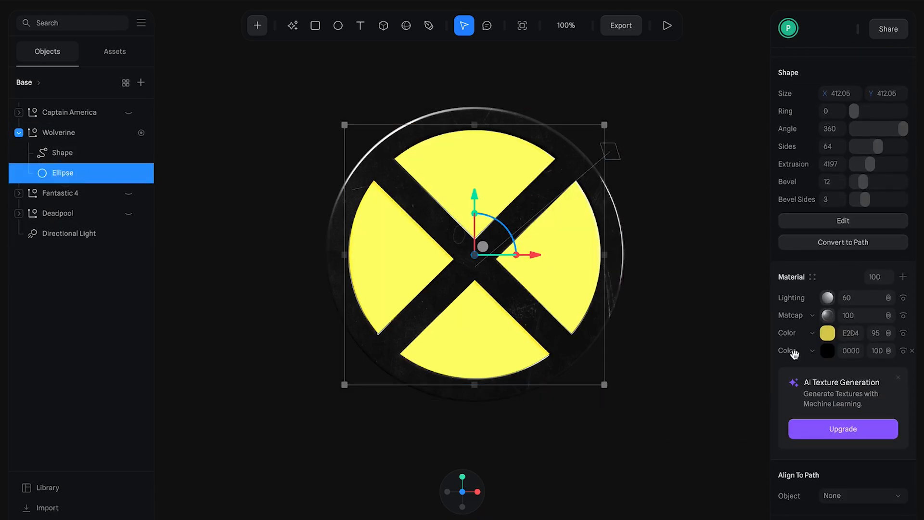
{"action": "scroll", "coordinate": [795, 355], "scroll_direction": "down", "scroll_amount": 2}
{"action": "right_click", "coordinate": [798, 216]}
{"action": "left_click", "coordinate": [821, 264]}
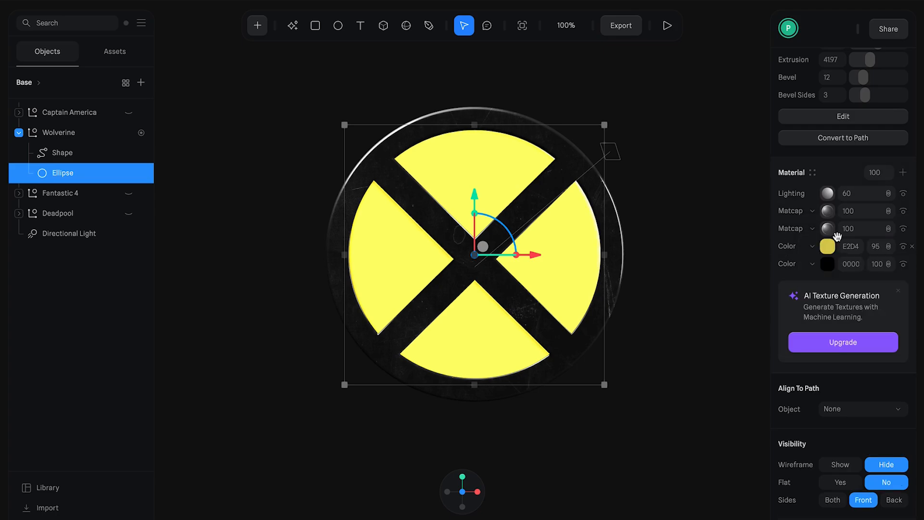
{"action": "left_click", "coordinate": [847, 211]}
{"action": "type", "text": "16"}
{"action": "key", "text": "Return"}
Step: Set the lower Matcap layer's opacity to 80 and give the upper one the diagonal black-and-grey gradient image
{"action": "left_click", "coordinate": [853, 228]}
{"action": "type", "text": "80"}
{"action": "left_click", "coordinate": [827, 229]}
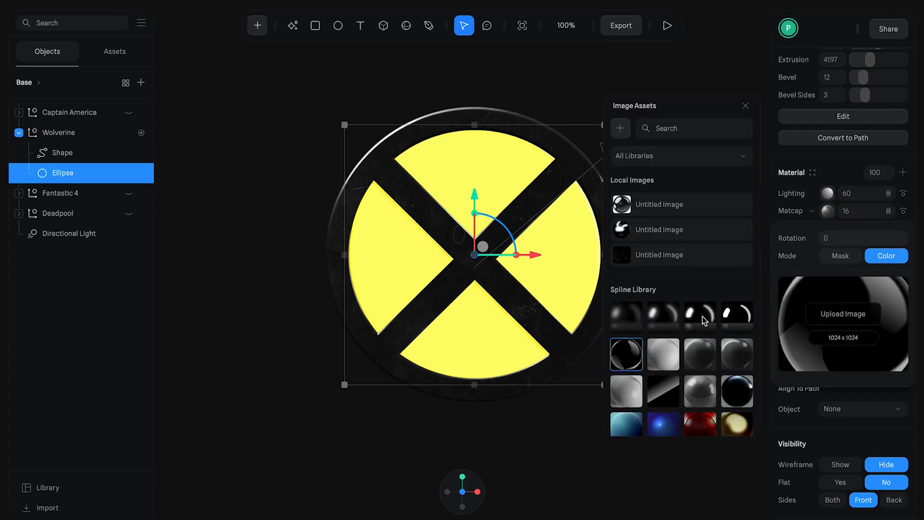
{"action": "left_click", "coordinate": [663, 391]}
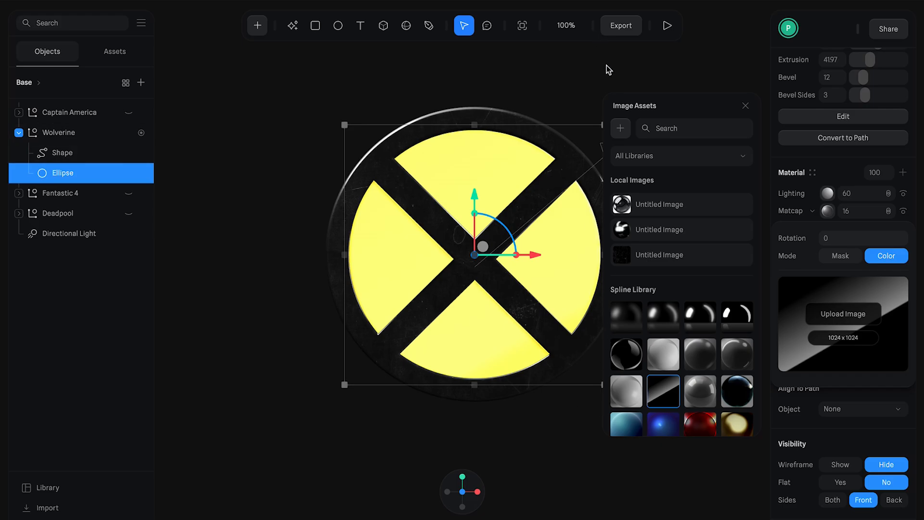
Step: Add an Image layer with the white speckled texture to the top of the ellipse's material and set its opacity to 40
{"action": "left_click", "coordinate": [97, 173]}
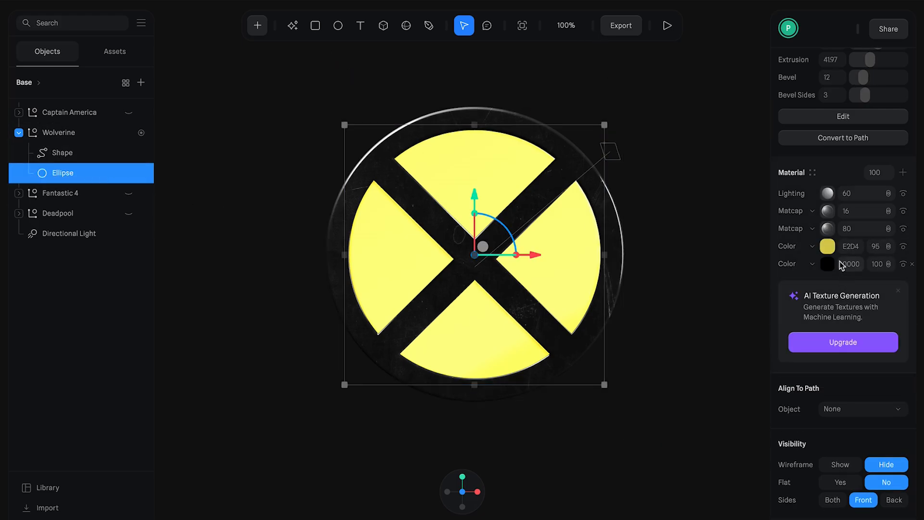
{"action": "left_click", "coordinate": [902, 172]}
{"action": "left_click", "coordinate": [790, 193]}
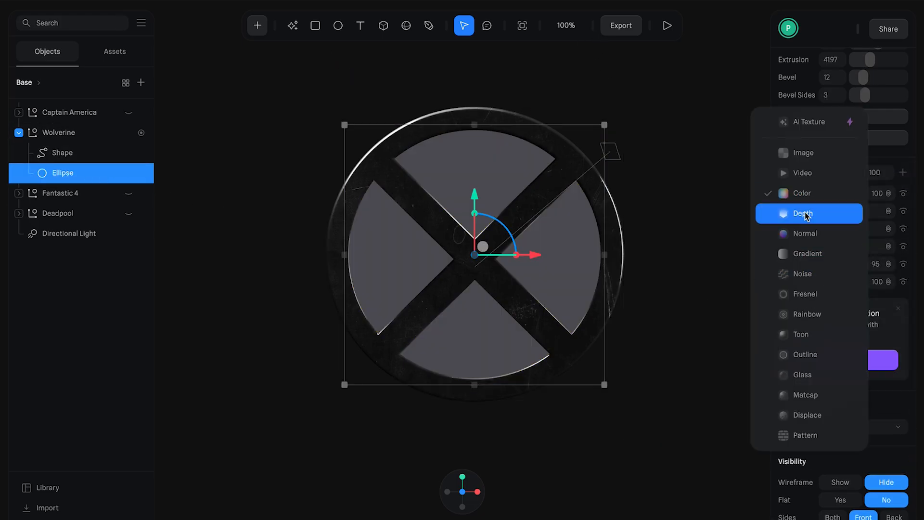
{"action": "left_click", "coordinate": [811, 161]}
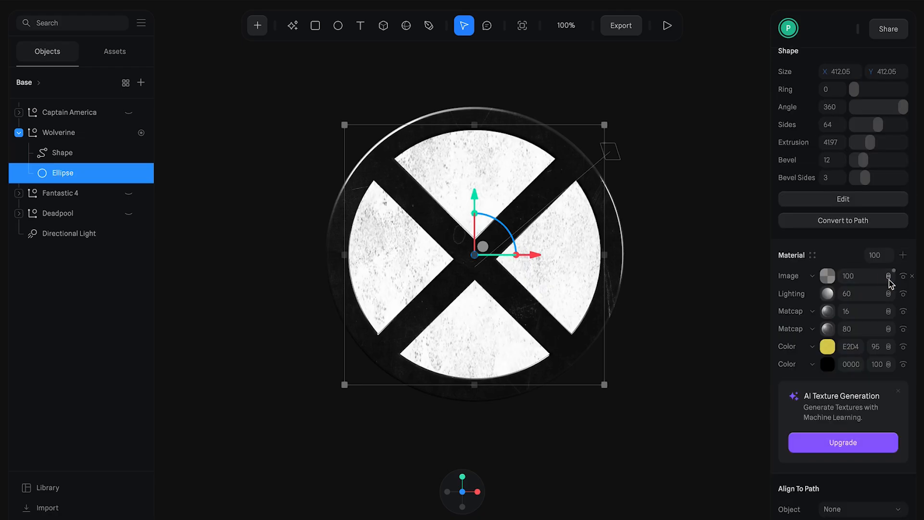
{"action": "left_click", "coordinate": [888, 278]}
{"action": "type", "text": "40"}
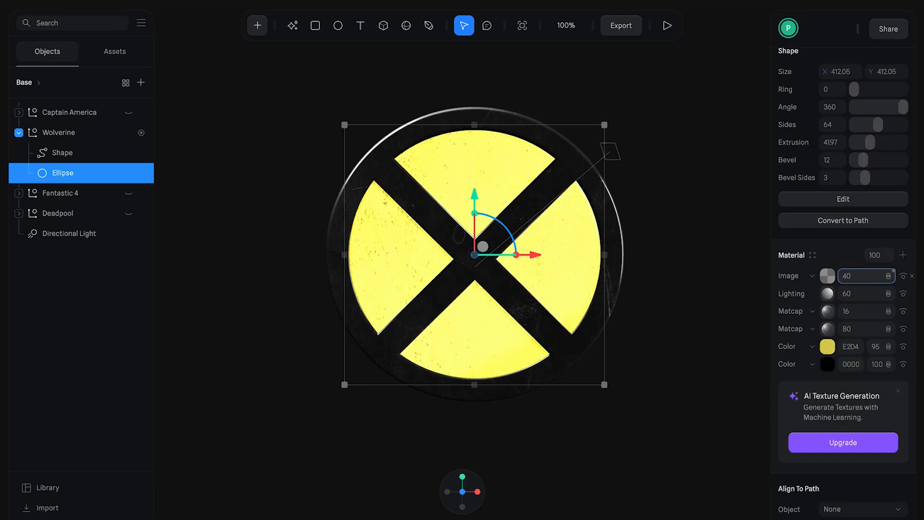
{"action": "key", "text": "Return"}
{"action": "left_click", "coordinate": [827, 277]}
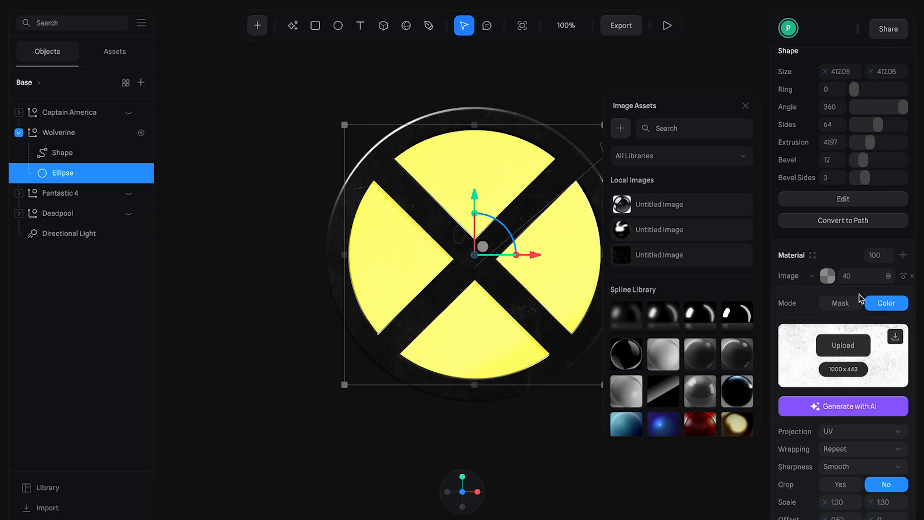
{"action": "left_click", "coordinate": [833, 282]}
Step: Add a second Image layer with the white grunge texture, blend it with the layers beneath, and place Lighting above both Image layers
{"action": "left_click", "coordinate": [903, 254]}
{"action": "left_click", "coordinate": [831, 275]}
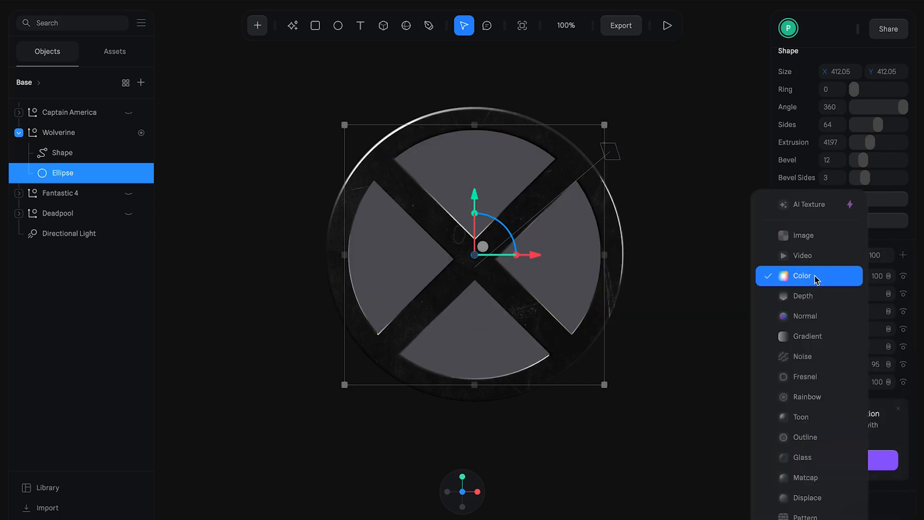
{"action": "left_click", "coordinate": [814, 235]}
{"action": "scroll", "coordinate": [827, 250], "scroll_direction": "down", "scroll_amount": 2}
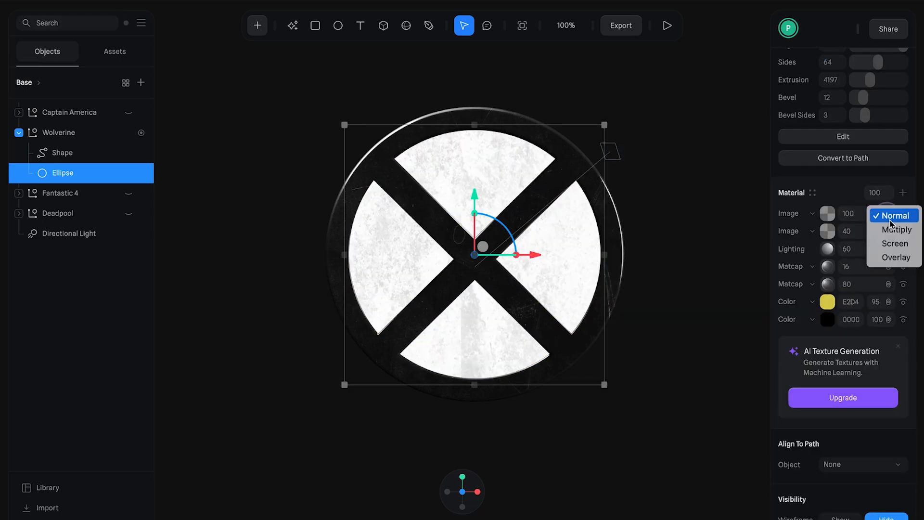
{"action": "left_click", "coordinate": [833, 216]}
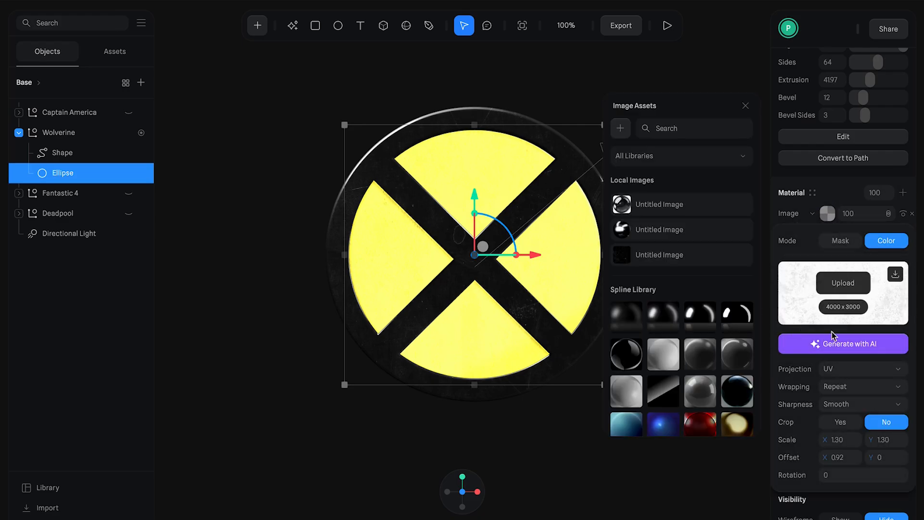
{"action": "left_click", "coordinate": [833, 216]}
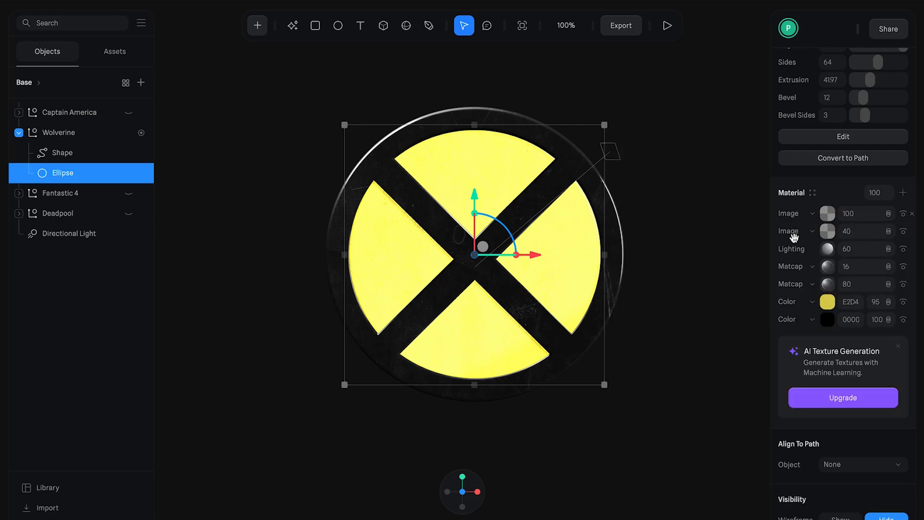
{"action": "left_click_drag", "start_coordinate": [795, 249], "coordinate": [793, 214]}
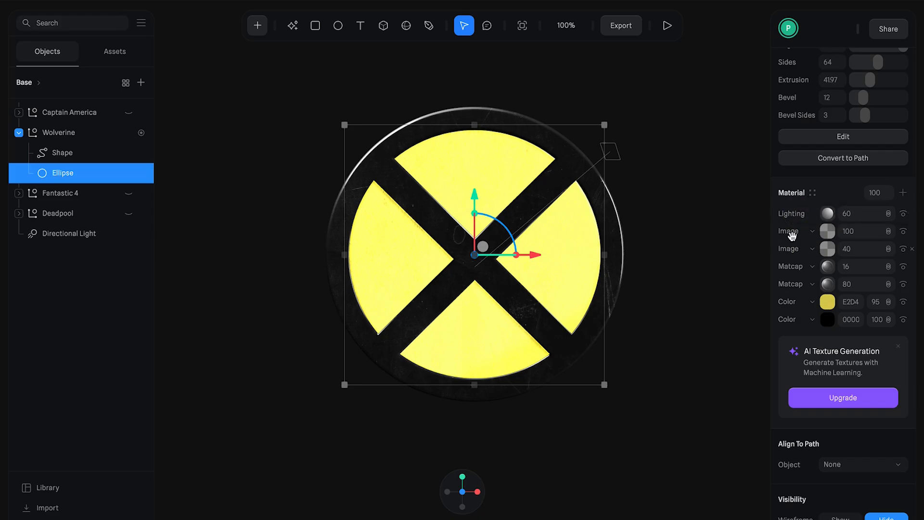
Step: Add a third Image layer with the dark grunge texture and place it directly below the Lighting layer
{"action": "right_click", "coordinate": [793, 241]}
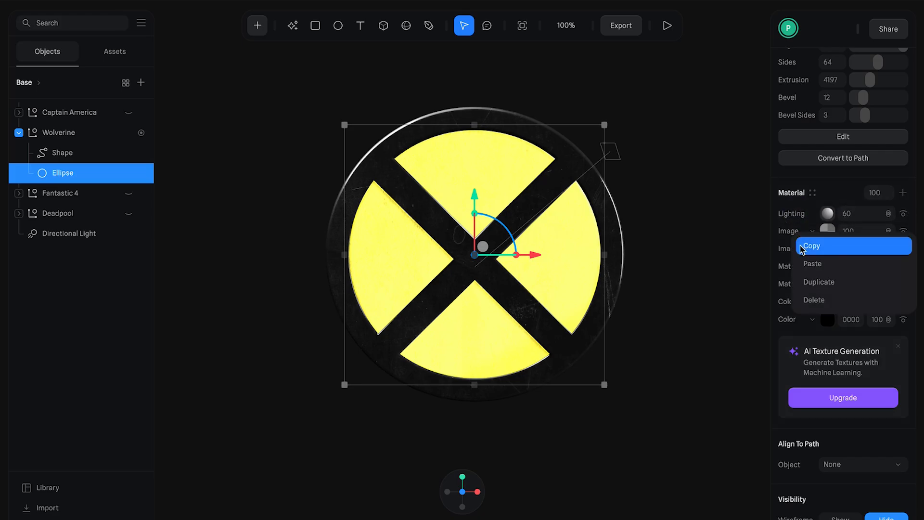
{"action": "left_click", "coordinate": [903, 192]}
{"action": "left_click", "coordinate": [813, 213]}
{"action": "left_click", "coordinate": [809, 173]}
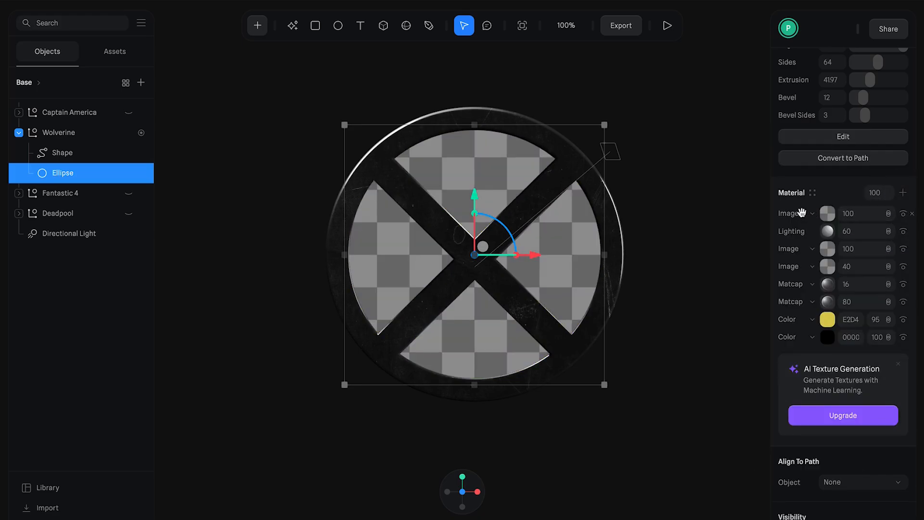
{"action": "left_click_drag", "start_coordinate": [794, 215], "coordinate": [796, 232]}
Step: Set the dark grunge Image layer's blending to Overlay and its opacity to 50
{"action": "left_click", "coordinate": [888, 231]}
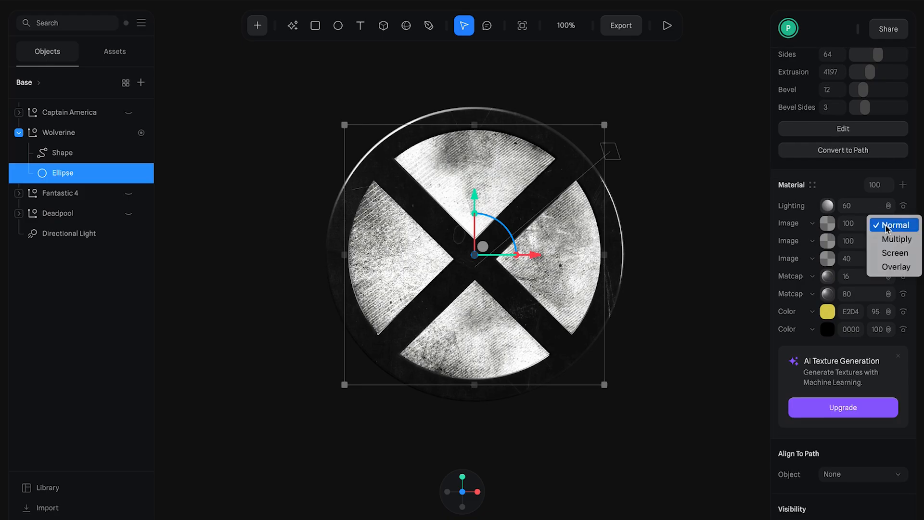
{"action": "left_click", "coordinate": [896, 267]}
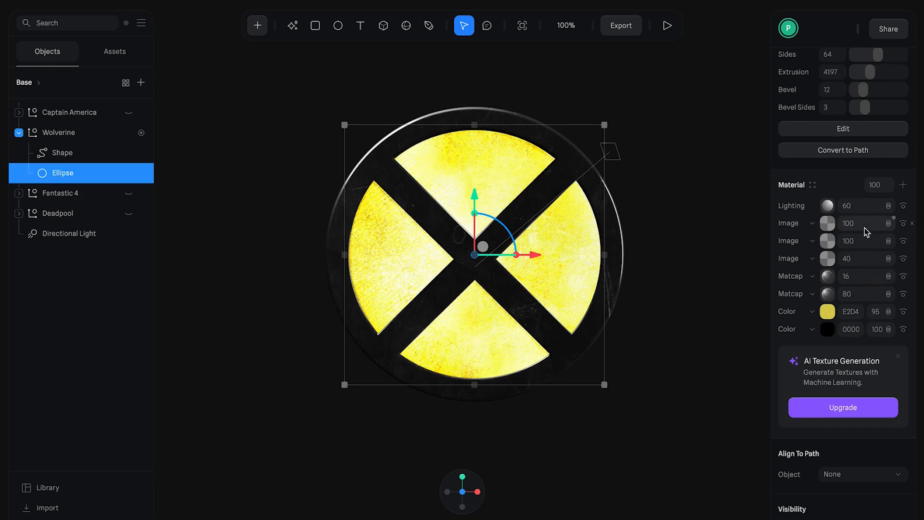
{"action": "left_click", "coordinate": [864, 227]}
{"action": "type", "text": "50"}
{"action": "key", "text": "Return"}
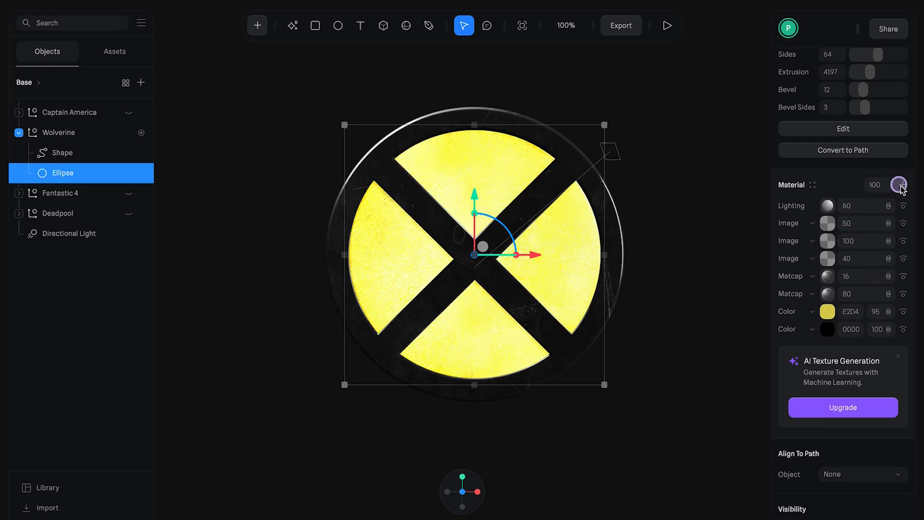
Step: Add a Depth layer to the ellipse's material directly below the Lighting layer
{"action": "left_click", "coordinate": [899, 185]}
{"action": "left_click_drag", "start_coordinate": [796, 206], "coordinate": [796, 221]}
{"action": "left_click", "coordinate": [795, 223]}
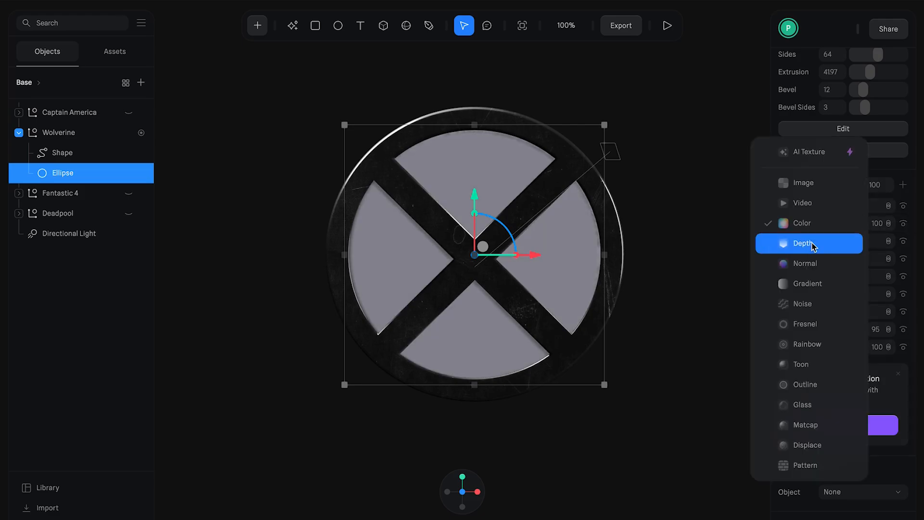
{"action": "left_click", "coordinate": [811, 245]}
Step: Change the Depth layer's blending so the yellow shows through with darkened edges, and set its opacity to 60
{"action": "left_click", "coordinate": [888, 223]}
{"action": "left_click", "coordinate": [854, 237]}
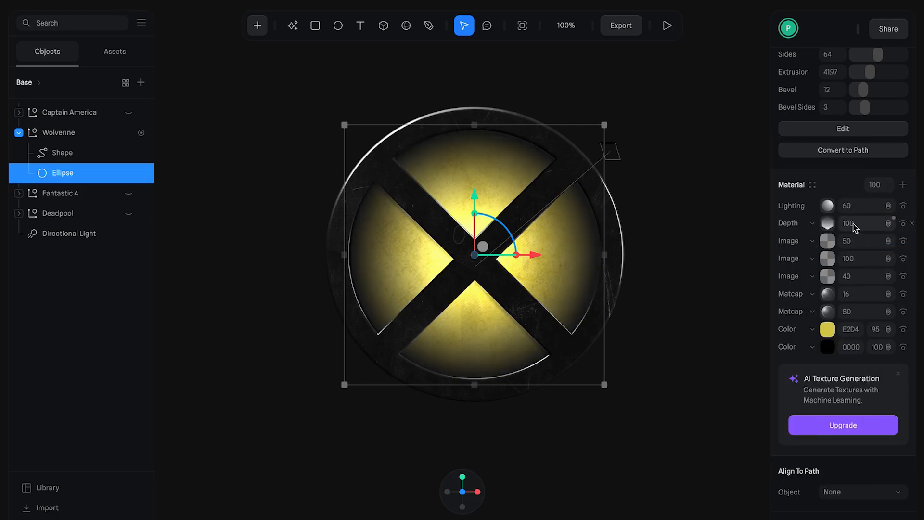
{"action": "left_click", "coordinate": [854, 224]}
{"action": "key", "text": "Return"}
Step: Widen the Depth gradient to a Far distance of about 298, moving its white stop inward and placing a 212121 stop near the black one
{"action": "left_click", "coordinate": [828, 223]}
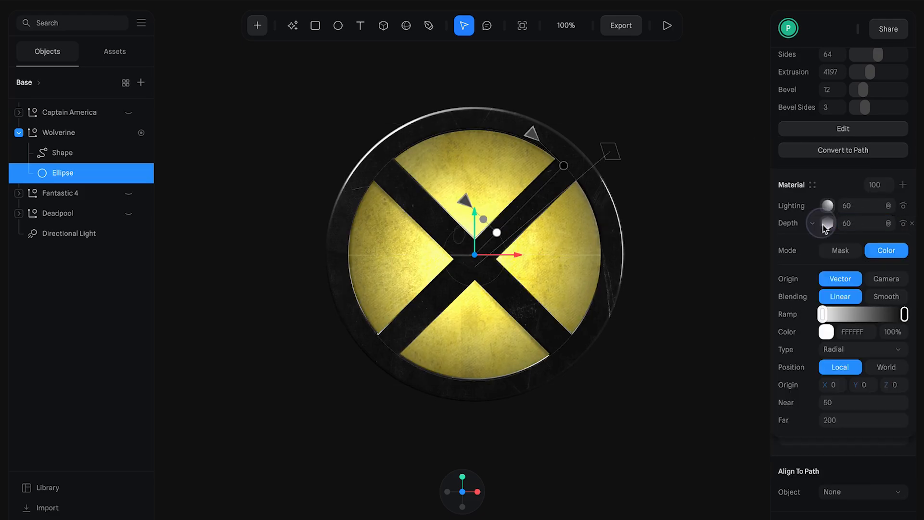
{"action": "left_click_drag", "start_coordinate": [534, 138], "coordinate": [608, 88]}
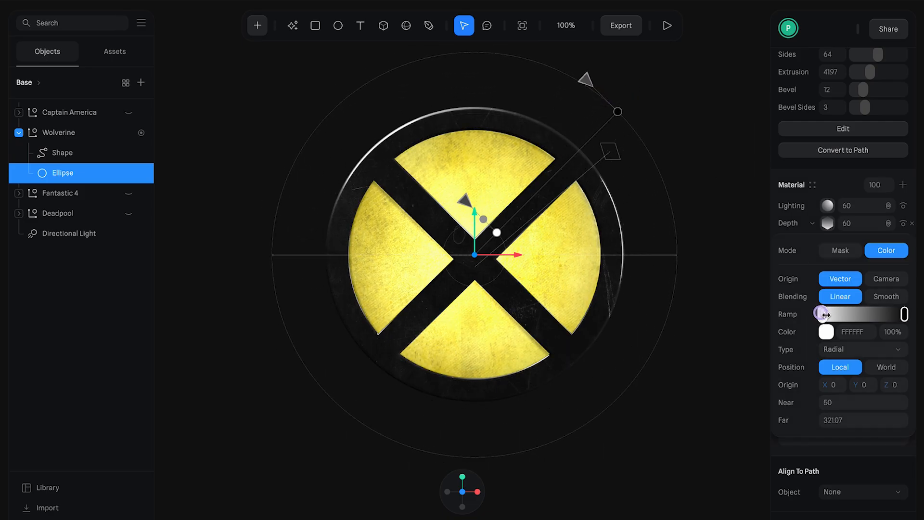
{"action": "left_click_drag", "start_coordinate": [824, 314], "coordinate": [837, 314]}
{"action": "left_click_drag", "start_coordinate": [904, 314], "coordinate": [876, 313]}
{"action": "mouse_move", "coordinate": [585, 79]}
{"action": "left_mouse_down"}
{"action": "mouse_move", "coordinate": [551, 99]}
{"action": "mouse_move", "coordinate": [582, 85]}
{"action": "mouse_move", "coordinate": [577, 92]}
{"action": "left_mouse_up"}
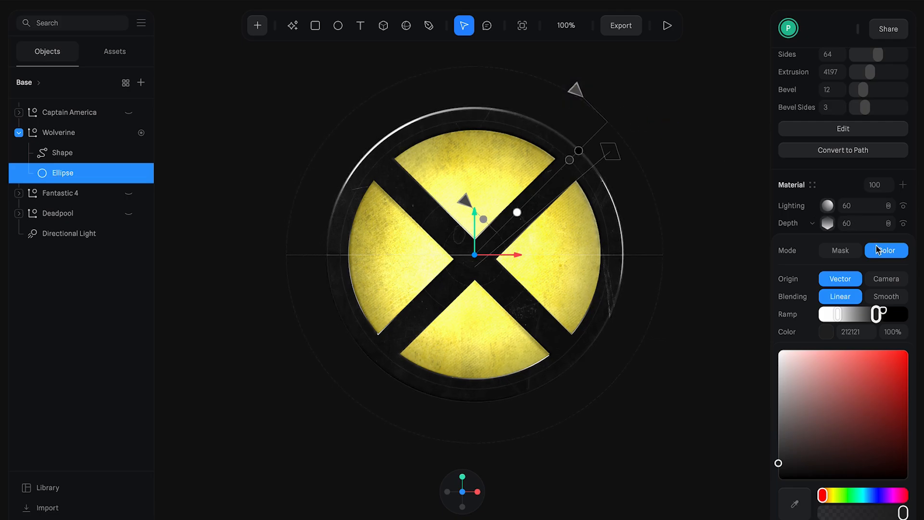
{"action": "left_click", "coordinate": [837, 193]}
Step: Set the ellipse's Lighting layer to 100 opacity and change its type to Physical
{"action": "left_click", "coordinate": [890, 203]}
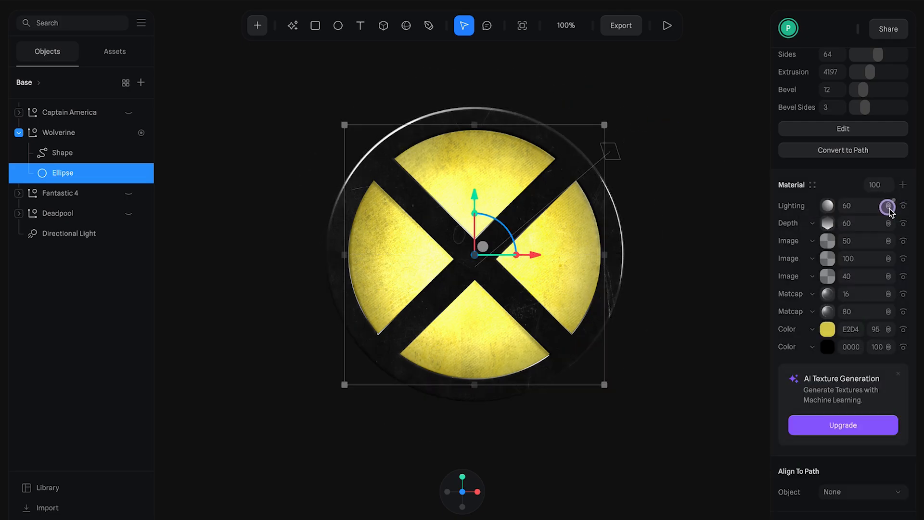
{"action": "left_click", "coordinate": [855, 206]}
{"action": "type", "text": "608"}
{"action": "key", "text": "Return"}
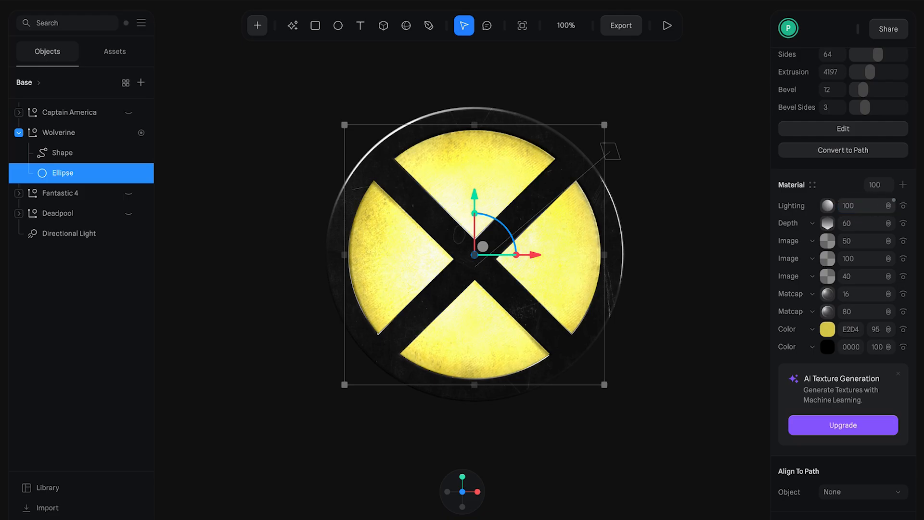
{"action": "left_click", "coordinate": [828, 205]}
{"action": "left_click", "coordinate": [836, 233]}
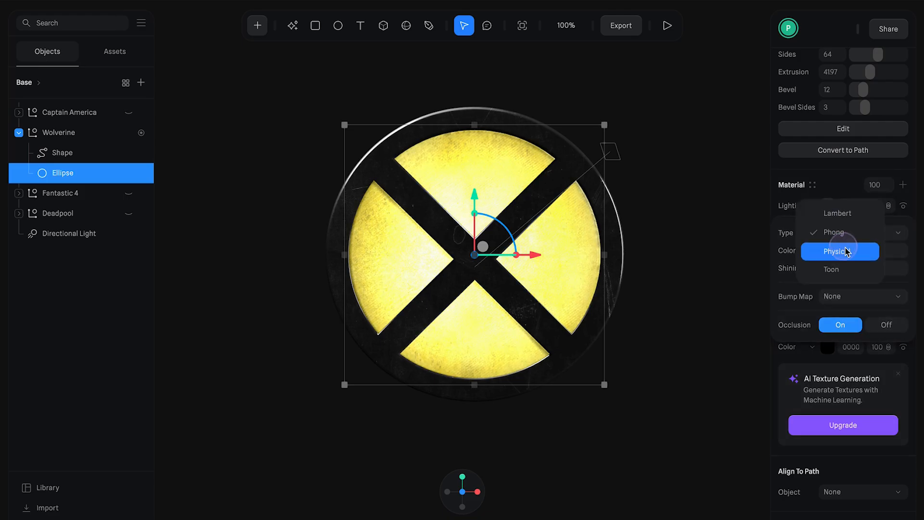
{"action": "left_click", "coordinate": [846, 249]}
Step: Use the 1000_F_516611917 image as rough map, with roughness 0.26, metalness 0.27 and reflectivity 3
{"action": "left_click", "coordinate": [862, 250]}
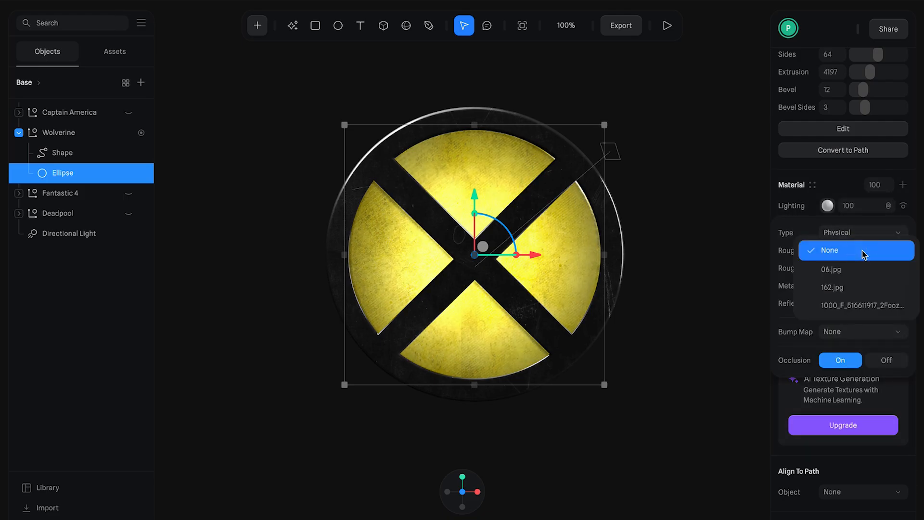
{"action": "left_click", "coordinate": [864, 307]}
{"action": "left_click", "coordinate": [855, 270]}
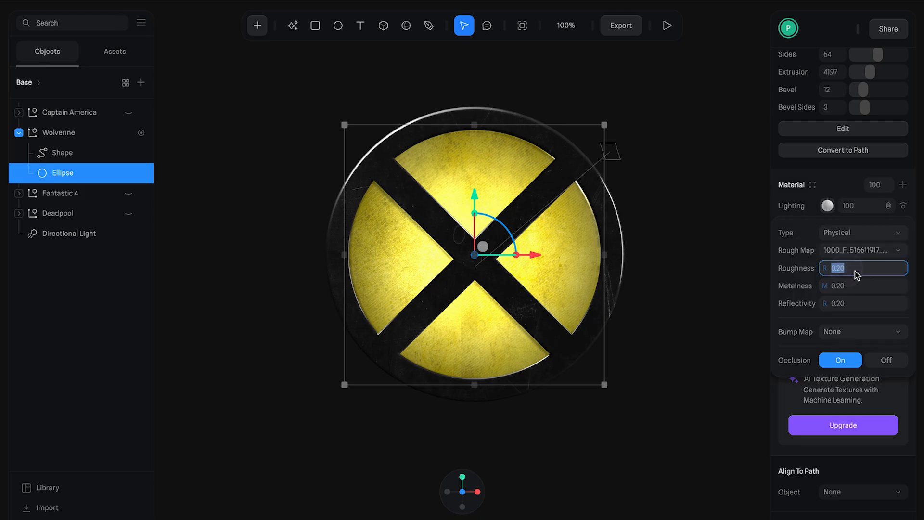
{"action": "type", "text": "0.26"}
{"action": "type", "text": "0.27"}
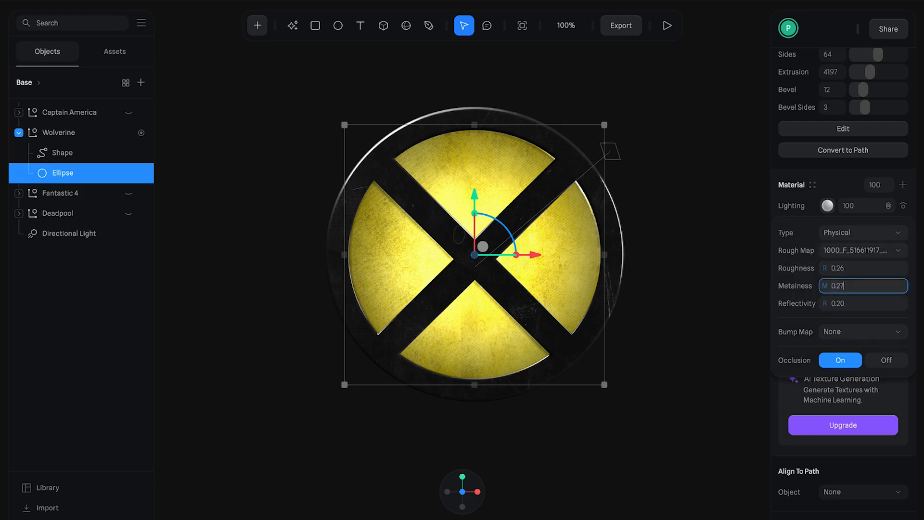
{"action": "left_click", "coordinate": [846, 303]}
{"action": "type", "text": "3"}
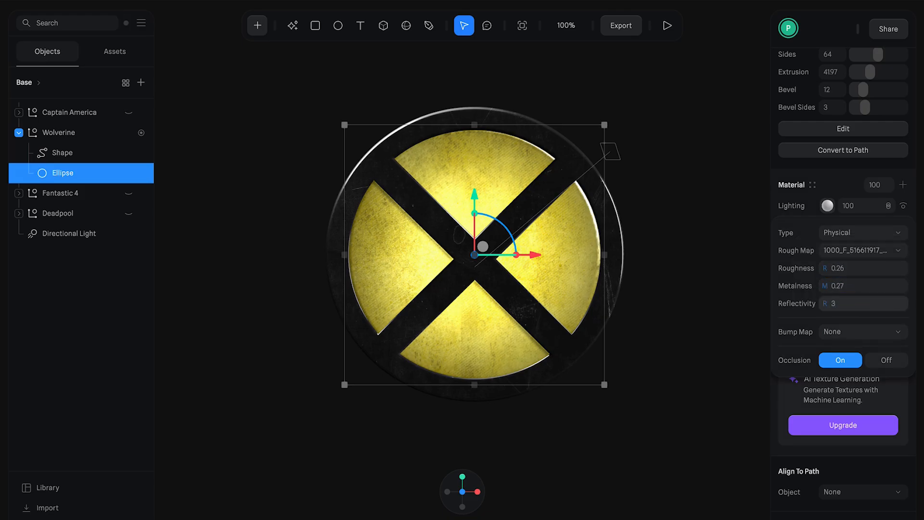
Step: Use the 1000_F_516611917 image as the Lighting layer's bump map with an intensity of 0.10
{"action": "left_click", "coordinate": [859, 331]}
{"action": "left_click", "coordinate": [865, 386]}
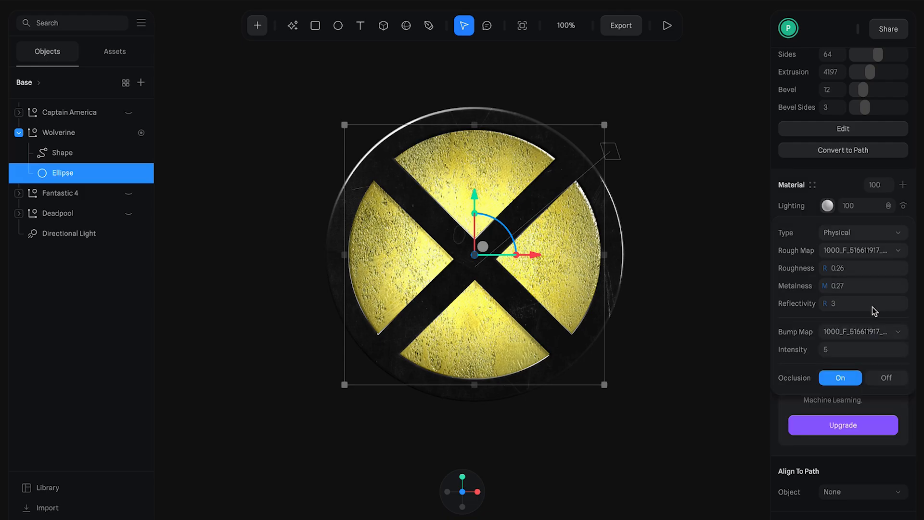
{"action": "left_click", "coordinate": [873, 349]}
{"action": "type", "text": "0.05"}
{"action": "key", "text": "Return"}
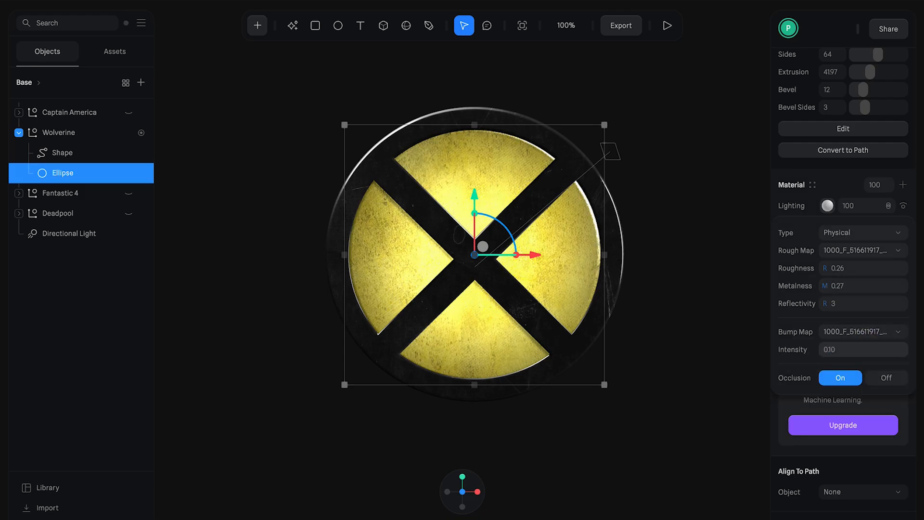
{"action": "key", "text": "Escape"}
Step: Reduce the Depth ramp's dark end to a single black 000000 stop and drag out the gradient's outer radius
{"action": "left_click", "coordinate": [828, 224]}
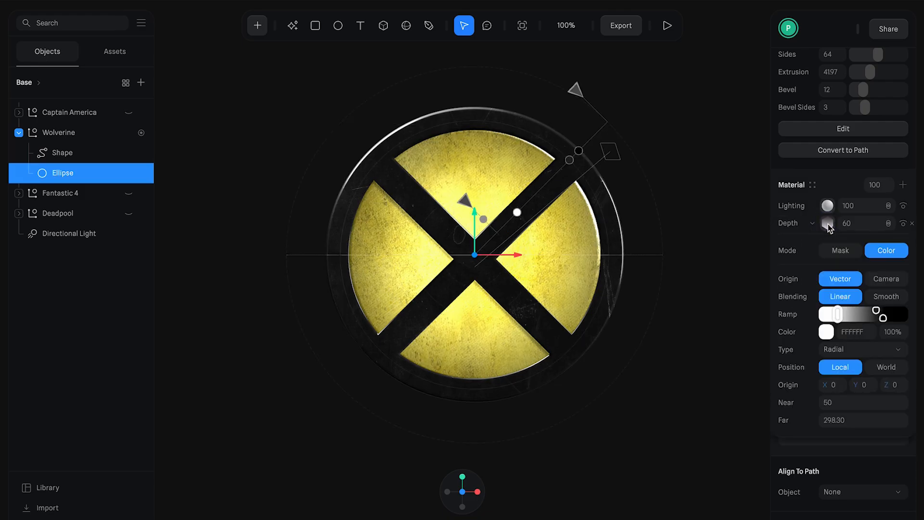
{"action": "left_click", "coordinate": [876, 310]}
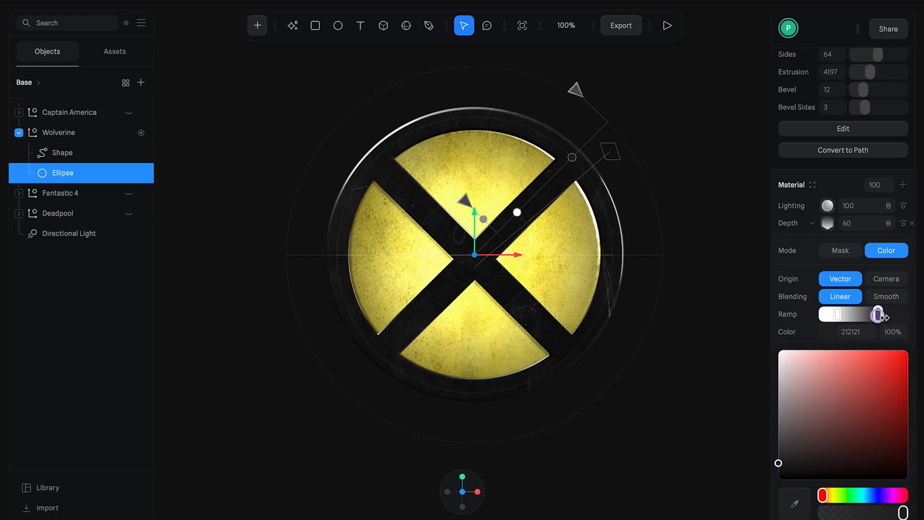
{"action": "left_click_drag", "start_coordinate": [780, 472], "coordinate": [771, 496]}
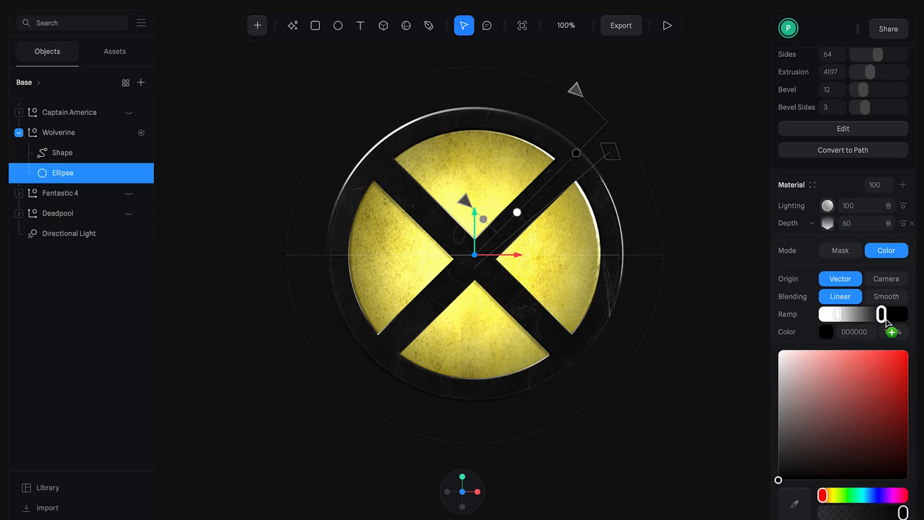
{"action": "mouse_move", "coordinate": [573, 99]}
{"action": "left_mouse_down"}
{"action": "mouse_move", "coordinate": [640, 54]}
{"action": "mouse_move", "coordinate": [590, 78]}
{"action": "mouse_move", "coordinate": [603, 75]}
{"action": "left_mouse_up"}
Step: Nudge the ellipse slightly along the positive X axis and set its bevel to 10
{"action": "left_click", "coordinate": [541, 255]}
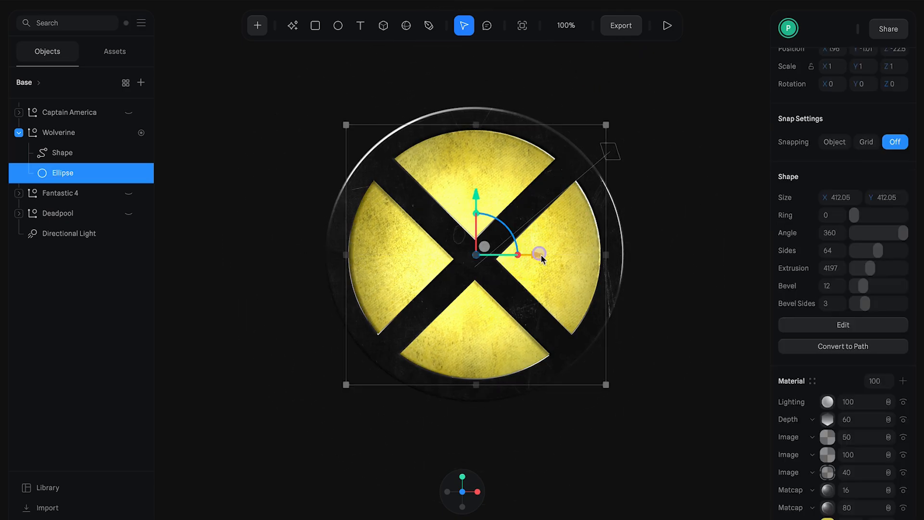
{"action": "left_click", "coordinate": [828, 286]}
{"action": "type", "text": "10"}
{"action": "key", "text": "Return"}
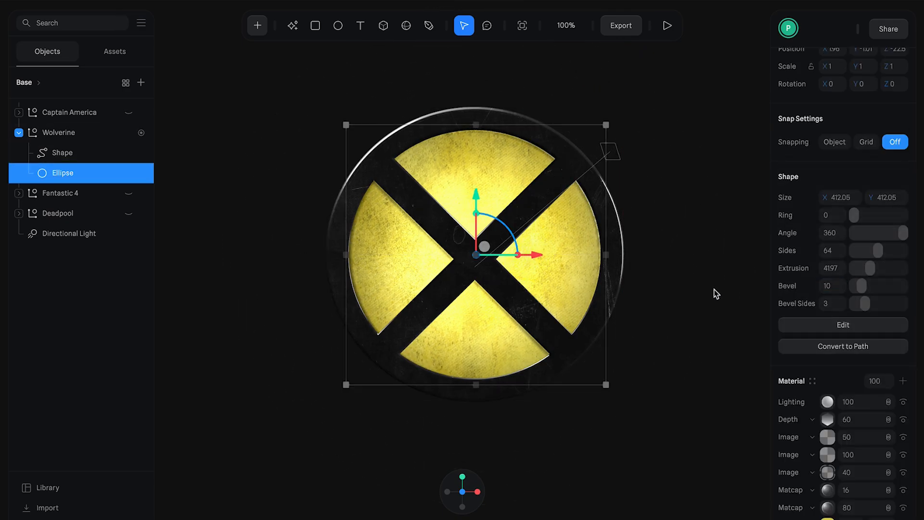
Step: Set the Lighting layer of the Wolverine ellipse's material to 80
{"action": "left_click", "coordinate": [715, 290]}
{"action": "double_click", "coordinate": [475, 168]}
{"action": "left_click", "coordinate": [856, 401]}
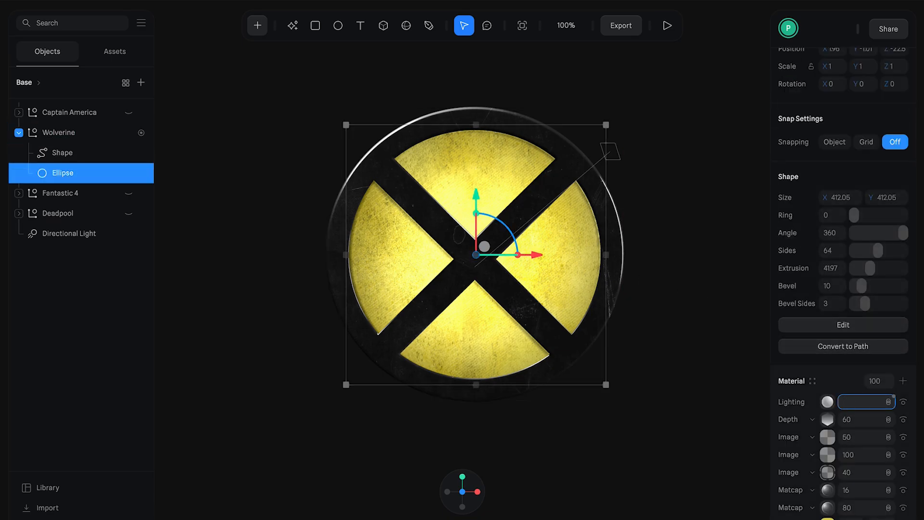
{"action": "key", "text": "Return"}
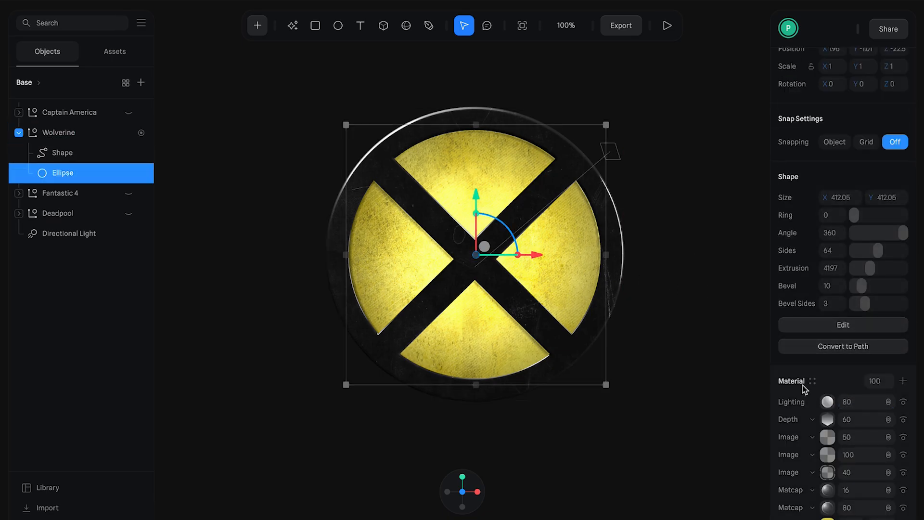
Step: Hide the Wolverine group and show the Captain America group
{"action": "left_click", "coordinate": [208, 188]}
{"action": "left_click", "coordinate": [128, 132]}
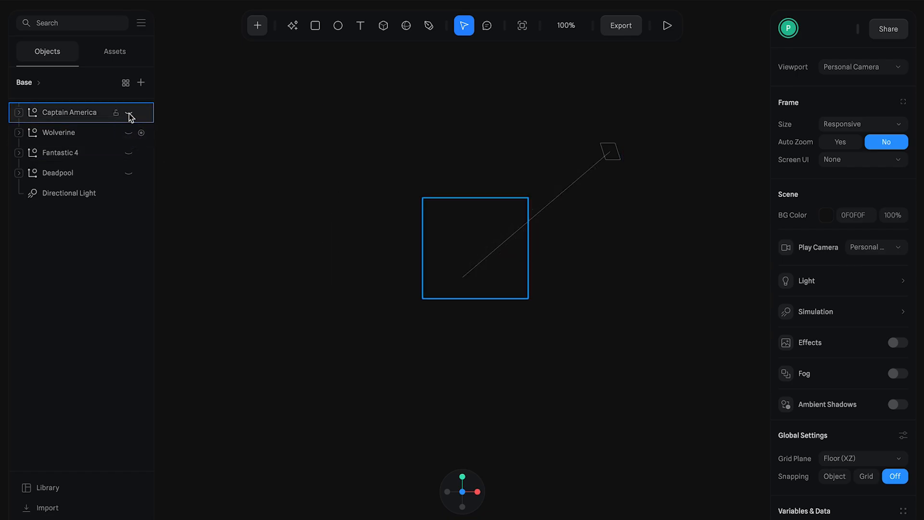
{"action": "left_click", "coordinate": [128, 112]}
{"action": "left_click", "coordinate": [223, 134]}
{"action": "left_click", "coordinate": [35, 136]}
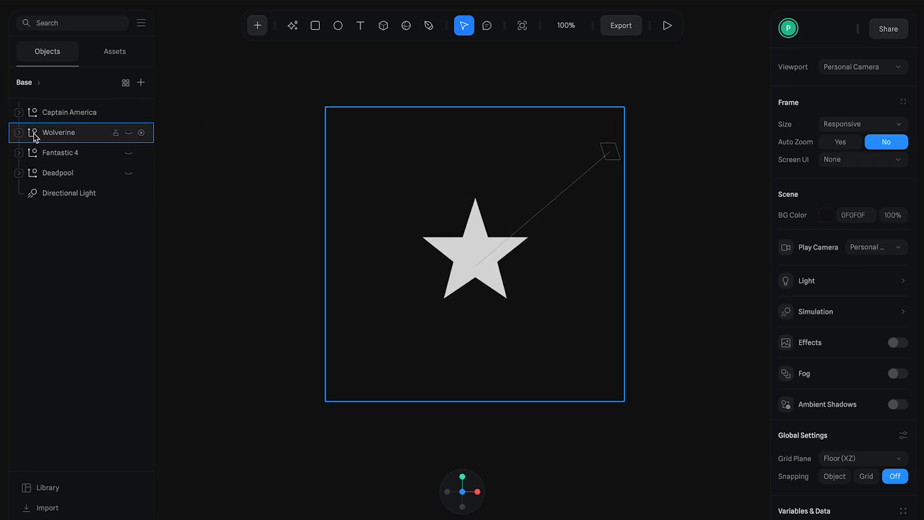
Step: Duplicate Wolverine's yellow ellipse and move the copy into the Captain America group below the star shape
{"action": "left_click", "coordinate": [20, 134]}
{"action": "left_click", "coordinate": [21, 113]}
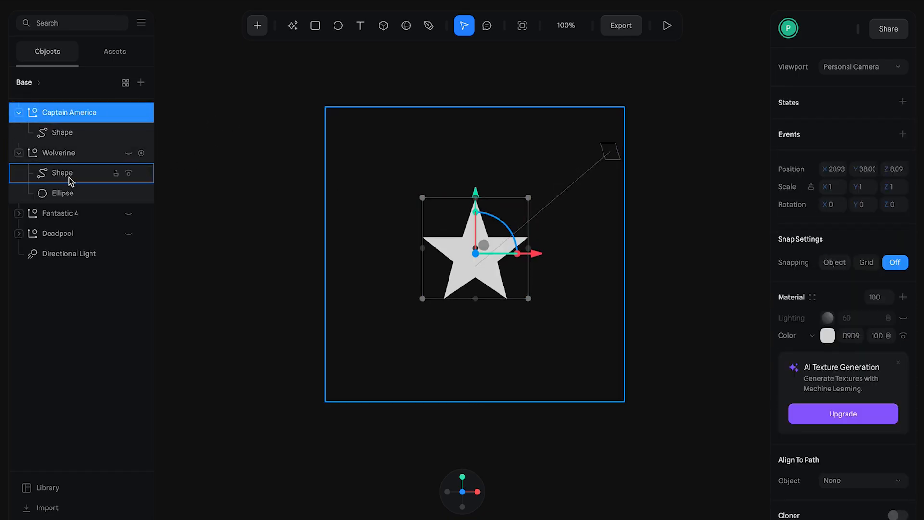
{"action": "left_click", "coordinate": [71, 188]}
{"action": "key", "text": "ctrl+d"}
{"action": "left_click_drag", "start_coordinate": [85, 192], "coordinate": [68, 141]}
{"action": "left_click", "coordinate": [19, 172]}
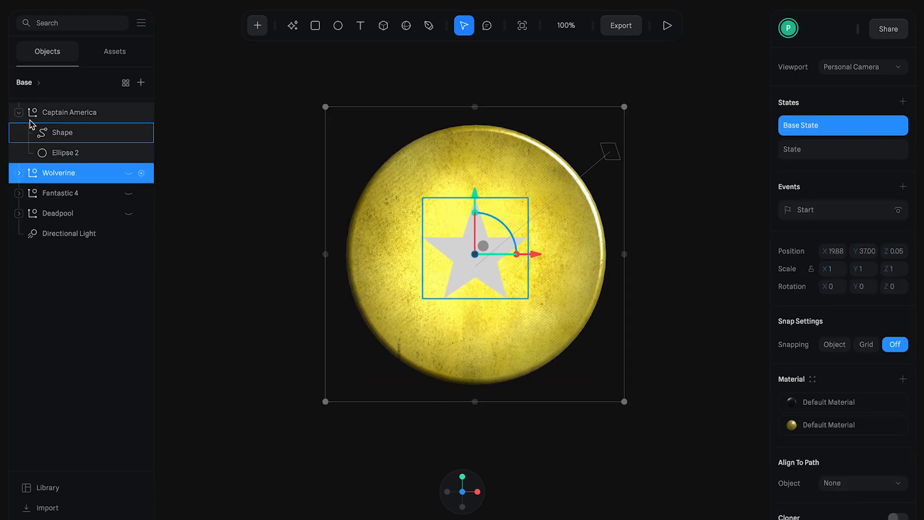
Step: Turn Ellipse 2 into a ring with ring value 80, bevel 3.5 and 5 bevel sides
{"action": "left_click", "coordinate": [66, 152]}
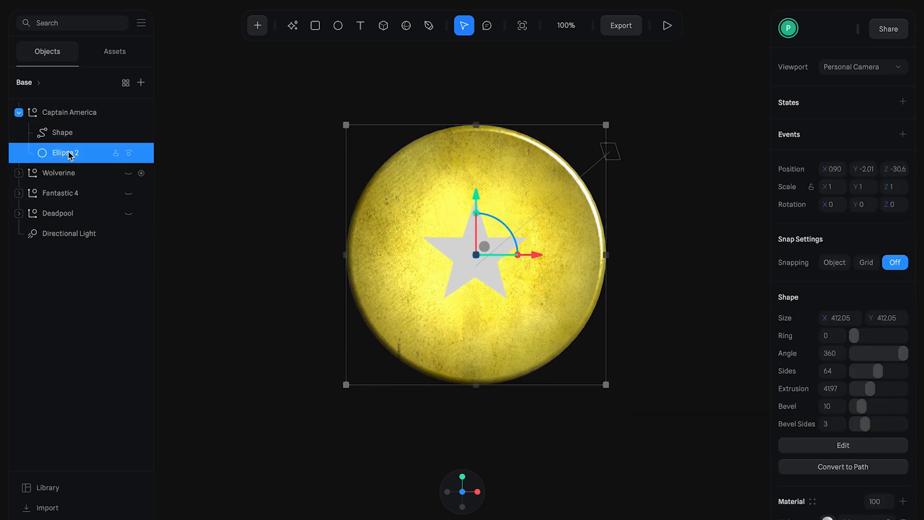
{"action": "left_click_drag", "start_coordinate": [856, 341], "coordinate": [895, 347]}
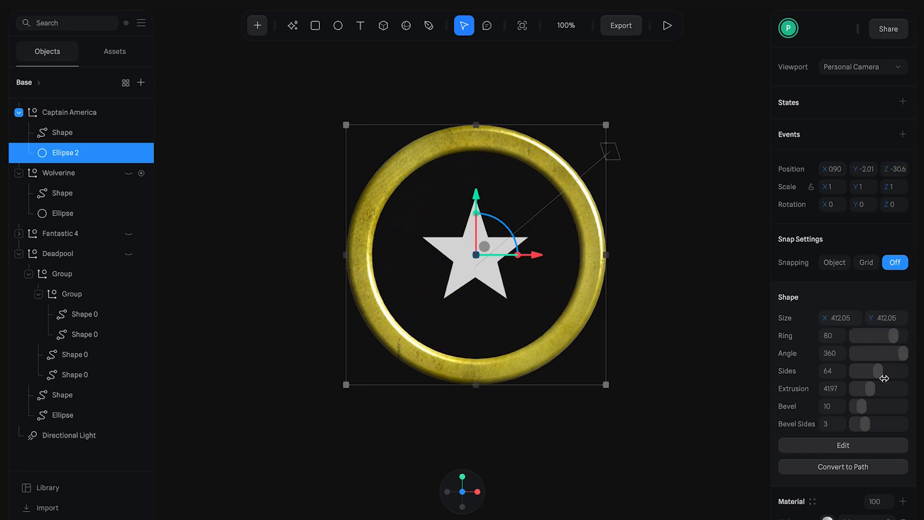
{"action": "left_click_drag", "start_coordinate": [862, 408], "coordinate": [858, 406]}
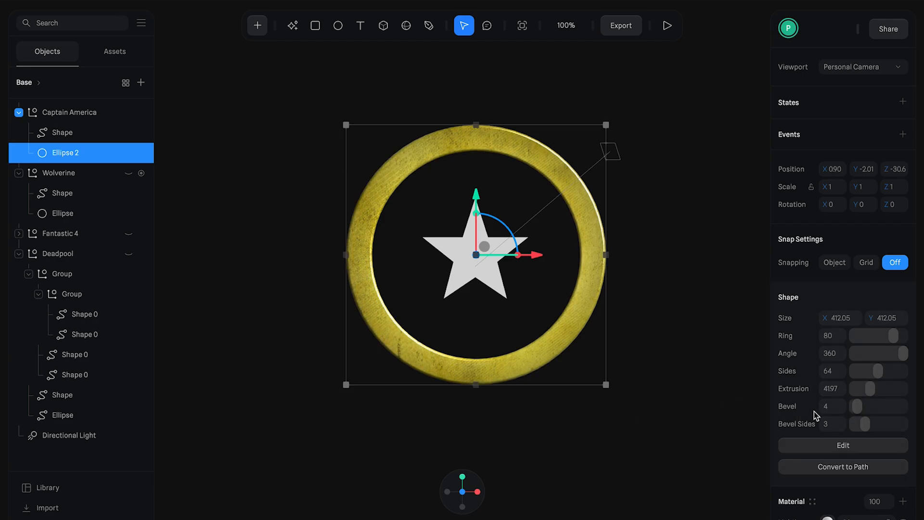
{"action": "left_click", "coordinate": [832, 424]}
{"action": "key", "text": "Return"}
{"action": "left_click", "coordinate": [837, 406]}
{"action": "type", "text": "3.5"}
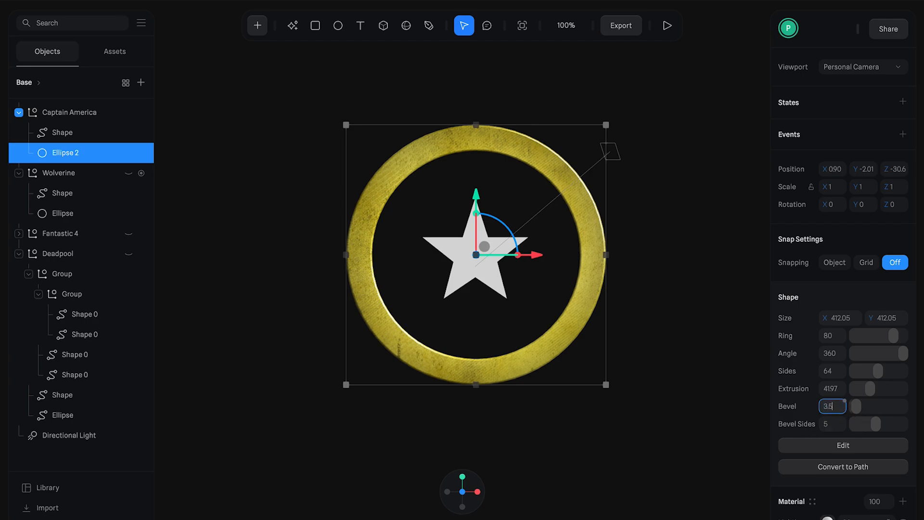
Step: Duplicate the outer ring, shrink the copy to about 336.86 to fit inside it, and set its ring value to 70
{"action": "key", "text": "ctrl+d"}
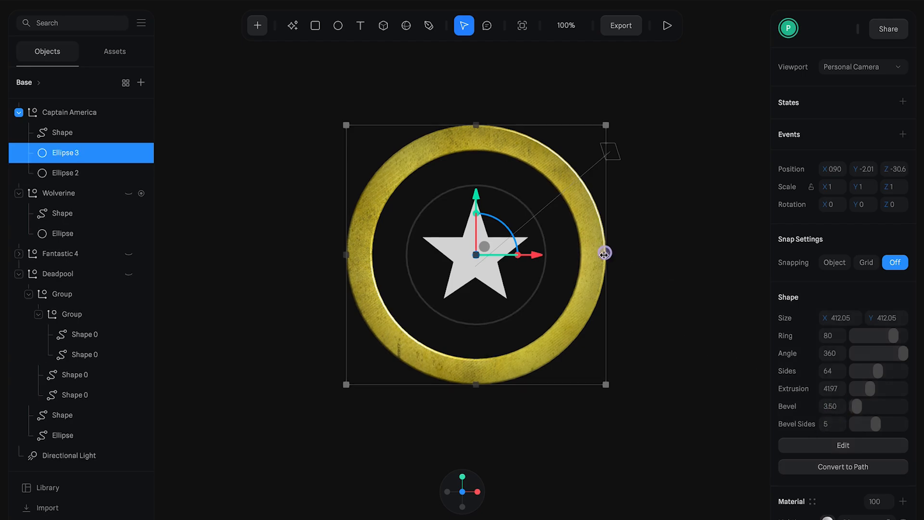
{"action": "left_click_drag", "start_coordinate": [605, 254], "coordinate": [583, 255]}
{"action": "key", "text": "ctrl+d"}
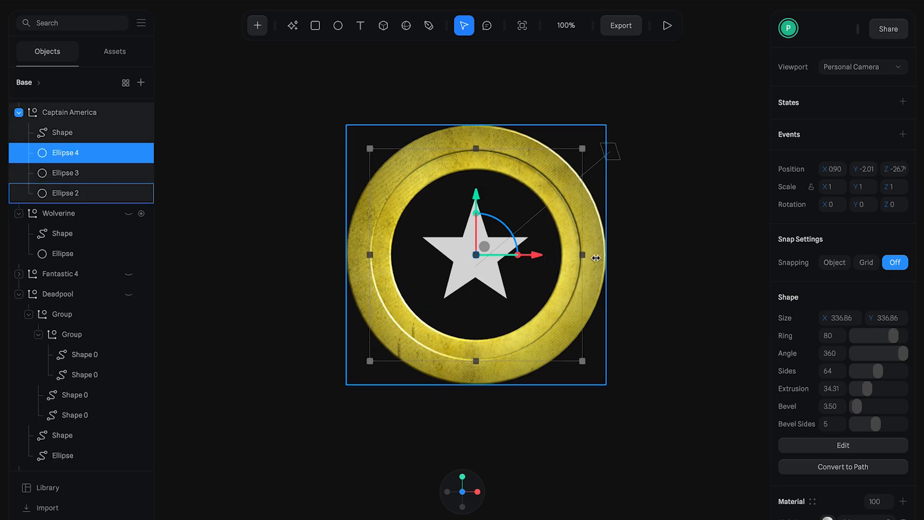
{"action": "key", "text": "ctrl+z"}
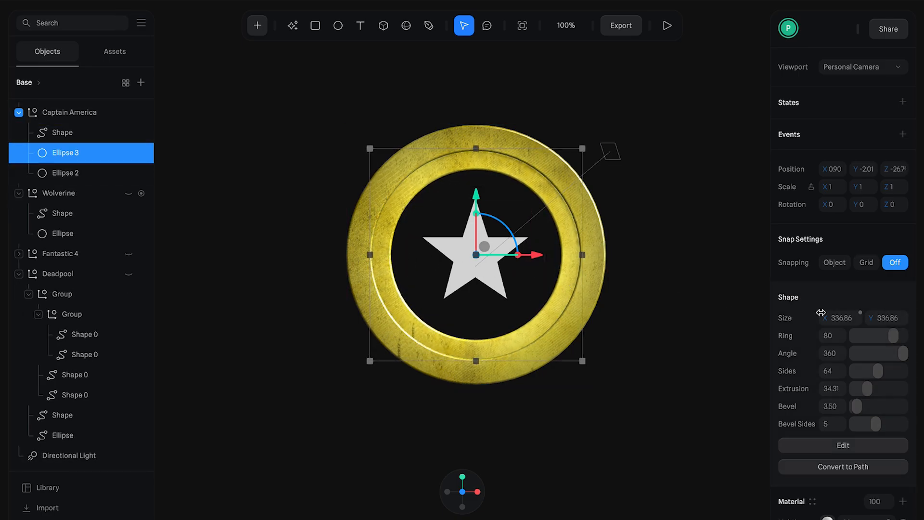
{"action": "left_click_drag", "start_coordinate": [894, 336], "coordinate": [887, 339]}
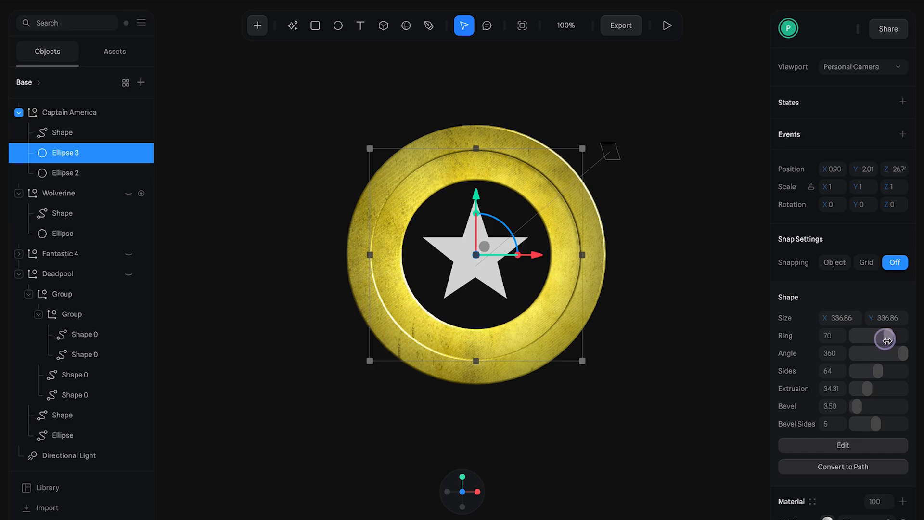
Step: Duplicate the second ring, shrink the copy to about 242.61 to nest inside it, and set its ring value to 64
{"action": "key", "text": "ctrl+d"}
{"action": "left_click_drag", "start_coordinate": [585, 257], "coordinate": [552, 254]}
{"action": "left_click_drag", "start_coordinate": [888, 340], "coordinate": [885, 339]}
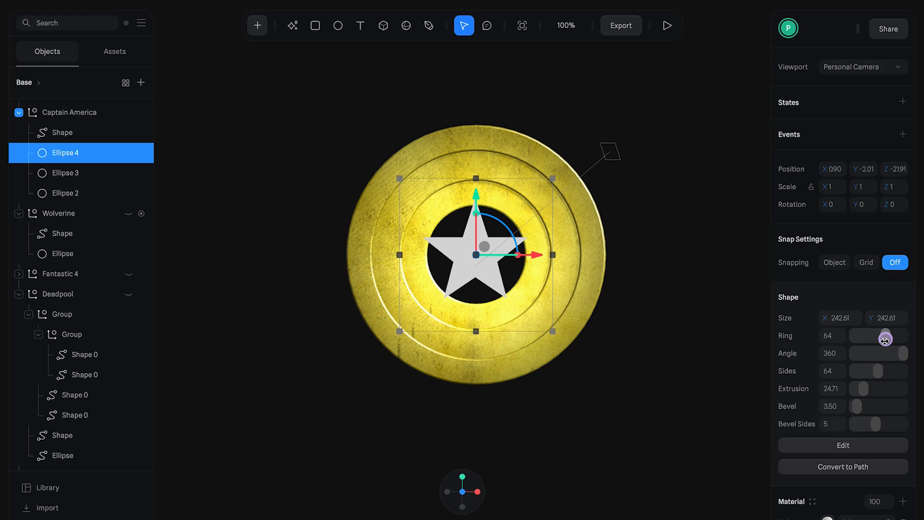
Step: Duplicate the third ring, shrink the copy to about 162.39, and set its ring value to 0 for a solid centre disc
{"action": "key", "text": "ctrl+d"}
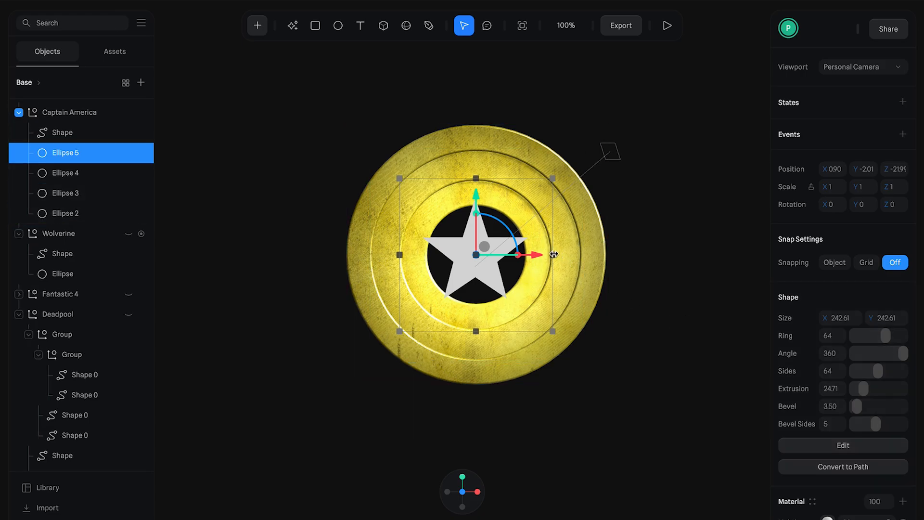
{"action": "left_click_drag", "start_coordinate": [552, 255], "coordinate": [528, 254]}
{"action": "left_click_drag", "start_coordinate": [881, 336], "coordinate": [806, 335]}
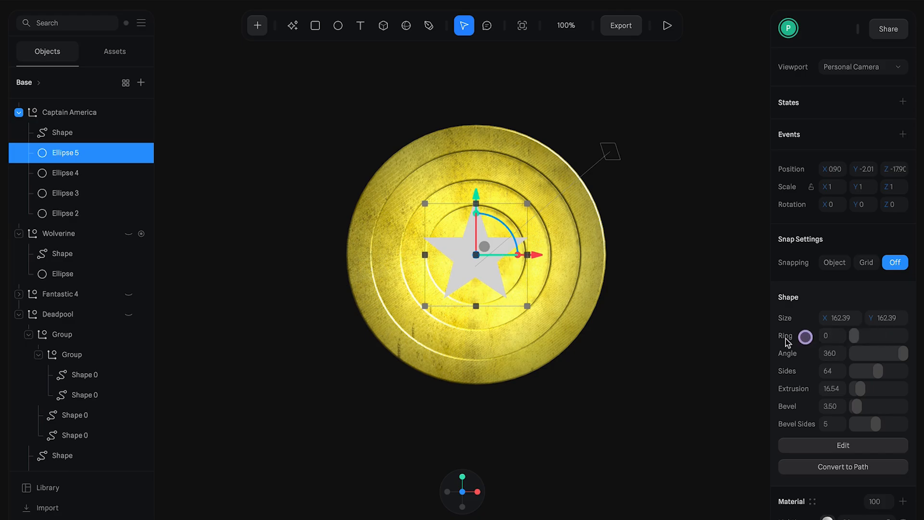
Step: Set the bevel of Ellipse 2 and Ellipse 3 to 3
{"action": "left_click", "coordinate": [83, 138]}
{"action": "left_click", "coordinate": [83, 214]}
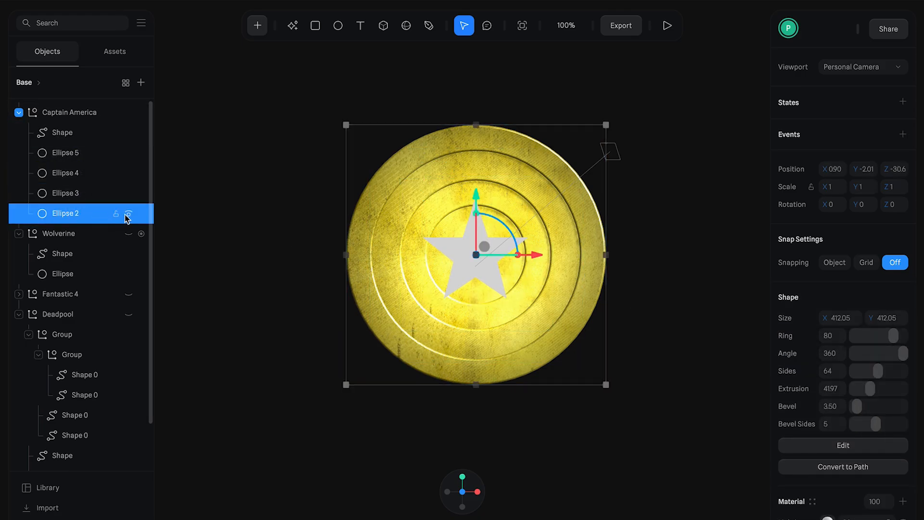
{"action": "left_click", "coordinate": [830, 409]}
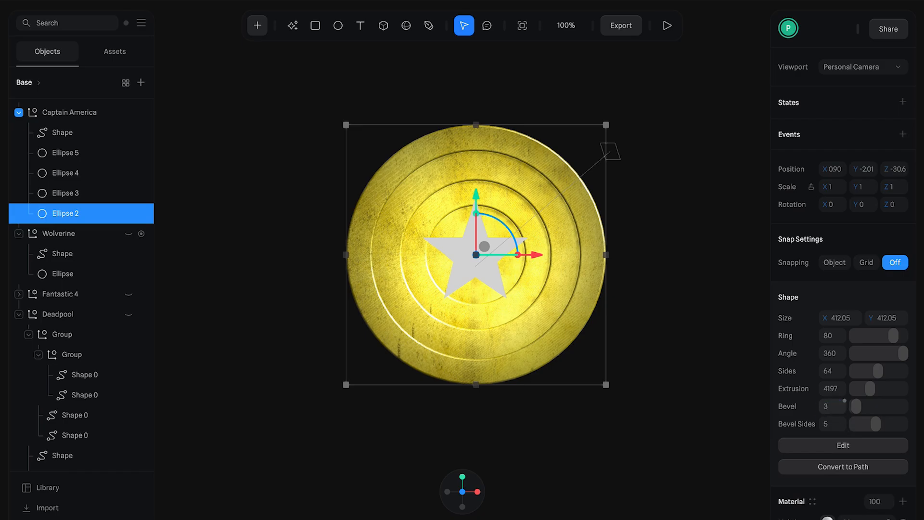
{"action": "left_click", "coordinate": [84, 194]}
{"action": "left_click", "coordinate": [82, 153], "text": "shift"}
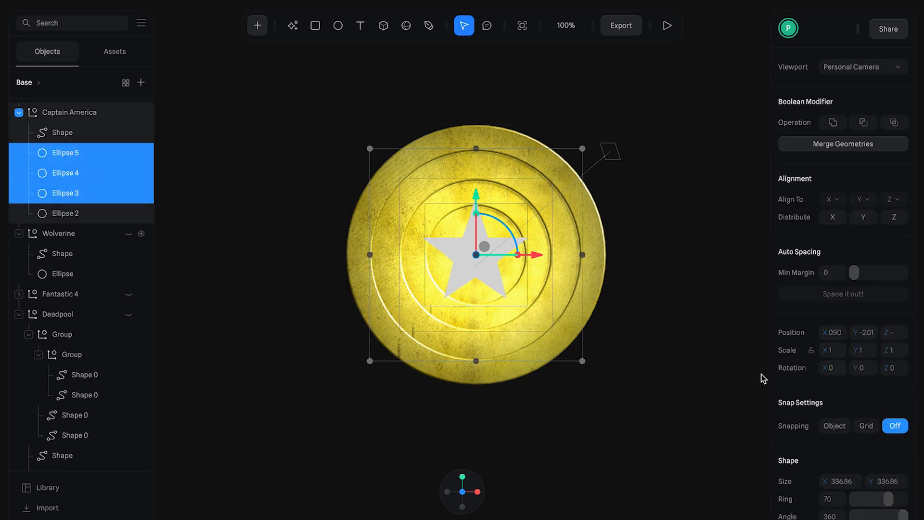
{"action": "left_click", "coordinate": [71, 217]}
{"action": "left_click", "coordinate": [68, 195]}
{"action": "left_click", "coordinate": [834, 406]}
{"action": "type", "text": "3"}
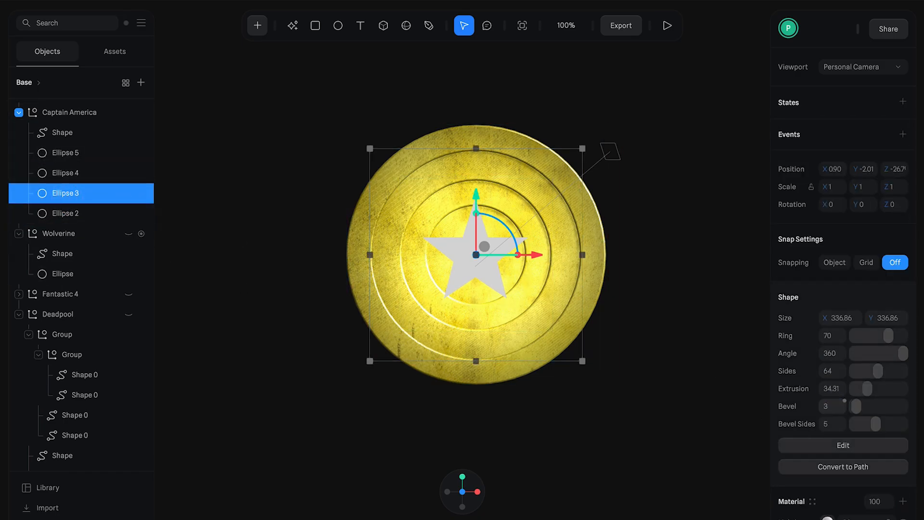
Step: Set the bevel of Ellipse 4 and Ellipse 5 to 3
{"action": "left_click", "coordinate": [67, 173]}
{"action": "left_click", "coordinate": [832, 405]}
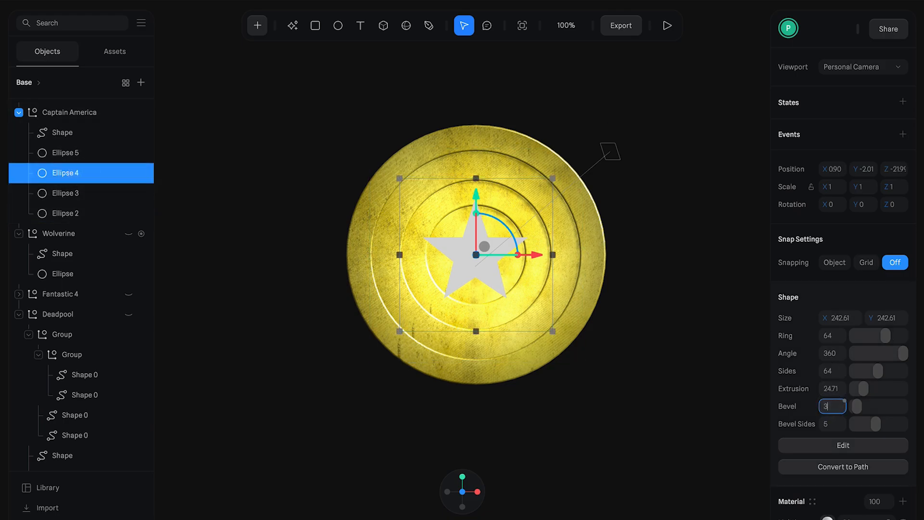
{"action": "left_click", "coordinate": [72, 153]}
{"action": "left_click", "coordinate": [833, 407]}
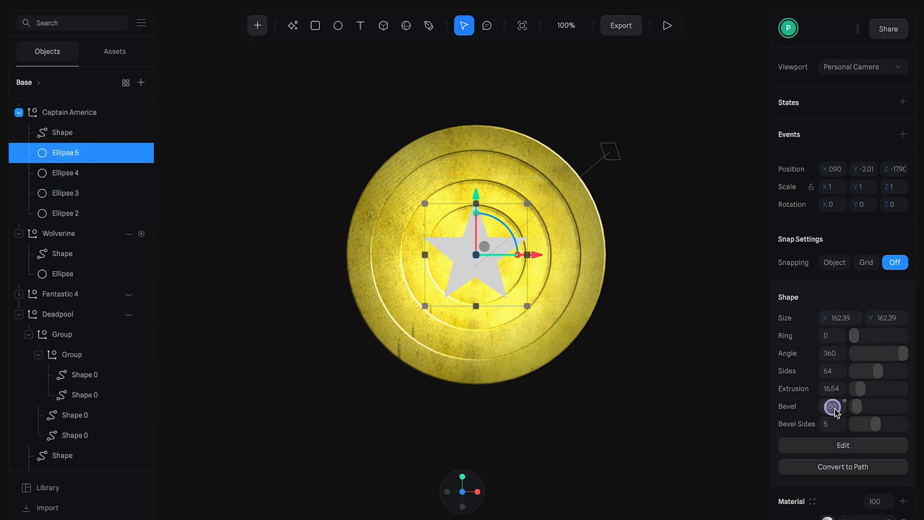
{"action": "type", "text": "3"}
Step: Set the bevel sides of Ellipse 5, Ellipse 4, Ellipse 3 and Ellipse 2 to 4
{"action": "left_click", "coordinate": [827, 424]}
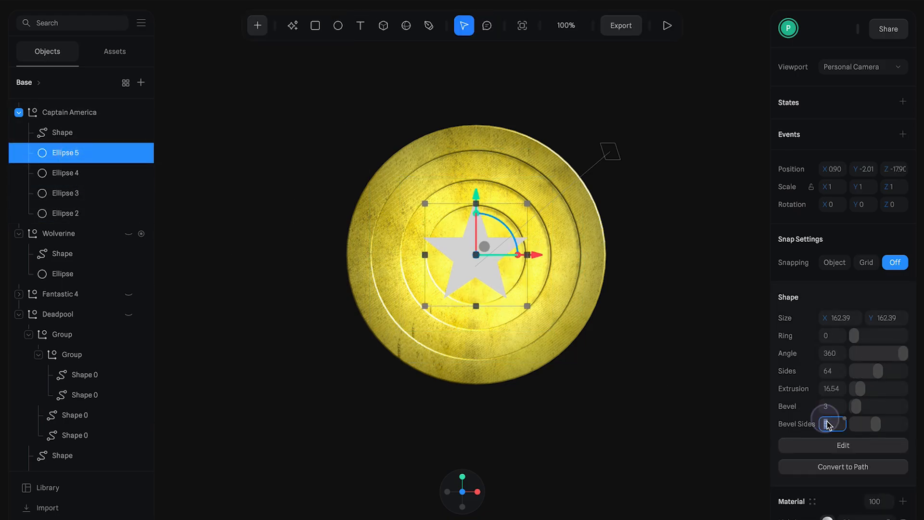
{"action": "left_click", "coordinate": [76, 175]}
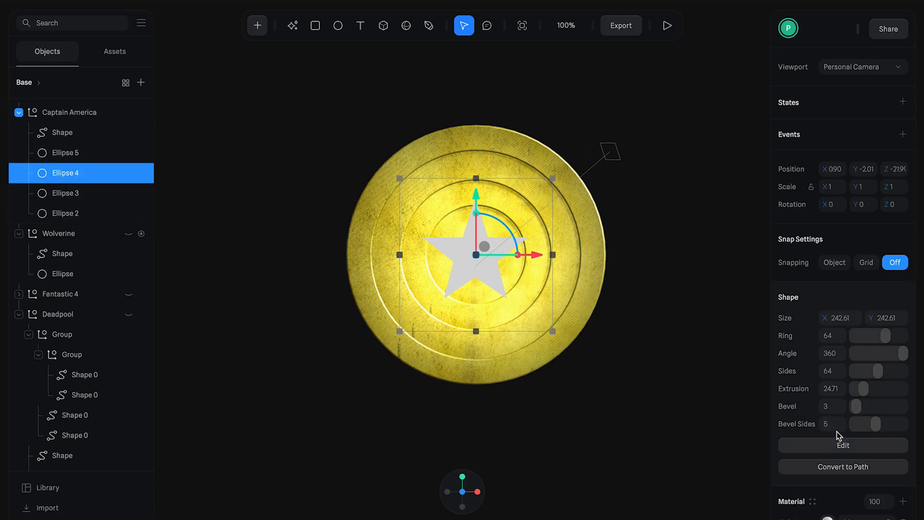
{"action": "left_click", "coordinate": [75, 192]}
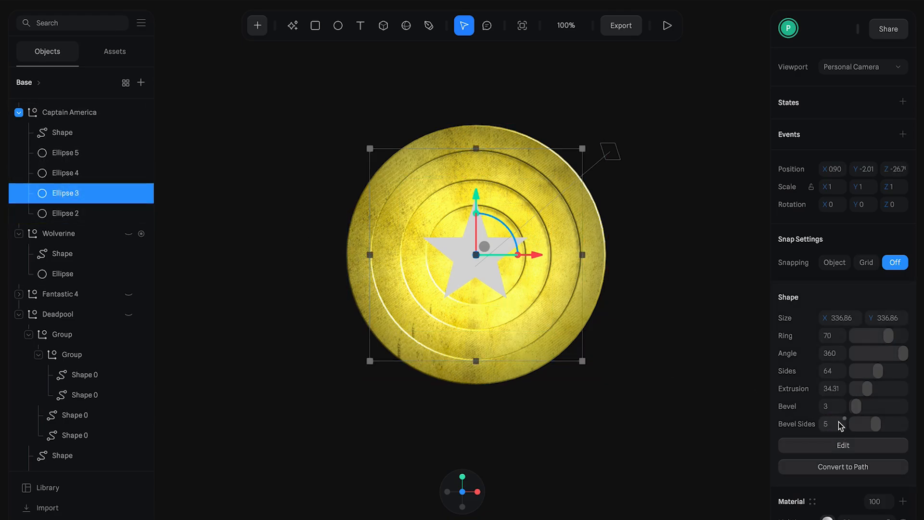
{"action": "left_click", "coordinate": [72, 215]}
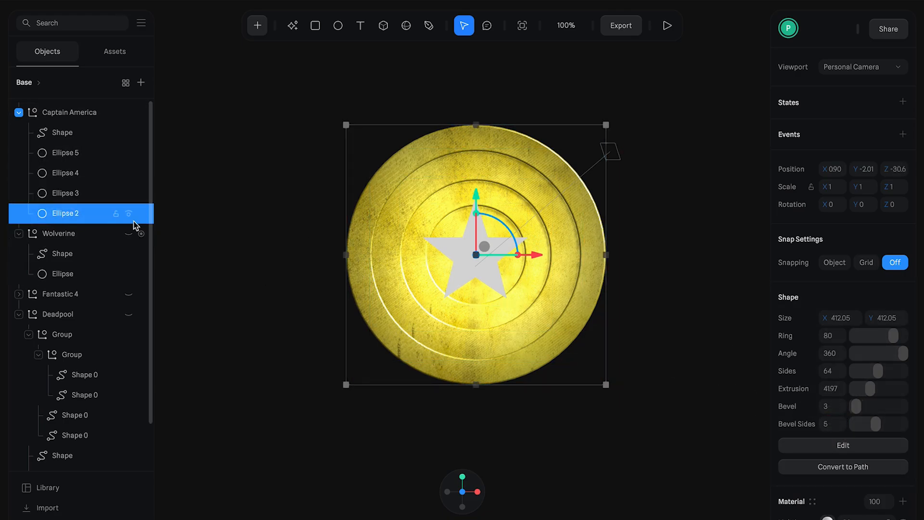
{"action": "left_click", "coordinate": [839, 426]}
{"action": "type", "text": "4"}
{"action": "key", "text": "Return"}
Step: Delete the Depth, Image, Matcap and black Color layers from Ellipse 2's material, keeping Lighting and the yellow Color
{"action": "scroll", "coordinate": [828, 420], "scroll_direction": "down", "scroll_amount": 3}
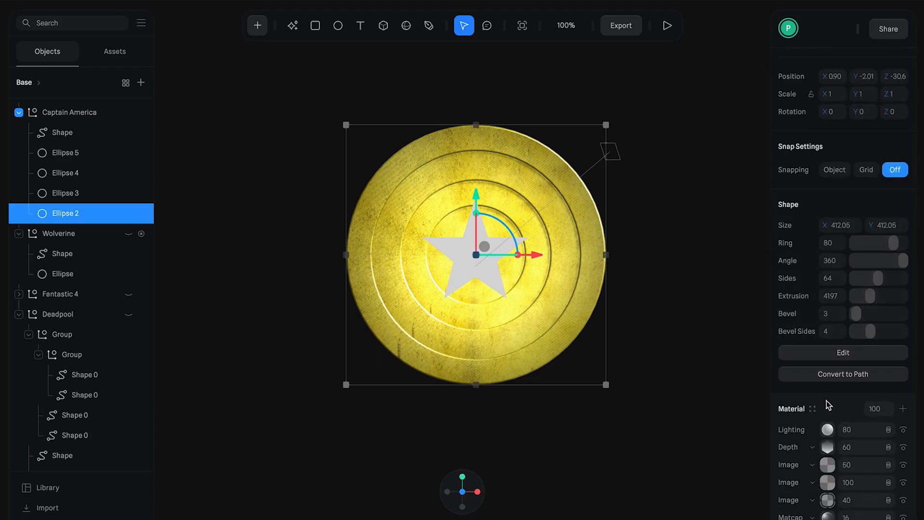
{"action": "left_click", "coordinate": [911, 390]}
{"action": "left_click", "coordinate": [912, 390]}
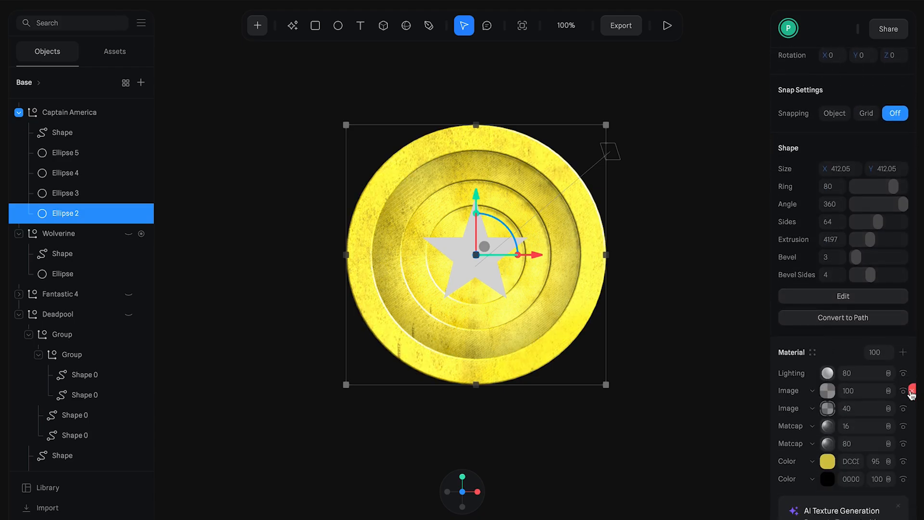
{"action": "left_click", "coordinate": [912, 390]}
{"action": "left_click", "coordinate": [911, 391]}
{"action": "left_click", "coordinate": [912, 390]}
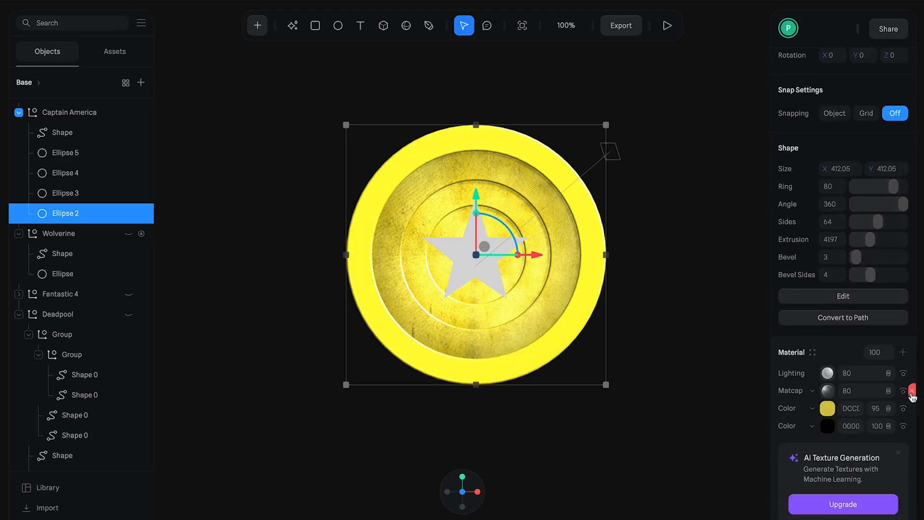
{"action": "left_click", "coordinate": [911, 391]}
{"action": "left_click", "coordinate": [911, 408]}
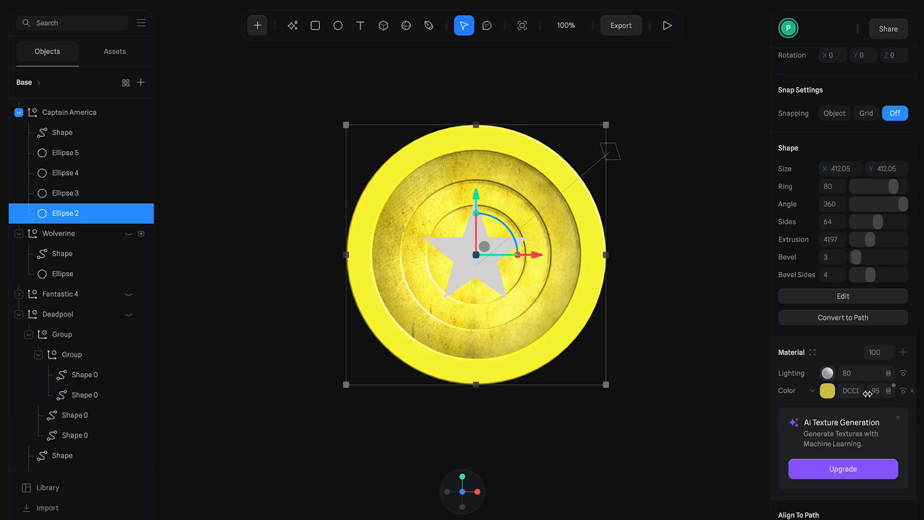
Step: Set Ellipse 2's yellow Color layer to Overlay blending, opacity 100 and colour BF3636
{"action": "left_click", "coordinate": [888, 392]}
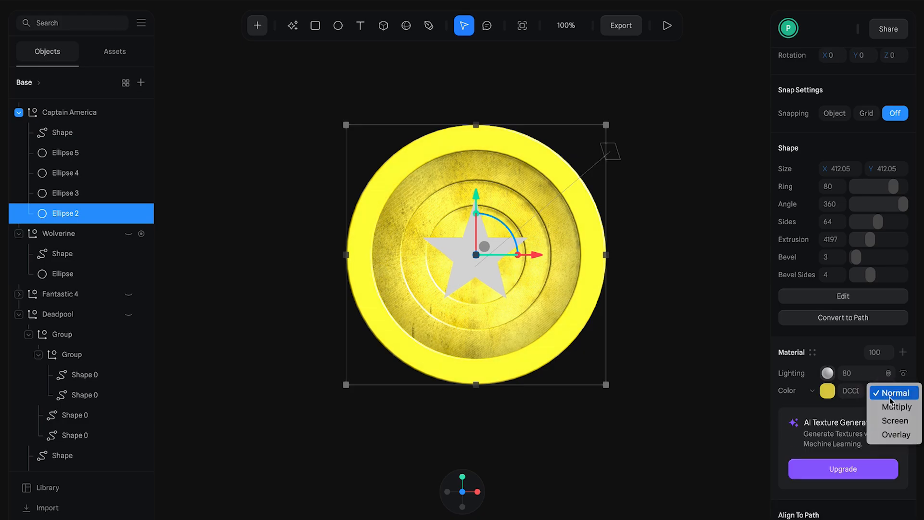
{"action": "left_click", "coordinate": [895, 434]}
{"action": "left_click", "coordinate": [849, 396]}
{"action": "type", "text": "B"}
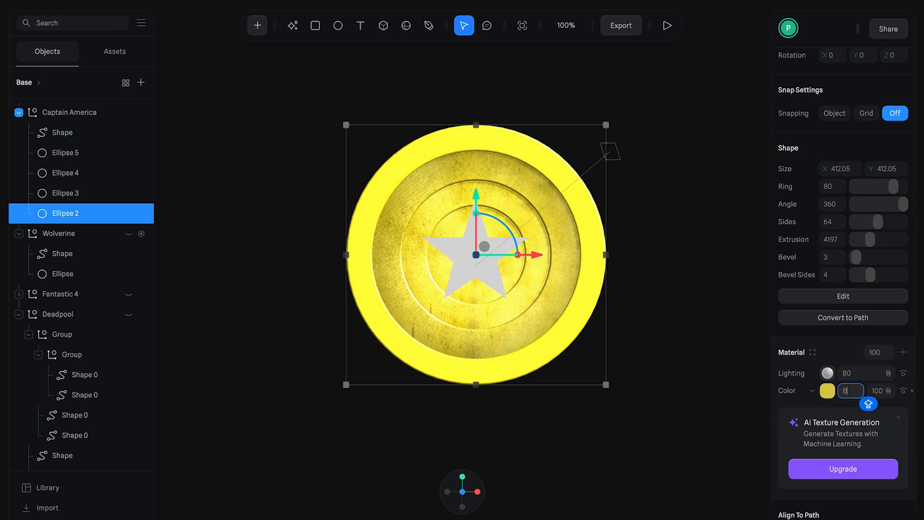
{"action": "type", "text": "F3636"}
{"action": "key", "text": "Return"}
Step: Add a new Color layer to Ellipse 2's material and place it beneath the red BF3636 layer
{"action": "left_click", "coordinate": [904, 348]}
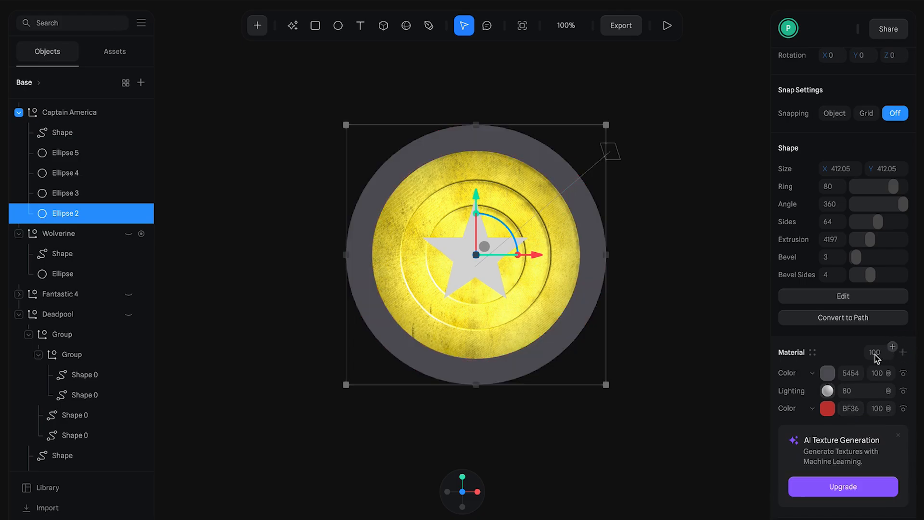
{"action": "left_click_drag", "start_coordinate": [797, 370], "coordinate": [804, 408]}
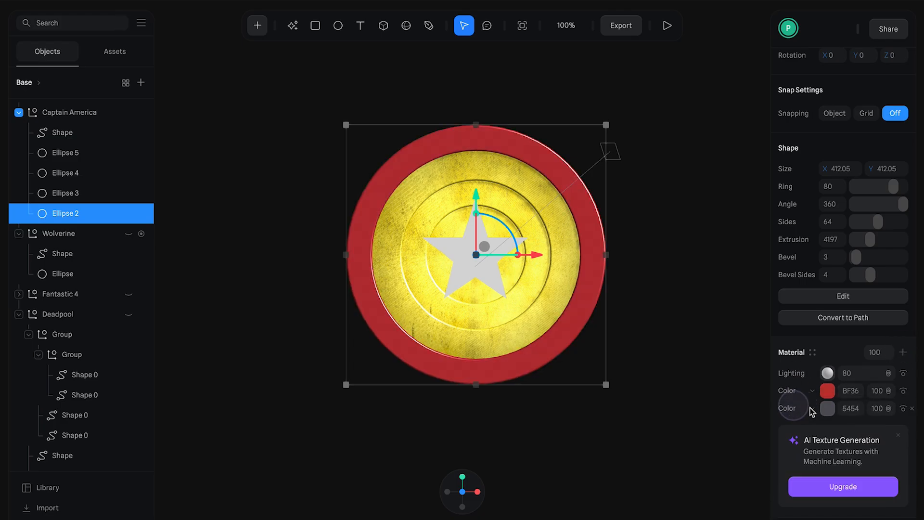
Step: Change Ellipse 2's lower Color layer to Matcap and give it the glossy grey sphere image from the Spline Library
{"action": "left_click", "coordinate": [811, 408]}
{"action": "scroll", "coordinate": [813, 491], "scroll_direction": "down", "scroll_amount": 2}
{"action": "left_click", "coordinate": [809, 493]}
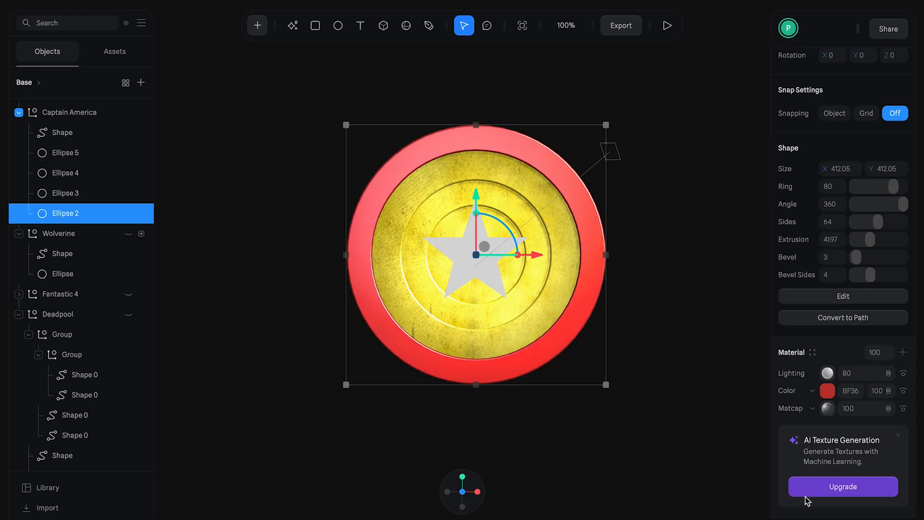
{"action": "left_click", "coordinate": [828, 408]}
{"action": "scroll", "coordinate": [846, 433], "scroll_direction": "down", "scroll_amount": 5}
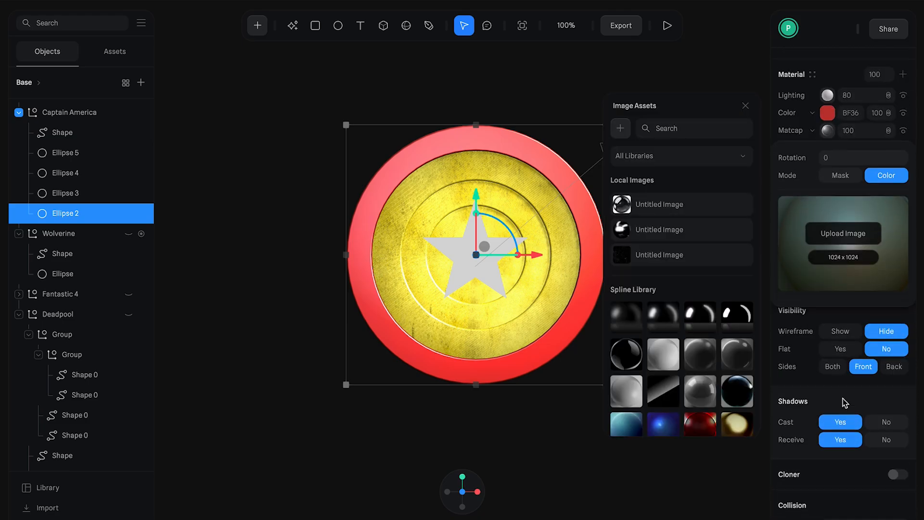
{"action": "left_click", "coordinate": [712, 389]}
{"action": "left_click", "coordinate": [576, 405]}
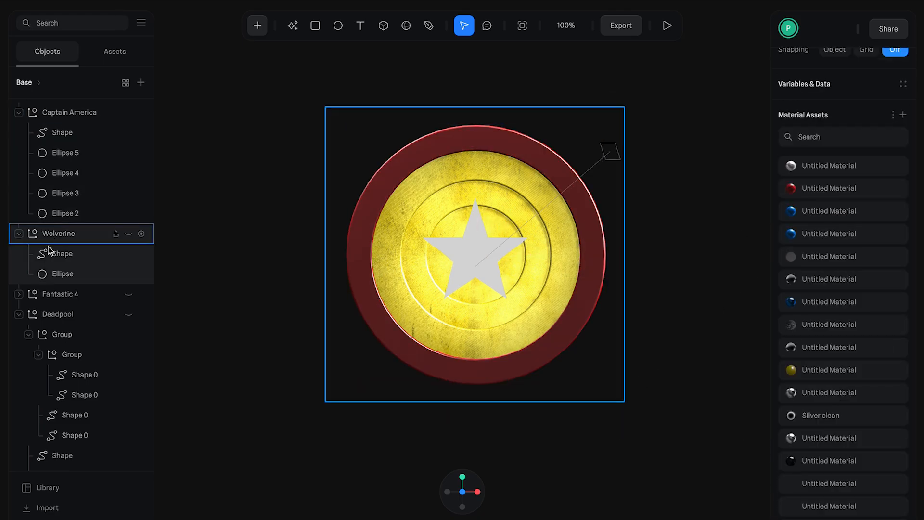
Step: Set the rotation of Ellipse 2's Matcap layer to -300
{"action": "left_click", "coordinate": [73, 207]}
{"action": "left_click", "coordinate": [829, 345]}
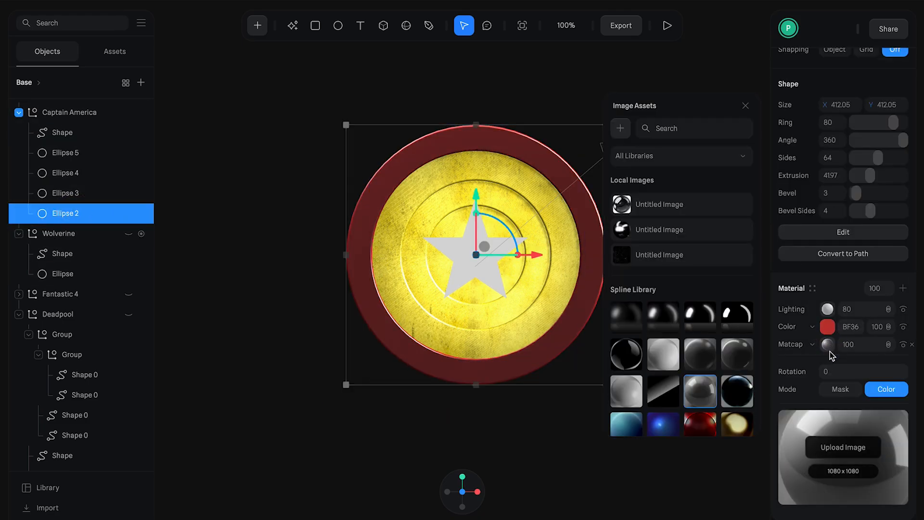
{"action": "left_click", "coordinate": [828, 371]}
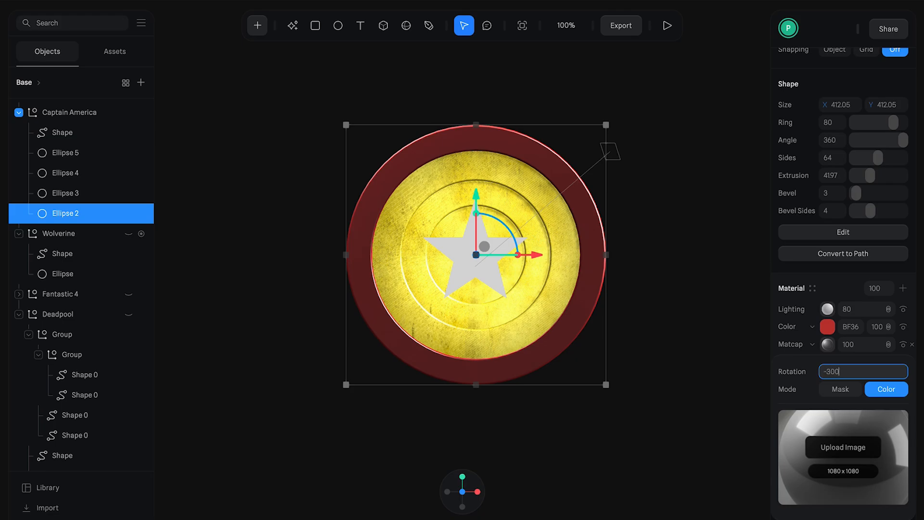
{"action": "type", "text": "-300"}
{"action": "left_click", "coordinate": [750, 302]}
{"action": "left_click", "coordinate": [146, 219]}
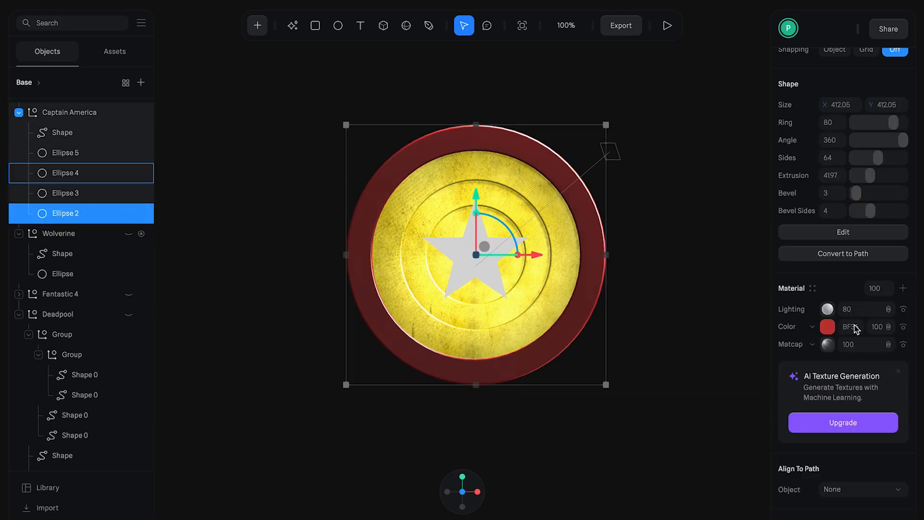
Step: Add an Image layer with the dark scratched texture to Ellipse 2's material, between Lighting and the red Color layer
{"action": "left_click", "coordinate": [903, 288]}
{"action": "left_click_drag", "start_coordinate": [792, 309], "coordinate": [792, 332]}
{"action": "left_click", "coordinate": [812, 327]}
{"action": "left_click", "coordinate": [812, 285]}
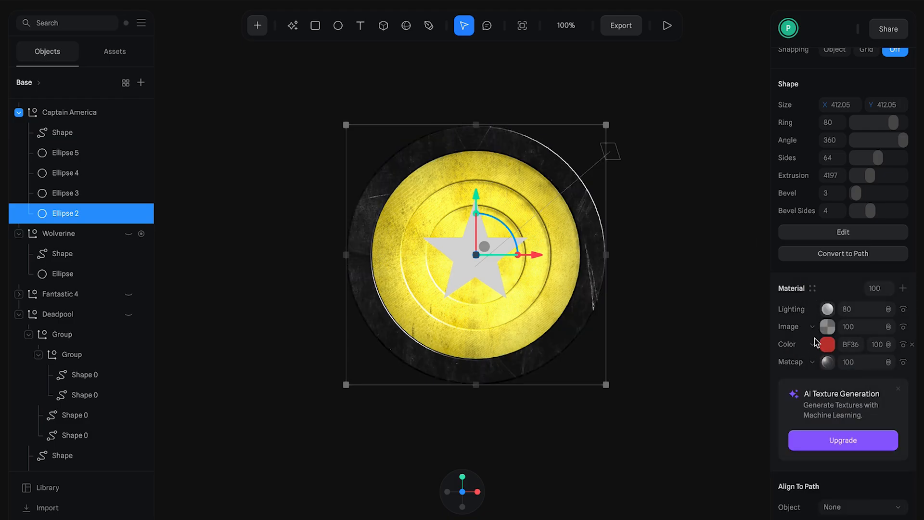
Step: Set the opacity of Ellipse 2's scratched Image layer to 50 and change its blending mode so the red stays brighter
{"action": "double_click", "coordinate": [849, 327]}
{"action": "key", "text": "Return"}
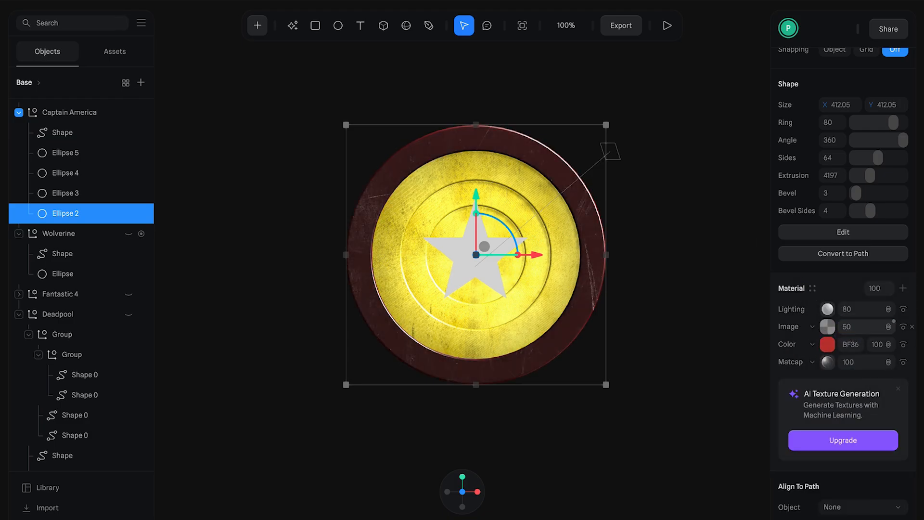
{"action": "left_click", "coordinate": [888, 327]}
{"action": "left_click", "coordinate": [835, 354]}
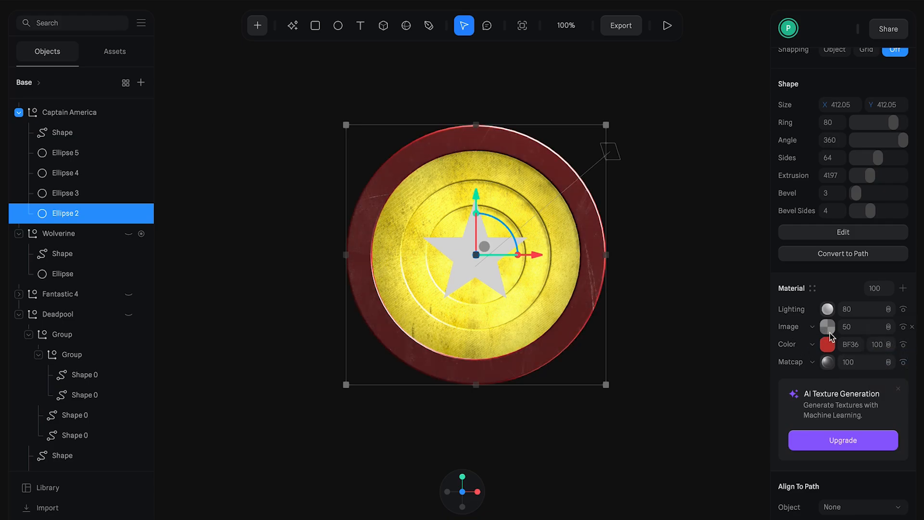
{"action": "left_click", "coordinate": [827, 327]}
{"action": "scroll", "coordinate": [843, 385], "scroll_direction": "down", "scroll_amount": 2}
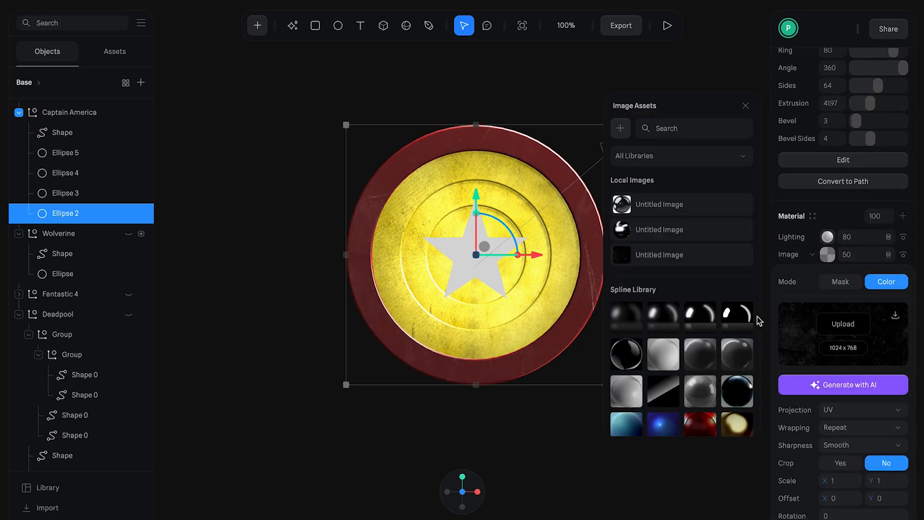
{"action": "left_click", "coordinate": [827, 254]}
Step: Set Ellipse 2's Lighting to the Untitled Image rough map, roughness 1, metalness 0 and reflectivity 0
{"action": "left_click", "coordinate": [828, 238]}
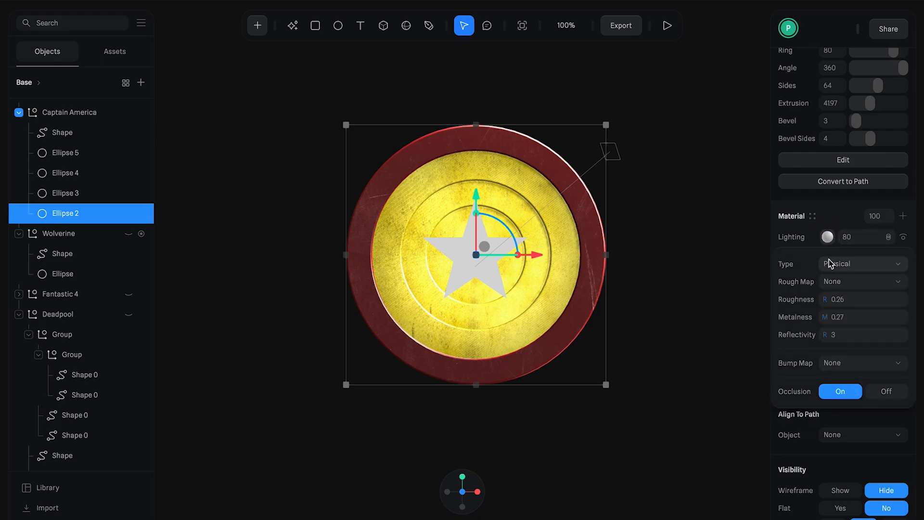
{"action": "left_click", "coordinate": [847, 282]}
{"action": "left_click", "coordinate": [828, 299]}
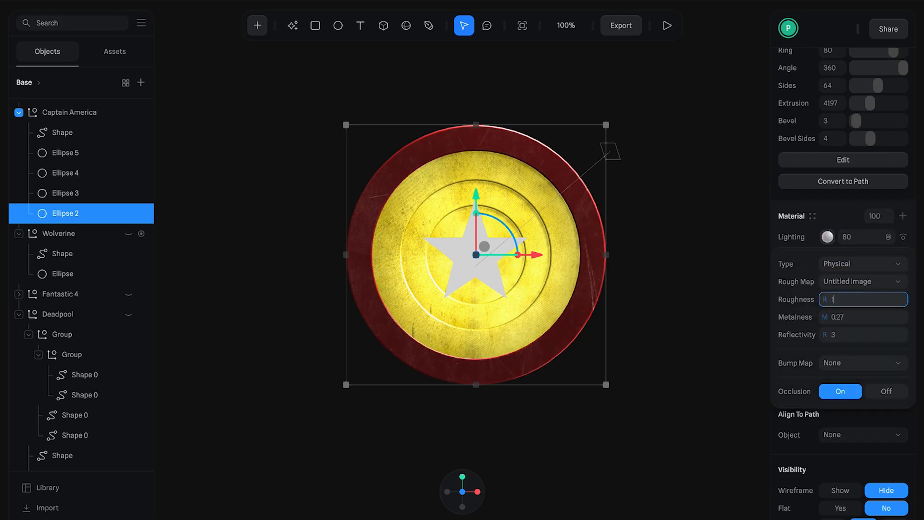
{"action": "left_click", "coordinate": [833, 317]}
{"action": "type", "text": "0"}
{"action": "key", "text": "Return"}
{"action": "left_click", "coordinate": [832, 334]}
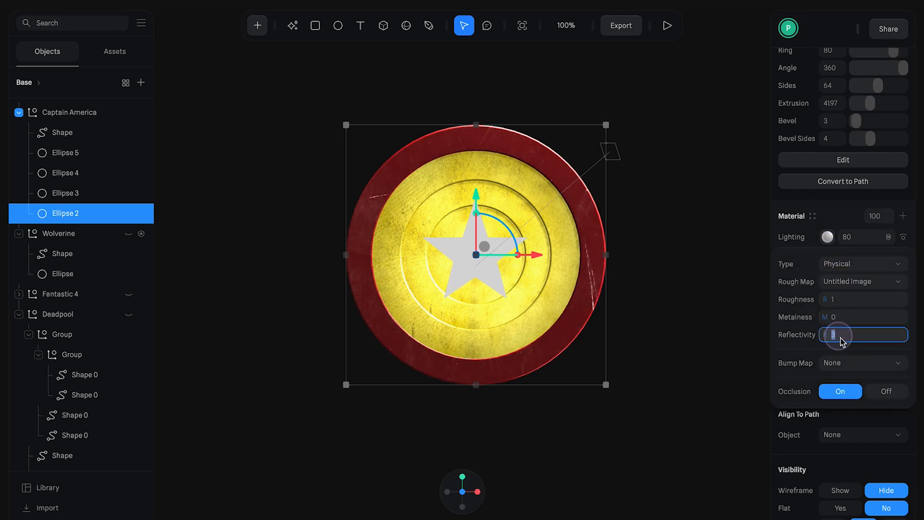
{"action": "type", "text": "0"}
{"action": "key", "text": "Return"}
Step: Assign Untitled Image as the bump map of Ellipse 2's Lighting and set the Lighting layer's opacity to 90
{"action": "left_click", "coordinate": [845, 363]}
{"action": "left_click", "coordinate": [843, 381]}
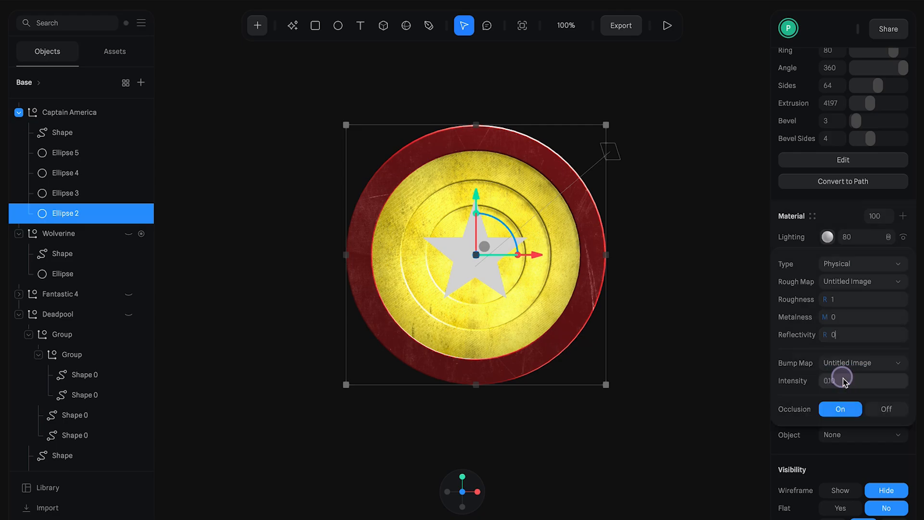
{"action": "left_click", "coordinate": [827, 237]}
Step: Add another layer to Ellipse 2's material, place it between the red Color and Matcap layers, and change it to Matcap
{"action": "scroll", "coordinate": [828, 468], "scroll_direction": "up", "scroll_amount": 4}
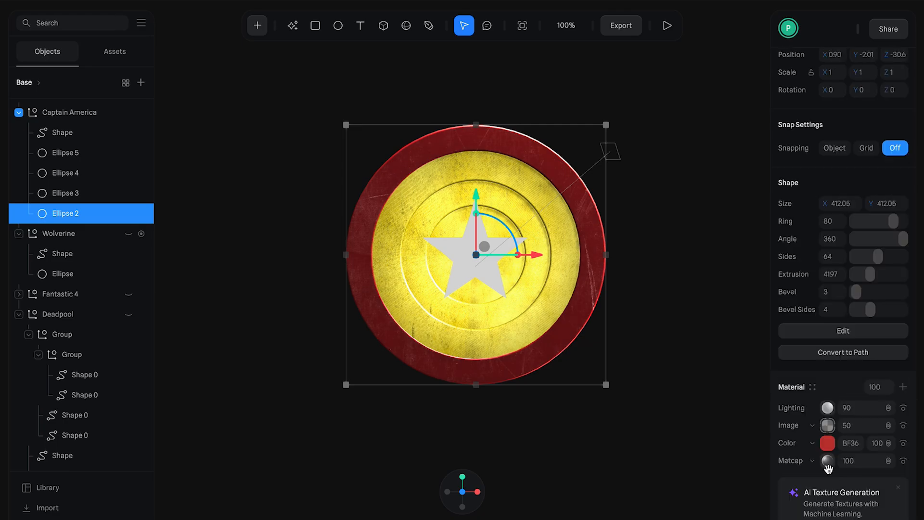
{"action": "left_click", "coordinate": [904, 388]}
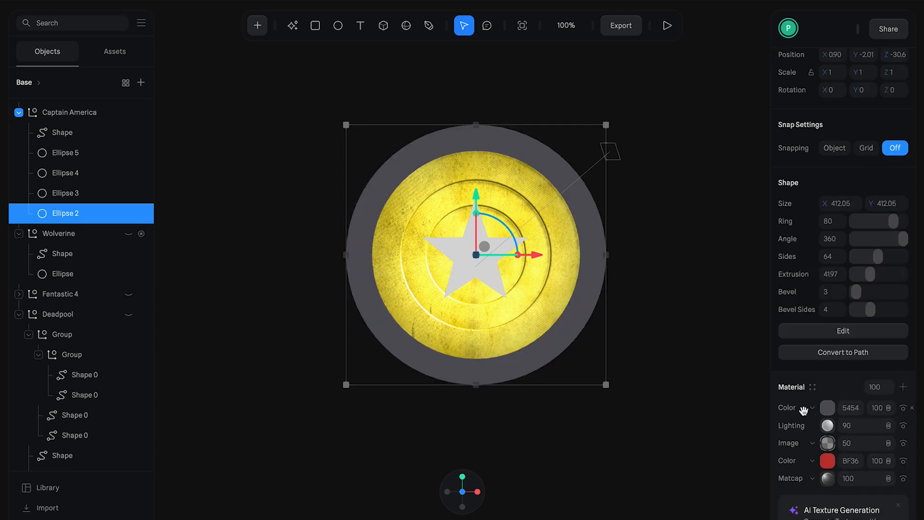
{"action": "left_click_drag", "start_coordinate": [803, 411], "coordinate": [776, 412]}
{"action": "scroll", "coordinate": [779, 426], "scroll_direction": "down", "scroll_amount": 2}
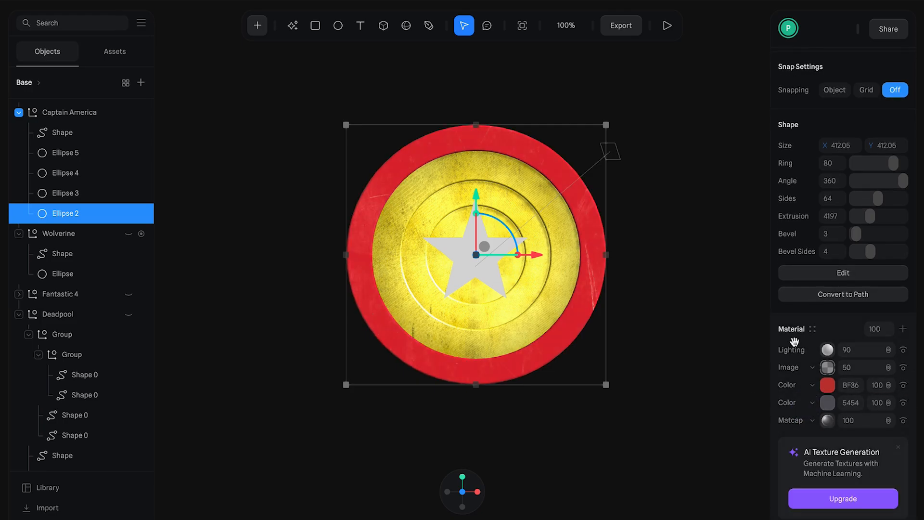
{"action": "scroll", "coordinate": [794, 342], "scroll_direction": "down", "scroll_amount": 2}
{"action": "left_click", "coordinate": [811, 307]}
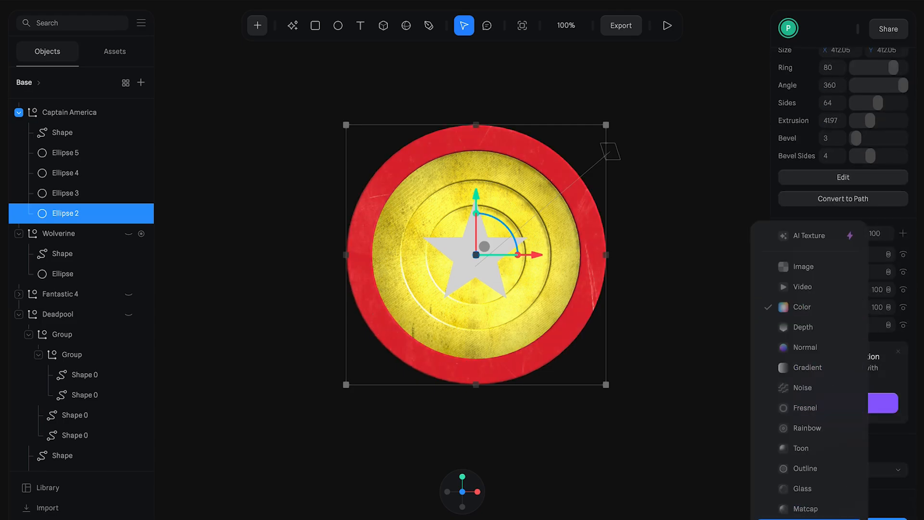
{"action": "left_click", "coordinate": [824, 507]}
Step: Give Ellipse 2's upper Matcap layer the dark brushed-metal image, rotation 176 and opacity 15, and compare it hidden and shown
{"action": "left_click", "coordinate": [829, 307]}
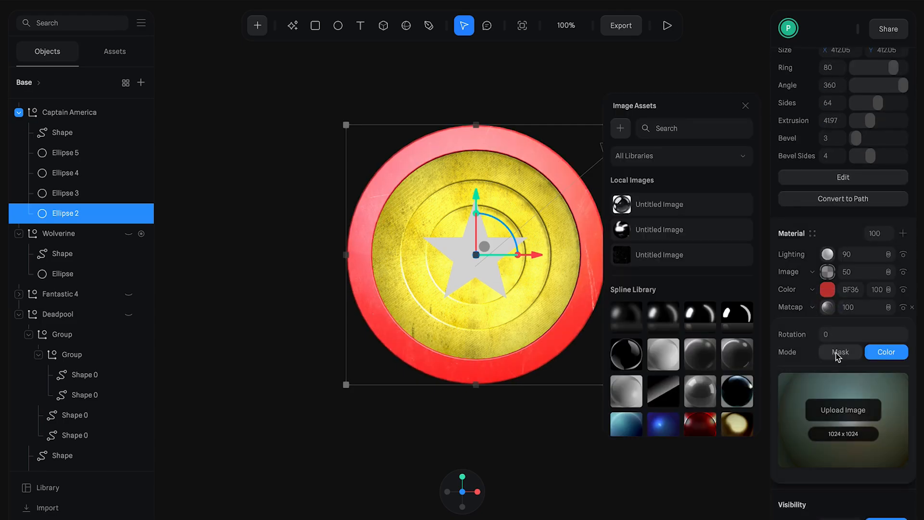
{"action": "left_click", "coordinate": [843, 409]}
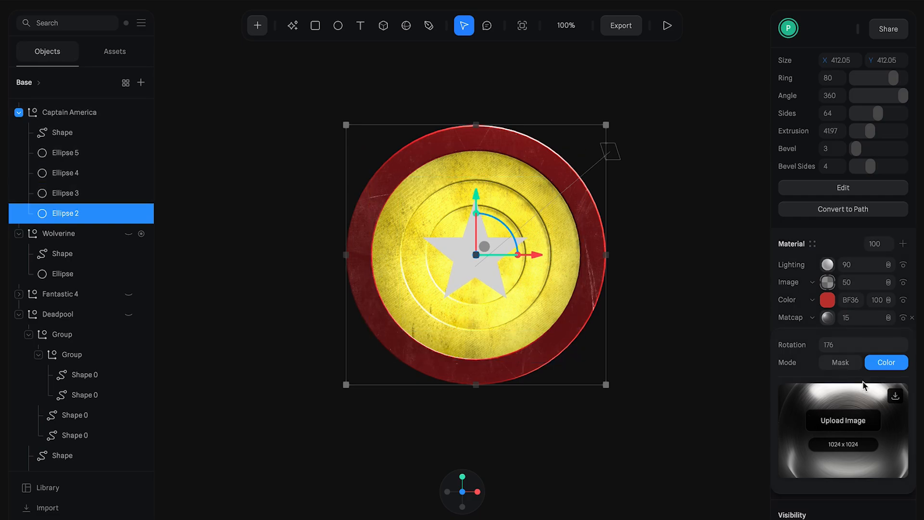
{"action": "left_click", "coordinate": [894, 312]}
{"action": "left_click", "coordinate": [901, 318]}
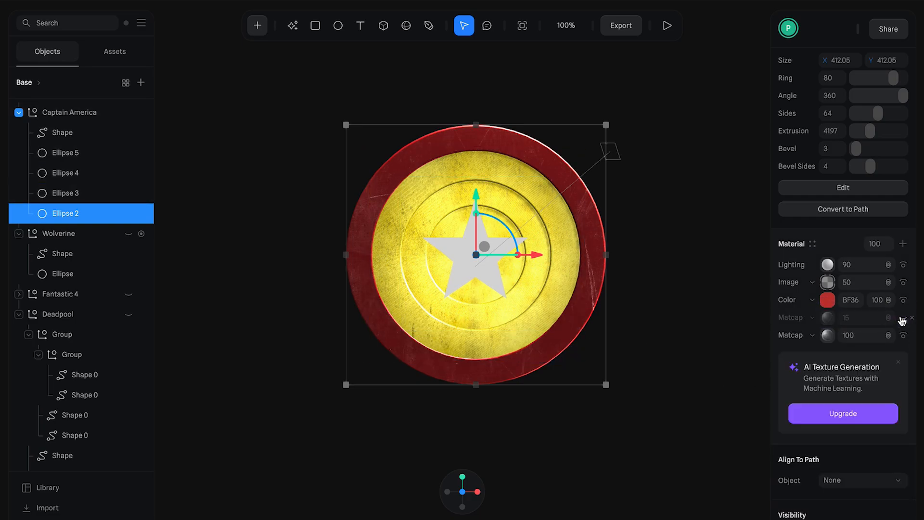
{"action": "left_click", "coordinate": [901, 318]}
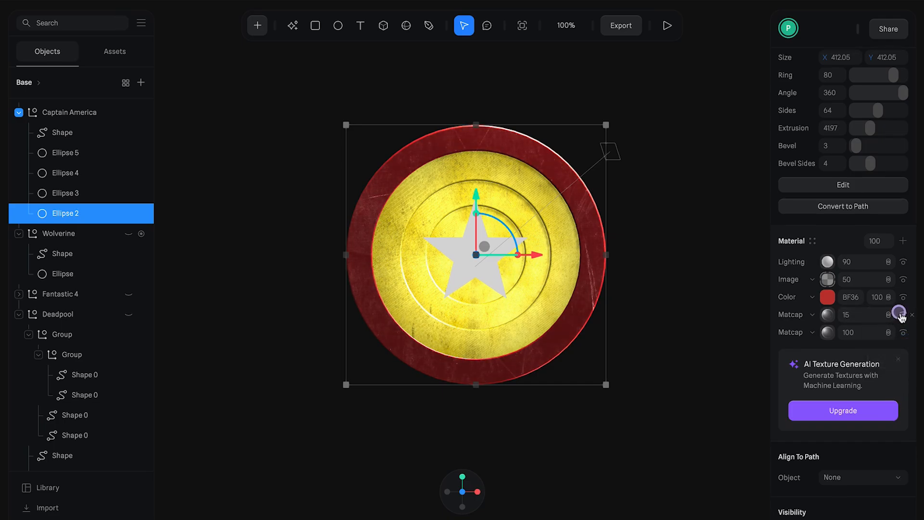
Step: Set Ellipse 2's upper Matcap layer to Overlay blending and opacity 50, and compare the ring with the layer hidden and shown
{"action": "left_click", "coordinate": [900, 314]}
{"action": "left_click", "coordinate": [895, 328]}
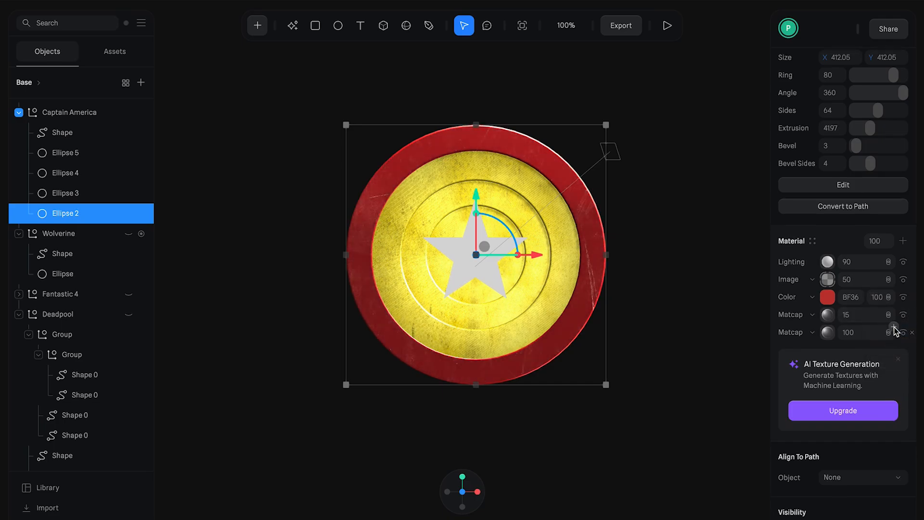
{"action": "left_click", "coordinate": [900, 318]}
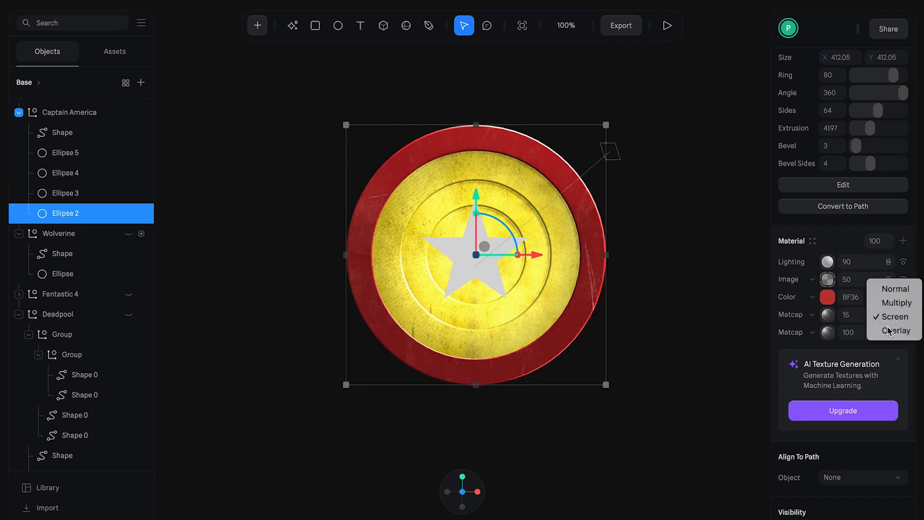
{"action": "left_click", "coordinate": [888, 329]}
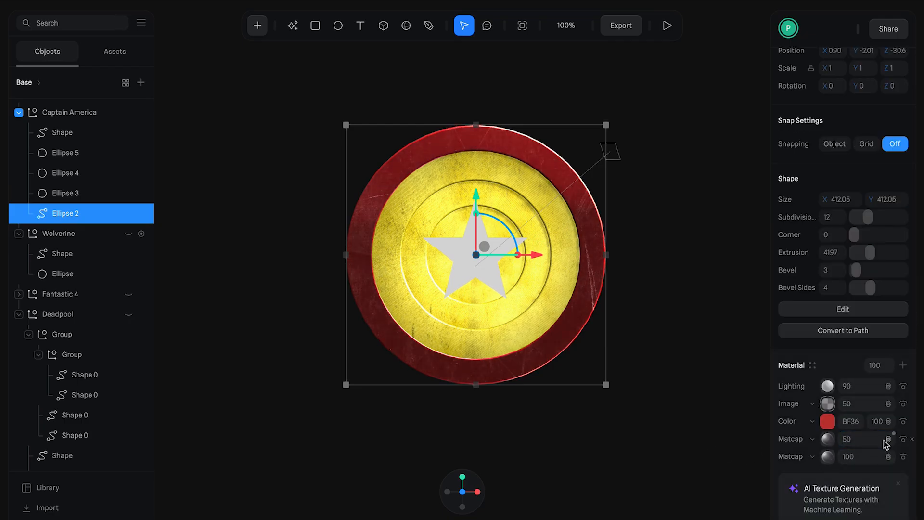
{"action": "left_click", "coordinate": [888, 439]}
{"action": "left_click", "coordinate": [885, 441]}
{"action": "left_click", "coordinate": [902, 439]}
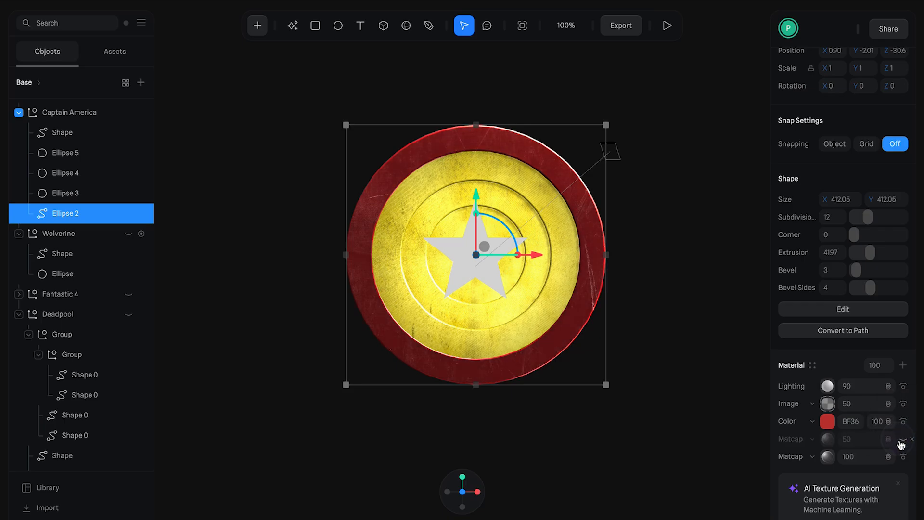
{"action": "left_click", "coordinate": [901, 440]}
{"action": "left_click", "coordinate": [726, 409]}
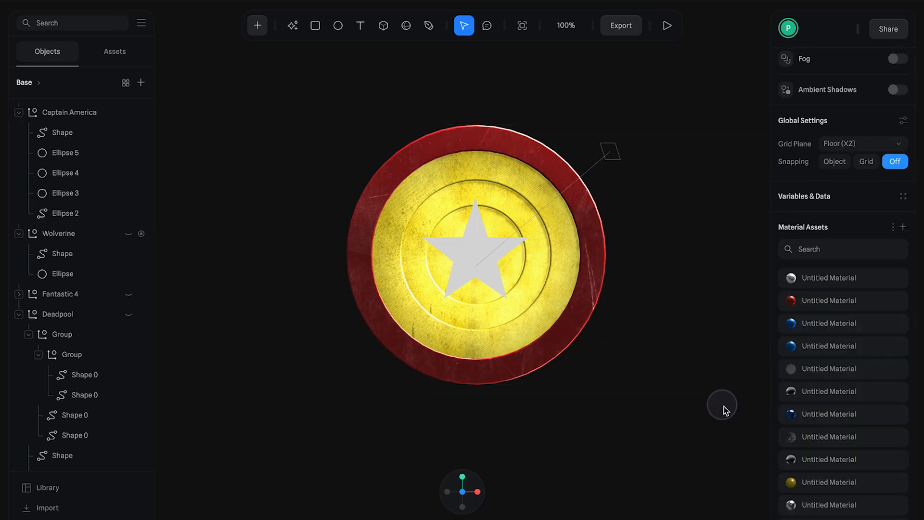
Step: Delete the Depth, Image, Matcap and yellow Color layers from Ellipse 3's material, keeping Lighting and the black Color
{"action": "left_click", "coordinate": [545, 182]}
{"action": "left_click", "coordinate": [531, 185]}
{"action": "scroll", "coordinate": [782, 417], "scroll_direction": "down", "scroll_amount": 4}
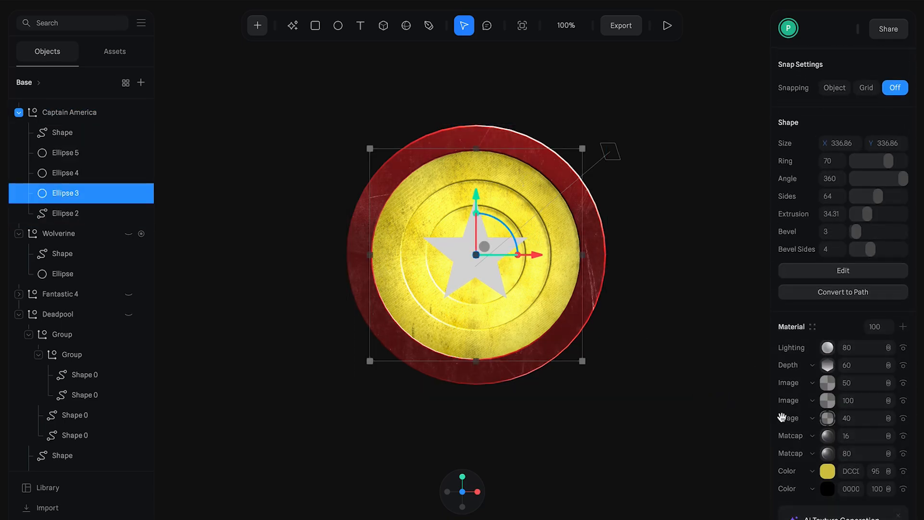
{"action": "left_click", "coordinate": [912, 365]}
{"action": "left_click", "coordinate": [912, 364]}
{"action": "left_click", "coordinate": [912, 364]}
{"action": "left_click", "coordinate": [912, 365]}
{"action": "left_click", "coordinate": [912, 365]}
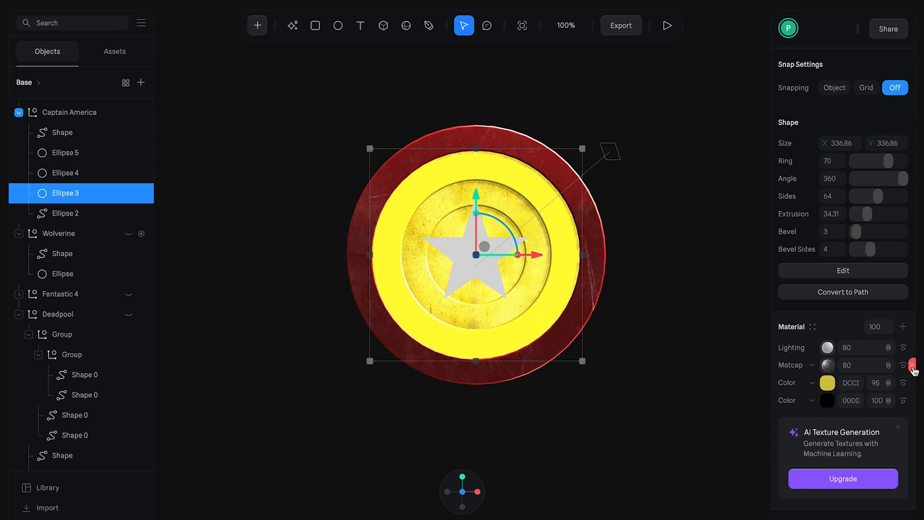
{"action": "left_click", "coordinate": [913, 365]}
{"action": "left_click", "coordinate": [912, 365]}
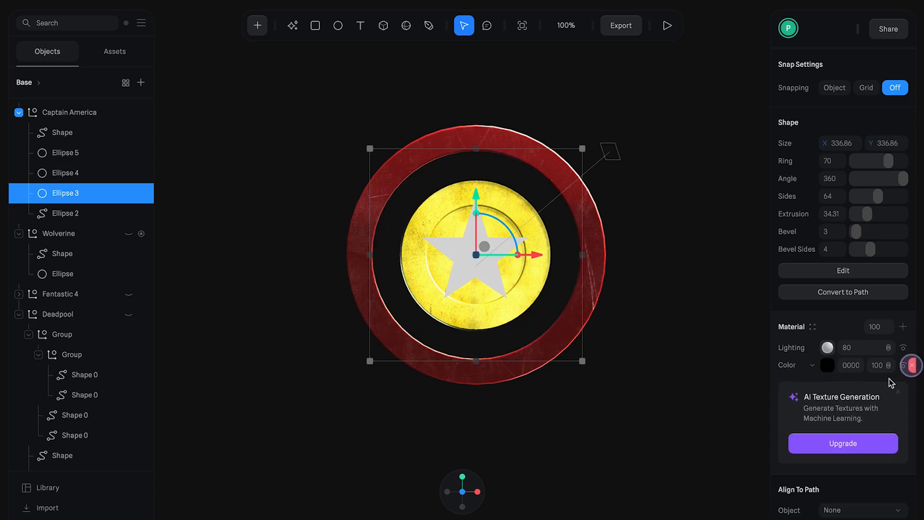
Step: Change Ellipse 3's remaining Color layer from black to white
{"action": "left_click", "coordinate": [827, 365]}
{"action": "left_click_drag", "start_coordinate": [809, 403], "coordinate": [768, 353]}
{"action": "left_click", "coordinate": [827, 331]}
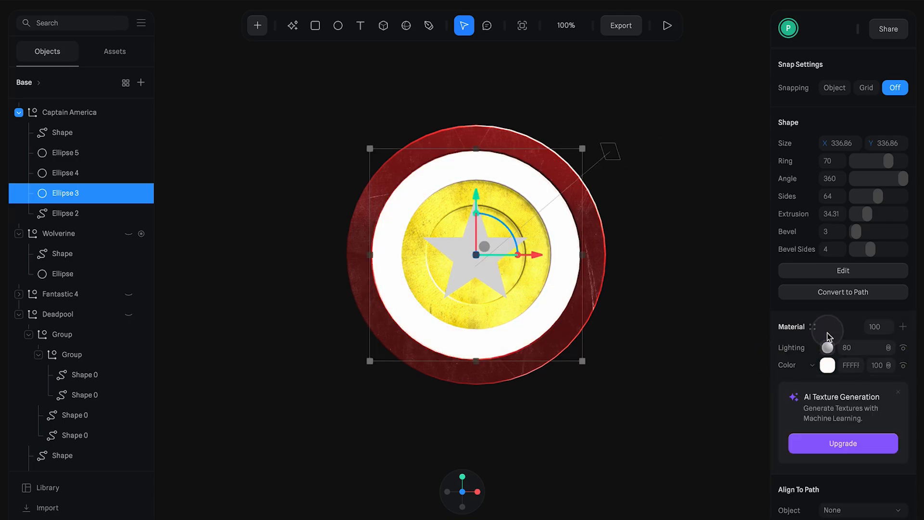
Step: Add a Matcap layer beneath Ellipse 3's white Color layer and give it the glossy grey sphere image from the Spline Library
{"action": "left_click", "coordinate": [903, 327]}
{"action": "left_click", "coordinate": [812, 347]}
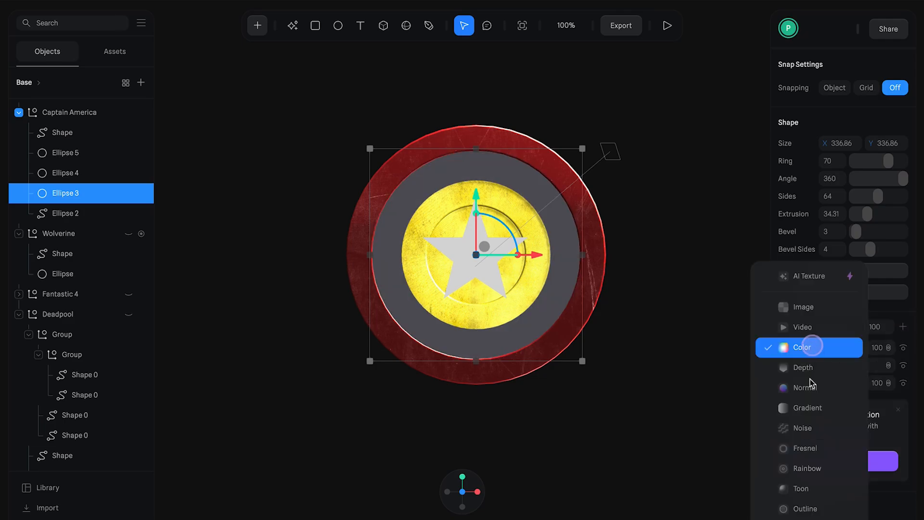
{"action": "scroll", "coordinate": [811, 385], "scroll_direction": "down", "scroll_amount": 2}
{"action": "left_click", "coordinate": [804, 492]}
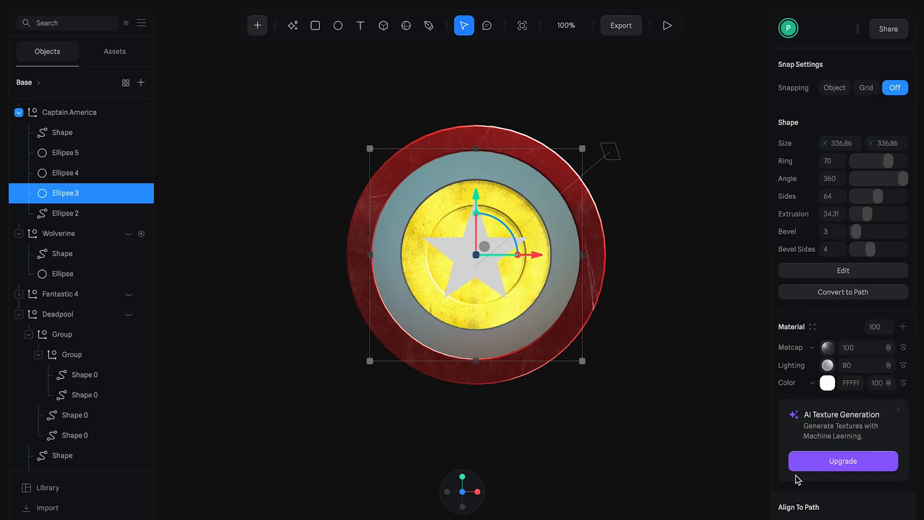
{"action": "left_click_drag", "start_coordinate": [791, 361], "coordinate": [828, 383]}
{"action": "left_click", "coordinate": [827, 382]}
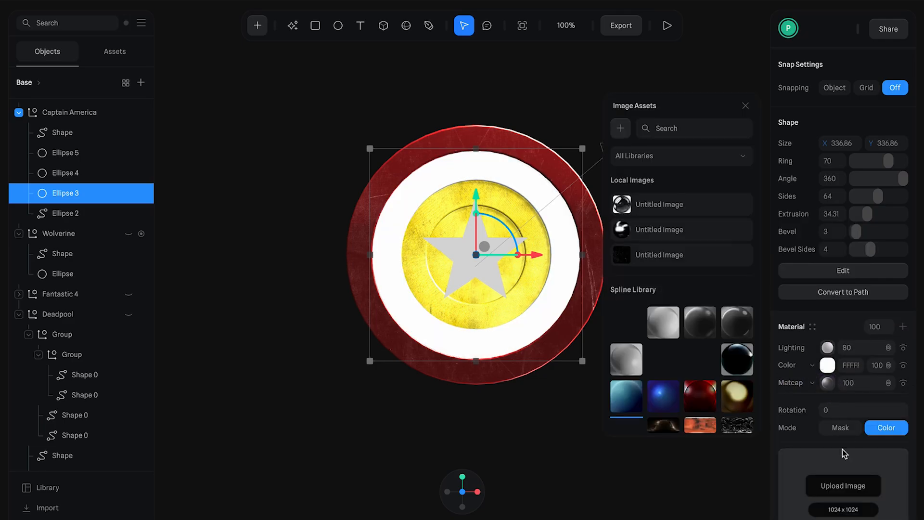
{"action": "left_click", "coordinate": [700, 391]}
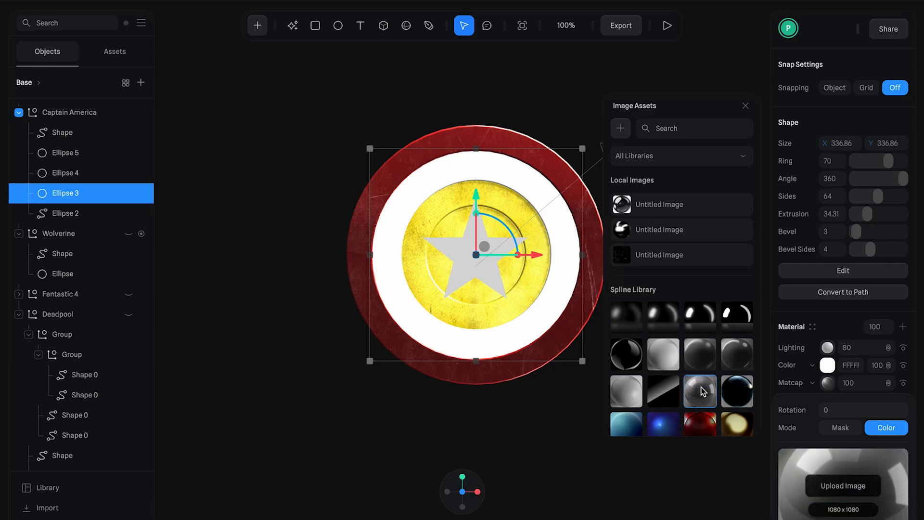
Step: Duplicate Ellipse 3's Matcap layer and give the upper copy the dark brushed-metal sphere image
{"action": "left_click", "coordinate": [826, 379]}
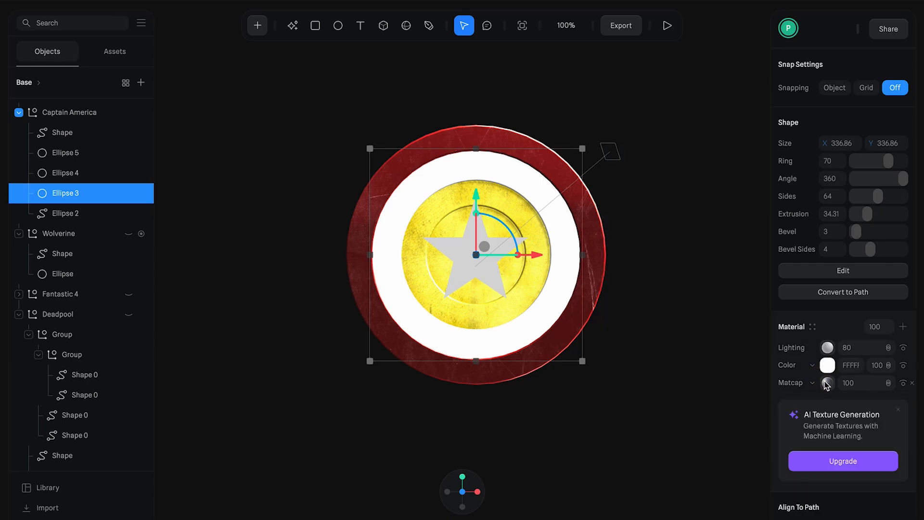
{"action": "right_click", "coordinate": [826, 383]}
{"action": "left_click", "coordinate": [827, 433]}
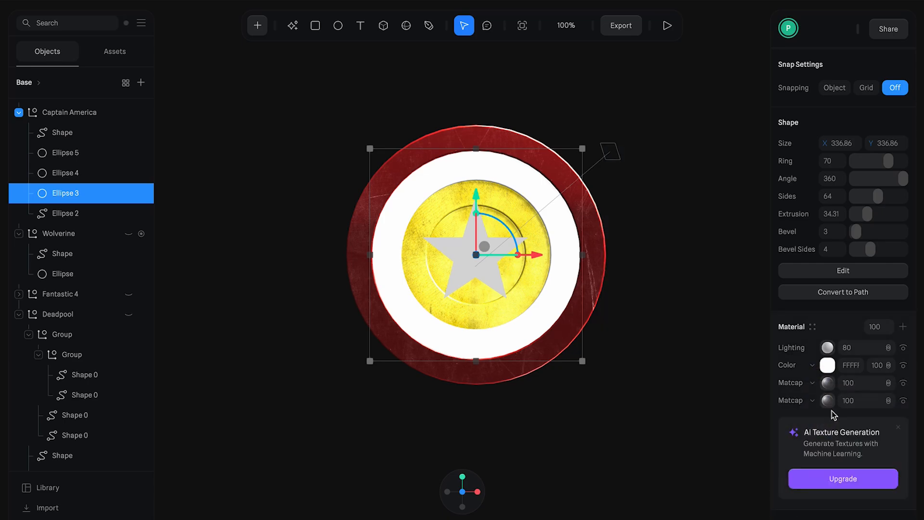
{"action": "left_click", "coordinate": [829, 382]}
{"action": "scroll", "coordinate": [828, 370], "scroll_direction": "down", "scroll_amount": 2}
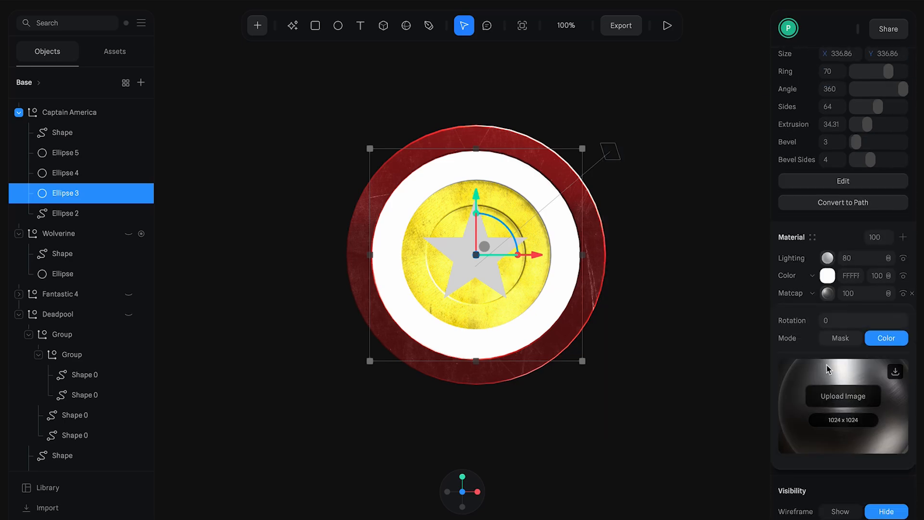
{"action": "scroll", "coordinate": [827, 365], "scroll_direction": "down", "scroll_amount": 1}
{"action": "left_click", "coordinate": [826, 281]}
Step: Set Ellipse 3's upper Matcap layer to Screen blending, and its white Color layer to Overlay blending with opacity 65
{"action": "left_click", "coordinate": [886, 283]}
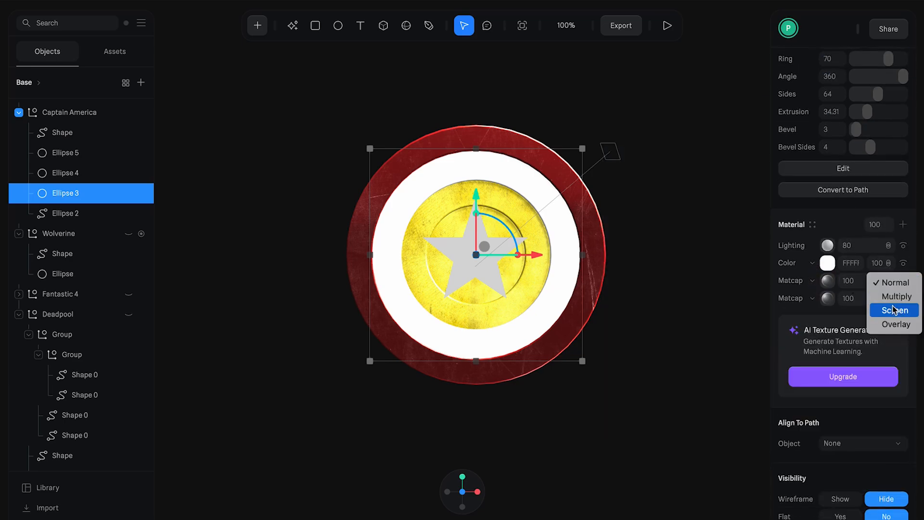
{"action": "left_click", "coordinate": [893, 308]}
{"action": "left_click", "coordinate": [874, 264]}
{"action": "key", "text": "BackSpace"}
{"action": "type", "text": "65"}
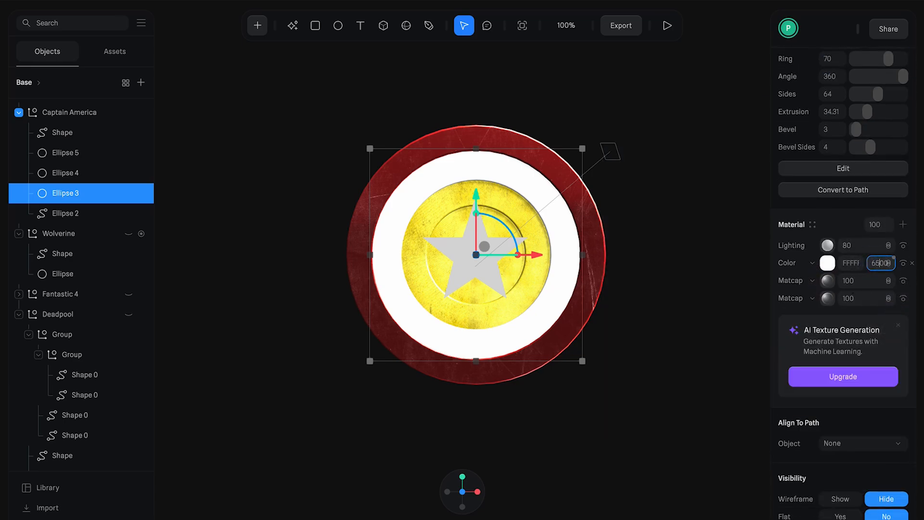
{"action": "key", "text": "Return"}
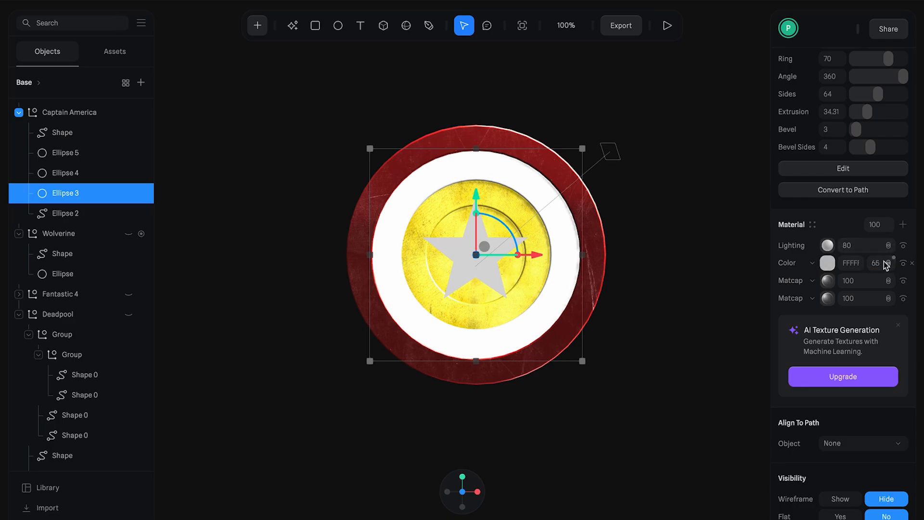
{"action": "left_click", "coordinate": [888, 263]}
{"action": "left_click", "coordinate": [889, 308]}
Step: Replace the image of Ellipse 3's upper Matcap layer with the reflective chrome sphere from the Spline Library
{"action": "left_click", "coordinate": [830, 281]}
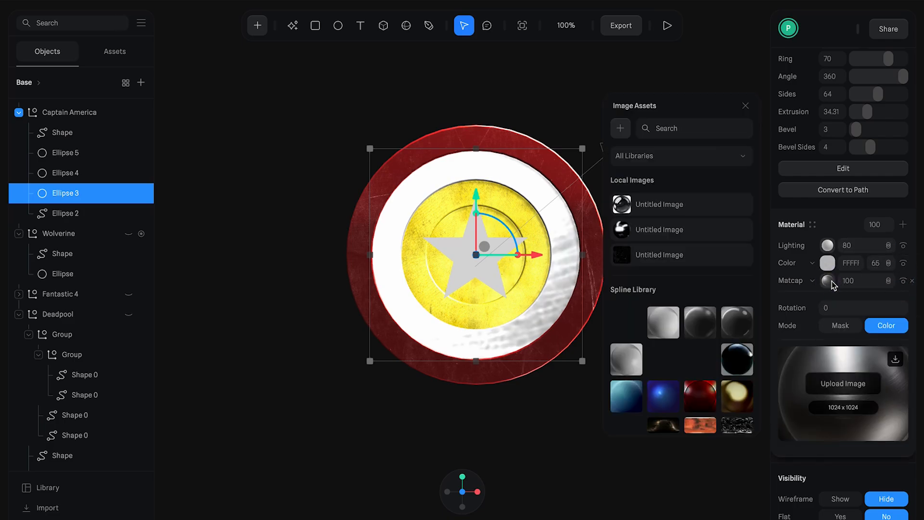
{"action": "left_click", "coordinate": [633, 350]}
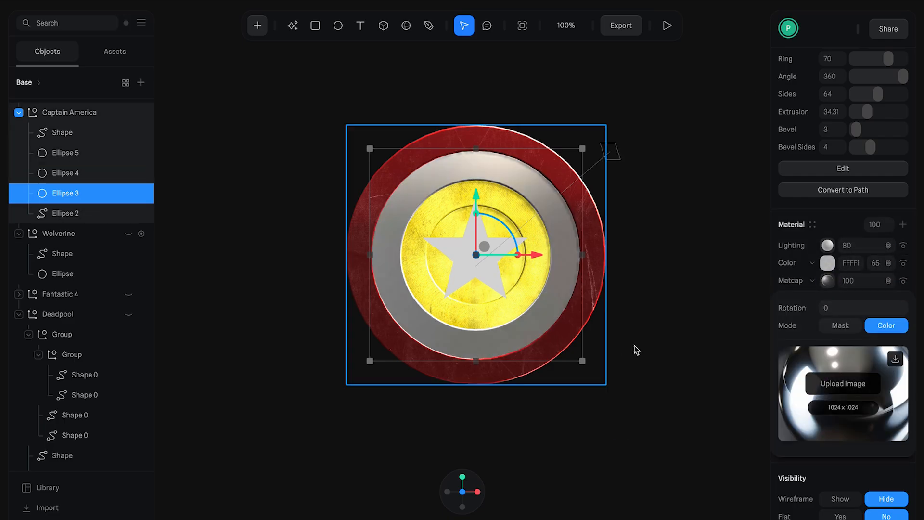
{"action": "left_click", "coordinate": [829, 281]}
{"action": "left_click", "coordinate": [887, 266]}
{"action": "left_click", "coordinate": [887, 268]}
Step: Add an Image layer with the scratched texture above Ellipse 3's white Color layer, using Screen blending and opacity 65
{"action": "scroll", "coordinate": [871, 281], "scroll_direction": "up", "scroll_amount": 2}
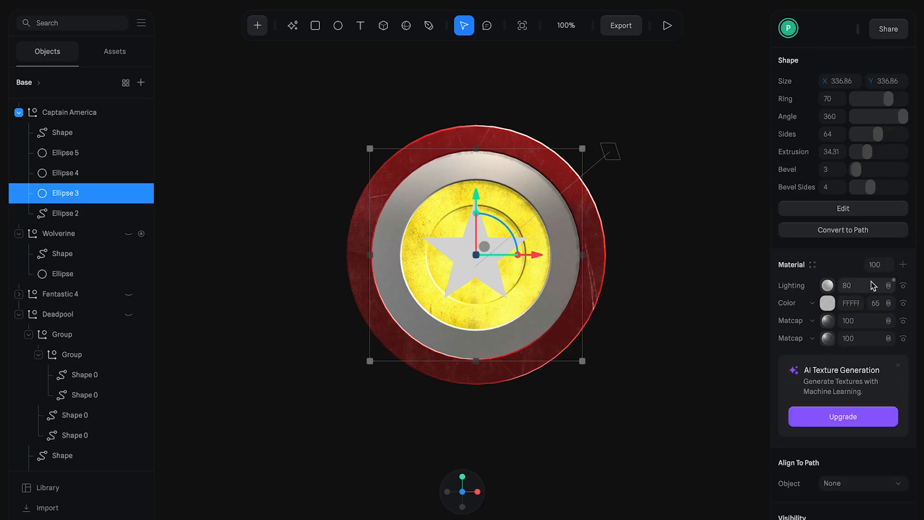
{"action": "left_click", "coordinate": [903, 264]}
{"action": "left_click_drag", "start_coordinate": [789, 285], "coordinate": [792, 303]}
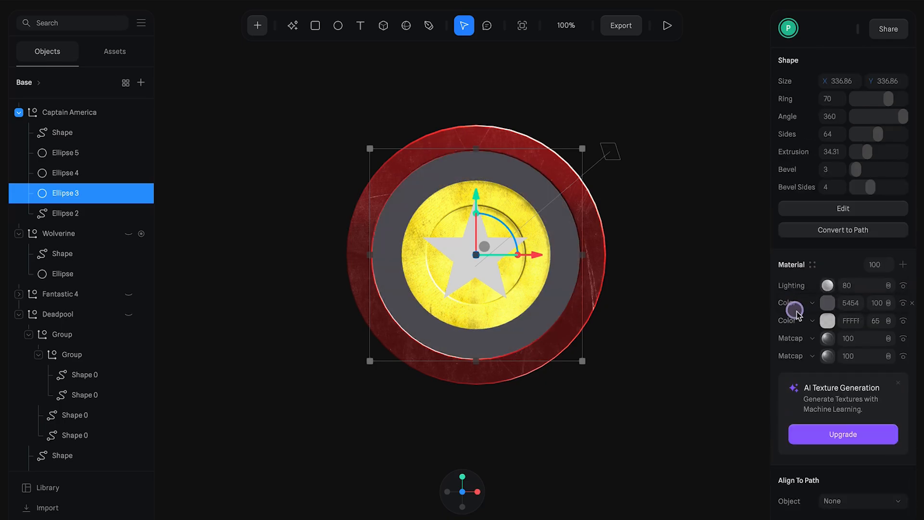
{"action": "left_click", "coordinate": [806, 303]}
{"action": "left_click", "coordinate": [805, 263]}
{"action": "left_click", "coordinate": [888, 323]}
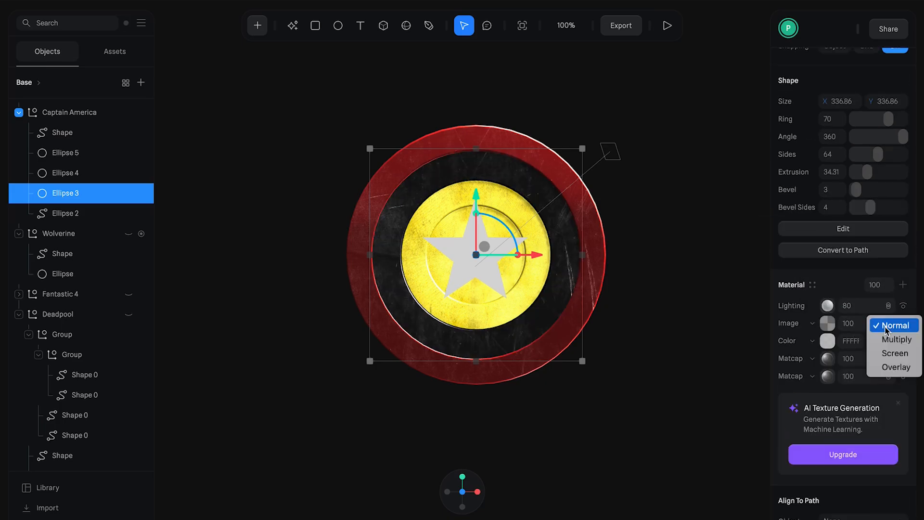
{"action": "left_click", "coordinate": [887, 352]}
{"action": "left_click", "coordinate": [866, 323]}
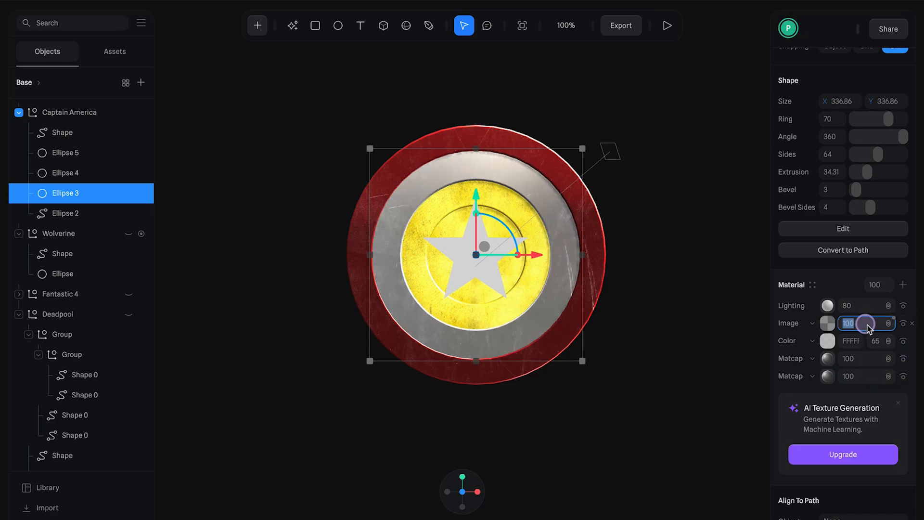
{"action": "type", "text": "65"}
{"action": "key", "text": "Return"}
Step: Give Ellipse 3's lighting the Untitled Image rough map, roughness 1 and metalness 0
{"action": "left_click", "coordinate": [827, 305]}
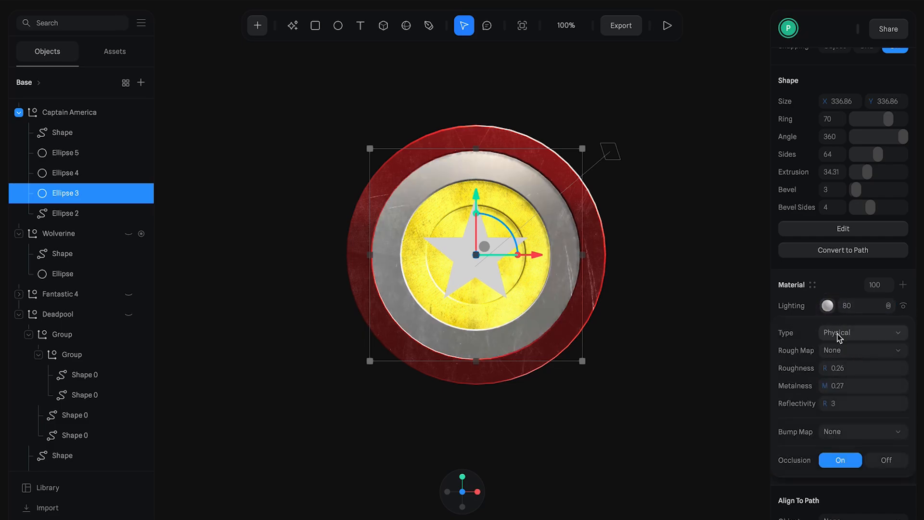
{"action": "left_click", "coordinate": [845, 350]}
{"action": "left_click", "coordinate": [850, 369]}
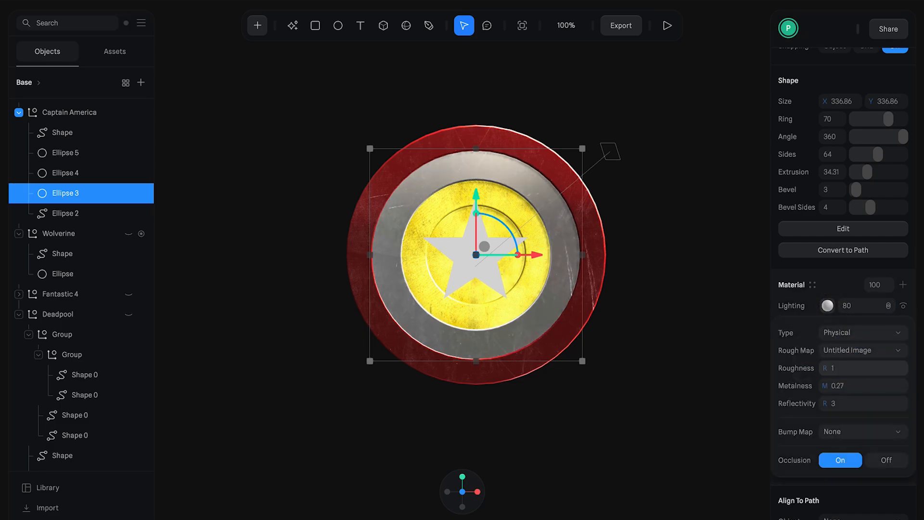
{"action": "left_click", "coordinate": [853, 389]}
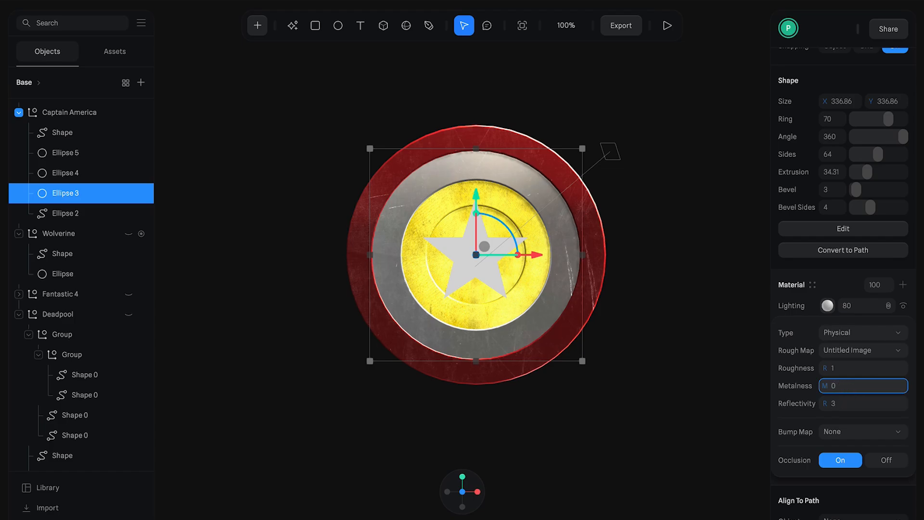
{"action": "key", "text": "Return"}
Step: Set the reflectivity of Ellipse 3's lighting to 0 and choose the untitled image as its bump map
{"action": "left_click_drag", "start_coordinate": [848, 406], "coordinate": [833, 413]}
{"action": "type", "text": "0"}
{"action": "key", "text": "Return"}
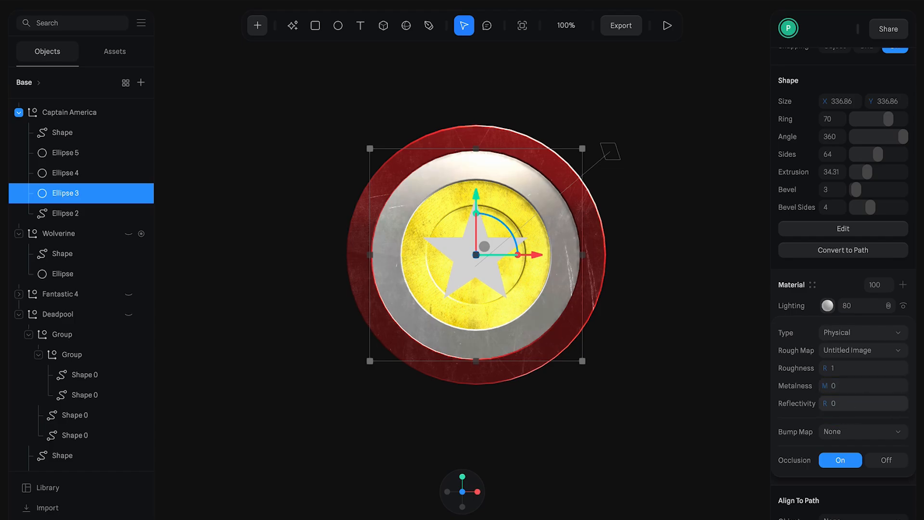
{"action": "left_click", "coordinate": [859, 437]}
{"action": "left_click", "coordinate": [838, 445]}
{"action": "left_click", "coordinate": [567, 272]}
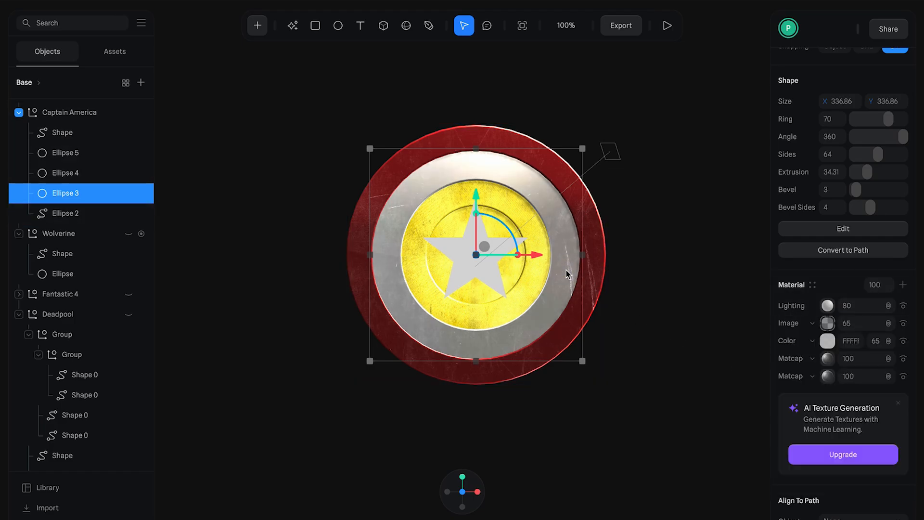
Step: Set Ellipse 3's Image layer to opacity 85 and its lighting to 100, and raise the white Color layer's opacity
{"action": "scroll", "coordinate": [806, 344], "scroll_direction": "up", "scroll_amount": 2}
{"action": "double_click", "coordinate": [853, 403]}
{"action": "type", "text": "85"}
{"action": "key", "text": "Return"}
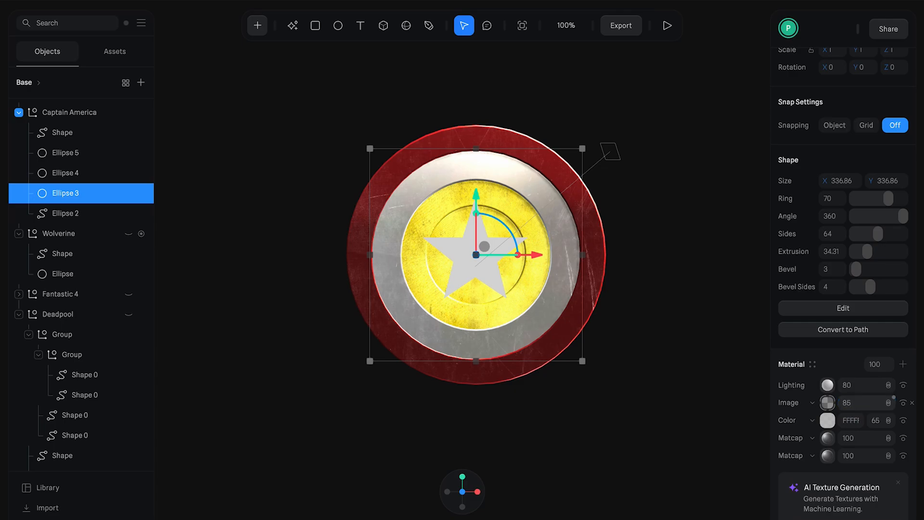
{"action": "double_click", "coordinate": [859, 388]}
{"action": "type", "text": "100"}
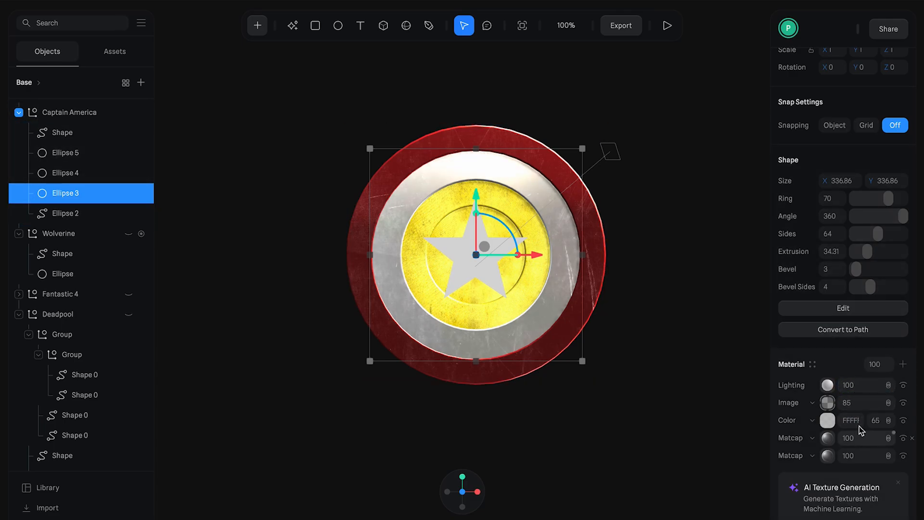
{"action": "double_click", "coordinate": [872, 419]}
{"action": "type", "text": "100"}
{"action": "key", "text": "Return"}
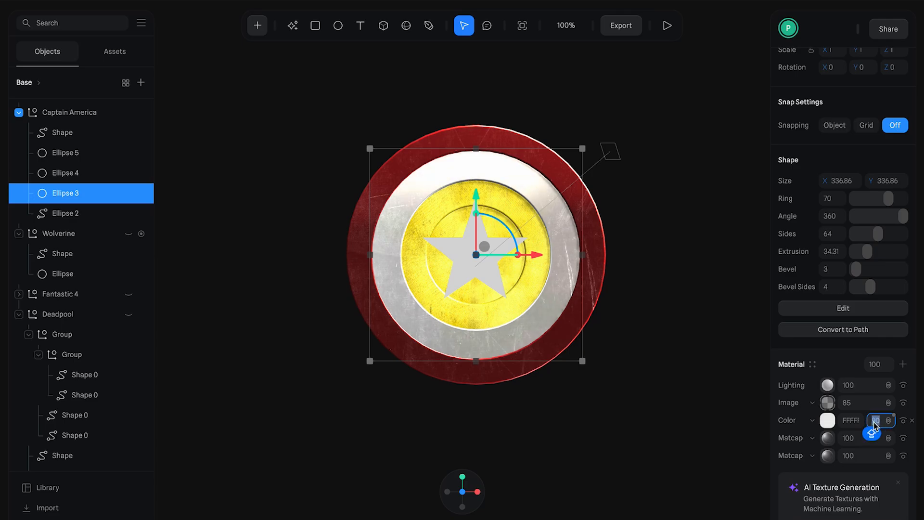
{"action": "key", "text": "Escape"}
Step: Save the material of the outer red ring, Ellipse 2, as a new material asset
{"action": "left_click", "coordinate": [590, 295]}
{"action": "left_click", "coordinate": [596, 295]}
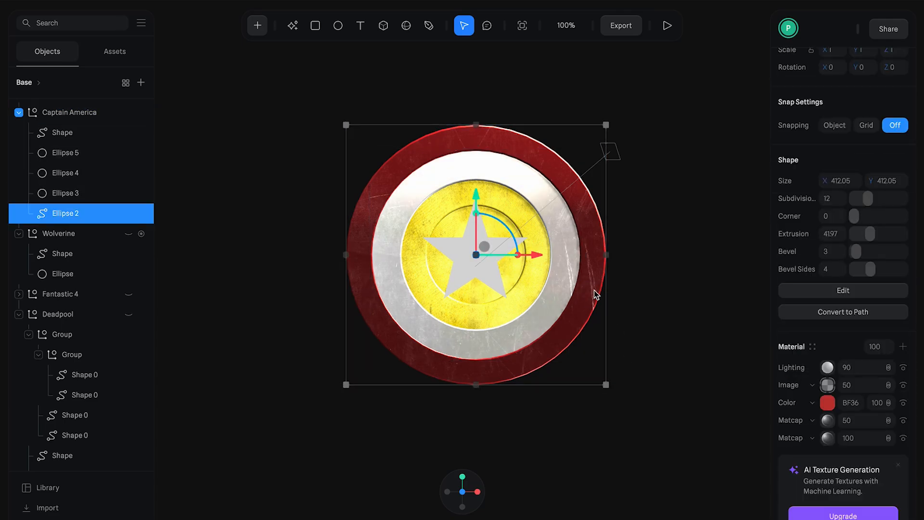
{"action": "left_click", "coordinate": [813, 347]}
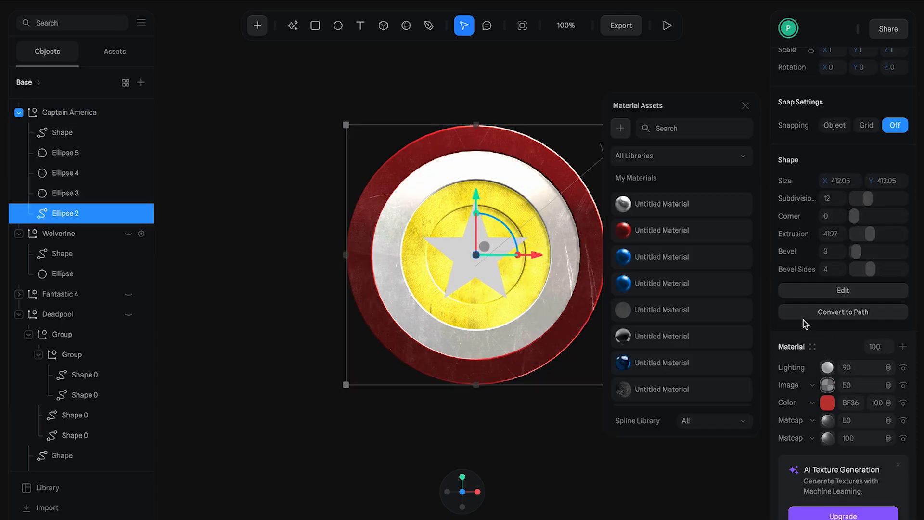
{"action": "left_click", "coordinate": [620, 128]}
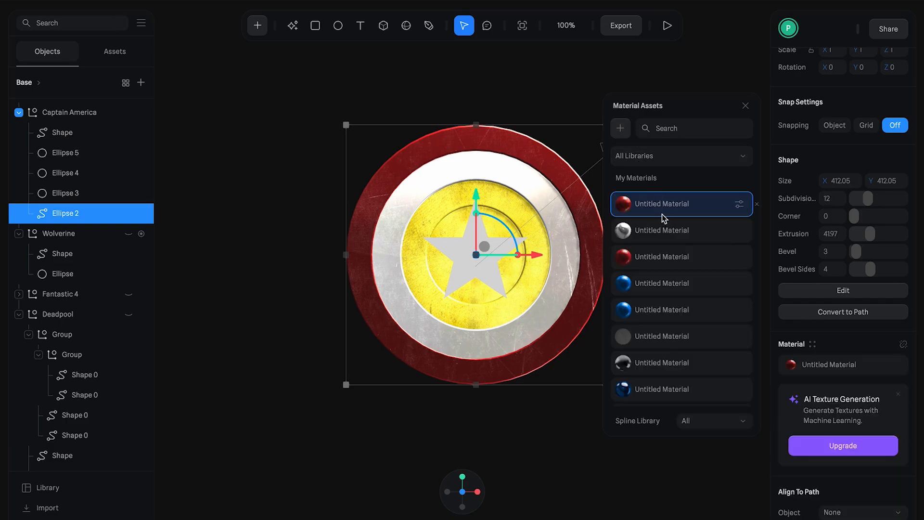
Step: Rename the new red material asset as "Red - Captain America"
{"action": "right_click", "coordinate": [664, 218]}
{"action": "left_click", "coordinate": [722, 204]}
{"action": "left_click", "coordinate": [739, 204]}
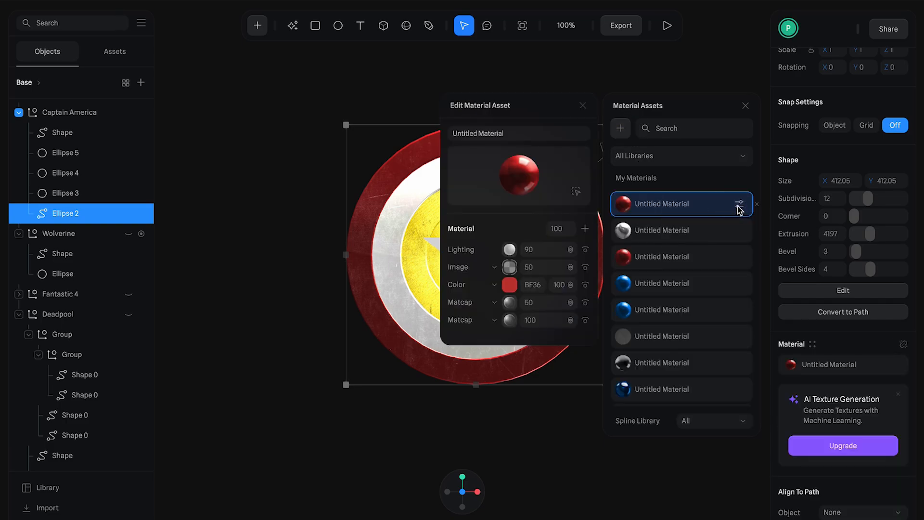
{"action": "left_click", "coordinate": [497, 126]}
{"action": "type", "text": "r"}
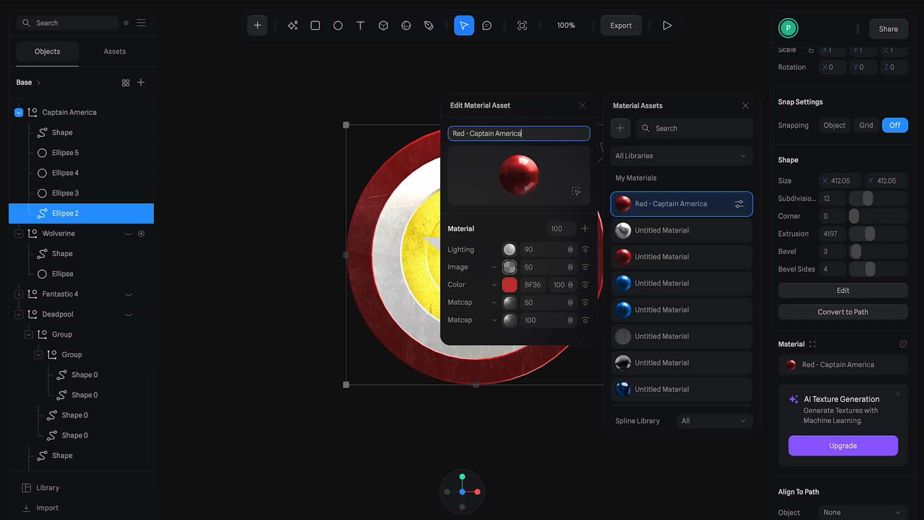
{"action": "key", "text": "Return"}
{"action": "left_click", "coordinate": [581, 106]}
{"action": "left_click", "coordinate": [745, 105]}
Step: Apply the Red - Captain America material to Ellipse 4 and unlink it from the shared asset
{"action": "left_click", "coordinate": [525, 215]}
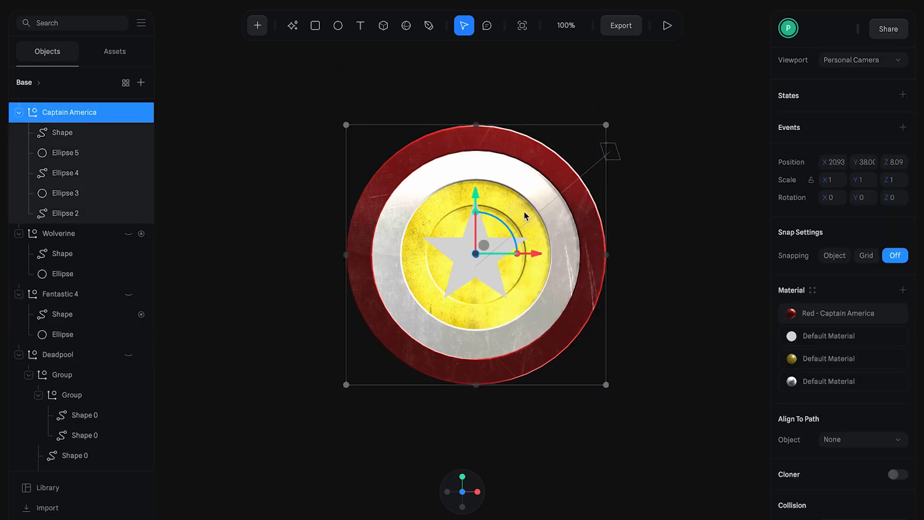
{"action": "double_click", "coordinate": [543, 216]}
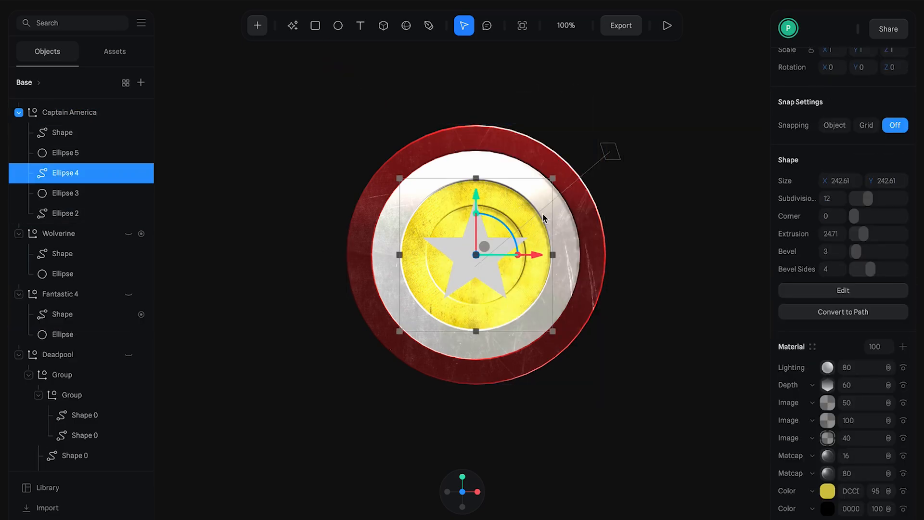
{"action": "left_click", "coordinate": [812, 344]}
{"action": "left_click", "coordinate": [671, 205]}
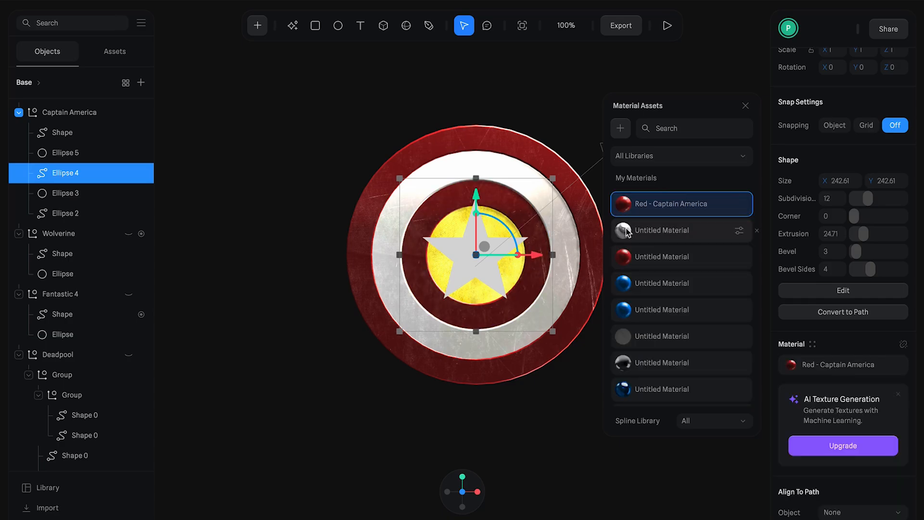
{"action": "left_click", "coordinate": [745, 106]}
{"action": "left_click", "coordinate": [904, 343]}
Step: Set the lighting amount in Ellipse 4's material to 100
{"action": "scroll", "coordinate": [905, 346], "scroll_direction": "down", "scroll_amount": 1}
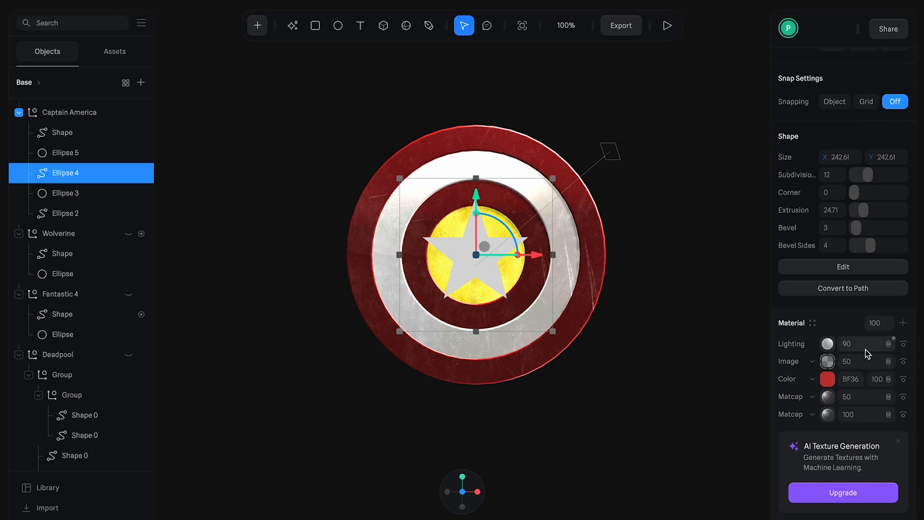
{"action": "left_click", "coordinate": [864, 344]}
{"action": "type", "text": "100"}
{"action": "key", "text": "Return"}
Step: Duplicate Ellipse 4's bottom Matcap layer and set the upper copy's blending to Screen
{"action": "left_click", "coordinate": [813, 414]}
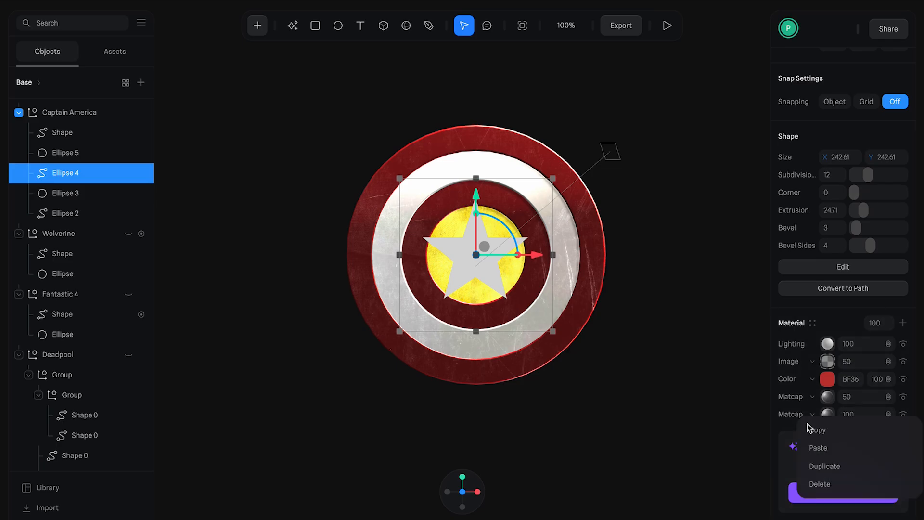
{"action": "left_click", "coordinate": [828, 465]}
{"action": "left_click", "coordinate": [884, 414]}
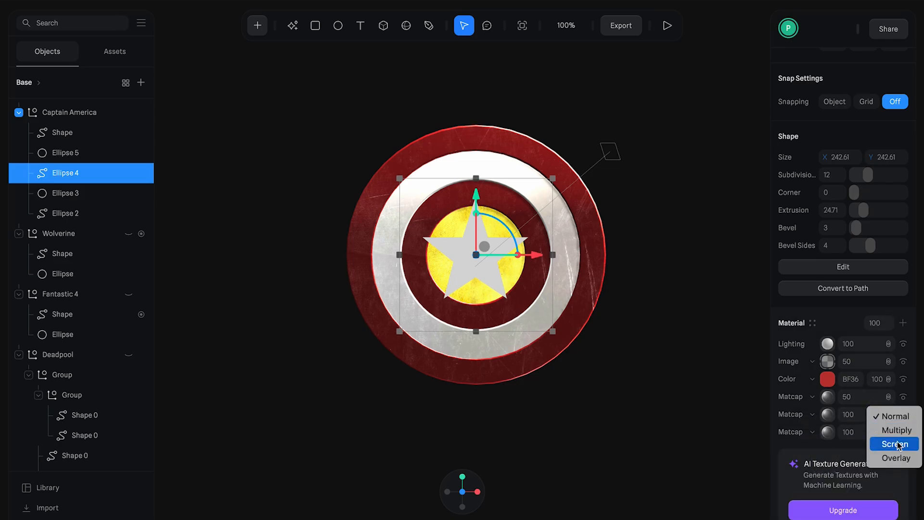
{"action": "left_click", "coordinate": [893, 455]}
{"action": "left_click", "coordinate": [889, 417]}
{"action": "left_click", "coordinate": [890, 403]}
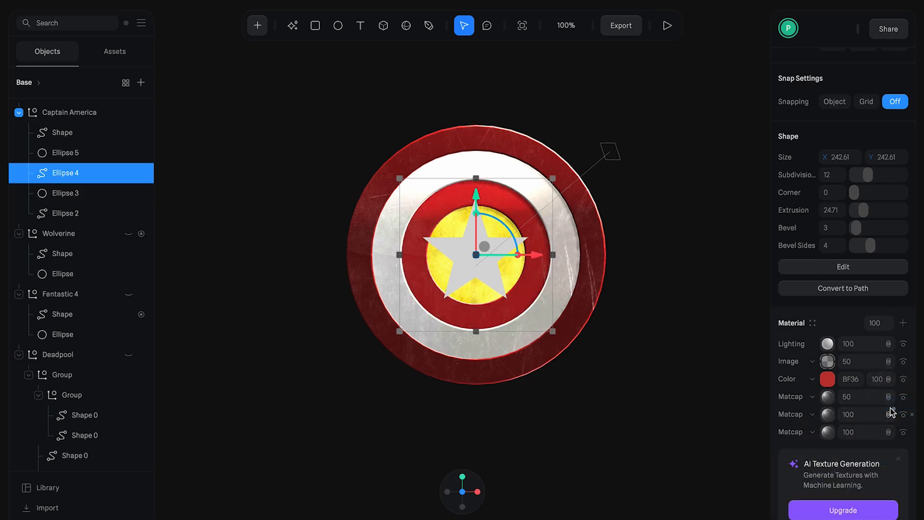
Step: Compare Ellipse 4 with the duplicated Matcap layer hidden and shown, and set that layer's opacity to 25
{"action": "left_click", "coordinate": [903, 414]}
{"action": "left_click", "coordinate": [903, 414]}
{"action": "left_click", "coordinate": [866, 415]}
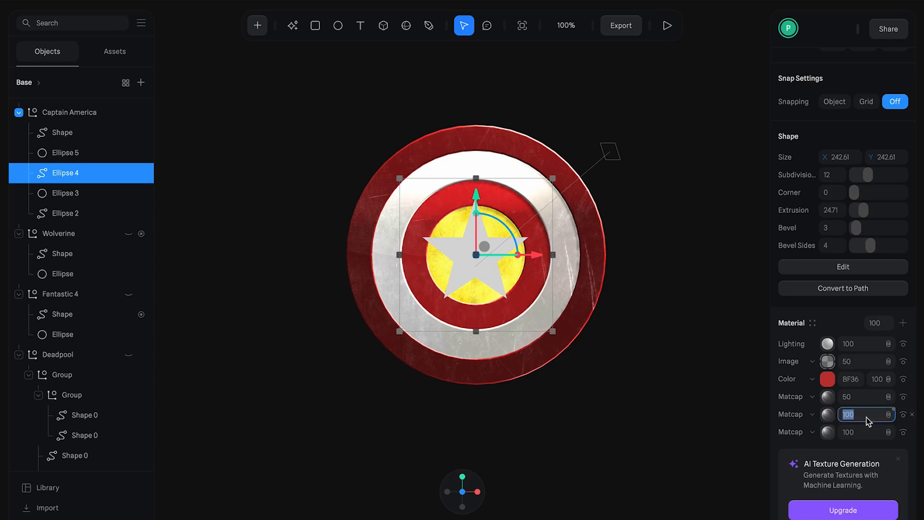
{"action": "type", "text": "25"}
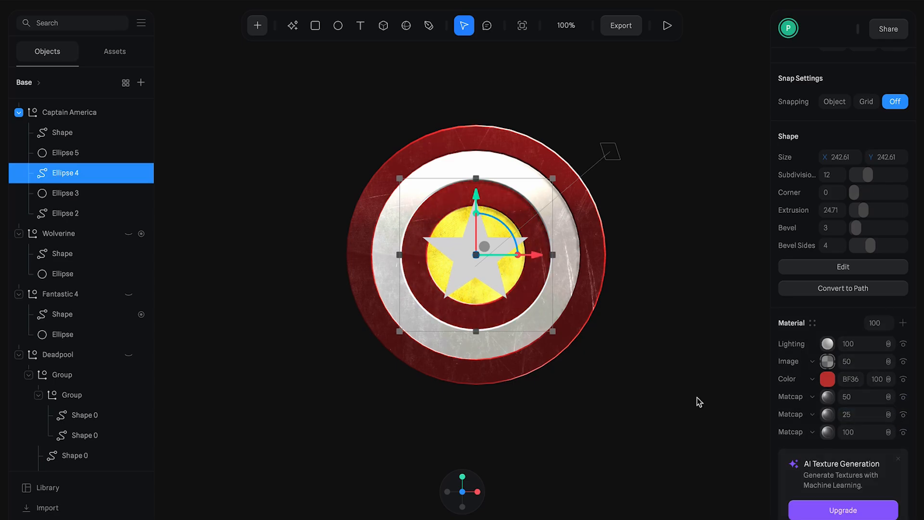
{"action": "left_click_drag", "start_coordinate": [552, 255], "coordinate": [555, 255]}
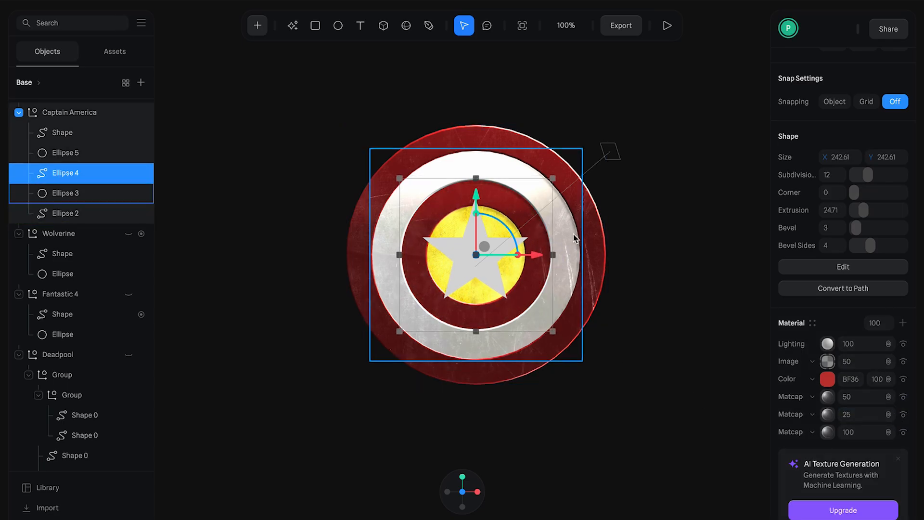
Step: Try a bevel of 2.5 on Ellipse 3
{"action": "left_click", "coordinate": [62, 193]}
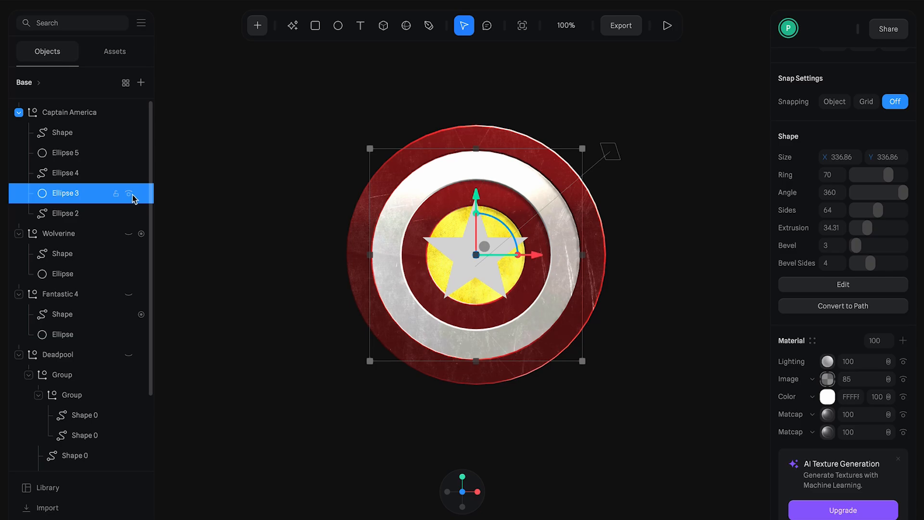
{"action": "type", "text": "2"}
{"action": "key", "text": "Return"}
{"action": "left_click", "coordinate": [833, 245]}
{"action": "type", "text": "2.5"}
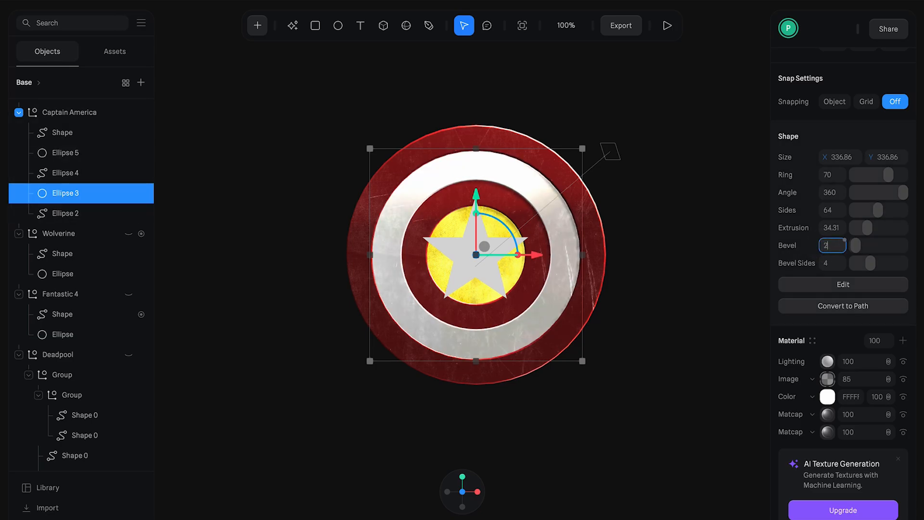
{"action": "key", "text": "Return"}
Step: Check Ellipse 2's bevel and set Ellipse 4's bevel to 2.50 to match
{"action": "left_click", "coordinate": [72, 213]}
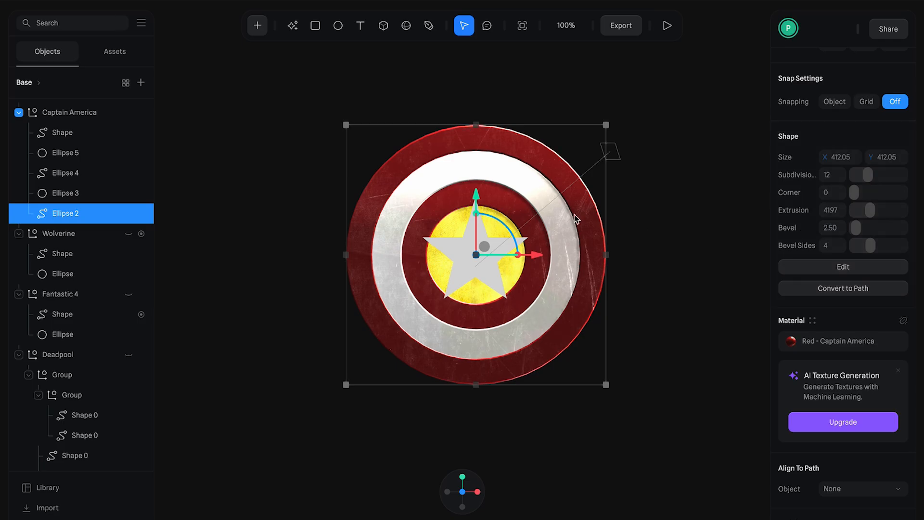
{"action": "left_click", "coordinate": [141, 193]}
{"action": "left_click", "coordinate": [73, 173]}
{"action": "left_click", "coordinate": [832, 228]}
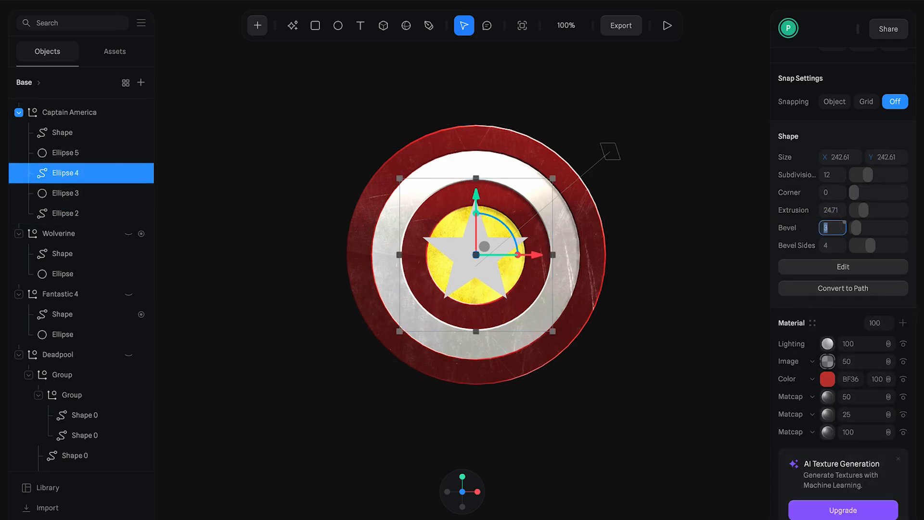
{"action": "key", "text": "Return"}
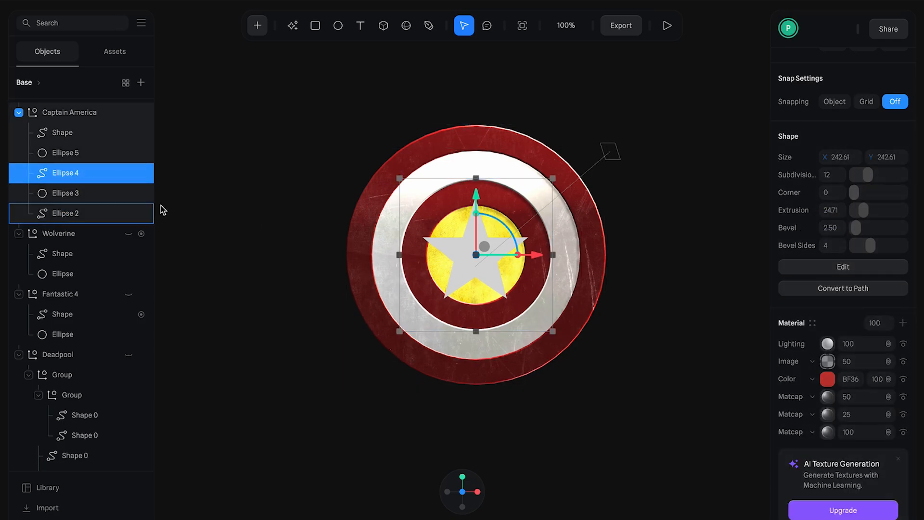
Step: Set the bevel of Ellipse 3, the white ring, to 2
{"action": "left_click", "coordinate": [72, 193]}
{"action": "left_click", "coordinate": [836, 247]}
{"action": "type", "text": "2"}
{"action": "key", "text": "Return"}
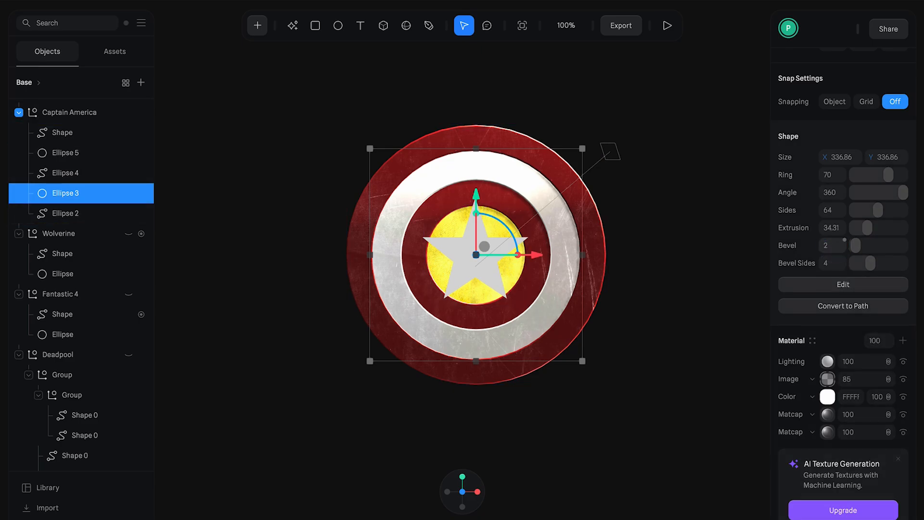
Step: Scale Ellipse 4 down slightly to about 238 × 238, keeping its proportions
{"action": "double_click", "coordinate": [521, 210]}
{"action": "left_click_drag", "start_coordinate": [553, 254], "coordinate": [552, 254]}
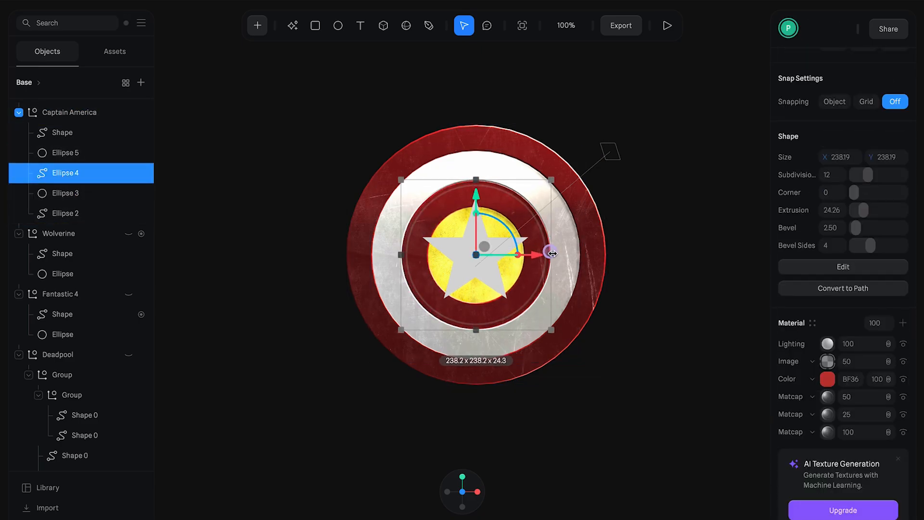
{"action": "left_click", "coordinate": [669, 273]}
Step: Apply the Red - Captain America material to Ellipse 5 and unlink it from the shared asset
{"action": "left_click", "coordinate": [496, 223]}
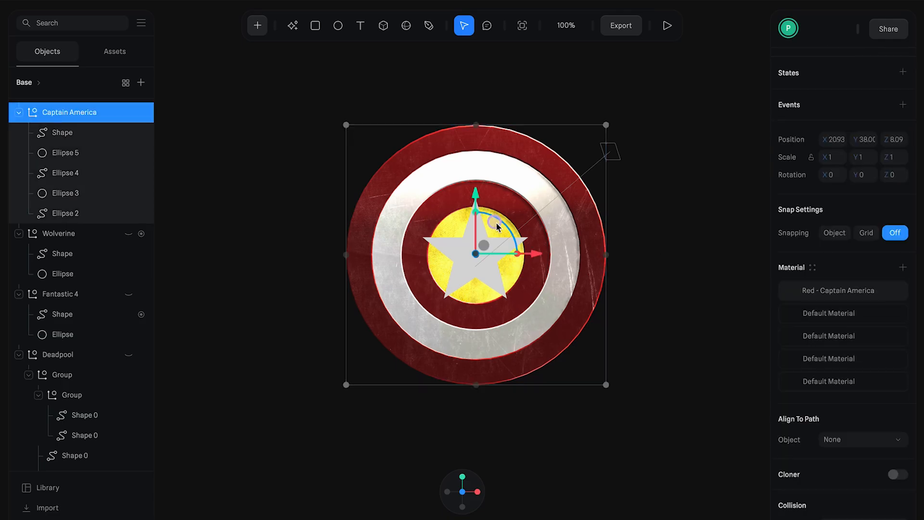
{"action": "left_click", "coordinate": [496, 224]}
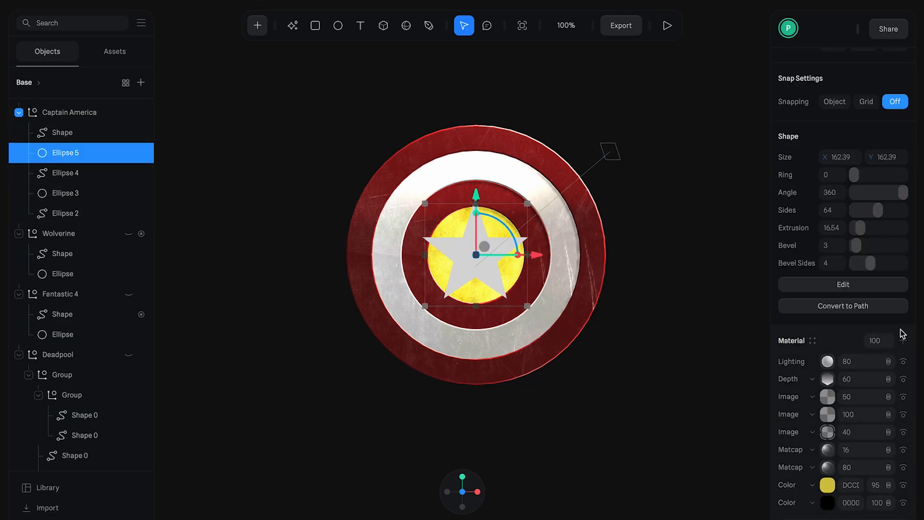
{"action": "left_click", "coordinate": [812, 340]}
{"action": "left_click", "coordinate": [677, 207]}
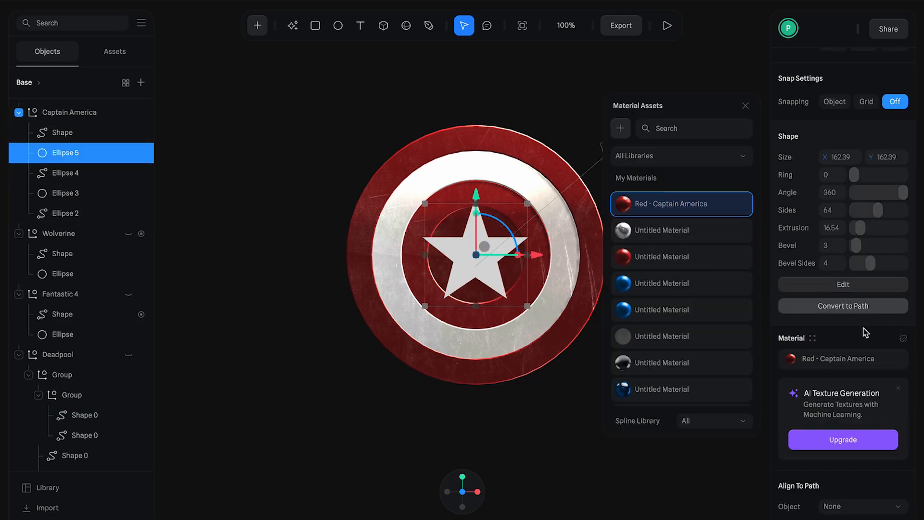
{"action": "left_click", "coordinate": [903, 339]}
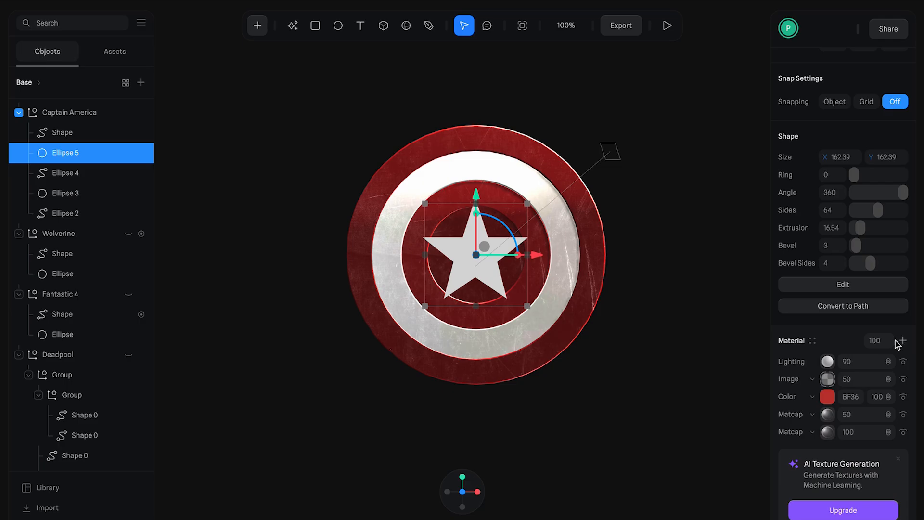
Step: In Ellipse 5's material, set the upper Matcap opacity to 25, adjust its blending and change the color to blue
{"action": "left_click", "coordinate": [867, 418]}
{"action": "type", "text": "25"}
{"action": "key", "text": "Return"}
{"action": "left_click", "coordinate": [885, 415]}
{"action": "left_click", "coordinate": [889, 380]}
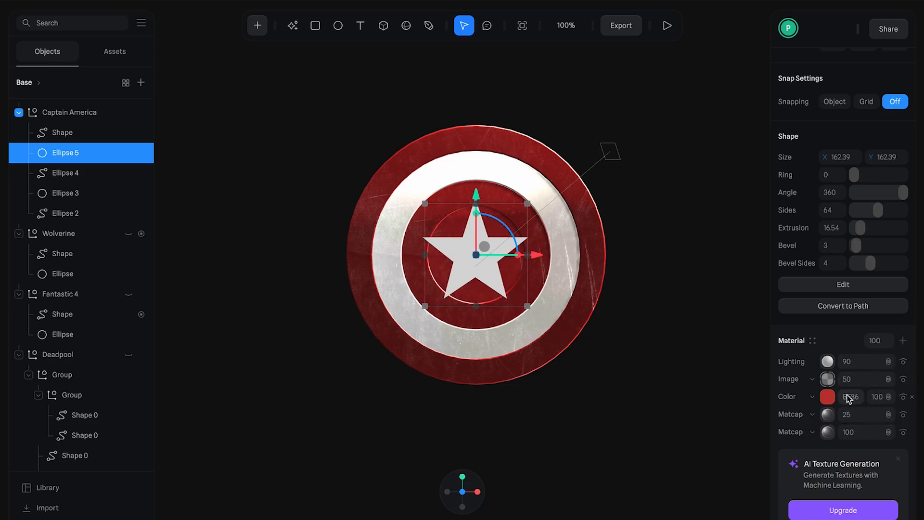
{"action": "key", "text": "Return"}
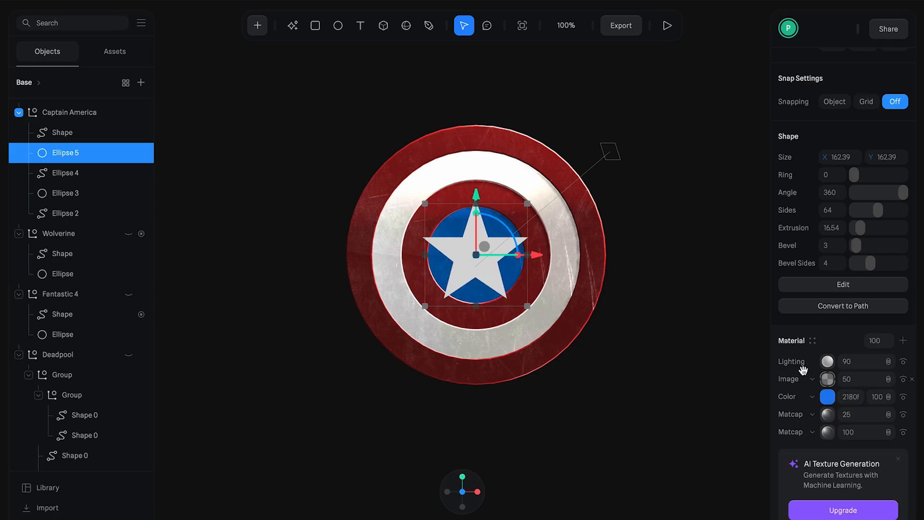
Step: Set the image opacity in Ellipse 5's material to 65 and the lighting amount to 80
{"action": "left_click", "coordinate": [857, 382]}
{"action": "left_click", "coordinate": [857, 363]}
{"action": "type", "text": "80"}
{"action": "key", "text": "Return"}
Step: Scale Ellipse 5 down to about 155 × 155 and set its bevel to 4
{"action": "scroll", "coordinate": [842, 361], "scroll_direction": "up", "scroll_amount": 3}
{"action": "left_click_drag", "start_coordinate": [527, 262], "coordinate": [524, 263]}
{"action": "left_click", "coordinate": [832, 330]}
{"action": "type", "text": "4"}
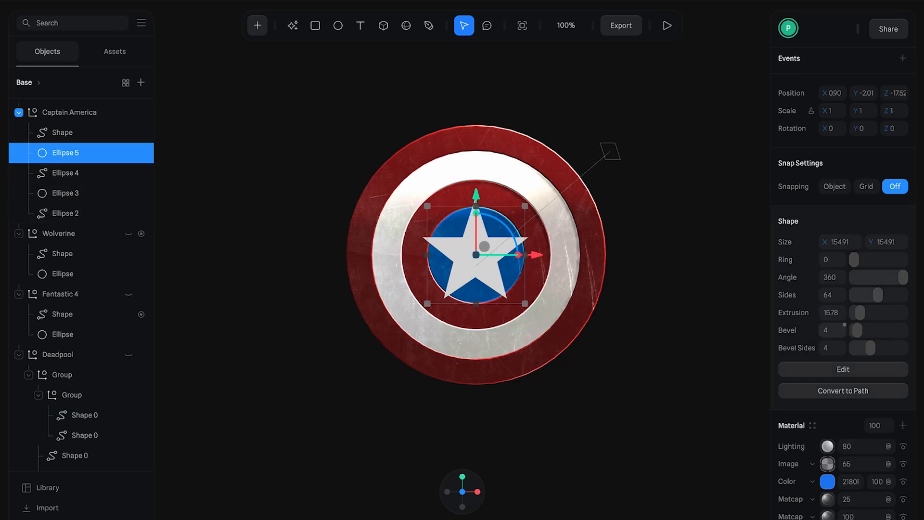
Step: Scale Ellipse 3 to about 331 × 331 and Ellipse 4 to about 240 × 240
{"action": "left_click", "coordinate": [566, 260]}
{"action": "left_click", "coordinate": [584, 260], "text": "shift"}
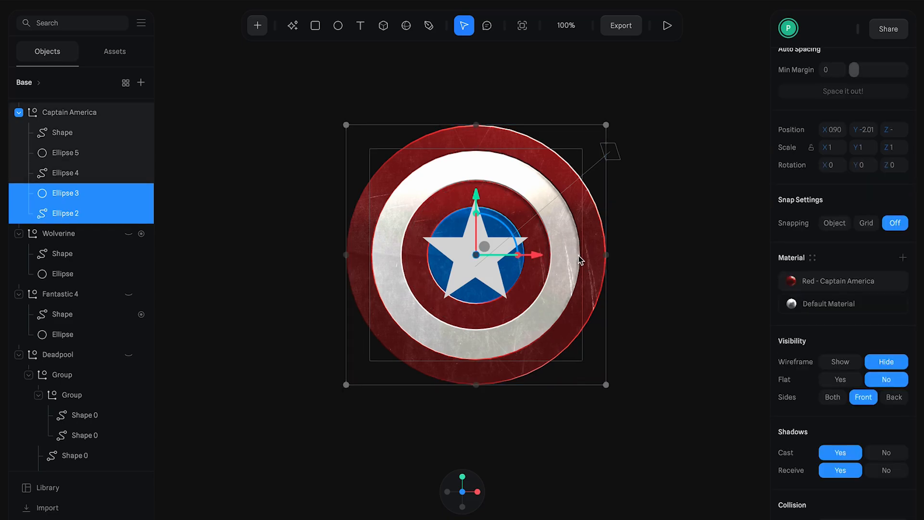
{"action": "left_click", "coordinate": [95, 190]}
{"action": "left_click_drag", "start_coordinate": [583, 257], "coordinate": [552, 254]}
{"action": "left_click", "coordinate": [58, 173]}
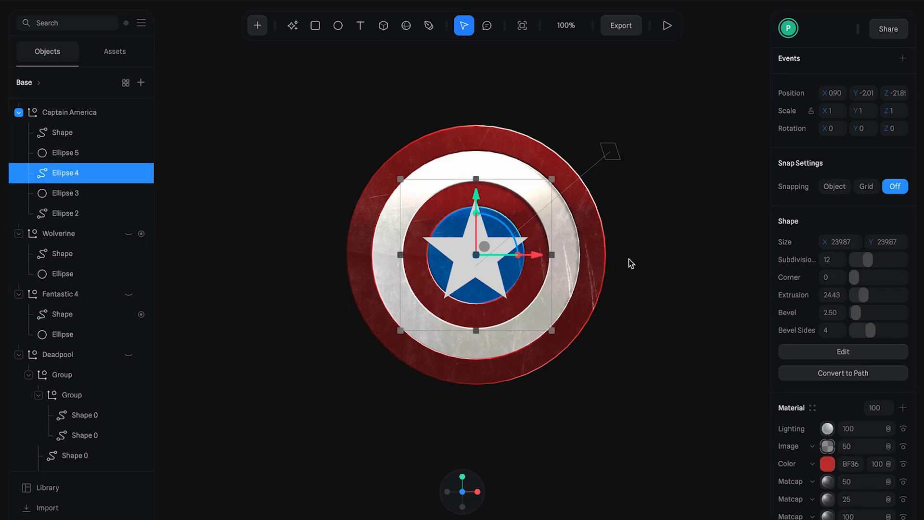
{"action": "left_click", "coordinate": [633, 263]}
Step: Save Ellipse 3's material as a new material asset named White - Captain America
{"action": "double_click", "coordinate": [532, 182]}
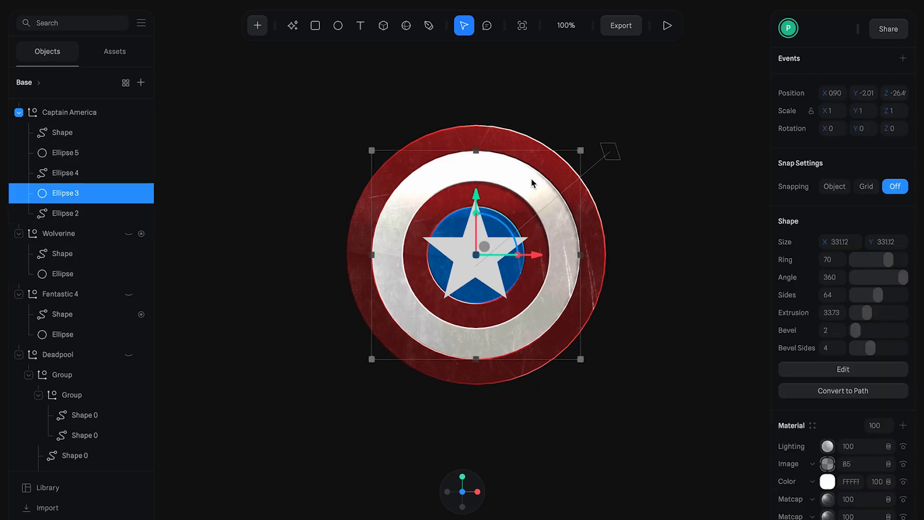
{"action": "scroll", "coordinate": [816, 426], "scroll_direction": "down", "scroll_amount": 5}
{"action": "left_click", "coordinate": [812, 208]}
{"action": "left_click", "coordinate": [629, 128]}
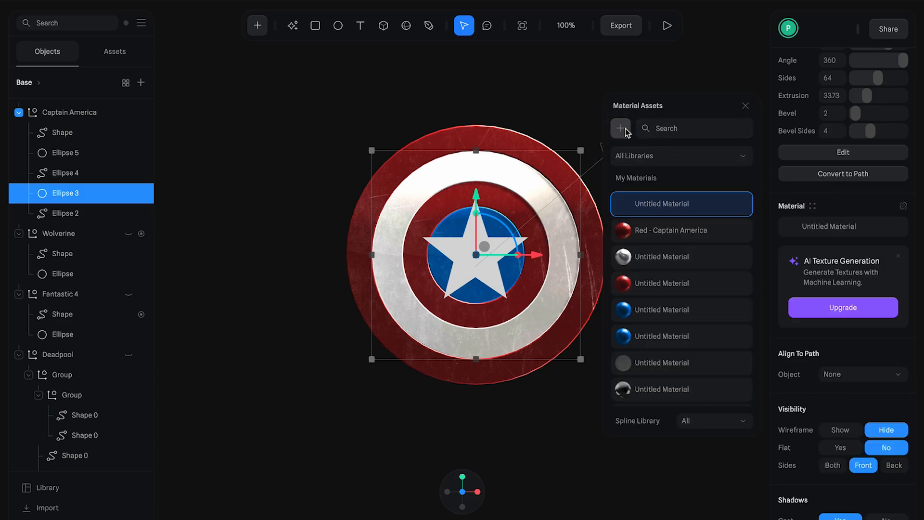
{"action": "left_click", "coordinate": [739, 203]}
{"action": "triple_click", "coordinate": [494, 135]}
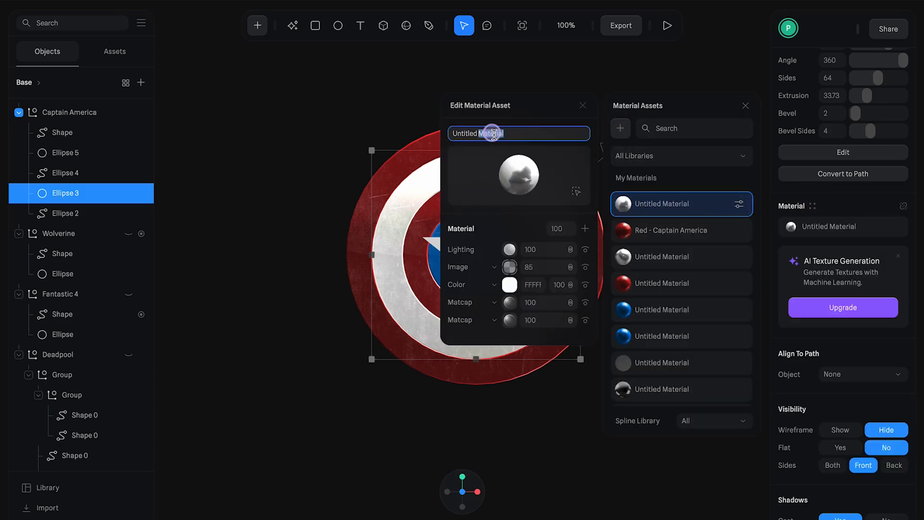
{"action": "type", "text": "White - Captain A"}
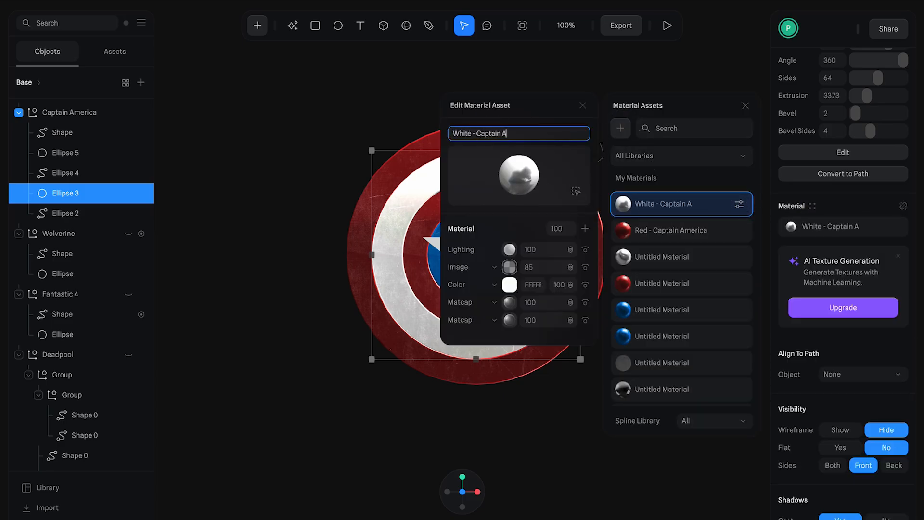
{"action": "type", "text": "merica"}
{"action": "key", "text": "Return"}
{"action": "left_click", "coordinate": [745, 106]}
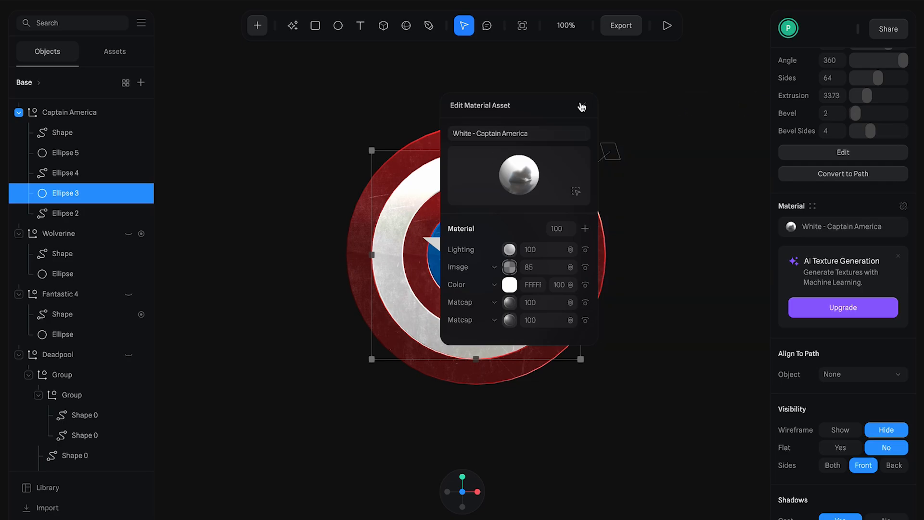
{"action": "left_click", "coordinate": [582, 105]}
Step: Apply the White - Captain America material asset to the star shape
{"action": "left_click", "coordinate": [469, 258]}
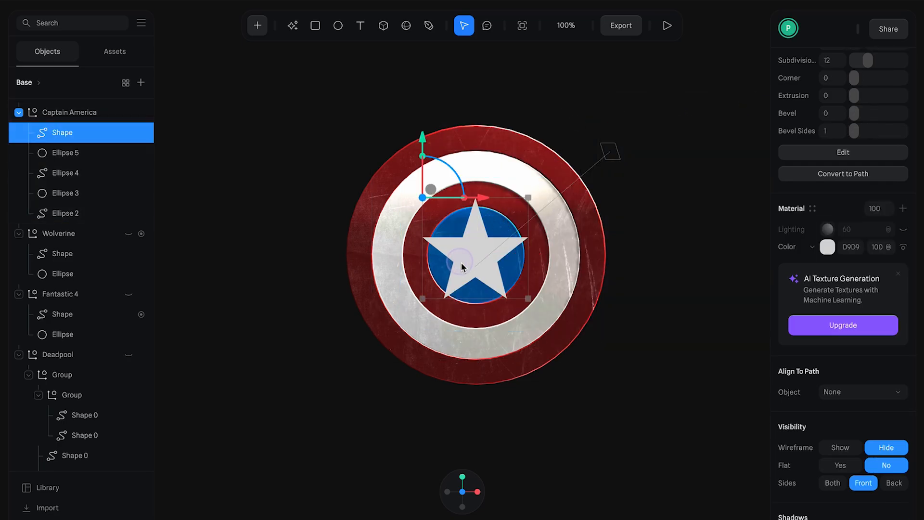
{"action": "left_click", "coordinate": [812, 206]}
{"action": "left_click", "coordinate": [679, 207]}
{"action": "left_click", "coordinate": [746, 106]}
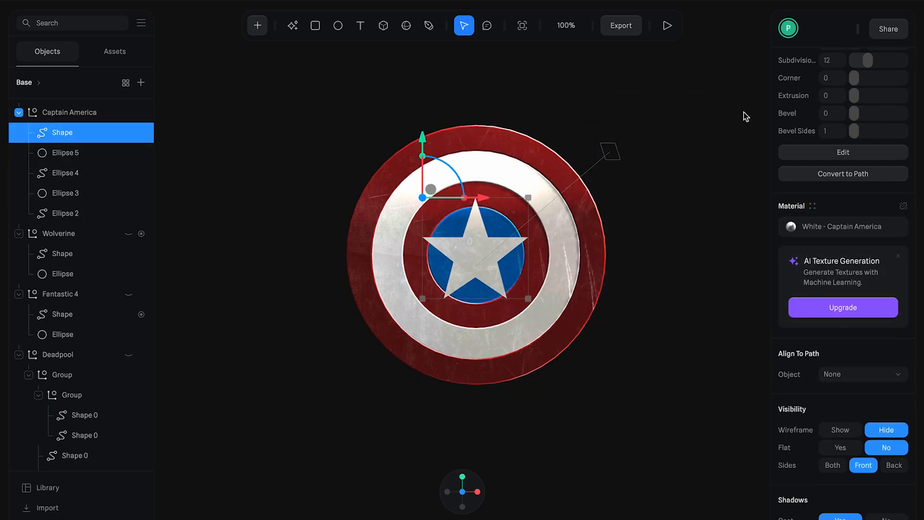
Step: Give the star shape an extrusion of 8 and a bevel of 3
{"action": "scroll", "coordinate": [851, 190], "scroll_direction": "up", "scroll_amount": 5}
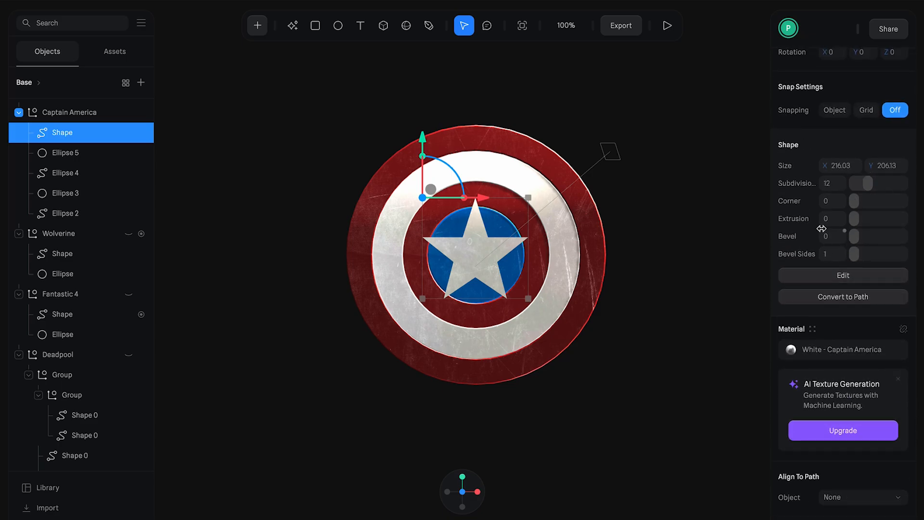
{"action": "left_click", "coordinate": [832, 220]}
{"action": "type", "text": "8"}
{"action": "key", "text": "Return"}
{"action": "left_click", "coordinate": [832, 236]}
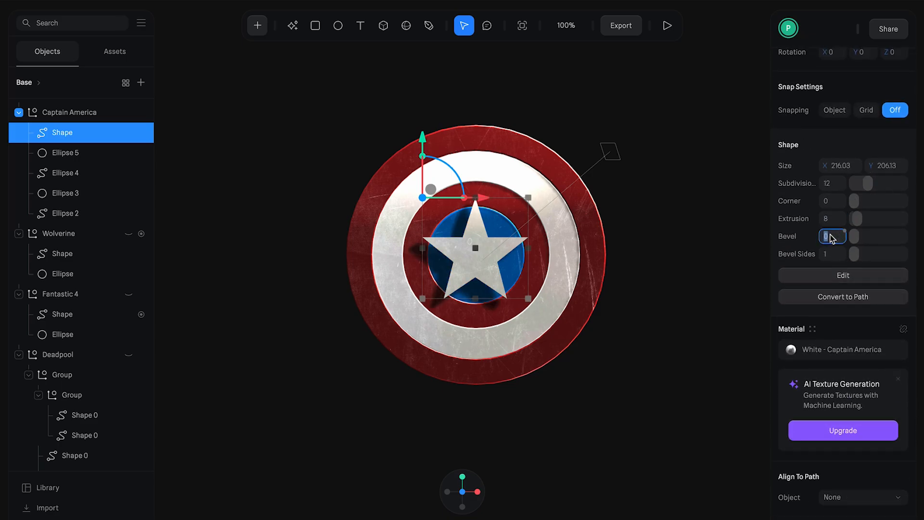
{"action": "type", "text": "3"}
{"action": "key", "text": "Return"}
Step: Inspect the shield's depth from the side and scale the star down to about 186 × 178 inside the blue circle
{"action": "left_click_drag", "start_coordinate": [642, 234], "coordinate": [568, 231], "text": "alt"}
{"action": "left_click_drag", "start_coordinate": [376, 202], "coordinate": [388, 197]}
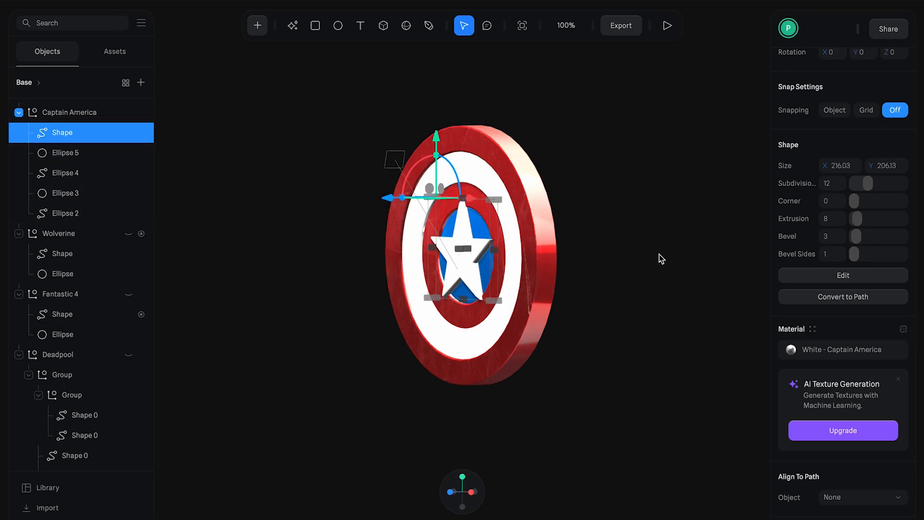
{"action": "left_click_drag", "start_coordinate": [660, 257], "coordinate": [680, 289], "text": "alt"}
{"action": "left_click_drag", "start_coordinate": [528, 248], "coordinate": [521, 250]}
{"action": "left_click", "coordinate": [582, 251]}
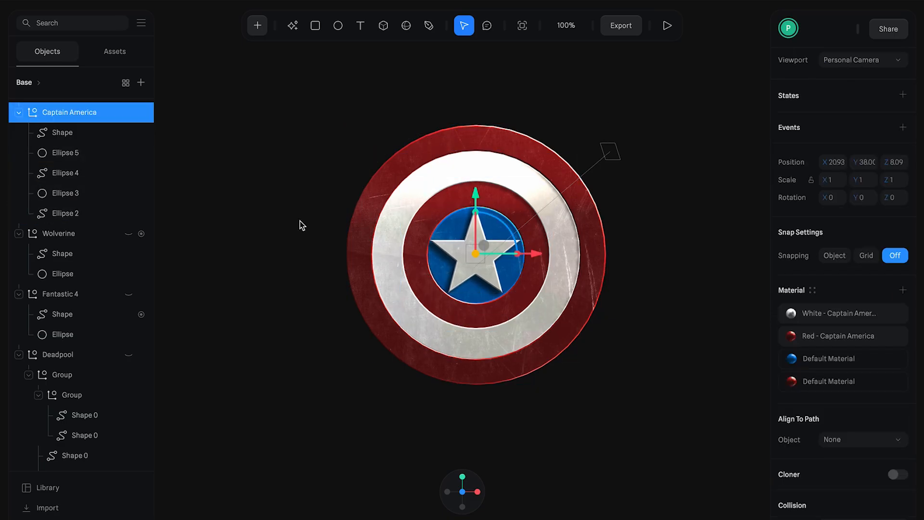
{"action": "left_click", "coordinate": [70, 136]}
{"action": "left_click", "coordinate": [675, 226]}
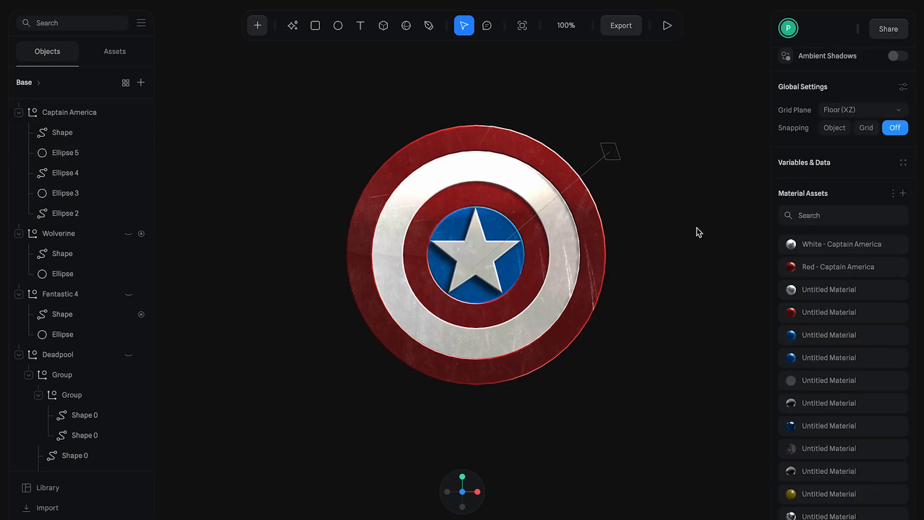
Step: Unlink the star's material from the shared asset and compare it with the color layer hidden and shown
{"action": "key", "text": "ctrl+z"}
{"action": "left_click", "coordinate": [899, 333]}
{"action": "left_click", "coordinate": [903, 388]}
{"action": "left_click", "coordinate": [903, 388]}
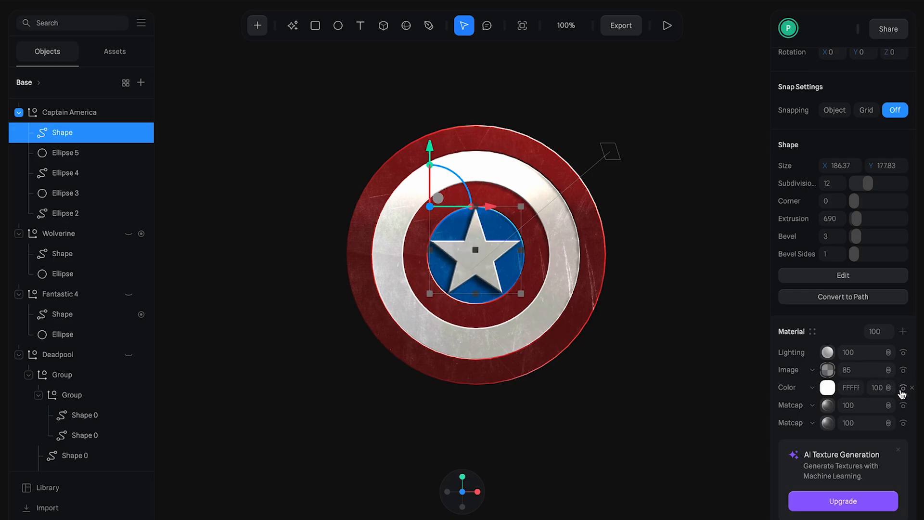
Step: Try Screen blending on the star's existing color layer
{"action": "left_click", "coordinate": [889, 389]}
{"action": "left_click", "coordinate": [890, 377]}
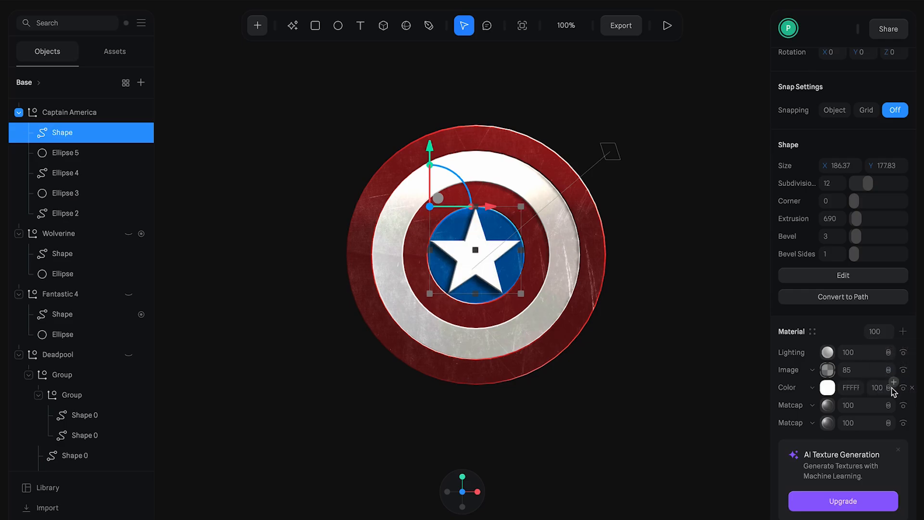
{"action": "key", "text": "ctrl+z"}
Step: Duplicate the star's color layer, set the upper copy to Screen blending at 30 opacity, and remove the upper Matcap layer
{"action": "right_click", "coordinate": [790, 394]}
{"action": "left_click", "coordinate": [812, 438]}
{"action": "left_click", "coordinate": [886, 388]}
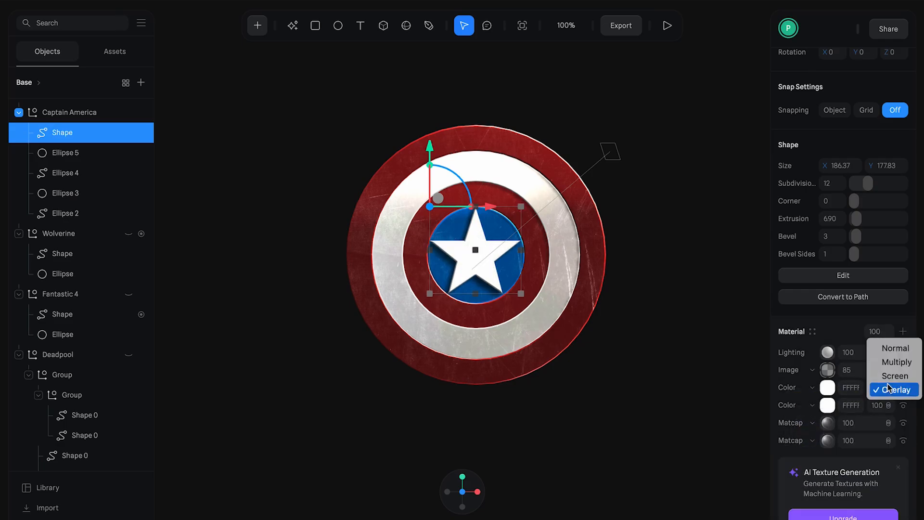
{"action": "left_click", "coordinate": [890, 377]}
{"action": "left_click", "coordinate": [879, 391]}
{"action": "type", "text": "30"}
{"action": "key", "text": "Return"}
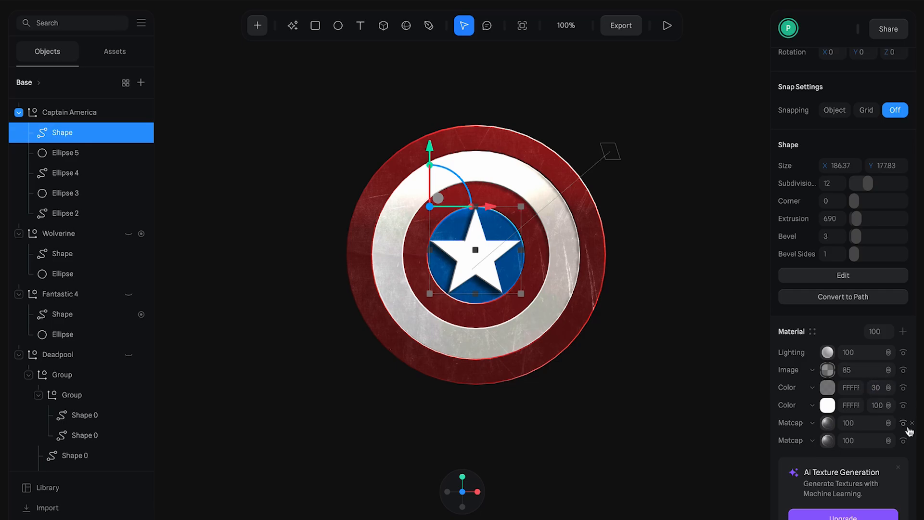
{"action": "left_click", "coordinate": [912, 425]}
{"action": "left_click", "coordinate": [728, 350]}
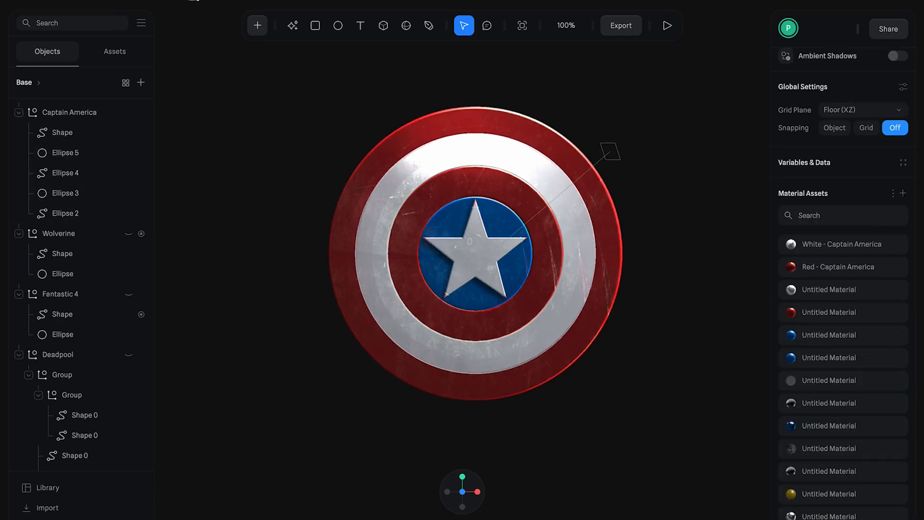
Step: Make the hidden Deadpool, Fantastic 4 and Wolverine groups visible
{"action": "left_click", "coordinate": [487, 268]}
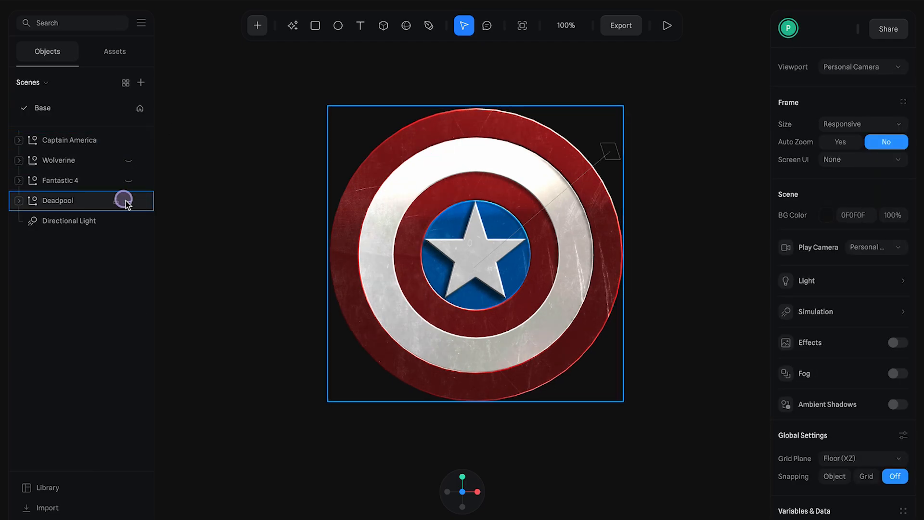
{"action": "left_click", "coordinate": [127, 181]}
{"action": "left_click", "coordinate": [129, 162]}
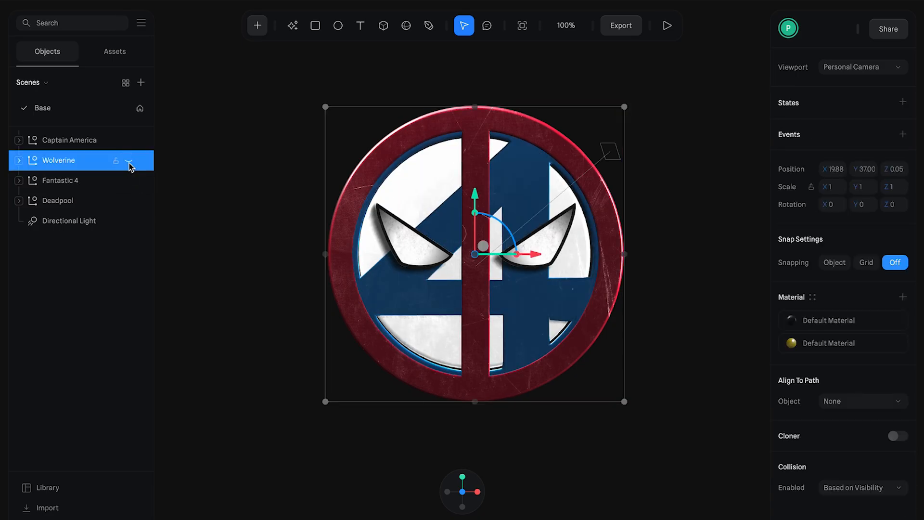
Step: Hide the Wolverine, Fantastic 4 and Deadpool groups so that only the Captain America shield is shown
{"action": "left_click", "coordinate": [83, 144]}
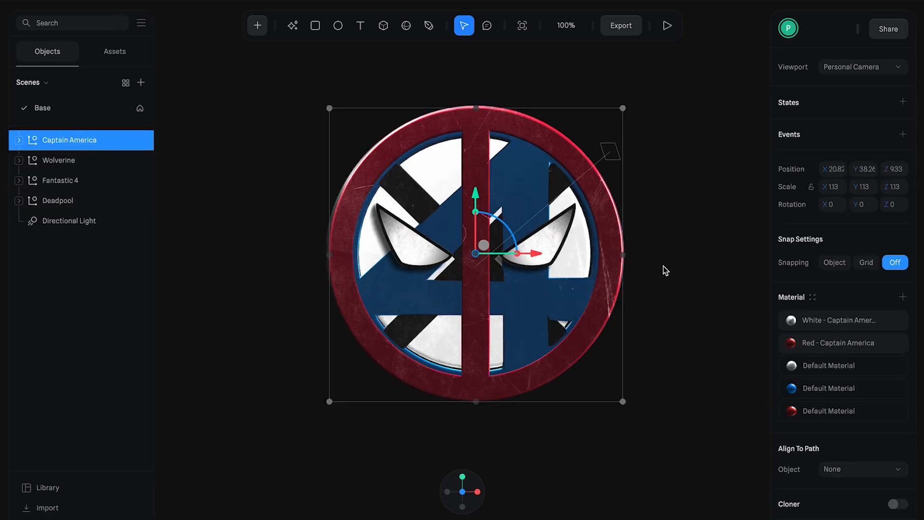
{"action": "left_click_drag", "start_coordinate": [666, 268], "coordinate": [640, 269]}
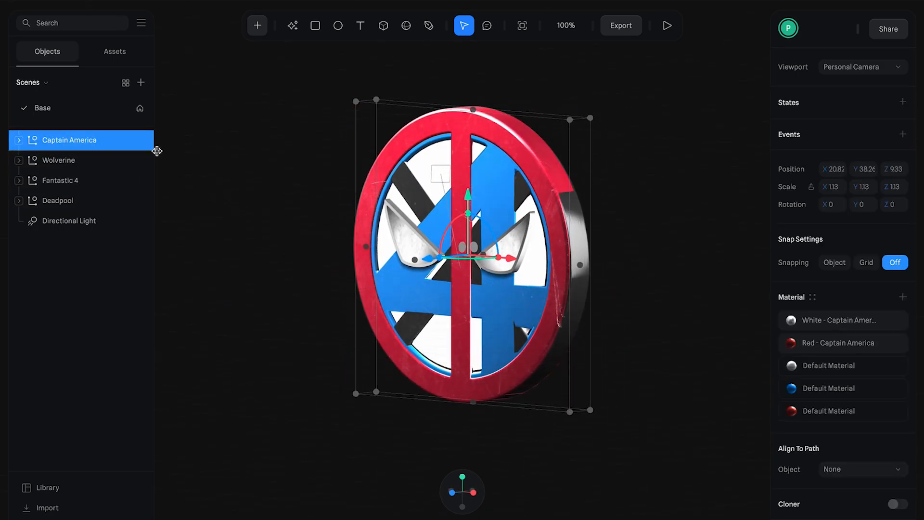
{"action": "left_click", "coordinate": [128, 140]}
{"action": "left_click", "coordinate": [128, 160]}
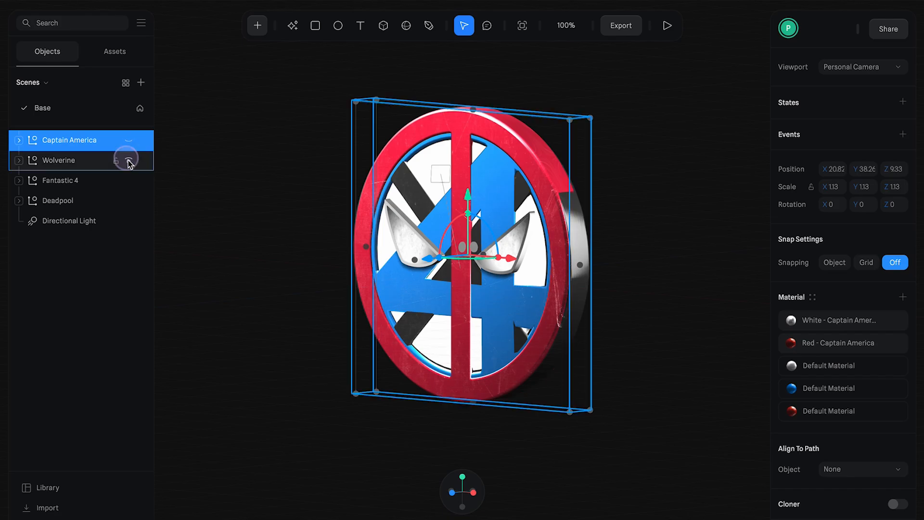
{"action": "left_click", "coordinate": [129, 181]}
{"action": "left_click", "coordinate": [129, 201]}
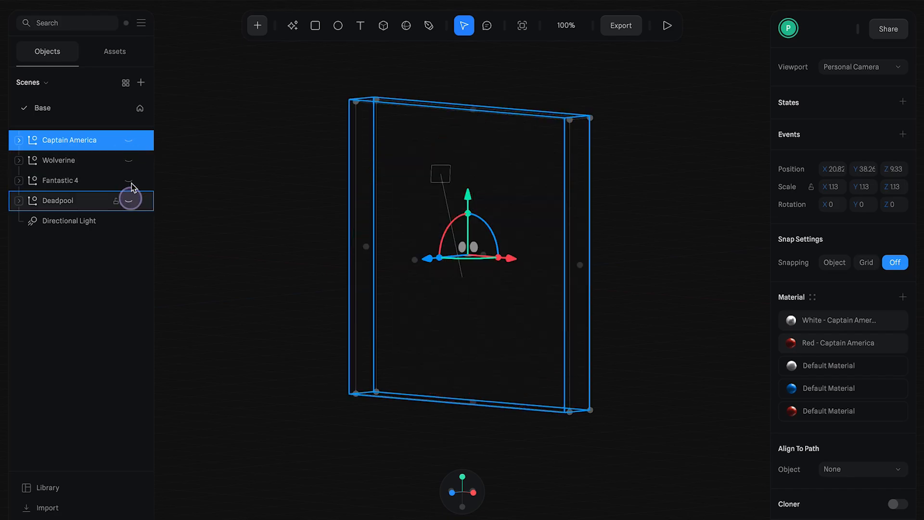
{"action": "left_click", "coordinate": [129, 140]}
{"action": "left_click", "coordinate": [129, 160]}
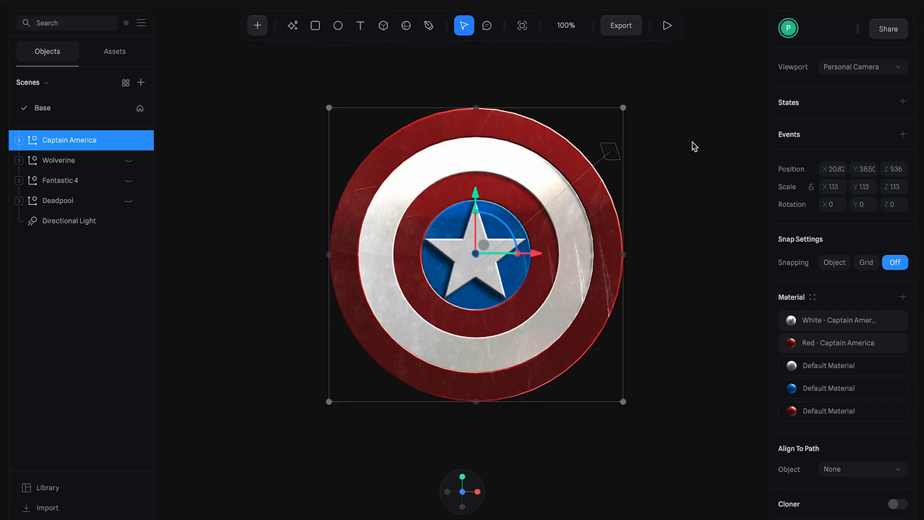
Step: Add a second state to the Captain America group with a Y rotation of -360, and return to Base State
{"action": "left_click", "coordinate": [899, 101]}
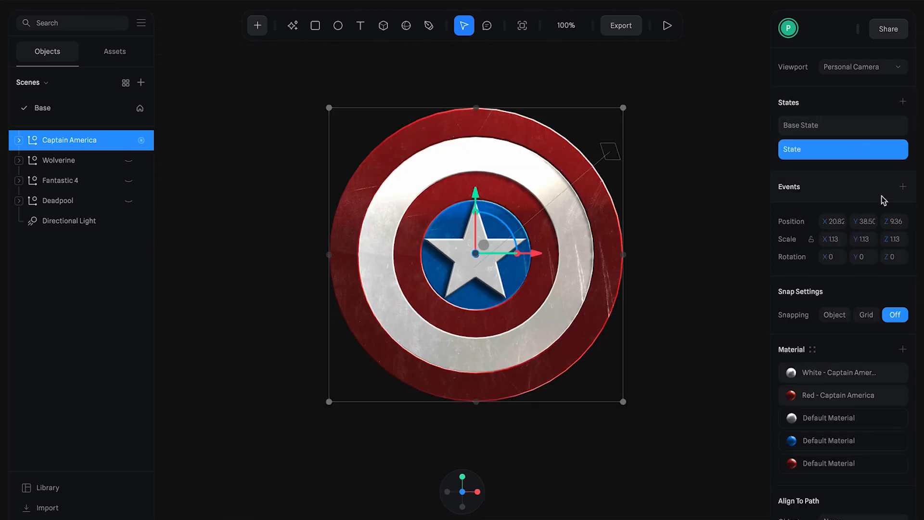
{"action": "left_click", "coordinate": [862, 257]}
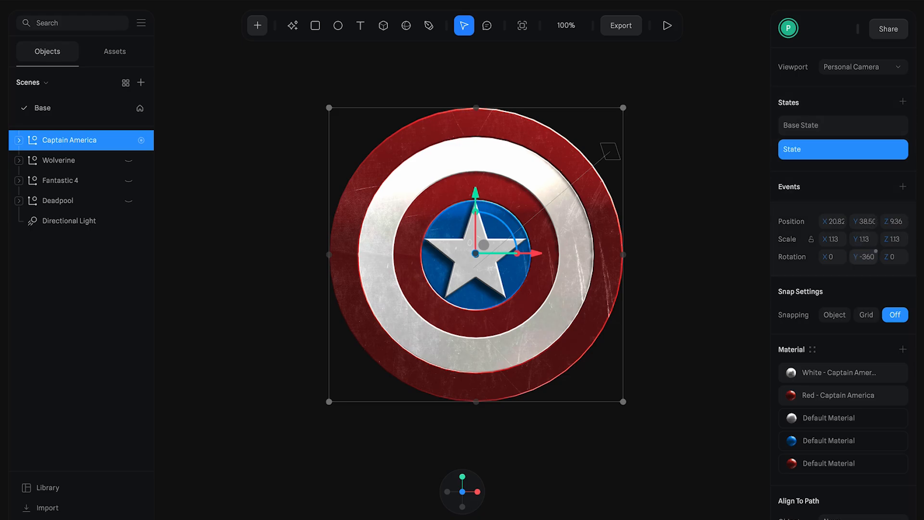
{"action": "left_click", "coordinate": [837, 129]}
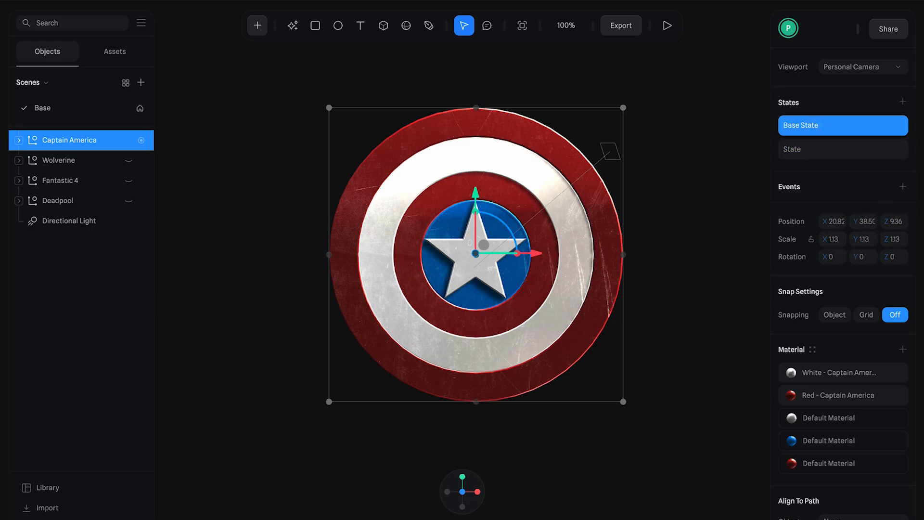
Step: Add a Start event that transitions the shield from Base State to State over 2.6 seconds after a 1-second delay
{"action": "left_click", "coordinate": [903, 186]}
{"action": "left_click", "coordinate": [683, 179]}
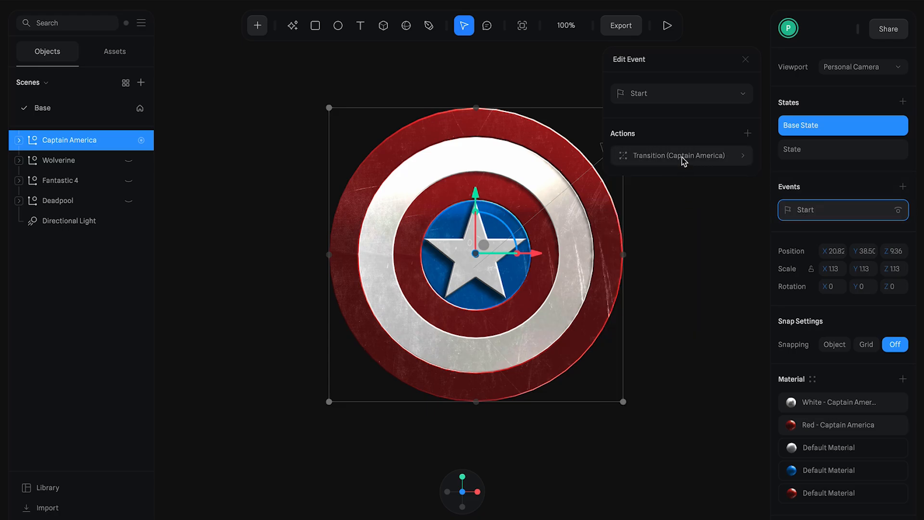
{"action": "left_click", "coordinate": [682, 156]}
{"action": "left_click", "coordinate": [676, 313]}
{"action": "type", "text": "1"}
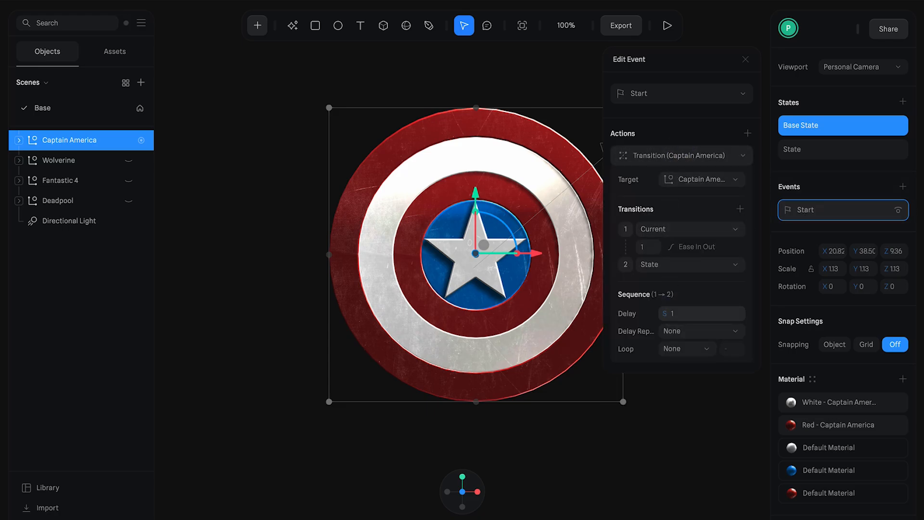
{"action": "left_click", "coordinate": [644, 247]}
{"action": "type", "text": "2.6"}
{"action": "left_click", "coordinate": [763, 251]}
Step: Give the transition Custom Bezier easing, moving Control 1 to about X 0.79 and shifting Control 2 towards the curve's start for a steeper middle
{"action": "left_click", "coordinate": [726, 246]}
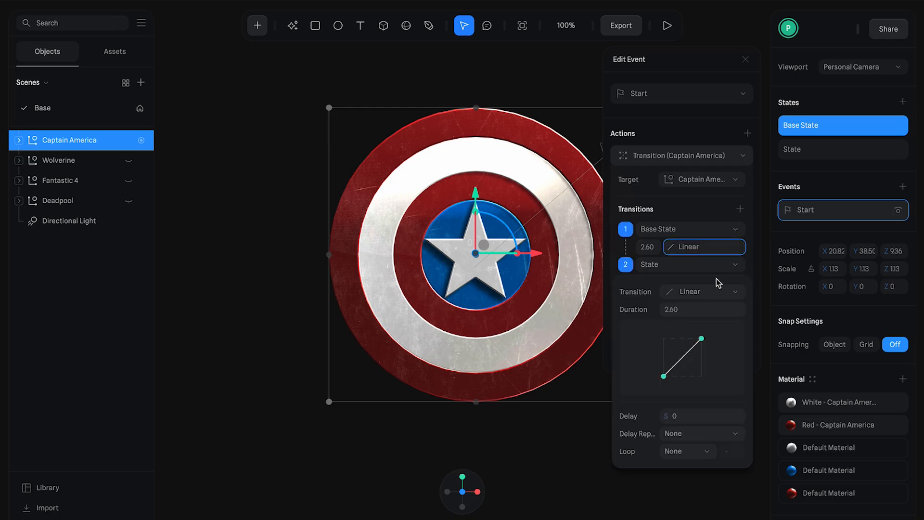
{"action": "left_click", "coordinate": [717, 290]}
{"action": "left_click", "coordinate": [709, 390]}
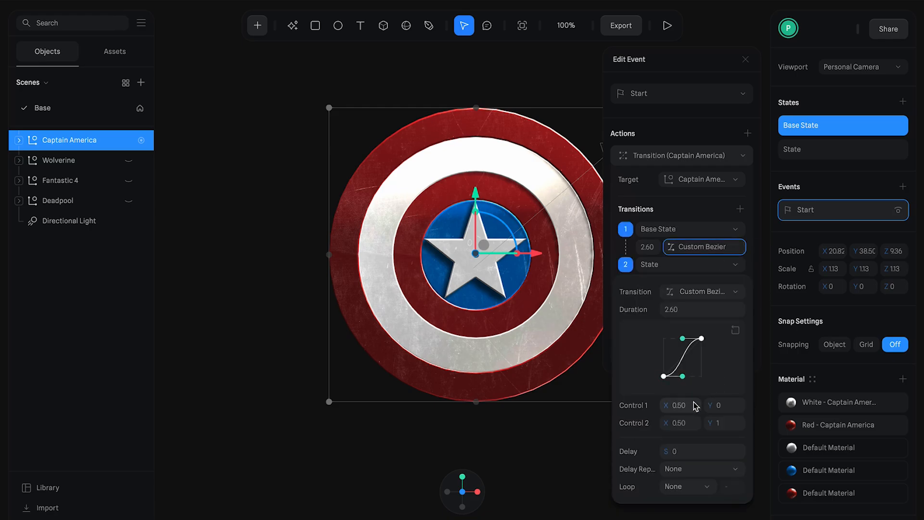
{"action": "left_click_drag", "start_coordinate": [684, 377], "coordinate": [693, 376]}
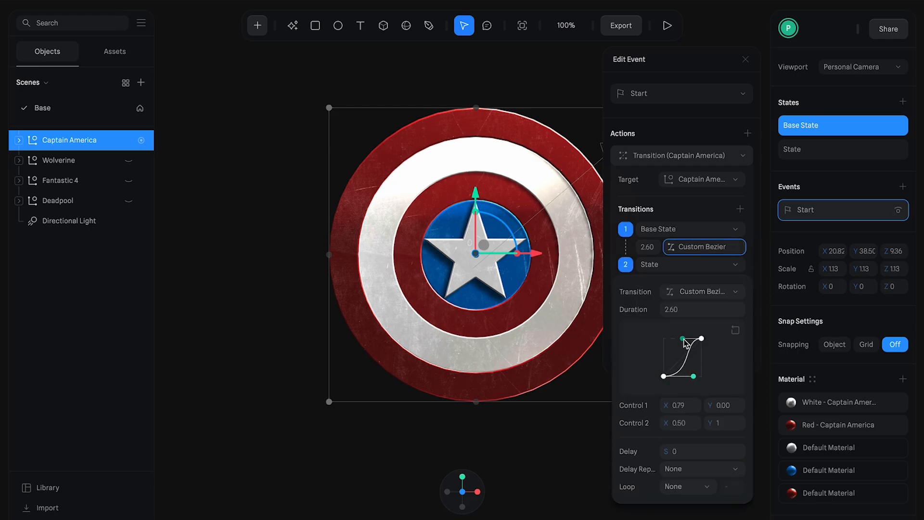
{"action": "left_click_drag", "start_coordinate": [683, 338], "coordinate": [672, 339]}
{"action": "left_click", "coordinate": [695, 248]}
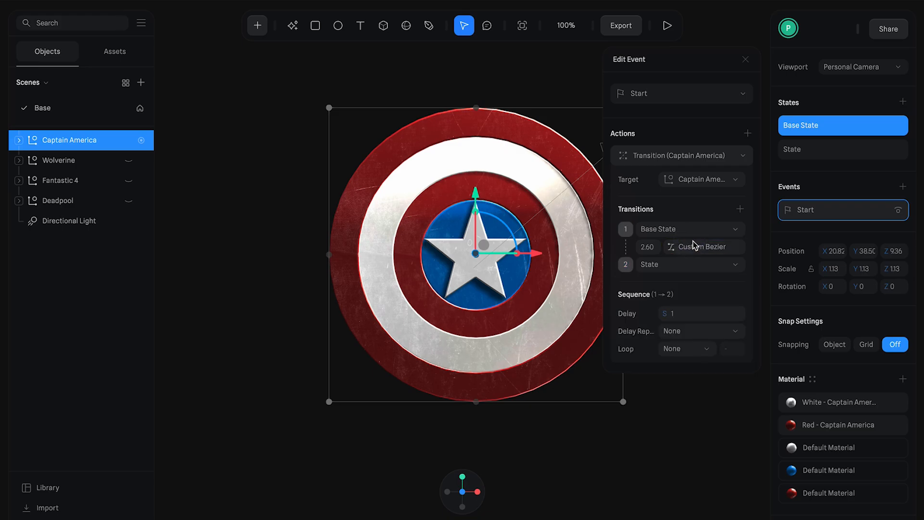
Step: Close the event settings and preview the shield's spin animation in play mode
{"action": "left_click", "coordinate": [745, 59]}
{"action": "left_click", "coordinate": [701, 72]}
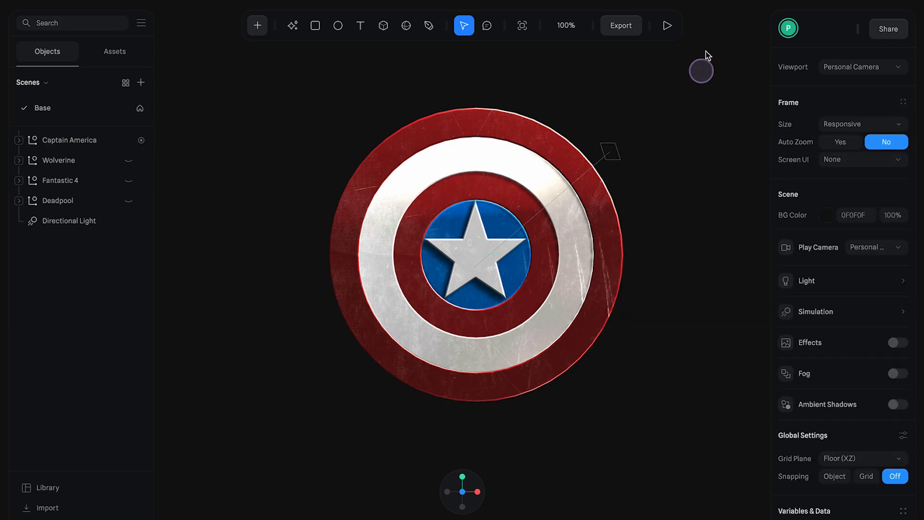
{"action": "left_click", "coordinate": [667, 25]}
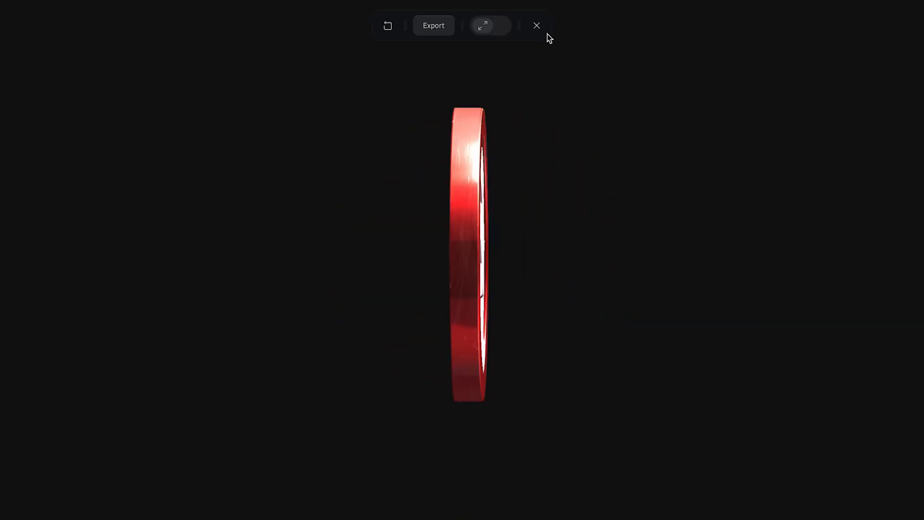
{"action": "left_click", "coordinate": [536, 25]}
Step: Make the scene background transparent by setting its color opacity to 0%
{"action": "left_click", "coordinate": [824, 214]}
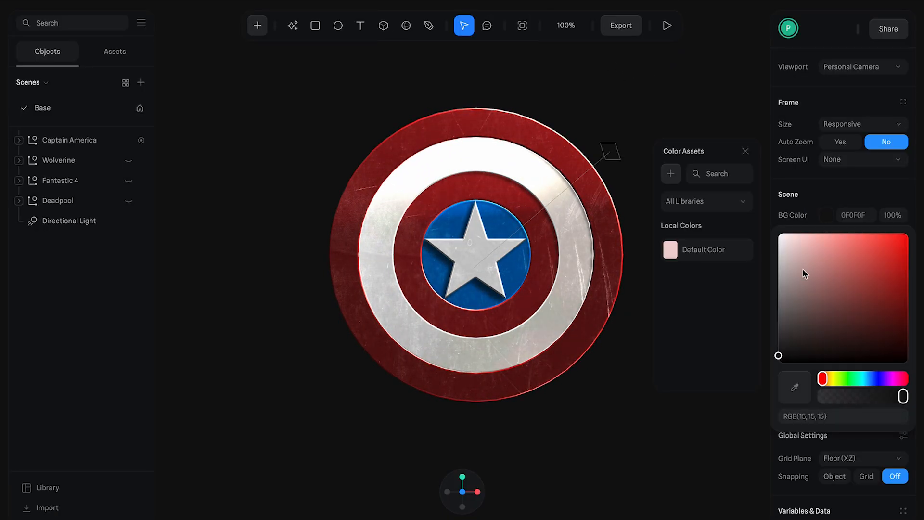
{"action": "left_click", "coordinate": [799, 195]}
{"action": "left_click", "coordinate": [887, 217]}
{"action": "type", "text": "0"}
{"action": "key", "text": "Return"}
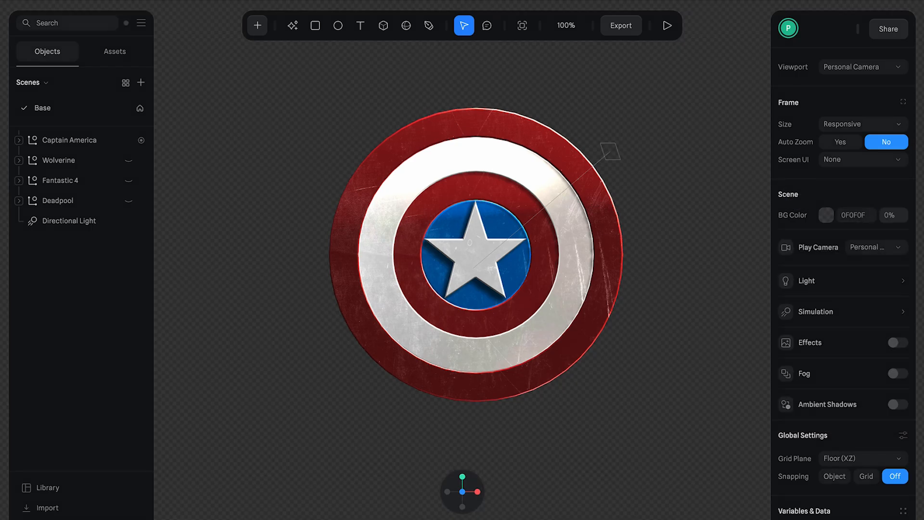
Step: Set the video recording export to a PNG image sequence at 60 FPS and start recording the animation
{"action": "left_click", "coordinate": [621, 29]}
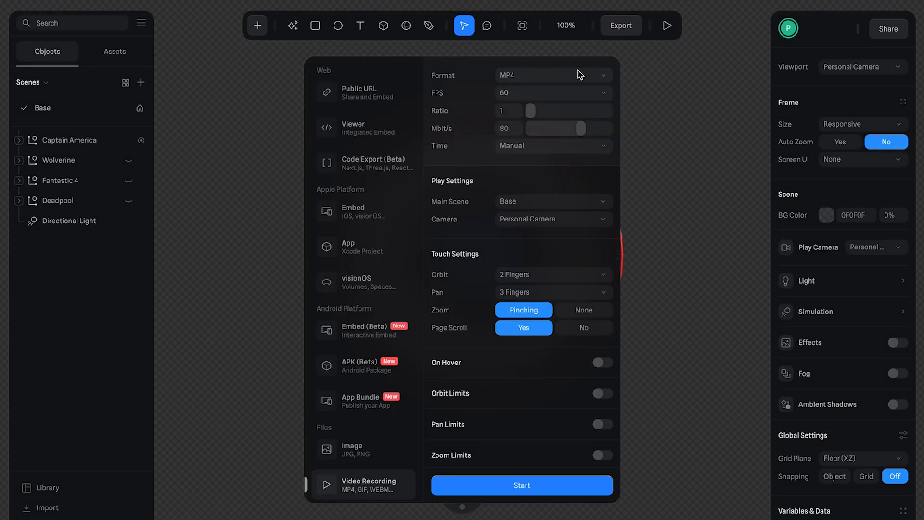
{"action": "left_click", "coordinate": [578, 73]}
{"action": "left_click", "coordinate": [574, 112]}
{"action": "left_click", "coordinate": [549, 106]}
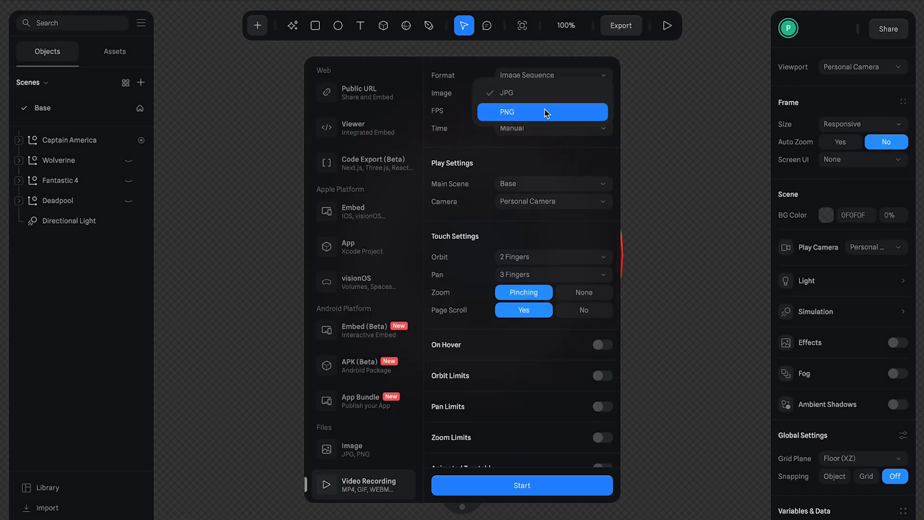
{"action": "left_click", "coordinate": [548, 114]}
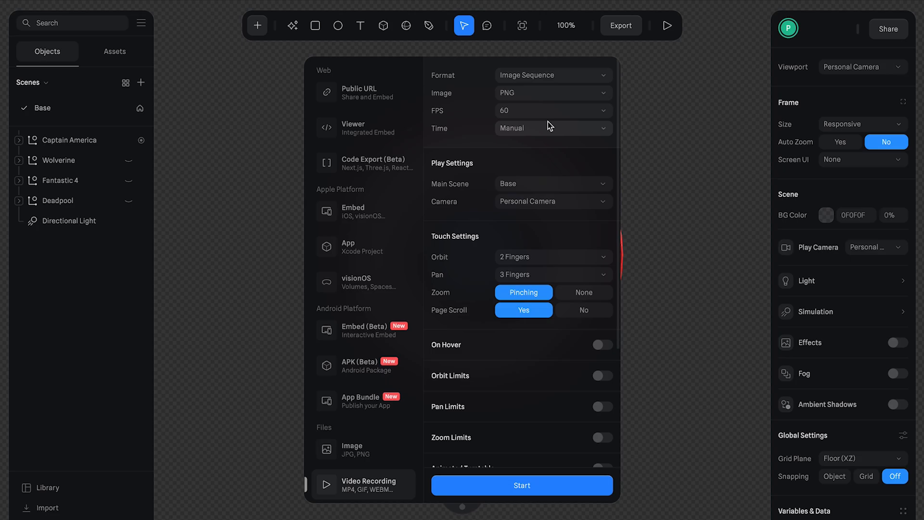
{"action": "left_click", "coordinate": [537, 486]}
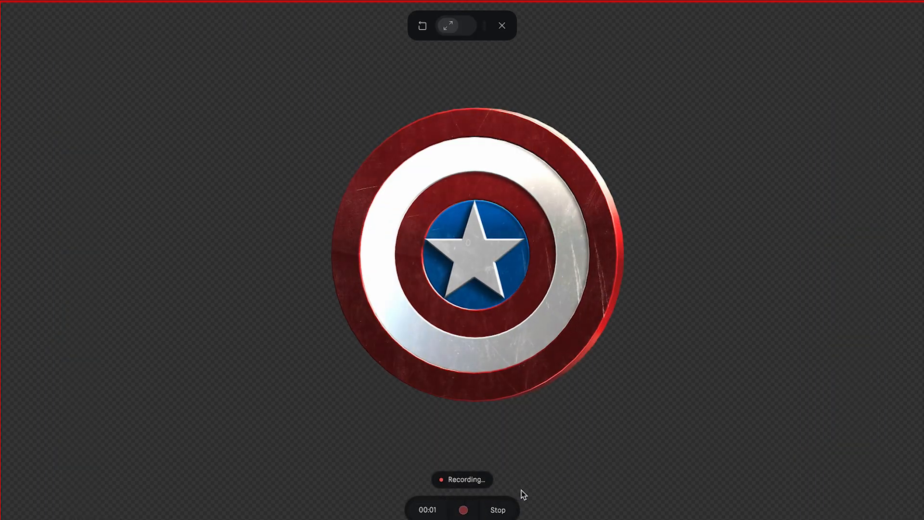
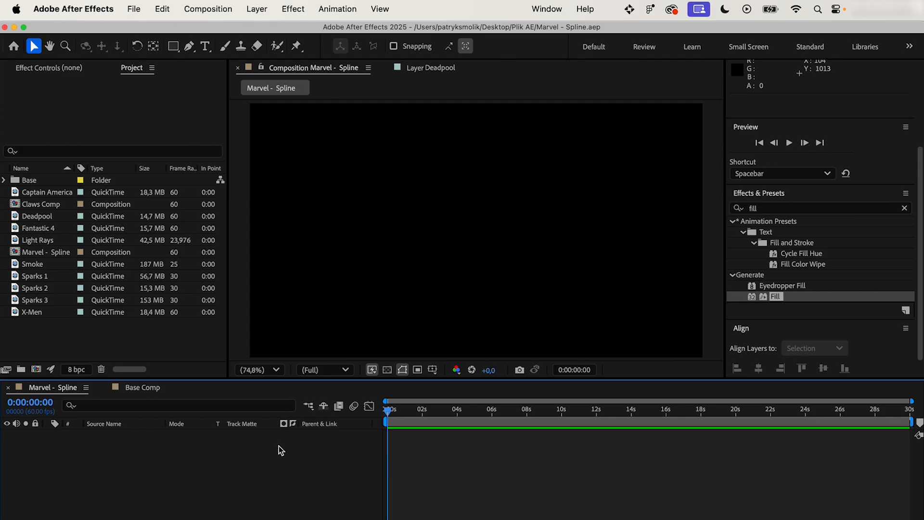
Step: In After Effects, review the Marvel - Spline composition's size, frame rate and duration settings
{"action": "left_click", "coordinate": [222, 10]}
{"action": "left_click", "coordinate": [232, 52]}
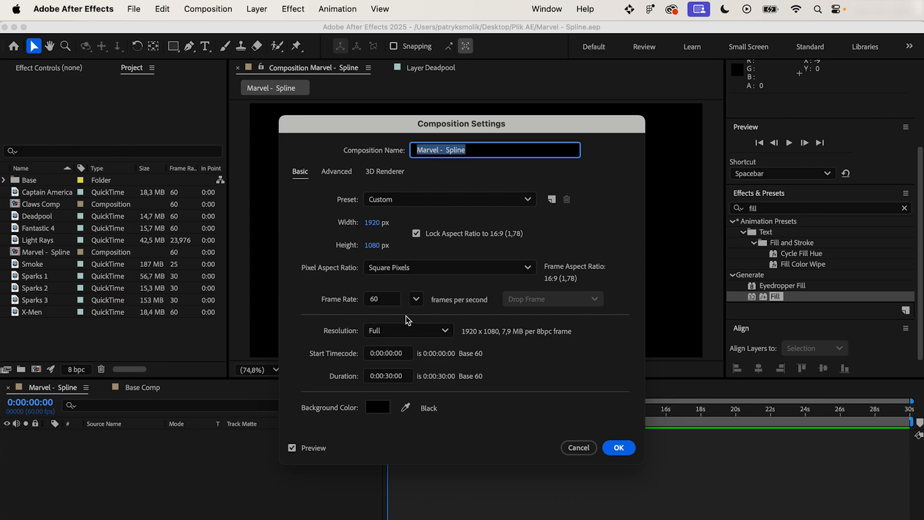
{"action": "left_click", "coordinate": [617, 448]}
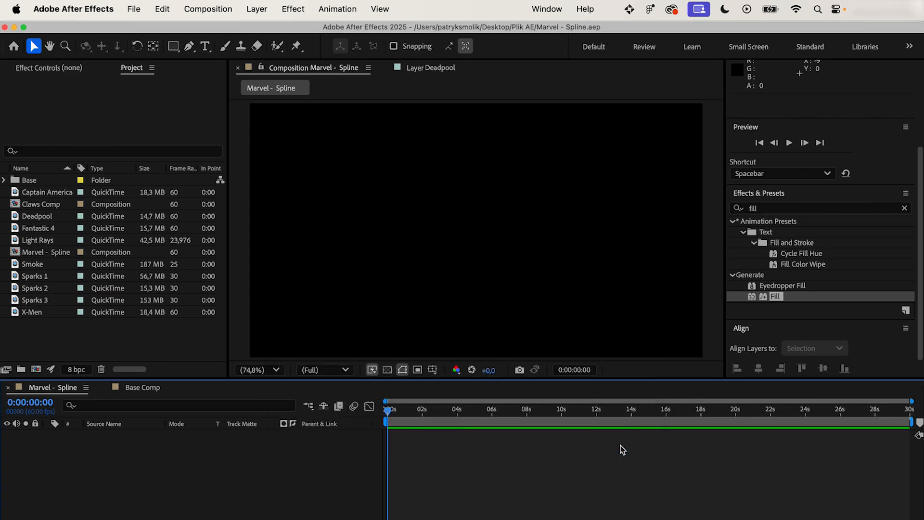
Step: Add the Deadpool clip to the composition and create a 1920 x 1080 px solid matching the clip's dark gray background
{"action": "left_click_drag", "start_coordinate": [41, 218], "coordinate": [97, 457]}
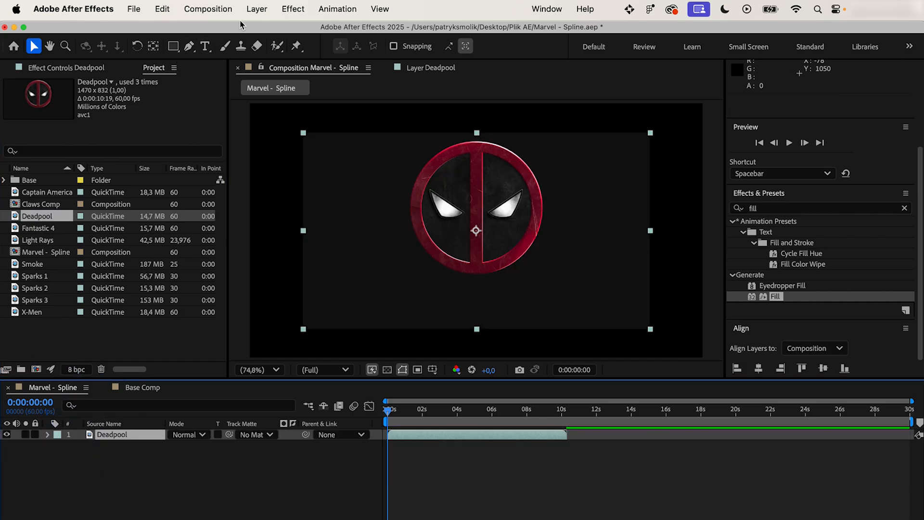
{"action": "left_click", "coordinate": [256, 9]}
{"action": "mouse_move", "coordinate": [260, 31]}
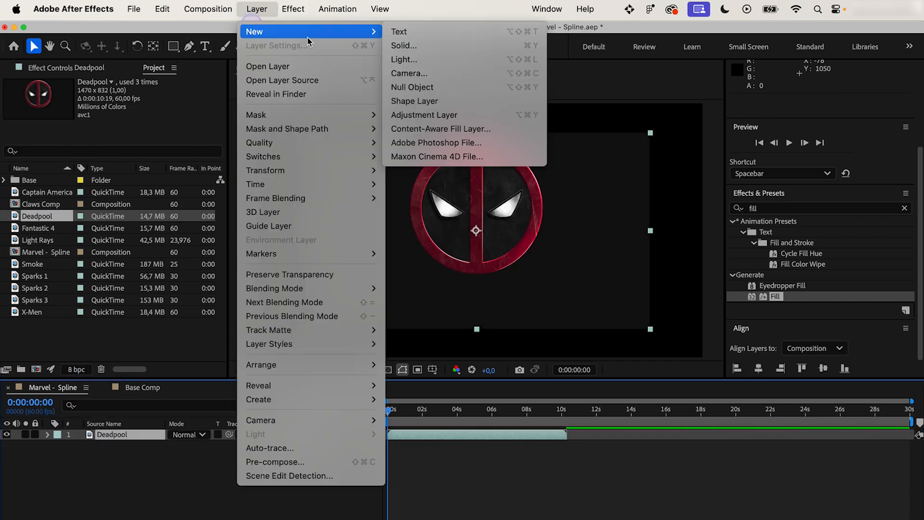
{"action": "left_click", "coordinate": [394, 46]}
{"action": "left_click", "coordinate": [481, 390]}
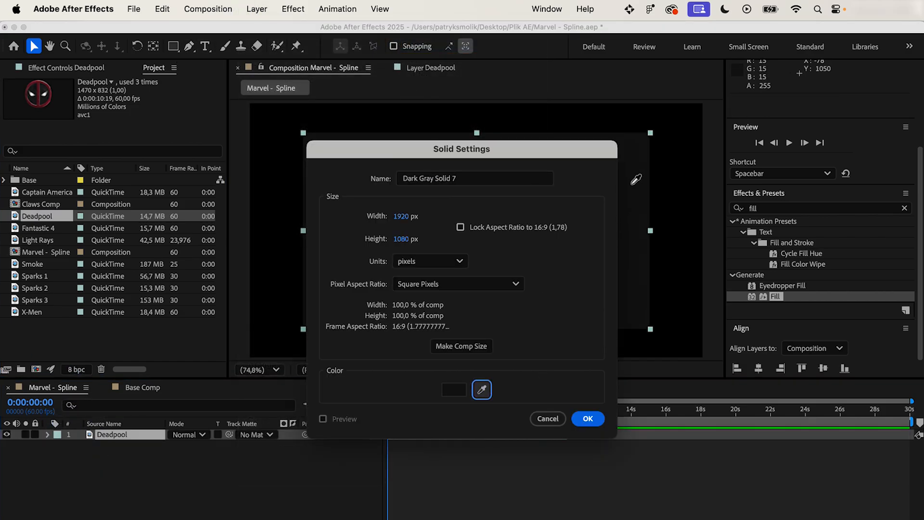
{"action": "left_click", "coordinate": [597, 419]}
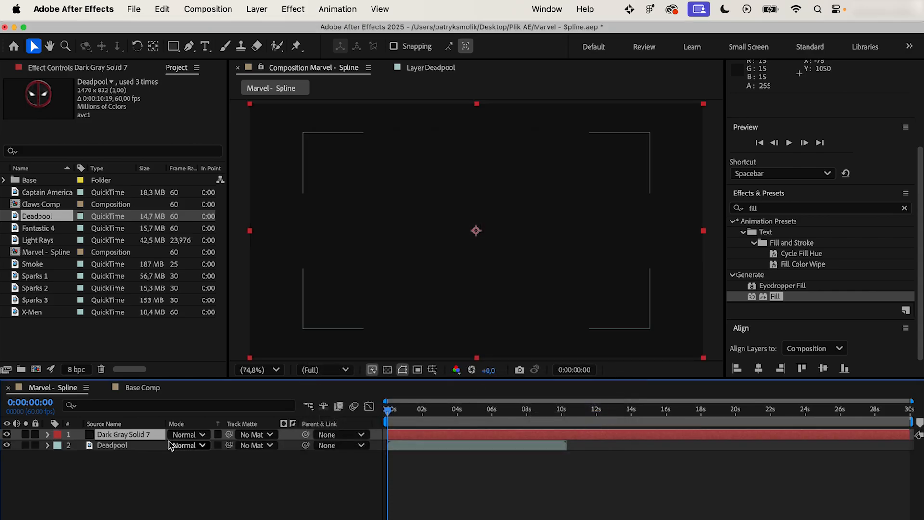
Step: Place the dark gray solid beneath the Deadpool layer and rename it Background
{"action": "left_click_drag", "start_coordinate": [125, 434], "coordinate": [142, 457]}
{"action": "right_click", "coordinate": [142, 445]}
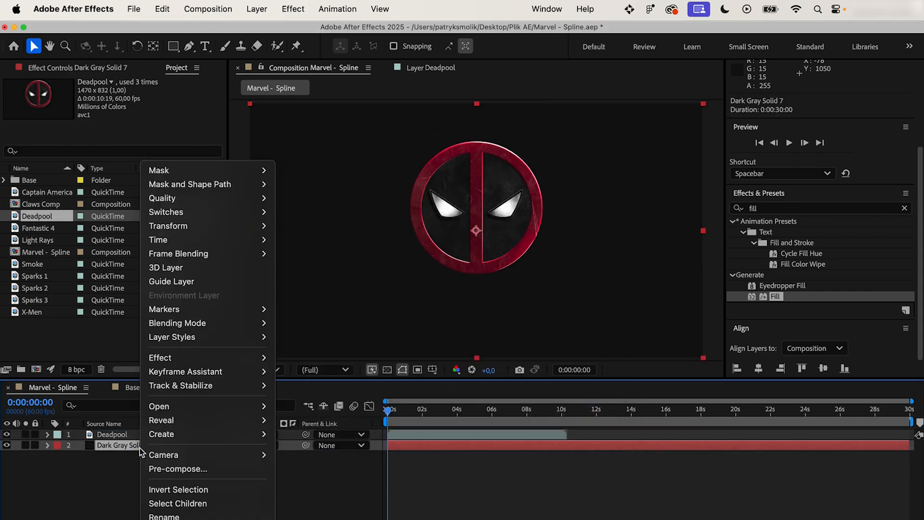
{"action": "left_click", "coordinate": [187, 515]}
{"action": "type", "text": "Ba"}
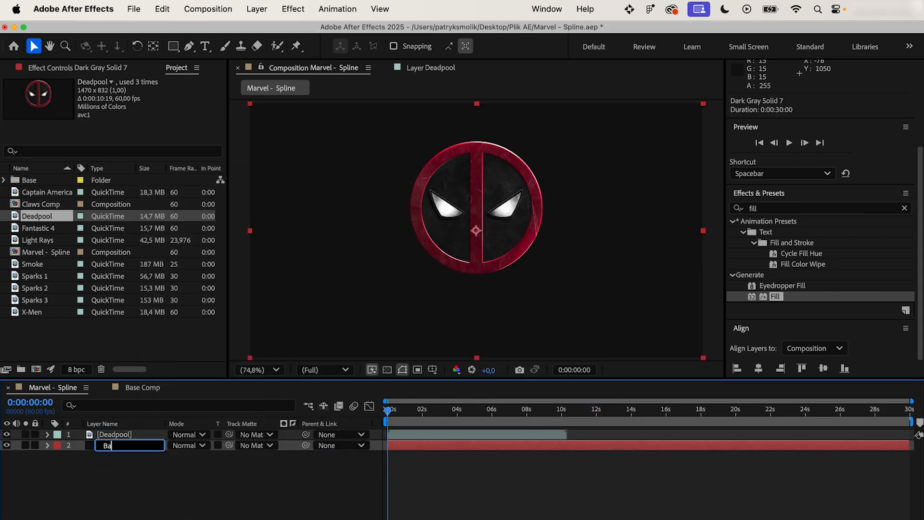
{"action": "type", "text": "ckground"}
{"action": "key", "text": "Return"}
{"action": "left_click", "coordinate": [210, 504]}
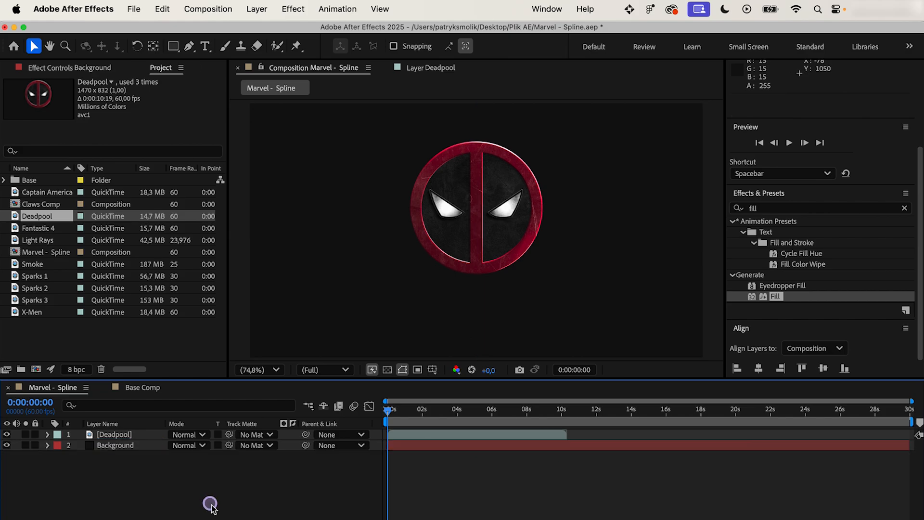
Step: Scale the Deadpool layer to 109% and set its vertical position to 645
{"action": "left_click", "coordinate": [133, 436]}
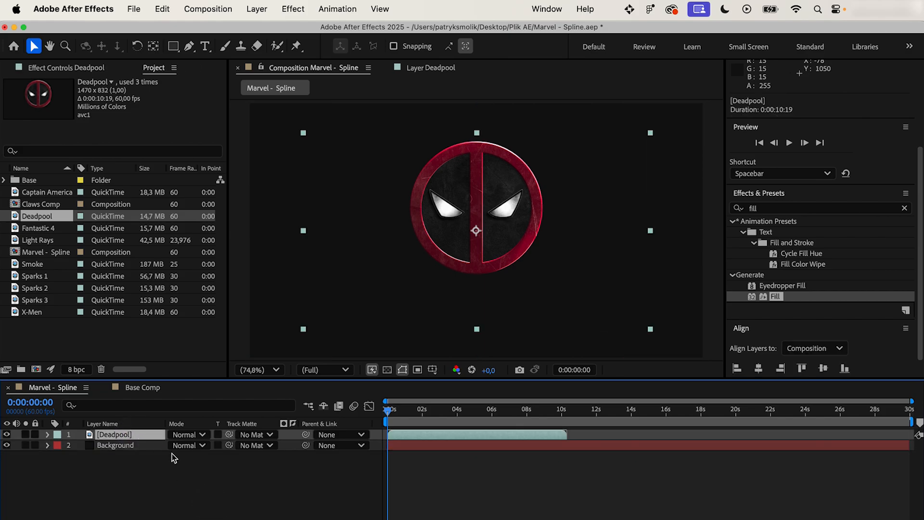
{"action": "key", "text": "s"}
{"action": "left_click", "coordinate": [193, 445]}
{"action": "key", "text": "Return"}
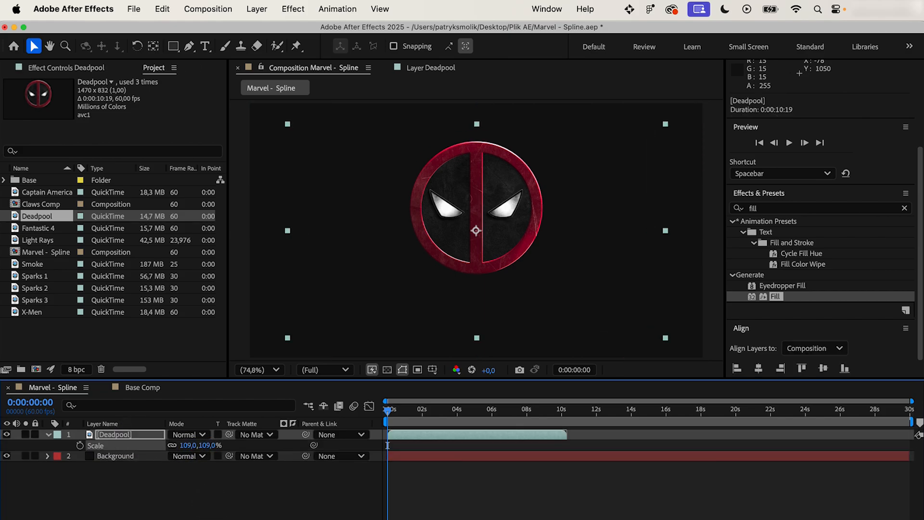
{"action": "key", "text": "p"}
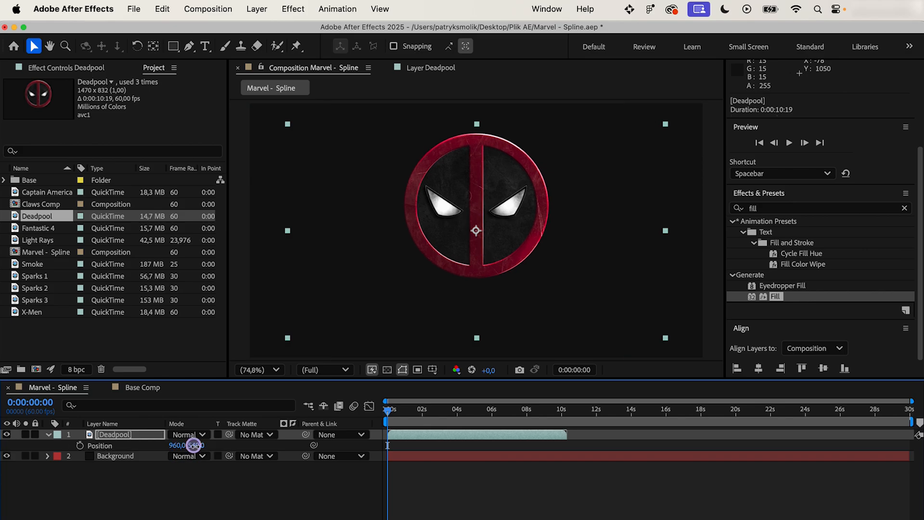
{"action": "left_click", "coordinate": [193, 445]}
{"action": "type", "text": "645"}
{"action": "key", "text": "Return"}
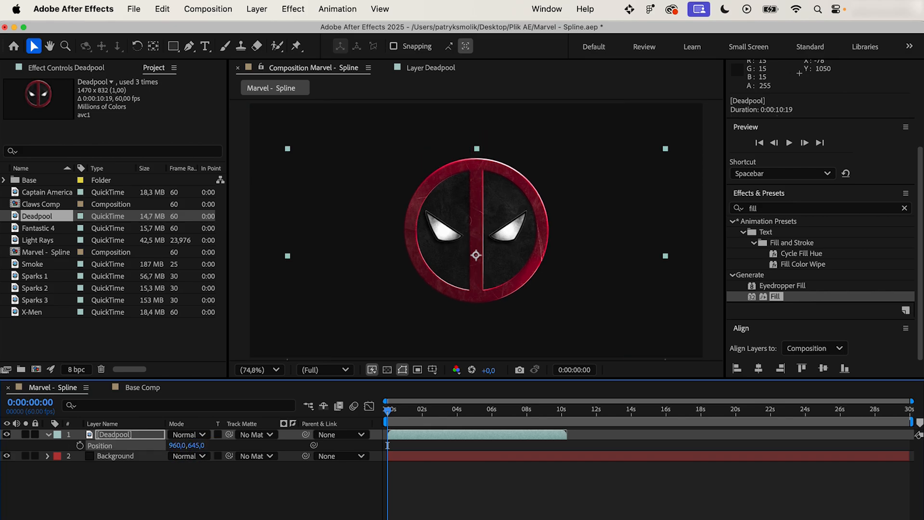
Step: Check the Deadpool emblem's centering by overlaying the proportional grid on the composition view, and hide the grid again
{"action": "left_click", "coordinate": [403, 370]}
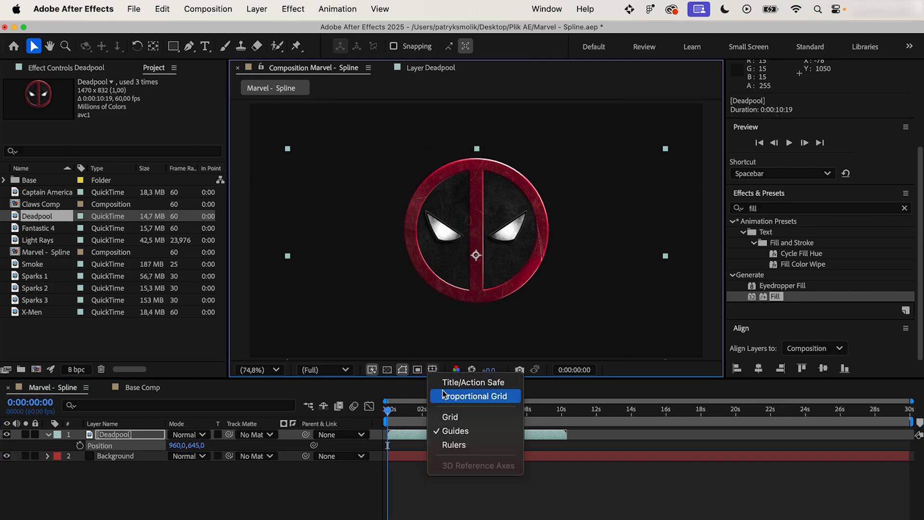
{"action": "left_click", "coordinate": [443, 392]}
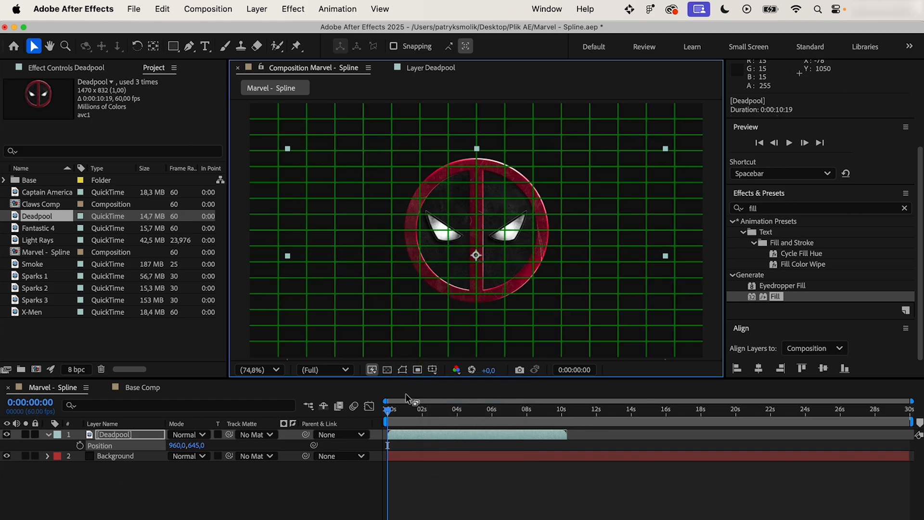
{"action": "left_click", "coordinate": [432, 370]}
{"action": "left_click", "coordinate": [460, 391]}
{"action": "left_click", "coordinate": [79, 445]}
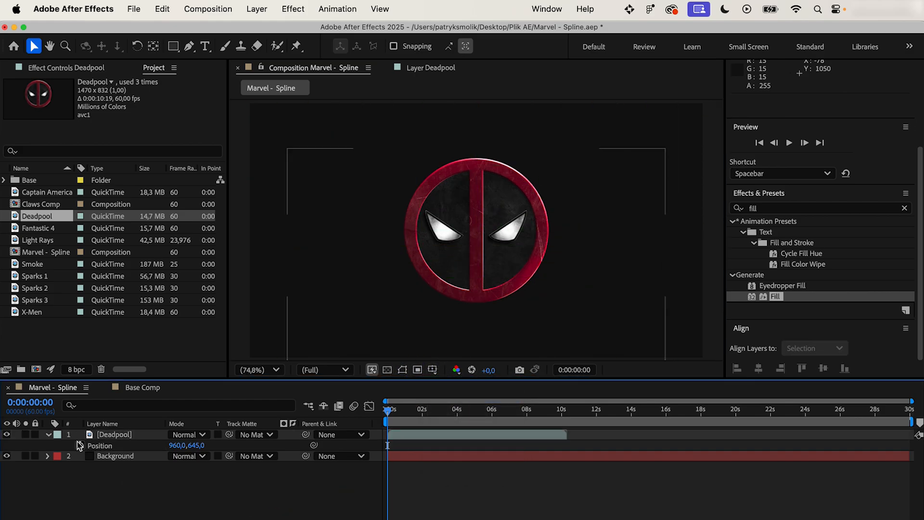
{"action": "left_click", "coordinate": [48, 435]}
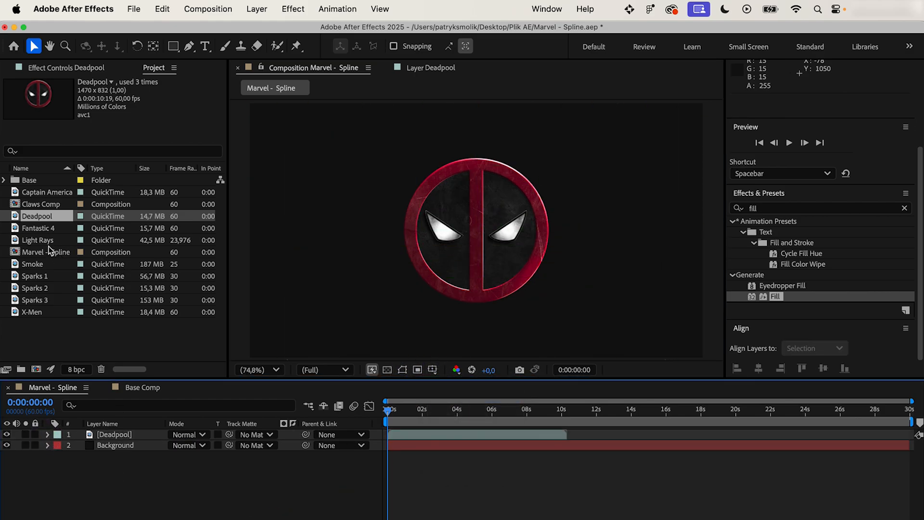
Step: Add the Light Rays clip above the Deadpool layer and scale it to 63%
{"action": "left_click_drag", "start_coordinate": [38, 240], "coordinate": [116, 436]}
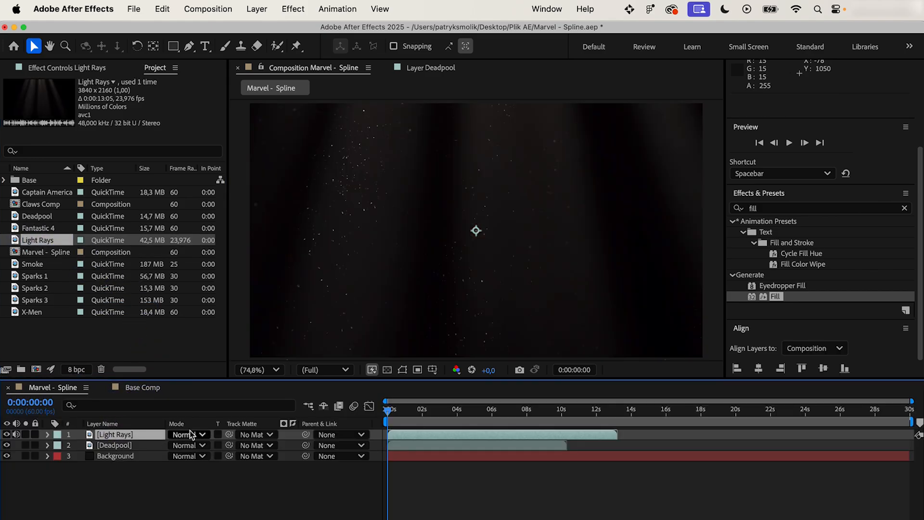
{"action": "key", "text": "s"}
{"action": "left_click_drag", "start_coordinate": [184, 445], "coordinate": [169, 449]}
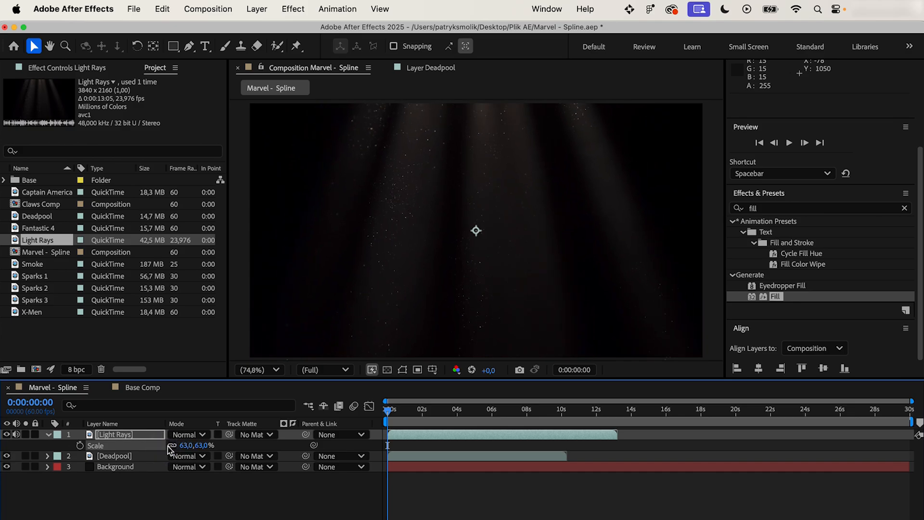
Step: Rotate the Light Rays layer to 23° and move it up and to the right, to about 1157.8, 403.7
{"action": "key", "text": "r"}
{"action": "left_click_drag", "start_coordinate": [183, 445], "coordinate": [199, 454]}
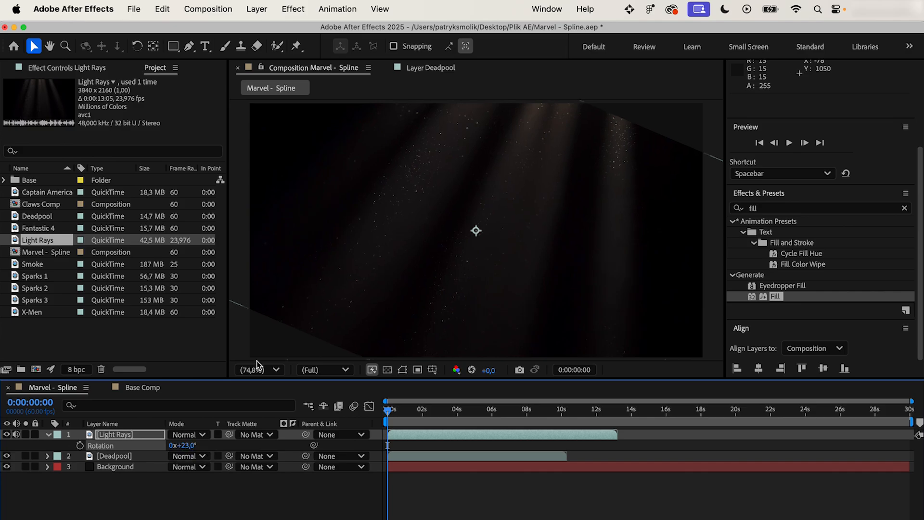
{"action": "key", "text": "p"}
{"action": "left_click_drag", "start_coordinate": [397, 258], "coordinate": [437, 230]}
Step: Draw a closed Pen tool mask on the Light Rays layer around the visible rays, excluding its slanted lower-left edge
{"action": "left_click", "coordinate": [145, 437]}
{"action": "key", "text": "comma"}
{"action": "key", "text": "comma"}
{"action": "key", "text": "comma"}
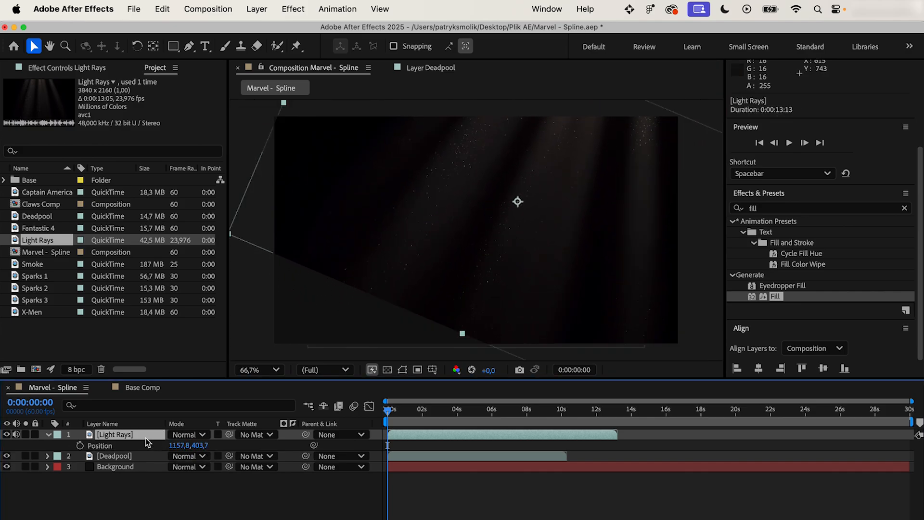
{"action": "left_click", "coordinate": [191, 44]}
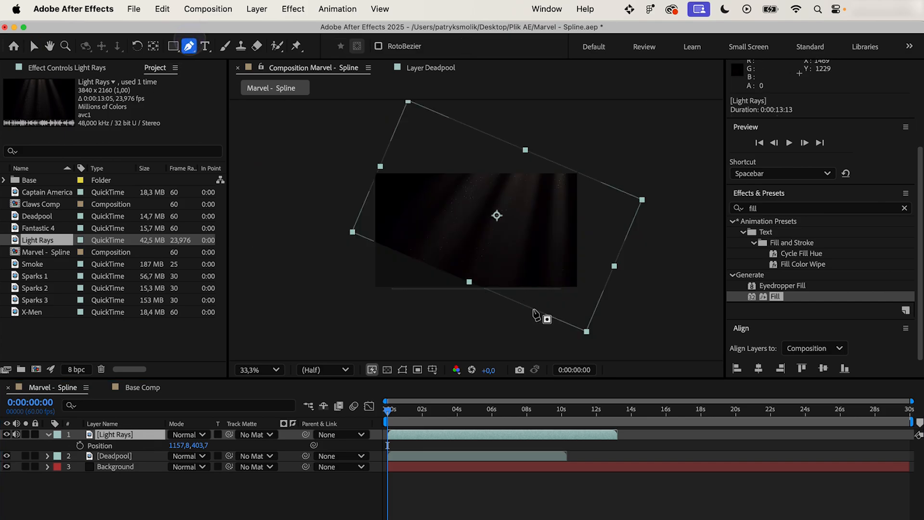
{"action": "left_click", "coordinate": [409, 154]}
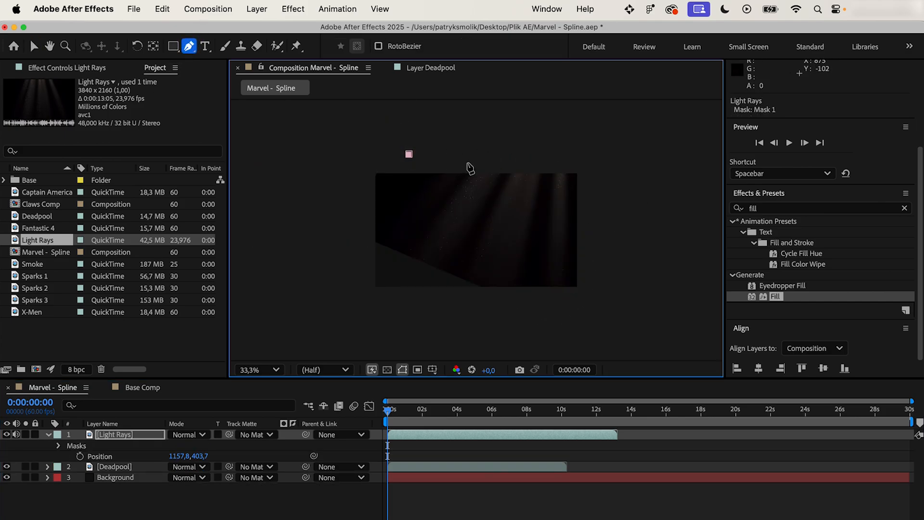
{"action": "left_click", "coordinate": [468, 162]}
{"action": "left_click", "coordinate": [573, 169]}
{"action": "left_click", "coordinate": [584, 173]}
{"action": "left_click", "coordinate": [593, 205]}
{"action": "left_click", "coordinate": [592, 236]}
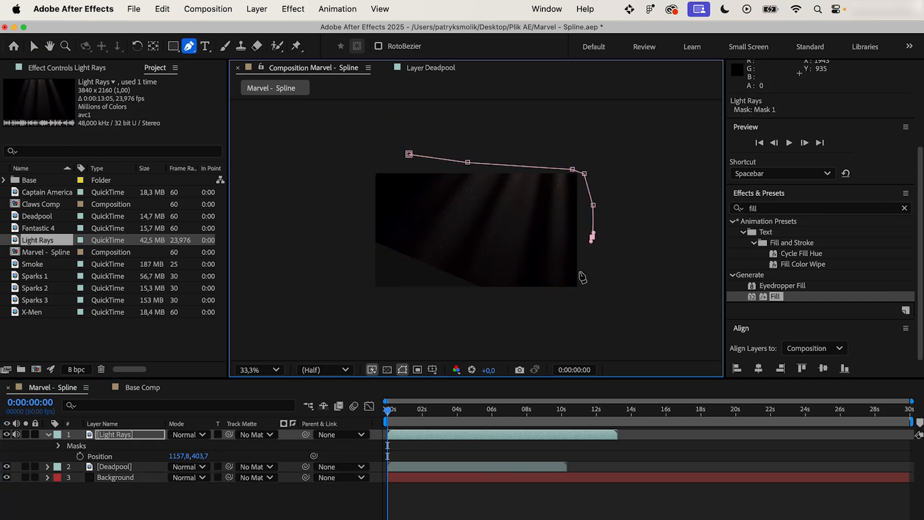
{"action": "left_click", "coordinate": [578, 272]}
{"action": "left_click", "coordinate": [539, 279]}
{"action": "left_click", "coordinate": [489, 272]}
{"action": "left_click", "coordinate": [431, 247]}
{"action": "left_click", "coordinate": [393, 217]}
{"action": "left_click", "coordinate": [383, 187]}
{"action": "left_click", "coordinate": [379, 170]}
{"action": "left_click", "coordinate": [379, 156]}
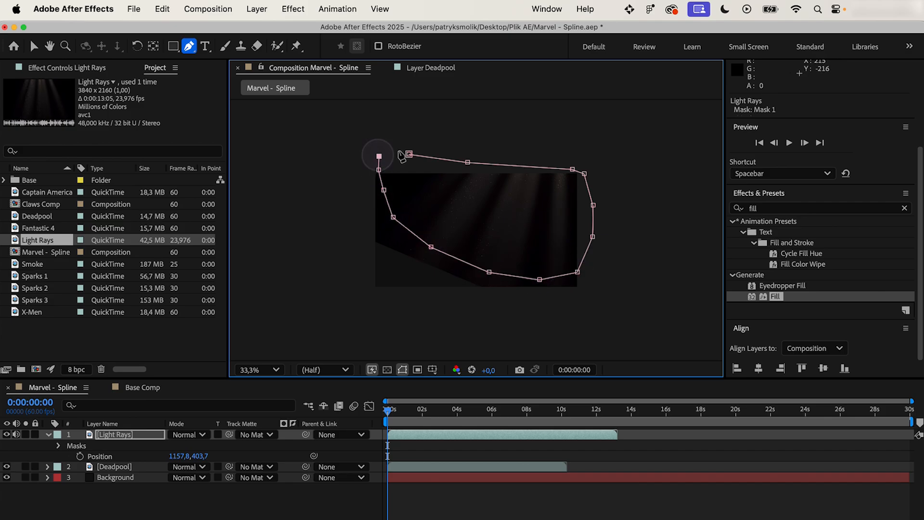
{"action": "left_click", "coordinate": [410, 154]}
Step: Set the feather of the Light Rays mask to 449 pixels and collapse the layer's properties
{"action": "key", "text": "v"}
{"action": "key", "text": "m"}
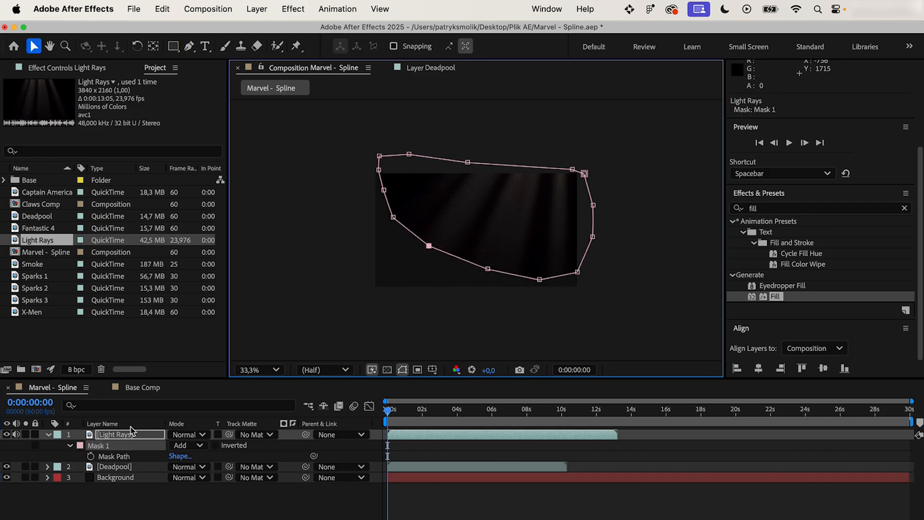
{"action": "left_click", "coordinate": [71, 445]}
{"action": "left_click", "coordinate": [187, 467]}
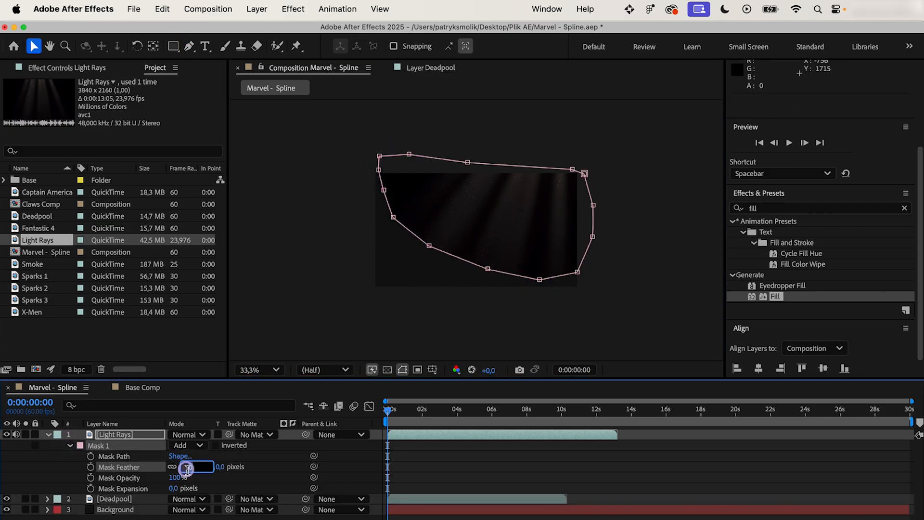
{"action": "type", "text": "449"}
{"action": "key", "text": "Return"}
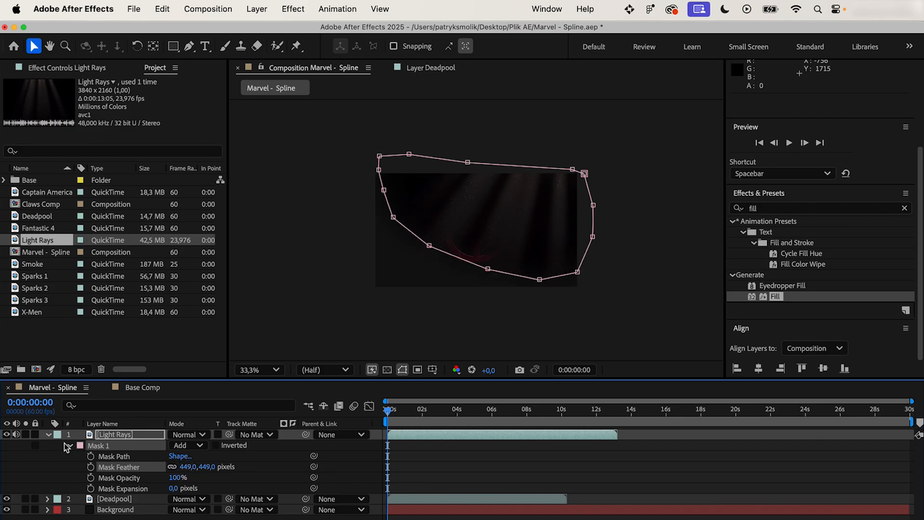
{"action": "left_click", "coordinate": [51, 436]}
{"action": "left_click", "coordinate": [48, 434]}
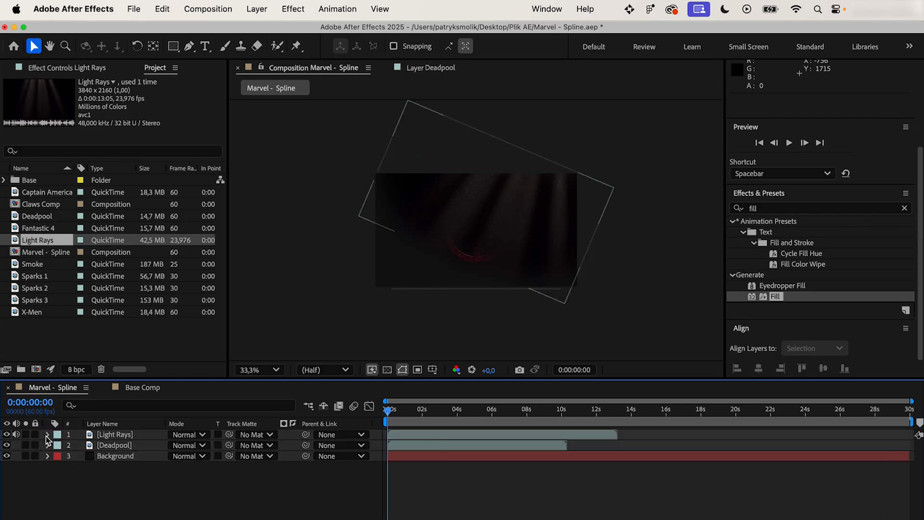
Step: Set the Light Rays layer's blending mode to Add and its opacity to 60%
{"action": "left_click", "coordinate": [188, 436]}
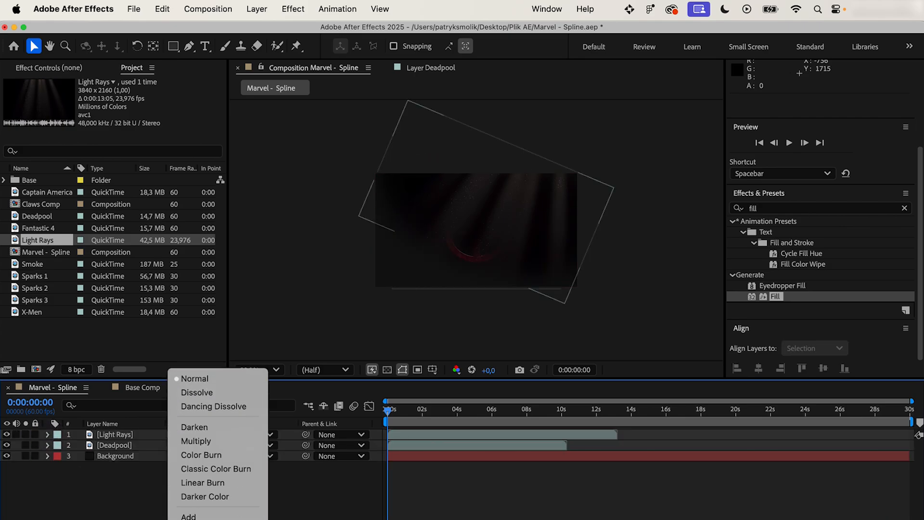
{"action": "left_click", "coordinate": [191, 463]}
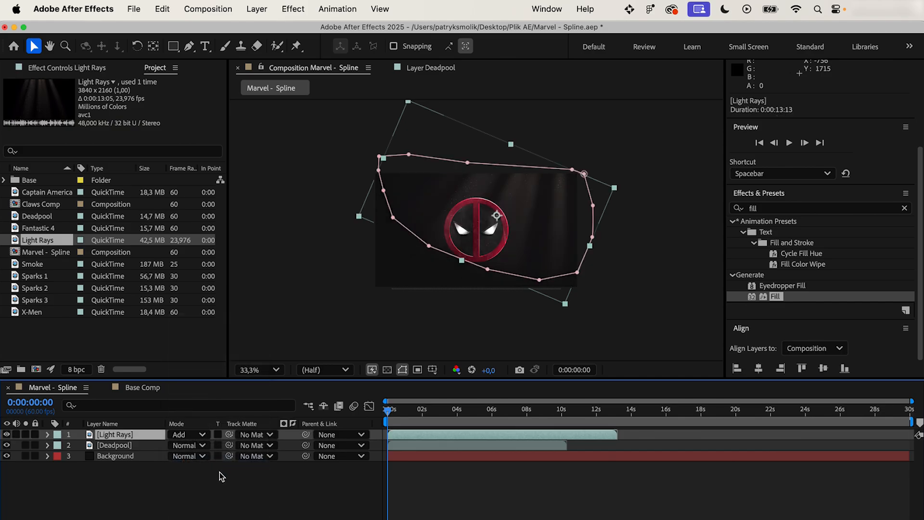
{"action": "key", "text": "t"}
{"action": "left_click", "coordinate": [181, 445]}
{"action": "type", "text": "80"}
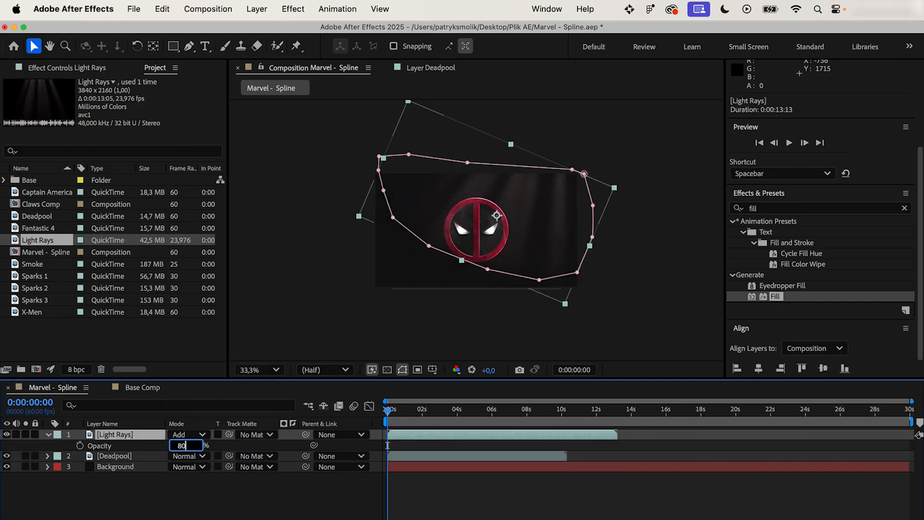
{"action": "key", "text": "Return"}
{"action": "left_click", "coordinate": [176, 445]}
{"action": "type", "text": "60"}
{"action": "key", "text": "Return"}
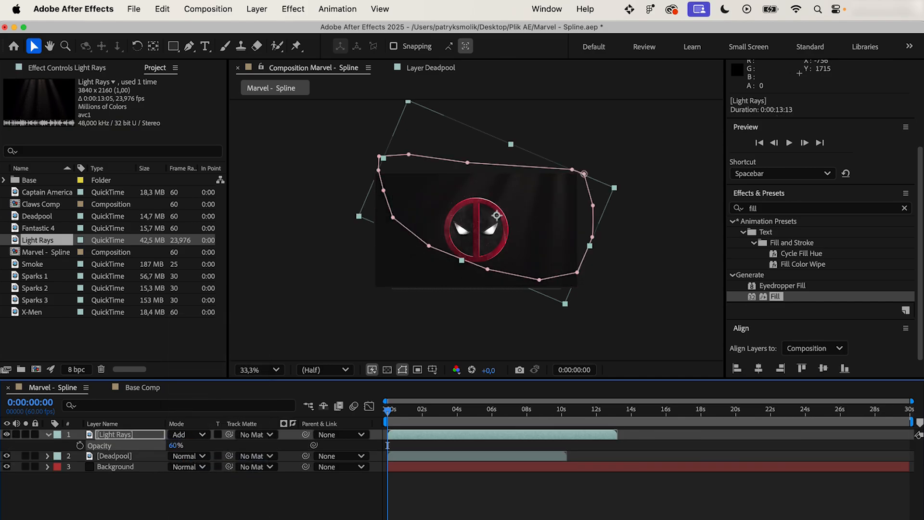
{"action": "left_click", "coordinate": [213, 488]}
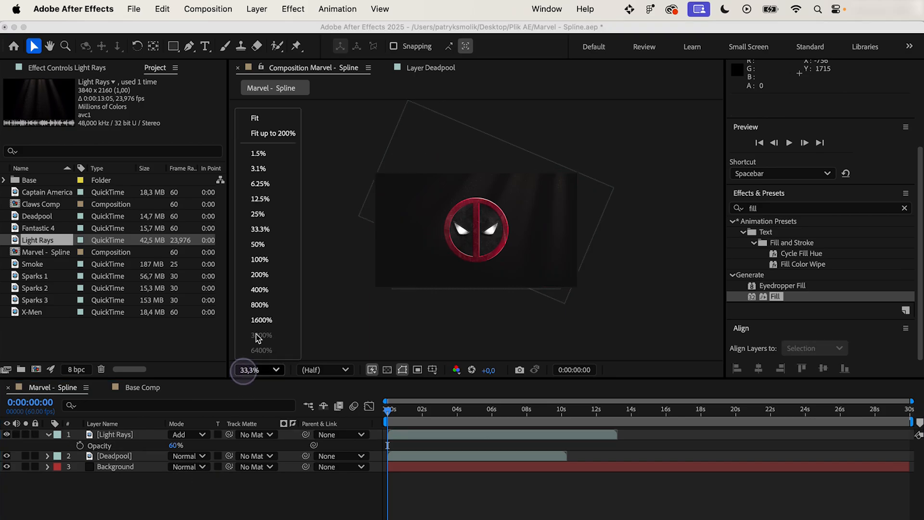
Step: Time-stretch the Deadpool layer with a stretch factor of 50, holding the layer in-point
{"action": "left_click", "coordinate": [273, 133]}
{"action": "left_click", "coordinate": [147, 447]}
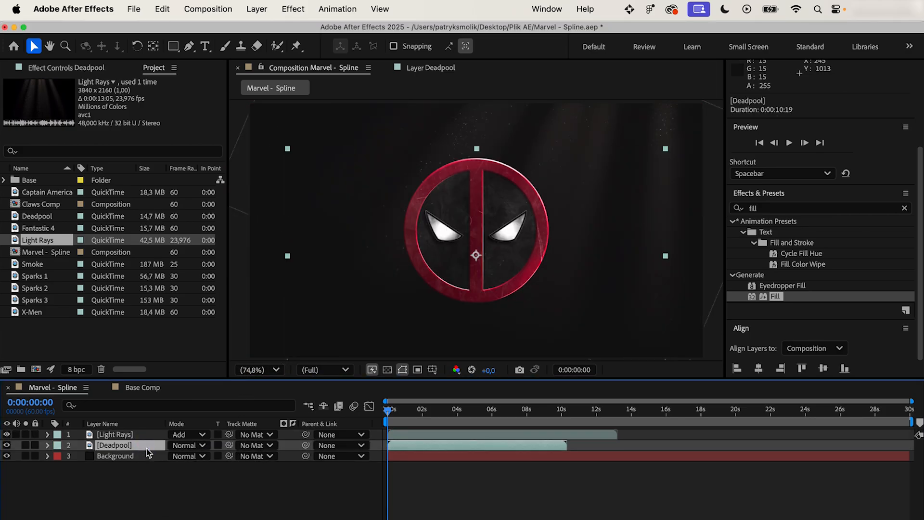
{"action": "right_click", "coordinate": [153, 446]}
{"action": "mouse_move", "coordinate": [231, 239]}
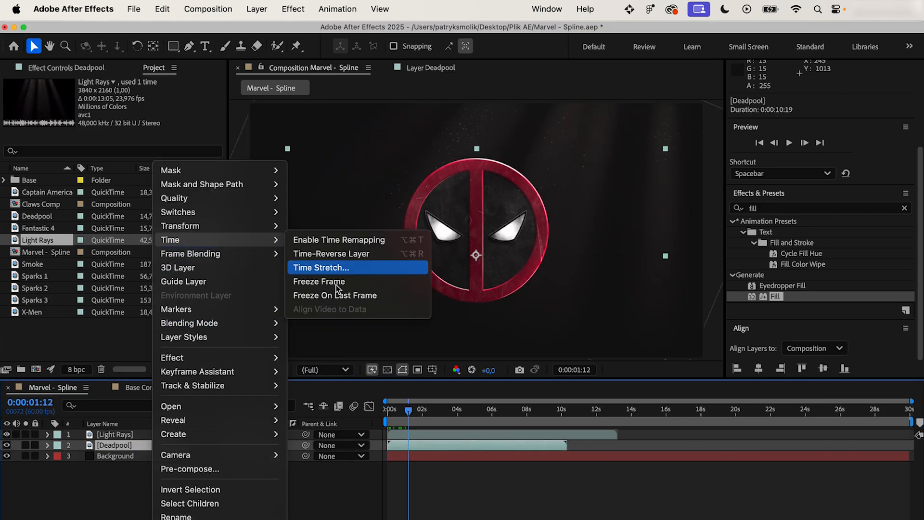
{"action": "left_click", "coordinate": [354, 268]}
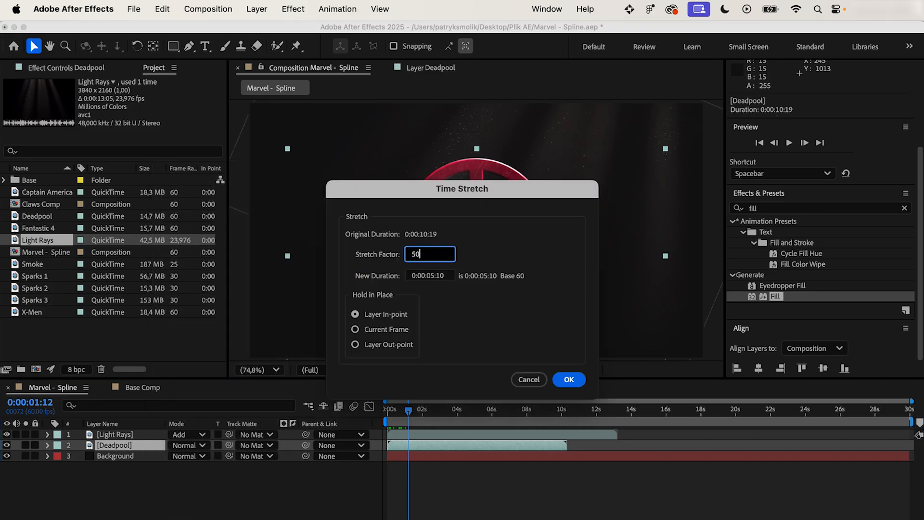
{"action": "key", "text": "Return"}
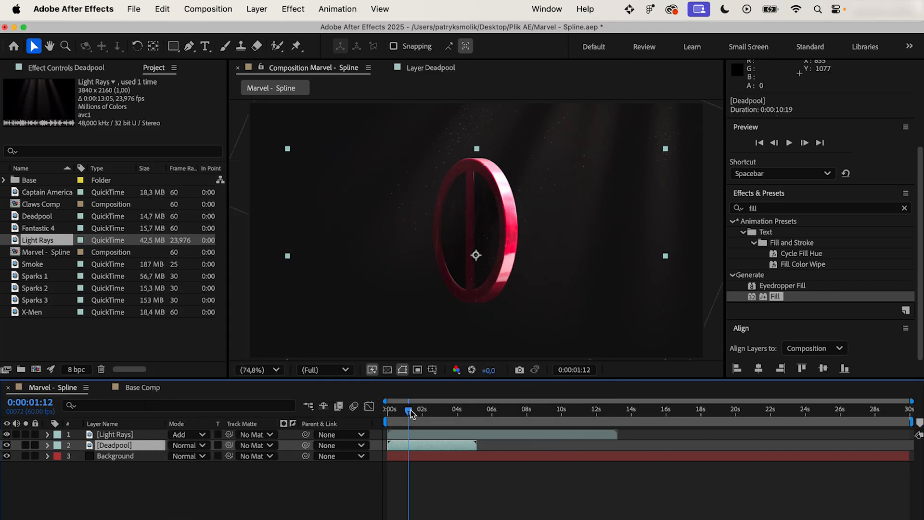
Step: Split the Deadpool layer at 0:00:01:13, where the emblem is turned nearly edge-on
{"action": "left_click_drag", "start_coordinate": [410, 410], "coordinate": [413, 409]}
{"action": "key", "text": "equal"}
{"action": "key", "text": "equal"}
{"action": "key", "text": "minus"}
{"action": "key", "text": "minus"}
{"action": "left_click", "coordinate": [163, 9]}
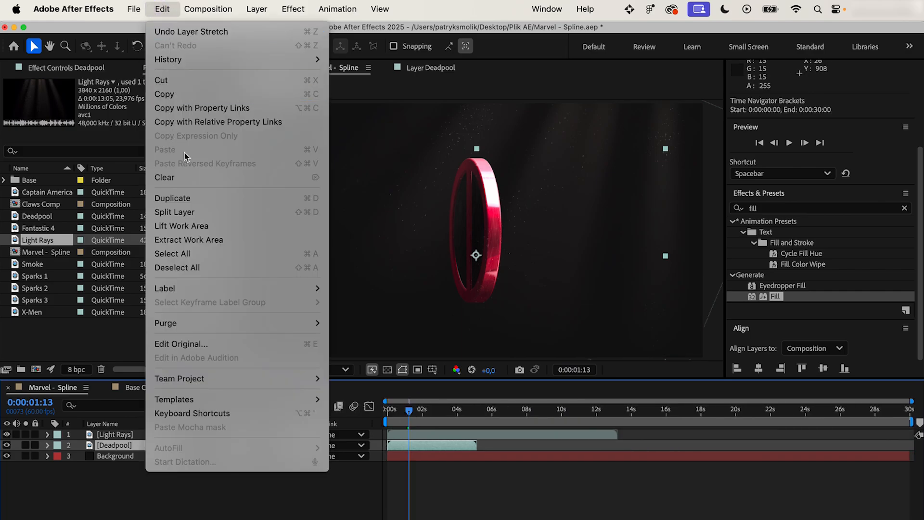
{"action": "left_click", "coordinate": [201, 214]}
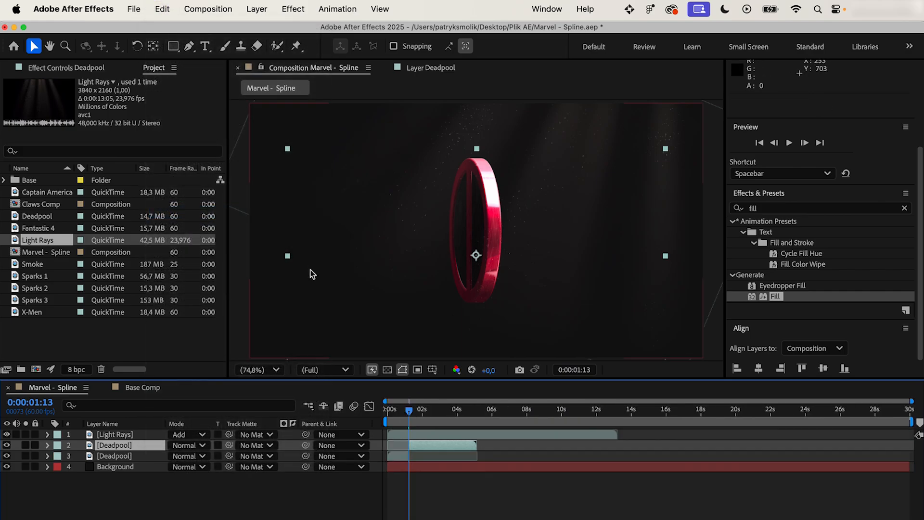
Step: Delete the later piece of the split Deadpool layer and add the Fantastic 4 footage directly above the remaining piece
{"action": "key", "text": "Delete"}
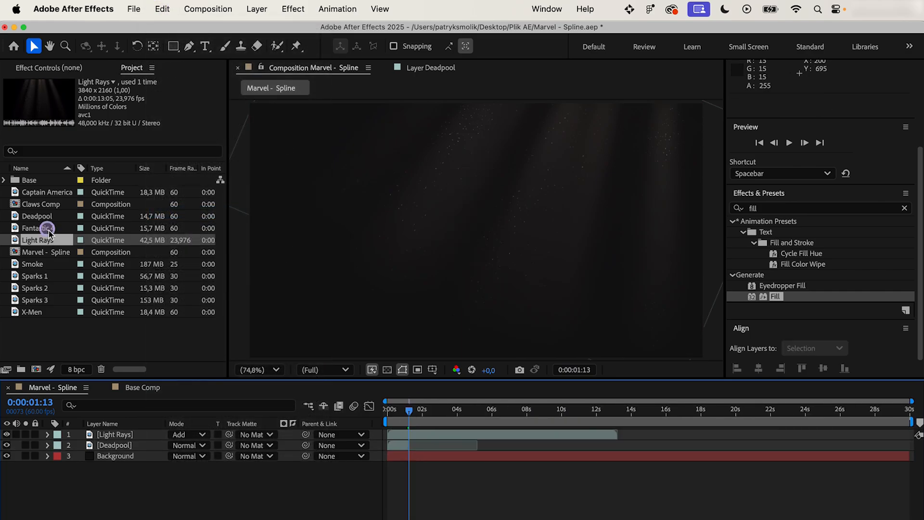
{"action": "left_click_drag", "start_coordinate": [49, 230], "coordinate": [120, 440]}
Step: Set the Fantastic 4 layer's scale to 109%
{"action": "key", "text": "s"}
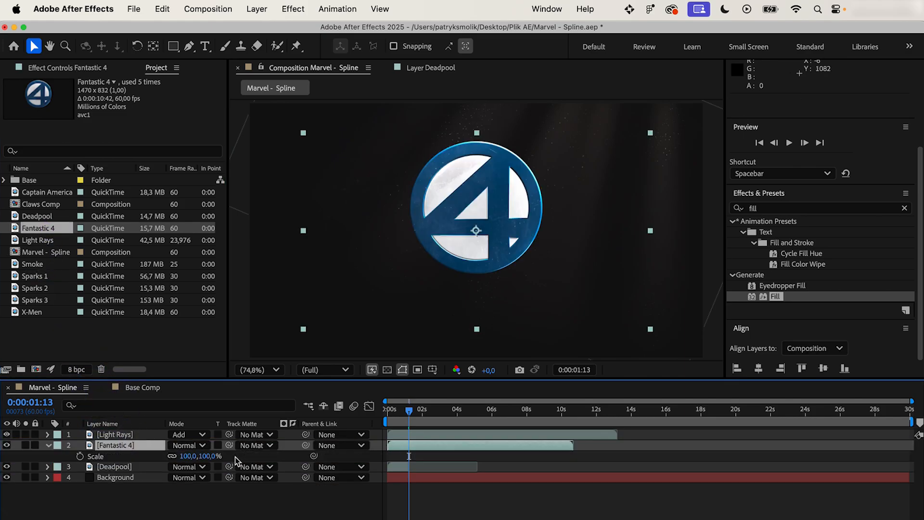
{"action": "left_click", "coordinate": [188, 456]}
{"action": "type", "text": "109"}
{"action": "key", "text": "Return"}
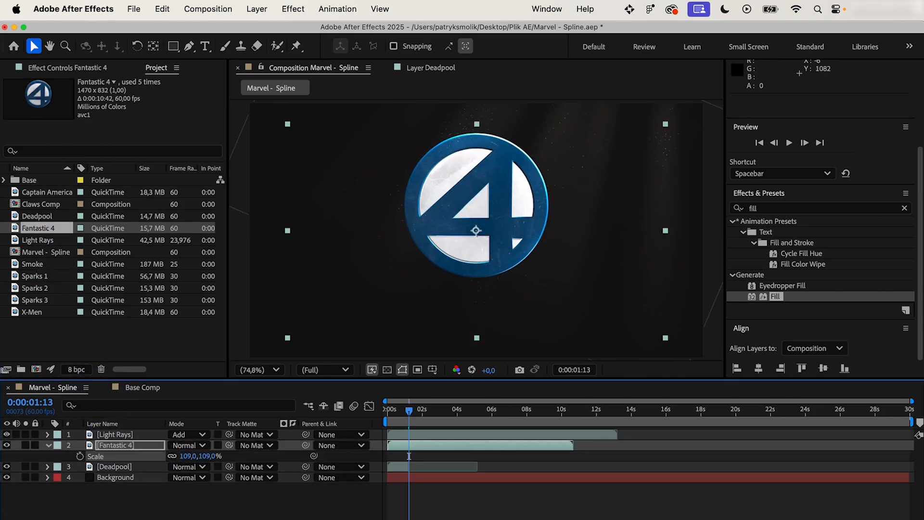
Step: Copy the Deadpool layer's position (960, 645) to the Fantastic 4 layer and collapse both layers
{"action": "left_click", "coordinate": [146, 463]}
{"action": "key", "text": "p"}
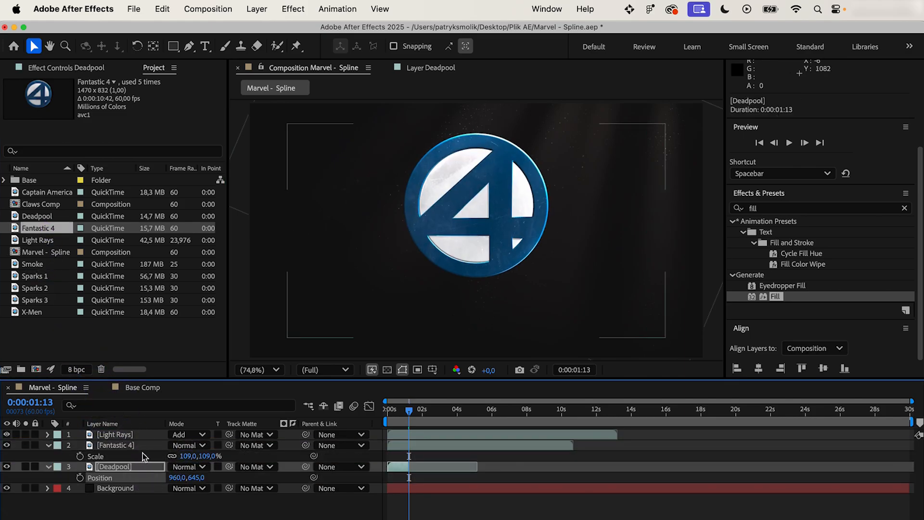
{"action": "left_click", "coordinate": [139, 447]}
{"action": "key", "text": "p"}
{"action": "left_click", "coordinate": [139, 455]}
{"action": "key", "text": "super+v"}
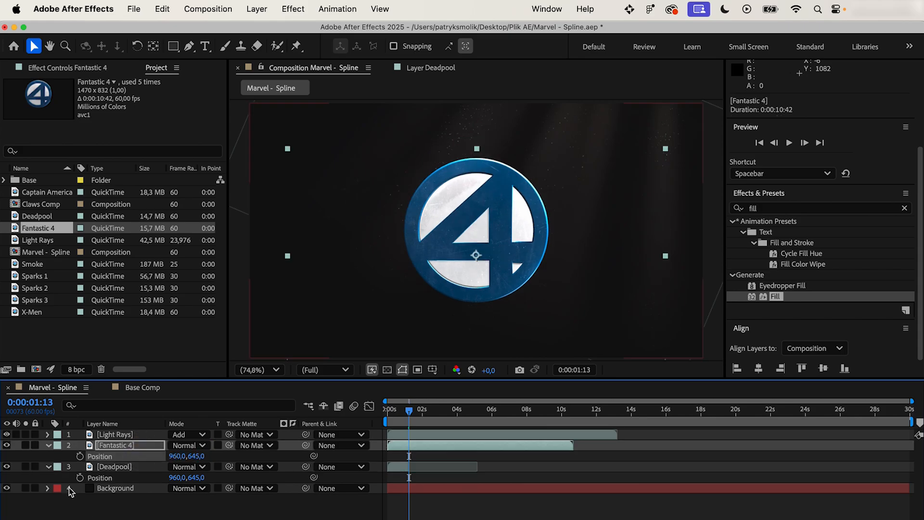
{"action": "left_click", "coordinate": [48, 467]}
{"action": "left_click", "coordinate": [48, 445]}
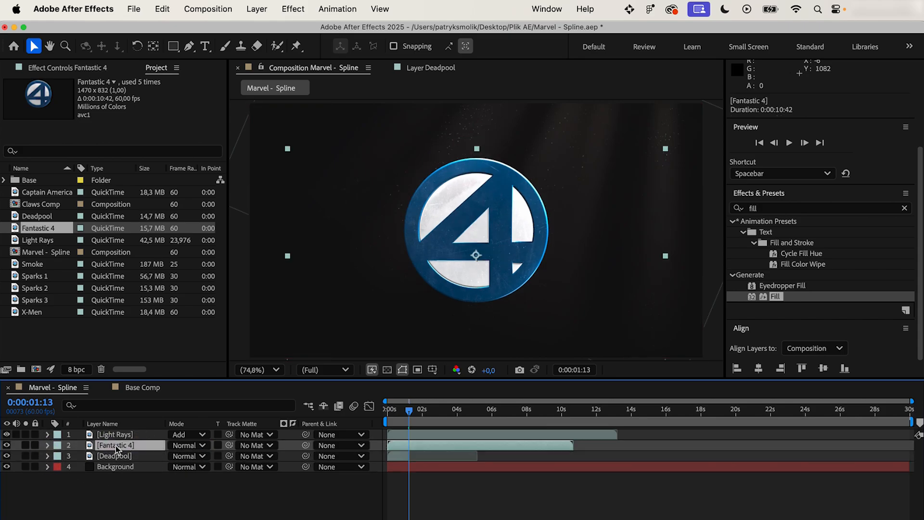
Step: Time-stretch the Fantastic 4 layer with a stretch factor of 50, holding the layer in-point
{"action": "right_click", "coordinate": [115, 446]}
{"action": "mouse_move", "coordinate": [183, 240]}
{"action": "left_click", "coordinate": [276, 264]}
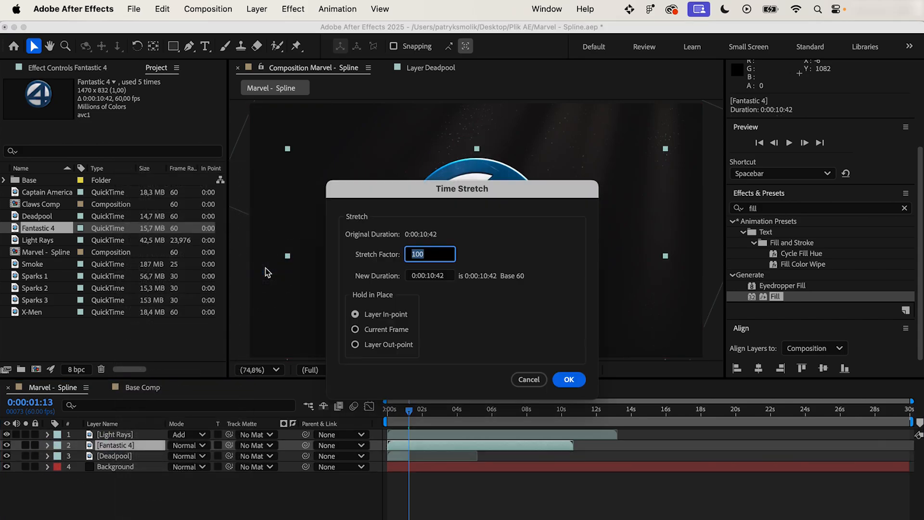
{"action": "type", "text": "50"}
{"action": "key", "text": "Return"}
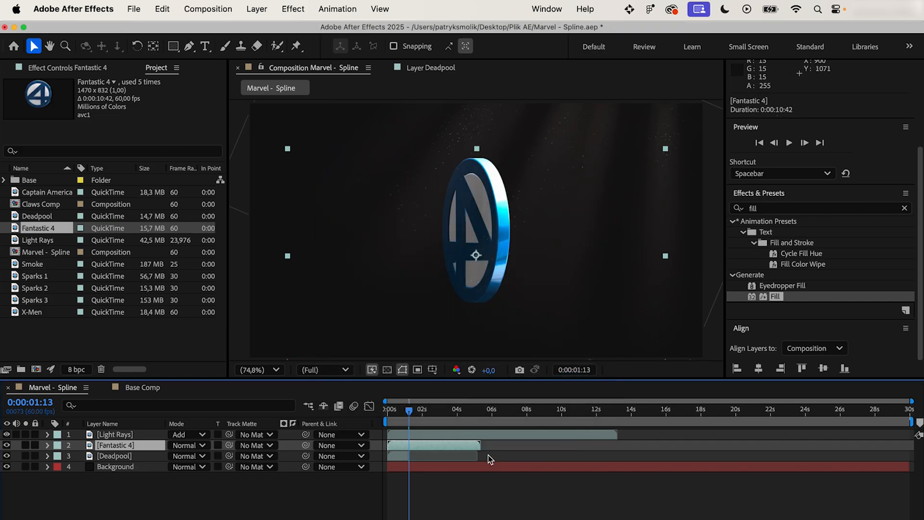
Step: Trim the start of the Fantastic 4 layer to 0:00:01:13 and extend the Deadpool layer's end to about 0:00:02:20 to overlap it
{"action": "left_click", "coordinate": [490, 458]}
{"action": "left_click_drag", "start_coordinate": [387, 444], "coordinate": [460, 457]}
{"action": "key", "text": "equal"}
{"action": "key", "text": "equal"}
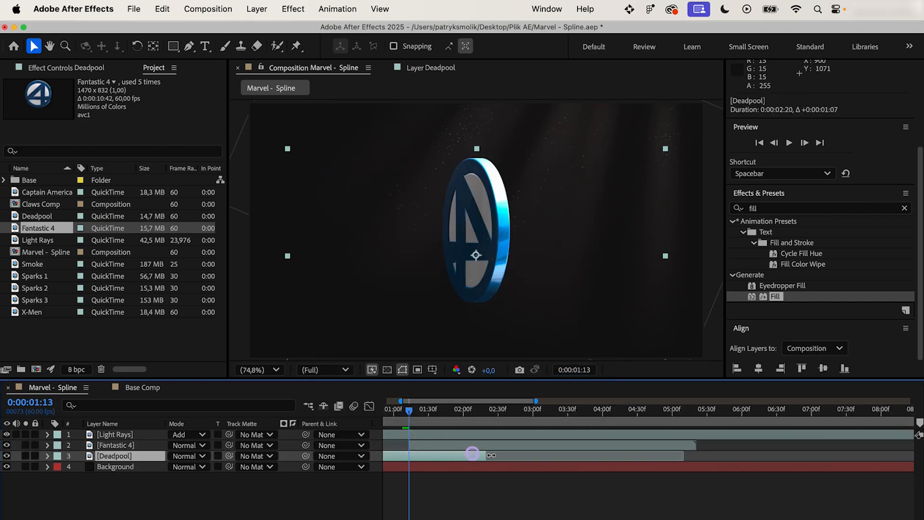
Step: Animate the Fantastic 4 layer's opacity from 0% at 0:00:01:13 to 100% at 0:00:01:17 and preview the transition
{"action": "left_click", "coordinate": [72, 445]}
{"action": "key", "text": "t"}
{"action": "left_click", "coordinate": [79, 456]}
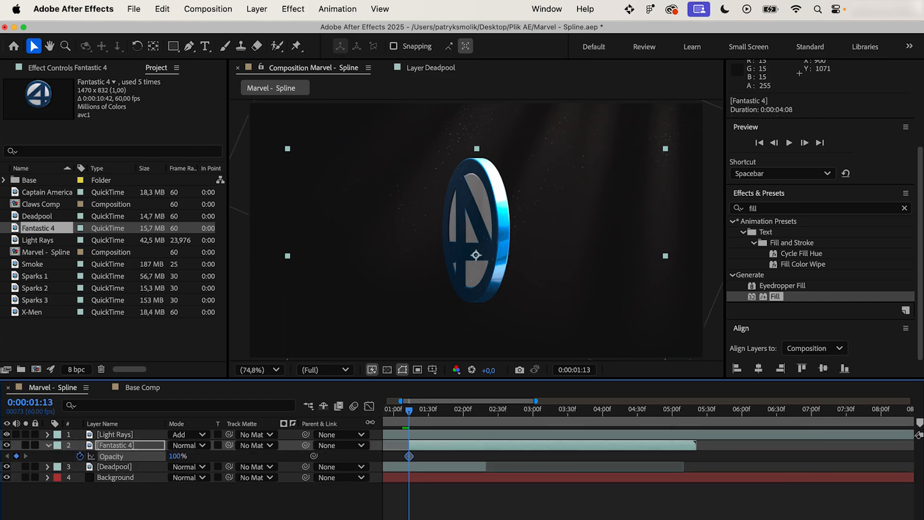
{"action": "mouse_move", "coordinate": [411, 422]}
{"action": "left_mouse_down"}
{"action": "mouse_move", "coordinate": [429, 421]}
{"action": "mouse_move", "coordinate": [414, 420]}
{"action": "left_mouse_up"}
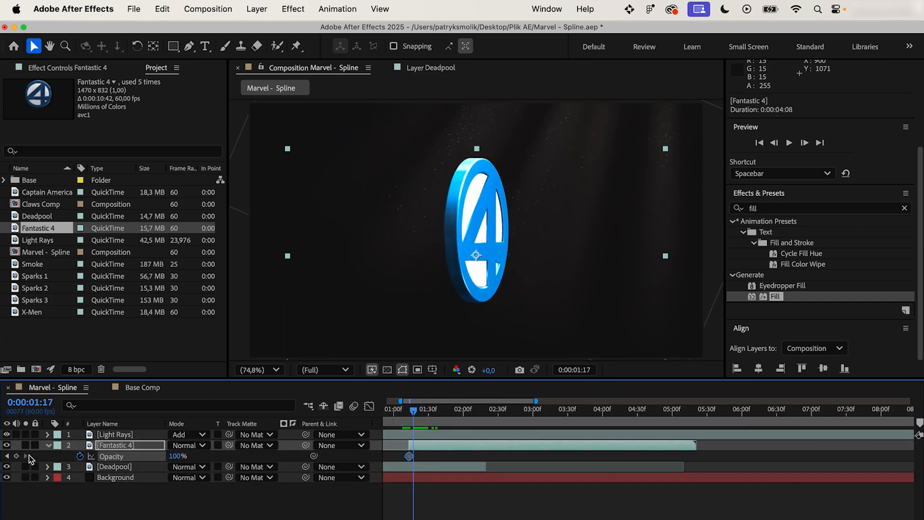
{"action": "left_click", "coordinate": [408, 411]}
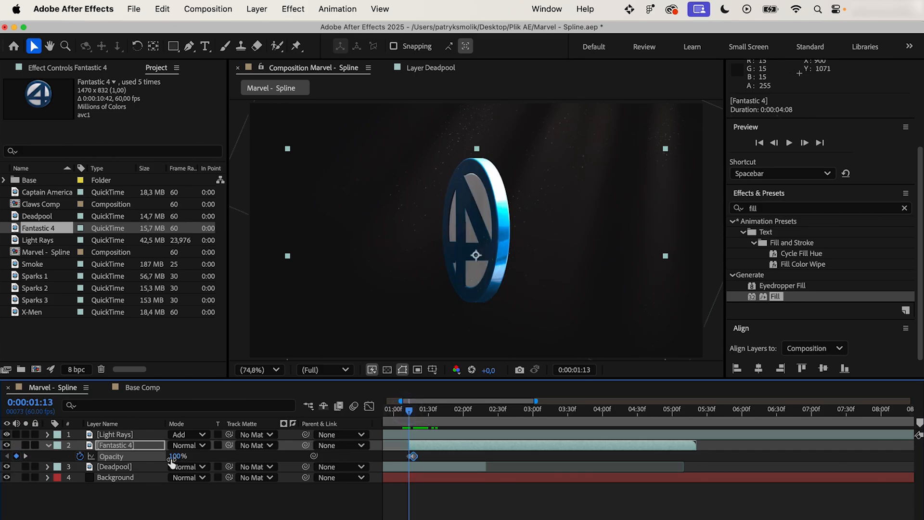
{"action": "left_click_drag", "start_coordinate": [175, 456], "coordinate": [72, 465]}
{"action": "left_click", "coordinate": [400, 413]}
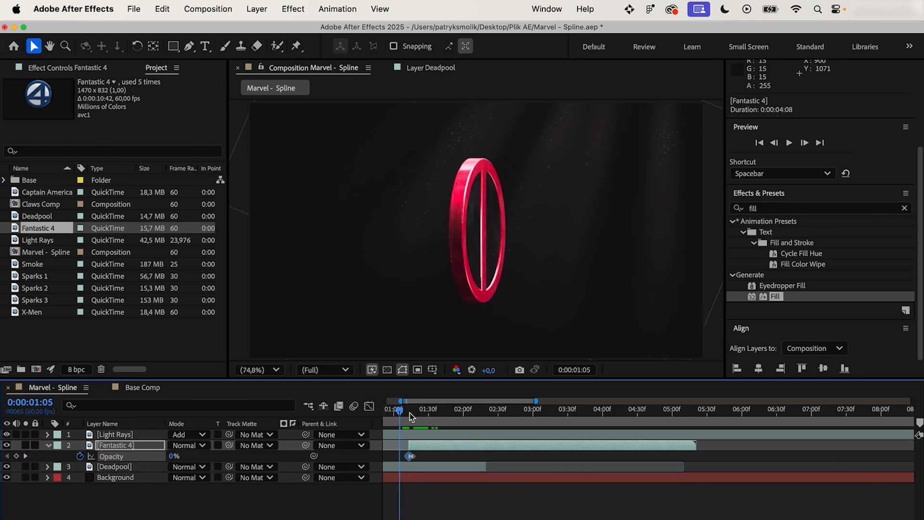
{"action": "key", "text": "space"}
{"action": "key", "text": "space"}
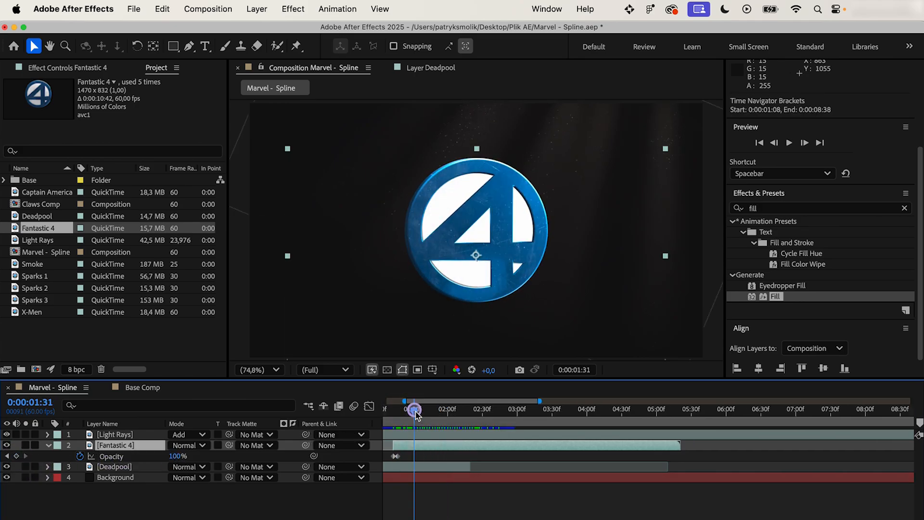
Step: Trim the end of the Deadpool layer to 0:00:01:17, where the Fantastic 4 fade-in finishes
{"action": "left_click_drag", "start_coordinate": [412, 409], "coordinate": [398, 412]}
{"action": "left_click_drag", "start_coordinate": [470, 466], "coordinate": [407, 471]}
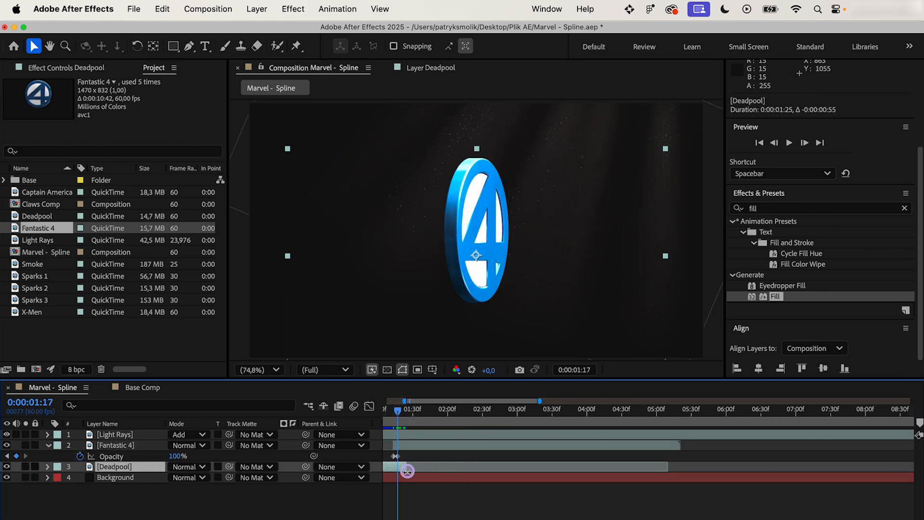
{"action": "key", "text": "="}
{"action": "key", "text": "="}
{"action": "key", "text": "="}
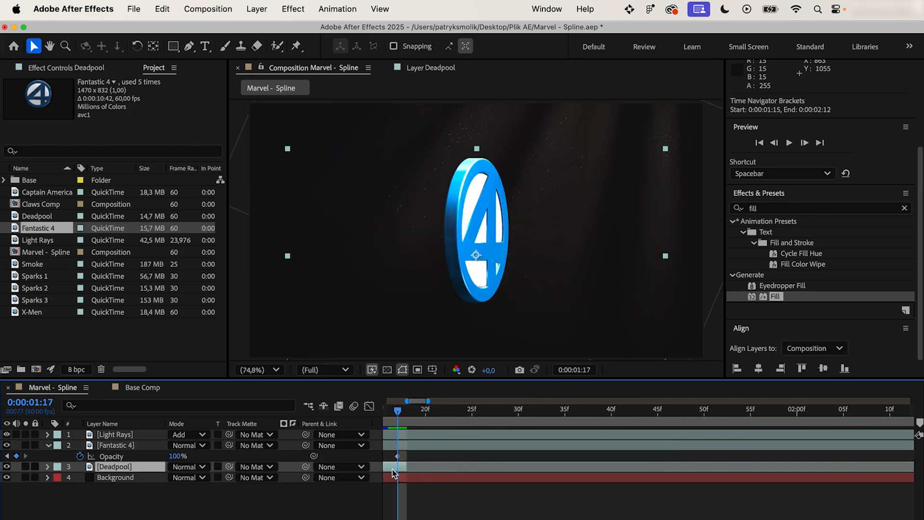
{"action": "left_click_drag", "start_coordinate": [405, 468], "coordinate": [397, 468]}
{"action": "key", "text": "minus"}
{"action": "key", "text": "minus"}
{"action": "key", "text": "minus"}
{"action": "key", "text": "minus"}
{"action": "key", "text": "minus"}
Step: Split the Fantastic 4 layer at 0:00:02:29, delete the later piece and collapse the remaining layer
{"action": "left_click", "coordinate": [421, 409]}
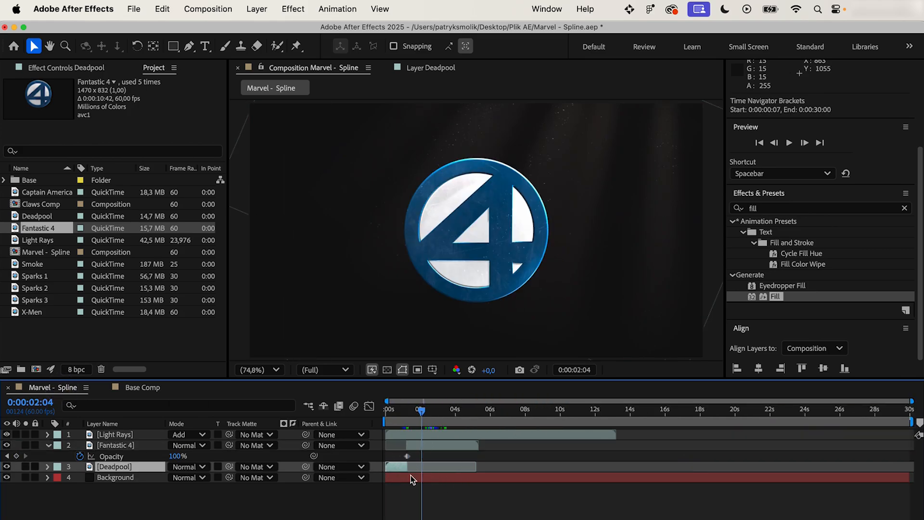
{"action": "left_click", "coordinate": [403, 492]}
{"action": "left_click_drag", "start_coordinate": [422, 412], "coordinate": [441, 411]}
{"action": "key", "text": "="}
{"action": "key", "text": "="}
{"action": "key", "text": "="}
{"action": "key", "text": "="}
{"action": "key", "text": "="}
{"action": "key", "text": "minus"}
{"action": "key", "text": "minus"}
{"action": "key", "text": "minus"}
{"action": "key", "text": "minus"}
{"action": "key", "text": "minus"}
{"action": "left_click", "coordinate": [132, 444]}
{"action": "left_click", "coordinate": [163, 9]}
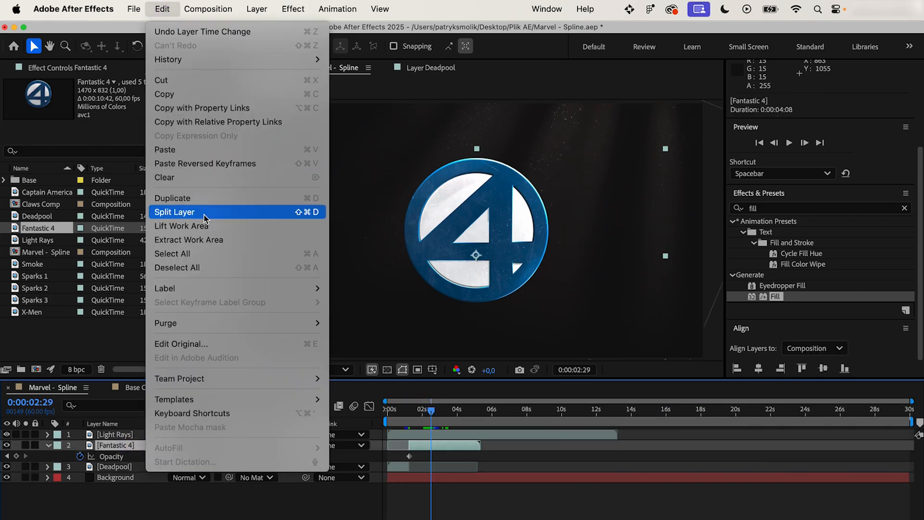
{"action": "left_click", "coordinate": [173, 210]}
{"action": "key", "text": "Delete"}
{"action": "key", "text": "u"}
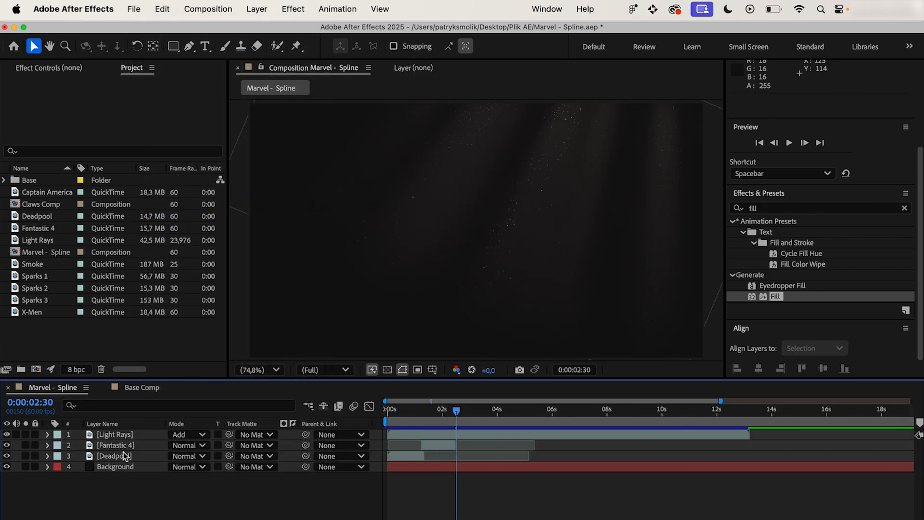
Step: Duplicate the Fantastic 4 layer, remove the copy's opacity keyframes and extend its start back to the beginning of the clip
{"action": "left_click", "coordinate": [124, 446]}
{"action": "key", "text": "super+d"}
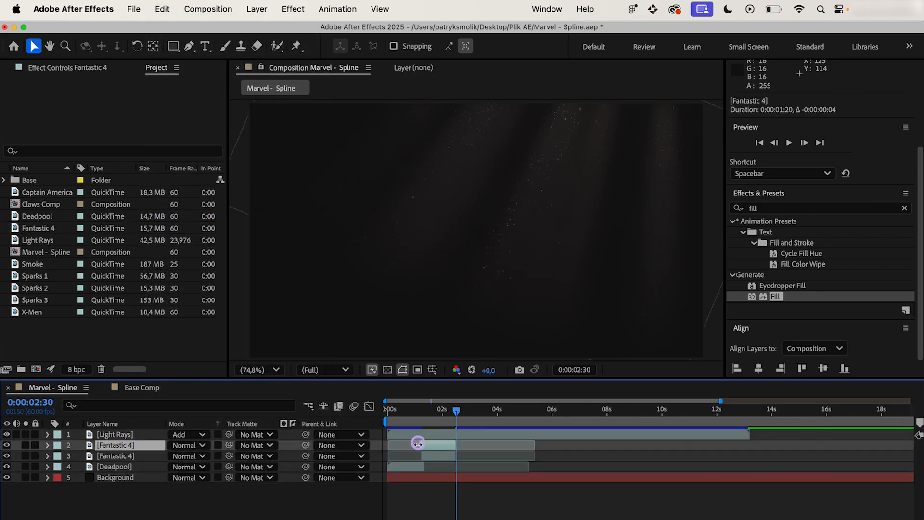
{"action": "key", "text": "u"}
{"action": "left_click_drag", "start_coordinate": [418, 443], "coordinate": [415, 463]}
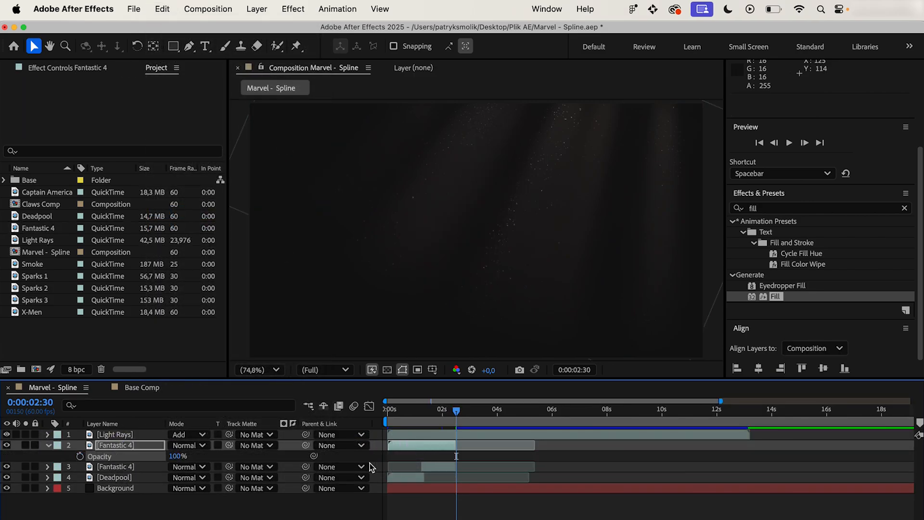
Step: Move the duplicated Fantastic 4 layer so it starts at 0:00:02:00
{"action": "left_click", "coordinate": [50, 401]}
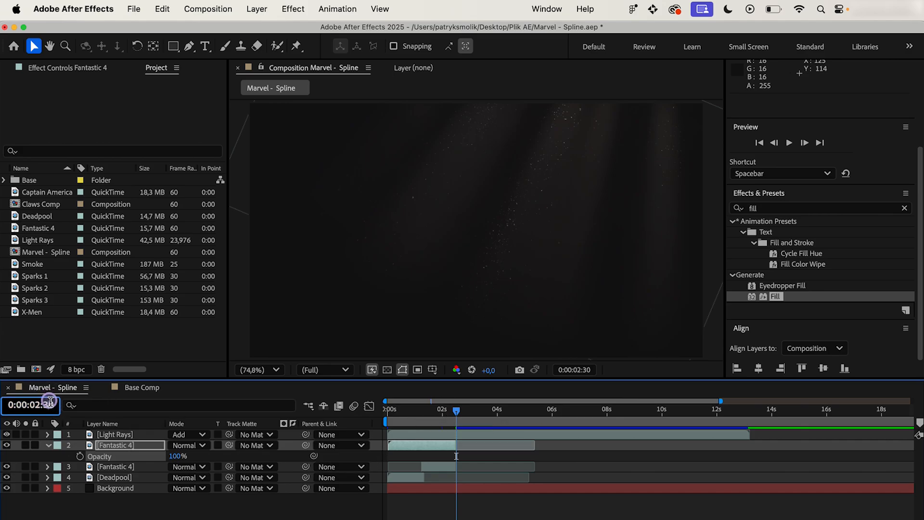
{"action": "type", "text": "00"}
{"action": "key", "text": "Return"}
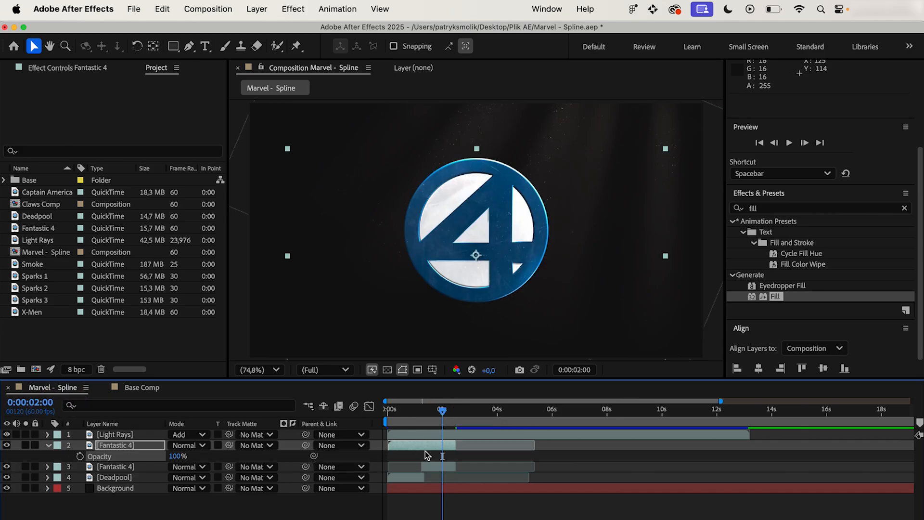
{"action": "left_click", "coordinate": [476, 446]}
{"action": "left_click_drag", "start_coordinate": [476, 446], "coordinate": [530, 447]}
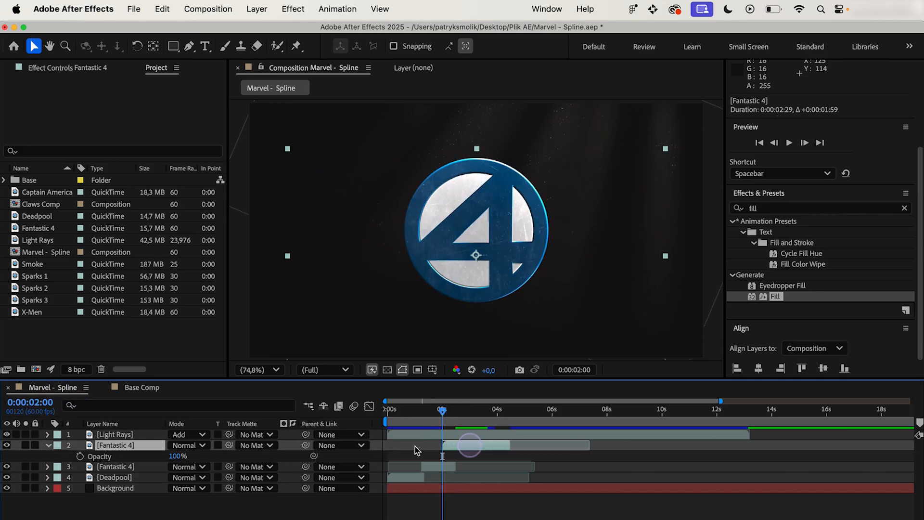
Step: Split the duplicated Fantastic 4 layer at 0:00:02:30 and delete its earlier piece
{"action": "left_click", "coordinate": [50, 404]}
{"action": "left_click", "coordinate": [50, 405]}
{"action": "type", "text": "3"}
{"action": "key", "text": "Return"}
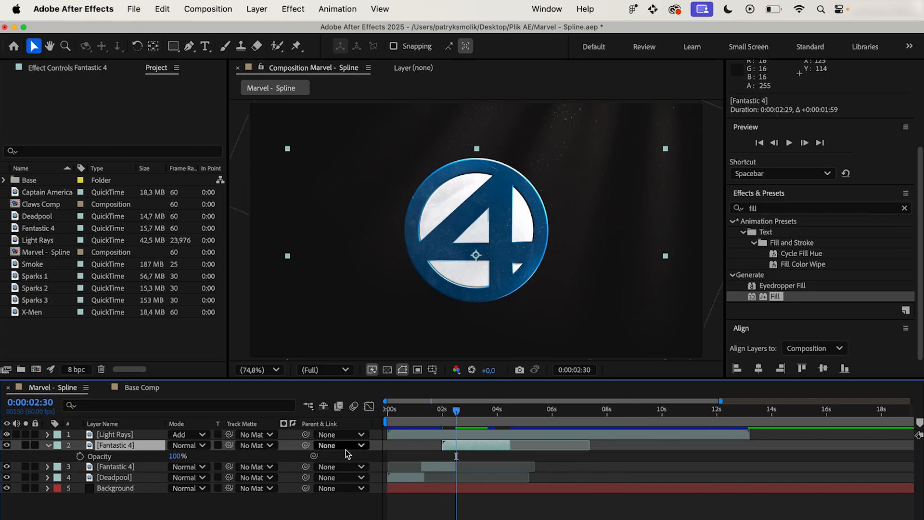
{"action": "left_click", "coordinate": [172, 11]}
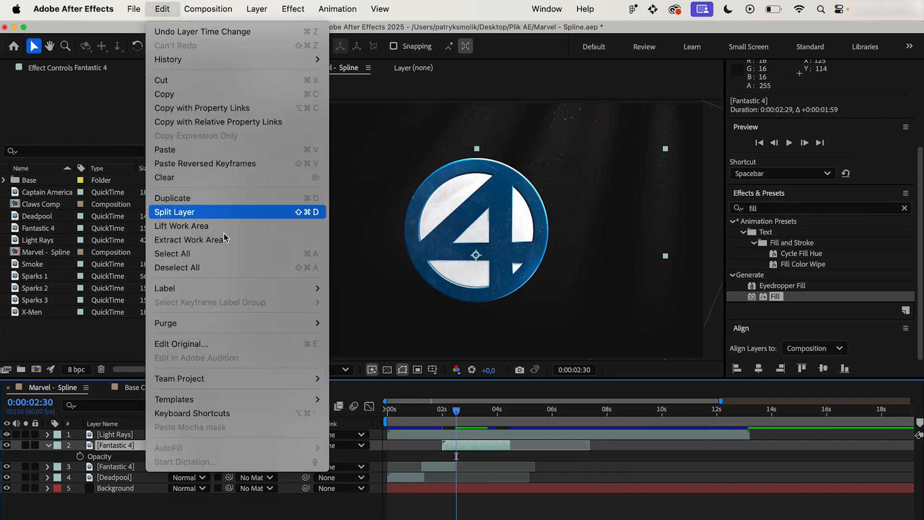
{"action": "left_click", "coordinate": [194, 210]}
{"action": "left_click", "coordinate": [120, 457]}
{"action": "key", "text": "Delete"}
{"action": "key", "text": "="}
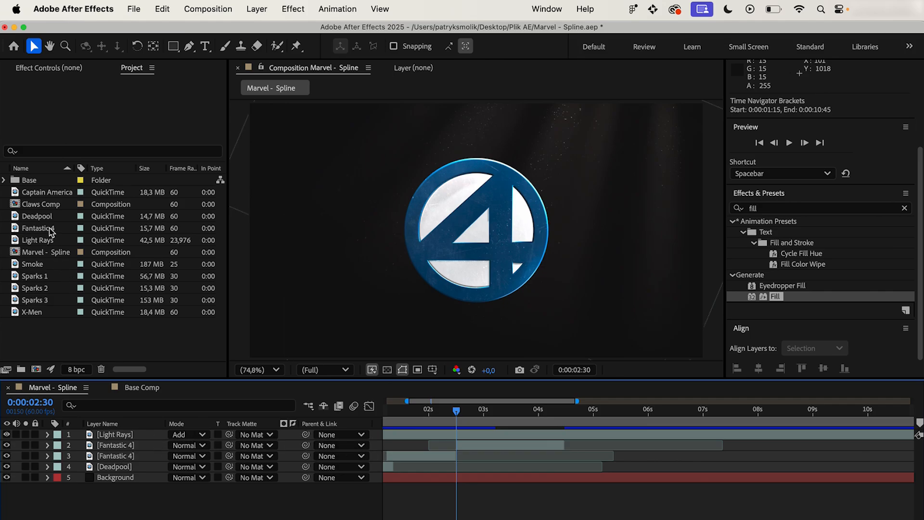
Step: Add the Captain America footage below Light Rays and copy the Fantastic 4 layer's 109% scale and position onto it
{"action": "left_click_drag", "start_coordinate": [47, 192], "coordinate": [134, 445]}
{"action": "left_click", "coordinate": [123, 456]}
{"action": "key", "text": "p"}
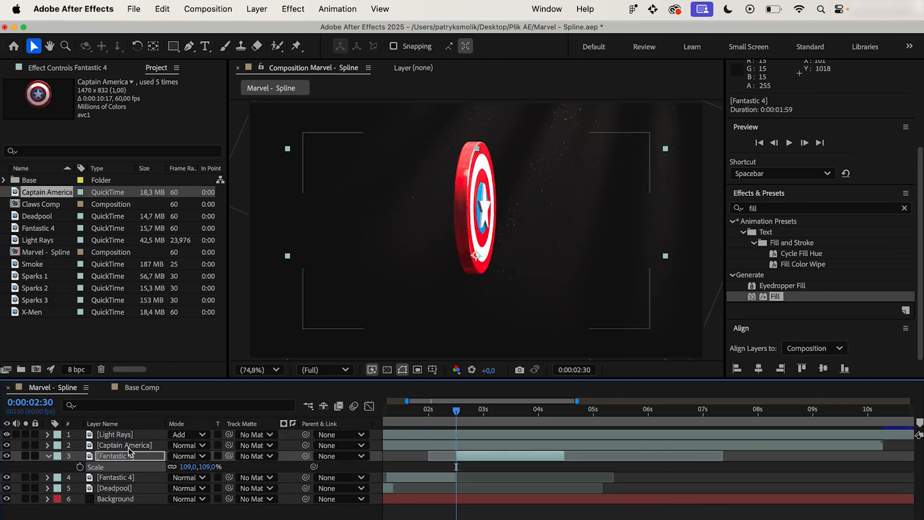
{"action": "left_click", "coordinate": [124, 466]}
{"action": "key", "text": "super+c"}
{"action": "left_click", "coordinate": [129, 445]}
{"action": "key", "text": "super+v"}
{"action": "left_click", "coordinate": [130, 455]}
{"action": "key", "text": "p"}
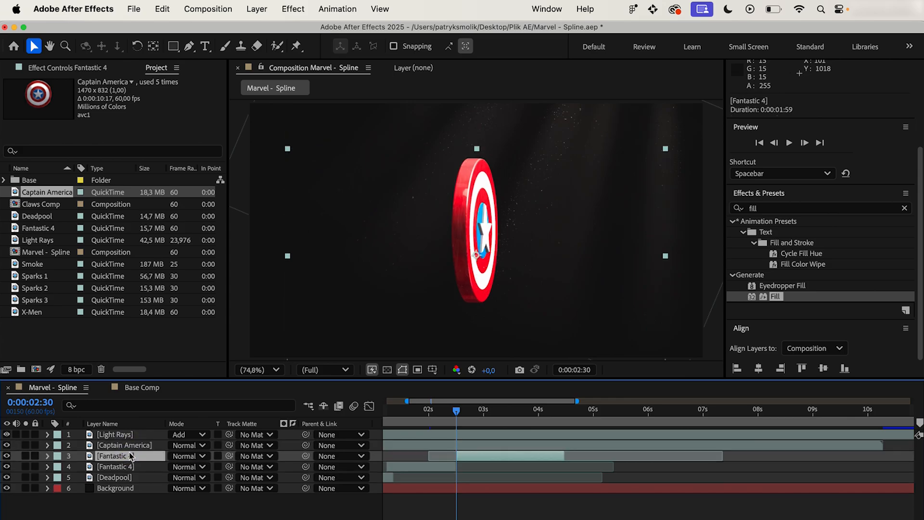
Step: Time-stretch the Captain America layer with a stretch factor of 50
{"action": "right_click", "coordinate": [130, 446]}
{"action": "mouse_move", "coordinate": [202, 241]}
{"action": "left_click", "coordinate": [315, 267]}
{"action": "type", "text": "50"}
{"action": "key", "text": "Return"}
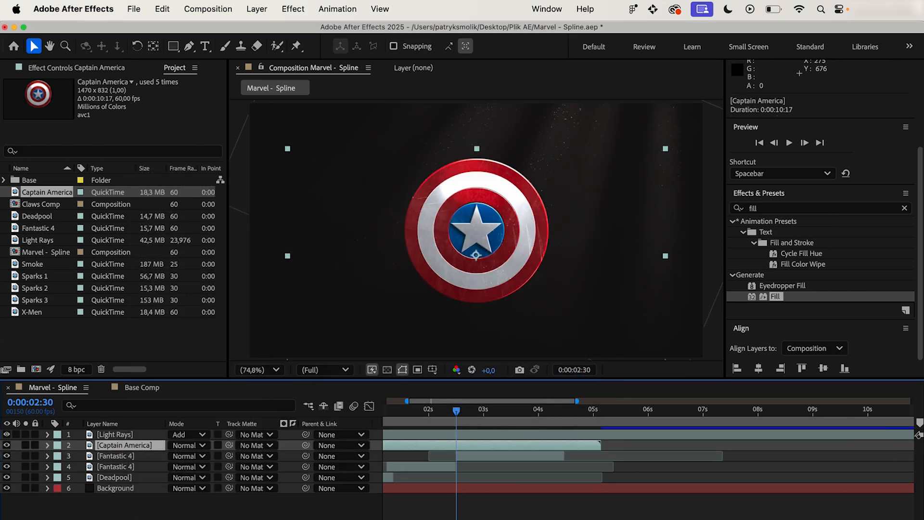
Step: Move the Captain America layer to start at 0:00:02:01 and trim its in-point to 0:00:03:02
{"action": "key", "text": "minus"}
{"action": "left_click_drag", "start_coordinate": [451, 414], "coordinate": [450, 446]}
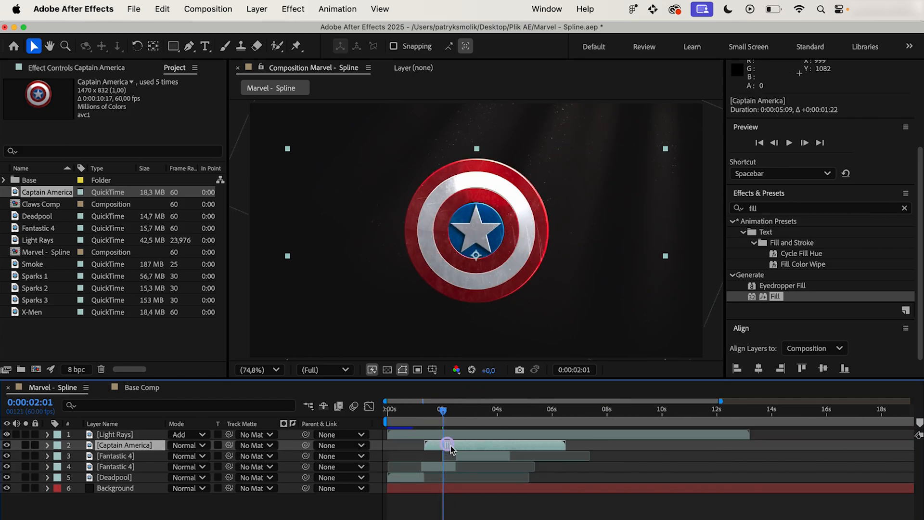
{"action": "left_click", "coordinate": [41, 403]}
{"action": "type", "text": "0:00:03:02"}
{"action": "key", "text": "Return"}
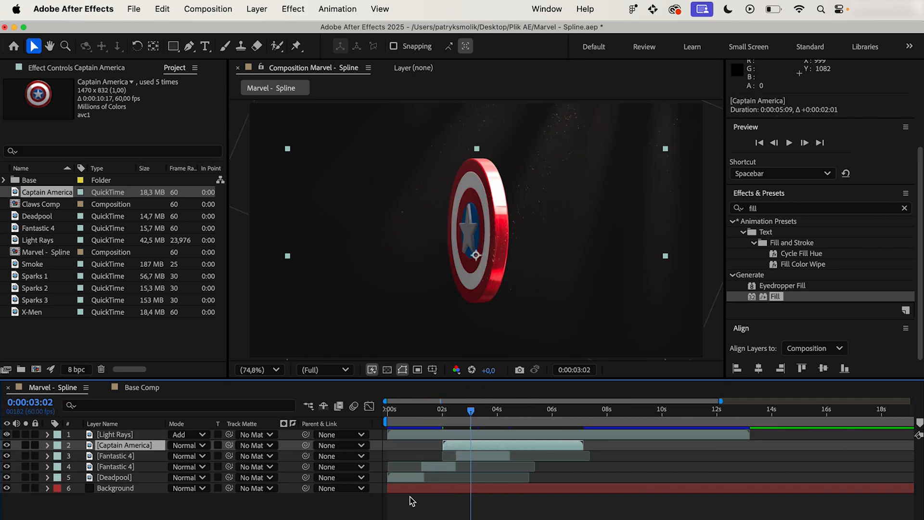
{"action": "scroll", "coordinate": [545, 462], "scroll_direction": "up", "scroll_amount": 3, "text": "alt"}
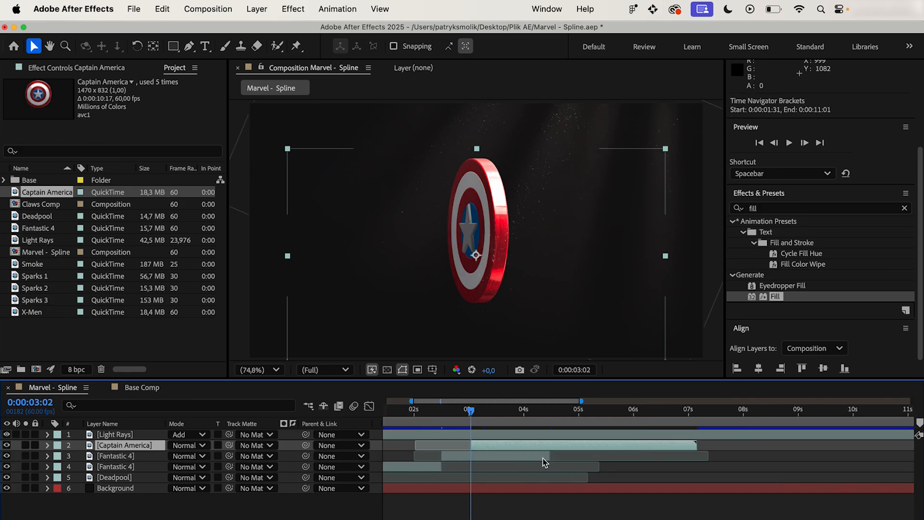
Step: Split the Captain America layer at 0:00:04:30 and delete its later piece
{"action": "left_click", "coordinate": [30, 403]}
{"action": "type", "text": "0:00:04:02"}
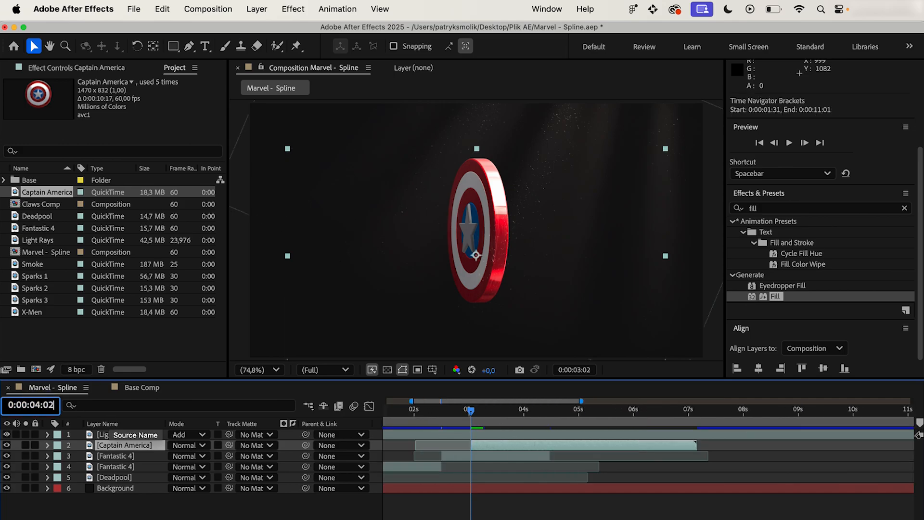
{"action": "key", "text": "Return"}
{"action": "left_click", "coordinate": [162, 9]}
{"action": "left_click", "coordinate": [198, 210]}
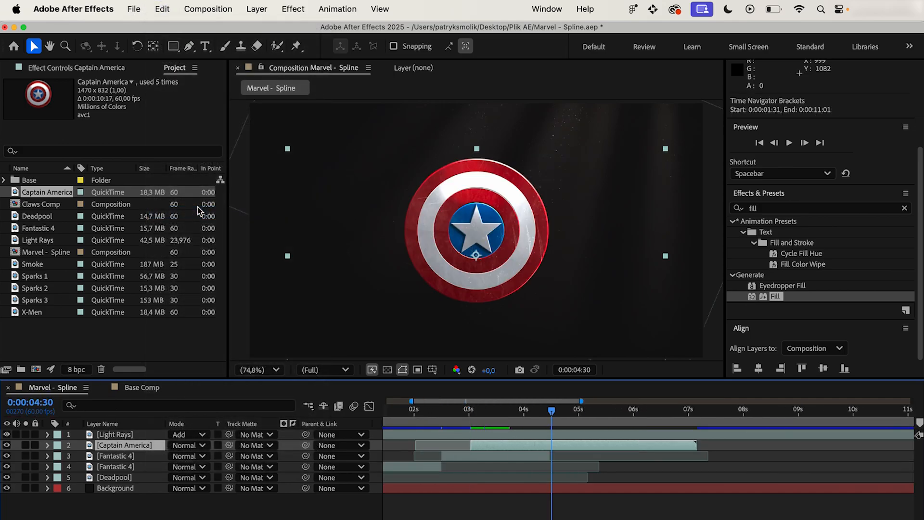
{"action": "key", "text": "Delete"}
Step: Copy the lower Fantastic 4 layer's opacity keyframes onto the Captain America layer at 0:00:03:13
{"action": "left_click_drag", "start_coordinate": [457, 413], "coordinate": [483, 414]}
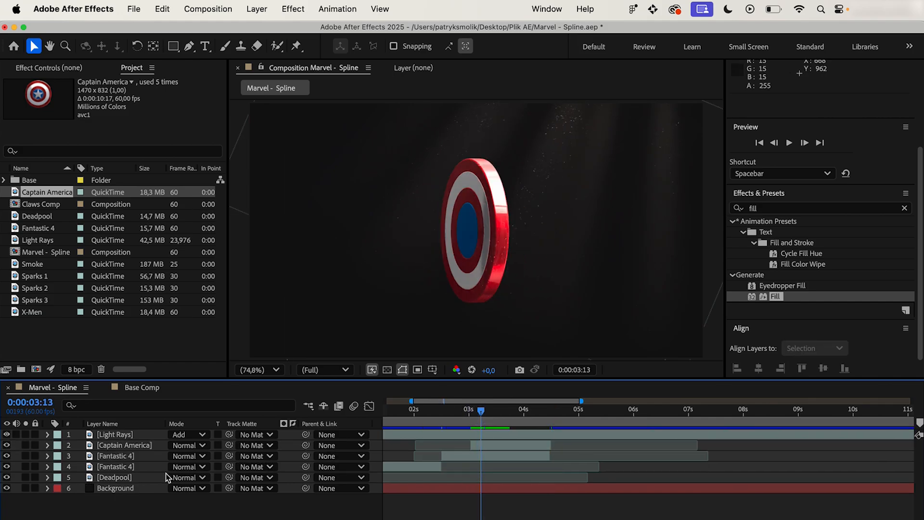
{"action": "left_click", "coordinate": [149, 467]}
{"action": "key", "text": "t"}
{"action": "left_click", "coordinate": [112, 478]}
{"action": "key", "text": "super+c"}
{"action": "left_click", "coordinate": [127, 445]}
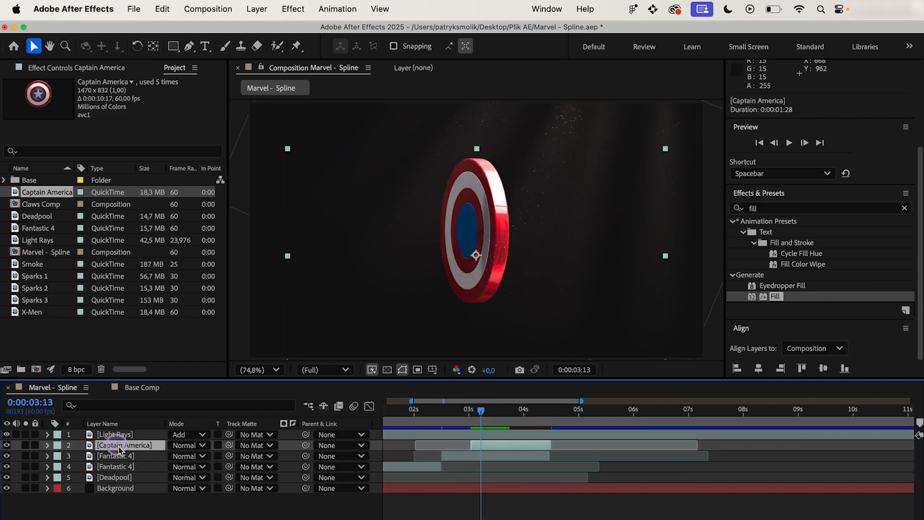
{"action": "key", "text": "super+v"}
{"action": "mouse_move", "coordinate": [481, 410]}
{"action": "left_mouse_down"}
{"action": "mouse_move", "coordinate": [501, 413]}
{"action": "mouse_move", "coordinate": [485, 413]}
{"action": "left_mouse_up"}
{"action": "key", "text": "t"}
Step: Trim the upper Fantastic 4 layer's out-point to 0:00:03:17 and deselect all layers
{"action": "left_click", "coordinate": [139, 466]}
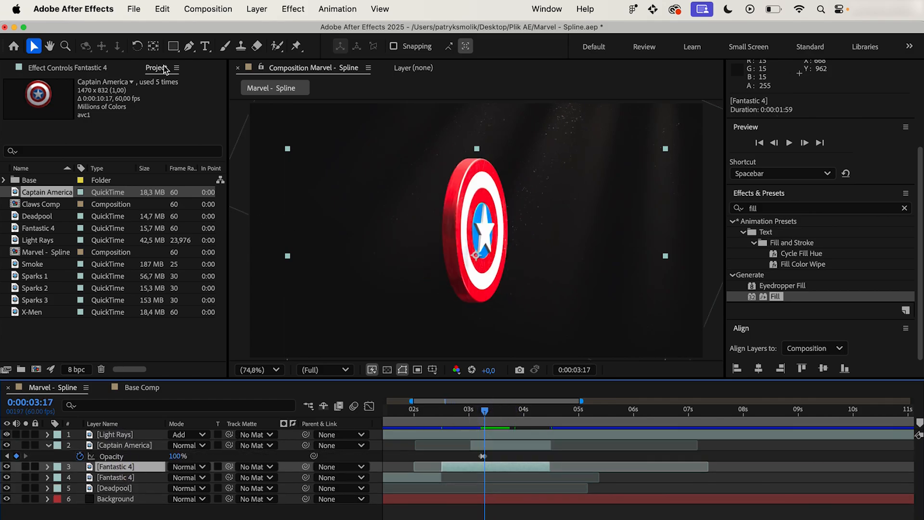
{"action": "left_click", "coordinate": [163, 9]}
{"action": "left_click", "coordinate": [188, 265]}
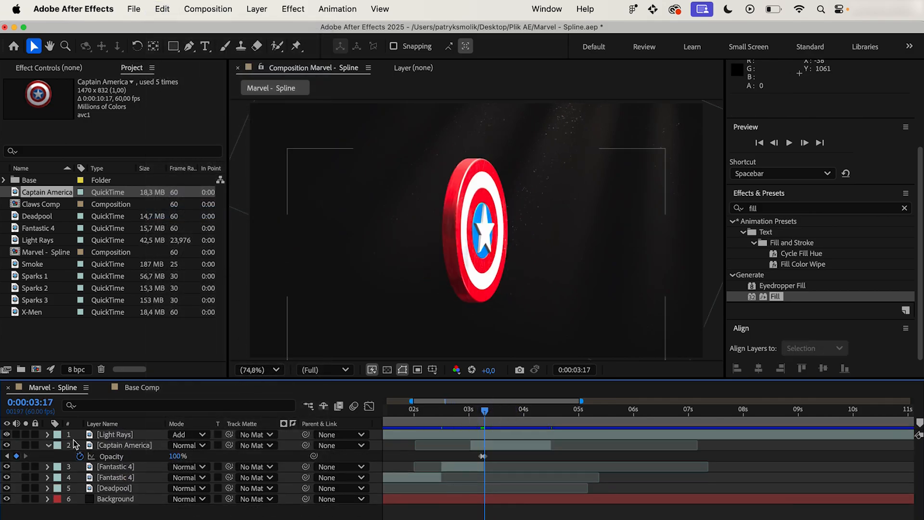
Step: Duplicate the Captain America layer and remove the opacity keyframes from the upper copy
{"action": "left_click", "coordinate": [48, 445]}
{"action": "left_click", "coordinate": [145, 449]}
{"action": "key", "text": "super+d"}
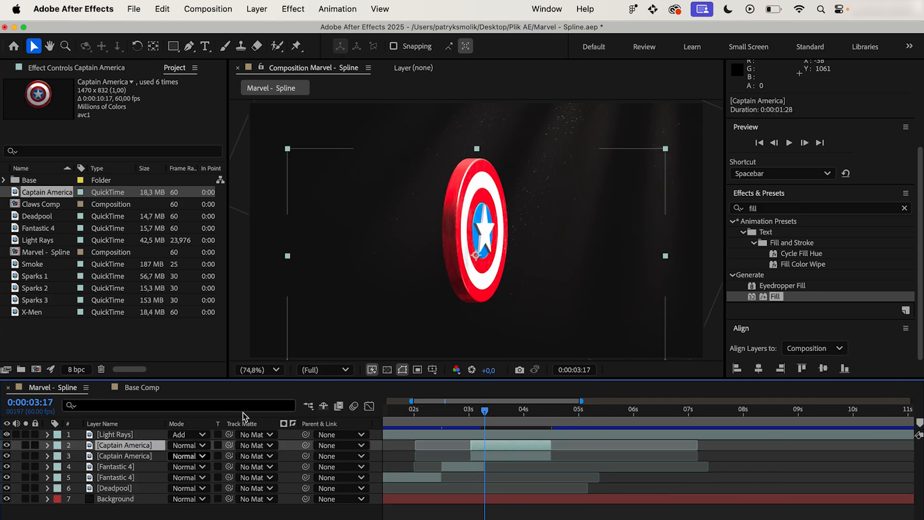
{"action": "key", "text": "t"}
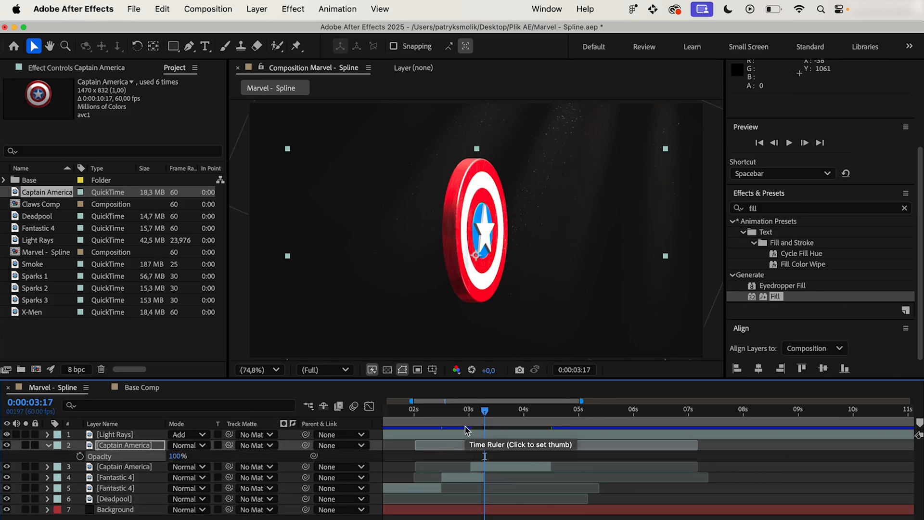
Step: Move the duplicated Captain America layer to start at 0:00:04:02 and trim its in-point to 0:00:04:30
{"action": "left_click_drag", "start_coordinate": [473, 447], "coordinate": [392, 446]}
{"action": "left_click", "coordinate": [525, 412]}
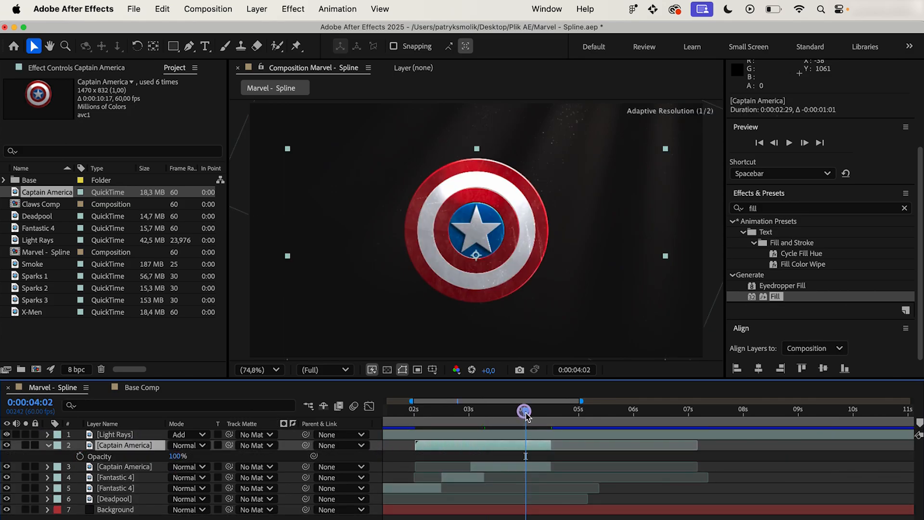
{"action": "left_click_drag", "start_coordinate": [460, 447], "coordinate": [559, 444]}
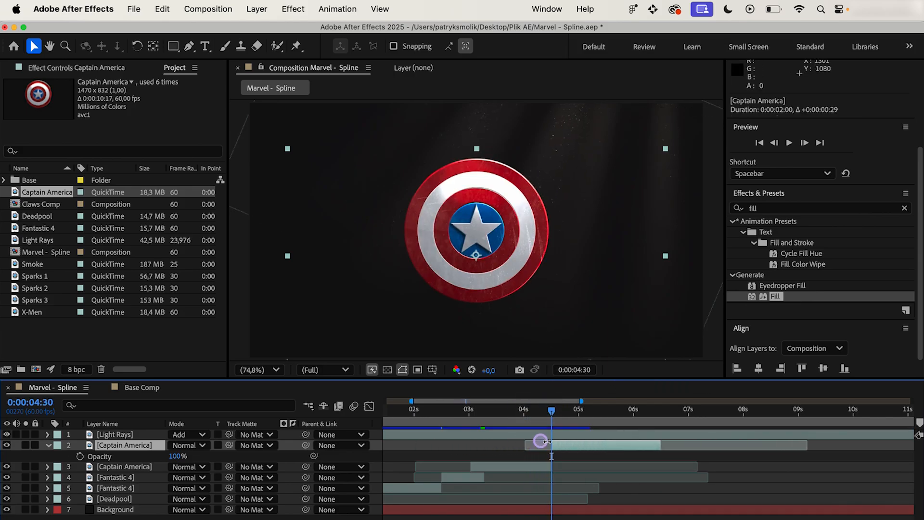
Step: Split the upper Captain America layer at 0:00:06:25 and delete its later piece
{"action": "left_click", "coordinate": [36, 404]}
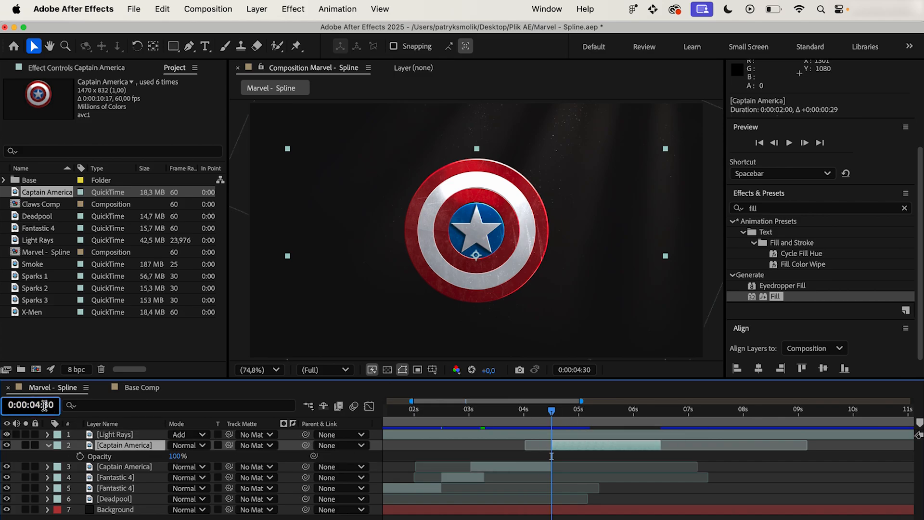
{"action": "key", "text": "BackSpace"}
{"action": "key", "text": "BackSpace"}
{"action": "type", "text": "25"}
{"action": "key", "text": "Return"}
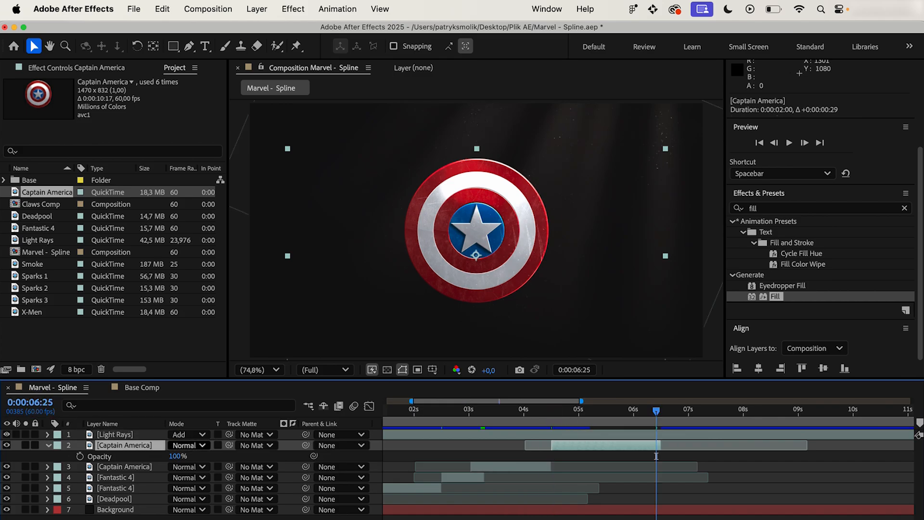
{"action": "left_click", "coordinate": [162, 9]}
{"action": "left_click", "coordinate": [193, 209]}
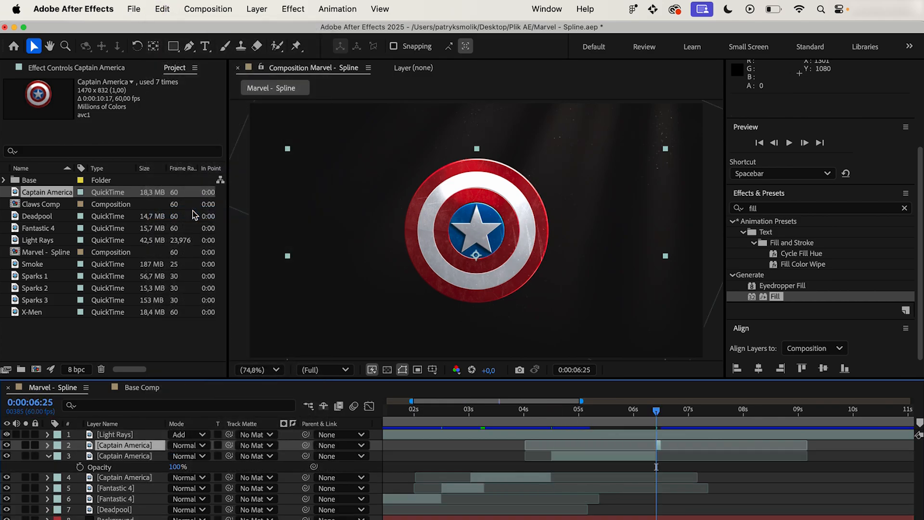
{"action": "key", "text": "Delete"}
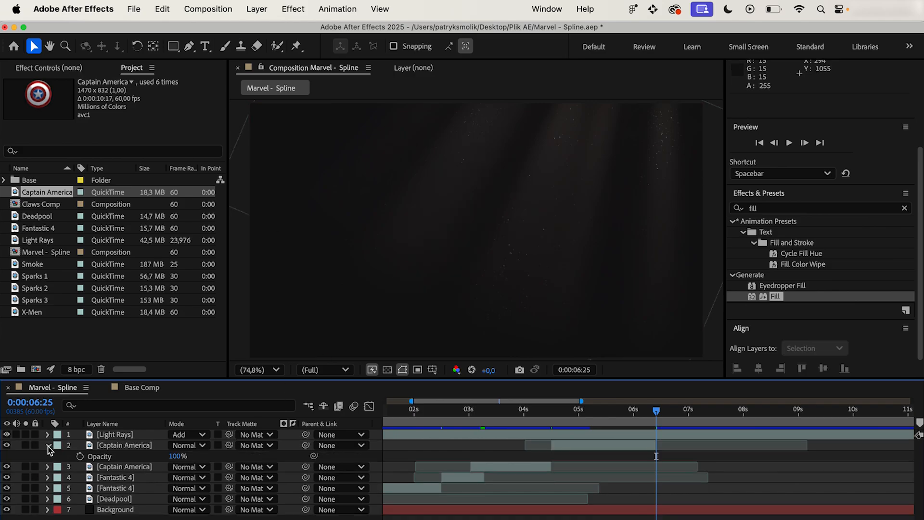
Step: Add the X-Men footage below Light Rays and copy the Captain America layer's 109% scale onto it
{"action": "left_click_drag", "start_coordinate": [32, 312], "coordinate": [142, 440]}
{"action": "left_click", "coordinate": [142, 454]}
{"action": "key", "text": "s"}
{"action": "left_click", "coordinate": [136, 465]}
{"action": "left_click", "coordinate": [135, 446]}
{"action": "key", "text": "super+v"}
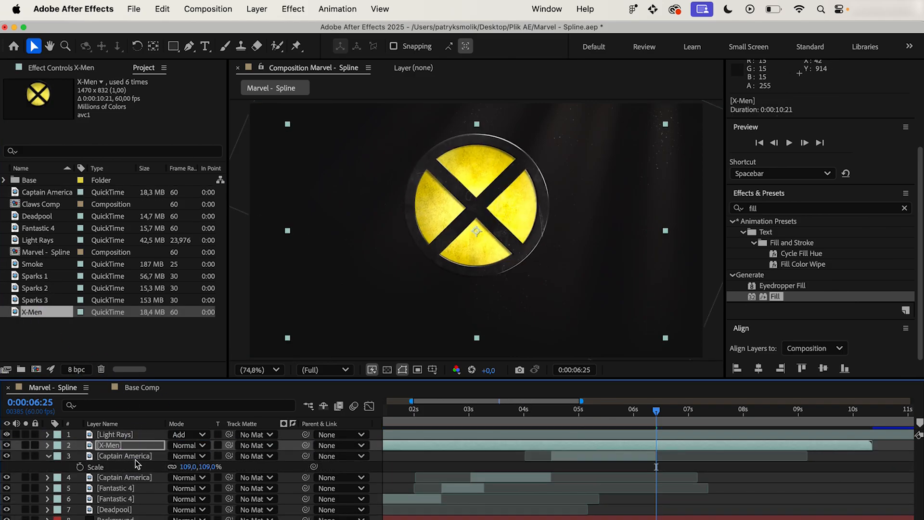
Step: Copy the upper Captain America layer's position onto the X-Men layer
{"action": "left_click", "coordinate": [136, 456]}
{"action": "key", "text": "p"}
{"action": "left_click", "coordinate": [132, 444]}
{"action": "key", "text": "super+v"}
{"action": "left_click", "coordinate": [135, 456]}
{"action": "key", "text": "p"}
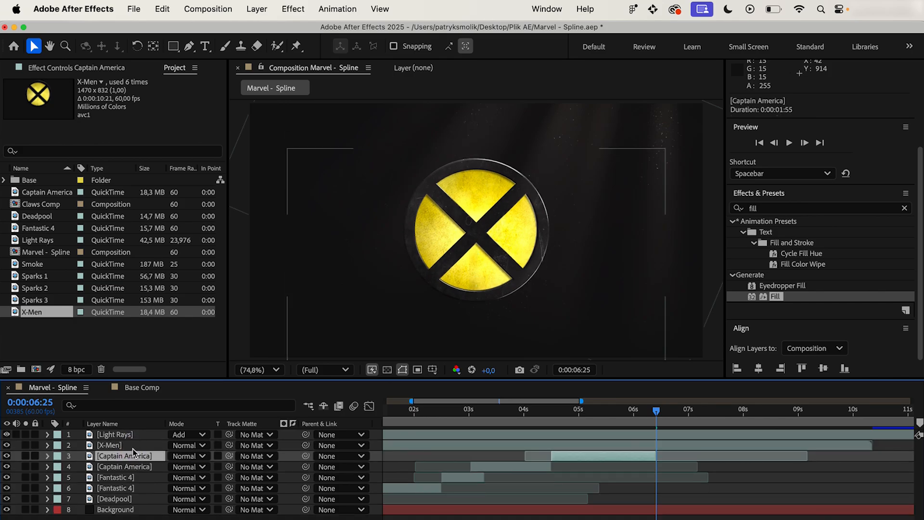
Step: Time-stretch the X-Men layer with a stretch factor of 50
{"action": "right_click", "coordinate": [135, 445]}
{"action": "mouse_move", "coordinate": [202, 240]}
{"action": "left_click", "coordinate": [301, 267]}
{"action": "type", "text": "50"}
{"action": "key", "text": "Return"}
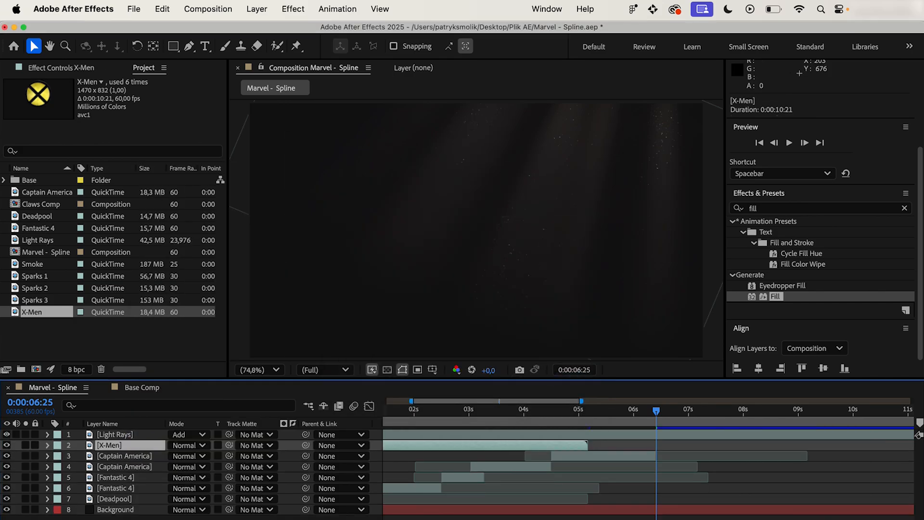
Step: Move the X-Men layer to start at 0:00:04:00
{"action": "left_click", "coordinate": [535, 434]}
{"action": "left_click", "coordinate": [531, 442]}
{"action": "left_click", "coordinate": [541, 409]}
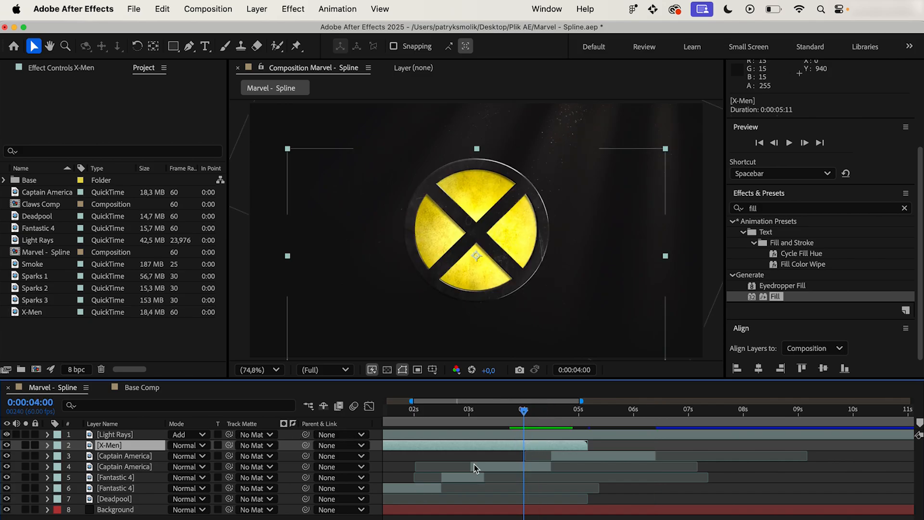
{"action": "left_click", "coordinate": [469, 456]}
{"action": "left_click_drag", "start_coordinate": [428, 444], "coordinate": [642, 435]}
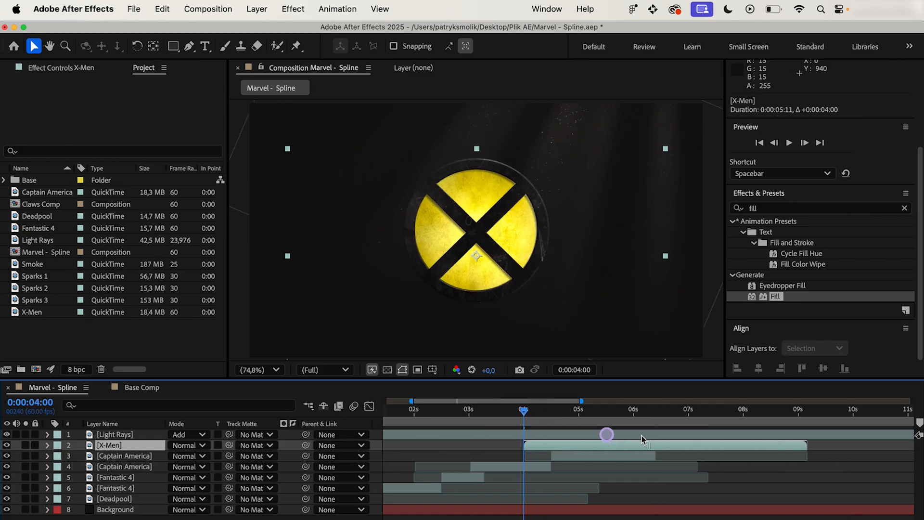
Step: Split the X-Men layer at 0:00:05:13 and delete its earlier piece
{"action": "left_click", "coordinate": [40, 406]}
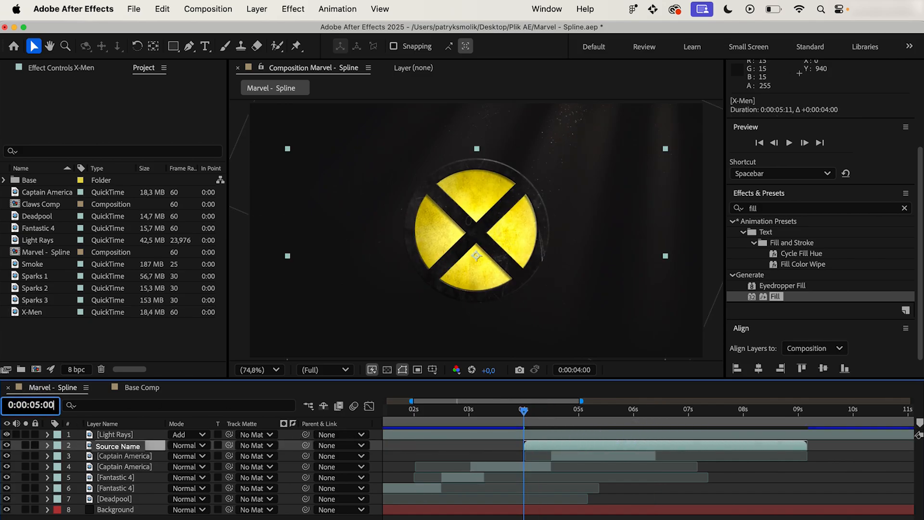
{"action": "type", "text": "13"}
{"action": "key", "text": "Return"}
{"action": "left_click", "coordinate": [164, 9]}
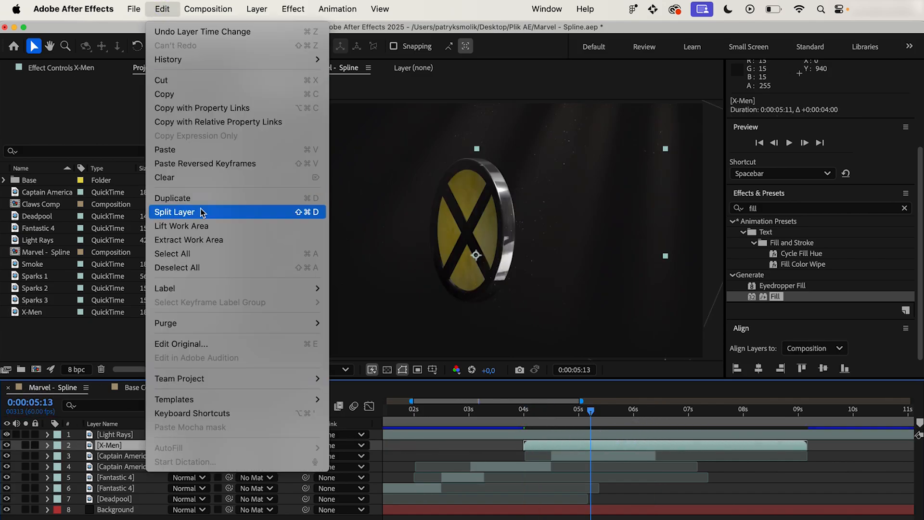
{"action": "left_click", "coordinate": [202, 209]}
{"action": "double_click", "coordinate": [165, 447]}
{"action": "left_click", "coordinate": [344, 66]}
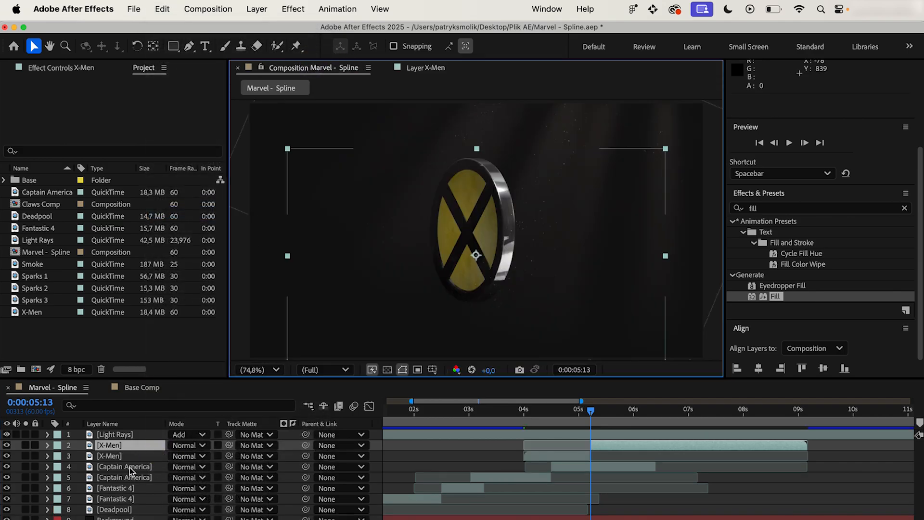
{"action": "key", "text": "Delete"}
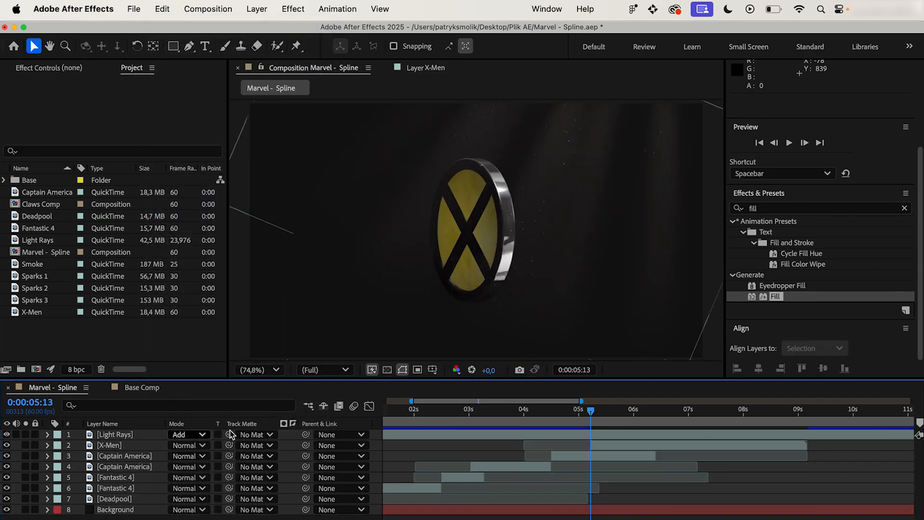
Step: Split the remaining X-Men layer at 0:00:06:25, keeping both pieces
{"action": "left_click", "coordinate": [34, 404]}
{"action": "type", "text": "0:00:06:2"}
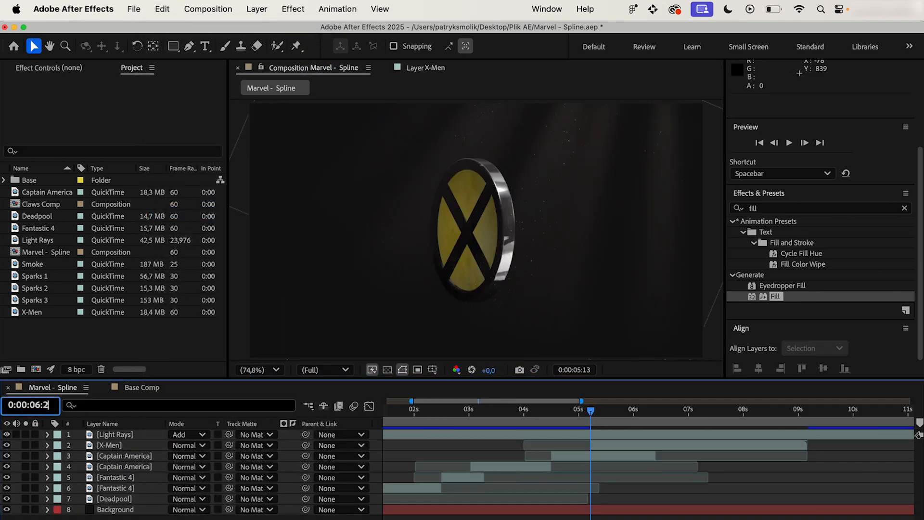
{"action": "type", "text": "5"}
{"action": "key", "text": "Return"}
{"action": "left_click", "coordinate": [117, 445]}
{"action": "left_click", "coordinate": [163, 9]}
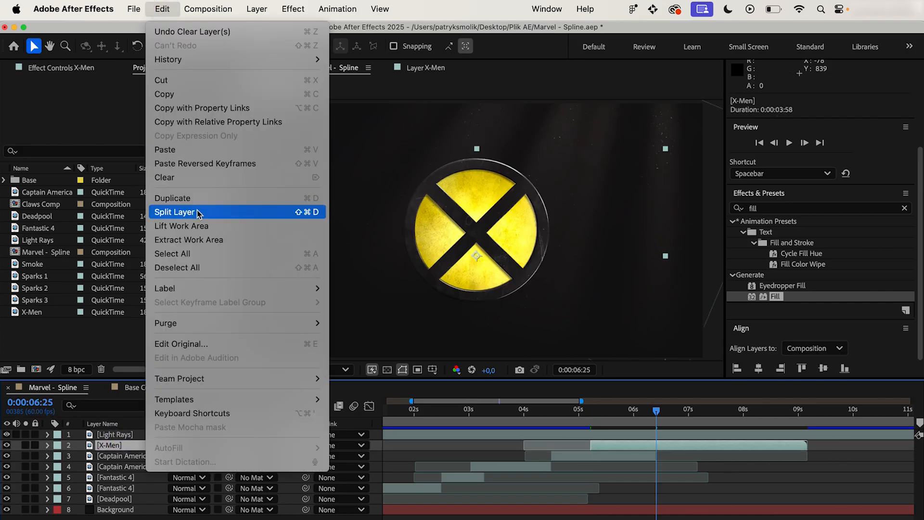
{"action": "left_click", "coordinate": [212, 210]}
Step: Copy the lower Captain America layer's opacity keyframes onto the earlier X-Men piece at its 0:00:05:13 start
{"action": "left_click_drag", "start_coordinate": [657, 416], "coordinate": [591, 417]}
{"action": "left_click", "coordinate": [131, 478]}
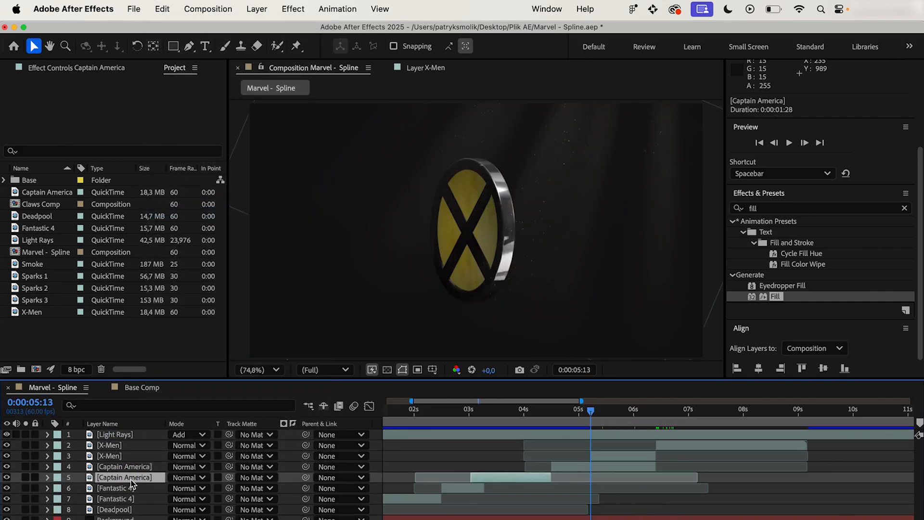
{"action": "left_click", "coordinate": [122, 456]}
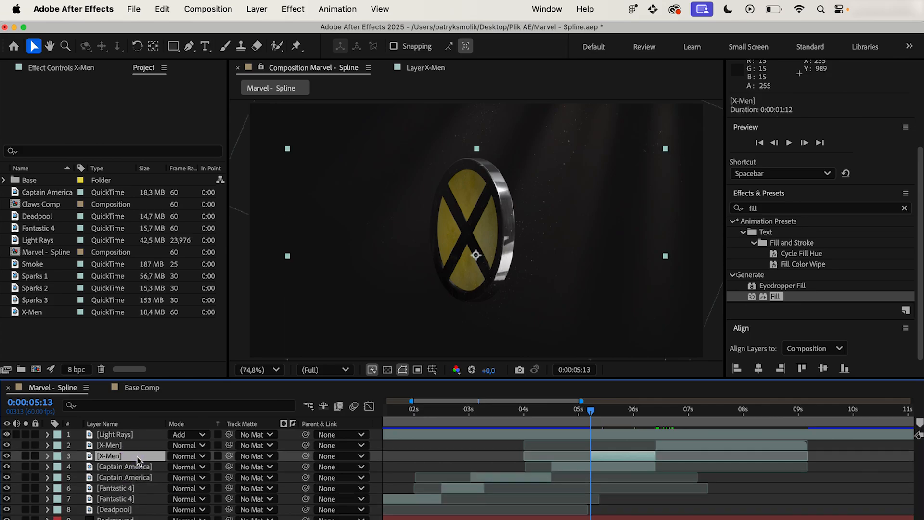
{"action": "key", "text": "cmd+v"}
{"action": "key", "text": "u"}
{"action": "key", "text": "equal"}
{"action": "key", "text": "equal"}
{"action": "key", "text": "equal"}
{"action": "left_click_drag", "start_coordinate": [598, 414], "coordinate": [587, 413]}
{"action": "left_click_drag", "start_coordinate": [607, 455], "coordinate": [599, 455]}
Step: Examine the cut between the two X-Men pieces around 0:00:06:26
{"action": "left_click_drag", "start_coordinate": [586, 412], "coordinate": [829, 413]}
{"action": "key", "text": "minus"}
{"action": "key", "text": "minus"}
{"action": "key", "text": "equal"}
{"action": "key", "text": "equal"}
{"action": "left_click_drag", "start_coordinate": [843, 466], "coordinate": [845, 446]}
{"action": "left_click_drag", "start_coordinate": [829, 412], "coordinate": [851, 412]}
{"action": "key", "text": "minus"}
{"action": "key", "text": "minus"}
{"action": "key", "text": "minus"}
{"action": "key", "text": "minus"}
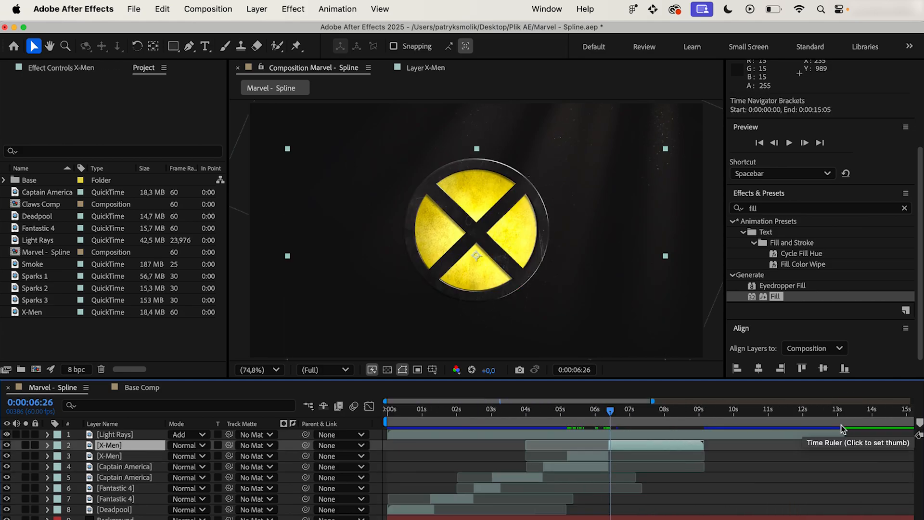
Step: Time-stretch the later X-Men piece with a stretch factor of 250 and trim its out-point to the end of Light Rays
{"action": "right_click", "coordinate": [140, 446]}
{"action": "mouse_move", "coordinate": [159, 237]}
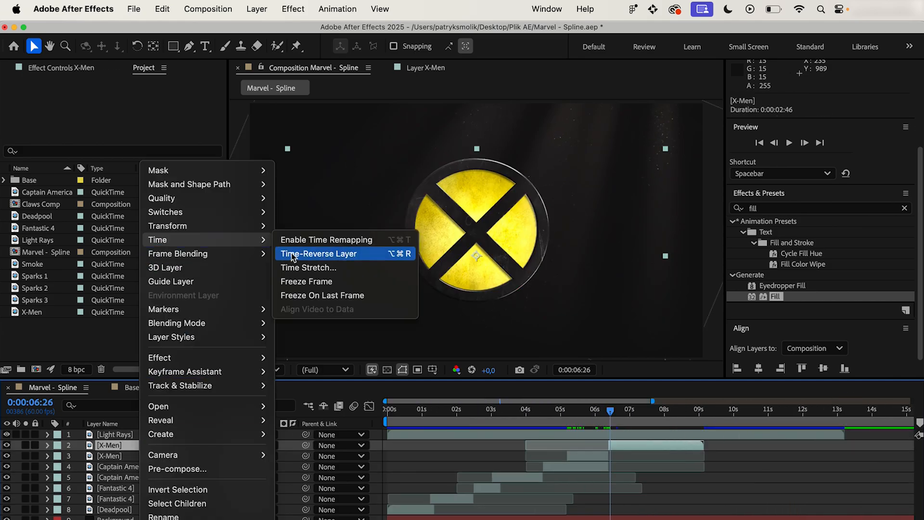
{"action": "left_click", "coordinate": [295, 266]}
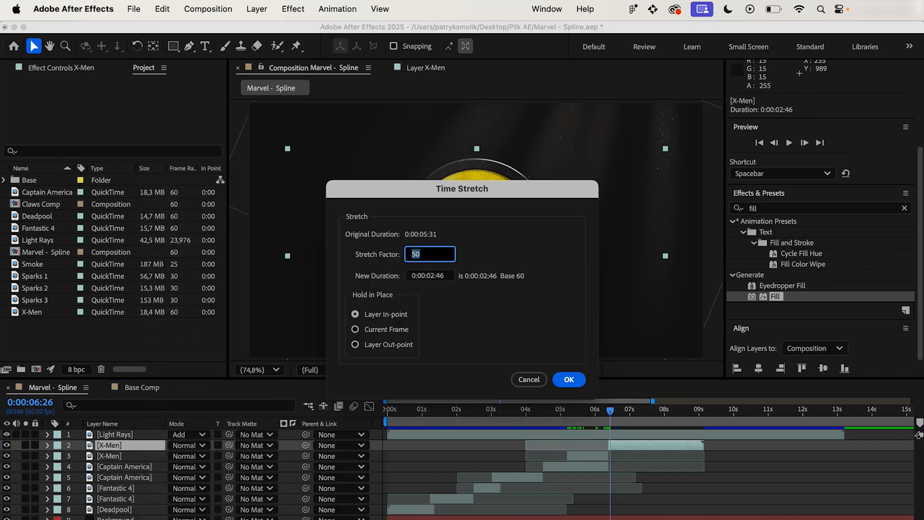
{"action": "type", "text": "250"}
{"action": "key", "text": "Return"}
{"action": "key", "text": "minus"}
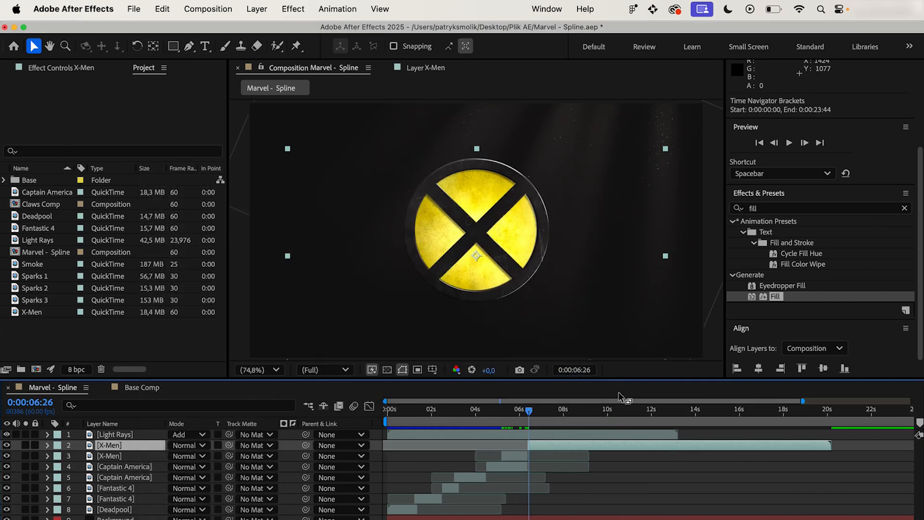
{"action": "left_click_drag", "start_coordinate": [832, 446], "coordinate": [683, 443]}
{"action": "left_click", "coordinate": [567, 479]}
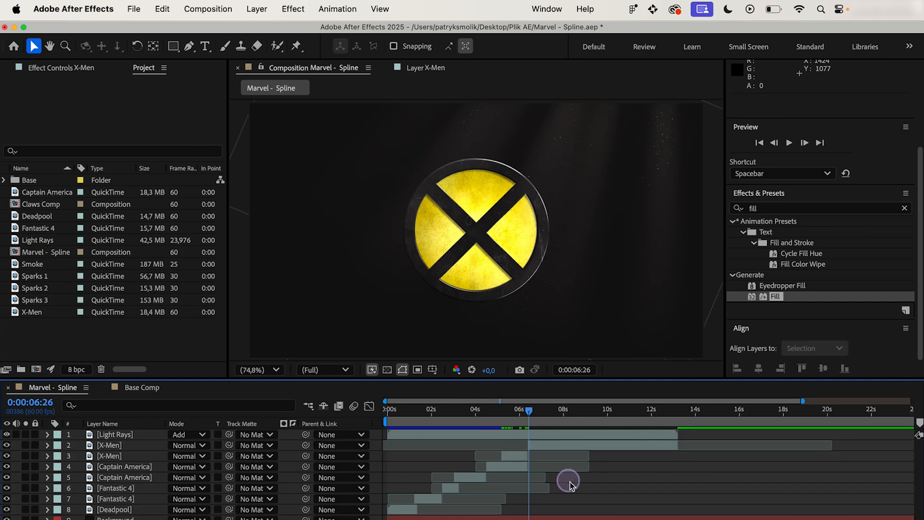
Step: Play back the emblem transitions from near the beginning of the composition
{"action": "key", "text": "minus"}
{"action": "left_click", "coordinate": [415, 413]}
{"action": "key", "text": "space"}
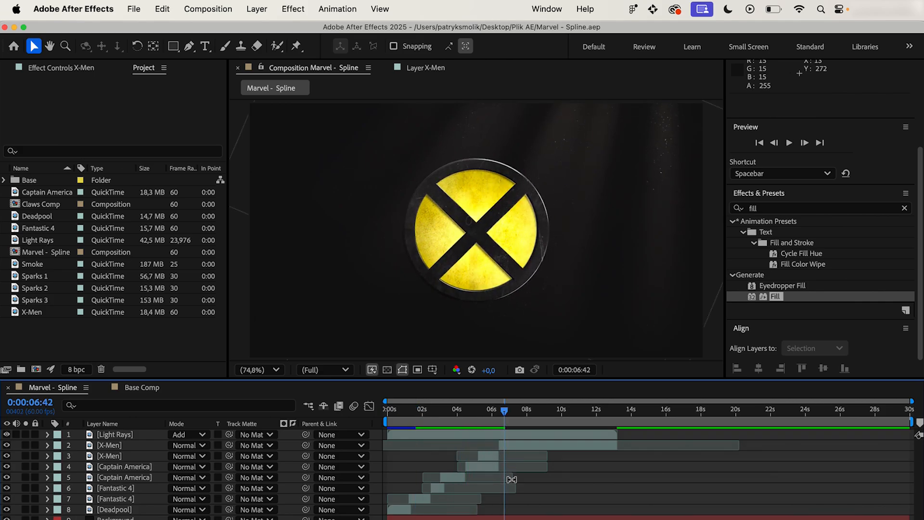
Step: Add Claws Comp below Light Rays and move it to start at 0:00:06:23
{"action": "left_click", "coordinate": [137, 322]}
{"action": "left_click_drag", "start_coordinate": [29, 208], "coordinate": [165, 440]}
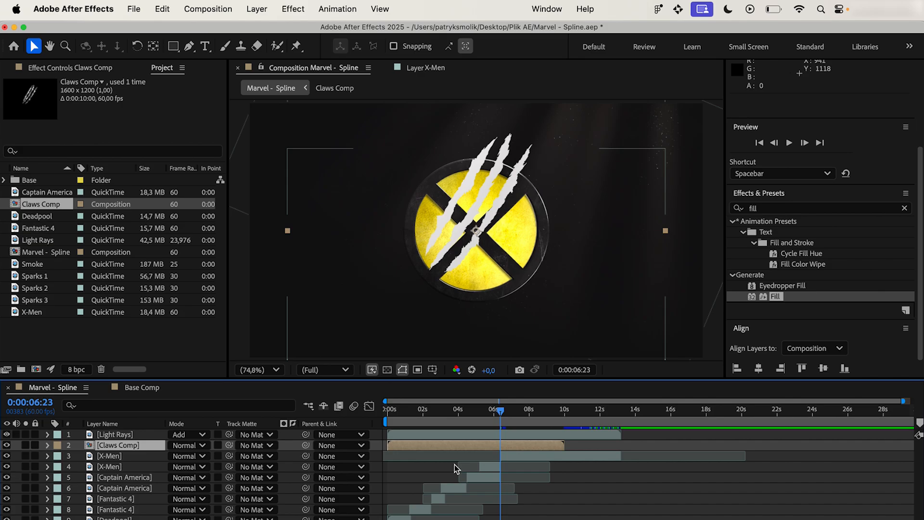
{"action": "left_click_drag", "start_coordinate": [443, 444], "coordinate": [556, 445]}
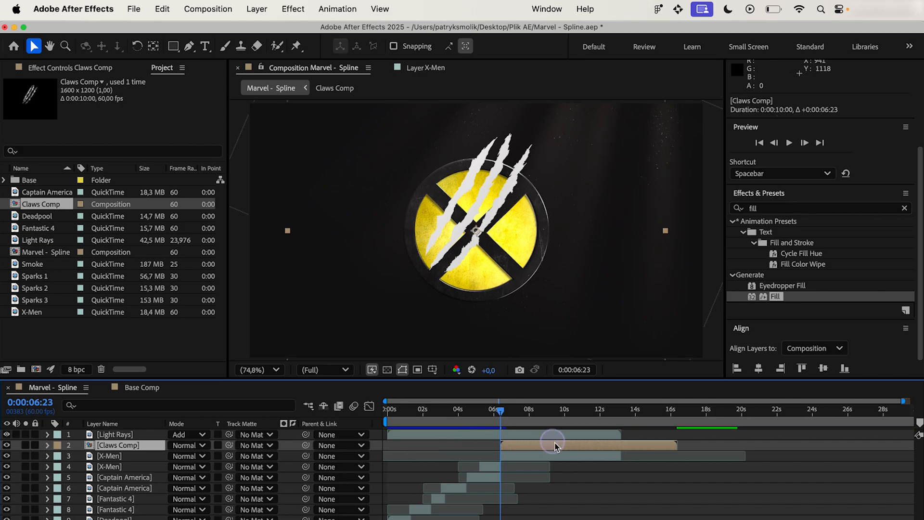
Step: Trim Claws Comp's out-point to the end of Light Rays and set its position to 957, 664
{"action": "mouse_move", "coordinate": [677, 445]}
{"action": "left_mouse_down"}
{"action": "mouse_move", "coordinate": [654, 441]}
{"action": "mouse_move", "coordinate": [662, 446]}
{"action": "left_mouse_up"}
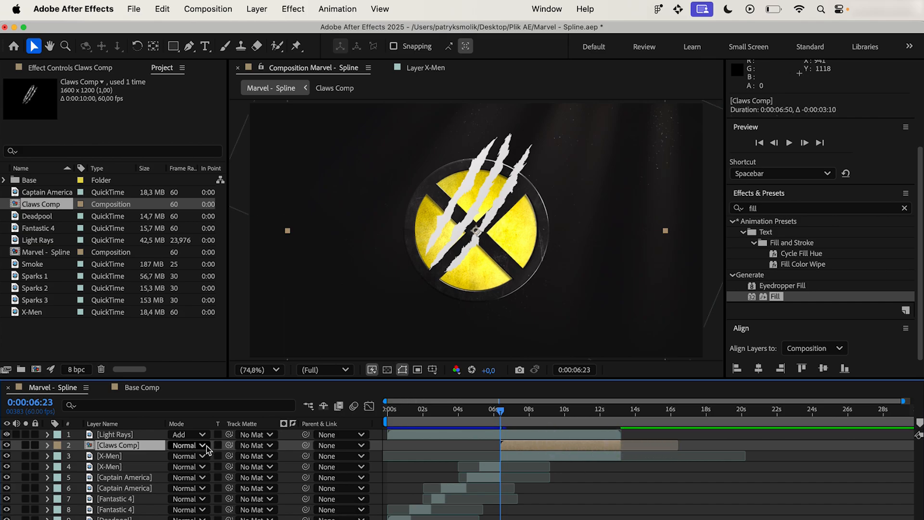
{"action": "key", "text": "p"}
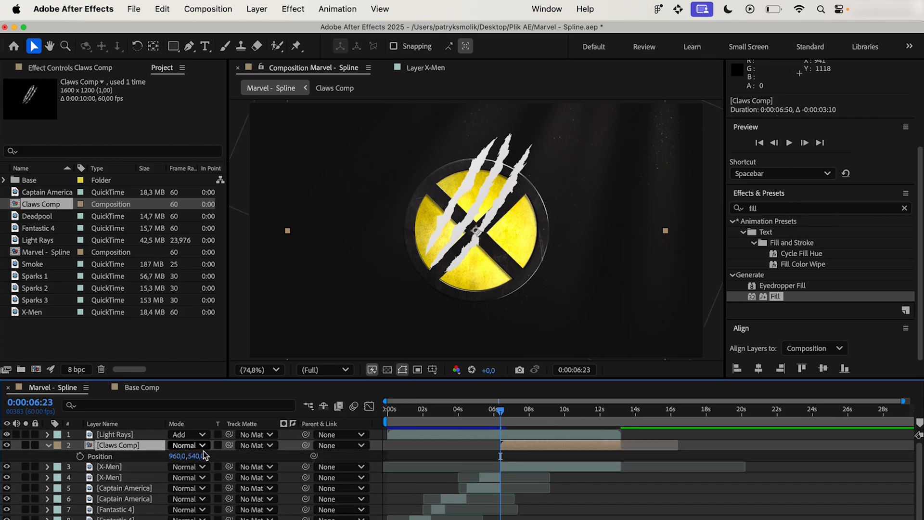
{"action": "left_click", "coordinate": [176, 458]}
{"action": "type", "text": "957"}
{"action": "key", "text": "Return"}
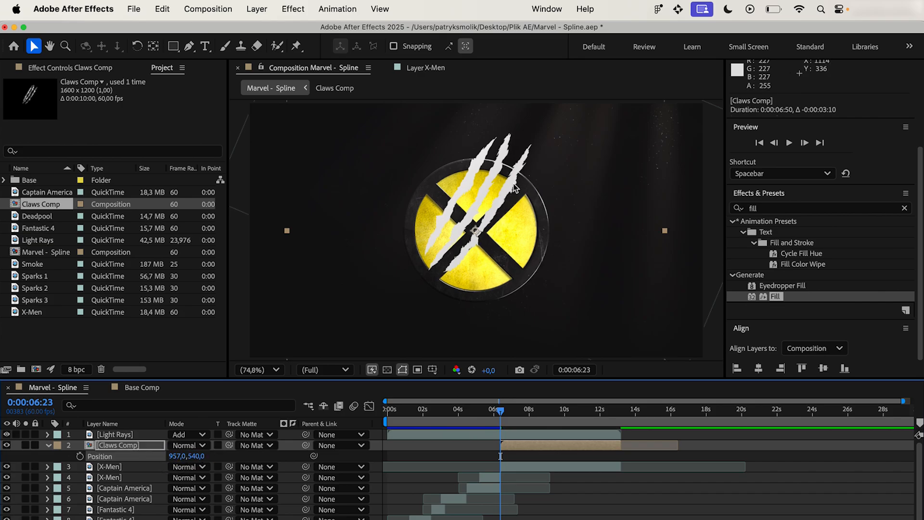
{"action": "left_click_drag", "start_coordinate": [510, 183], "coordinate": [509, 211], "text": "shift"}
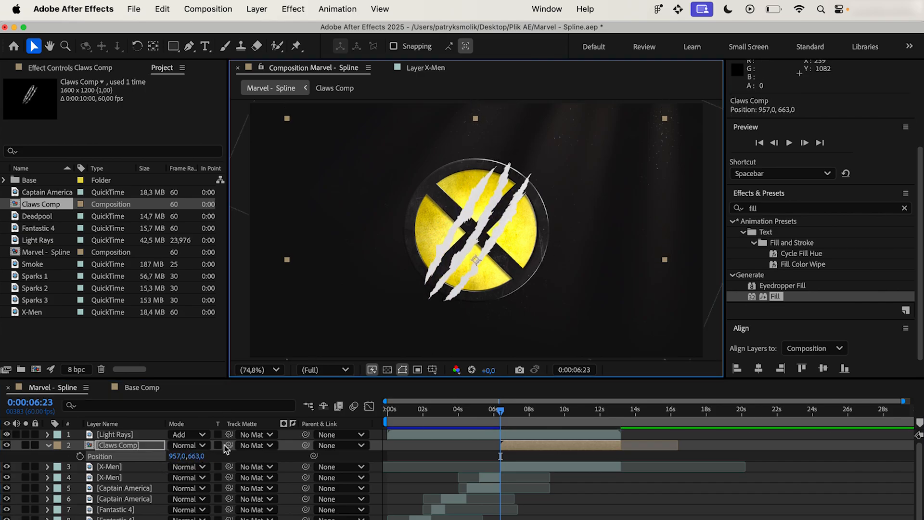
{"action": "left_click", "coordinate": [197, 455]}
{"action": "type", "text": "664"}
{"action": "key", "text": "Return"}
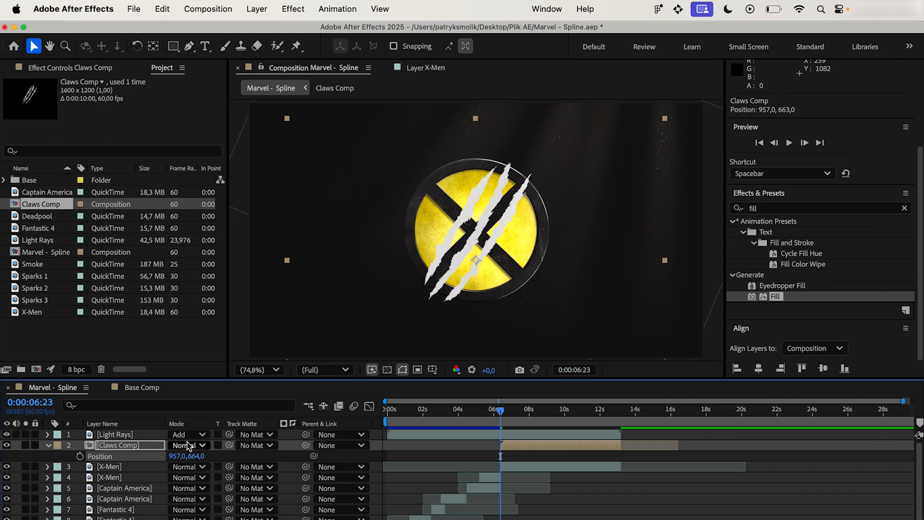
{"action": "left_click", "coordinate": [46, 446]}
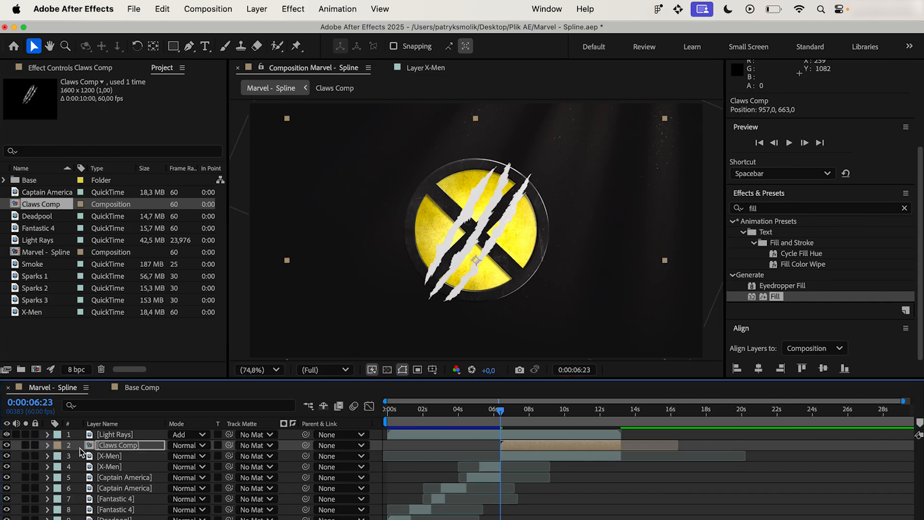
Step: Pre-compose Claws Comp as Claws Comp 2, moving all attributes and adjusting the duration to the layer's time span, and open it
{"action": "left_click", "coordinate": [140, 445]}
{"action": "right_click", "coordinate": [141, 447]}
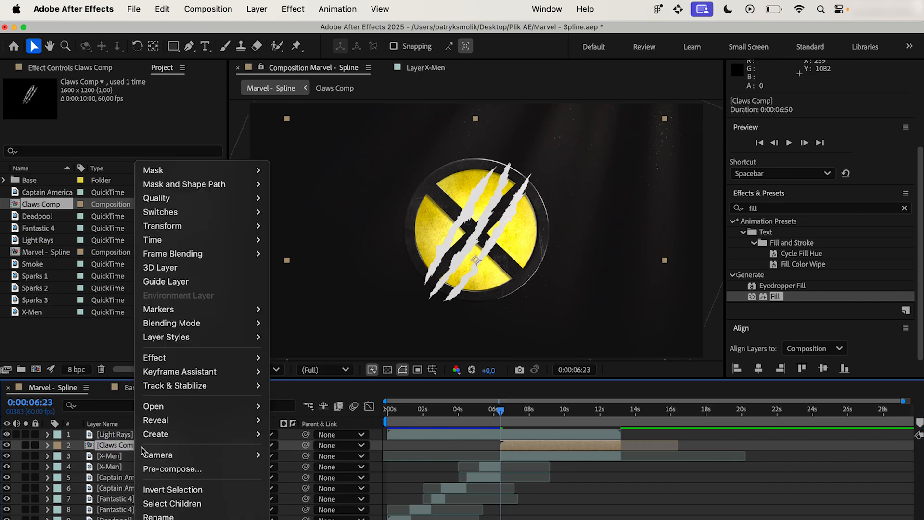
{"action": "left_click", "coordinate": [178, 468]}
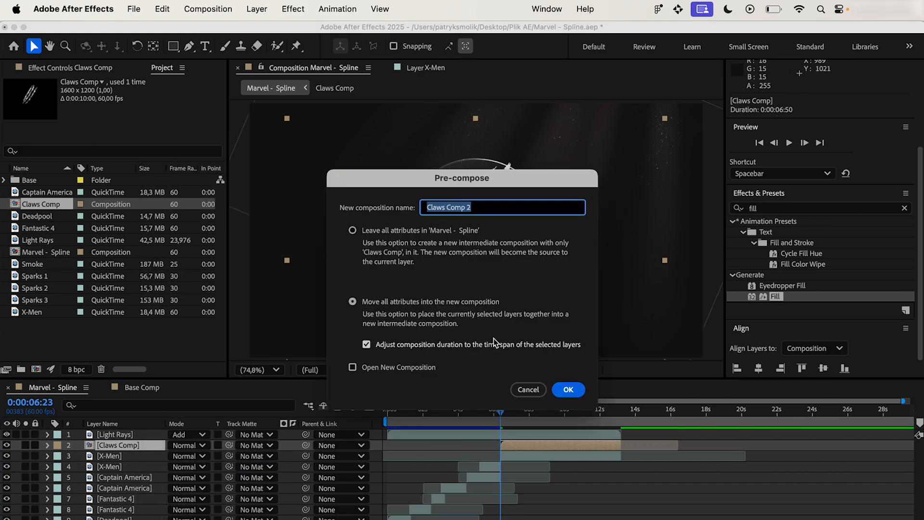
{"action": "left_click", "coordinate": [576, 393]}
{"action": "double_click", "coordinate": [142, 448]}
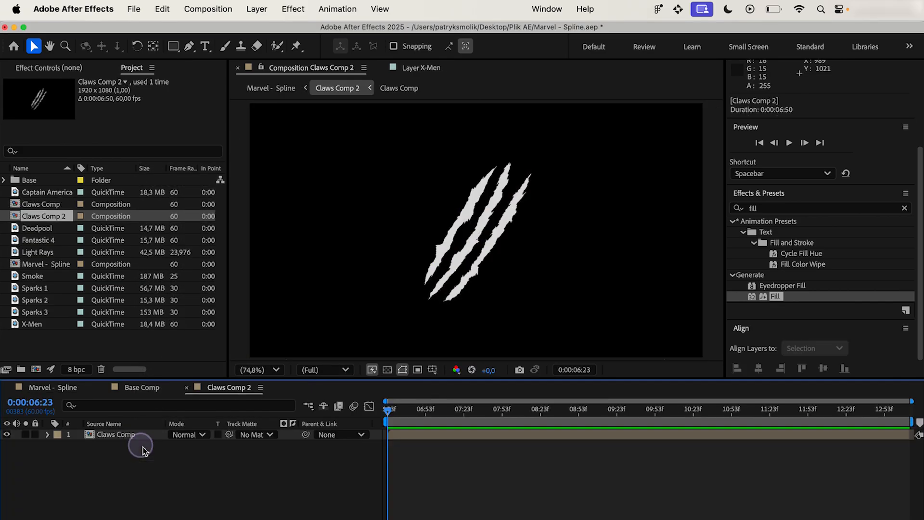
Step: Add a 1920 x 1080 px solid in color #181818 above Claws Comp and hide it
{"action": "left_click", "coordinate": [255, 9]}
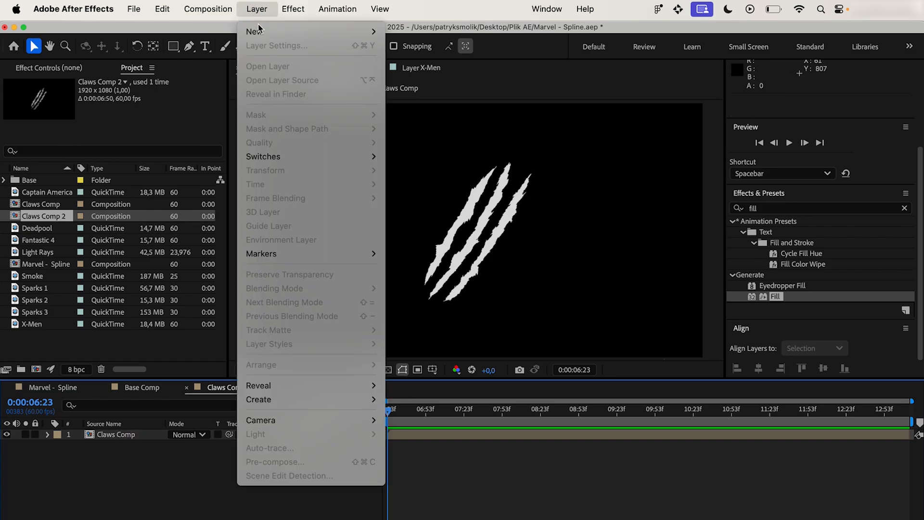
{"action": "mouse_move", "coordinate": [258, 30]}
{"action": "left_click", "coordinate": [430, 47]}
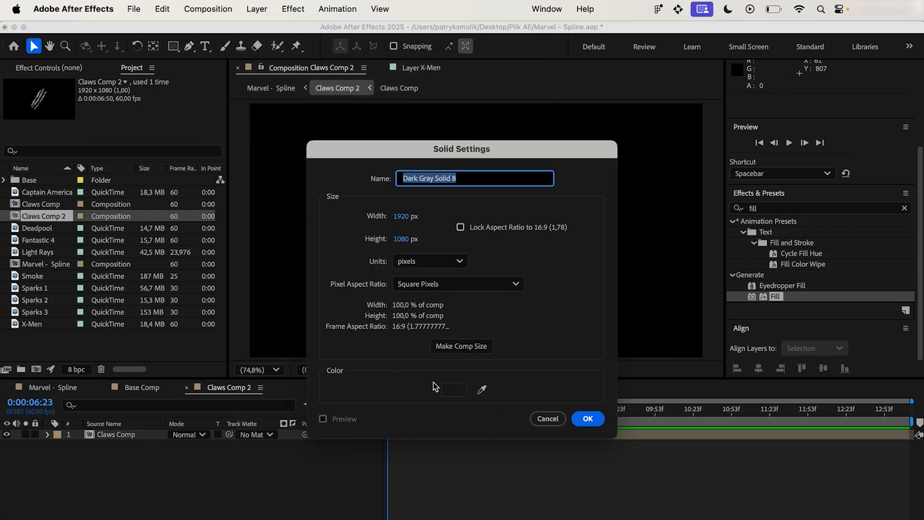
{"action": "left_click", "coordinate": [453, 389]}
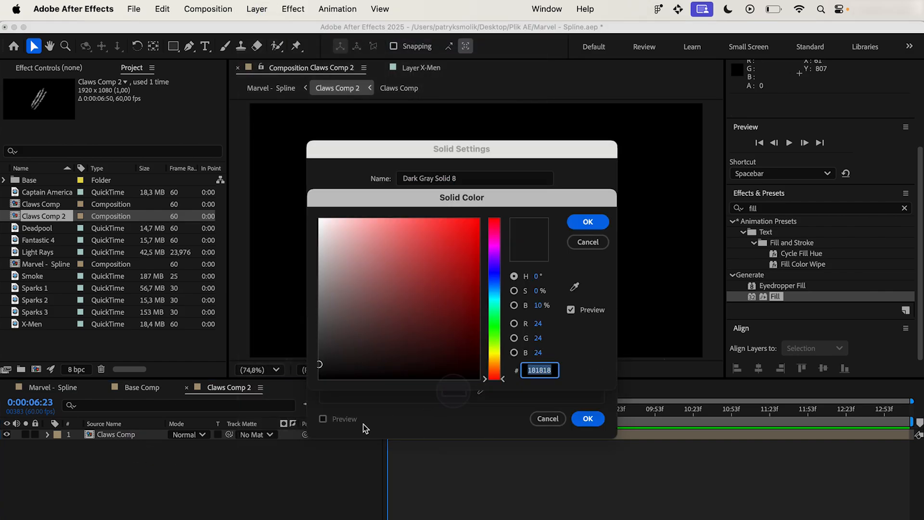
{"action": "left_click", "coordinate": [588, 222]}
{"action": "left_click", "coordinate": [586, 417]}
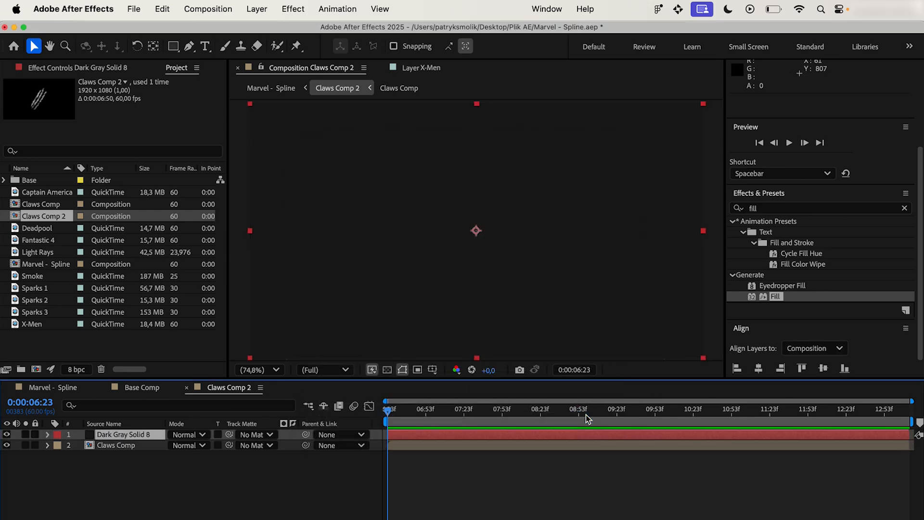
{"action": "left_click", "coordinate": [7, 435]}
Step: Draw a closed five-point mask on the solid with the Pen tool, just above the claws and extending beyond the frame's upper edge
{"action": "left_click", "coordinate": [188, 46]}
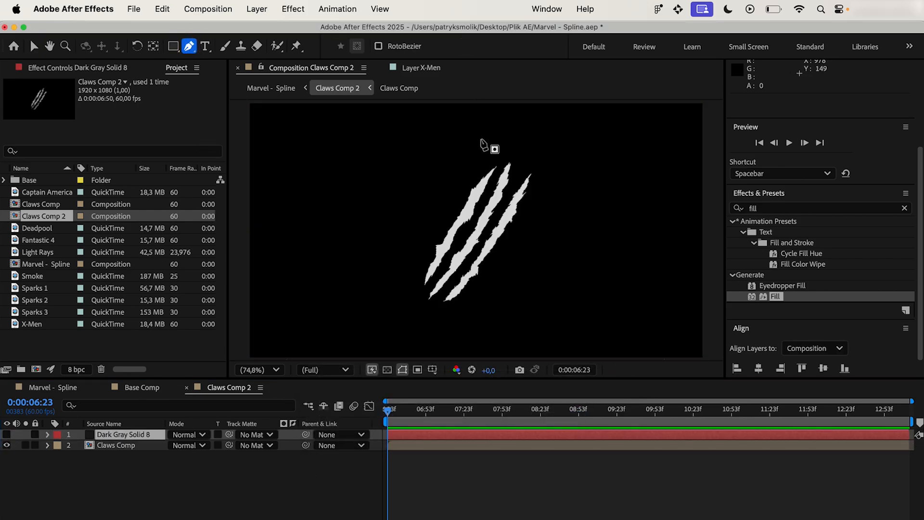
{"action": "left_click", "coordinate": [440, 158]}
{"action": "left_click", "coordinate": [525, 149]}
{"action": "left_click", "coordinate": [548, 207]}
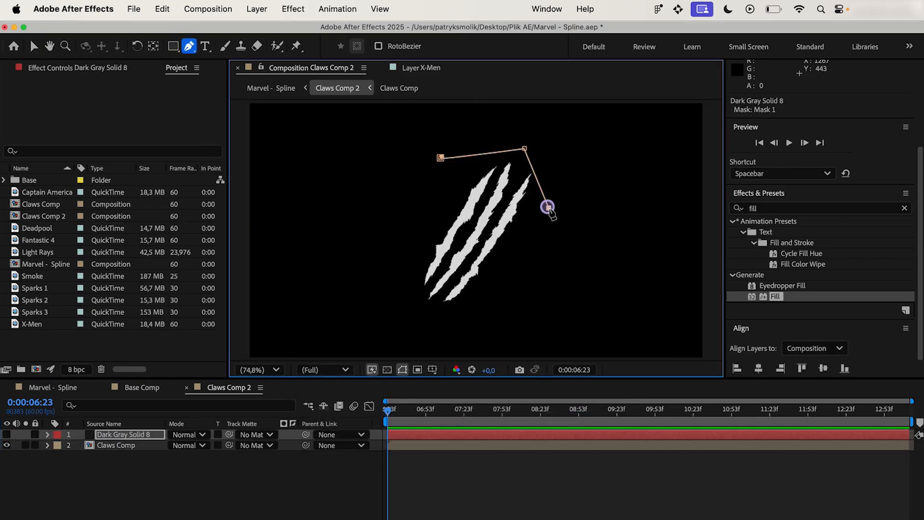
{"action": "key", "text": "comma"}
{"action": "key", "text": "comma"}
{"action": "key", "text": "comma"}
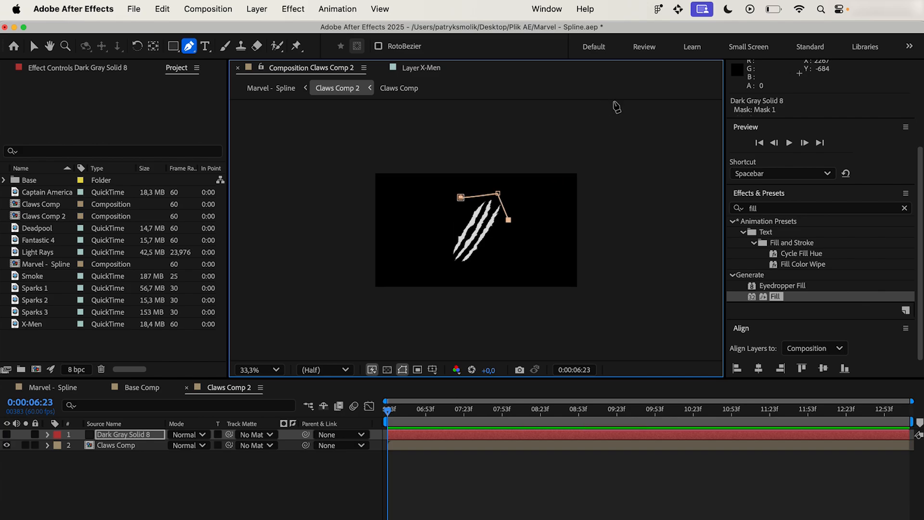
{"action": "left_click", "coordinate": [552, 153]}
{"action": "left_click", "coordinate": [498, 139]}
{"action": "left_click", "coordinate": [461, 198]}
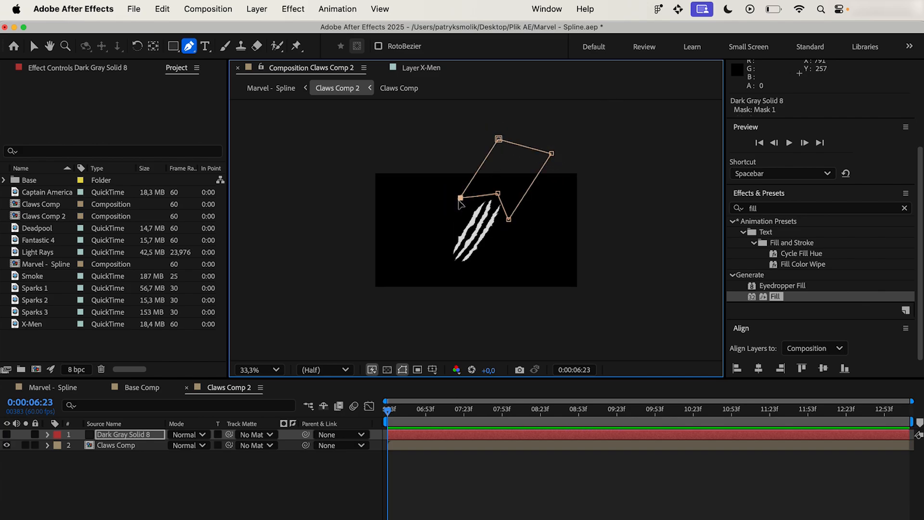
{"action": "key", "text": "shift+slash"}
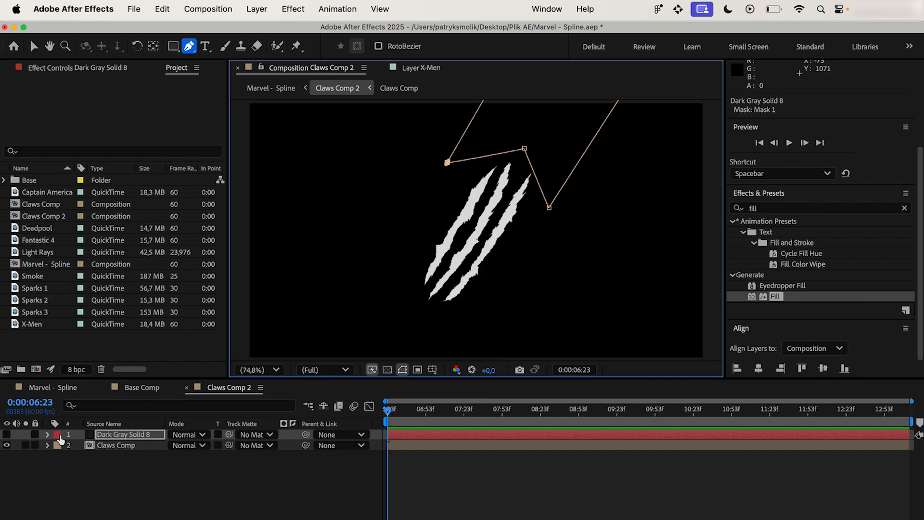
Step: Set a Mask Path keyframe for the solid's mask at 0:00:06:23
{"action": "left_click", "coordinate": [48, 434]}
{"action": "left_click", "coordinate": [59, 445]}
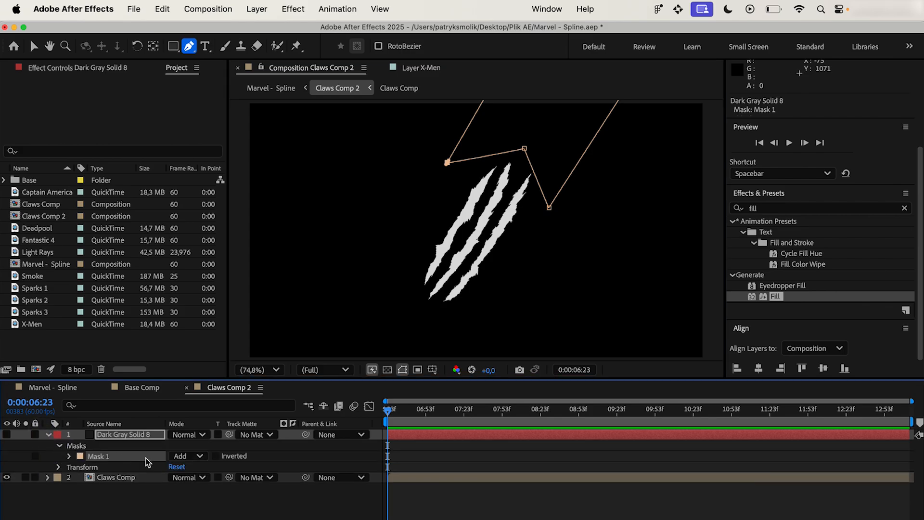
{"action": "left_click", "coordinate": [70, 455]}
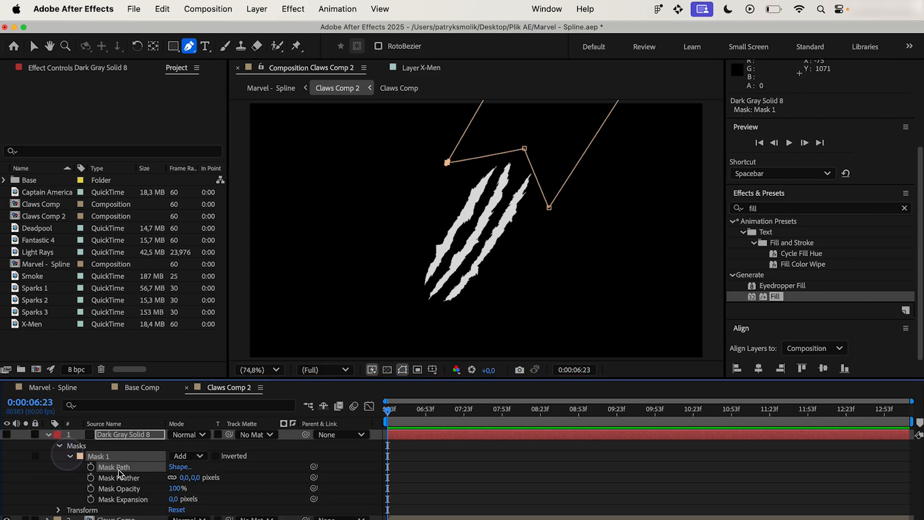
{"action": "left_click", "coordinate": [91, 467]}
Step: At 0:00:06:39, move the mask's three lower points down past the claw tips so the mask encloses all three claws
{"action": "left_click", "coordinate": [50, 408]}
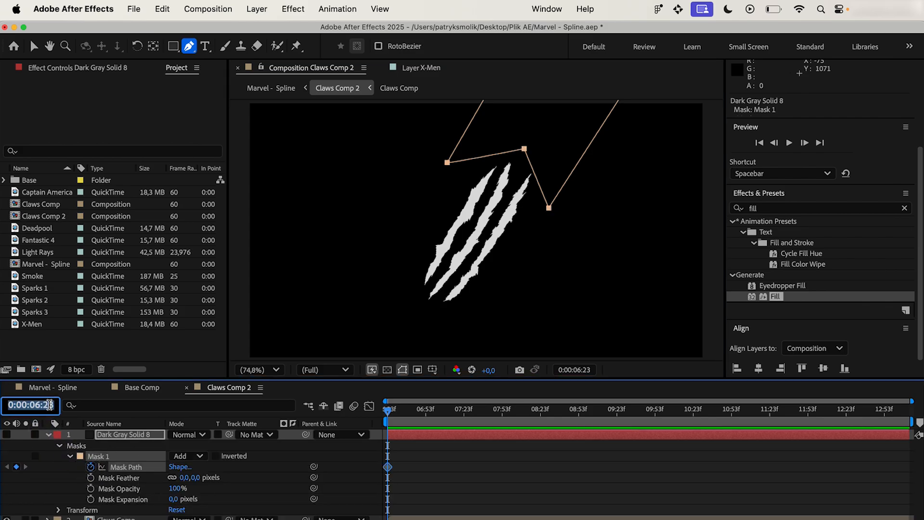
{"action": "left_click_drag", "start_coordinate": [54, 404], "coordinate": [42, 404]}
{"action": "key", "text": "Return"}
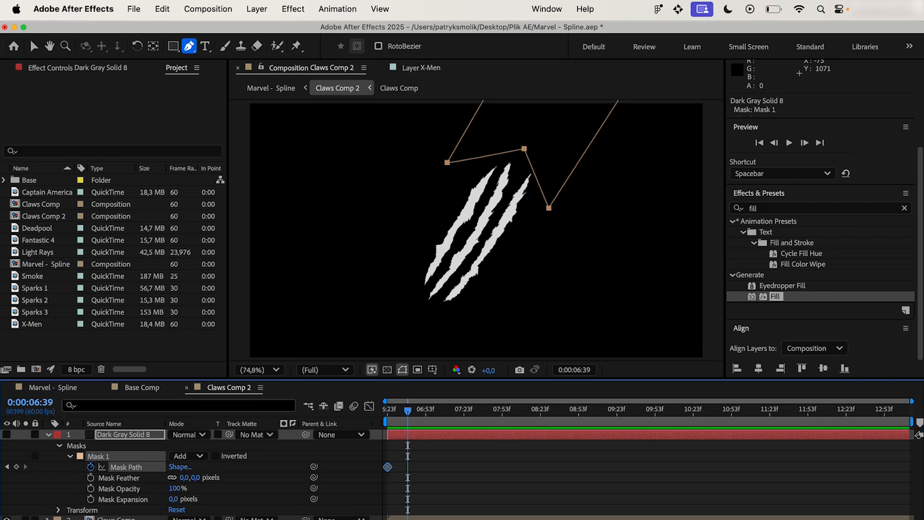
{"action": "left_click", "coordinate": [525, 149]}
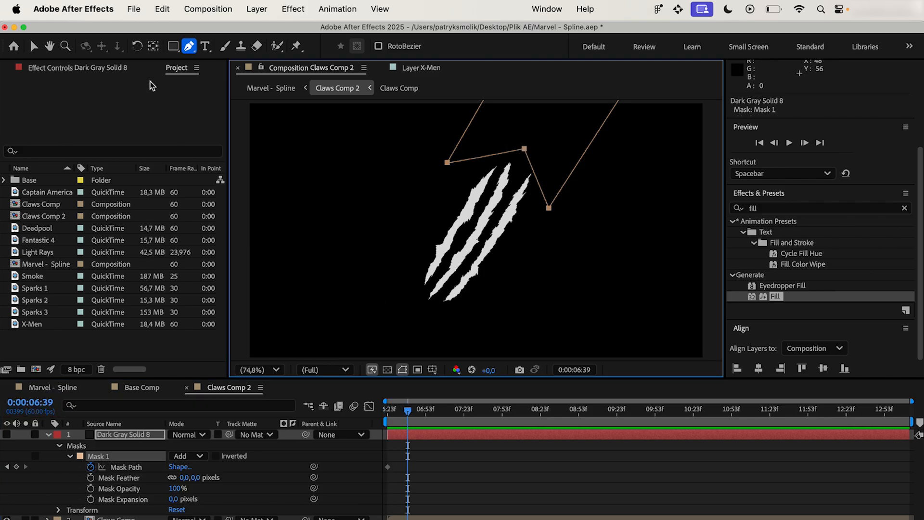
{"action": "left_click", "coordinate": [33, 46]}
{"action": "left_click", "coordinate": [490, 198]}
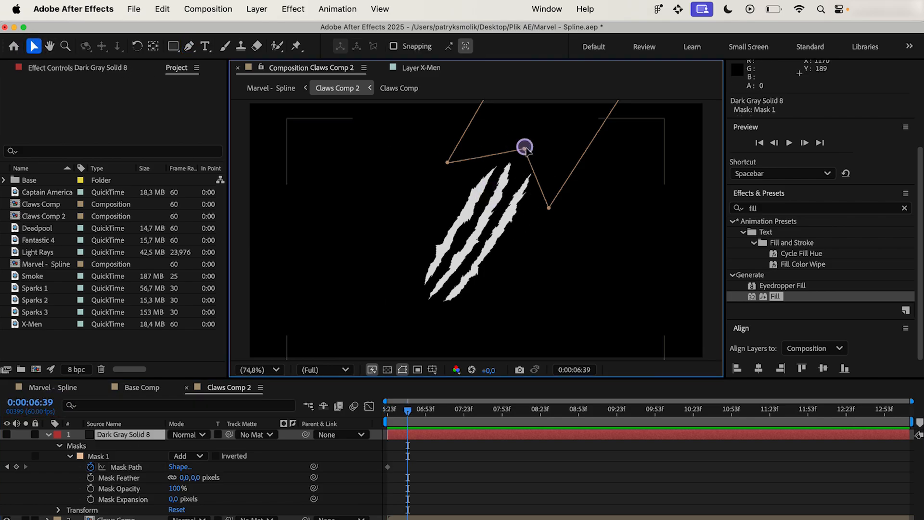
{"action": "left_click_drag", "start_coordinate": [525, 148], "coordinate": [416, 321]}
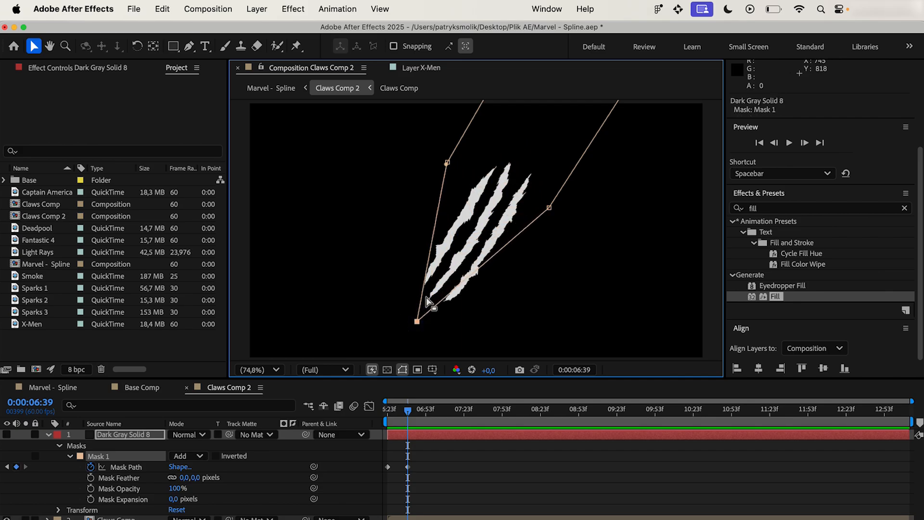
{"action": "left_click_drag", "start_coordinate": [447, 162], "coordinate": [404, 291]}
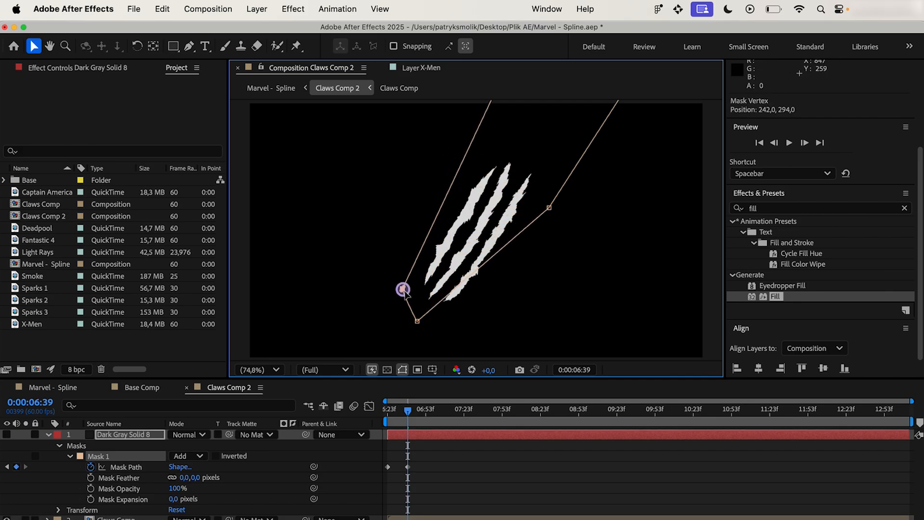
{"action": "left_click_drag", "start_coordinate": [549, 207], "coordinate": [460, 321]}
Step: Apply Easy Ease to both Mask Path keyframes and play back the composition from its start
{"action": "left_click_drag", "start_coordinate": [438, 458], "coordinate": [391, 479]}
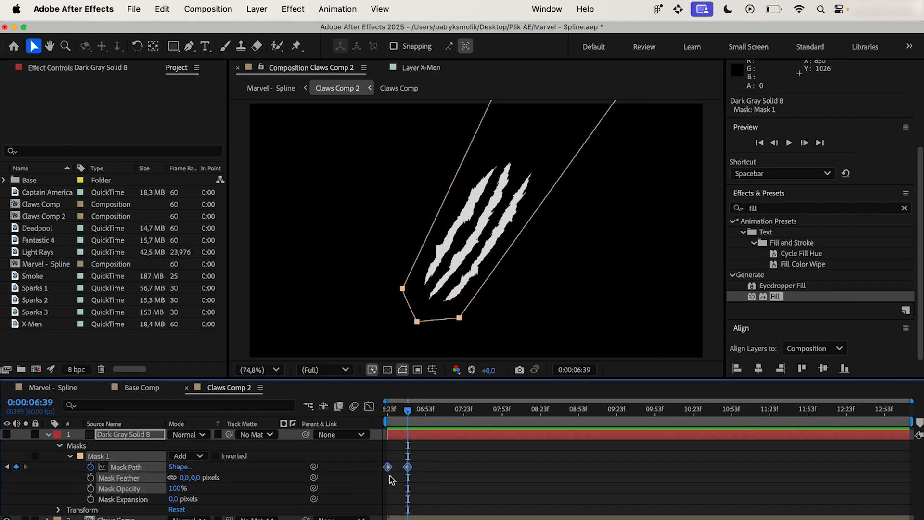
{"action": "key", "text": "F9"}
{"action": "left_click_drag", "start_coordinate": [397, 415], "coordinate": [378, 415]}
{"action": "key", "text": "space"}
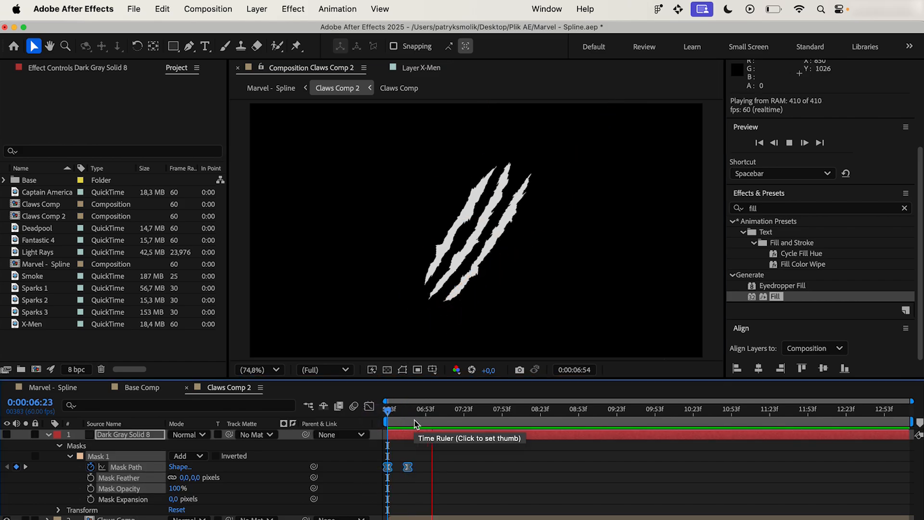
{"action": "key", "text": "space"}
Step: Show the dark gray solid and play back its mask sweep over the claws
{"action": "left_click_drag", "start_coordinate": [456, 416], "coordinate": [365, 425]}
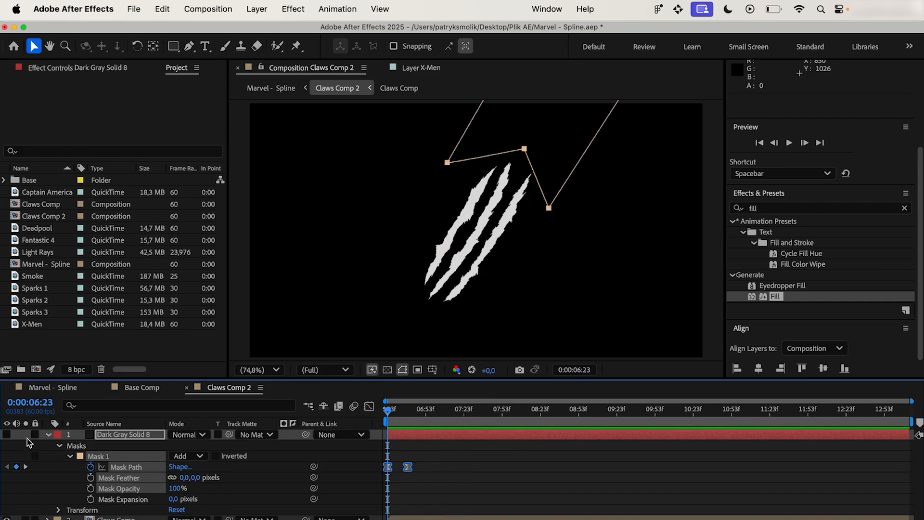
{"action": "left_click", "coordinate": [438, 483]}
{"action": "key", "text": "space"}
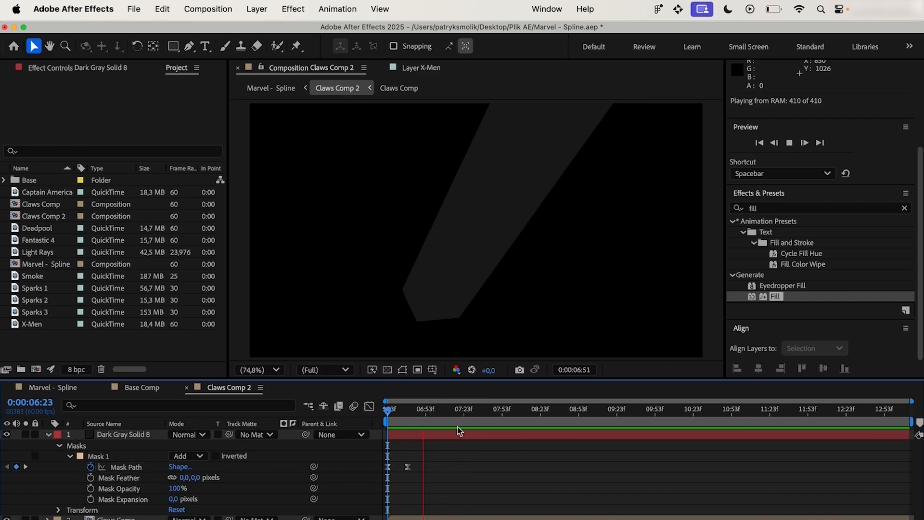
{"action": "key", "text": "space"}
{"action": "left_click_drag", "start_coordinate": [442, 416], "coordinate": [340, 417]}
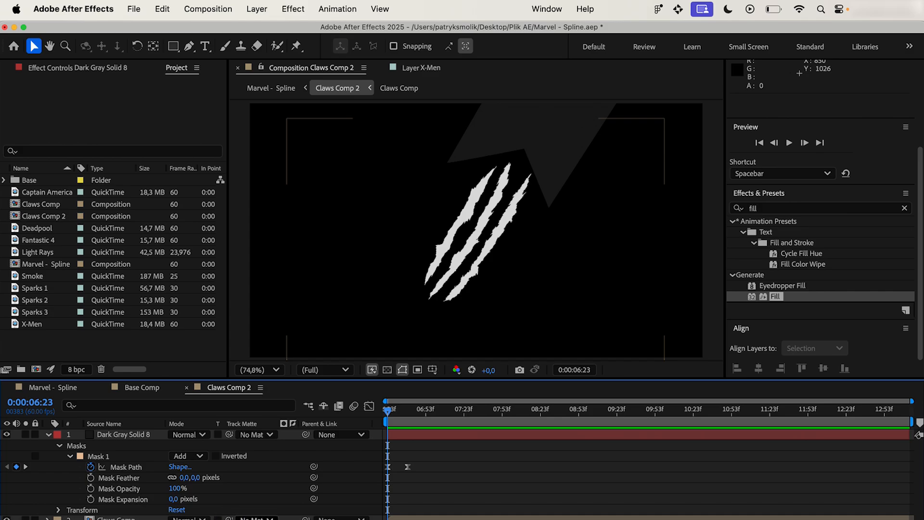
Step: Set the dark gray solid as Claws Comp's track matte and return to the Marvel - Spline composition after a preview
{"action": "left_click", "coordinate": [251, 518]}
{"action": "left_click", "coordinate": [270, 519]}
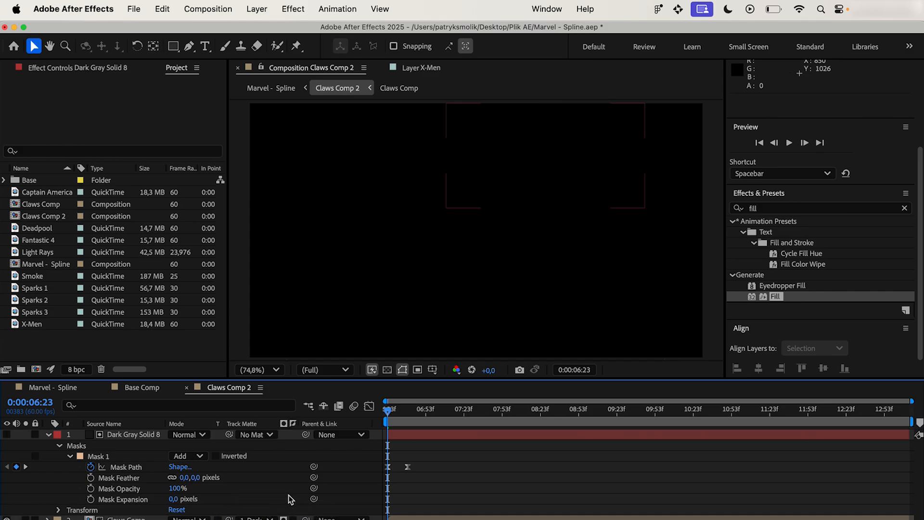
{"action": "left_click_drag", "start_coordinate": [382, 413], "coordinate": [406, 415]}
{"action": "key", "text": "space"}
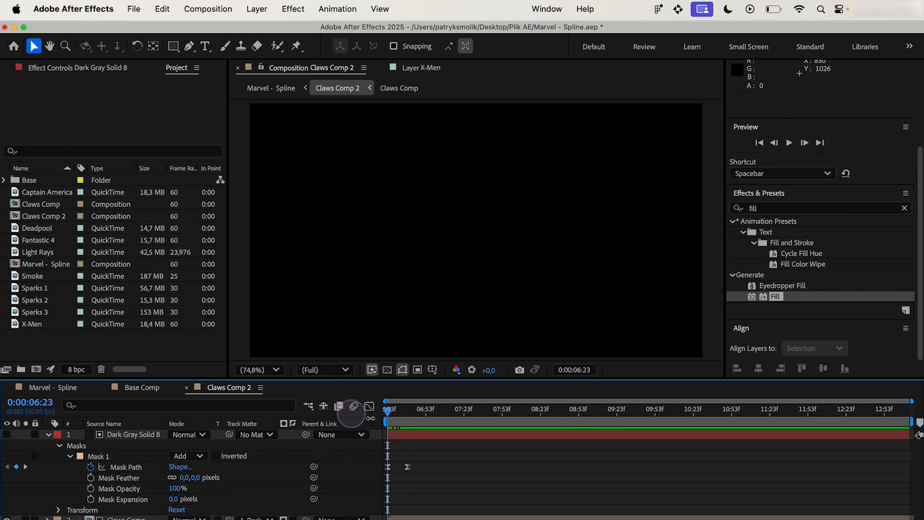
{"action": "key", "text": "space"}
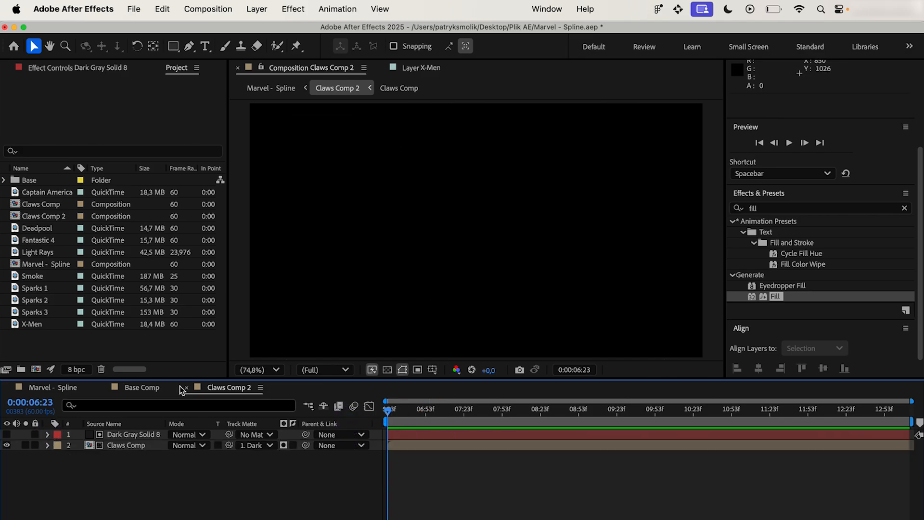
{"action": "left_click", "coordinate": [275, 89]}
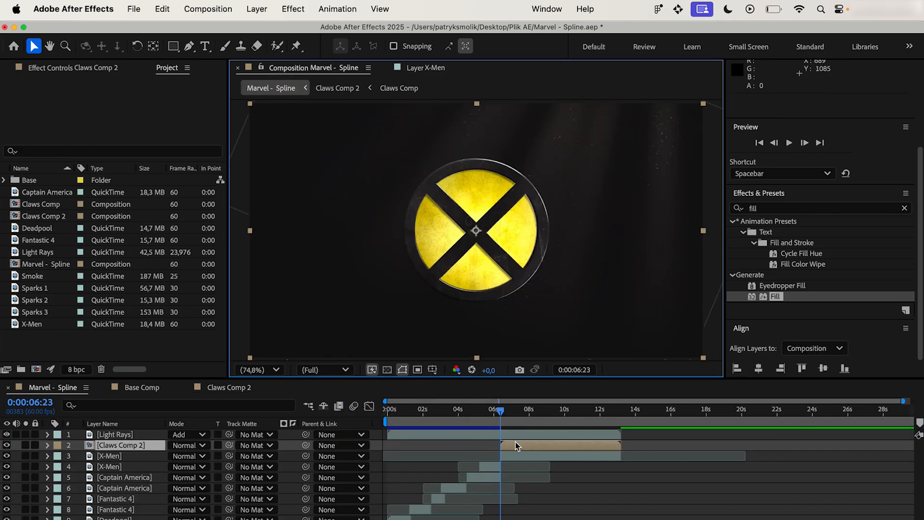
Step: Set Claws Comp 2 as the inverted track matte of the X-Men layer directly below it and preview the slash reveal
{"action": "left_click", "coordinate": [270, 445]}
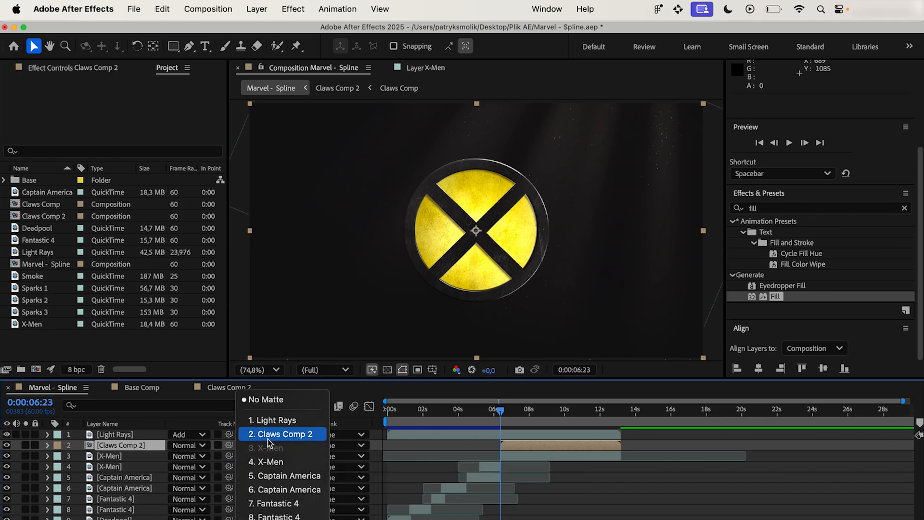
{"action": "left_click", "coordinate": [284, 433]}
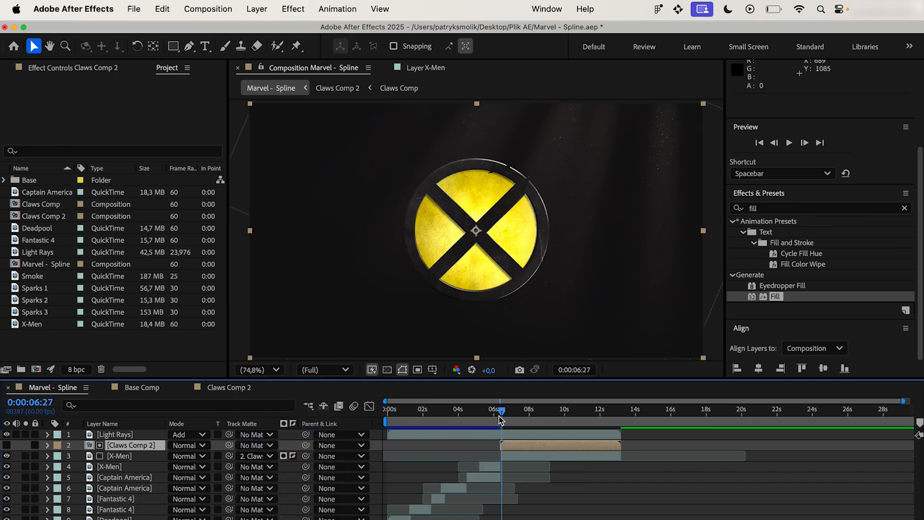
{"action": "mouse_move", "coordinate": [527, 415]}
{"action": "left_mouse_down"}
{"action": "mouse_move", "coordinate": [541, 414]}
{"action": "mouse_move", "coordinate": [509, 417]}
{"action": "left_mouse_up"}
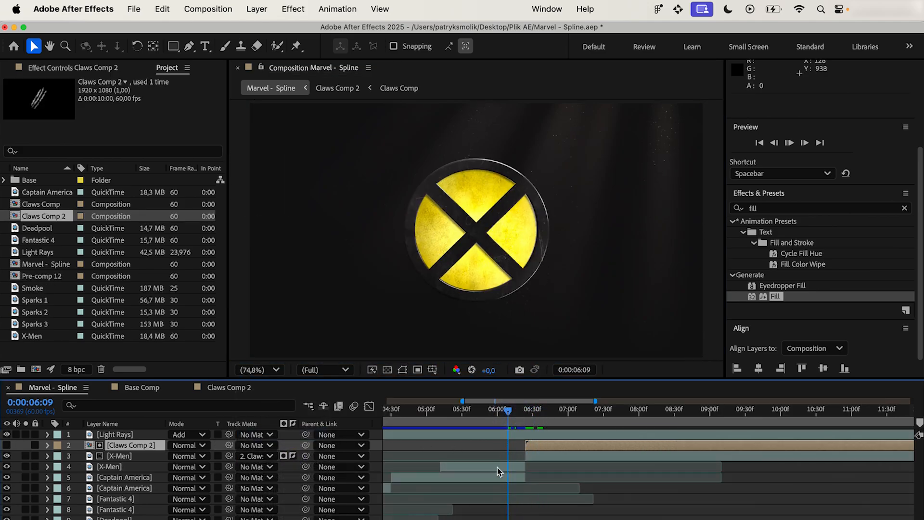
{"action": "key", "text": "space"}
{"action": "key", "text": "space"}
{"action": "left_click", "coordinate": [527, 415]}
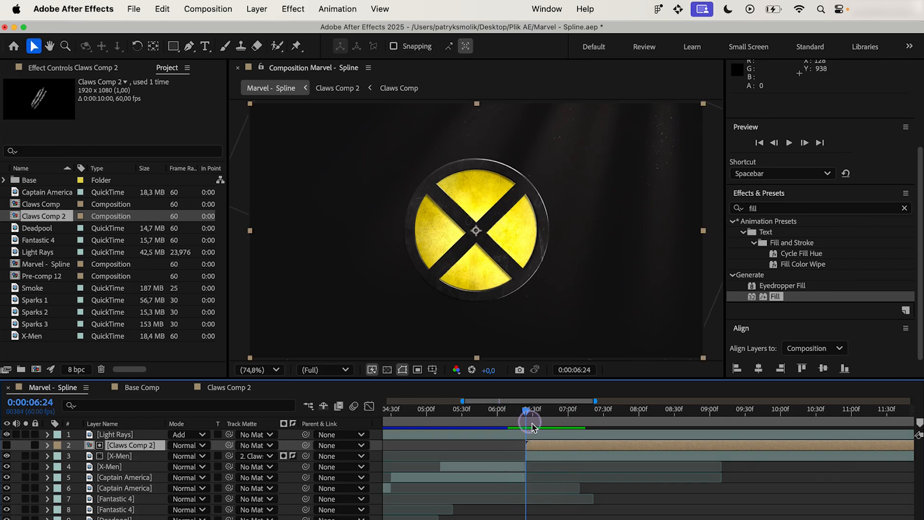
{"action": "key", "text": "space"}
{"action": "key", "text": "space"}
Step: Copy the Claws Comp layer from Claws Comp 2 into Marvel - Spline and align its start with 0:00:06:24
{"action": "double_click", "coordinate": [143, 446]}
{"action": "left_click", "coordinate": [47, 436]}
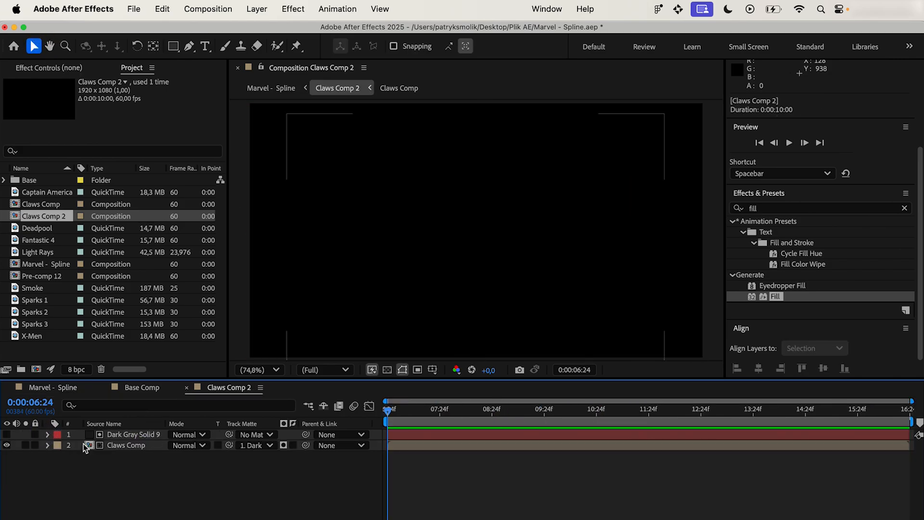
{"action": "left_click", "coordinate": [115, 443]}
{"action": "key", "text": "super+c"}
{"action": "left_click", "coordinate": [62, 391]}
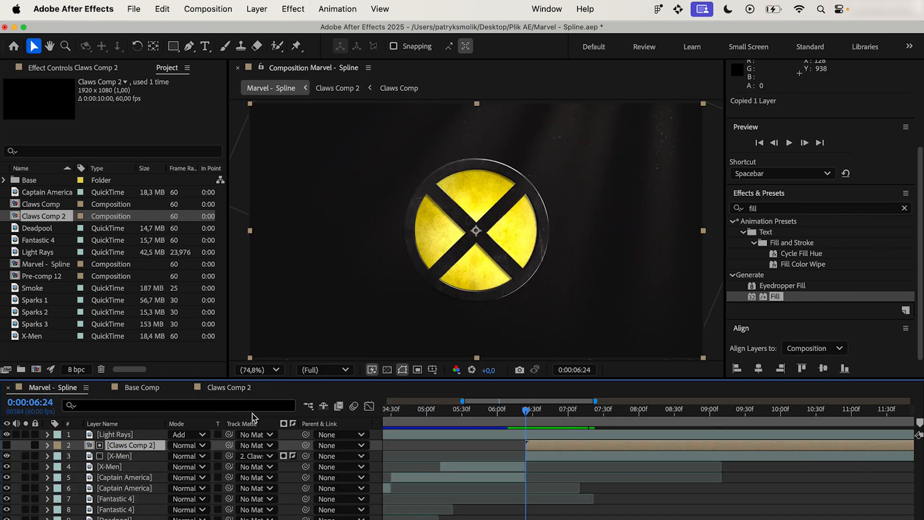
{"action": "key", "text": "super+v"}
{"action": "left_click_drag", "start_coordinate": [438, 447], "coordinate": [666, 438]}
{"action": "left_click_drag", "start_coordinate": [456, 447], "coordinate": [671, 448]}
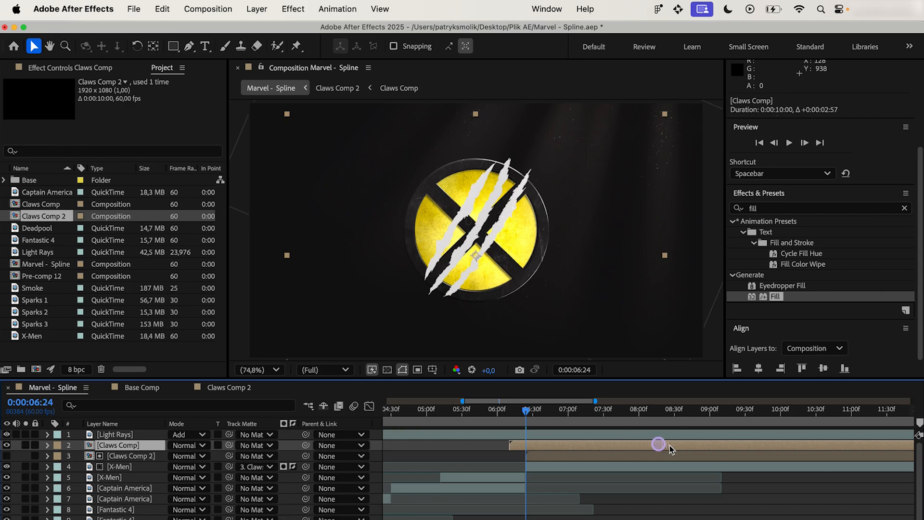
Step: Pre-compose the pasted Claws Comp layer as Claws Comp 3, moving all attributes into the new composition
{"action": "right_click", "coordinate": [140, 446]}
{"action": "left_click", "coordinate": [177, 472]}
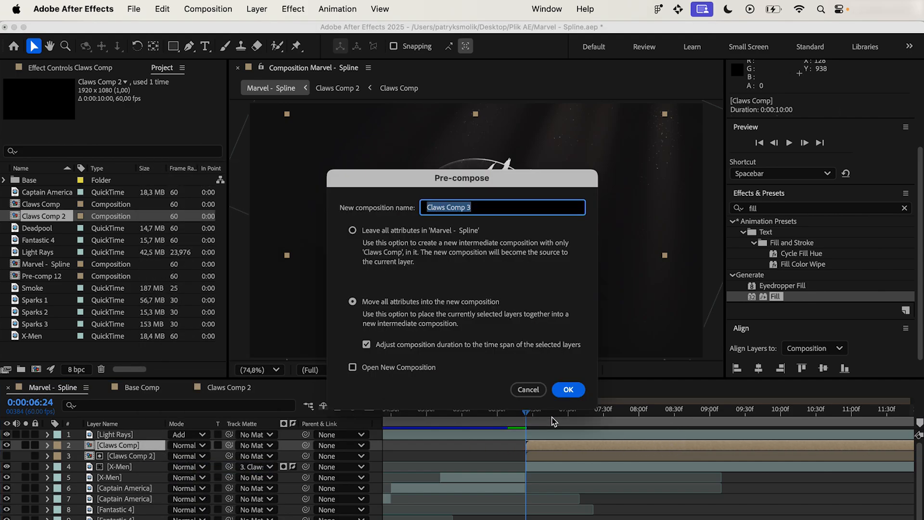
{"action": "left_click", "coordinate": [568, 391]}
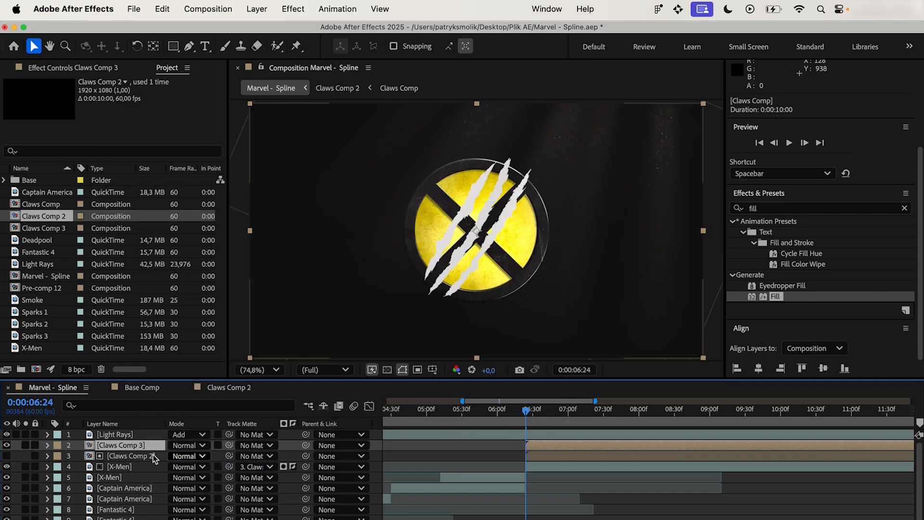
Step: Inside Claws Comp 3, duplicate the claws layer, apply a red Fill to the upper copy and offset it slightly to position 963, 650
{"action": "double_click", "coordinate": [125, 446]}
{"action": "left_click", "coordinate": [122, 436]}
{"action": "key", "text": "super+d"}
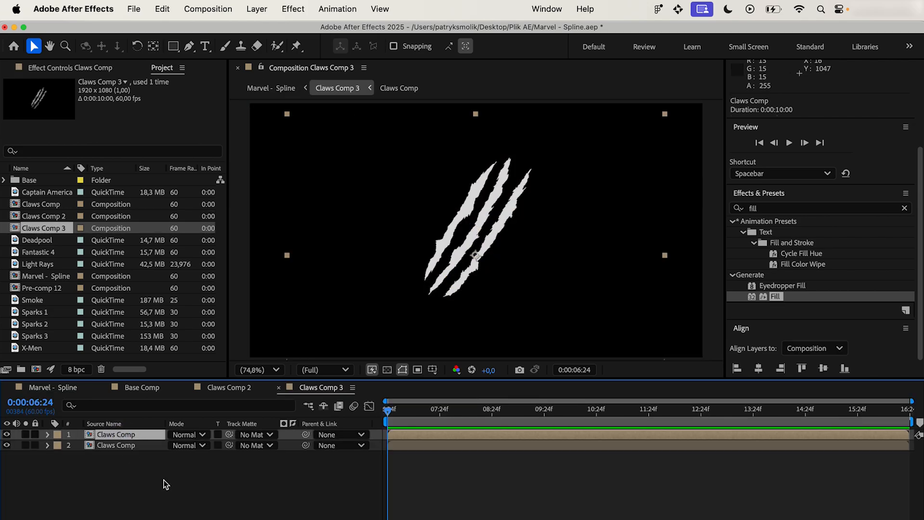
{"action": "left_click_drag", "start_coordinate": [775, 296], "coordinate": [139, 435]}
{"action": "key", "text": "Right"}
{"action": "key", "text": "Right"}
{"action": "key", "text": "Down"}
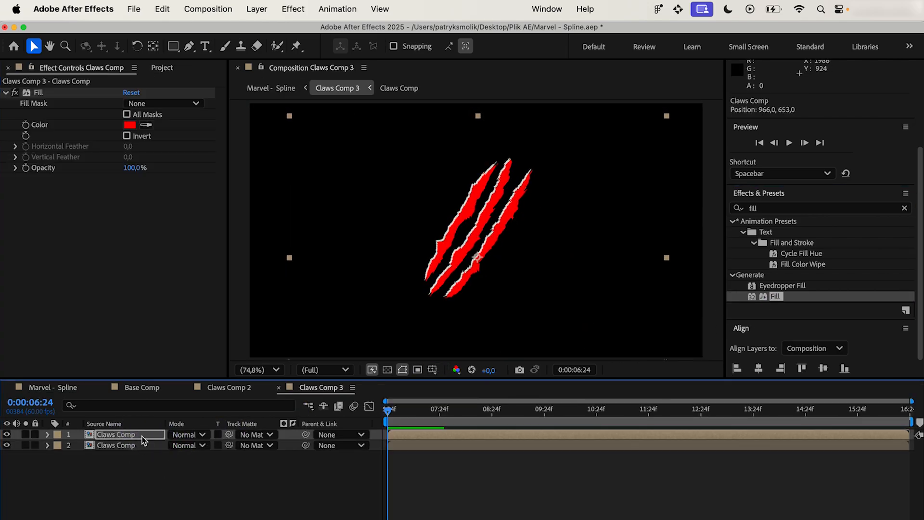
Step: Set the red claws copy as the inverted track matte of the lower claws layer and nudge the lower layer slightly
{"action": "left_click", "coordinate": [240, 446]}
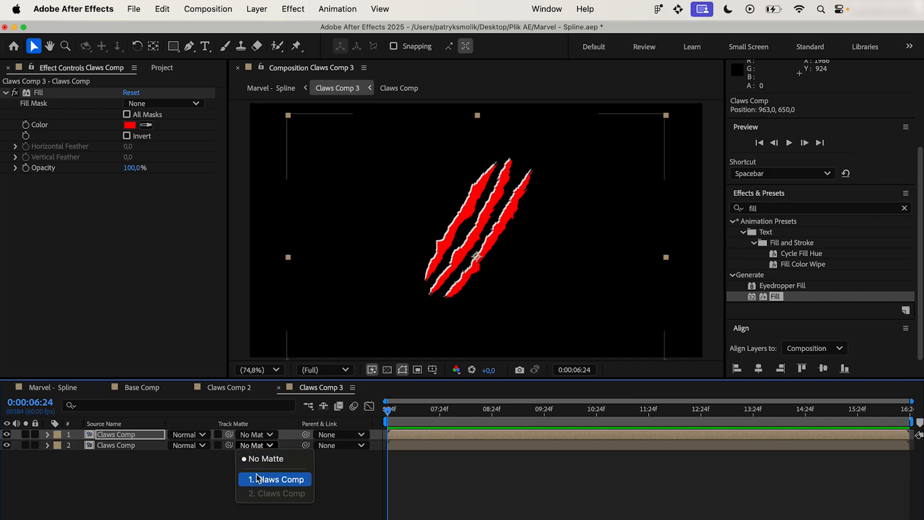
{"action": "left_click", "coordinate": [260, 477]}
{"action": "left_click", "coordinate": [292, 445]}
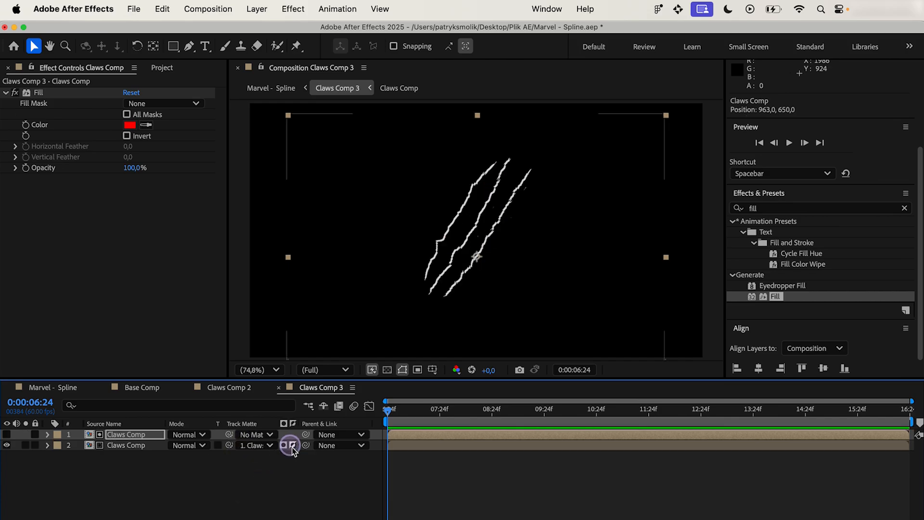
{"action": "left_click", "coordinate": [133, 445]}
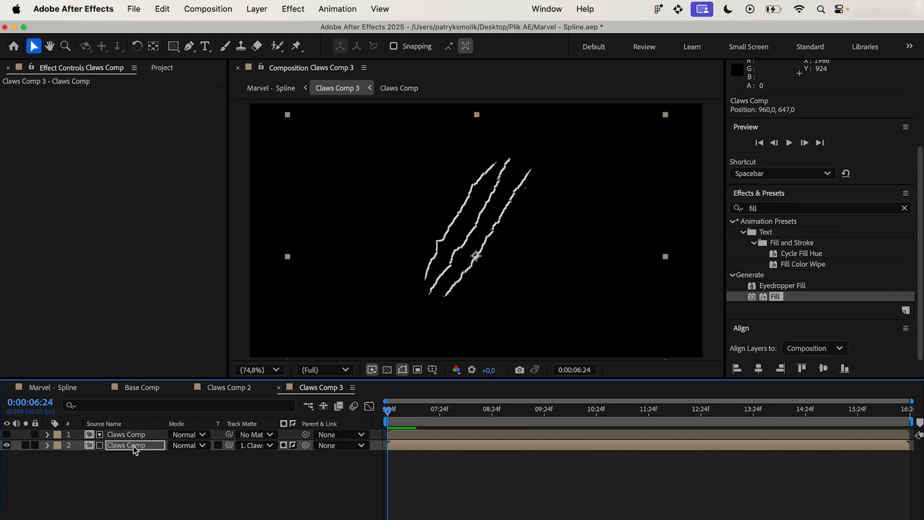
Step: Duplicate both claws layers with their matte and move the new pair's visible layer to position 972, 650
{"action": "key", "text": "super+a"}
{"action": "key", "text": "super+c"}
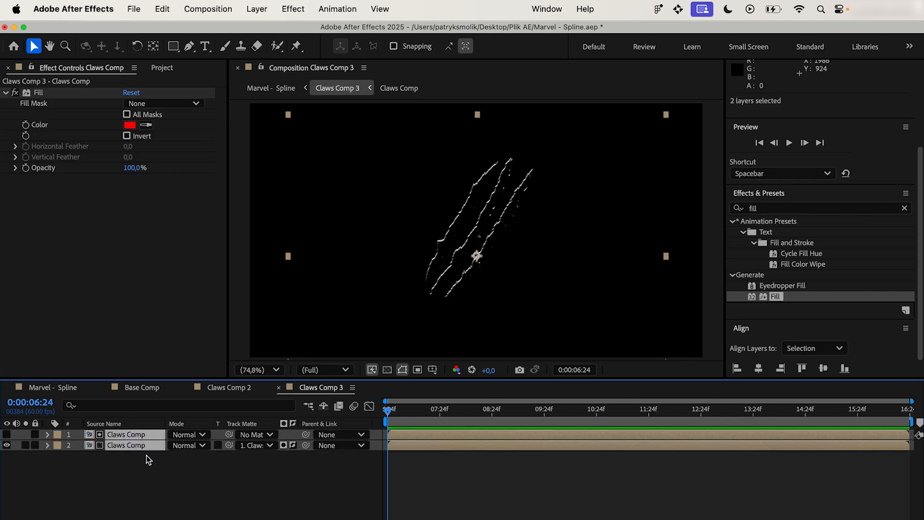
{"action": "key", "text": "super+v"}
{"action": "left_click", "coordinate": [159, 479]}
{"action": "left_click", "coordinate": [132, 448]}
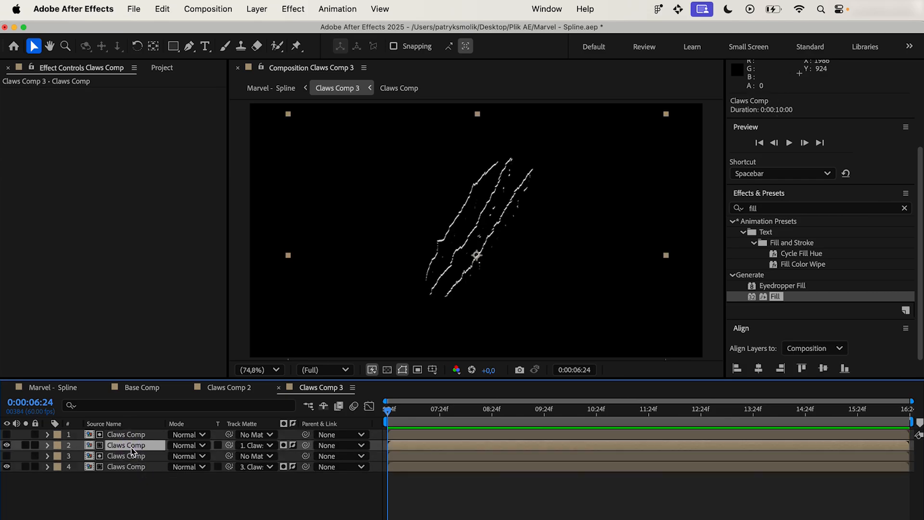
{"action": "key", "text": "shift+Down"}
{"action": "key", "text": "shift+Right"}
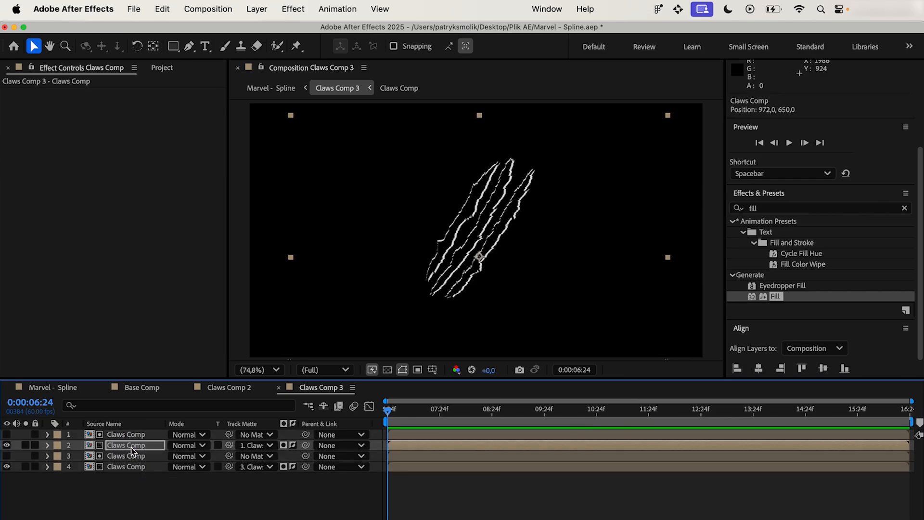
Step: Pre-compose all four claws layers in Claws Comp 3 as Pre-comp 13
{"action": "key", "text": "super+shift+a"}
{"action": "left_click", "coordinate": [138, 436]}
{"action": "left_click", "coordinate": [140, 467], "text": "shift"}
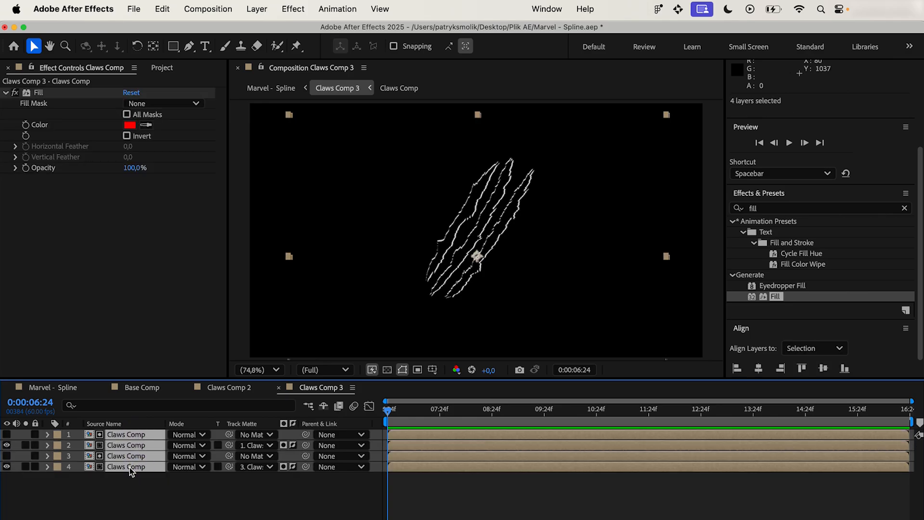
{"action": "right_click", "coordinate": [129, 467]}
{"action": "left_click", "coordinate": [154, 468]}
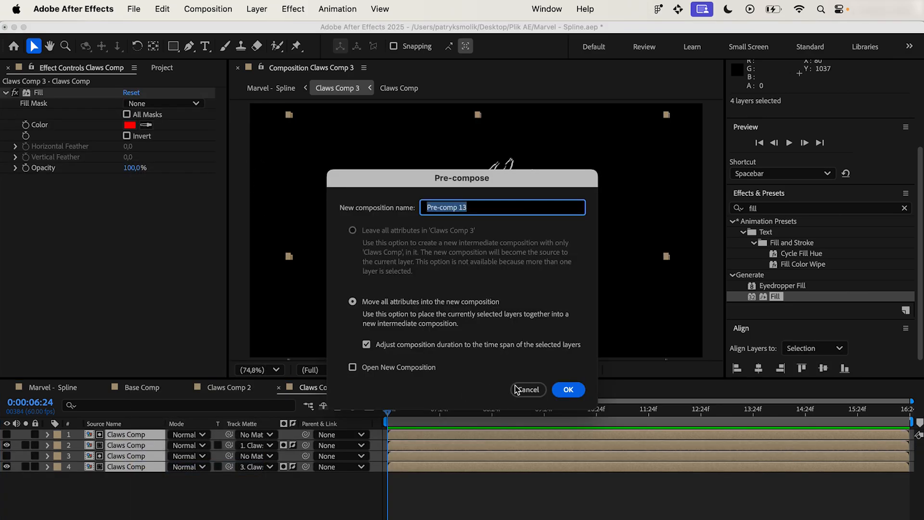
{"action": "left_click", "coordinate": [568, 389]}
Step: Copy Dark Gray Solid 9 from Claws Comp 2 into Claws Comp 3, set it as Pre-comp 13's track matte and preview the sweep
{"action": "left_click", "coordinate": [225, 389]}
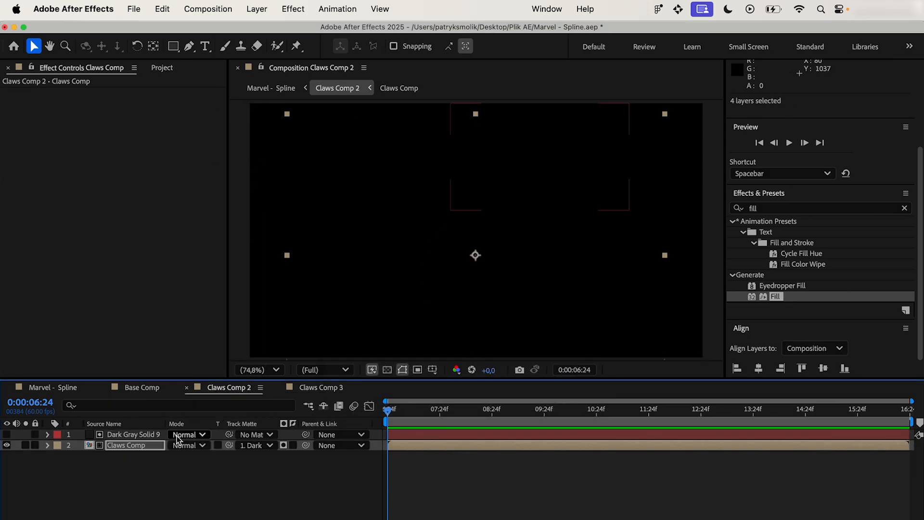
{"action": "left_click", "coordinate": [130, 434]}
{"action": "key", "text": "cmd+c"}
{"action": "left_click", "coordinate": [302, 388]}
{"action": "key", "text": "super+v"}
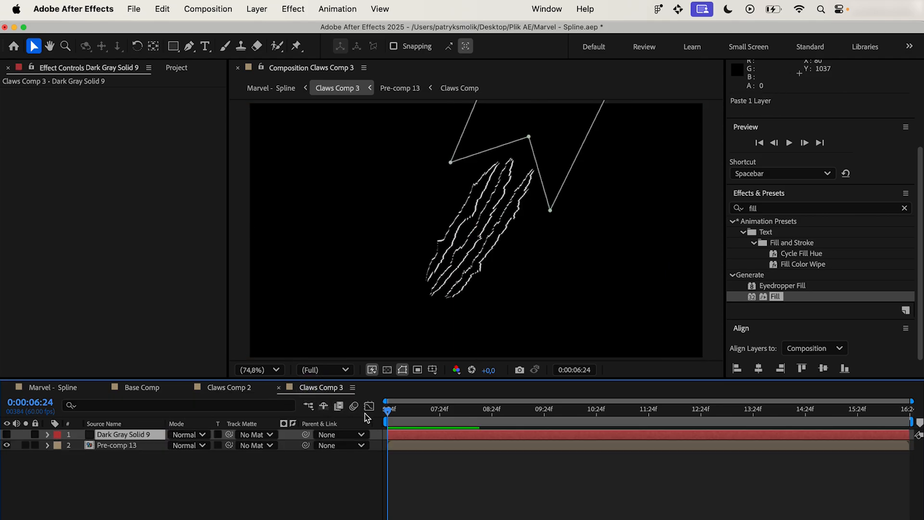
{"action": "left_click", "coordinate": [256, 446]}
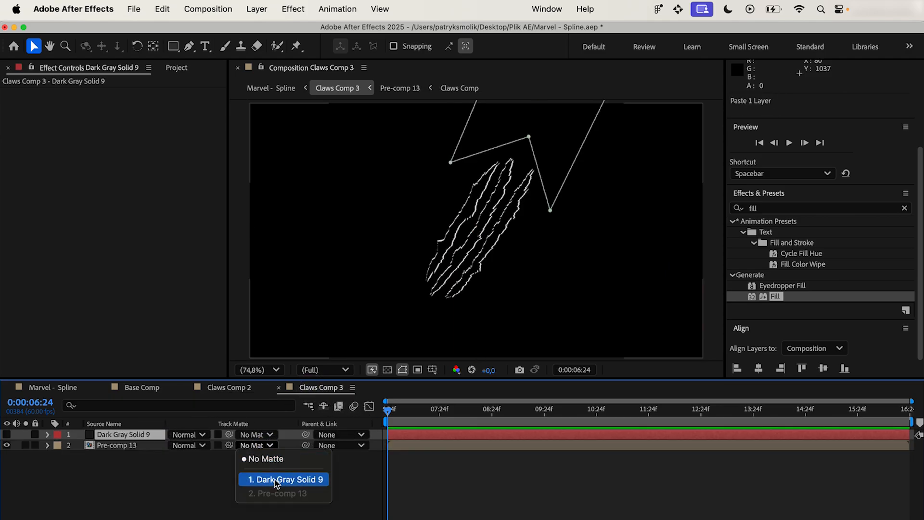
{"action": "left_click", "coordinate": [277, 479]}
{"action": "key", "text": "space"}
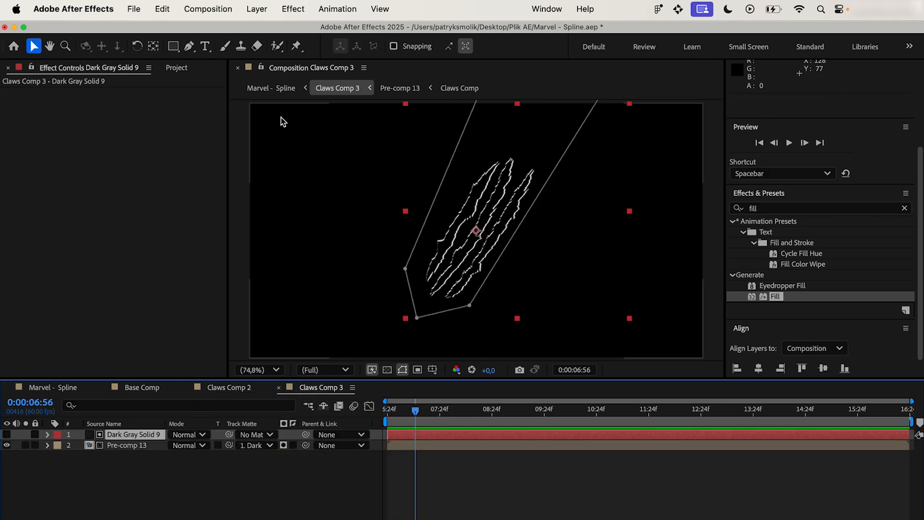
Step: In Marvel - Spline at 0:00:06:38, apply the Drop Shadow effect to Claws Comp 3
{"action": "left_click", "coordinate": [271, 88]}
{"action": "left_click_drag", "start_coordinate": [526, 410], "coordinate": [544, 415]}
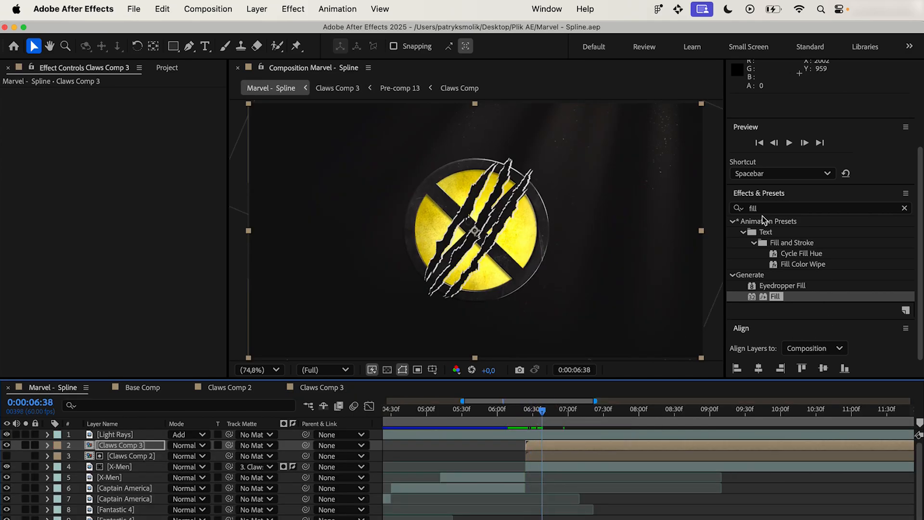
{"action": "left_click", "coordinate": [755, 208]}
{"action": "type", "text": "drop shad"}
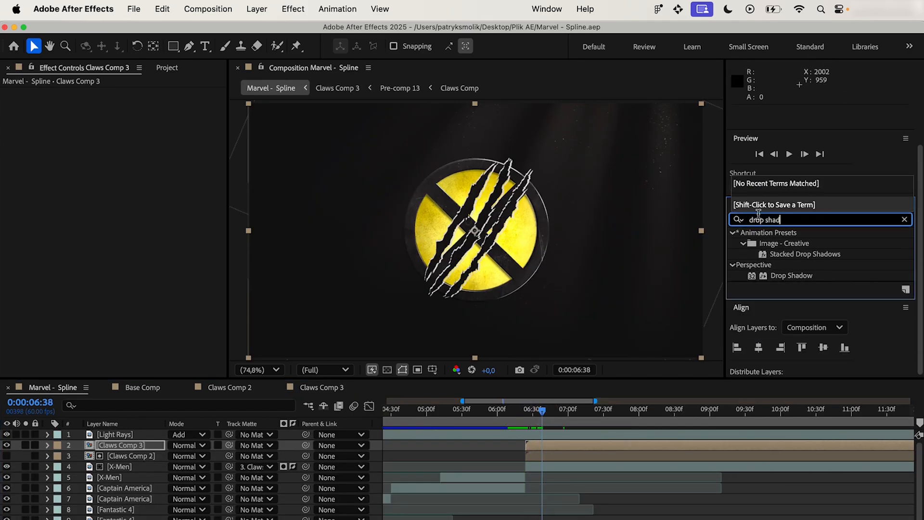
{"action": "left_click_drag", "start_coordinate": [786, 276], "coordinate": [166, 171]}
Step: Set the Drop Shadow's opacity to 15% and its softness to 40
{"action": "left_click", "coordinate": [130, 115]}
{"action": "type", "text": "15"}
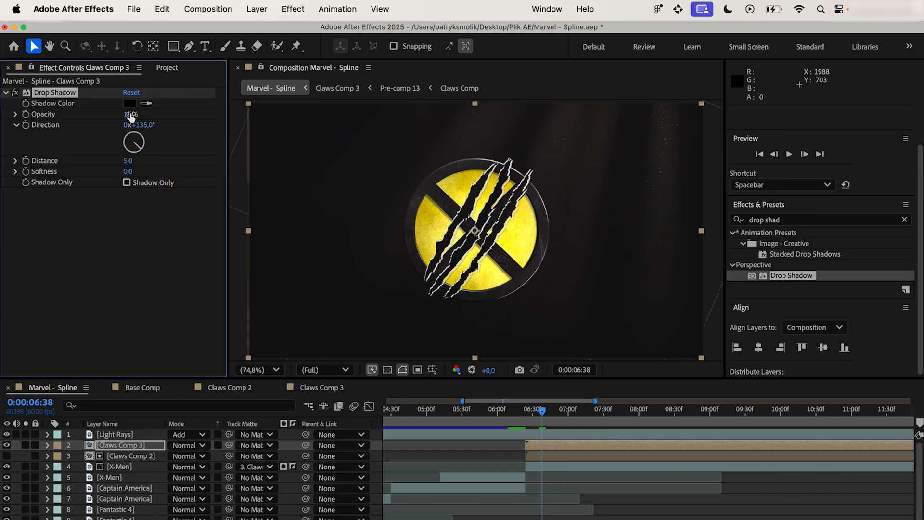
{"action": "key", "text": "Tab"}
{"action": "left_click", "coordinate": [128, 172]}
{"action": "type", "text": "40"}
{"action": "key", "text": "Return"}
Step: Duplicate the Drop Shadow effect and set the copy's opacity to 40%
{"action": "right_click", "coordinate": [56, 95]}
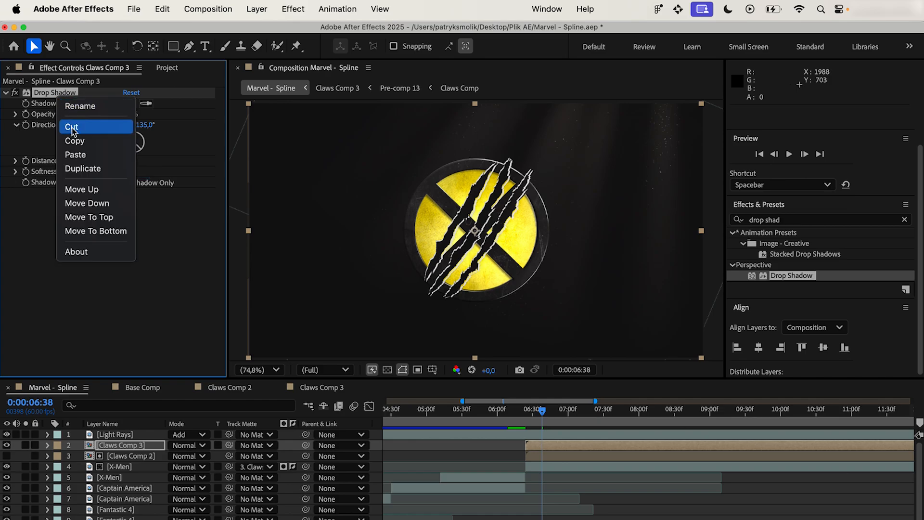
{"action": "left_click", "coordinate": [88, 170]}
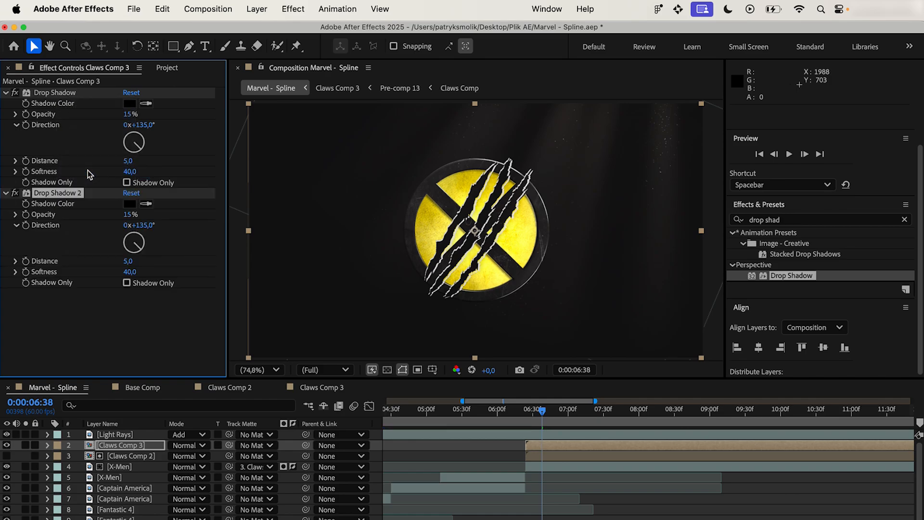
{"action": "left_click", "coordinate": [130, 215]}
{"action": "type", "text": "40"}
{"action": "key", "text": "Return"}
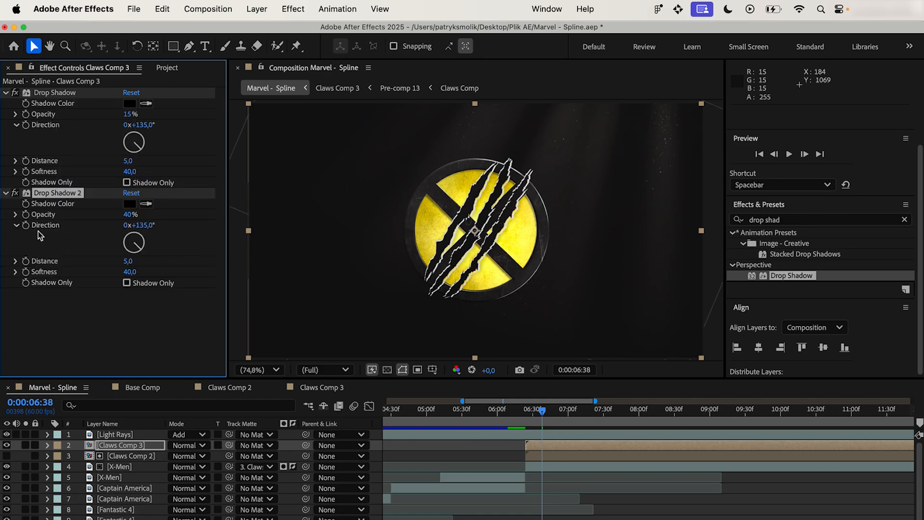
Step: Collapse both Drop Shadow effects and toggle them off and on together to compare the claws with and without shadows
{"action": "left_click", "coordinate": [9, 196]}
{"action": "left_click", "coordinate": [5, 93]}
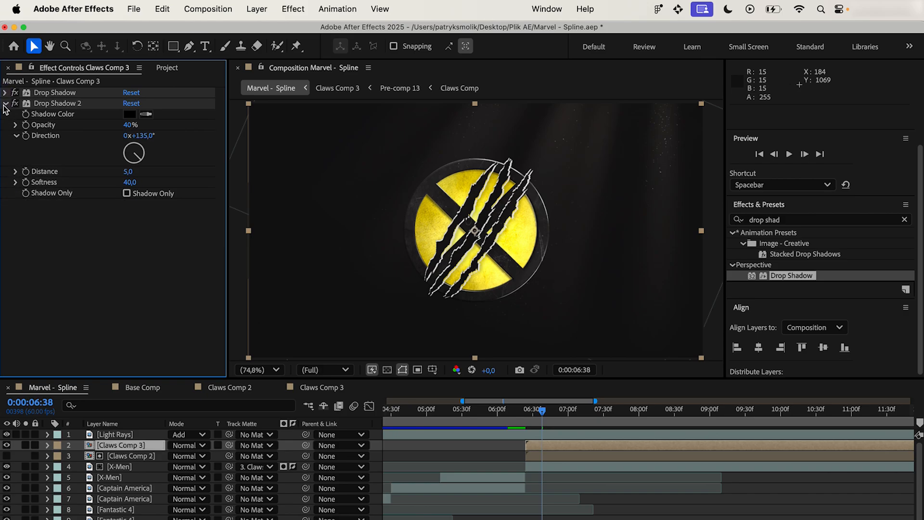
{"action": "left_click", "coordinate": [4, 103]}
{"action": "left_click", "coordinate": [52, 95]}
{"action": "left_click", "coordinate": [56, 103], "text": "shift"}
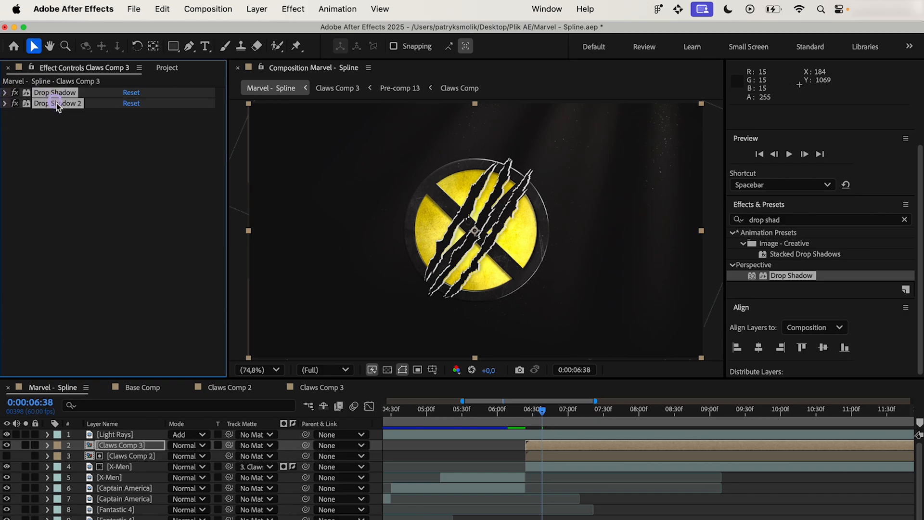
{"action": "left_click", "coordinate": [14, 93]}
{"action": "left_click", "coordinate": [15, 94]}
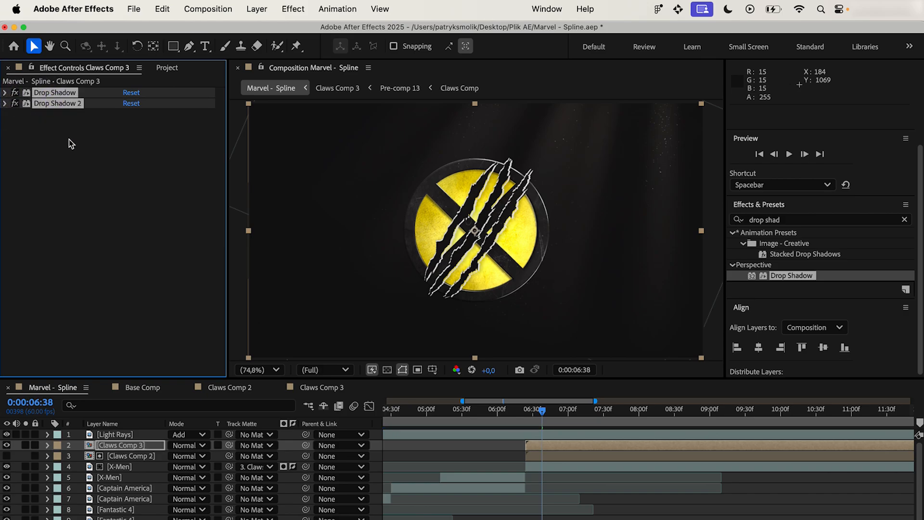
Step: Begin a Pen tool mask on Claws Comp 3, placing vertices along the emblem's upper rim across the claw tips
{"action": "left_click", "coordinate": [210, 390]}
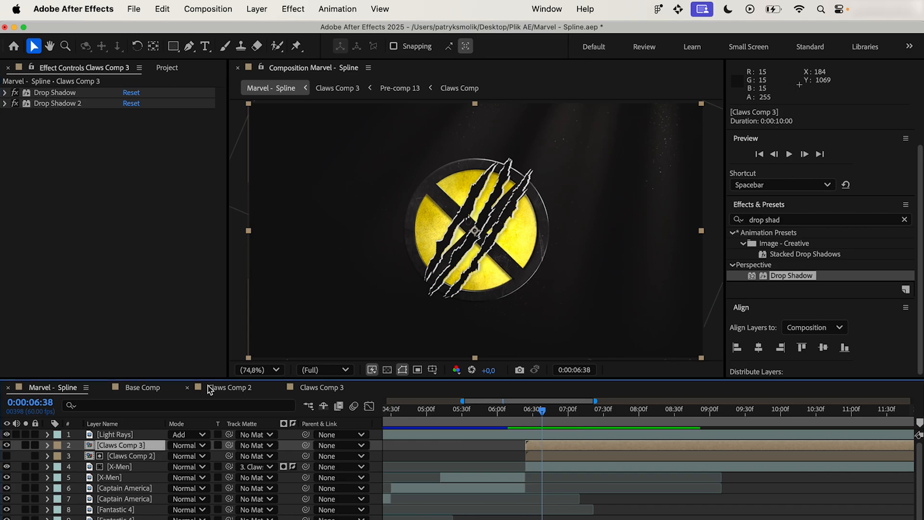
{"action": "left_click", "coordinate": [66, 46]}
{"action": "left_click", "coordinate": [512, 162]}
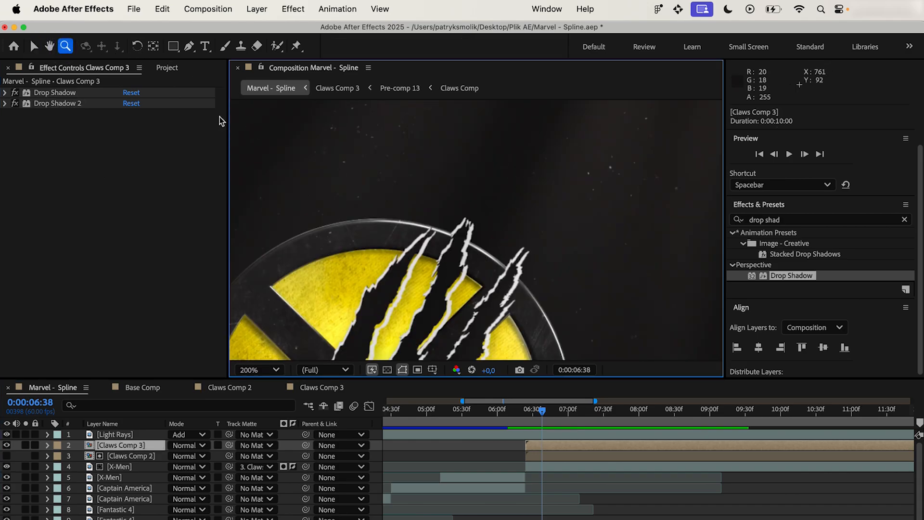
{"action": "left_click", "coordinate": [190, 46]}
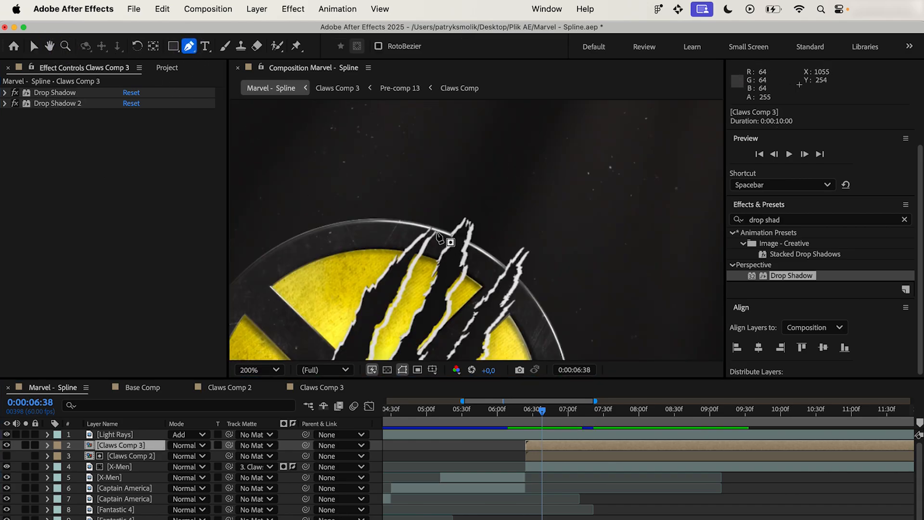
{"action": "left_click", "coordinate": [429, 224]}
{"action": "left_click", "coordinate": [461, 237]}
{"action": "left_click", "coordinate": [488, 252]}
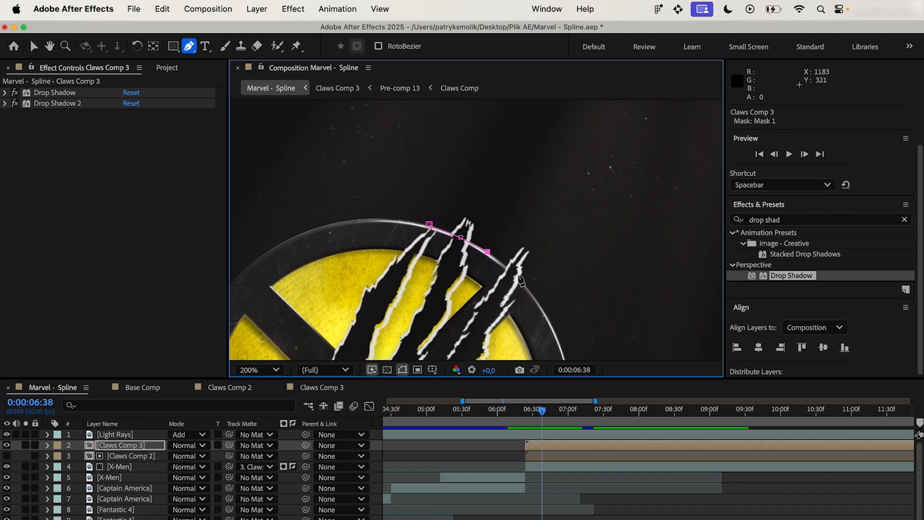
{"action": "left_click", "coordinate": [507, 267]}
{"action": "left_click", "coordinate": [527, 287]}
Step: Continue the Claws Comp 3 mask down beside the right claw and around the emblem's lower-left rim
{"action": "key", "text": "z"}
{"action": "left_click", "coordinate": [410, 314]}
{"action": "left_click", "coordinate": [410, 316], "text": "alt"}
{"action": "scroll", "coordinate": [424, 319], "scroll_direction": "down", "scroll_amount": 3}
{"action": "key", "text": "super+z"}
{"action": "left_click", "coordinate": [447, 321]}
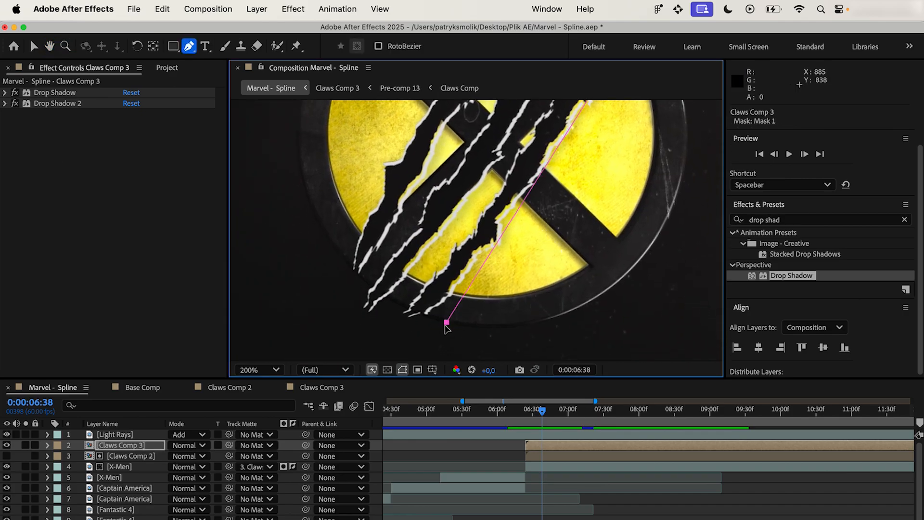
{"action": "left_click", "coordinate": [432, 319]}
{"action": "left_click", "coordinate": [399, 306]}
{"action": "left_click", "coordinate": [362, 280]}
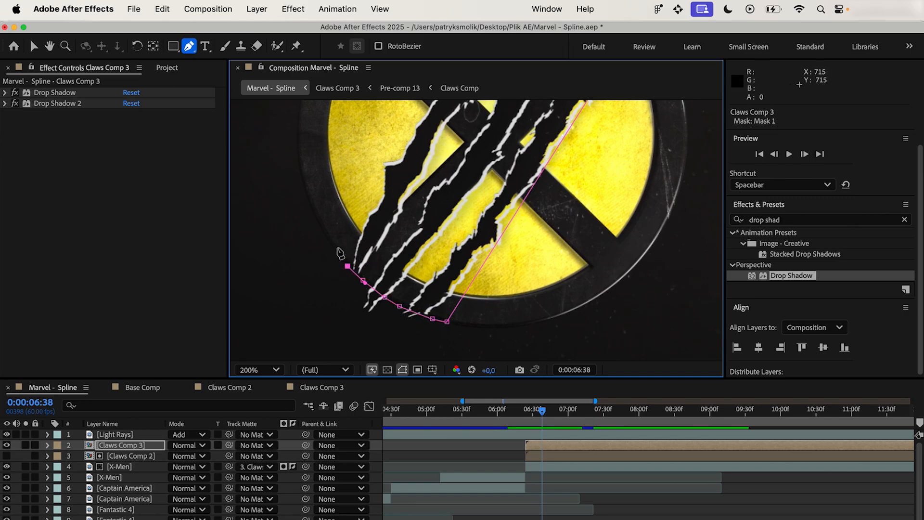
{"action": "left_click", "coordinate": [313, 212]}
{"action": "left_click", "coordinate": [303, 185]}
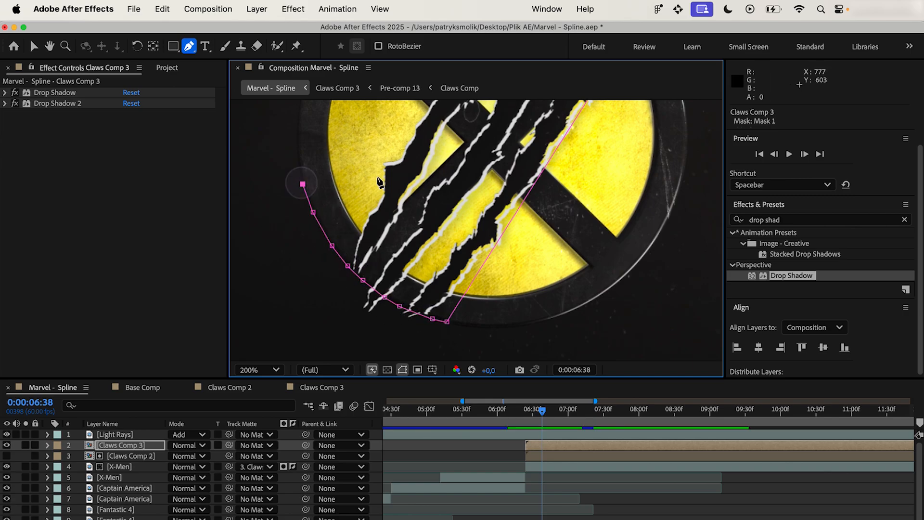
Step: Close the Claws Comp 3 mask at its first vertex and nudge its corner vertices outward around the claws
{"action": "double_click", "coordinate": [65, 46]}
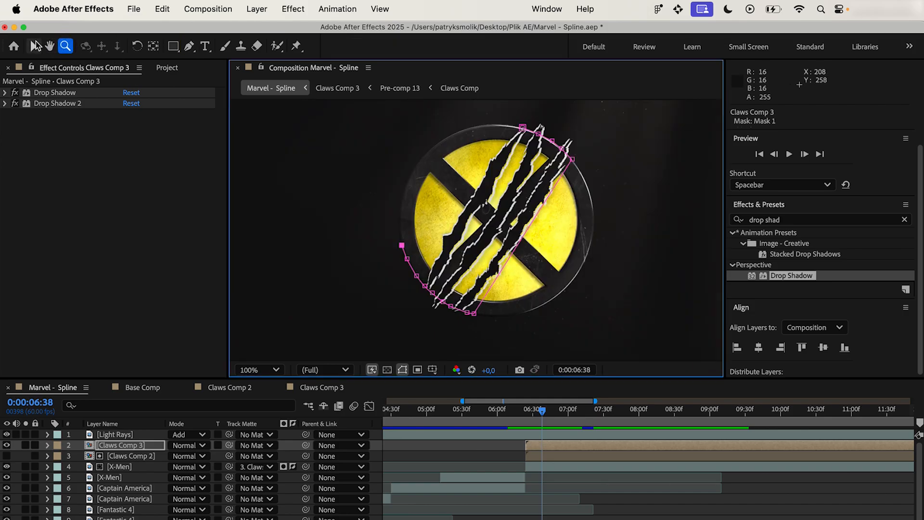
{"action": "left_click", "coordinate": [188, 46]}
{"action": "left_click", "coordinate": [523, 128]}
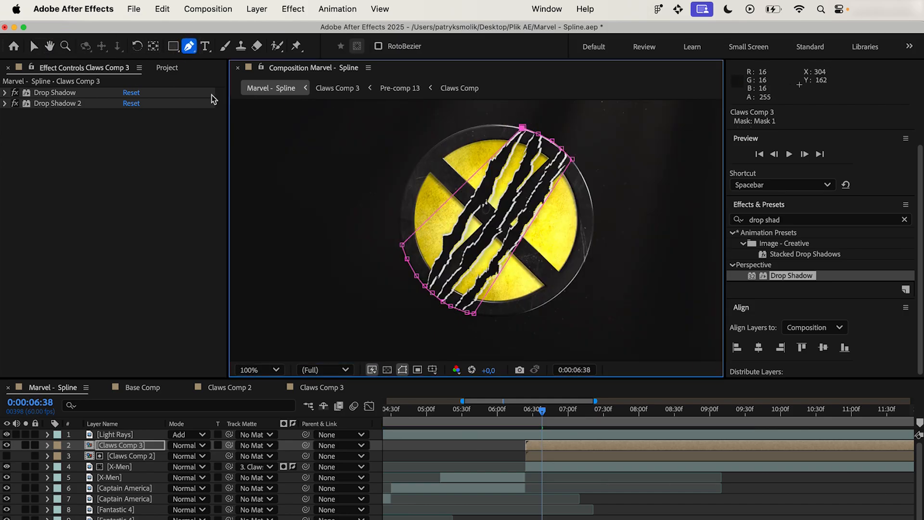
{"action": "key", "text": "v"}
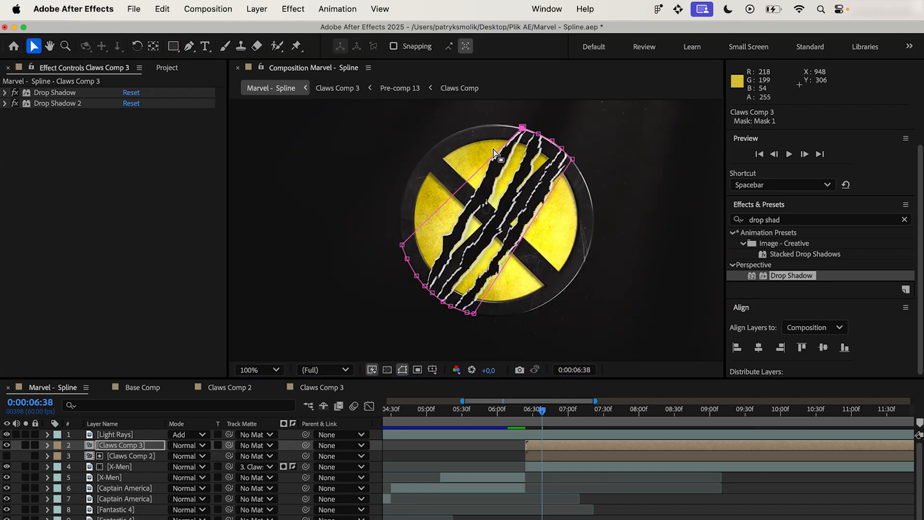
{"action": "left_click_drag", "start_coordinate": [523, 128], "coordinate": [513, 125]}
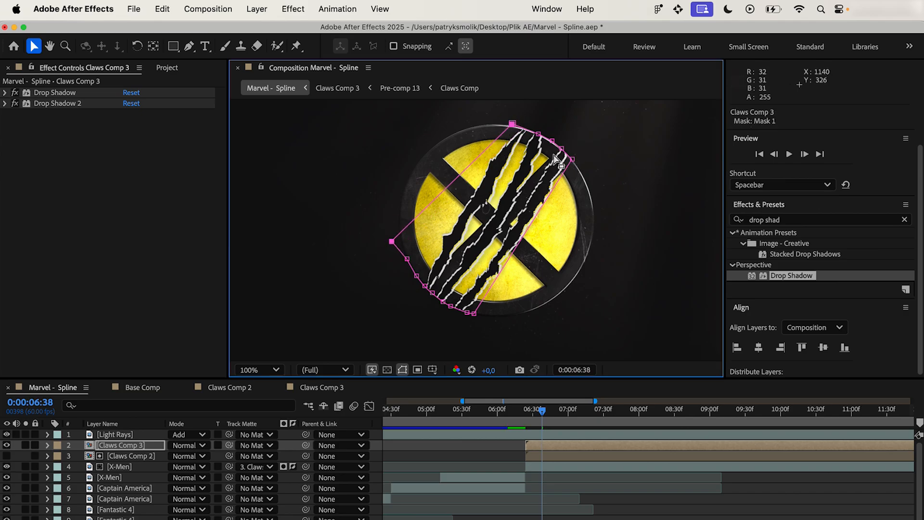
{"action": "left_click", "coordinate": [572, 161]}
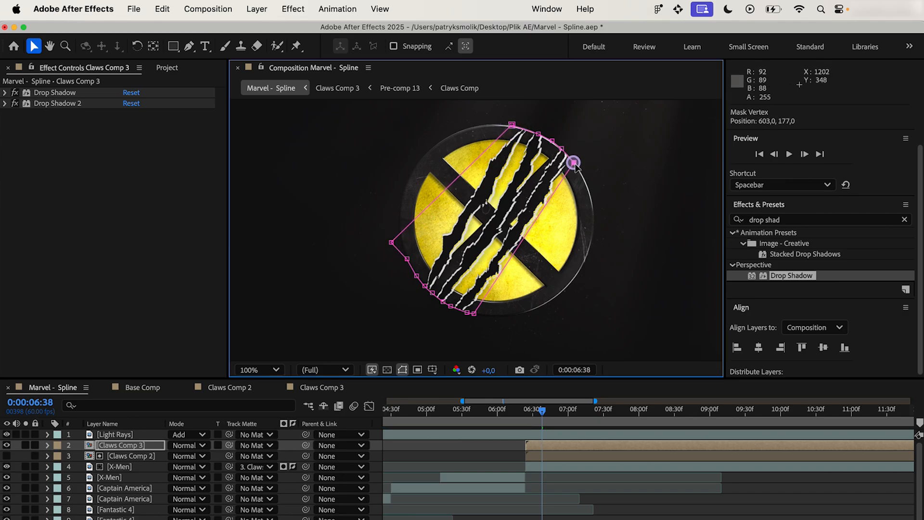
{"action": "left_click_drag", "start_coordinate": [575, 164], "coordinate": [578, 163]}
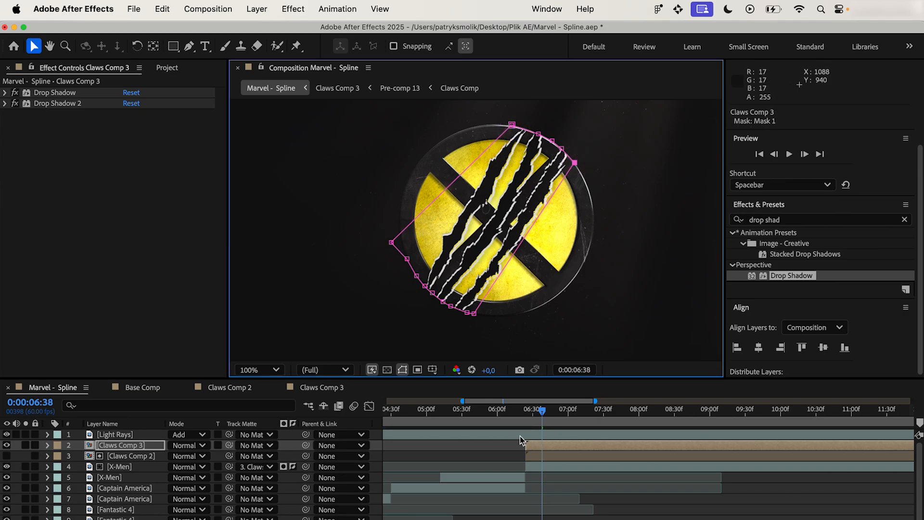
{"action": "left_click", "coordinate": [561, 508]}
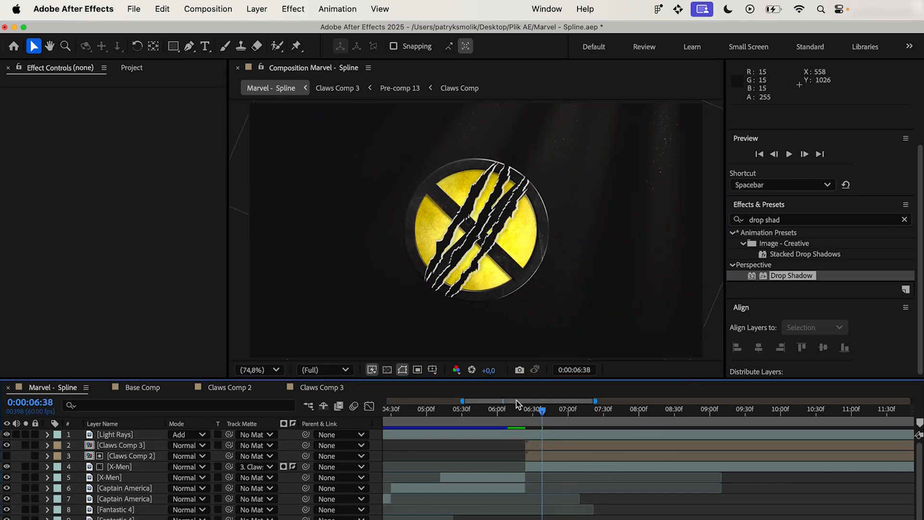
Step: Preview the masked claw slash from just before it begins
{"action": "left_click", "coordinate": [516, 405]}
{"action": "key", "text": "space"}
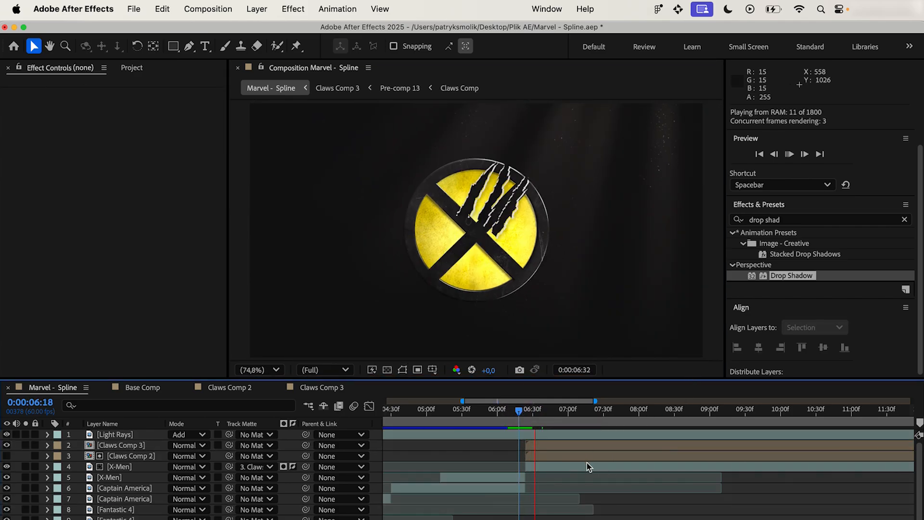
{"action": "left_click", "coordinate": [517, 411]}
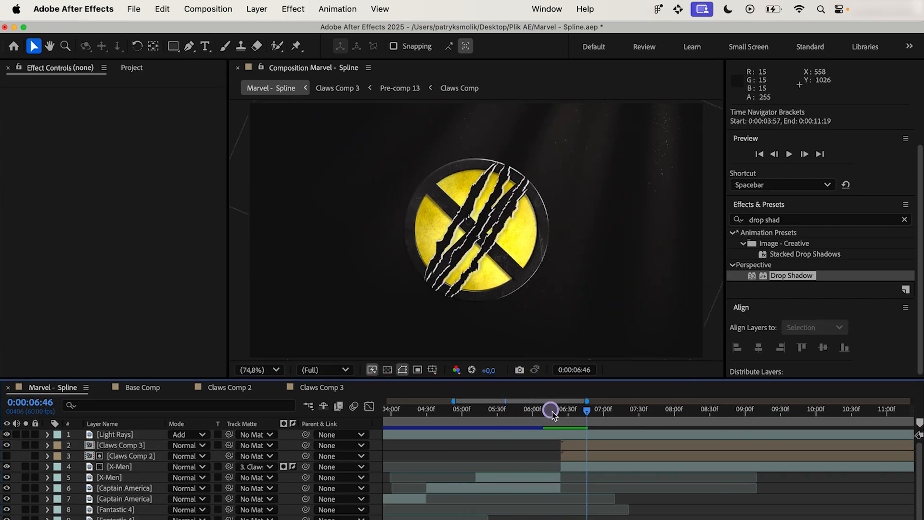
{"action": "key", "text": "space"}
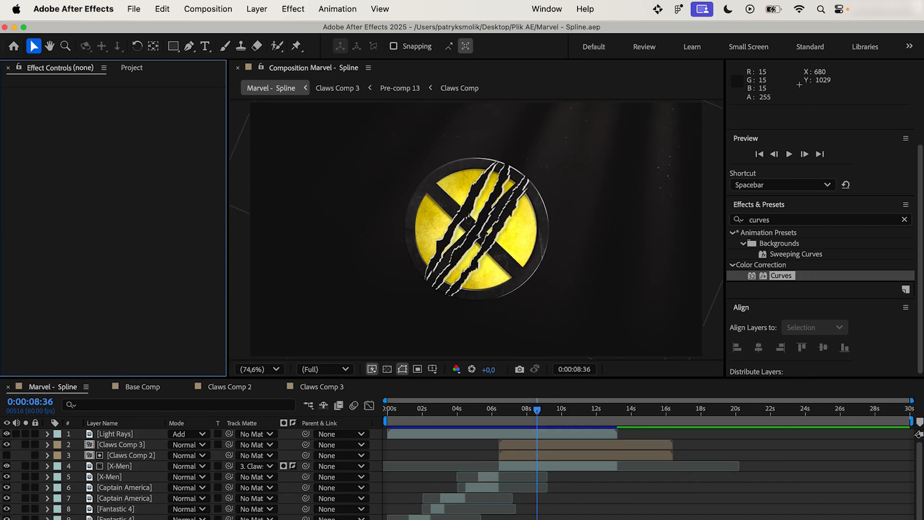
Step: Add the Sparks 3 footage beneath Light Rays and align its start with the claw slash at 0:00:06:24
{"action": "left_click", "coordinate": [130, 68]}
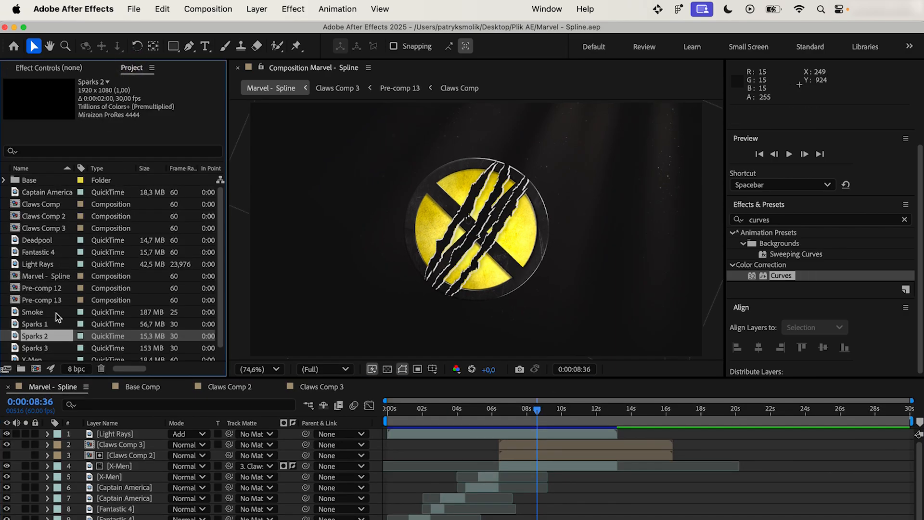
{"action": "left_click", "coordinate": [35, 347]}
{"action": "left_click_drag", "start_coordinate": [587, 452], "coordinate": [508, 448]}
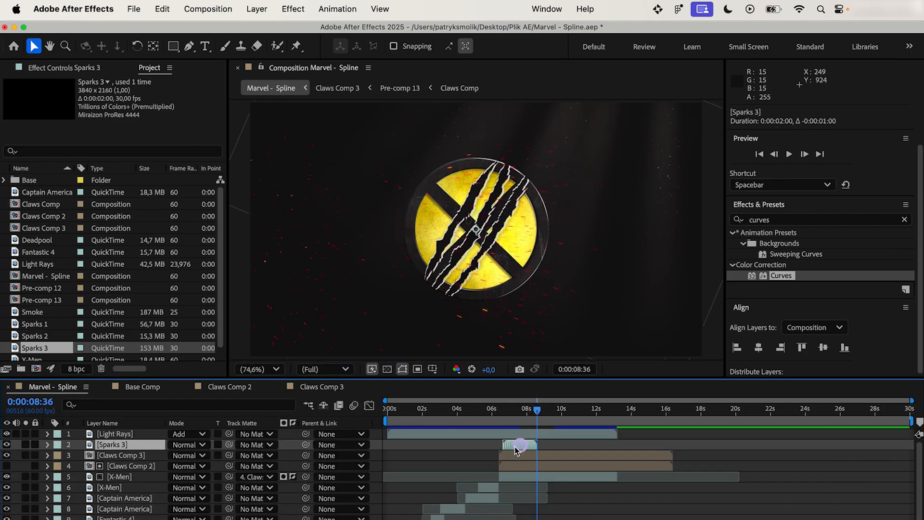
{"action": "left_click", "coordinate": [500, 409]}
{"action": "key", "text": "equal"}
{"action": "key", "text": "equal"}
{"action": "key", "text": "equal"}
{"action": "key", "text": "equal"}
{"action": "left_click_drag", "start_coordinate": [582, 443], "coordinate": [522, 447]}
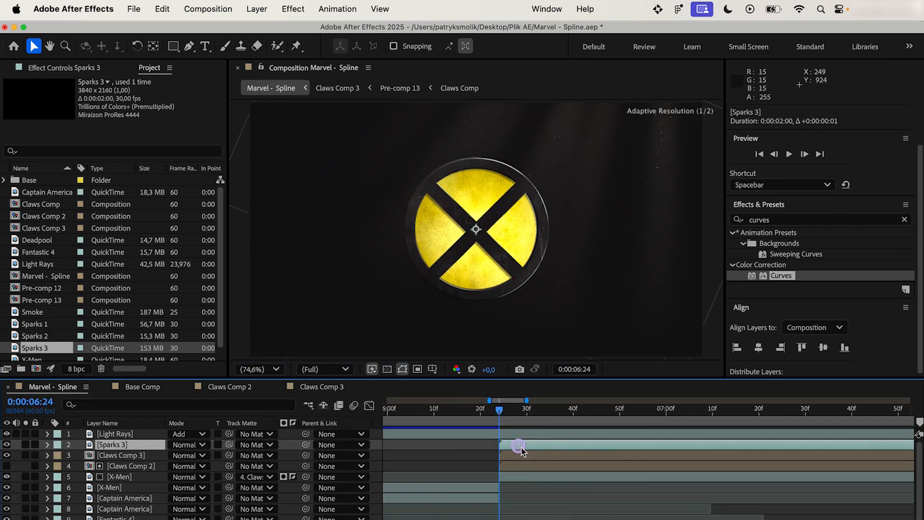
Step: Trim the first 18 frames off Sparks 3, keeping the layer's start at 0:00:06:24
{"action": "left_click_drag", "start_coordinate": [506, 409], "coordinate": [583, 409]}
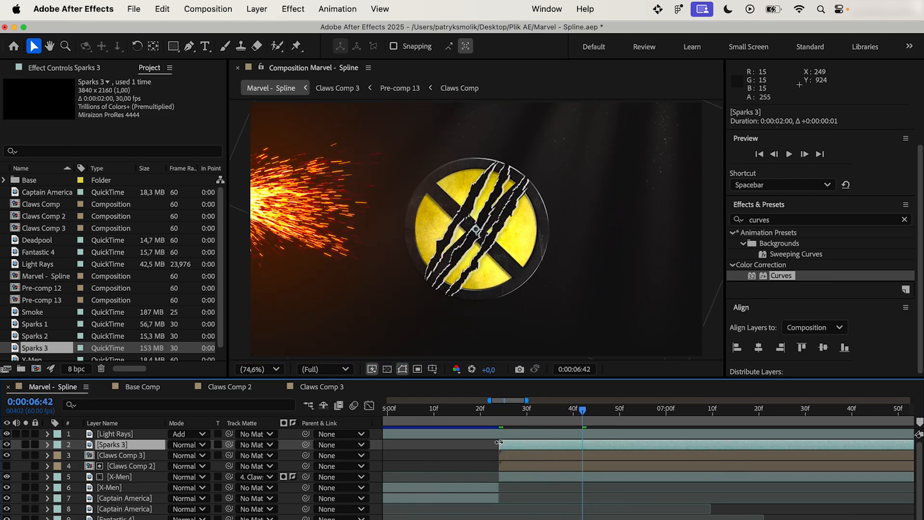
{"action": "mouse_move", "coordinate": [500, 444]}
{"action": "left_mouse_down"}
{"action": "mouse_move", "coordinate": [582, 445]}
{"action": "mouse_move", "coordinate": [517, 446]}
{"action": "left_mouse_up"}
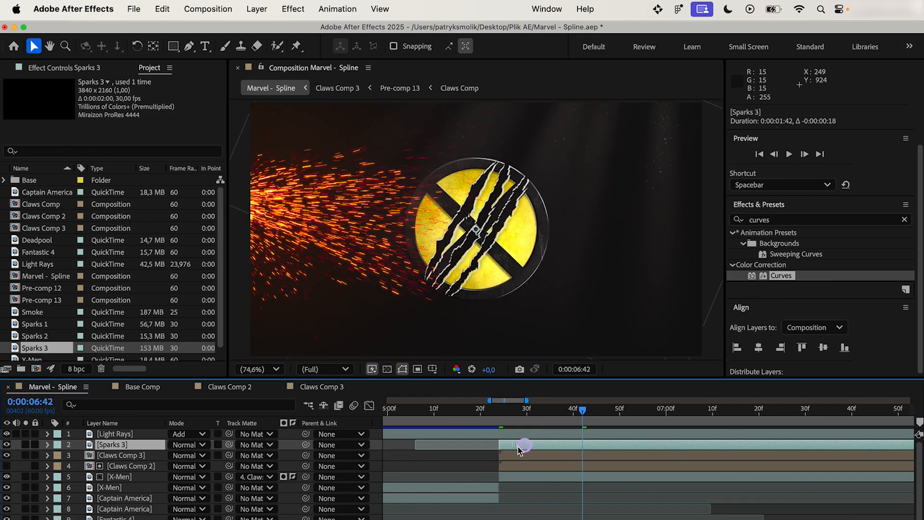
{"action": "left_click", "coordinate": [499, 411]}
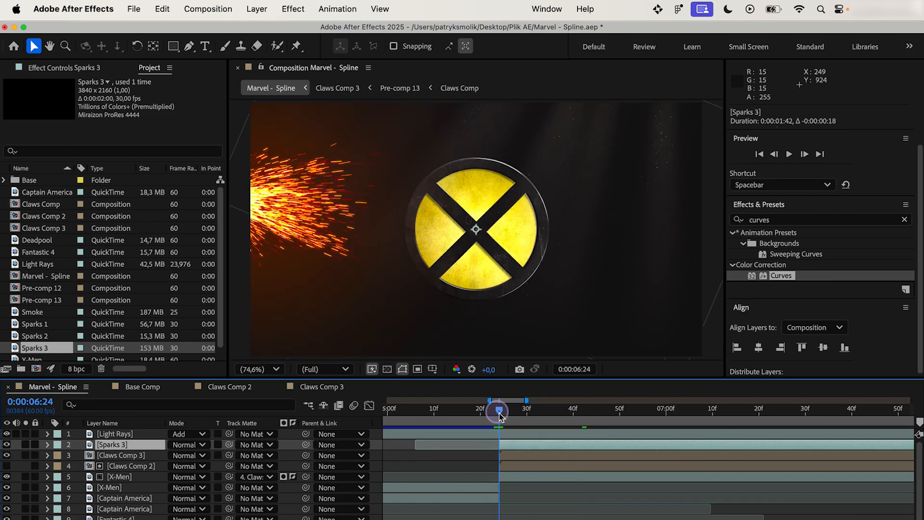
Step: Scale Sparks 3 to 20% horizontally and 18% vertically with proportions unlinked, and rotate it to 108°
{"action": "type", "text": "s20"}
{"action": "key", "text": "Return"}
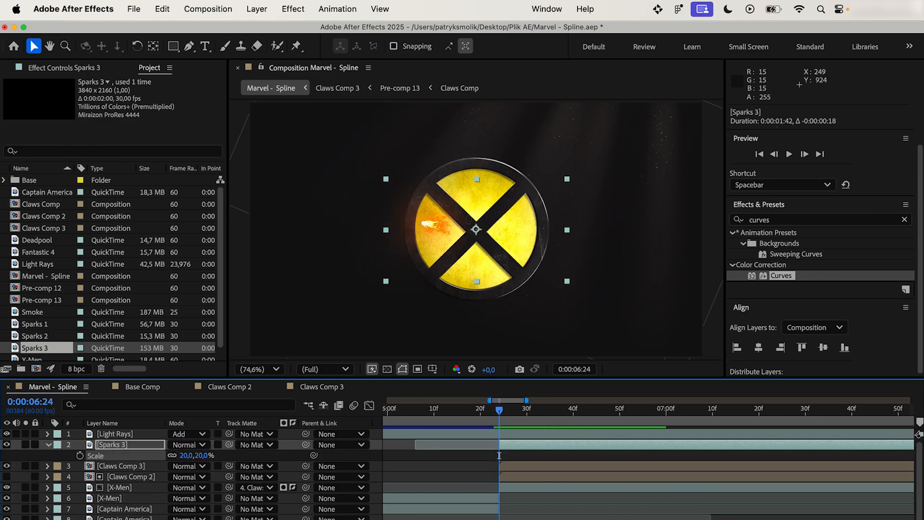
{"action": "left_click", "coordinate": [173, 454]}
{"action": "left_click", "coordinate": [201, 455]}
{"action": "type", "text": "18"}
{"action": "key", "text": "Return"}
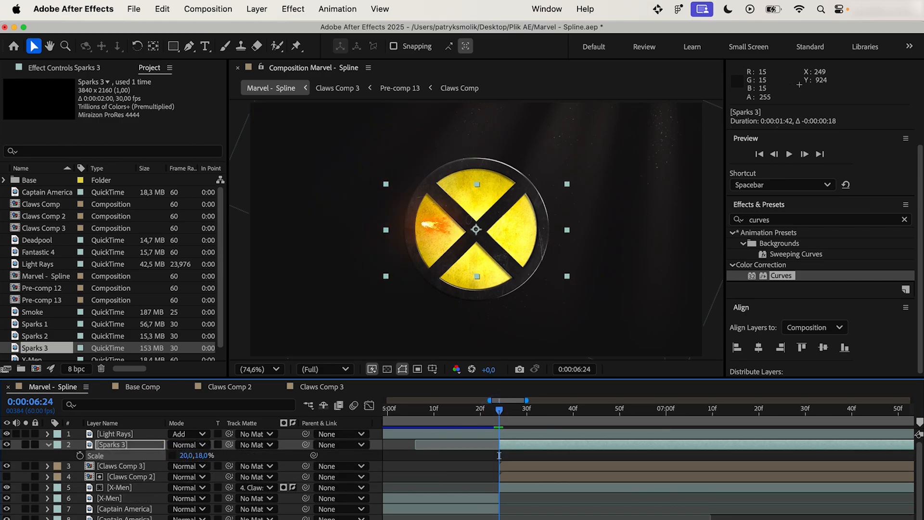
{"action": "type", "text": "r108"}
{"action": "key", "text": "Return"}
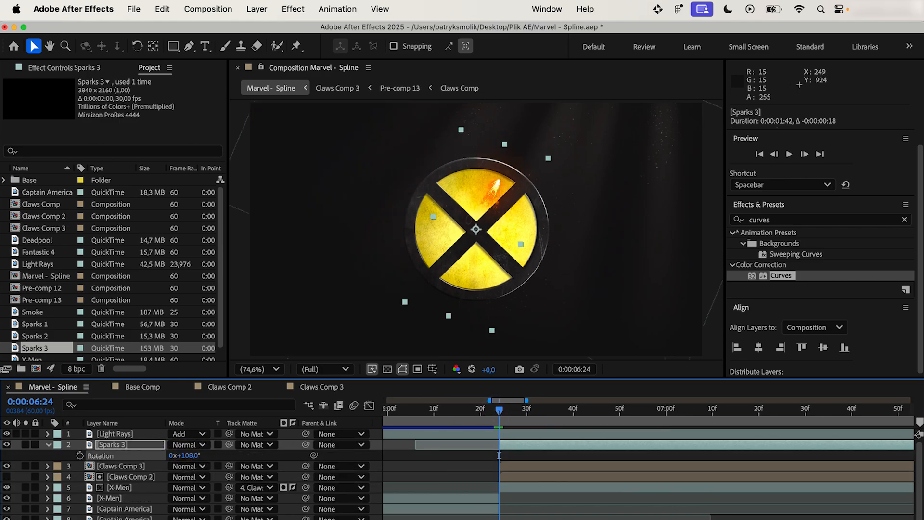
Step: Position Sparks 3 at about 946.6, 459.6 so the sparks sit at the left claw's upper tip
{"action": "left_click_drag", "start_coordinate": [516, 415], "coordinate": [545, 415]}
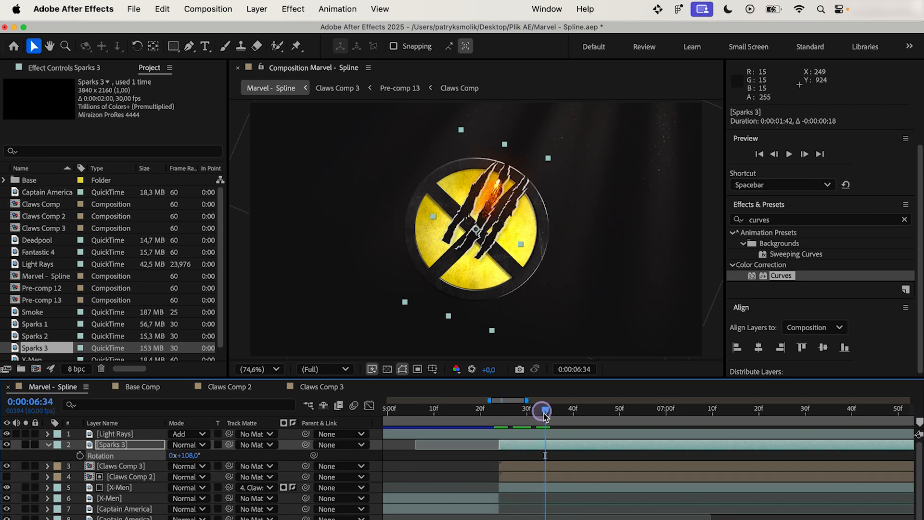
{"action": "key", "text": "p"}
{"action": "left_click_drag", "start_coordinate": [497, 194], "coordinate": [495, 174]}
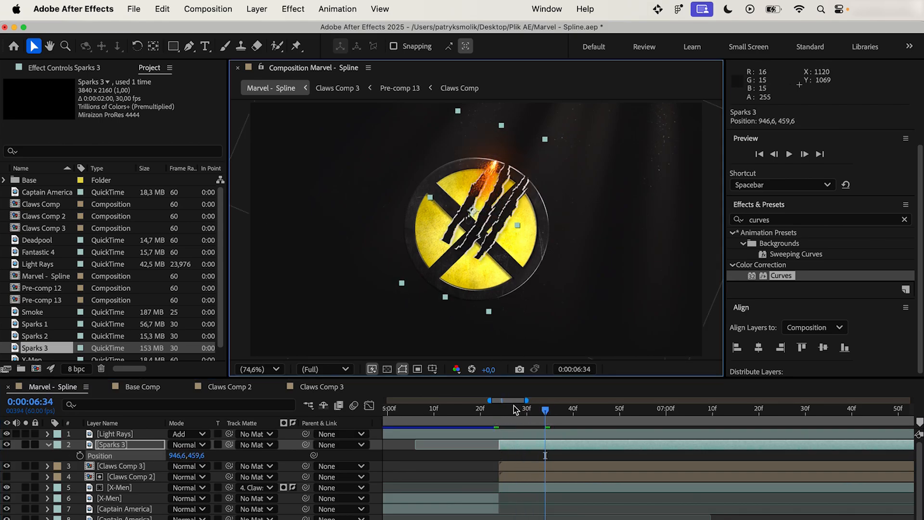
Step: Start Sparks 3 at 0:00:06:28 and keyframe its position from there to about 654.5, 944.7 at 0:00:06:37, the left claw's lower tip
{"action": "left_click_drag", "start_coordinate": [544, 411], "coordinate": [518, 415]}
{"action": "key", "text": "bracketleft"}
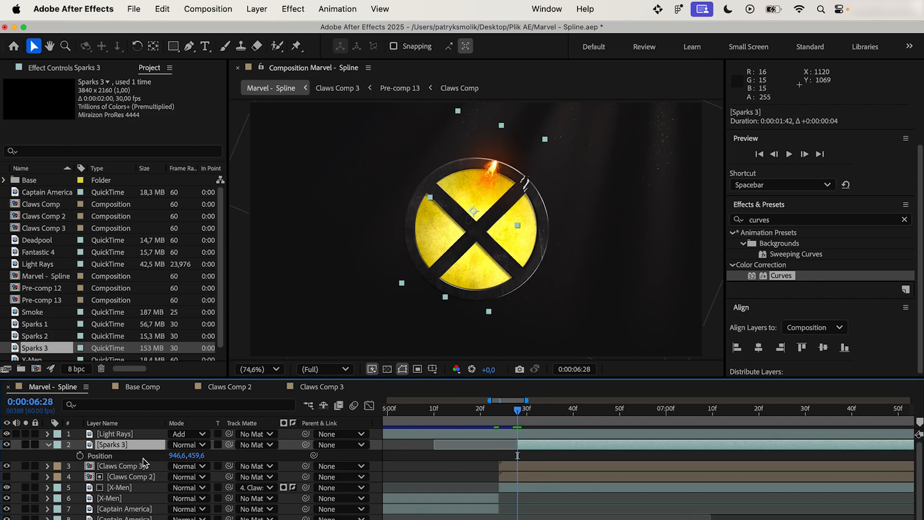
{"action": "left_click", "coordinate": [79, 456]}
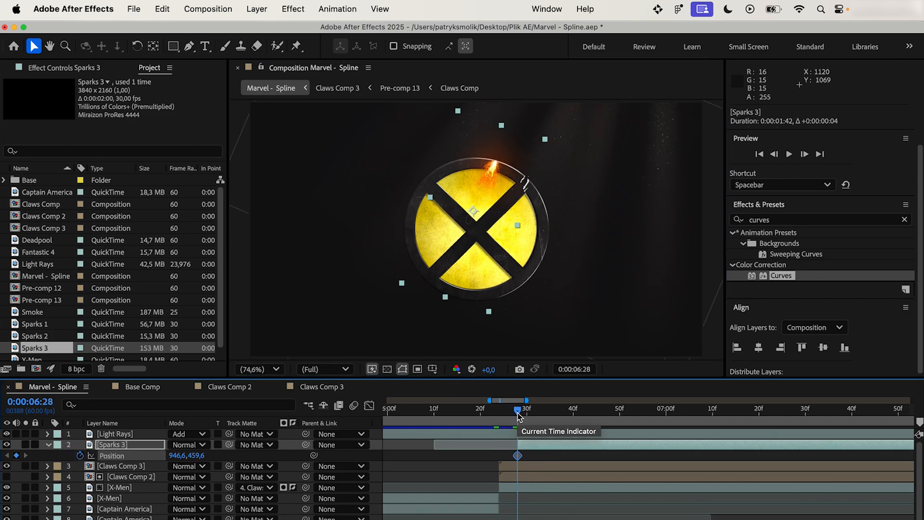
{"action": "left_click_drag", "start_coordinate": [517, 411], "coordinate": [559, 417]}
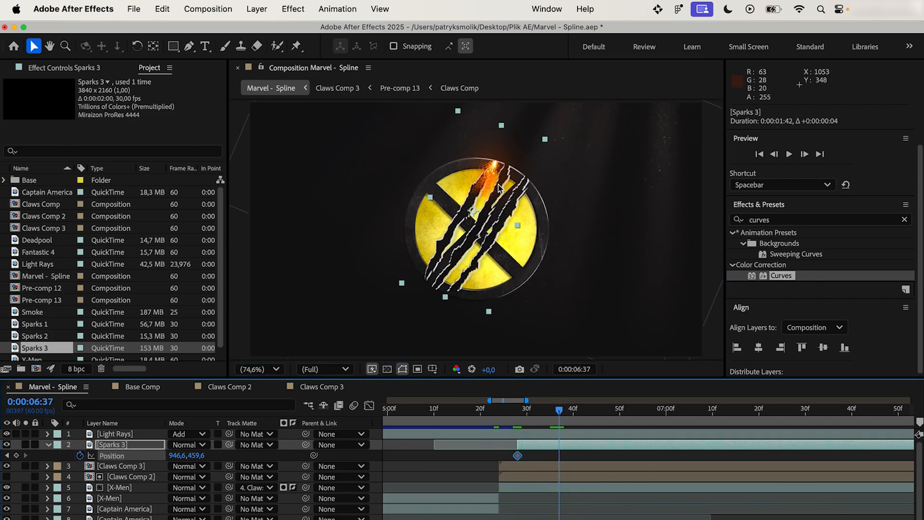
{"action": "left_click_drag", "start_coordinate": [496, 168], "coordinate": [424, 288]}
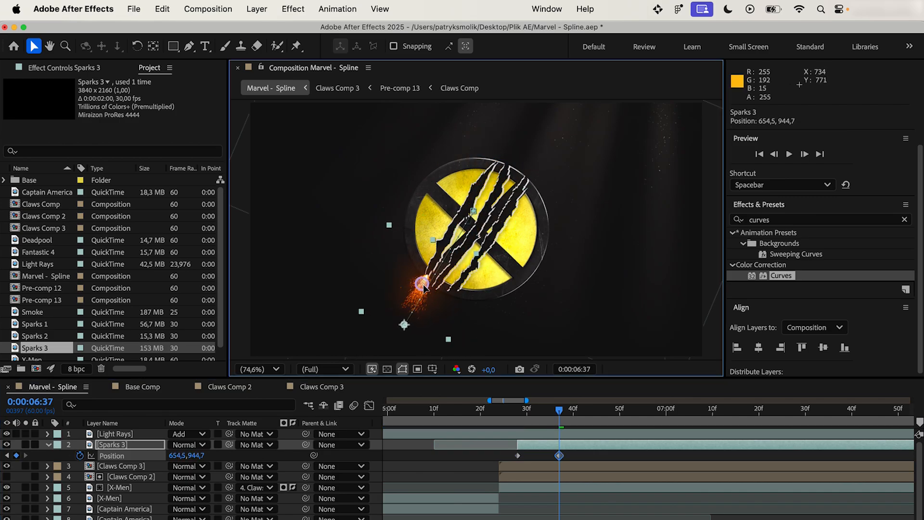
Step: Add Sparks 3 position keyframes along the left claw at 0:00:06:30, 0:00:06:32 (about 809.1, 685.1) and 0:00:06:34 (about 741.9, 786.3)
{"action": "left_click_drag", "start_coordinate": [560, 411], "coordinate": [527, 412]}
{"action": "left_click_drag", "start_coordinate": [481, 206], "coordinate": [460, 219]}
{"action": "left_click", "coordinate": [535, 407]}
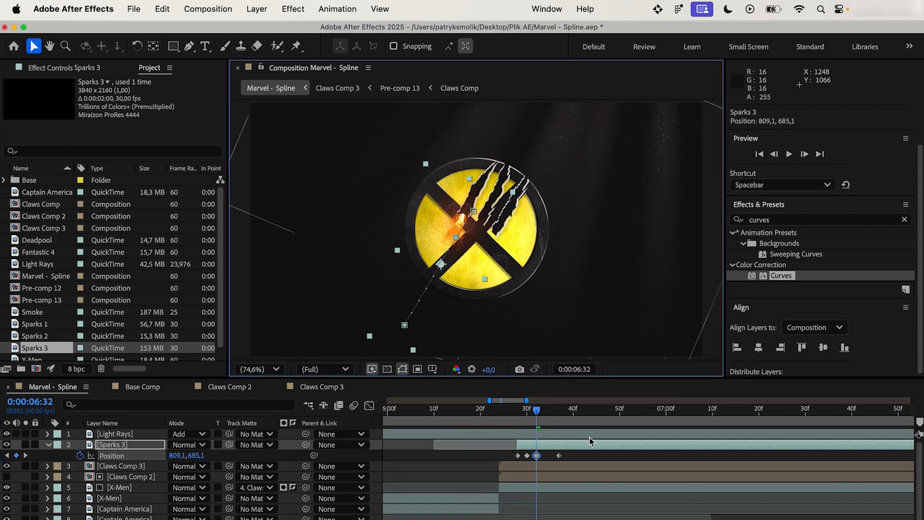
{"action": "left_click", "coordinate": [544, 411]}
{"action": "left_click", "coordinate": [433, 249]}
{"action": "left_click_drag", "start_coordinate": [441, 251], "coordinate": [438, 250]}
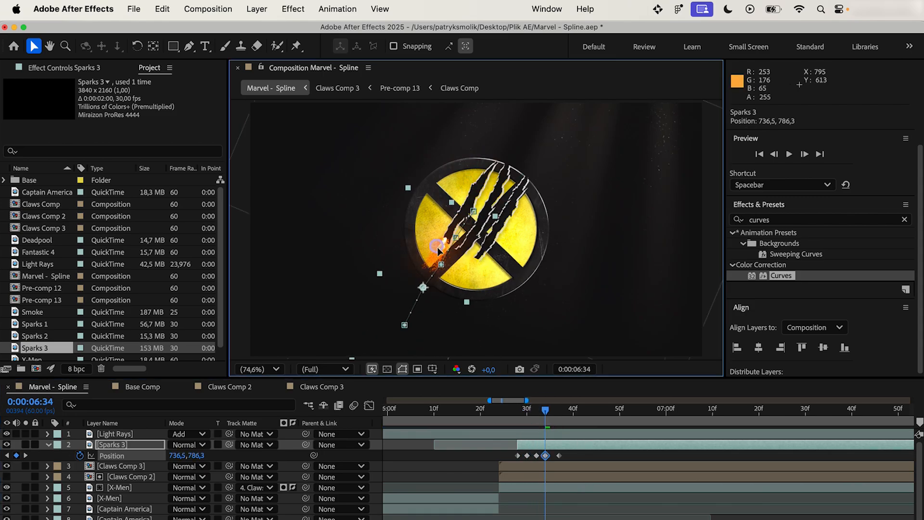
{"action": "left_click", "coordinate": [550, 409]}
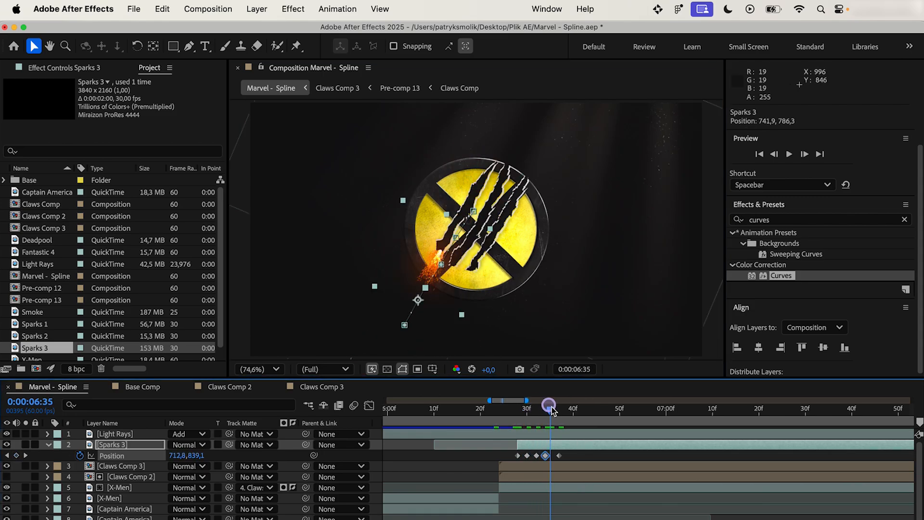
{"action": "left_click", "coordinate": [555, 409]}
{"action": "left_click", "coordinate": [560, 408]}
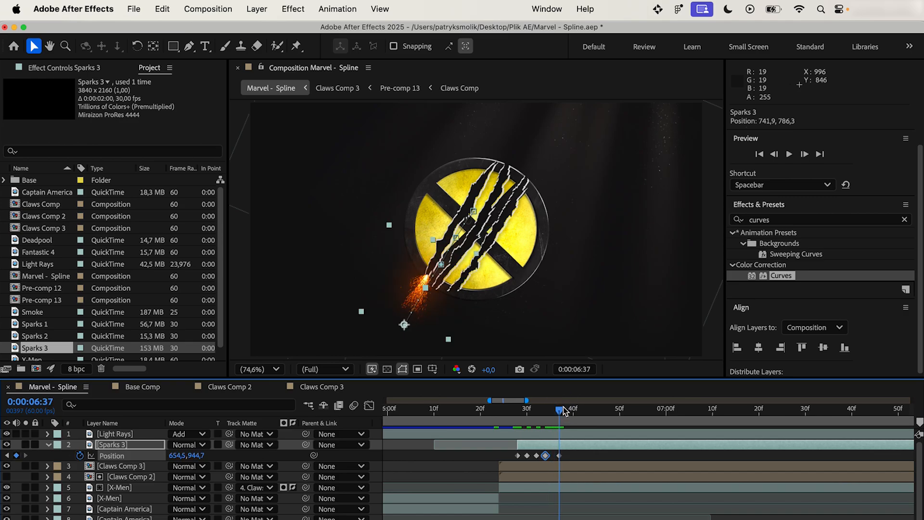
Step: Fade out Sparks 3 with opacity keyframes, starting from 100% at 0:00:06:37 and ending at 0:00:06:43
{"action": "key", "text": "t"}
{"action": "left_click", "coordinate": [80, 456]}
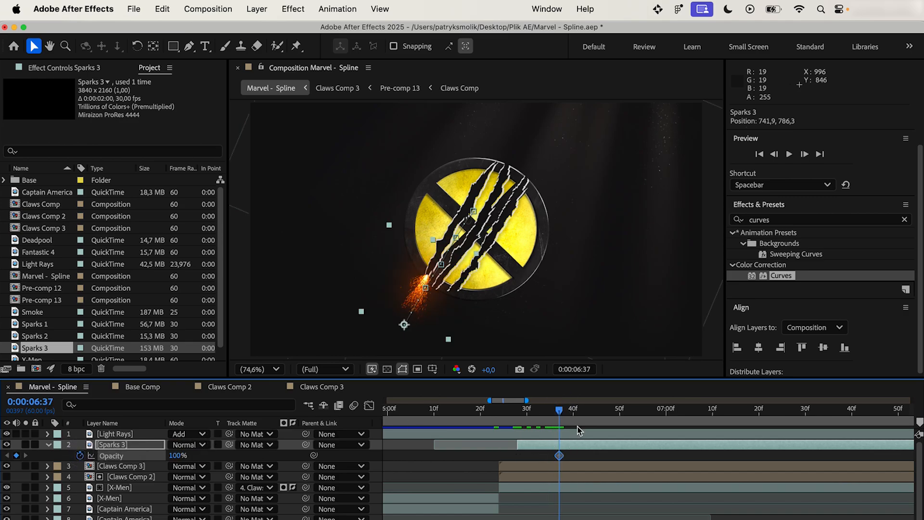
{"action": "left_click_drag", "start_coordinate": [558, 408], "coordinate": [587, 408]}
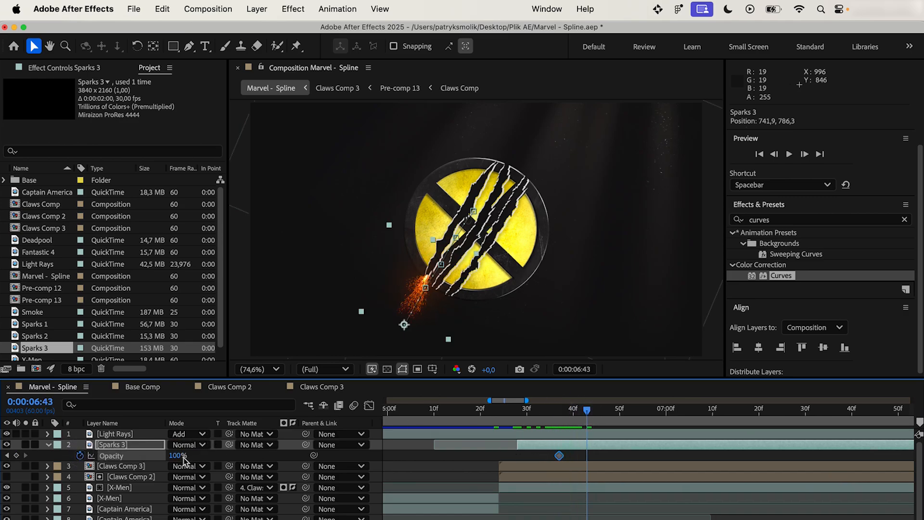
{"action": "left_click_drag", "start_coordinate": [179, 456], "coordinate": [144, 454]}
Step: Preview the slash and move the closing opacity keyframe of Sparks 3 one frame earlier to 0:00:06:42
{"action": "left_click", "coordinate": [493, 412]}
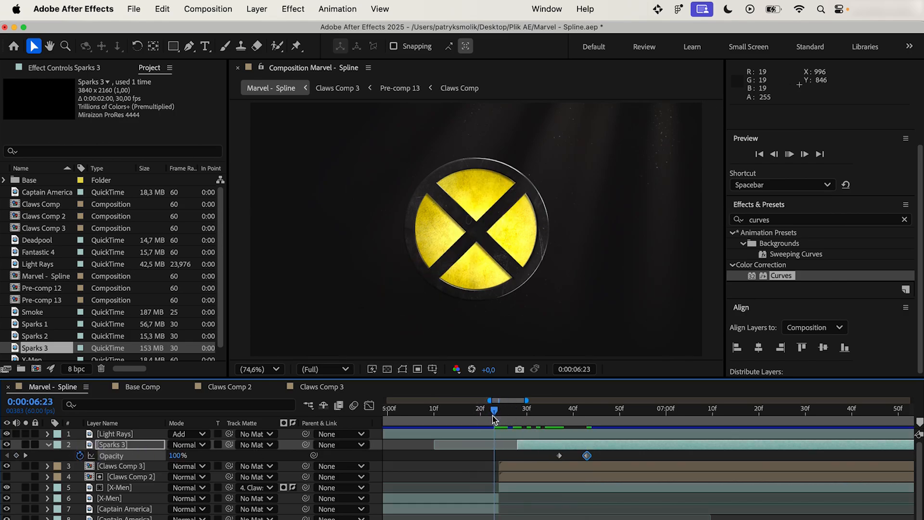
{"action": "key", "text": "space"}
{"action": "left_click", "coordinate": [561, 410]}
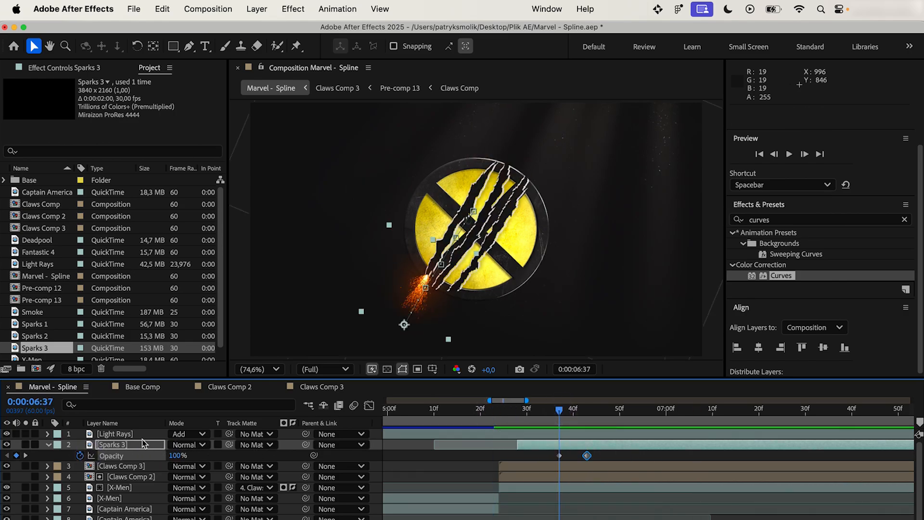
{"action": "left_click_drag", "start_coordinate": [586, 455], "coordinate": [582, 455]}
{"action": "left_click", "coordinate": [48, 444]}
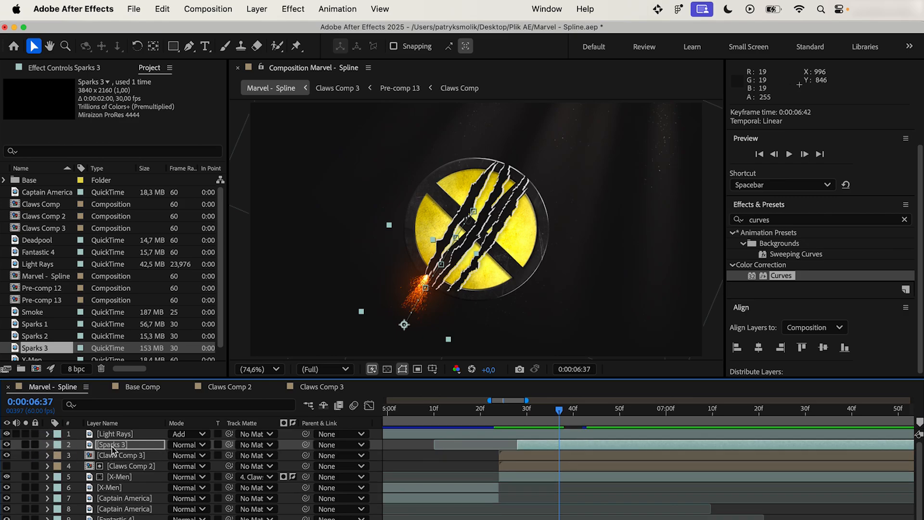
Step: Set the blending mode of Sparks 3 to Add and apply Curves with the RGB curve's black point raised
{"action": "left_click", "coordinate": [112, 444]}
{"action": "left_click", "coordinate": [188, 444]}
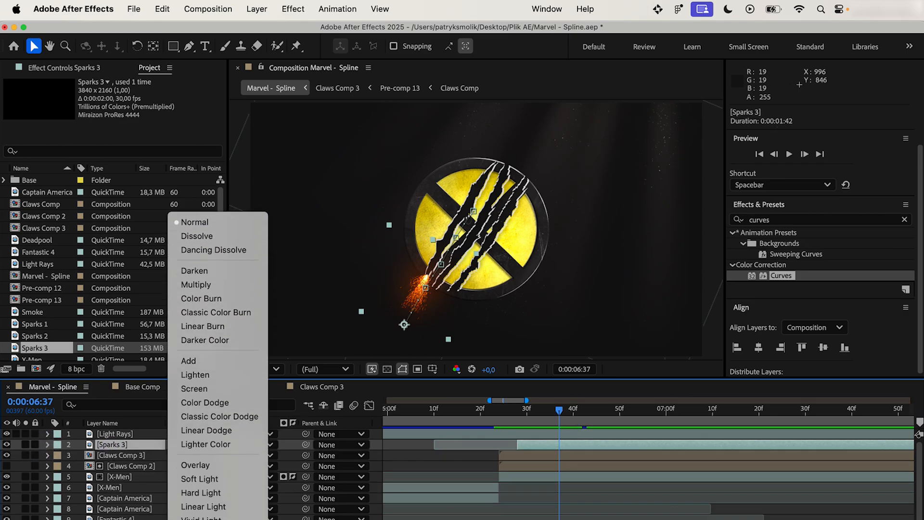
{"action": "left_click", "coordinate": [216, 220]}
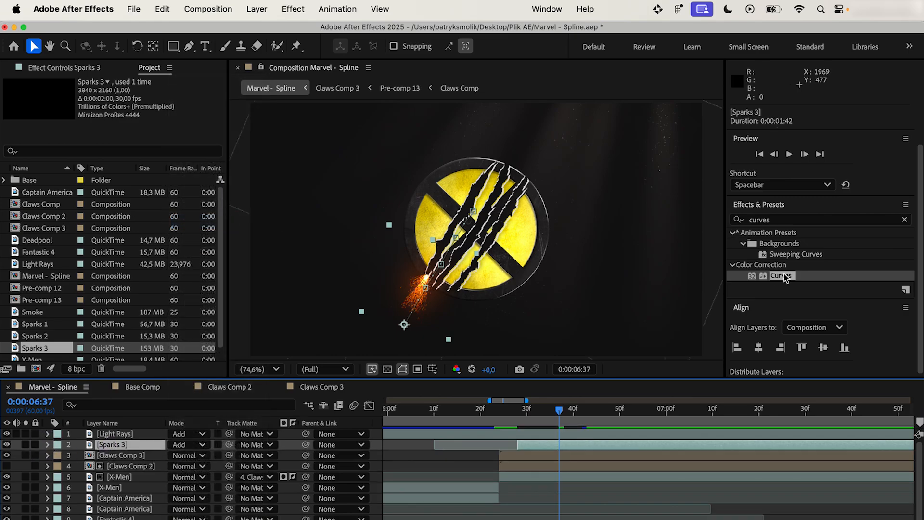
{"action": "left_click_drag", "start_coordinate": [781, 276], "coordinate": [114, 443]}
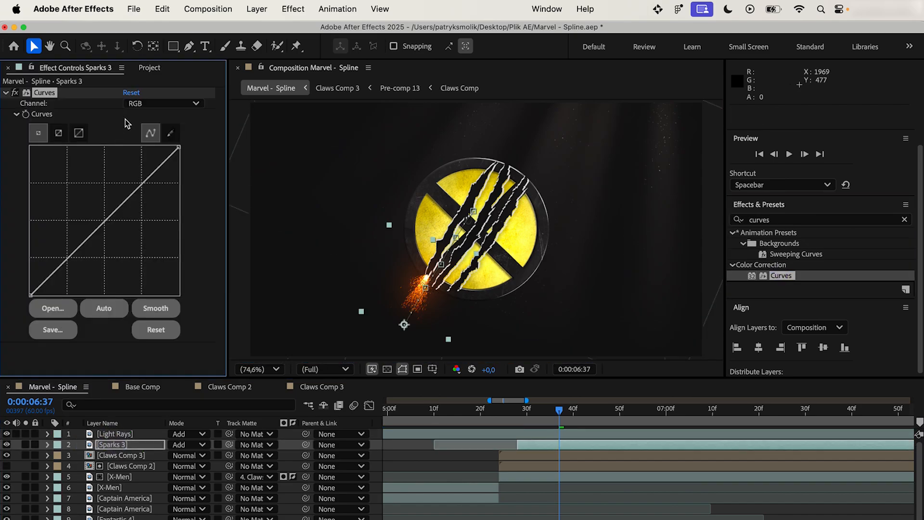
{"action": "left_click_drag", "start_coordinate": [31, 292], "coordinate": [21, 275]}
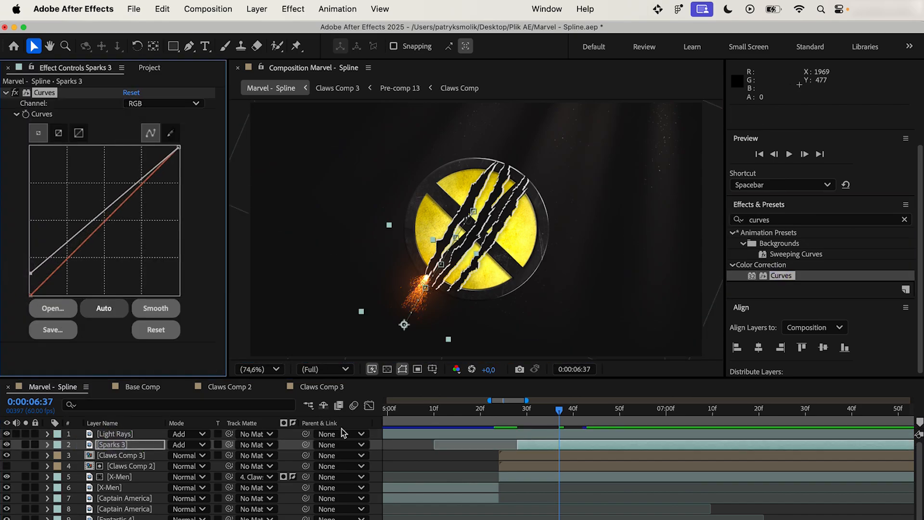
{"action": "left_click", "coordinate": [367, 449]}
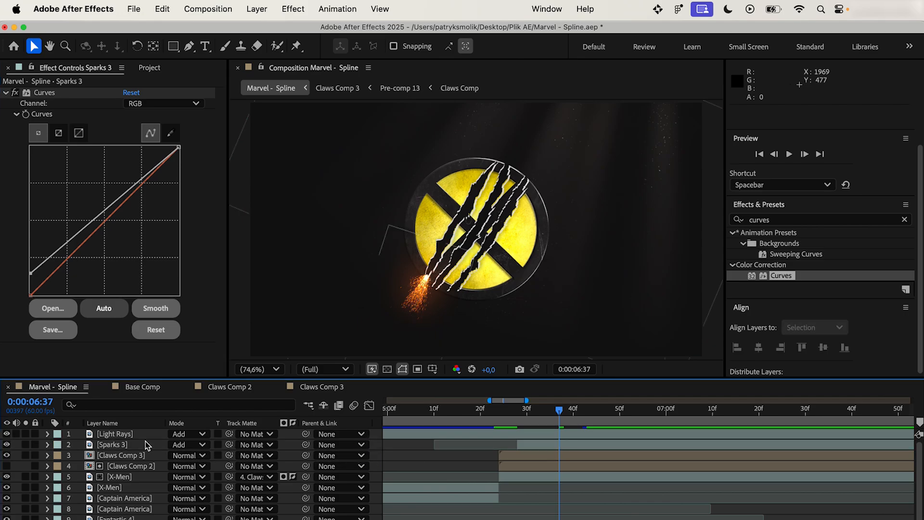
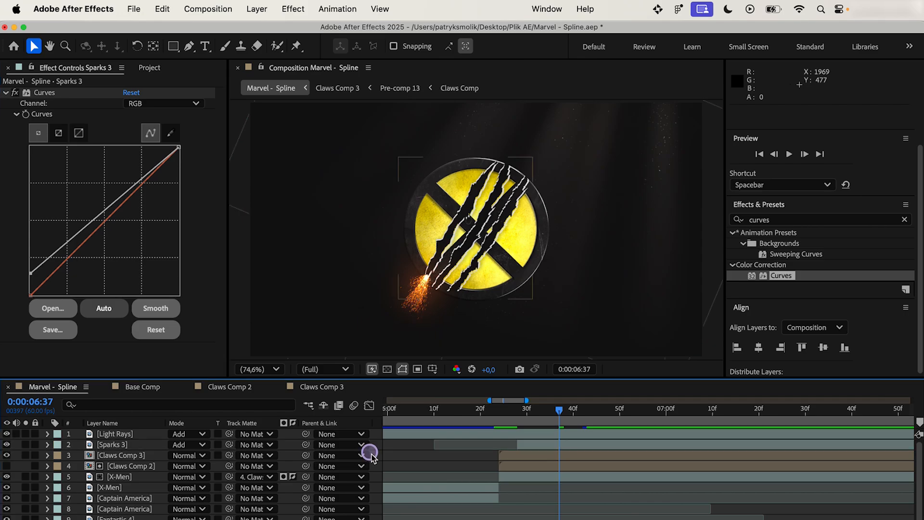
Step: Duplicate Sparks 3 and delete all position and opacity keyframes from the copy, leaving it at its 0:00:06:28 position
{"action": "left_click", "coordinate": [144, 444]}
{"action": "key", "text": "super+d"}
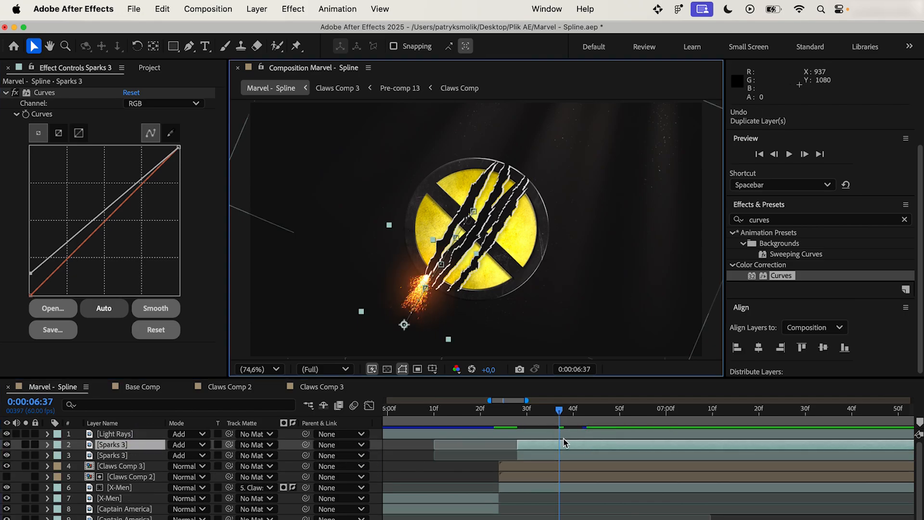
{"action": "key", "text": "u"}
{"action": "left_click", "coordinate": [518, 413]}
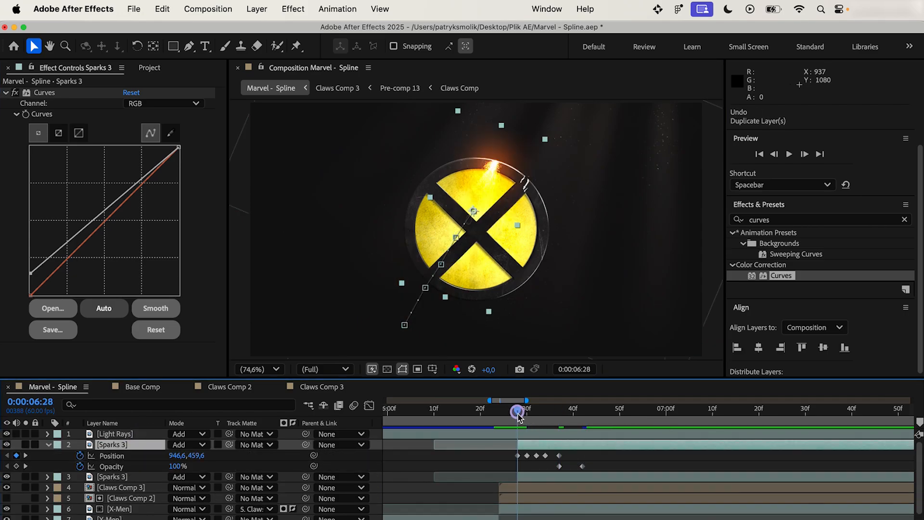
{"action": "left_click_drag", "start_coordinate": [600, 458], "coordinate": [512, 469]}
{"action": "key", "text": "Delete"}
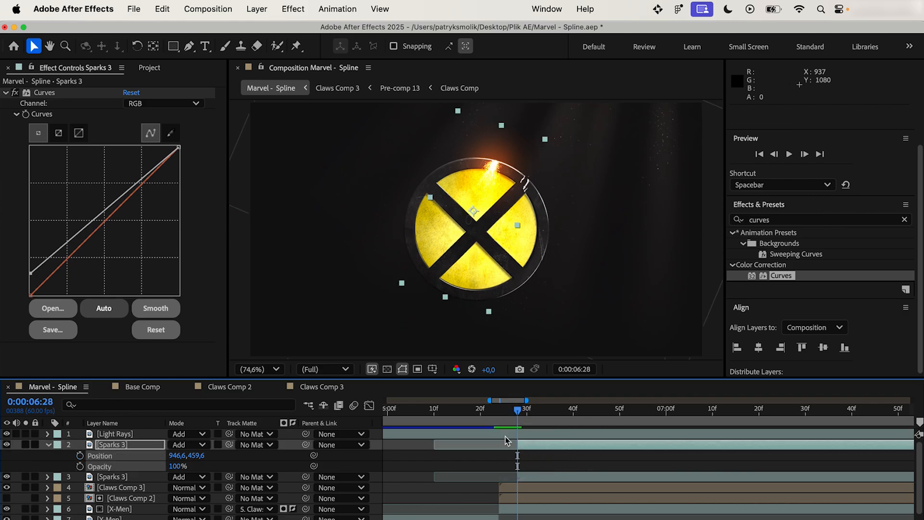
Step: Keyframe only the copy's position at 0:00:06:28, placing its sparks at the middle claw's upper tip, about 994.8, 470.3
{"action": "left_click", "coordinate": [80, 456]}
{"action": "left_click", "coordinate": [80, 466]}
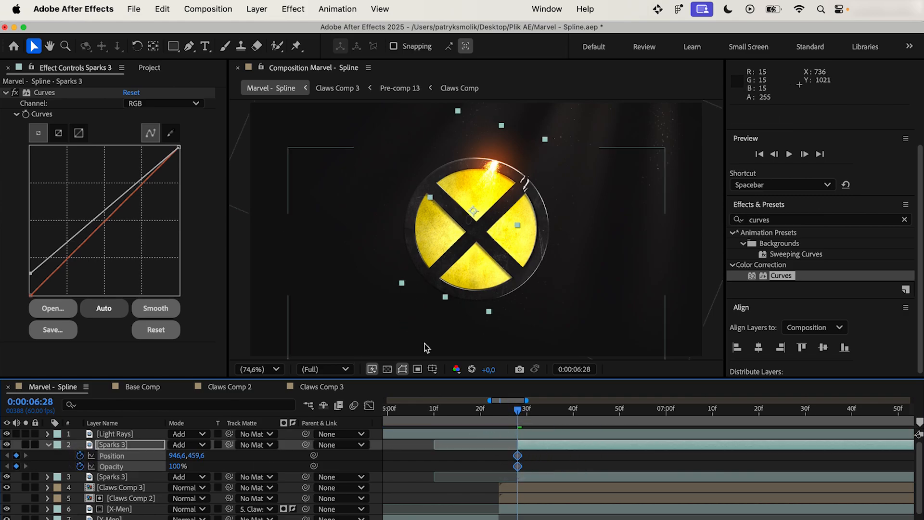
{"action": "left_click", "coordinate": [535, 466]}
{"action": "left_click", "coordinate": [517, 466]}
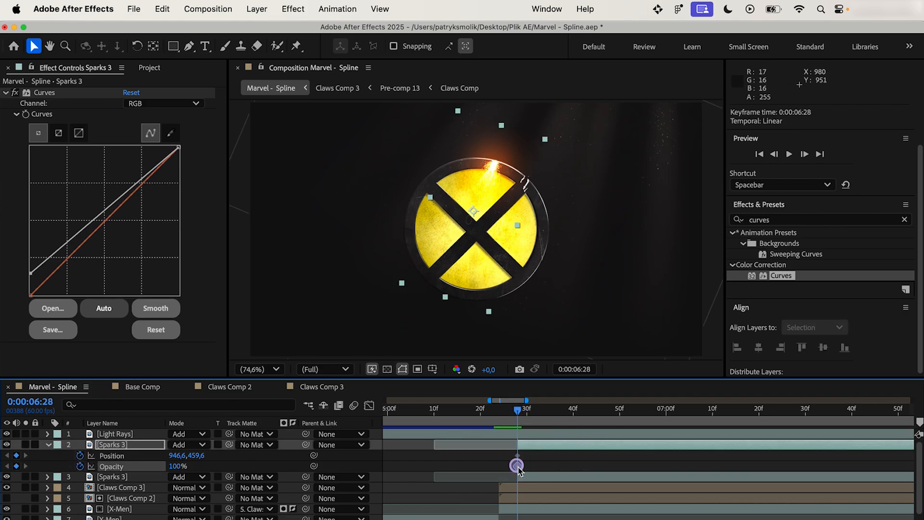
{"action": "key", "text": "Delete"}
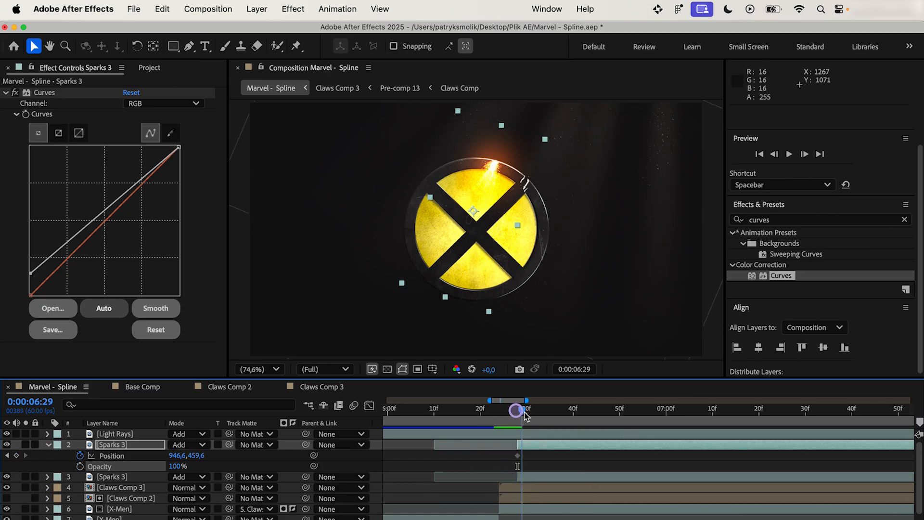
{"action": "left_click", "coordinate": [526, 417]}
{"action": "left_click_drag", "start_coordinate": [492, 172], "coordinate": [509, 176]}
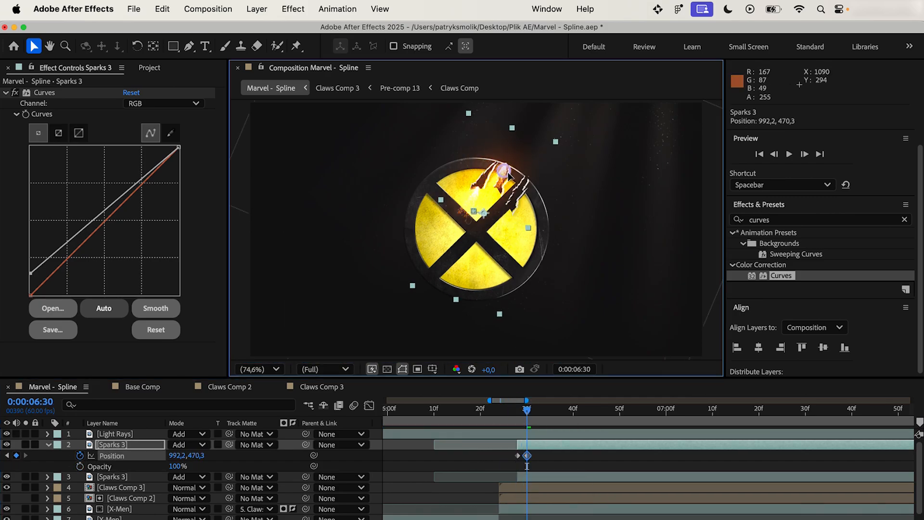
{"action": "left_click_drag", "start_coordinate": [528, 410], "coordinate": [520, 410]}
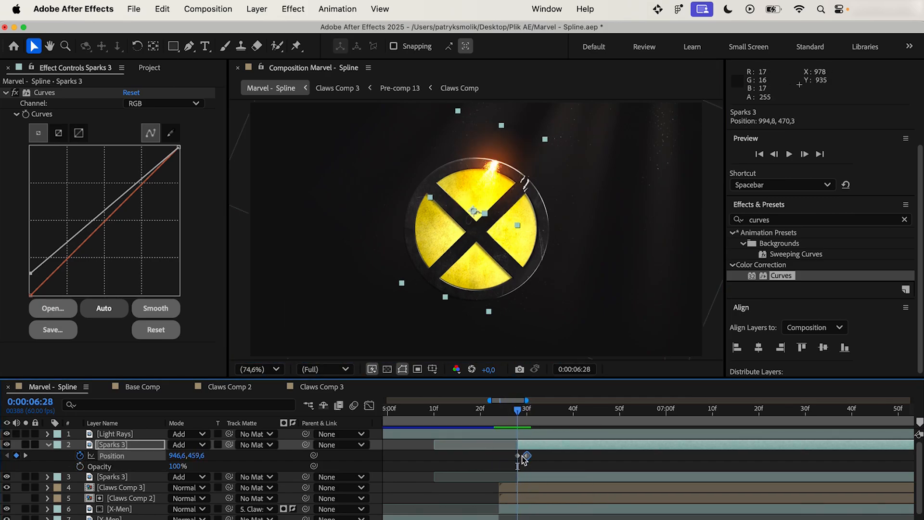
{"action": "left_click_drag", "start_coordinate": [526, 456], "coordinate": [521, 456]}
Step: Keyframe the copy along the middle claw: about 926, 625.4 at 0:00:06:31; 853.4, 773.4 at 0:00:06:33; 766.8, 875.9 at 0:00:06:35; 694.7, 984.9 at 0:00:06:37
{"action": "left_click_drag", "start_coordinate": [519, 413], "coordinate": [559, 414]}
{"action": "left_click_drag", "start_coordinate": [511, 172], "coordinate": [441, 289]}
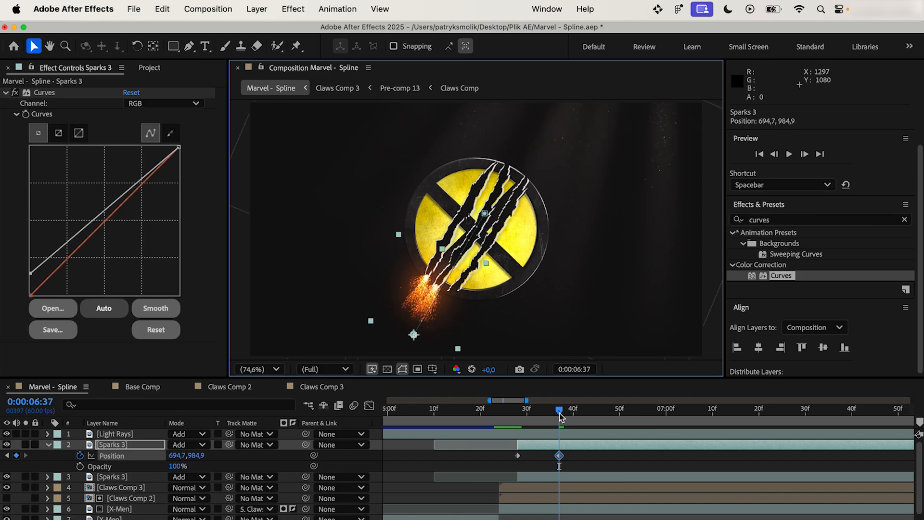
{"action": "left_click_drag", "start_coordinate": [559, 410], "coordinate": [550, 410]}
{"action": "left_click_drag", "start_coordinate": [452, 270], "coordinate": [455, 272]}
{"action": "left_click_drag", "start_coordinate": [549, 410], "coordinate": [541, 410]}
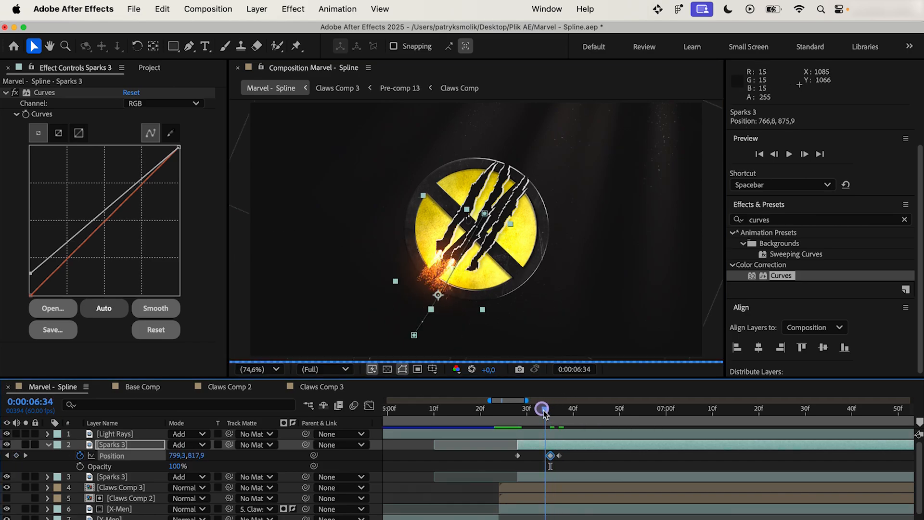
{"action": "left_click_drag", "start_coordinate": [445, 274], "coordinate": [466, 245]}
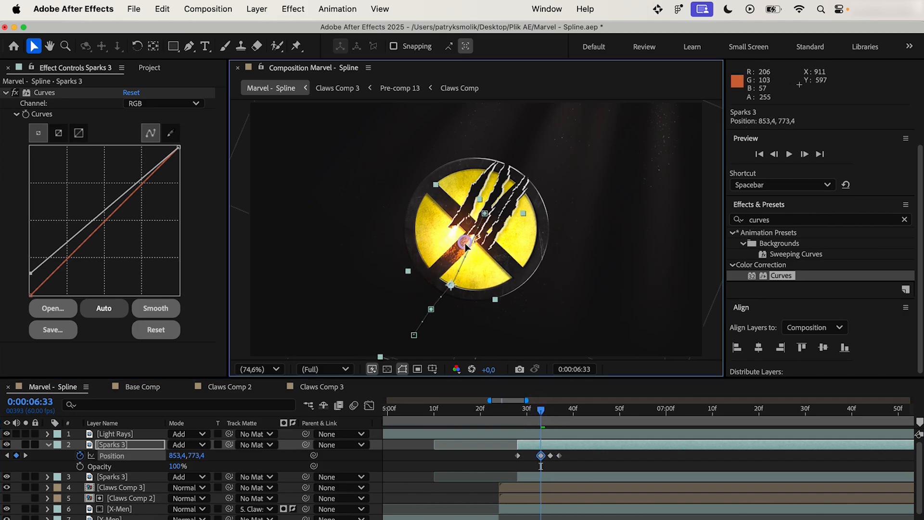
{"action": "left_click_drag", "start_coordinate": [541, 409], "coordinate": [532, 409]}
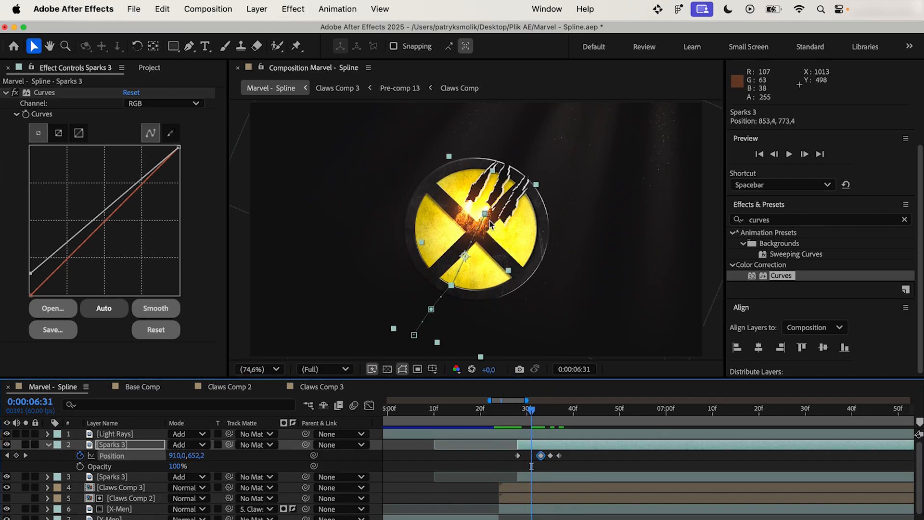
{"action": "left_click_drag", "start_coordinate": [490, 224], "coordinate": [494, 218]}
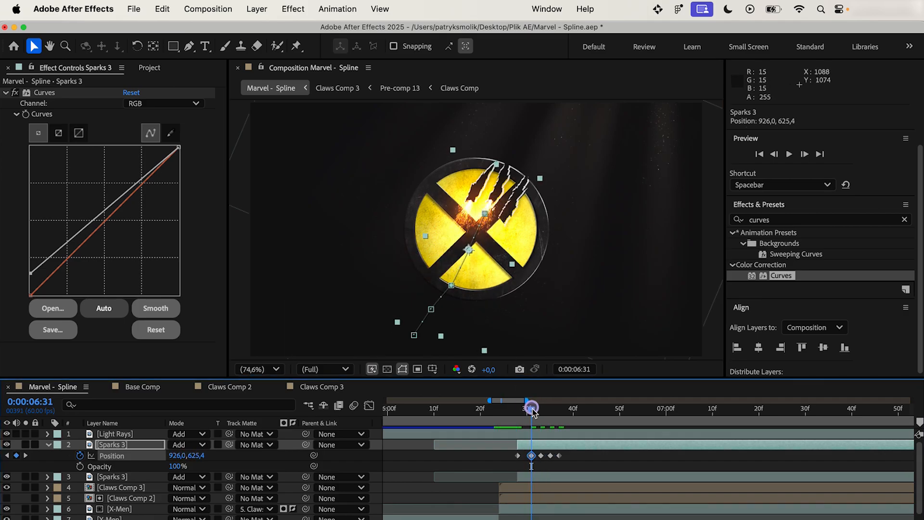
{"action": "left_click_drag", "start_coordinate": [533, 410], "coordinate": [558, 410]}
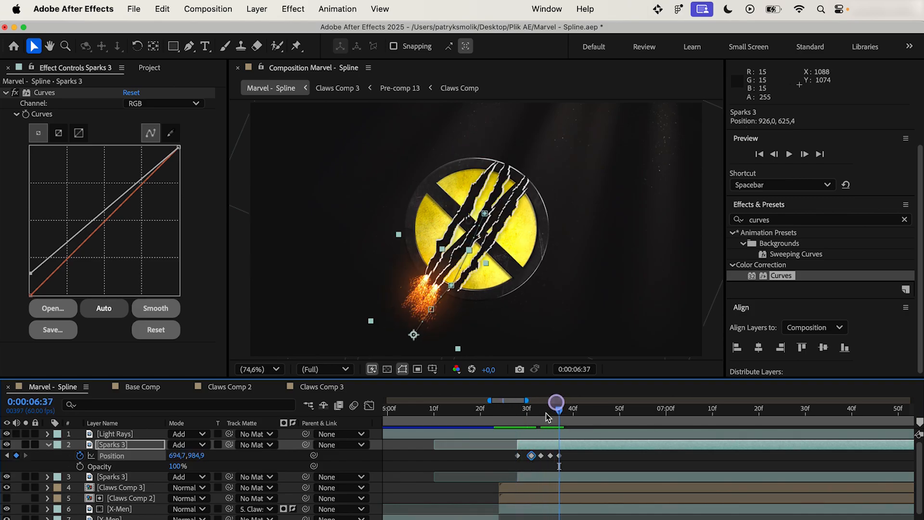
Step: Copy the left claw sparks' two opacity keyframes onto the middle claw sparks at 0:00:06:37 and preview the result from 0:00:06:28
{"action": "left_click", "coordinate": [151, 480]}
{"action": "key", "text": "u"}
{"action": "left_click", "coordinate": [145, 487]}
{"action": "key", "text": "super+c"}
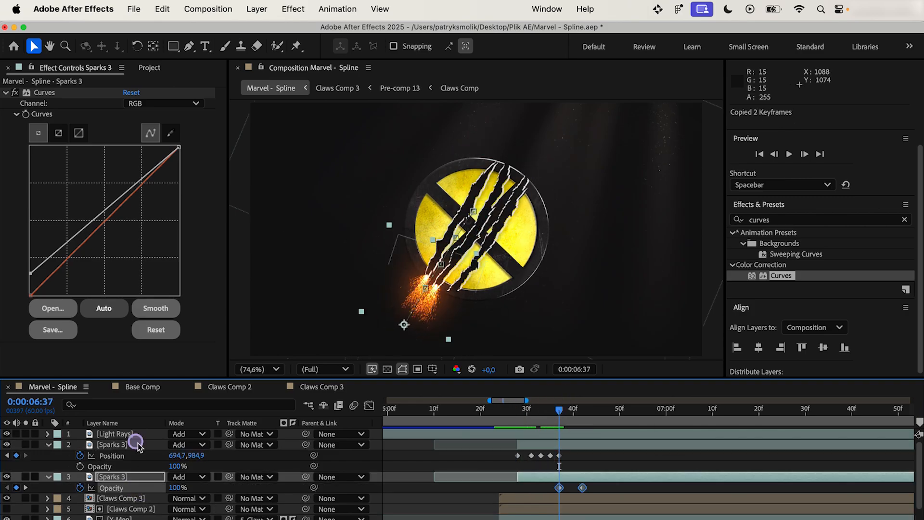
{"action": "left_click", "coordinate": [138, 445]}
{"action": "key", "text": "super+v"}
{"action": "left_click_drag", "start_coordinate": [559, 410], "coordinate": [519, 416]}
{"action": "key", "text": "space"}
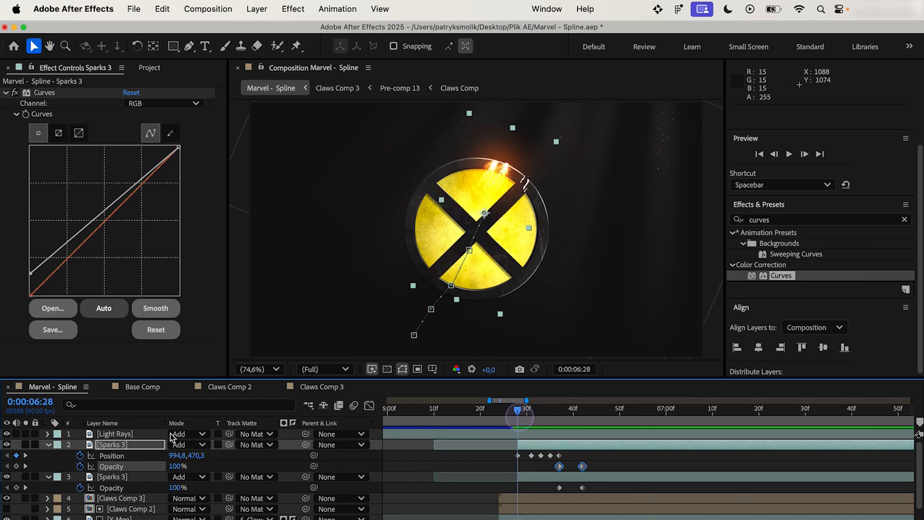
Step: Duplicate the middle claw's Sparks 3 layer and delete the new copy's position keyframes
{"action": "left_click", "coordinate": [49, 444]}
{"action": "left_click", "coordinate": [116, 445]}
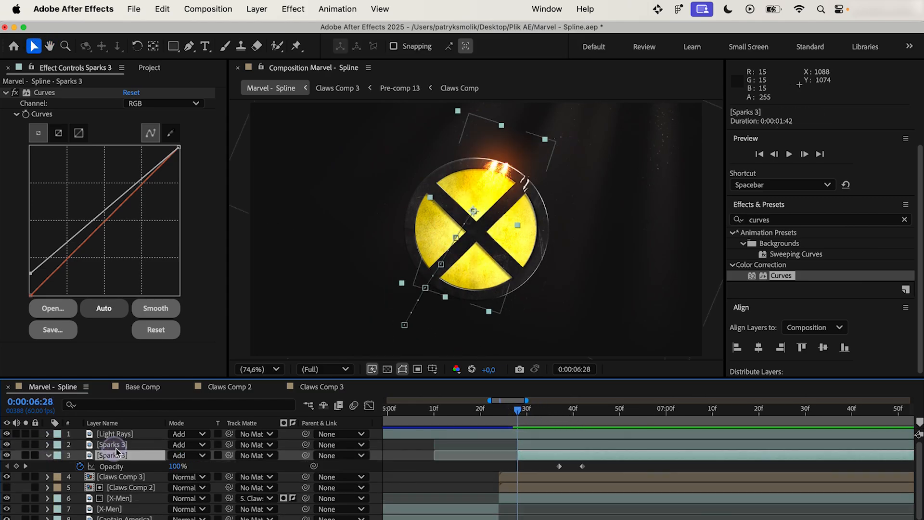
{"action": "key", "text": "super+d"}
{"action": "key", "text": "p"}
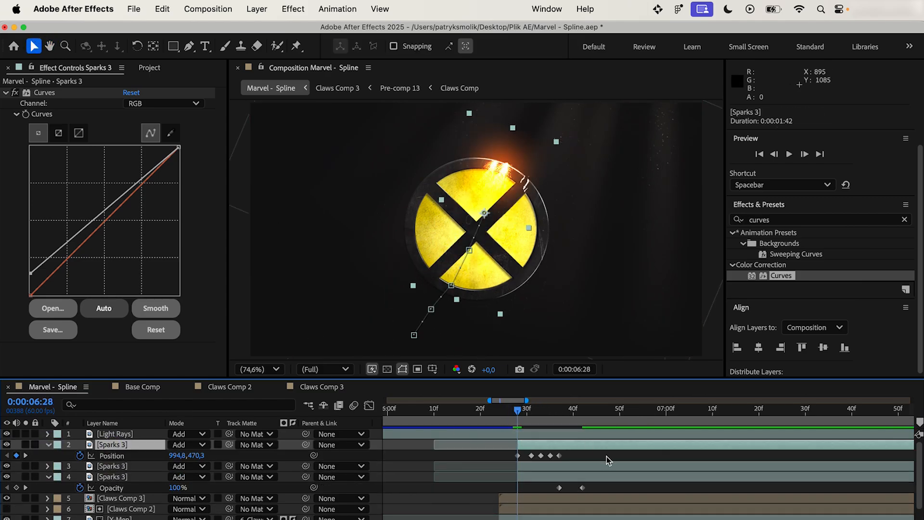
{"action": "left_click_drag", "start_coordinate": [607, 471], "coordinate": [522, 451]}
{"action": "key", "text": "Delete"}
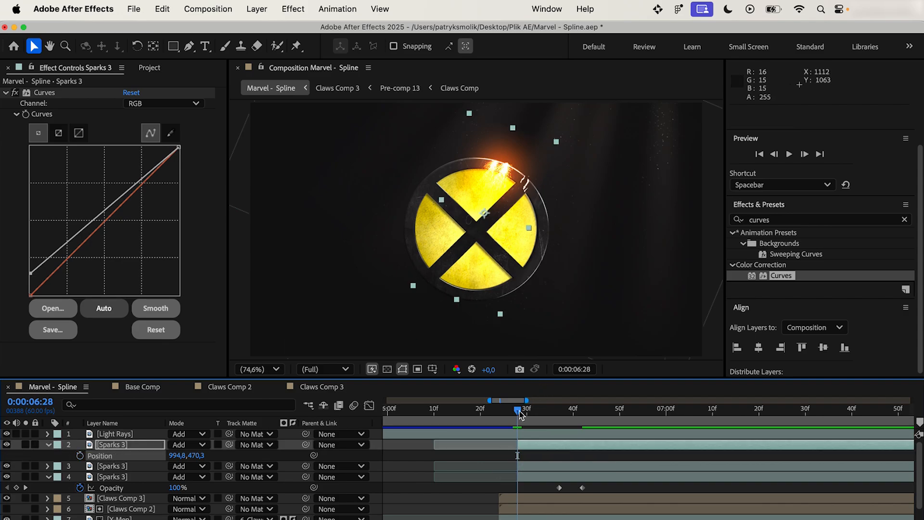
Step: Shift the newest Sparks 3 copy one frame earlier so it starts at 0:00:06:27
{"action": "left_click_drag", "start_coordinate": [520, 413], "coordinate": [515, 413]}
{"action": "left_click_drag", "start_coordinate": [530, 444], "coordinate": [526, 445]}
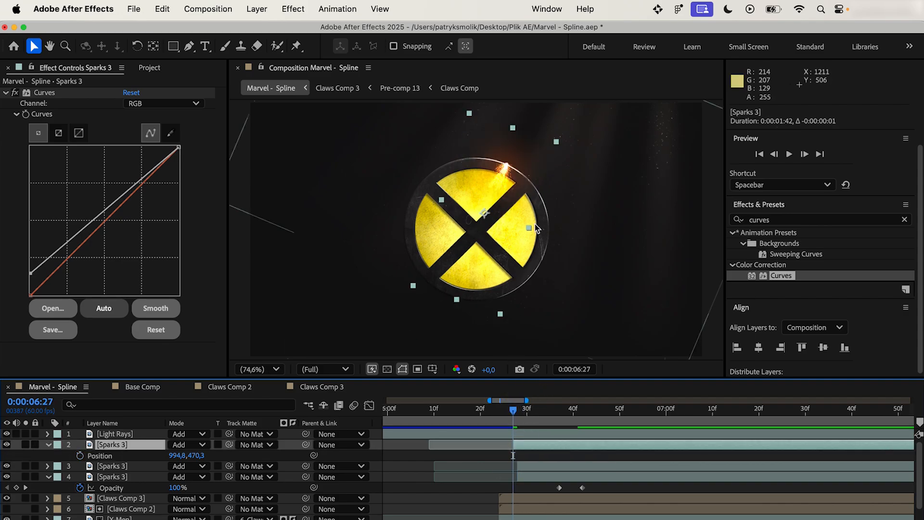
Step: Place the newest Sparks 3 copy at the right claw's start, about 1075.2, 529.3, and set its first position keyframe at 0:00:06:27
{"action": "left_click_drag", "start_coordinate": [511, 410], "coordinate": [517, 410]}
{"action": "left_click_drag", "start_coordinate": [501, 236], "coordinate": [519, 249]}
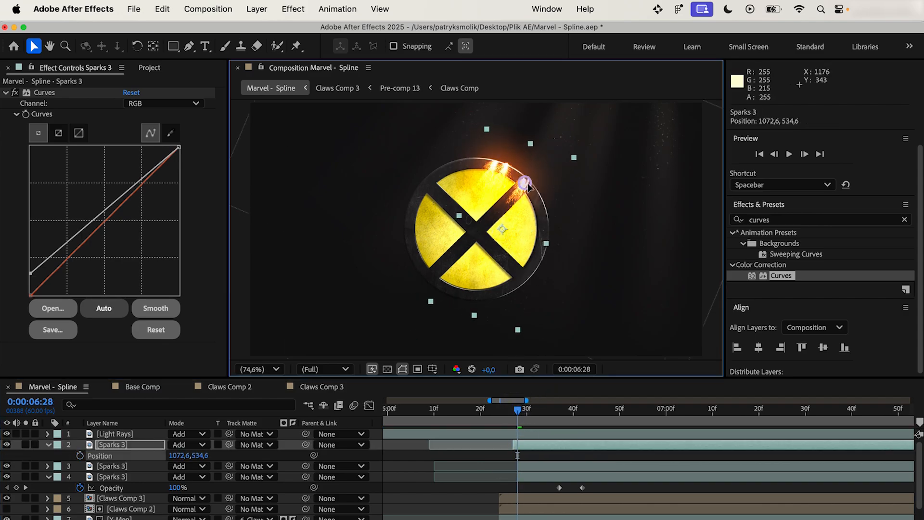
{"action": "left_click", "coordinate": [80, 455]}
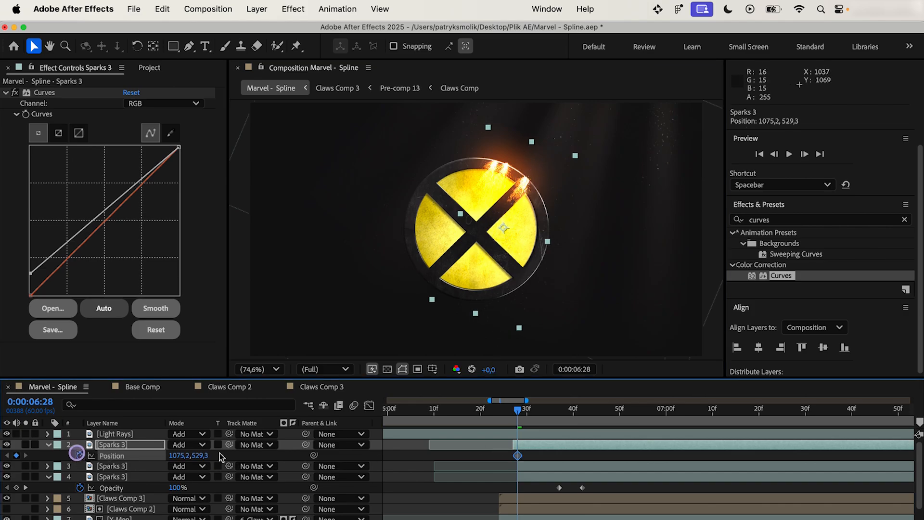
{"action": "left_click", "coordinate": [513, 457]}
{"action": "key", "text": "space"}
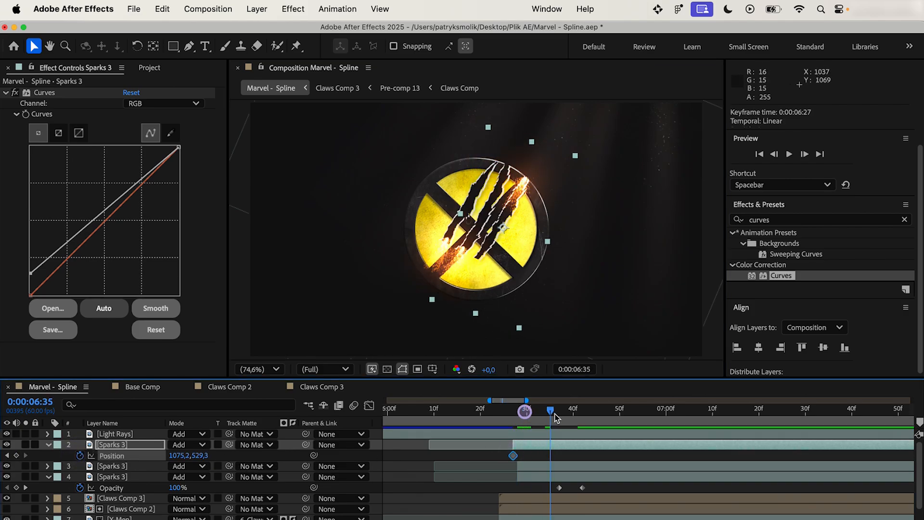
Step: Keyframe the copy along the right claw: about 756.3, 1014.3 at 0:00:06:40, a point at 0:00:06:29, and 987.8, 691.9 at 0:00:06:31
{"action": "left_click_drag", "start_coordinate": [529, 192], "coordinate": [452, 302]}
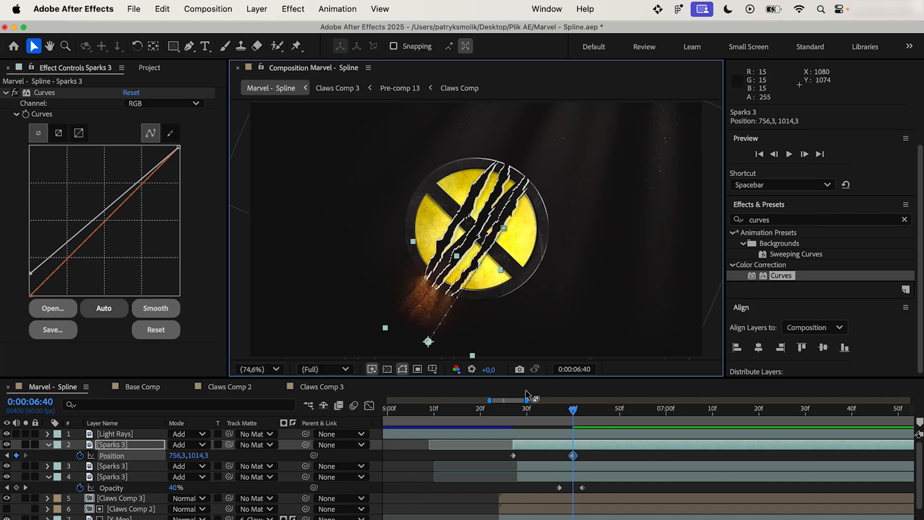
{"action": "mouse_move", "coordinate": [523, 413]}
{"action": "left_mouse_down"}
{"action": "mouse_move", "coordinate": [515, 416]}
{"action": "mouse_move", "coordinate": [531, 409]}
{"action": "left_mouse_up"}
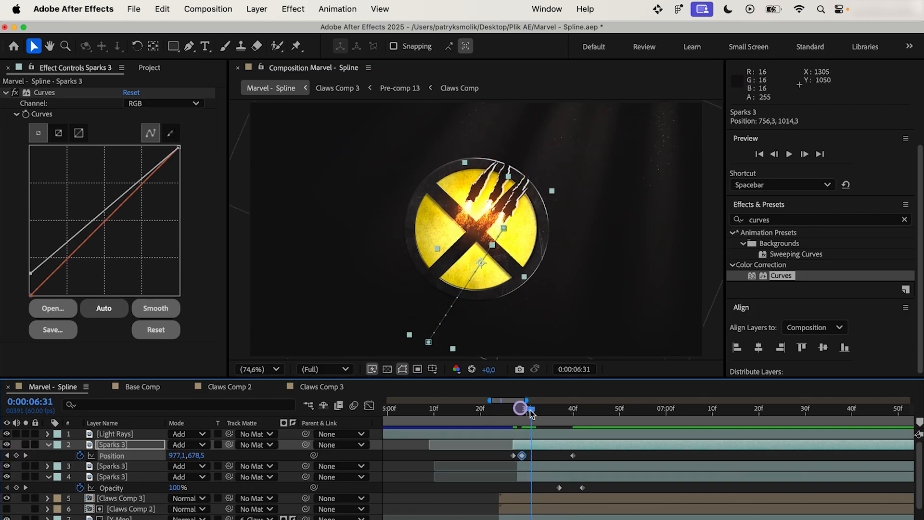
{"action": "left_click", "coordinate": [493, 217]}
{"action": "left_click_drag", "start_coordinate": [497, 218], "coordinate": [499, 221]}
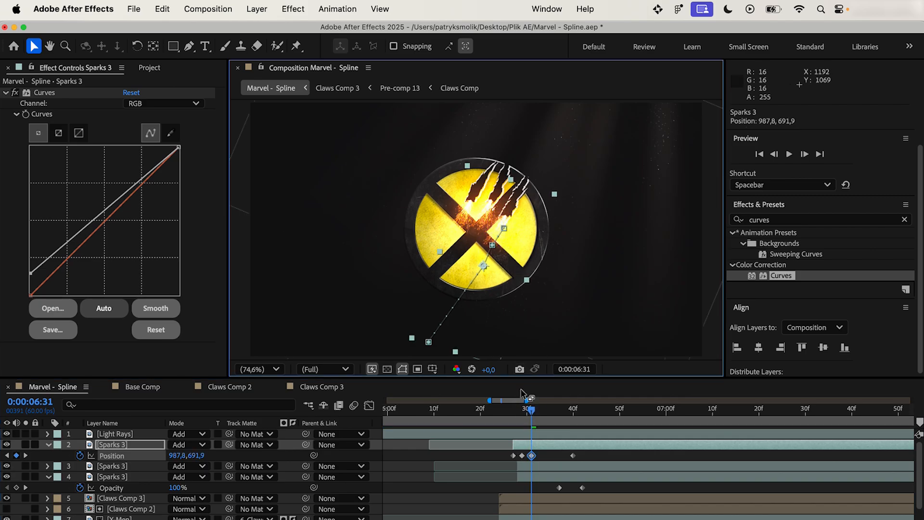
Step: Add right claw spark position keyframes of about 886.5, 845 at 0:00:06:34 and 808.3, 949.7 at 0:00:06:36
{"action": "left_click_drag", "start_coordinate": [531, 409], "coordinate": [549, 410]}
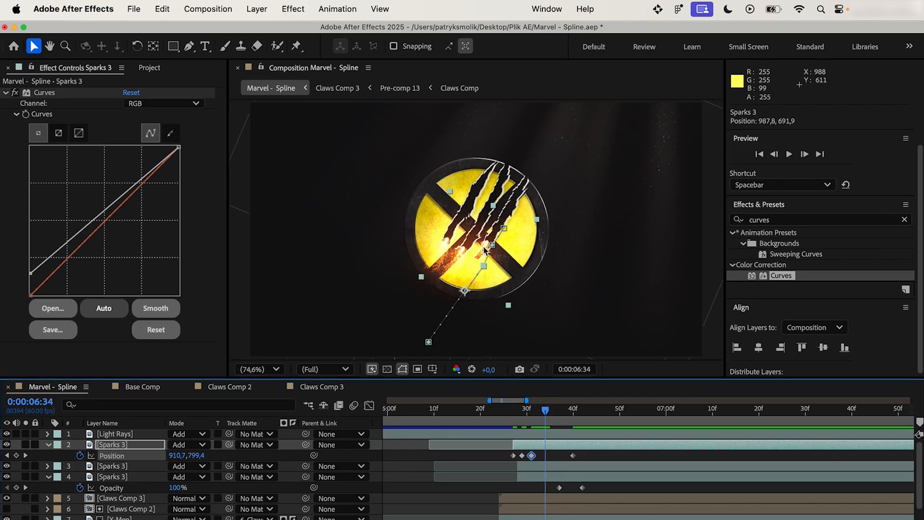
{"action": "left_click_drag", "start_coordinate": [484, 247], "coordinate": [478, 258]}
{"action": "left_click_drag", "start_coordinate": [547, 410], "coordinate": [557, 410]}
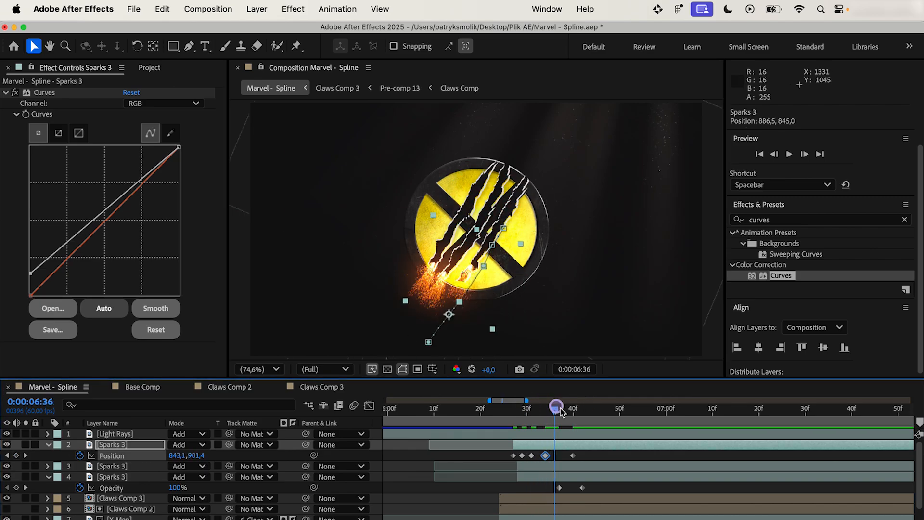
{"action": "left_click_drag", "start_coordinate": [471, 270], "coordinate": [460, 289]}
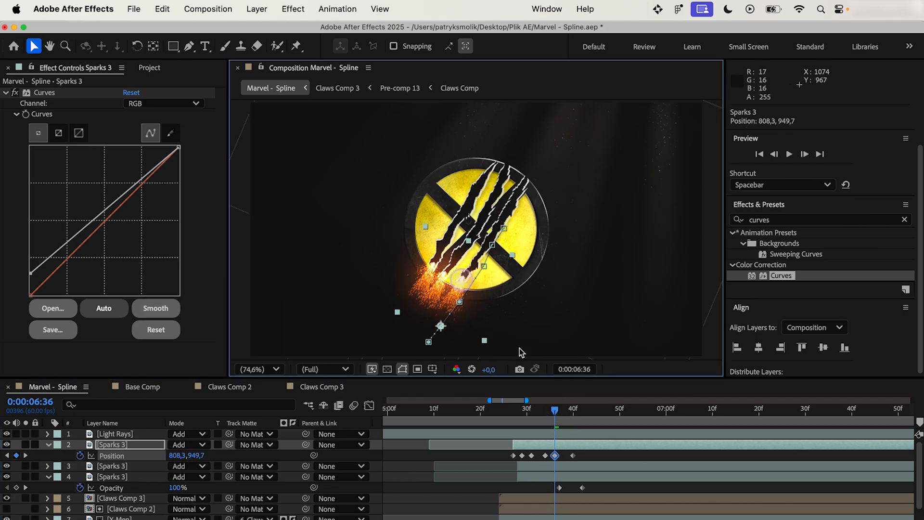
Step: Add a position keyframe at 0:00:06:37, adjust the one at 0:00:06:40 to about 753.6, 1014.3, and preview from 0:00:06:25
{"action": "left_click_drag", "start_coordinate": [555, 409], "coordinate": [559, 409]}
{"action": "left_click_drag", "start_coordinate": [454, 289], "coordinate": [448, 297]}
{"action": "left_click_drag", "start_coordinate": [556, 409], "coordinate": [573, 410]}
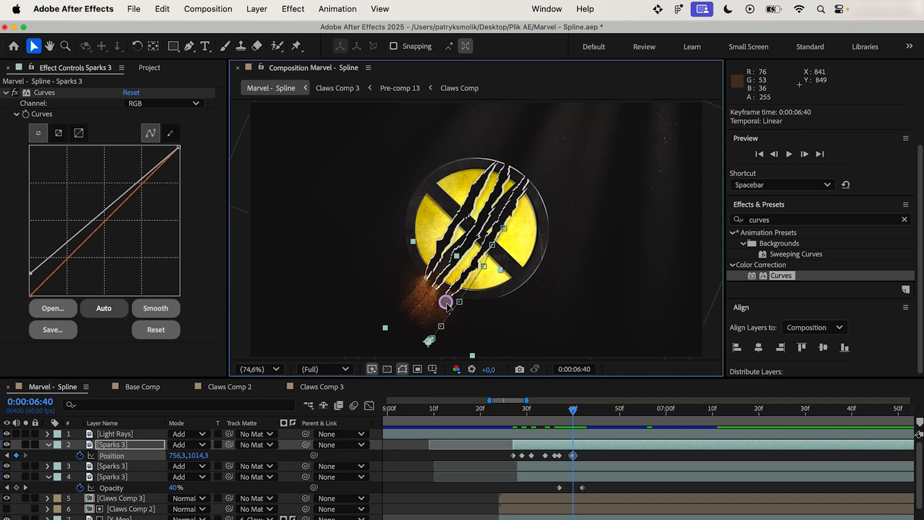
{"action": "left_click_drag", "start_coordinate": [450, 302], "coordinate": [447, 304]}
{"action": "left_click", "coordinate": [503, 408]}
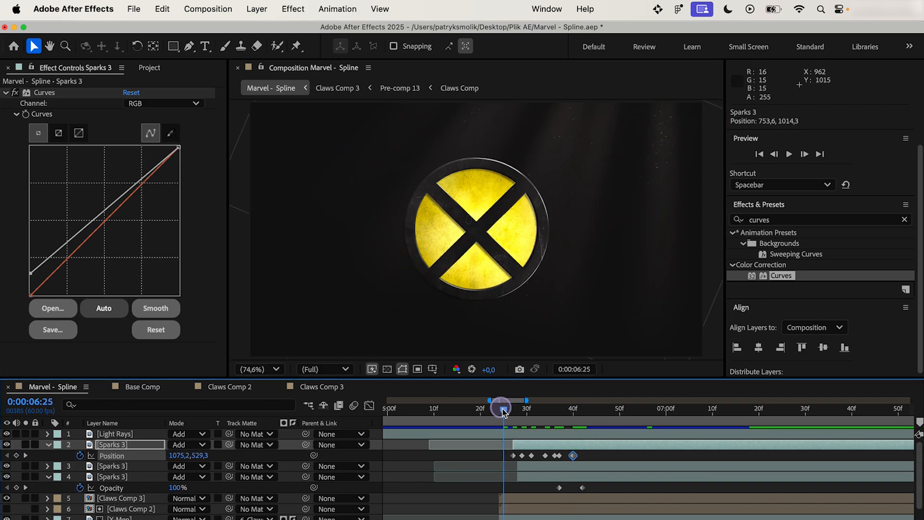
{"action": "key", "text": "space"}
{"action": "key", "text": "space"}
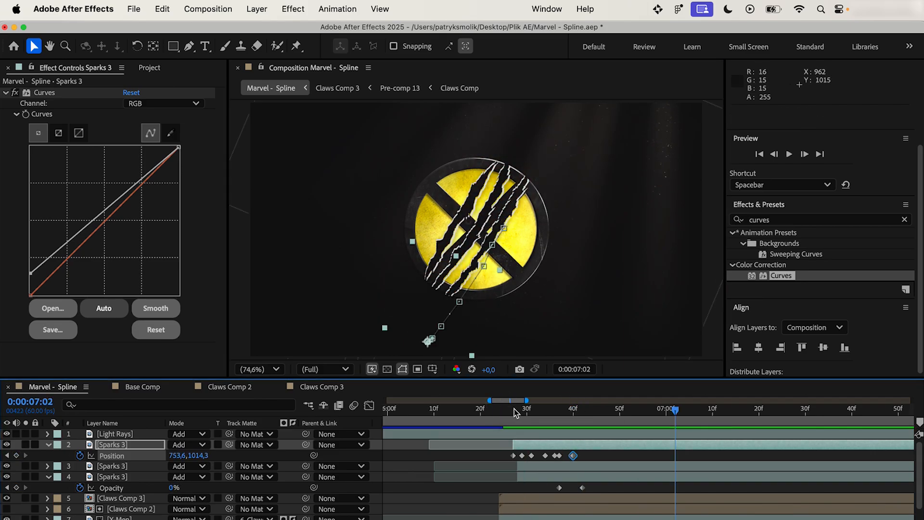
Step: Add the Sparks 1 footage above the Sparks 3 layers, move it to about 1493.3, 540, and trim its start to 0:00:06:28
{"action": "left_click_drag", "start_coordinate": [509, 409], "coordinate": [481, 410]}
{"action": "left_click", "coordinate": [493, 481]}
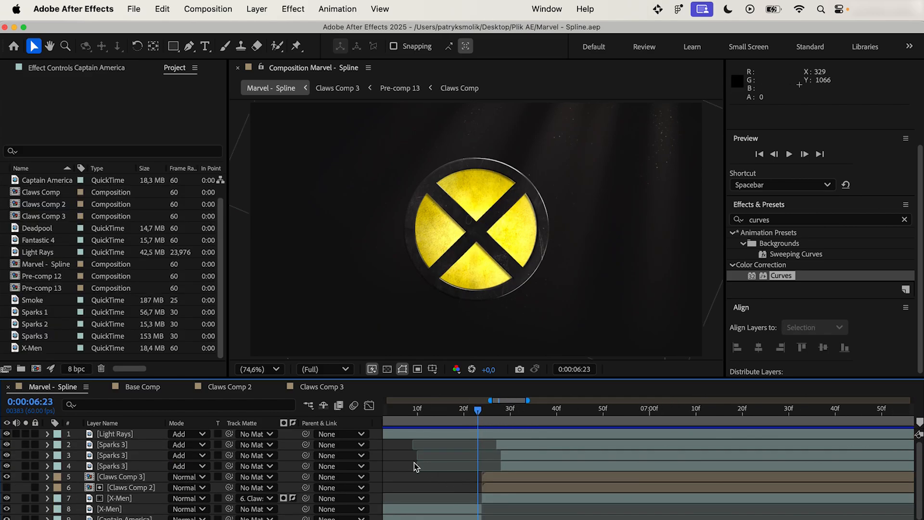
{"action": "left_click_drag", "start_coordinate": [48, 313], "coordinate": [497, 443]}
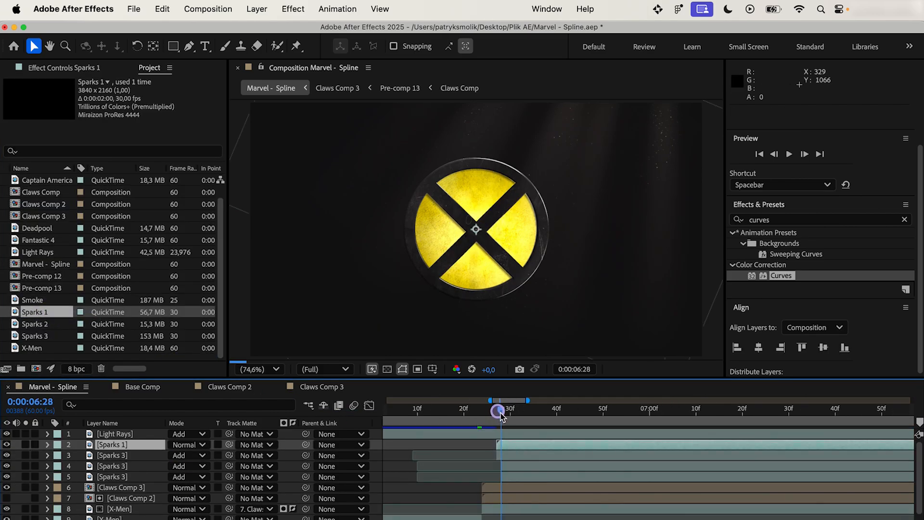
{"action": "left_click_drag", "start_coordinate": [498, 412], "coordinate": [552, 412]}
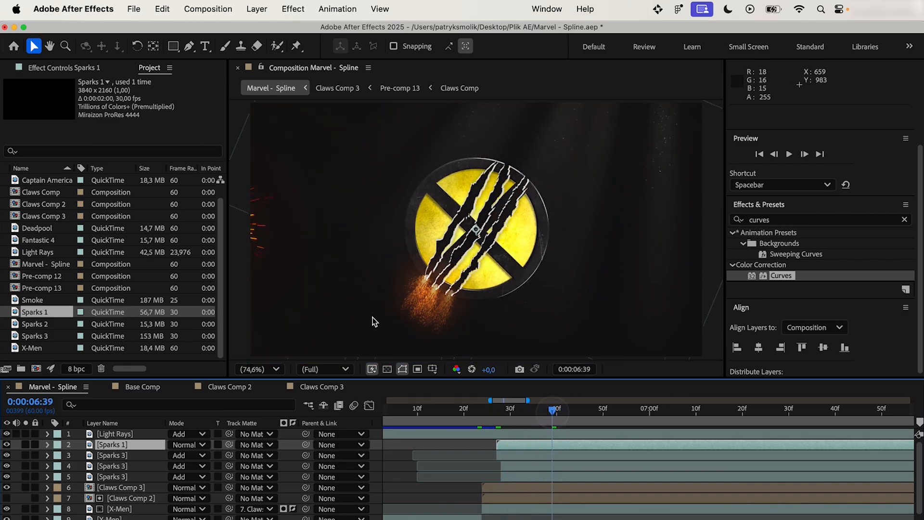
{"action": "left_click_drag", "start_coordinate": [260, 232], "coordinate": [409, 230]}
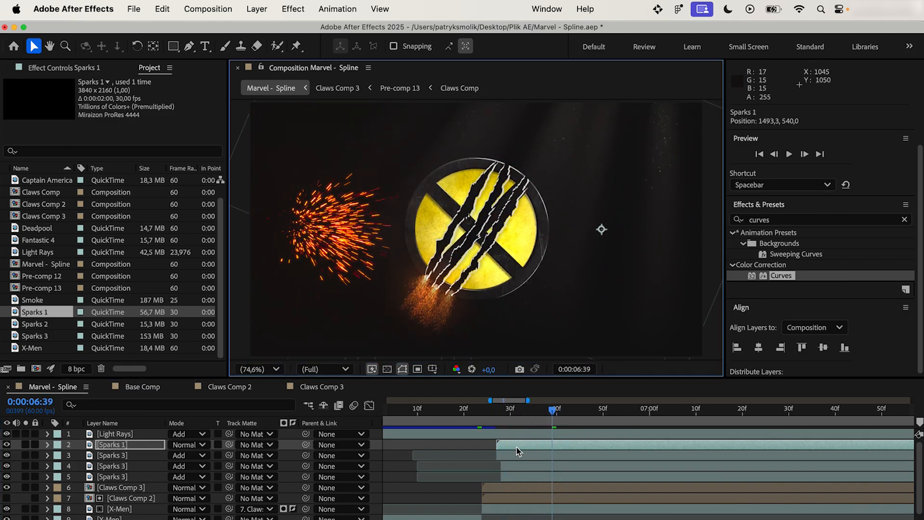
{"action": "left_click_drag", "start_coordinate": [498, 444], "coordinate": [523, 448]}
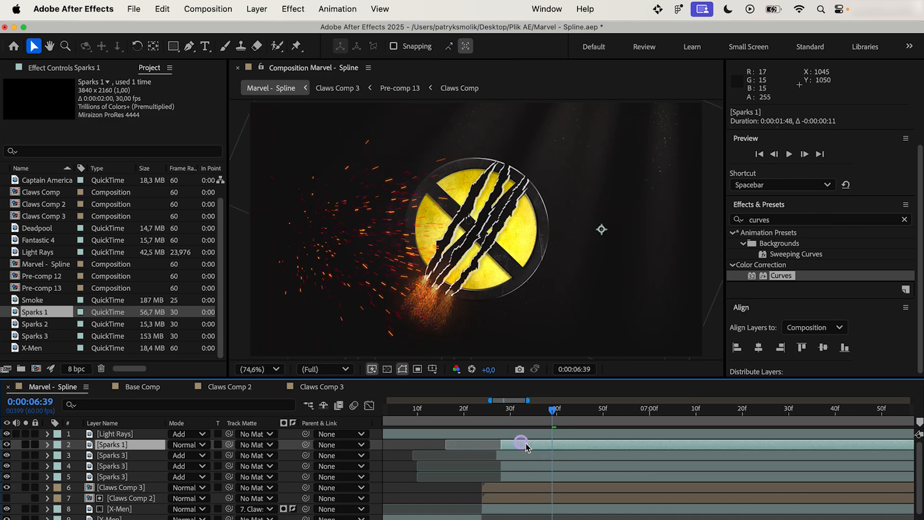
{"action": "left_click", "coordinate": [501, 409]}
Step: Scale down and rotate Sparks 1 to follow the slash, and add a duplicate set to Lighten at 20% opacity
{"action": "key", "text": "s"}
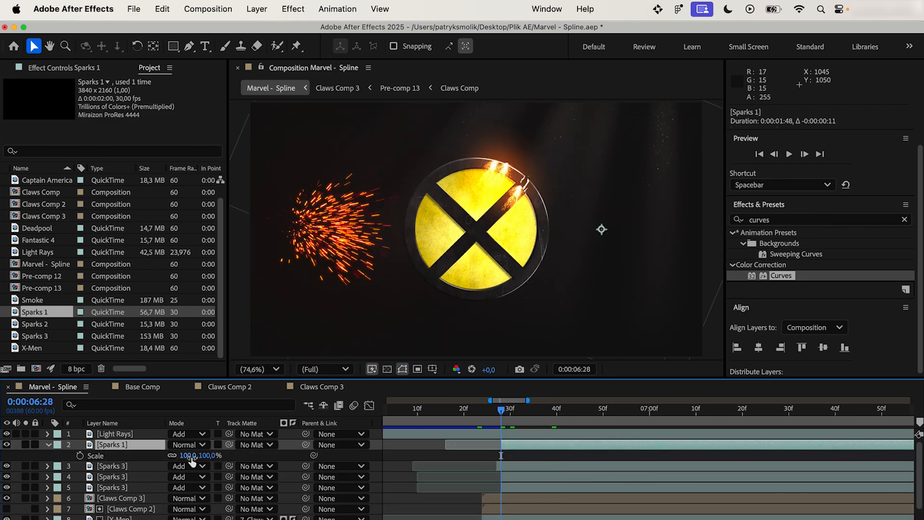
{"action": "key", "text": "Return"}
{"action": "key", "text": "r"}
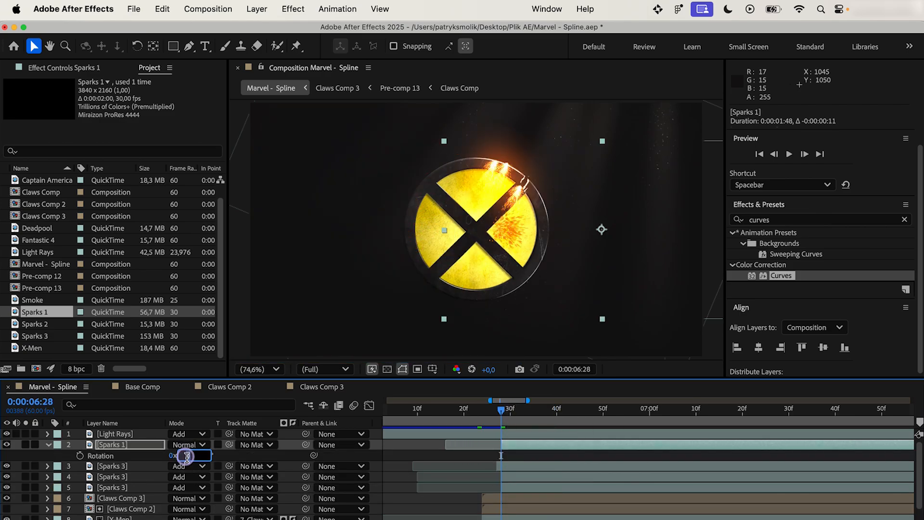
{"action": "key", "text": "Return"}
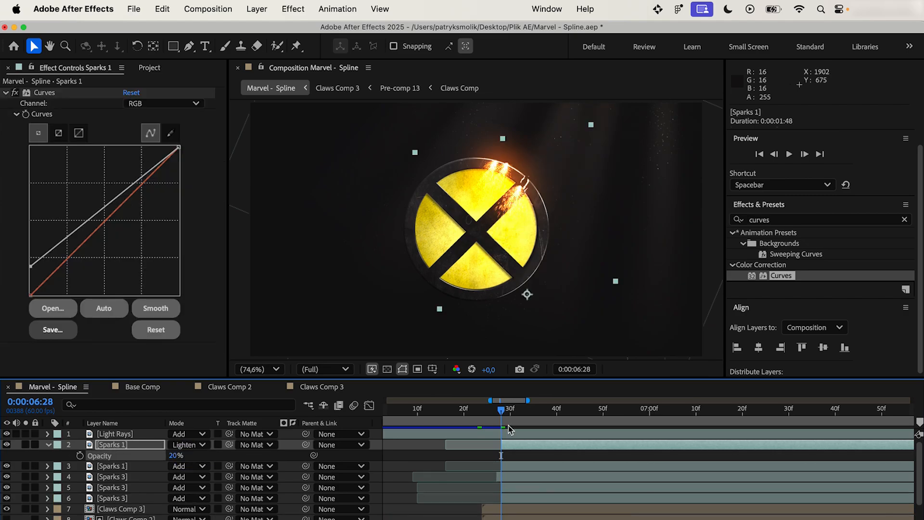
{"action": "left_click_drag", "start_coordinate": [501, 409], "coordinate": [482, 417]}
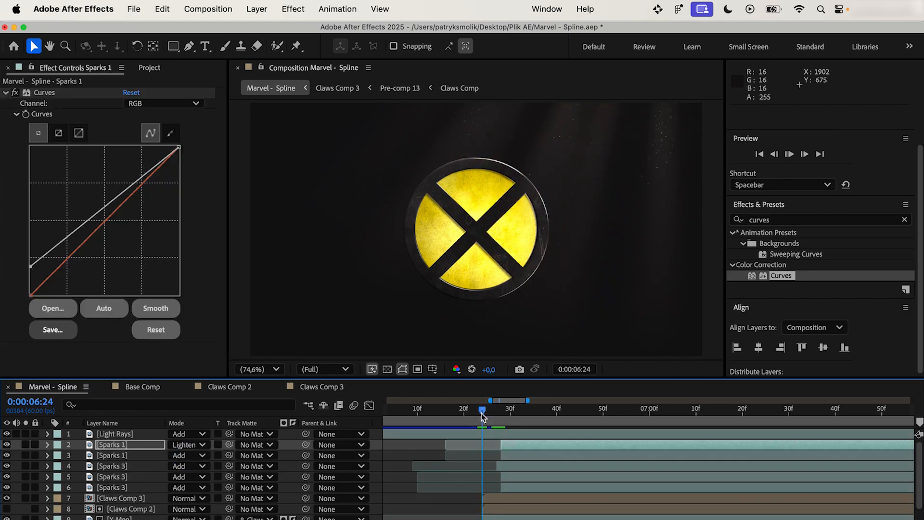
Step: Add the Sparks 2 footage above the Sparks 1 layers, starting at 0:00:06:28, and check its burst through 0:00:06:47
{"action": "left_click", "coordinate": [146, 68]}
{"action": "left_click_drag", "start_coordinate": [59, 326], "coordinate": [270, 440]}
{"action": "key", "text": "minus"}
{"action": "key", "text": "minus"}
{"action": "key", "text": "minus"}
{"action": "key", "text": "minus"}
{"action": "key", "text": "minus"}
{"action": "left_click_drag", "start_coordinate": [415, 445], "coordinate": [523, 446]}
{"action": "key", "text": "equal"}
{"action": "key", "text": "equal"}
{"action": "key", "text": "equal"}
{"action": "key", "text": "equal"}
{"action": "key", "text": "equal"}
{"action": "left_click_drag", "start_coordinate": [466, 449], "coordinate": [610, 446]}
{"action": "left_click_drag", "start_coordinate": [539, 415], "coordinate": [712, 420]}
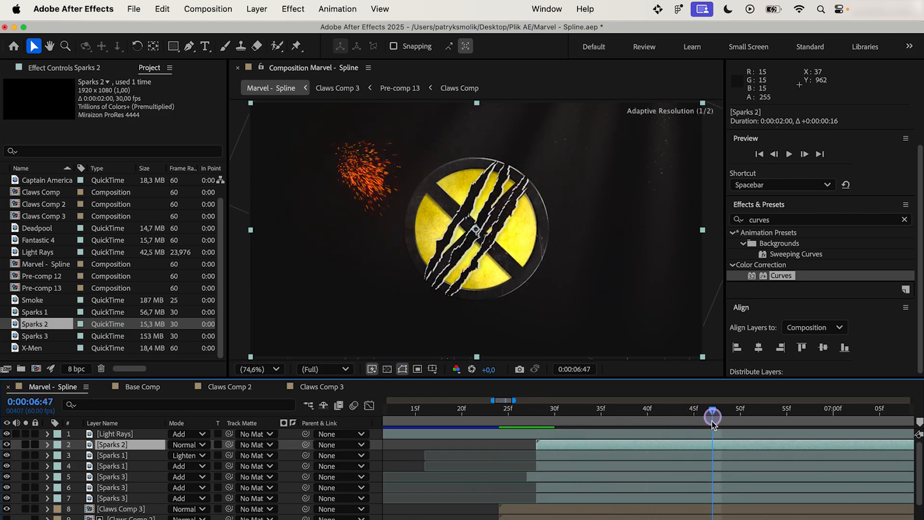
Step: Trim and shift the Sparks 2 layer so its burst starts at 0:00:06:34
{"action": "mouse_move", "coordinate": [537, 445]}
{"action": "left_mouse_down"}
{"action": "mouse_move", "coordinate": [726, 444]}
{"action": "mouse_move", "coordinate": [552, 455]}
{"action": "left_mouse_up"}
{"action": "left_click", "coordinate": [540, 412]}
{"action": "left_click_drag", "start_coordinate": [541, 415], "coordinate": [592, 414]}
{"action": "left_click_drag", "start_coordinate": [566, 444], "coordinate": [608, 450]}
Step: Scale Sparks 2 to 58%, rotate it 70°, and position it over the lower end of the claw marks at about 772.4, 936.6
{"action": "key", "text": "s"}
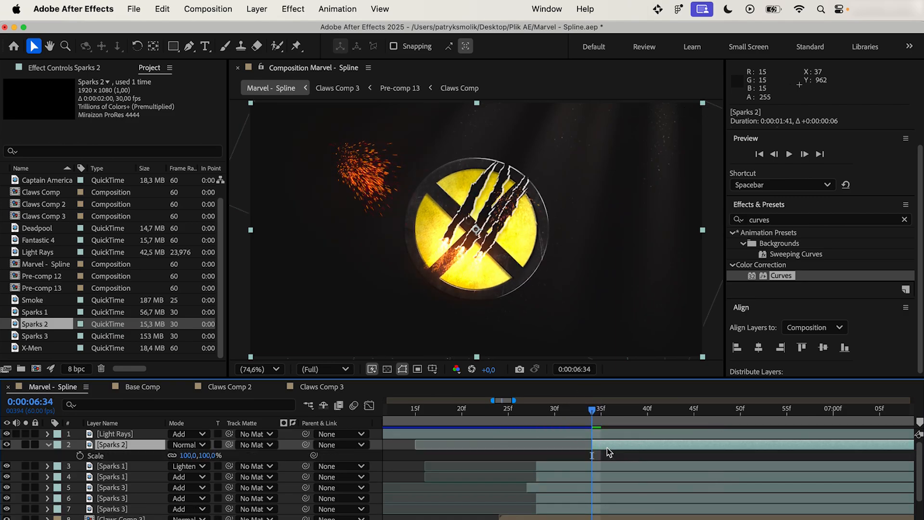
{"action": "type", "text": "58"}
{"action": "key", "text": "Return"}
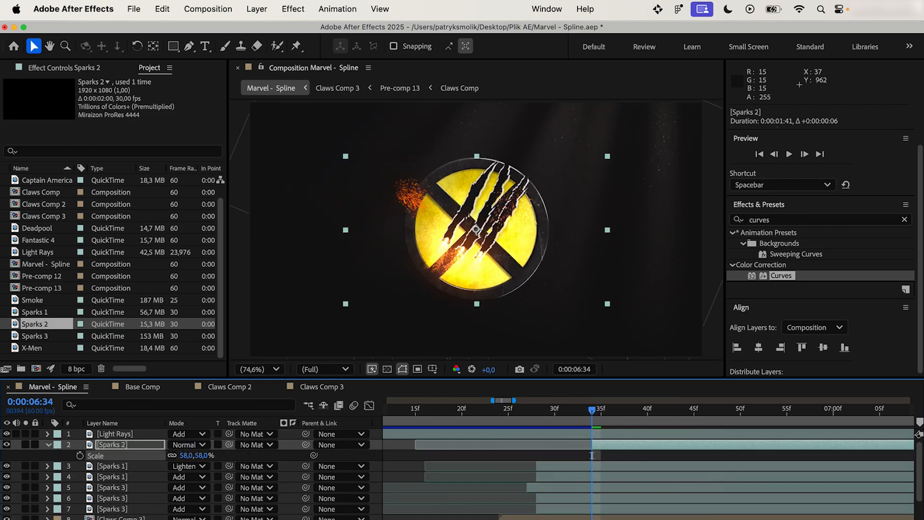
{"action": "key", "text": "r"}
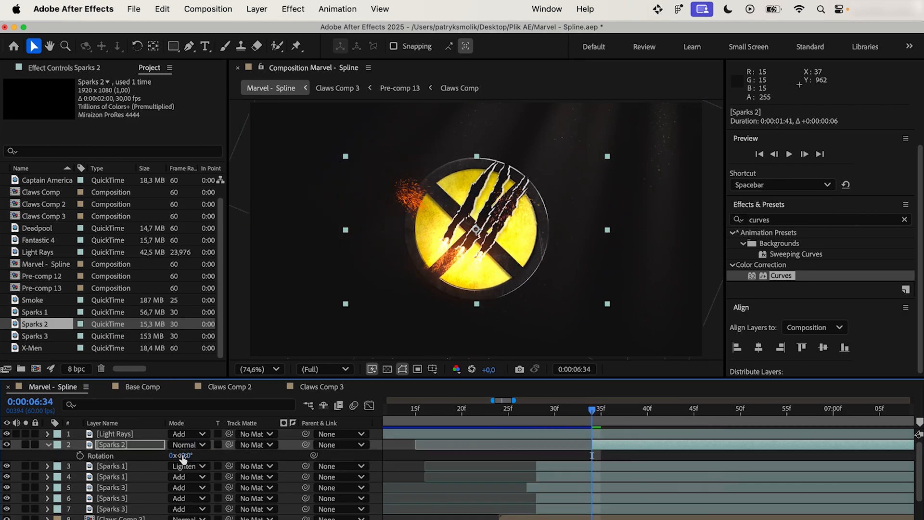
{"action": "left_click_drag", "start_coordinate": [188, 456], "coordinate": [190, 455]}
{"action": "type", "text": "0"}
{"action": "key", "text": "Return"}
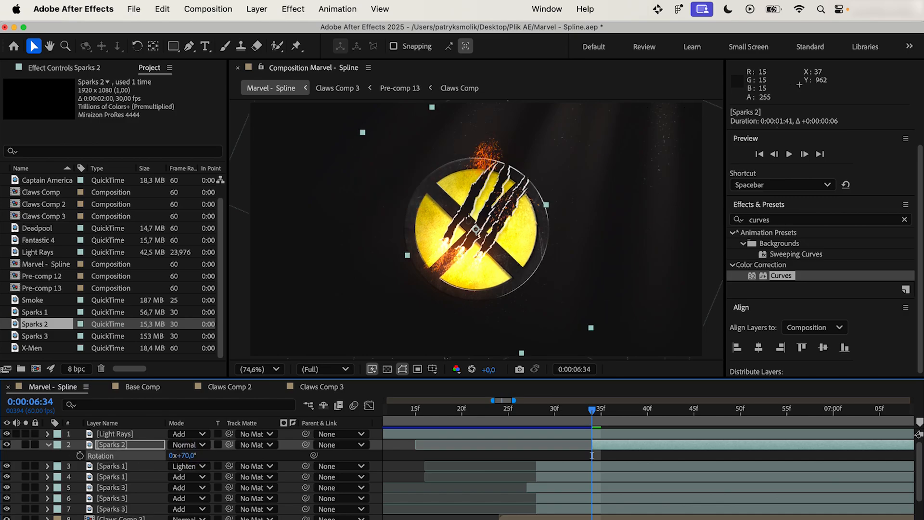
{"action": "left_click_drag", "start_coordinate": [500, 159], "coordinate": [451, 252]}
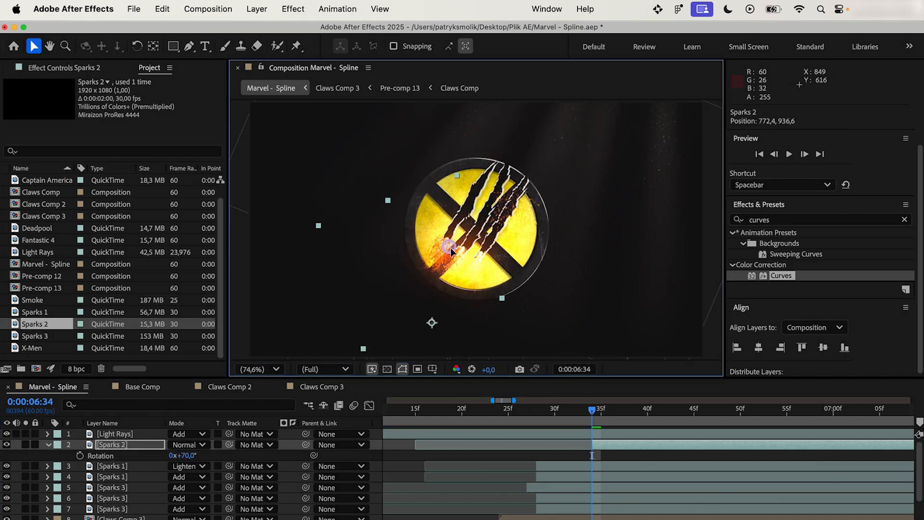
Step: Set the Sparks 2 layer to Add blending and apply a Curves effect with the RGB curve's dark end raised
{"action": "left_click", "coordinate": [188, 445]}
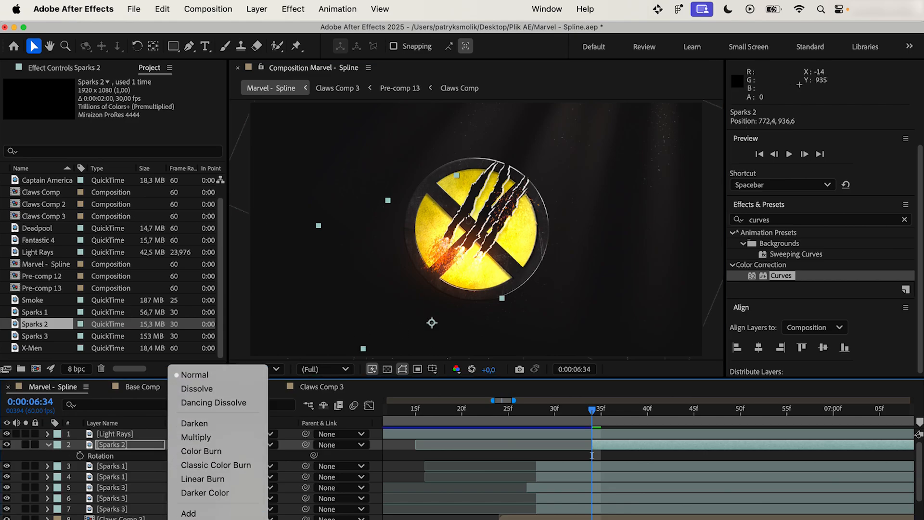
{"action": "left_click", "coordinate": [206, 458]}
{"action": "left_click_drag", "start_coordinate": [782, 275], "coordinate": [120, 449]}
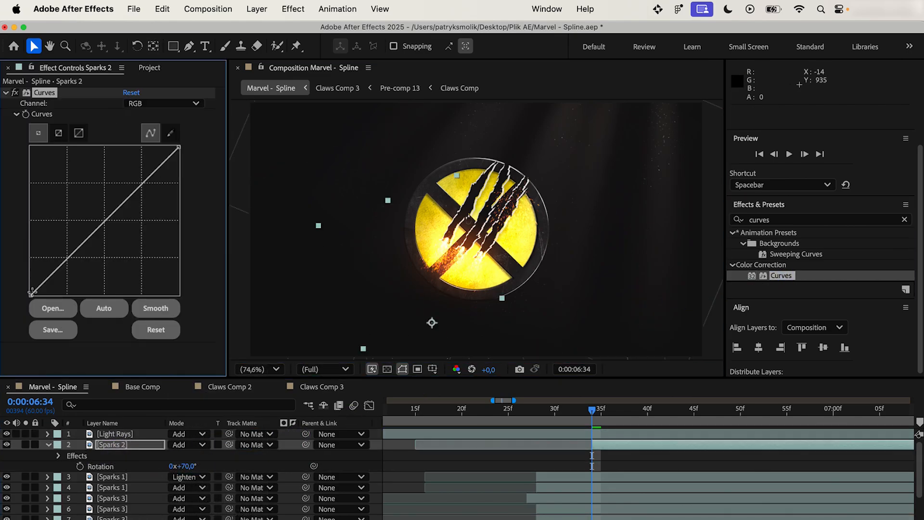
{"action": "left_click_drag", "start_coordinate": [31, 292], "coordinate": [60, 234]}
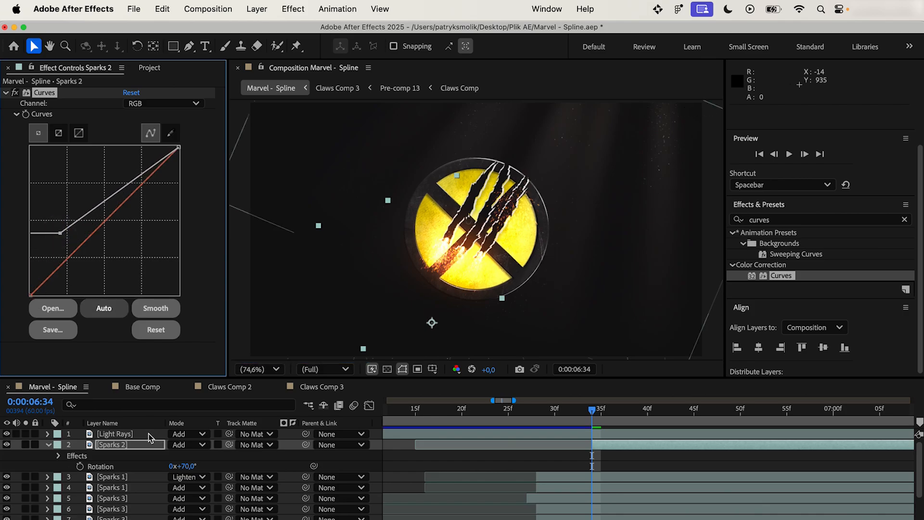
Step: Duplicate Sparks 2, set the copy to Lighten at 20% opacity, and preview the claw slash
{"action": "left_click", "coordinate": [48, 444]}
{"action": "left_click", "coordinate": [116, 444]}
{"action": "key", "text": "super+d"}
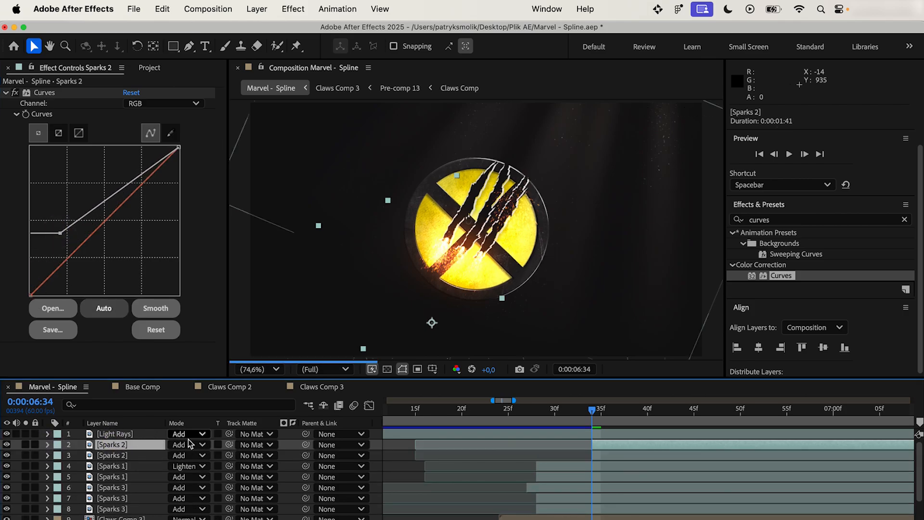
{"action": "left_click", "coordinate": [190, 445]}
{"action": "scroll", "coordinate": [193, 462], "scroll_direction": "down", "scroll_amount": 2}
{"action": "left_click", "coordinate": [195, 470]}
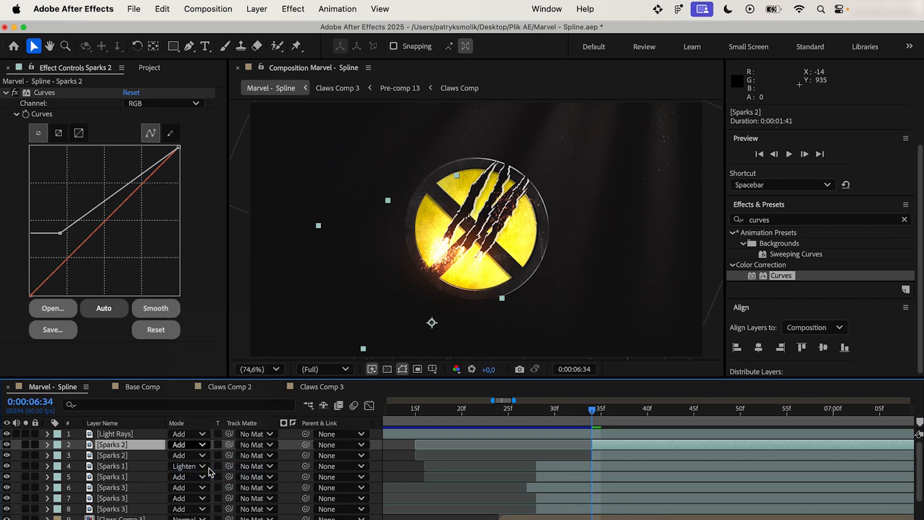
{"action": "key", "text": "t"}
{"action": "key", "text": "Return"}
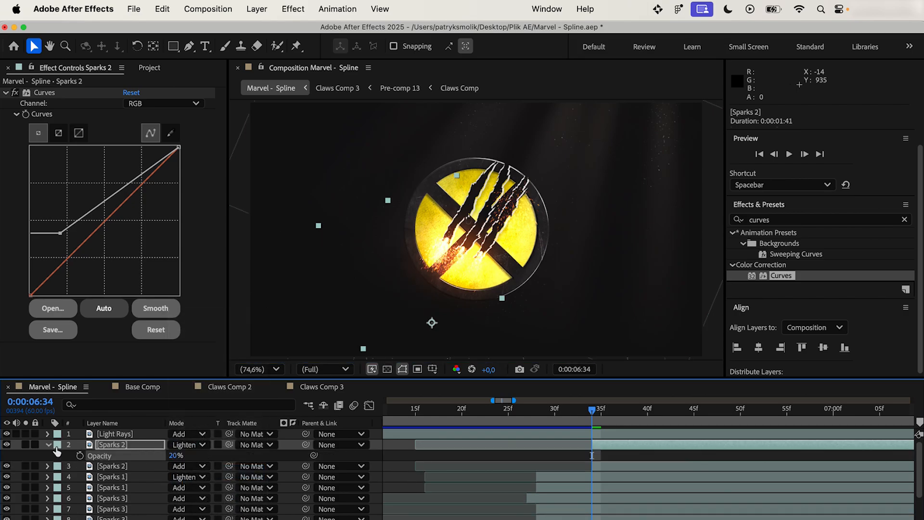
{"action": "left_click", "coordinate": [47, 445]}
{"action": "left_click", "coordinate": [527, 415]}
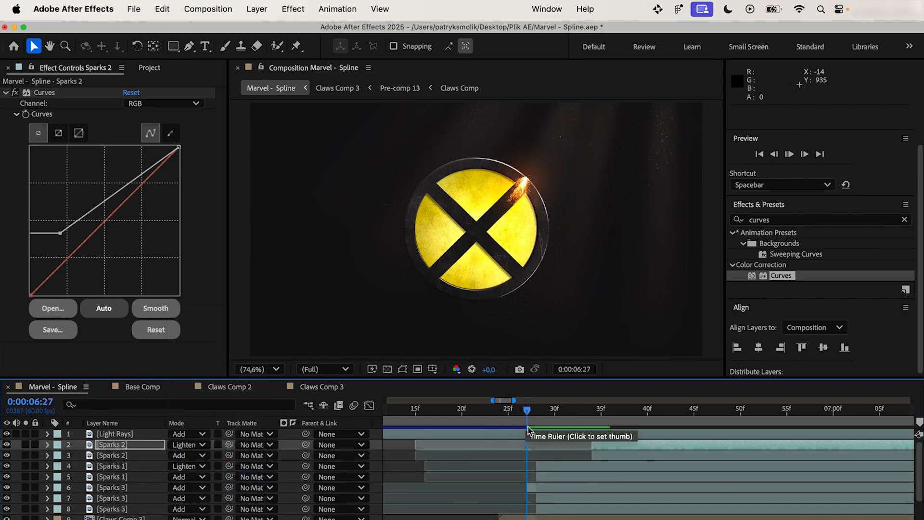
{"action": "key", "text": "space"}
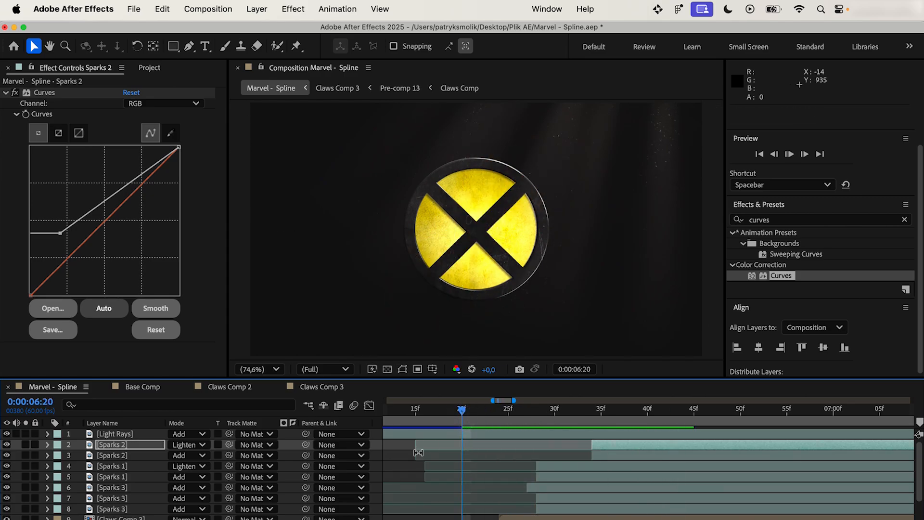
Step: Add the Smoke footage above the Sparks 2 layers, starting around 0:00:06:29 as the claw slash begins
{"action": "left_click", "coordinate": [129, 446]}
{"action": "left_click", "coordinate": [148, 68]}
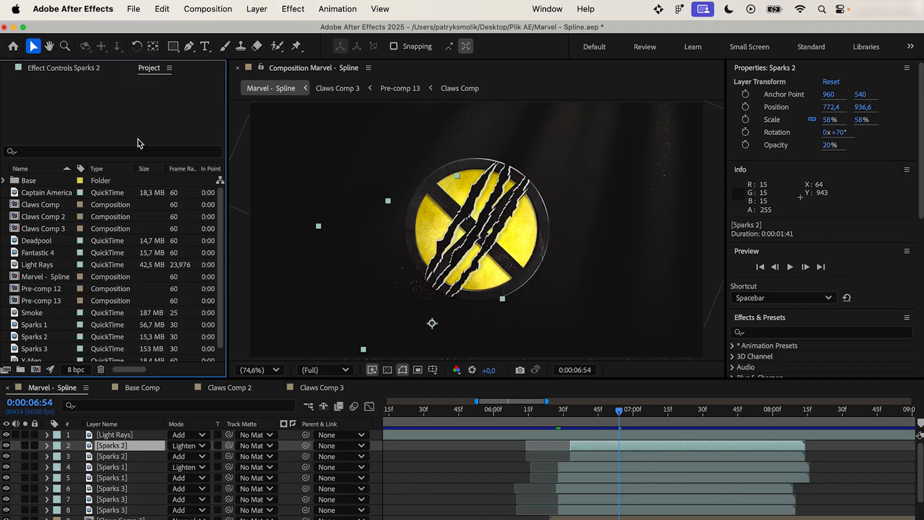
{"action": "left_click_drag", "start_coordinate": [53, 313], "coordinate": [580, 453]}
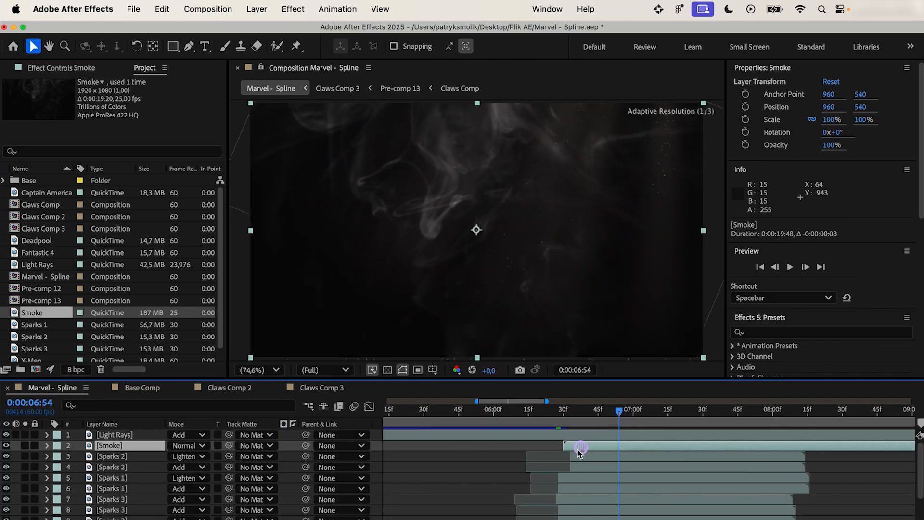
{"action": "left_click", "coordinate": [561, 413]}
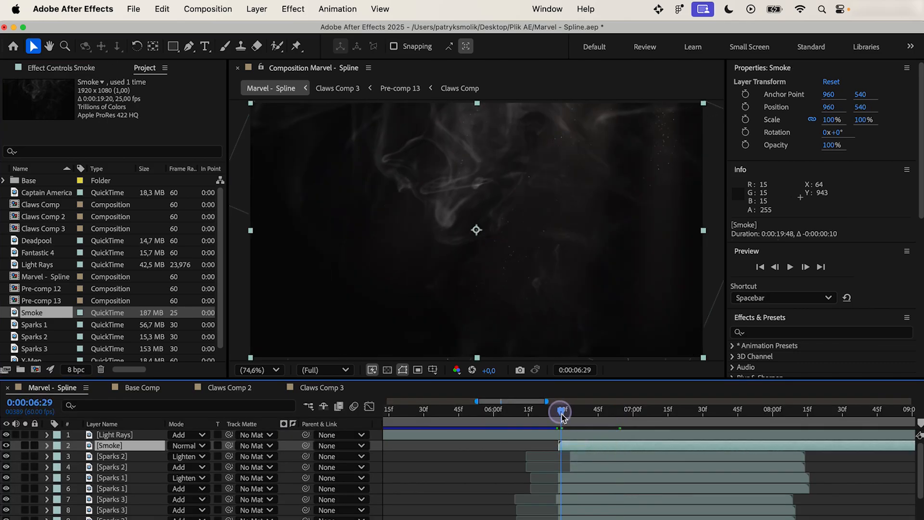
{"action": "key", "text": "="}
{"action": "key", "text": "minus"}
{"action": "key", "text": "minus"}
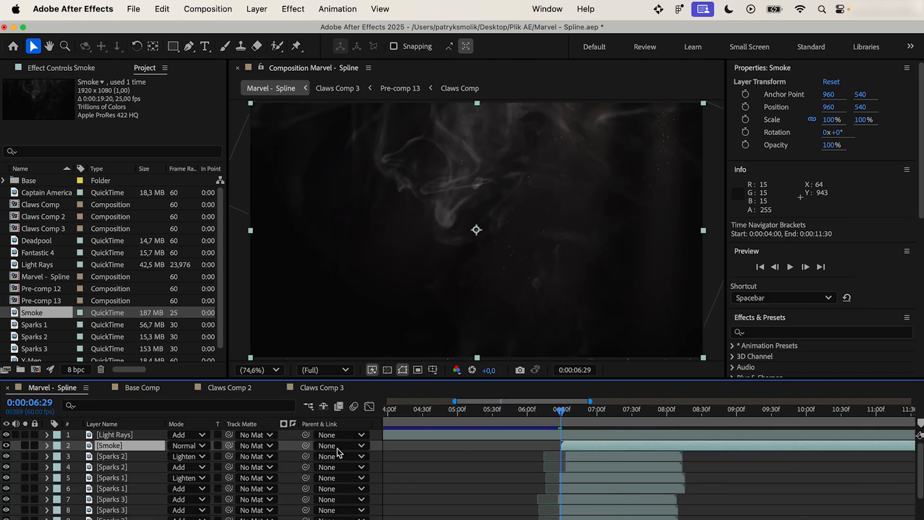
Step: Scale the Smoke layer to 45% and rotate it -34.5°
{"action": "key", "text": "s"}
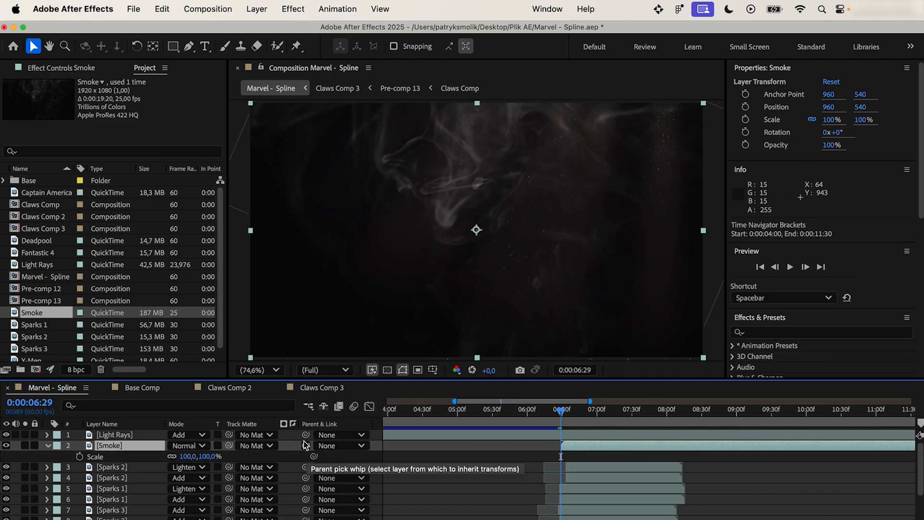
{"action": "left_click", "coordinate": [186, 456]}
{"action": "type", "text": "45"}
{"action": "key", "text": "Return"}
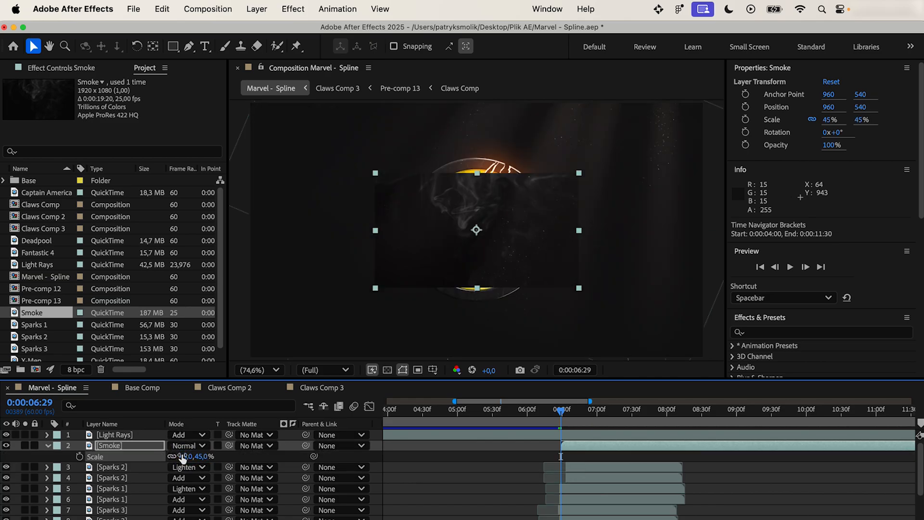
{"action": "key", "text": "r"}
{"action": "left_click", "coordinate": [188, 456]}
{"action": "type", "text": "-34,5"}
{"action": "key", "text": "Return"}
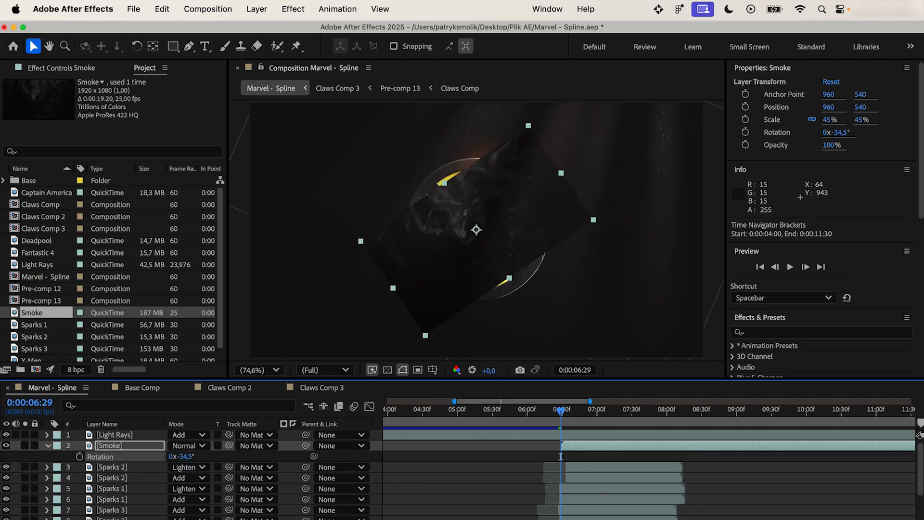
Step: Move the Smoke layer to about 1048.4, 526.6 over the upper claw marks, using 50% opacity for placement and restoring 100%
{"action": "type", "text": "t50"}
{"action": "key", "text": "Return"}
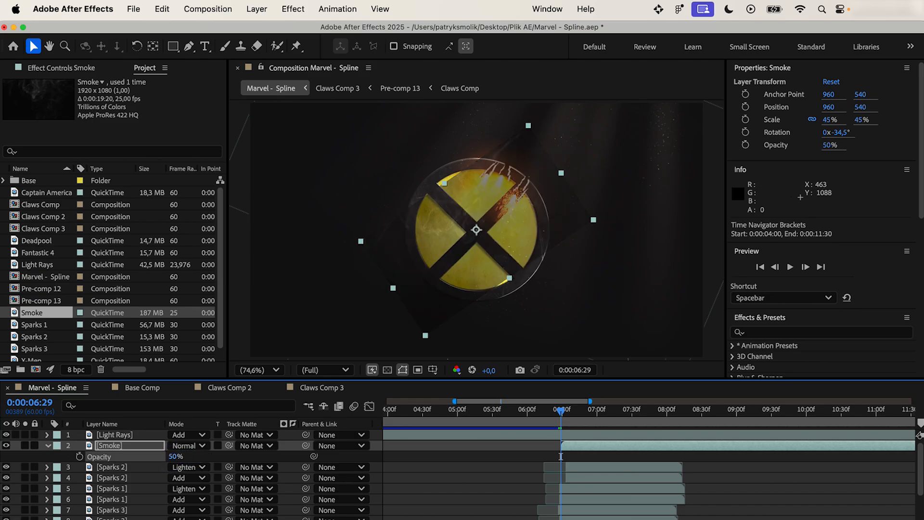
{"action": "left_click_drag", "start_coordinate": [468, 249], "coordinate": [489, 246]}
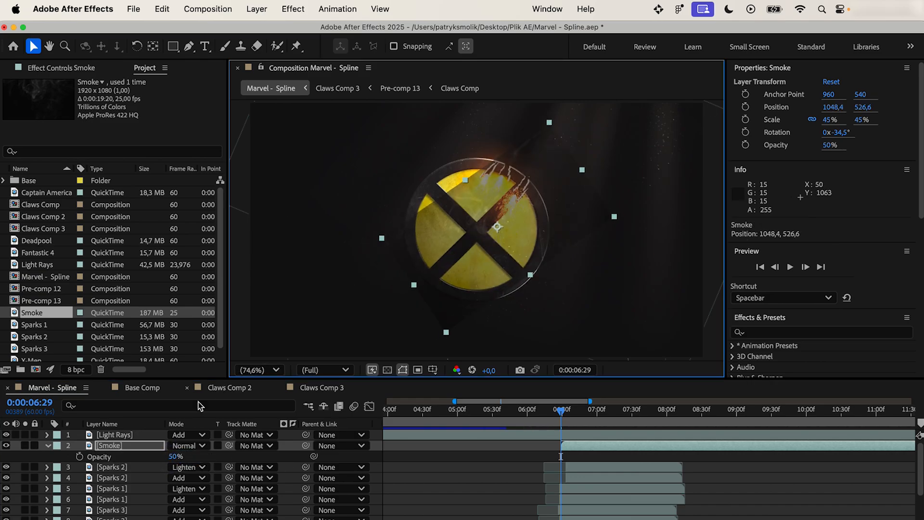
{"action": "left_click", "coordinate": [174, 455]}
{"action": "type", "text": "100"}
{"action": "key", "text": "Return"}
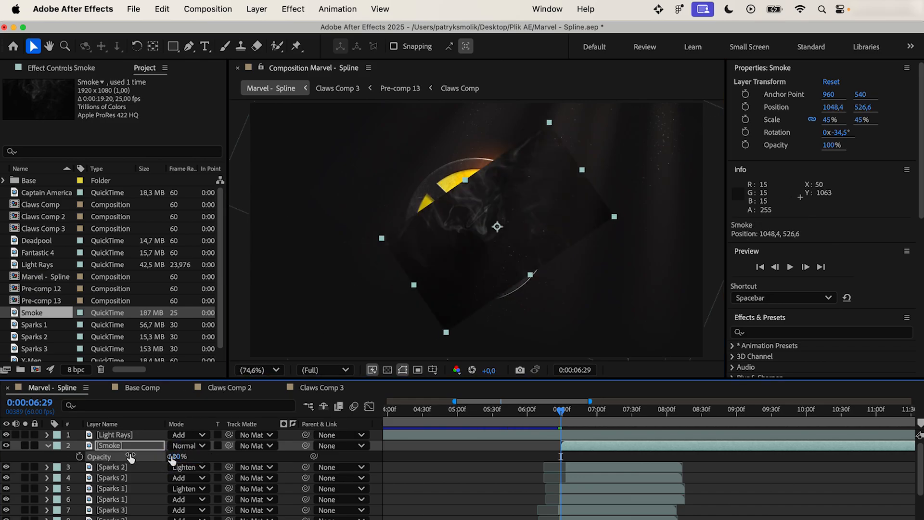
Step: Hide the Smoke layer and draw a closed Pen mask on it around the upper end of the claw marks
{"action": "left_click", "coordinate": [7, 445]}
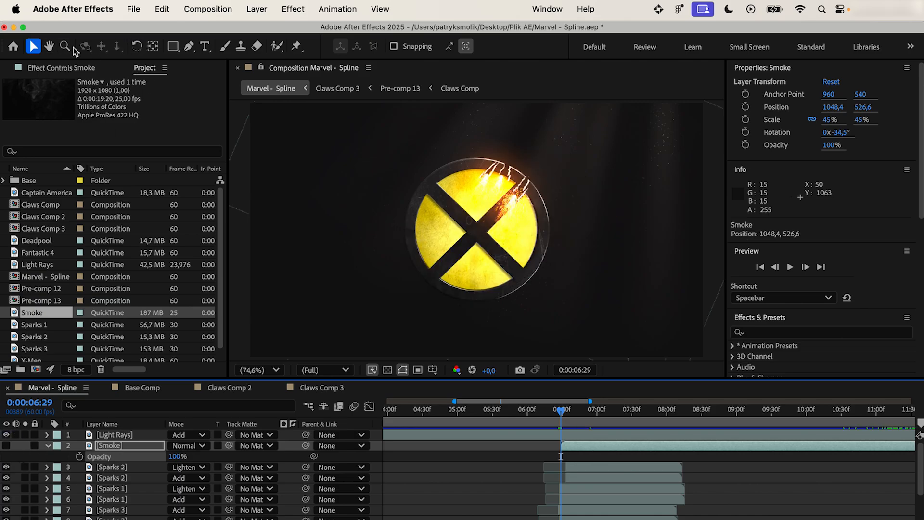
{"action": "left_click", "coordinate": [190, 46]}
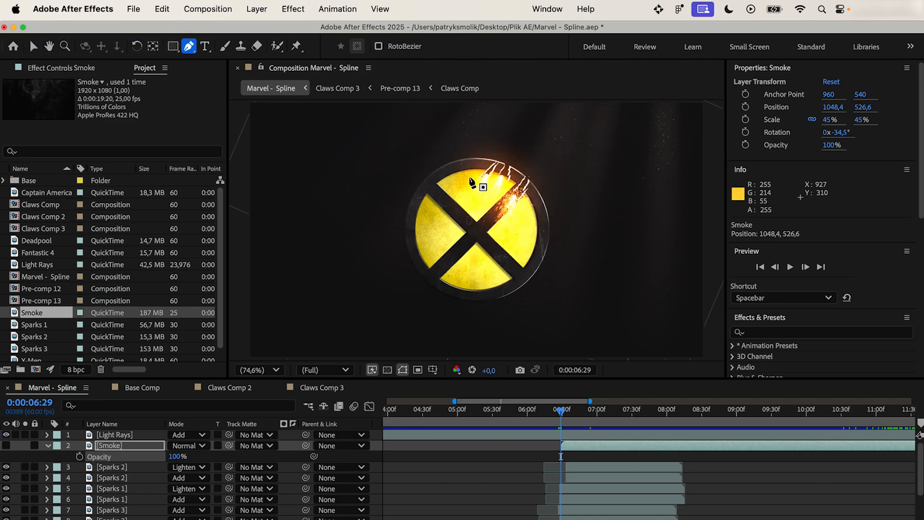
{"action": "left_click", "coordinate": [470, 177]}
{"action": "left_click", "coordinate": [484, 169]}
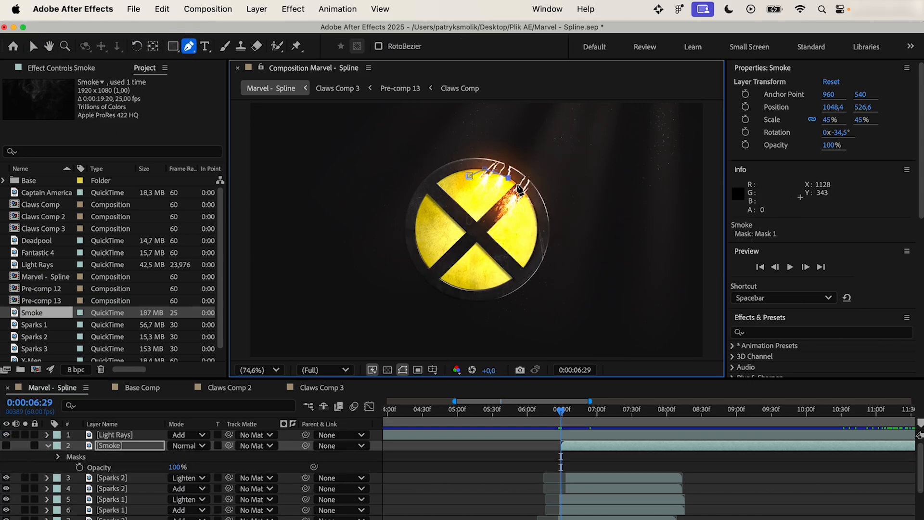
{"action": "left_click", "coordinate": [530, 202]}
{"action": "left_click", "coordinate": [514, 220]}
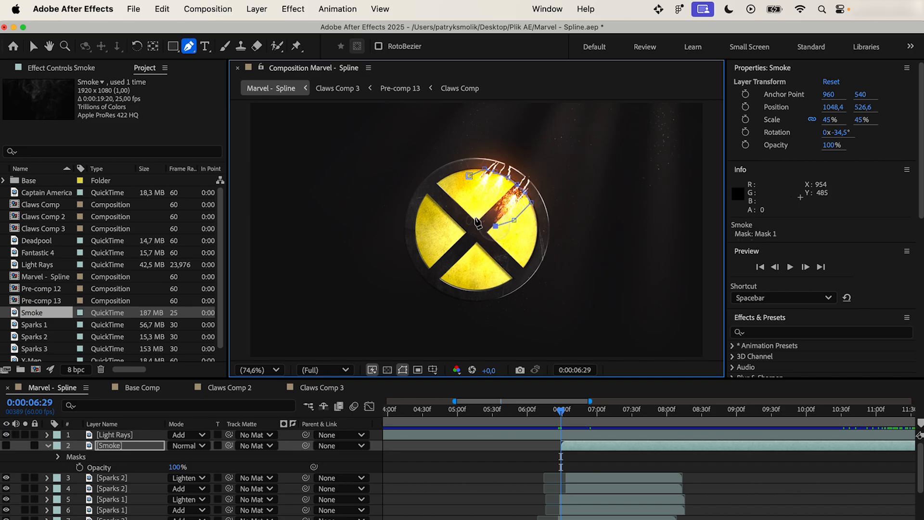
{"action": "left_click", "coordinate": [469, 177]}
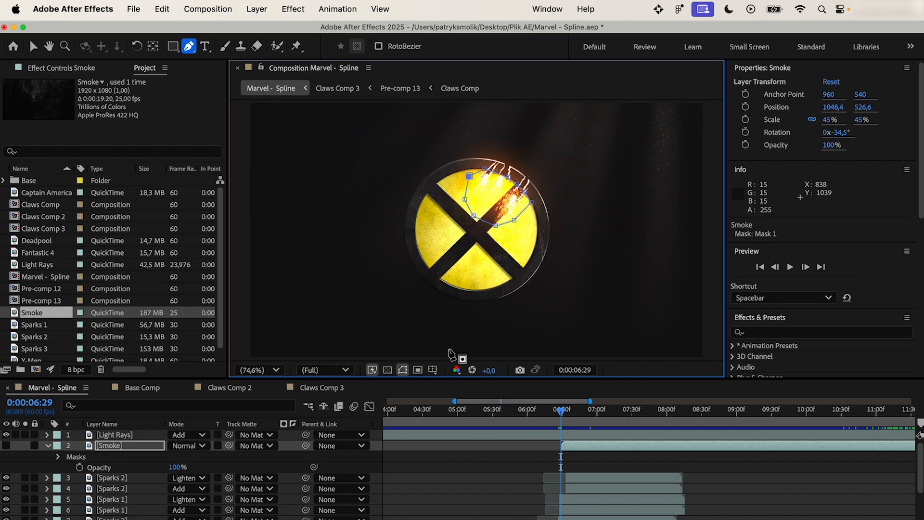
Step: Set the Smoke mask's feather to 100 pixels and make the layer visible again
{"action": "left_click", "coordinate": [58, 456]}
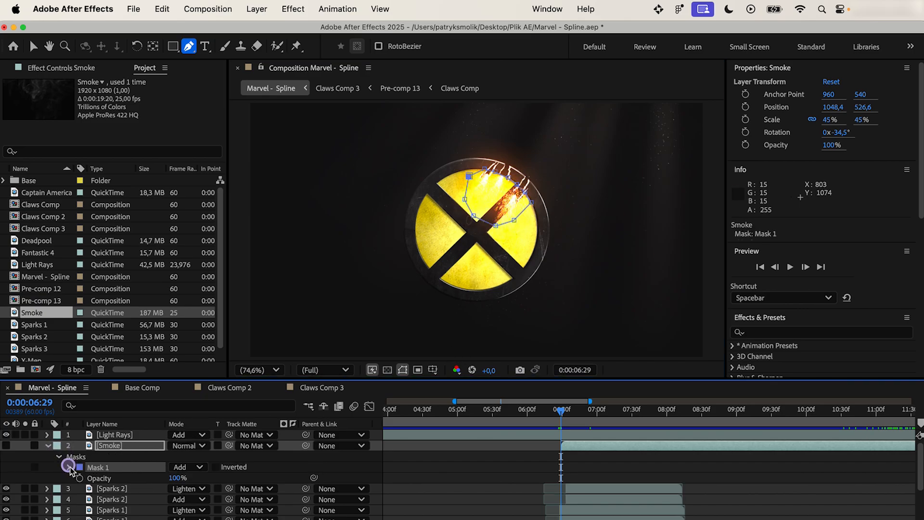
{"action": "left_click", "coordinate": [68, 467]}
{"action": "left_click", "coordinate": [183, 489]}
{"action": "type", "text": "100"}
{"action": "key", "text": "Return"}
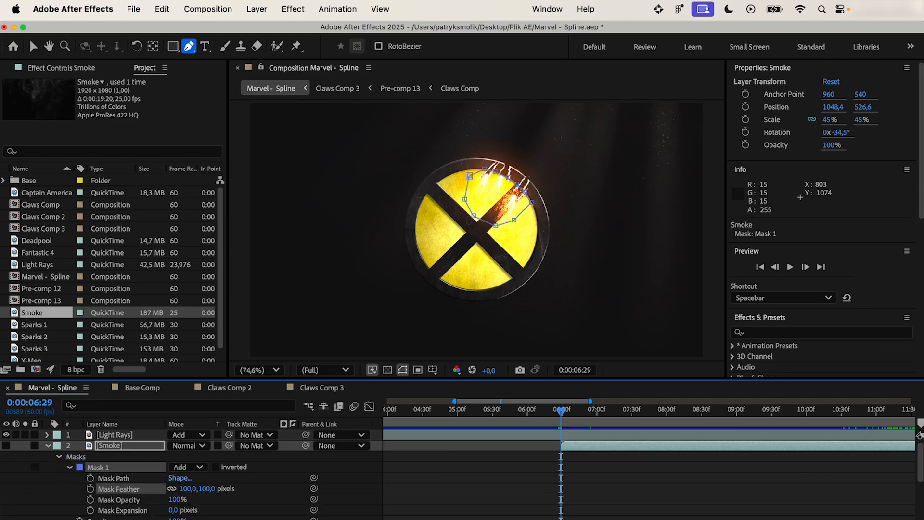
{"action": "left_click", "coordinate": [6, 446]}
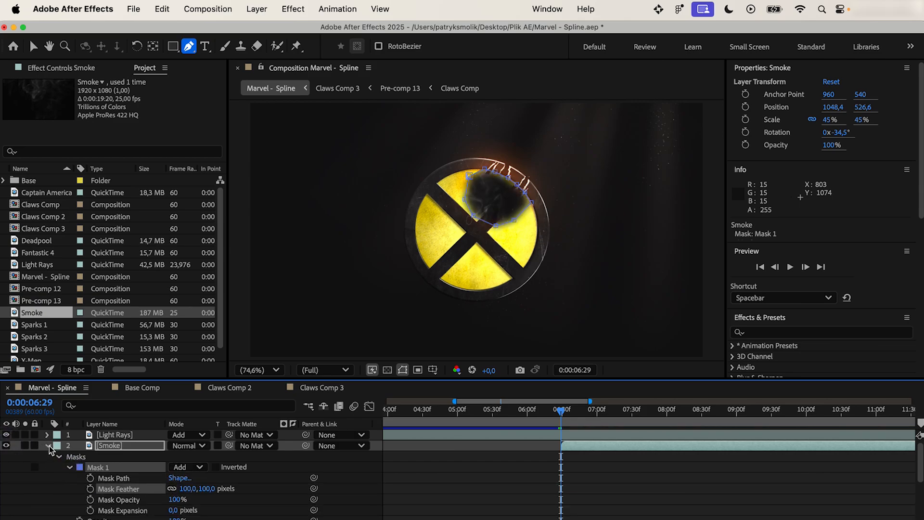
Step: Try Lighten blending on the Smoke layer and preview the claw slash
{"action": "left_click", "coordinate": [47, 445]}
{"action": "left_click", "coordinate": [188, 446]}
{"action": "scroll", "coordinate": [216, 481], "scroll_direction": "down", "scroll_amount": 2}
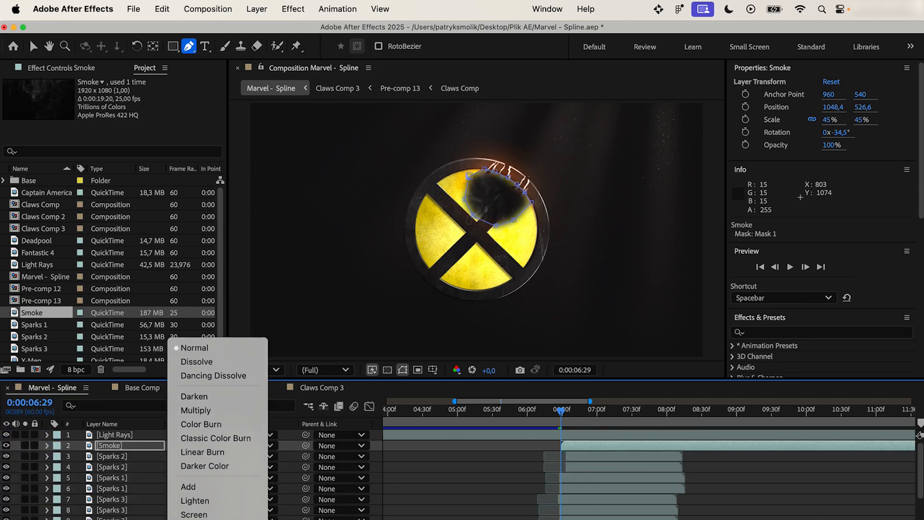
{"action": "left_click", "coordinate": [217, 501]}
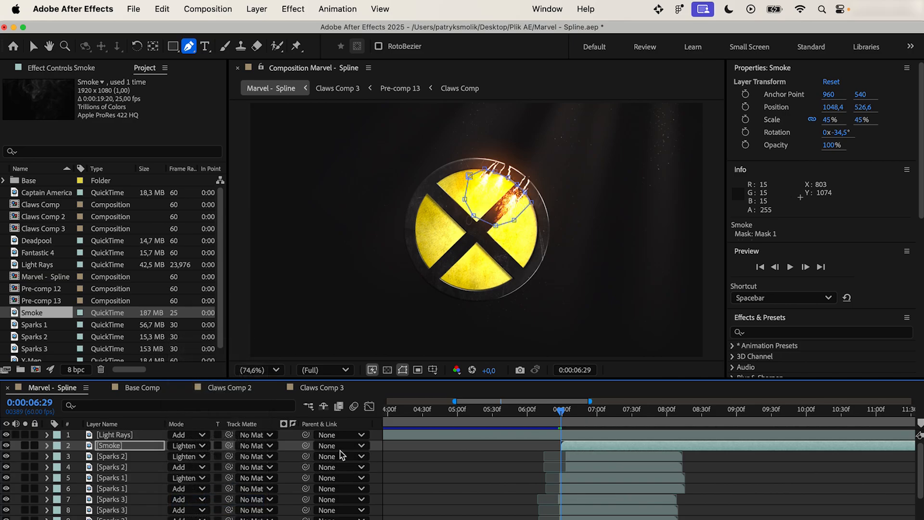
{"action": "left_click", "coordinate": [533, 479]}
{"action": "key", "text": "space"}
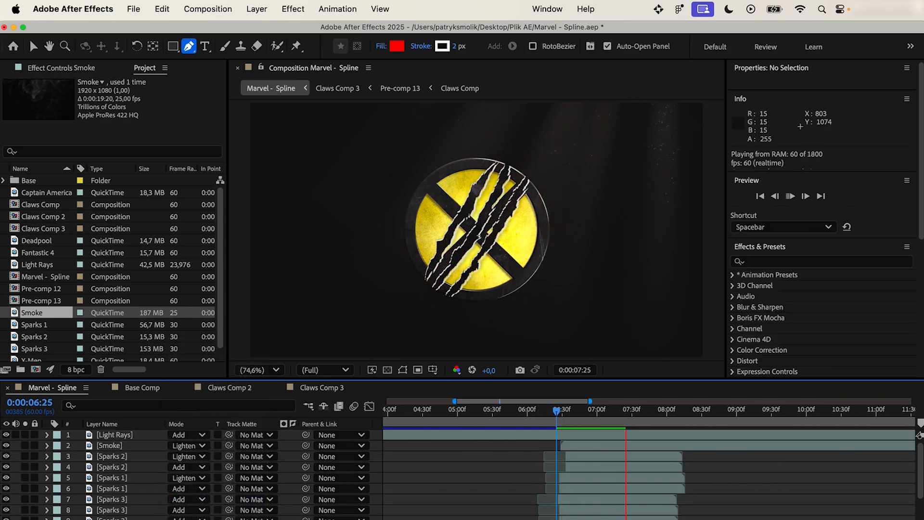
{"action": "key", "text": "space"}
Step: Set the Smoke layer to Add blending at 70% opacity and preview the composition
{"action": "left_click", "coordinate": [126, 448]}
{"action": "left_click", "coordinate": [189, 445]}
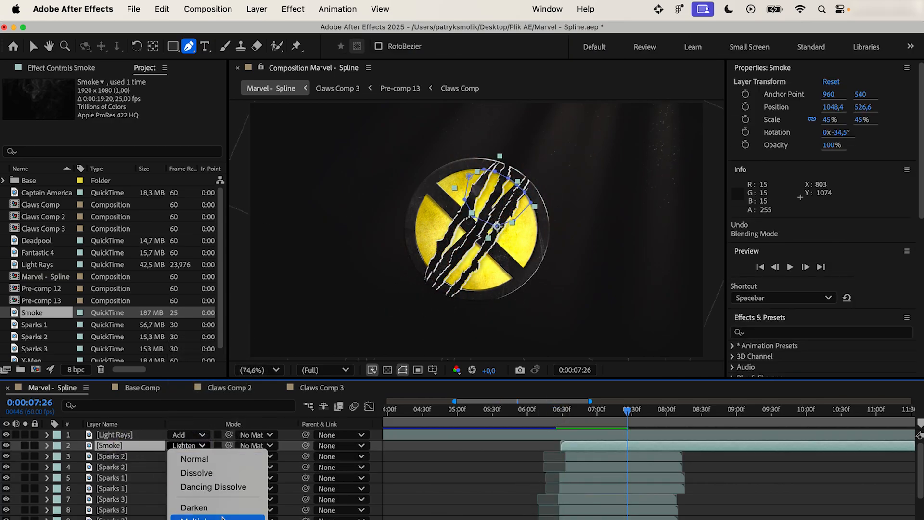
{"action": "scroll", "coordinate": [222, 511], "scroll_direction": "down", "scroll_amount": 3}
{"action": "left_click", "coordinate": [227, 487]}
{"action": "key", "text": "t"}
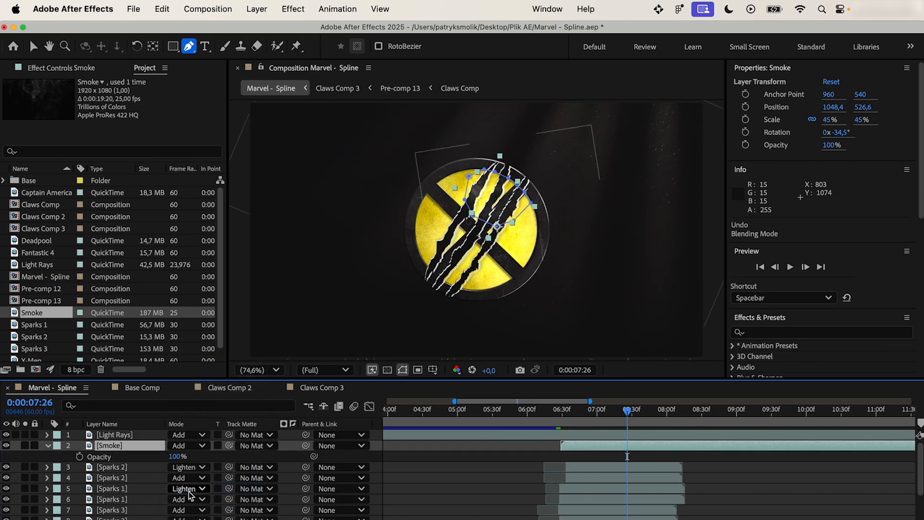
{"action": "left_click", "coordinate": [177, 456]}
{"action": "type", "text": "70"}
{"action": "key", "text": "Return"}
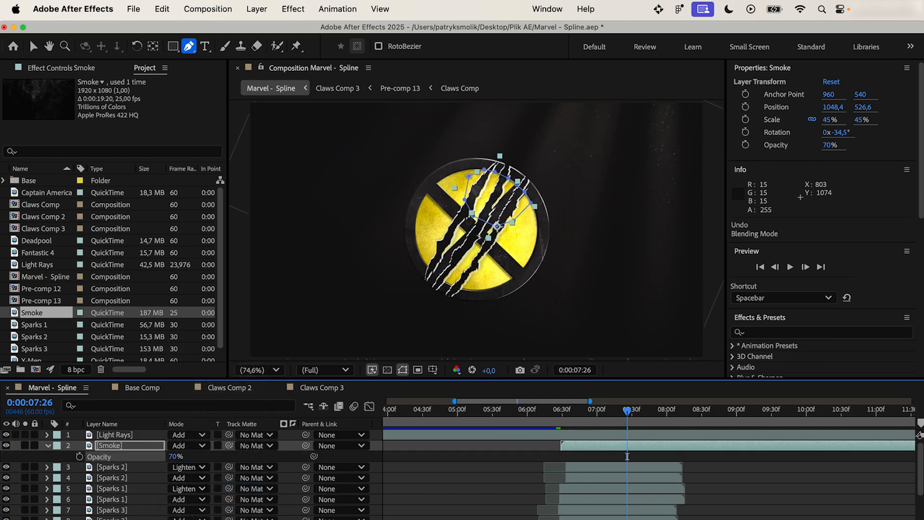
{"action": "key", "text": "space"}
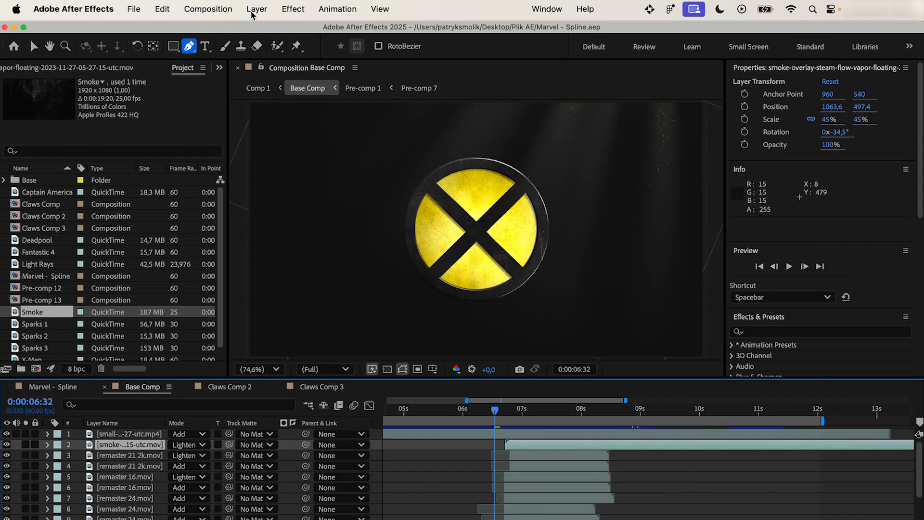
Step: Create an adjustment layer in Base Comp and place it at the top of the layer stack
{"action": "left_click", "coordinate": [256, 9]}
{"action": "mouse_move", "coordinate": [289, 31]}
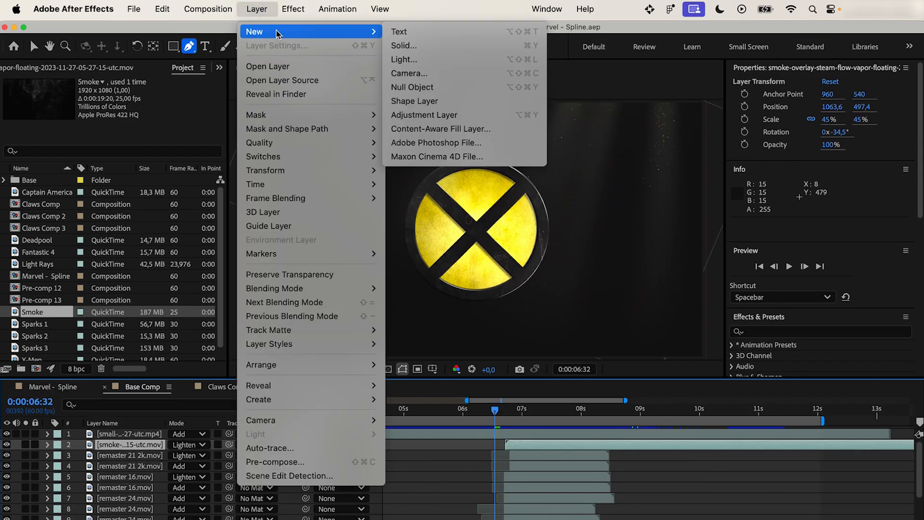
{"action": "left_click", "coordinate": [448, 115]}
{"action": "left_click_drag", "start_coordinate": [111, 445], "coordinate": [144, 434]}
Step: Add Scale keyframes to the adjustment layer at 0:00:06:20 and 0:00:06:36 and apply Easy Ease to both
{"action": "left_click_drag", "start_coordinate": [495, 411], "coordinate": [483, 413]}
{"action": "key", "text": "s"}
{"action": "left_click", "coordinate": [80, 445]}
{"action": "left_click", "coordinate": [17, 444]}
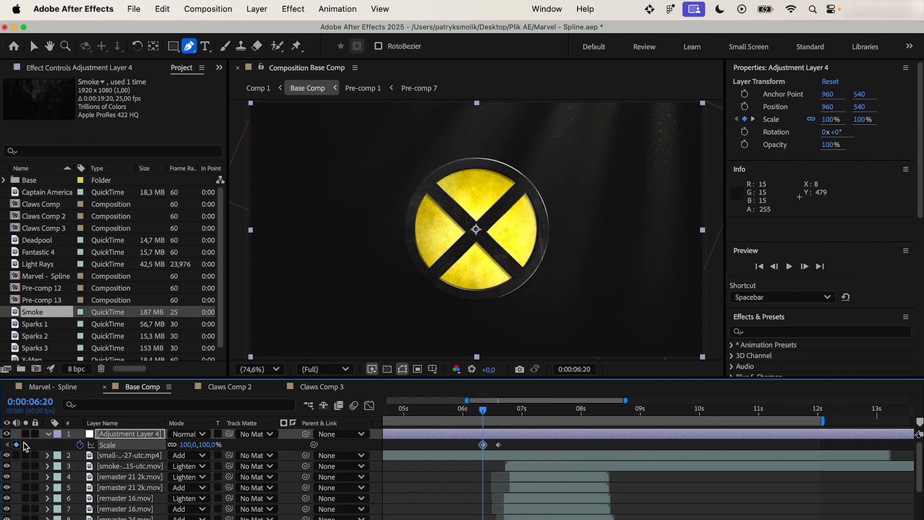
{"action": "left_click_drag", "start_coordinate": [520, 444], "coordinate": [478, 448]}
{"action": "key", "text": "F9"}
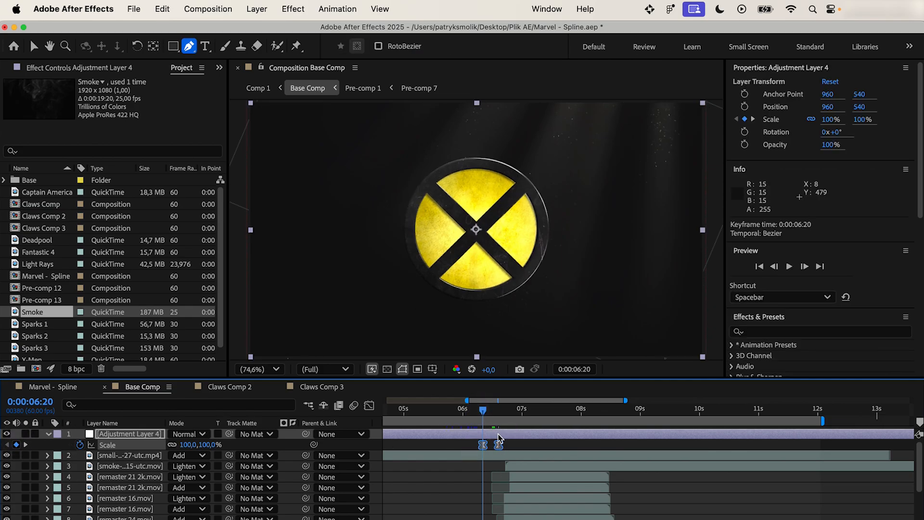
Step: Set the adjustment layer's Scale to 120% at the 0:00:06:36 keyframe and return to the first keyframe
{"action": "left_click_drag", "start_coordinate": [486, 413], "coordinate": [497, 413]}
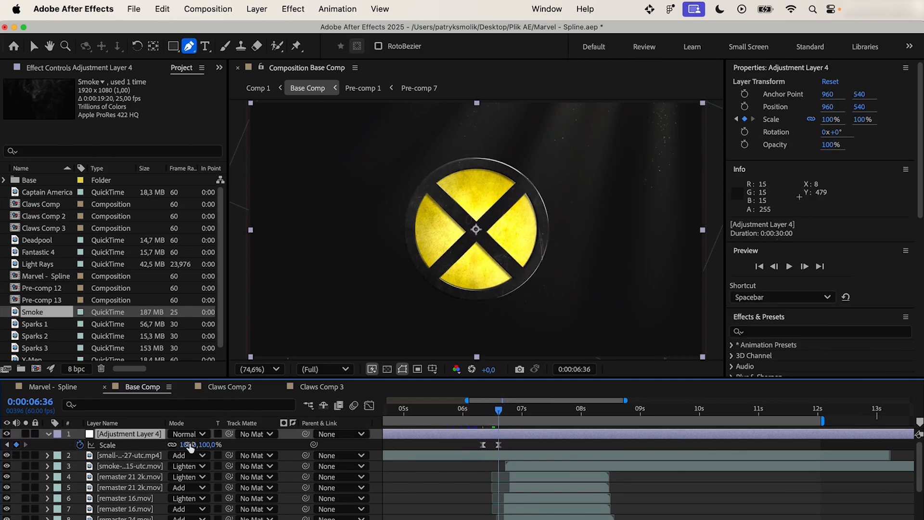
{"action": "left_click", "coordinate": [189, 444]}
{"action": "type", "text": "120"}
{"action": "key", "text": "Return"}
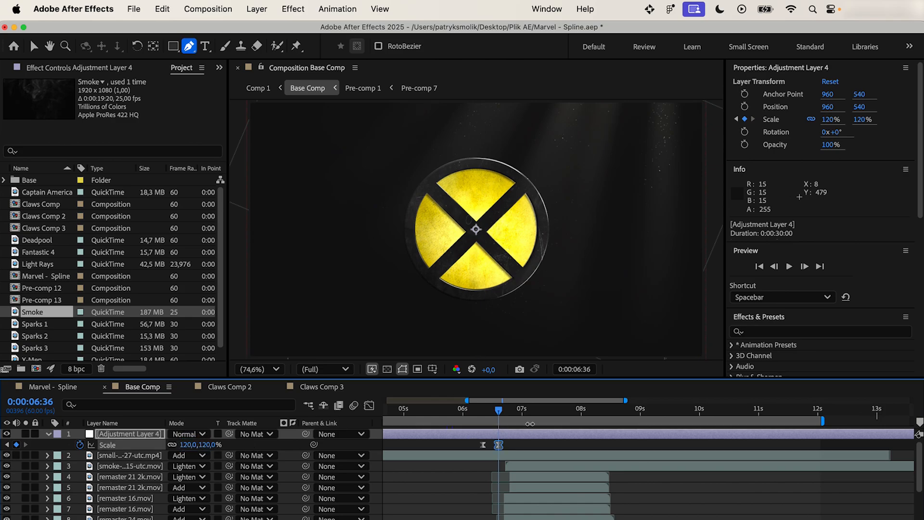
{"action": "left_click_drag", "start_coordinate": [499, 413], "coordinate": [486, 413]}
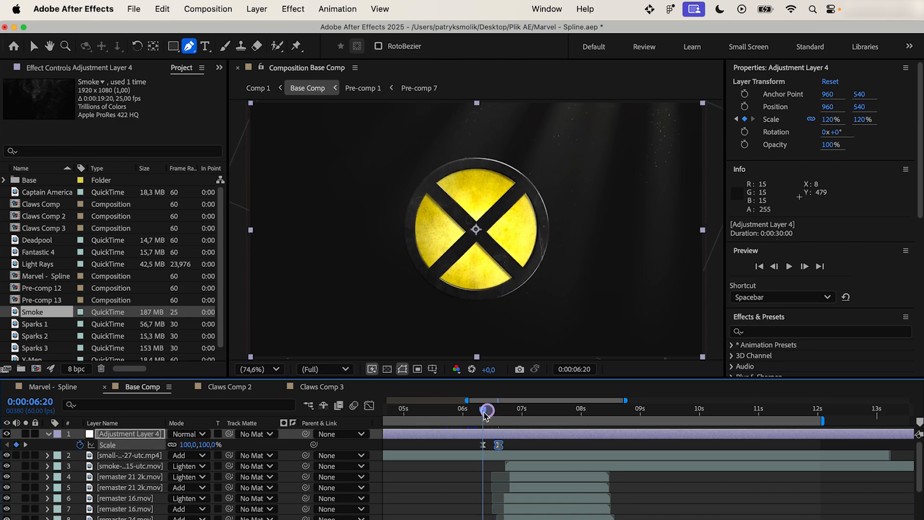
Step: Parent all the other layers in Base Comp to the adjustment layer and preview the zoom during the claw slash
{"action": "left_click", "coordinate": [42, 433]}
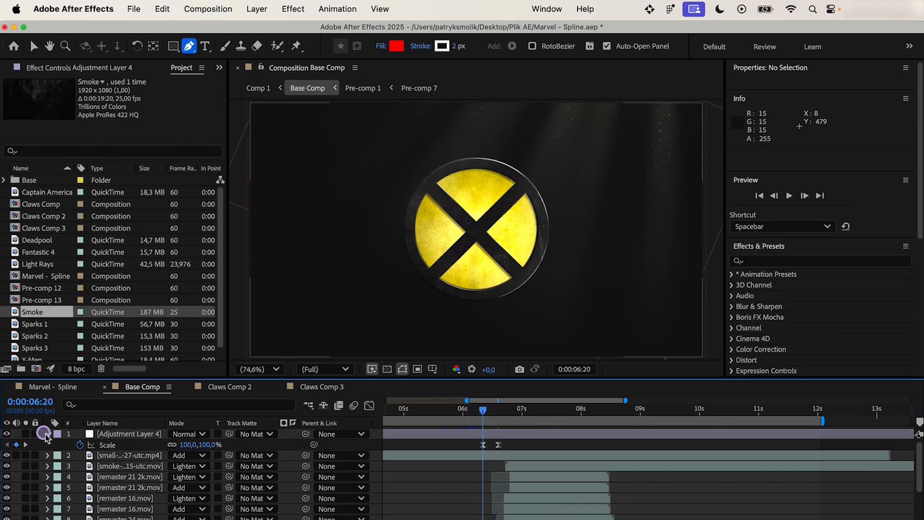
{"action": "left_click", "coordinate": [47, 434]}
{"action": "left_click", "coordinate": [115, 445]}
{"action": "scroll", "coordinate": [132, 480], "scroll_direction": "down", "scroll_amount": 5}
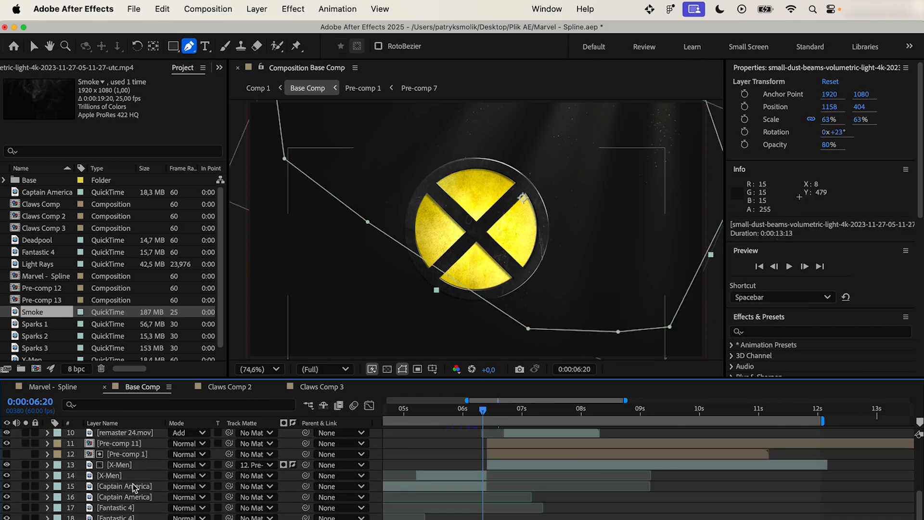
{"action": "key", "text": "cmd+a"}
{"action": "scroll", "coordinate": [158, 469], "scroll_direction": "up", "scroll_amount": 5}
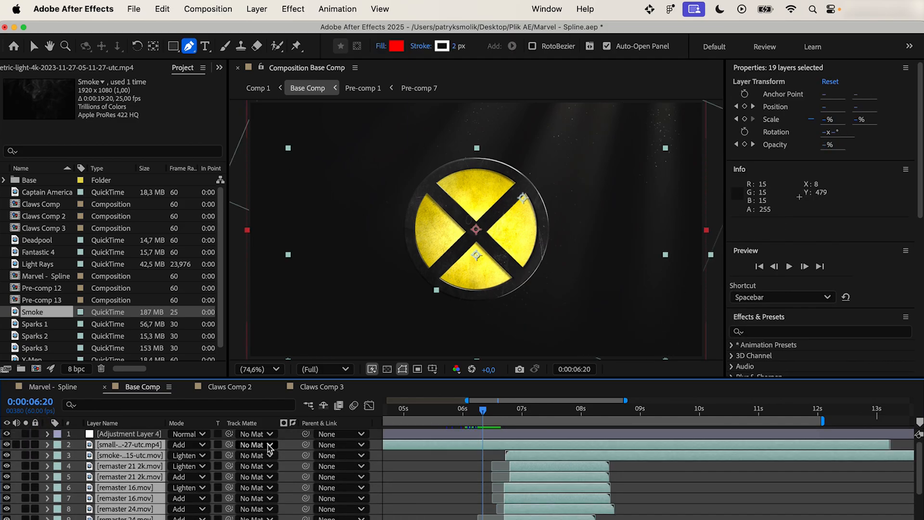
{"action": "left_click_drag", "start_coordinate": [305, 444], "coordinate": [130, 434]}
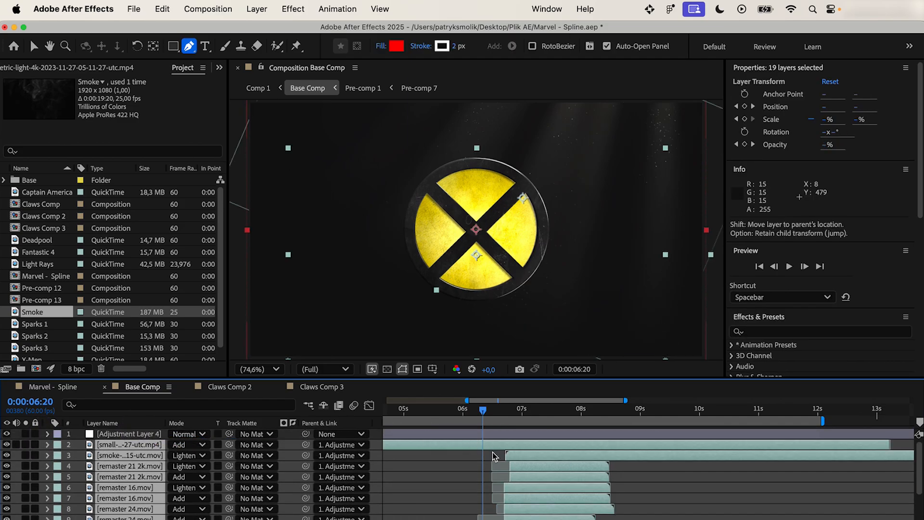
{"action": "left_click", "coordinate": [449, 471]}
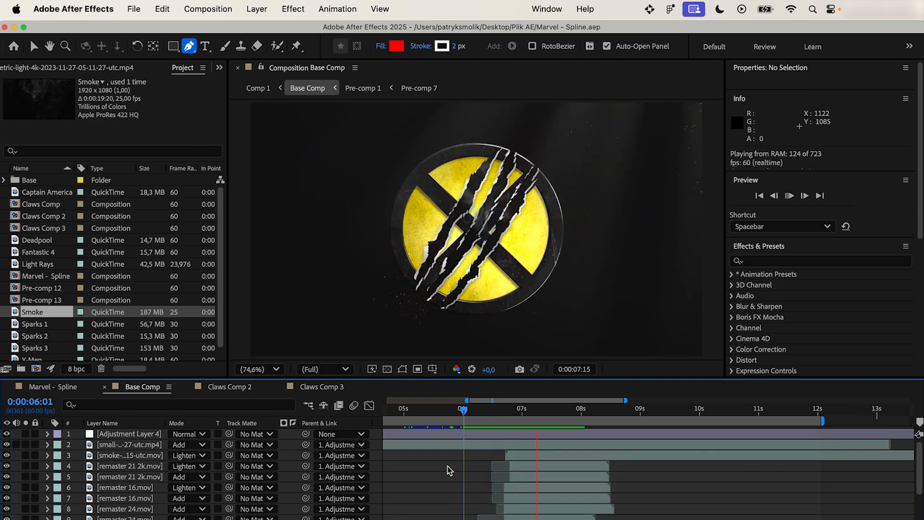